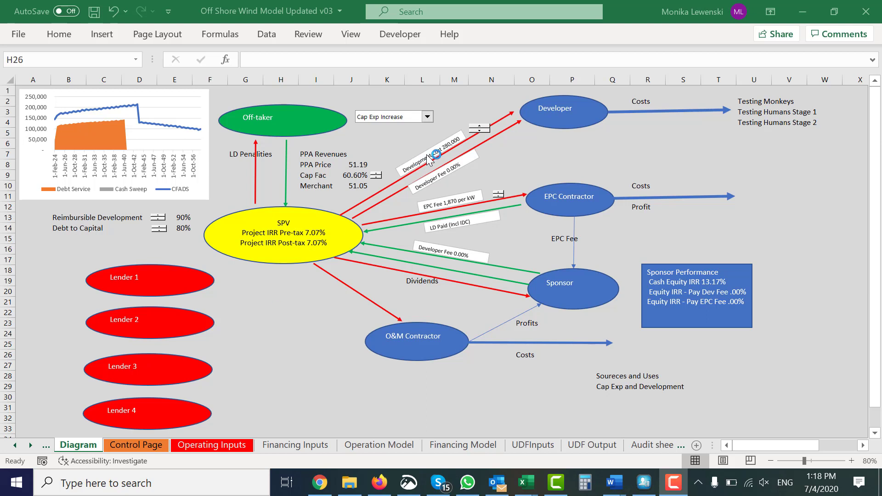
Step: Test the Reimbursible Development share at 85% and 80%, and finish with it set to 95%
click(160, 226)
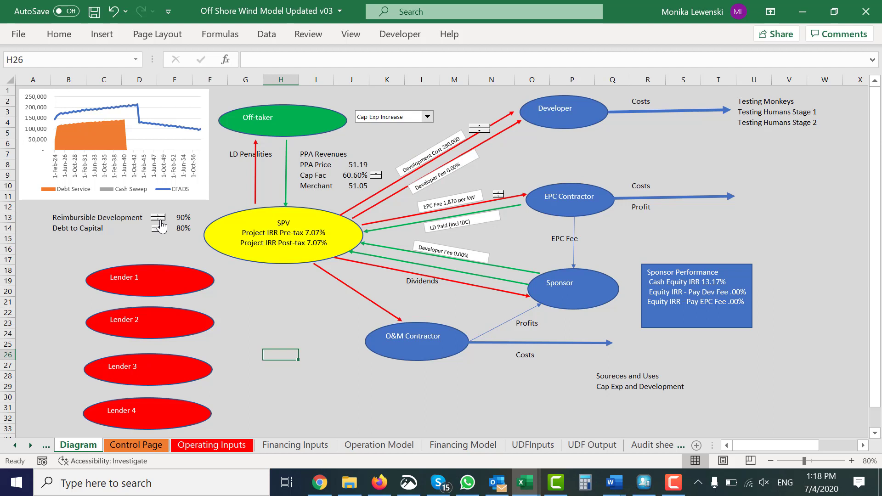
click(161, 225)
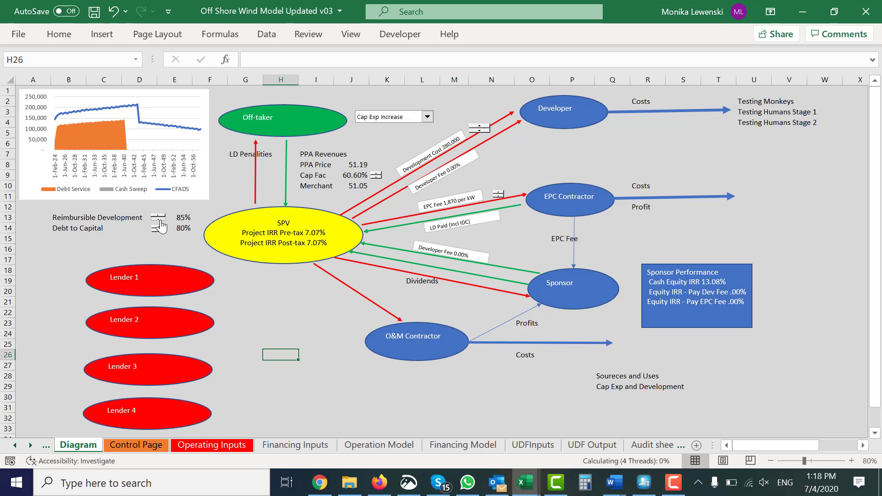
click(159, 219)
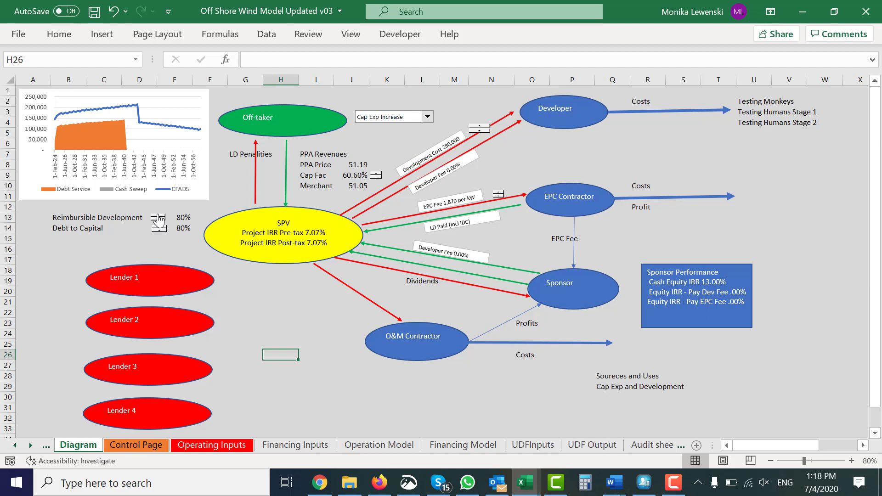
click(159, 219)
click(159, 220)
click(157, 215)
click(328, 293)
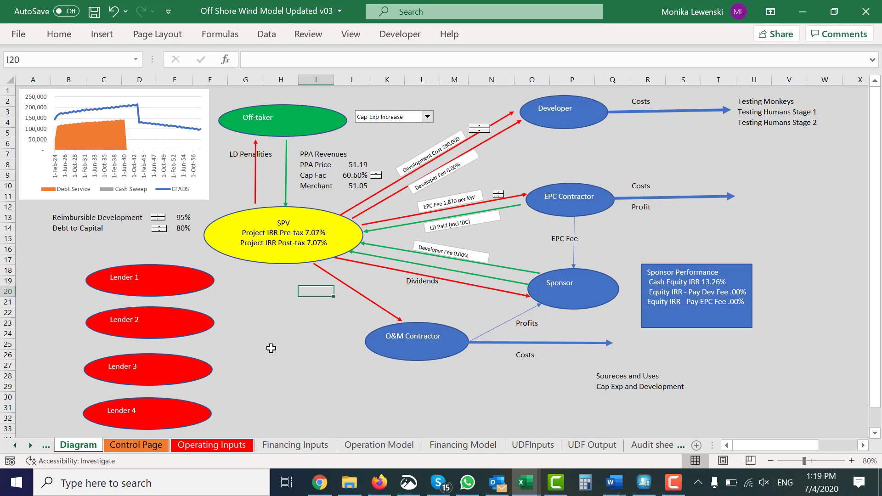
click(475, 393)
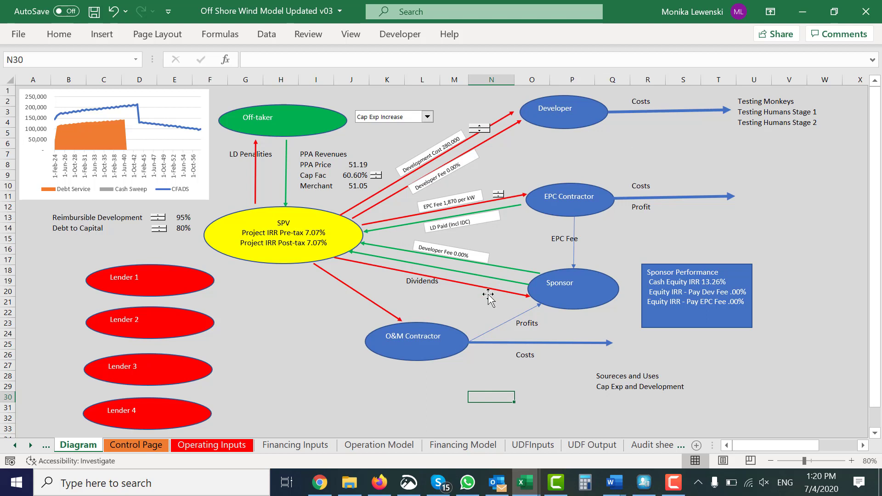
click(482, 318)
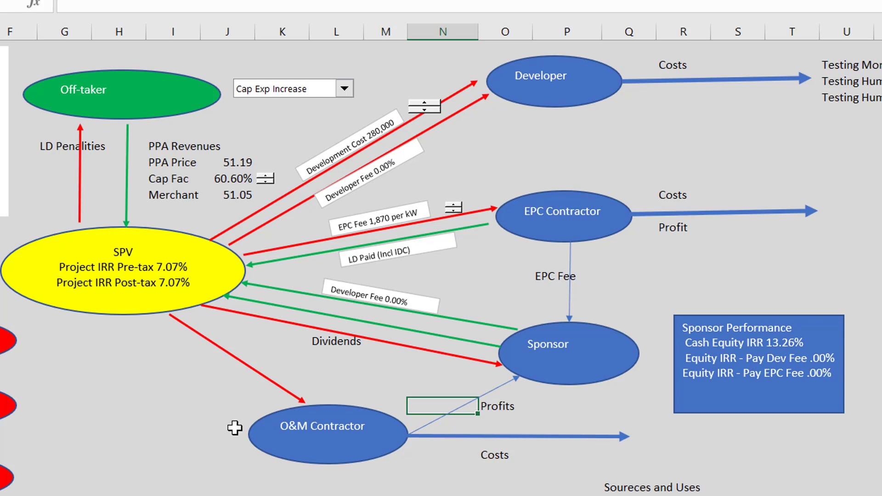
click(208, 419)
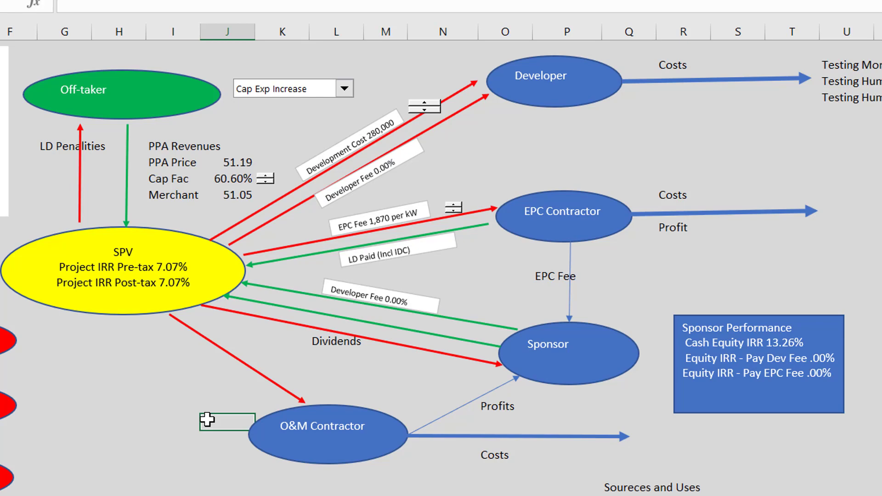
Step: Add the label "Desk Study" in cell U1, directly above Testing Monkeys in the developer's cost list
click(660, 110)
key(Up)
key(Up)
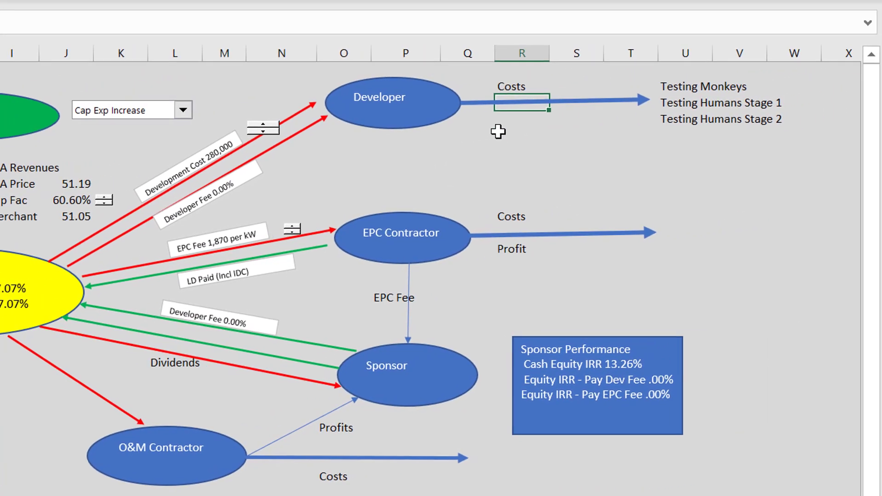
key(Right)
key(Right)
key(Right)
key(Up)
key(Right)
key(Left)
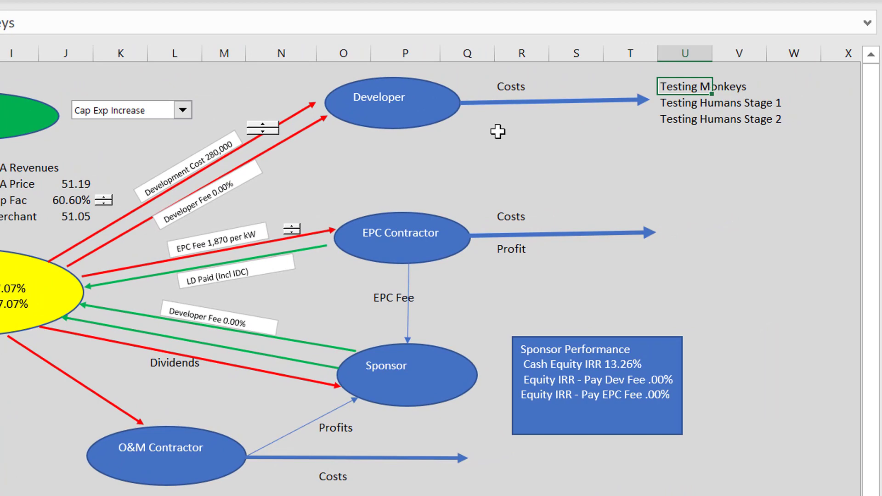
key(Up)
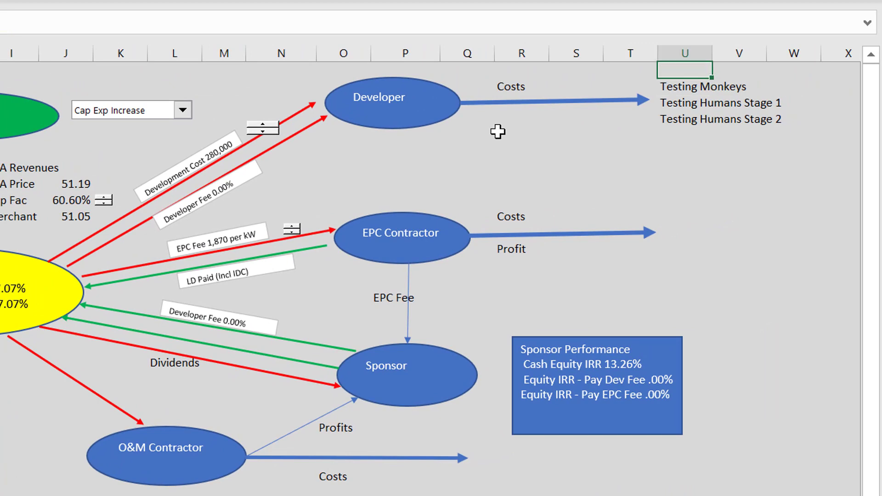
key(Down)
key(Up)
text(Desk Study)
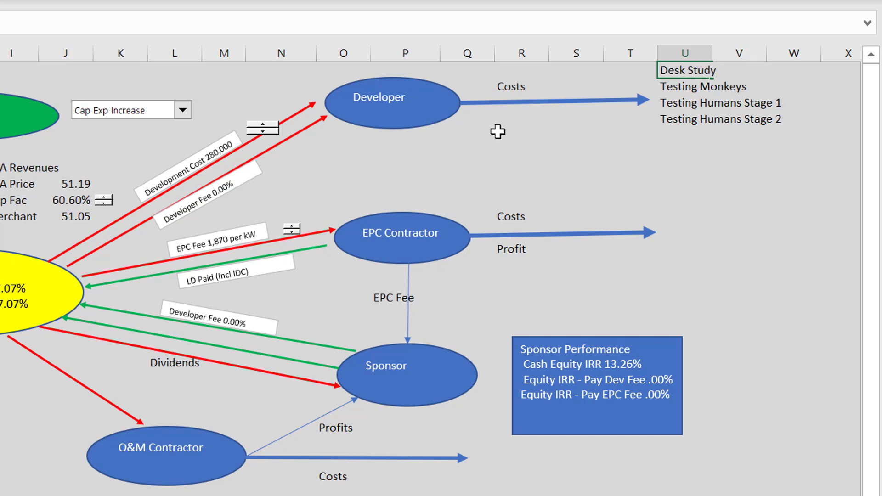
key(Return)
Step: Enter 0.5 for Desk Study in cell W1 and format it as a percentage with two decimals
key(Up)
key(Right)
key(Right)
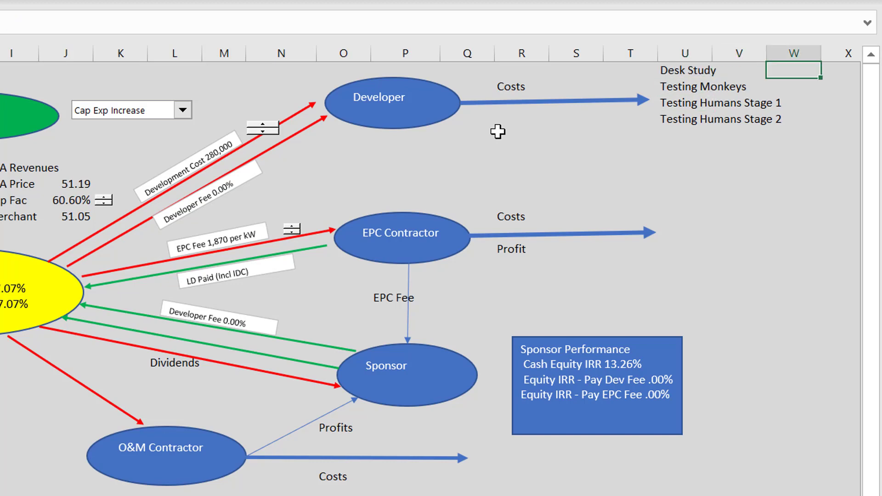
text(.5)
key(Down)
key(Down)
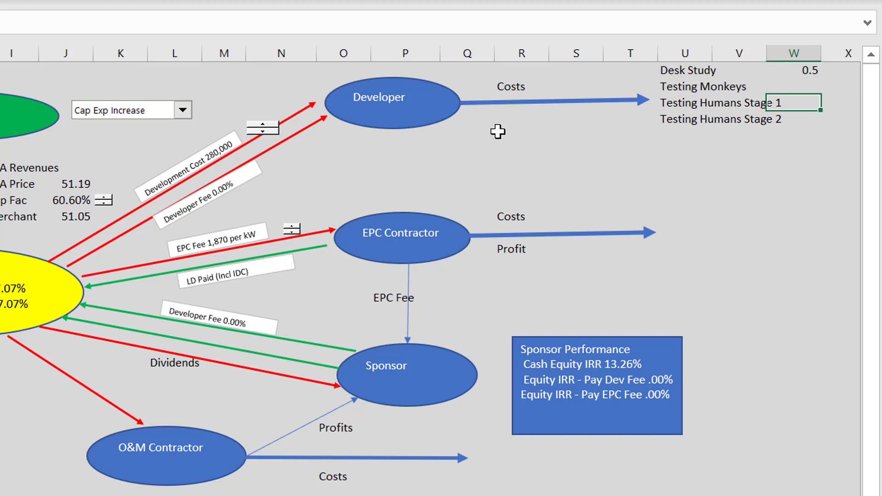
key(Up)
key(Up)
key(ctrl+shift+5)
Step: Enter 0.3 for Testing Monkeys in cell W2
key(Down)
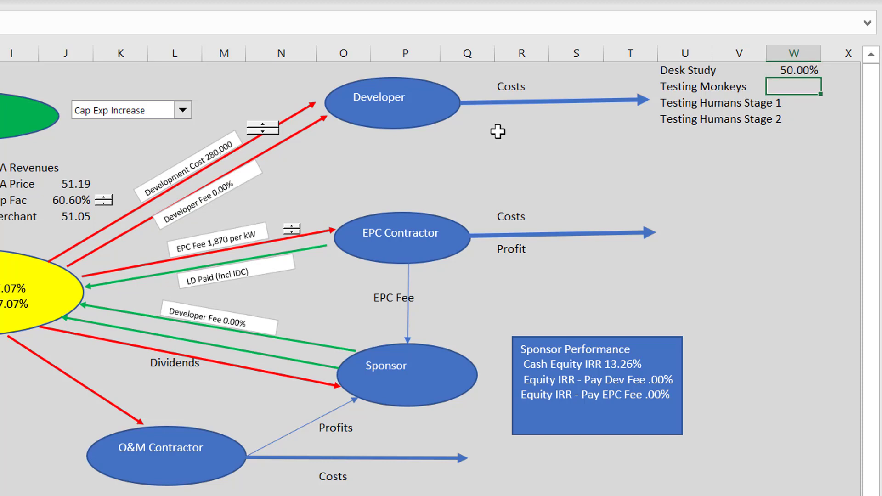
text(.3)
key(Down)
key(Down)
key(Up)
key(Up)
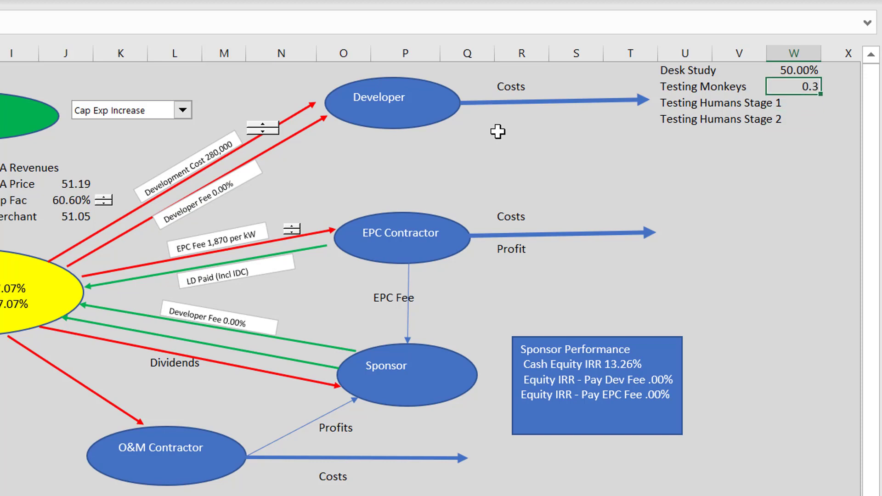
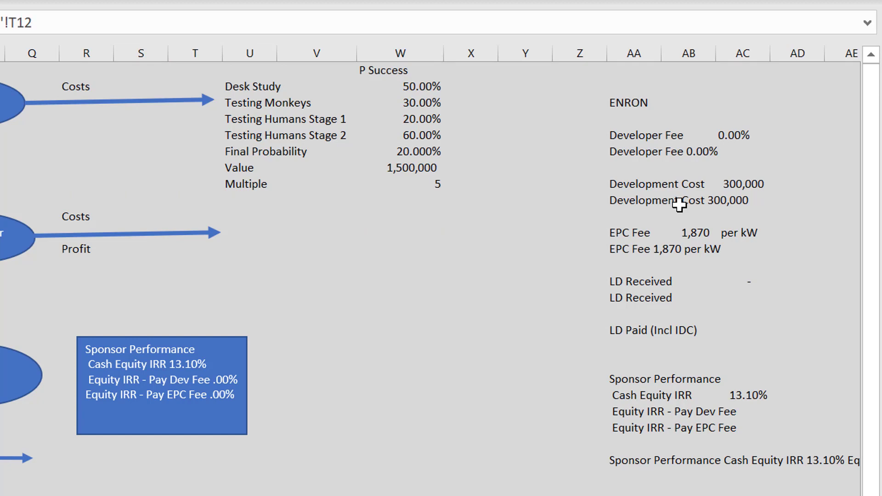
Step: Examine the cost, fee and dividend flows linking the developer, EPC contractor, sponsor and O&M contractor in the diagram
scroll(679, 205, left, 5)
scroll(679, 205, left, 3)
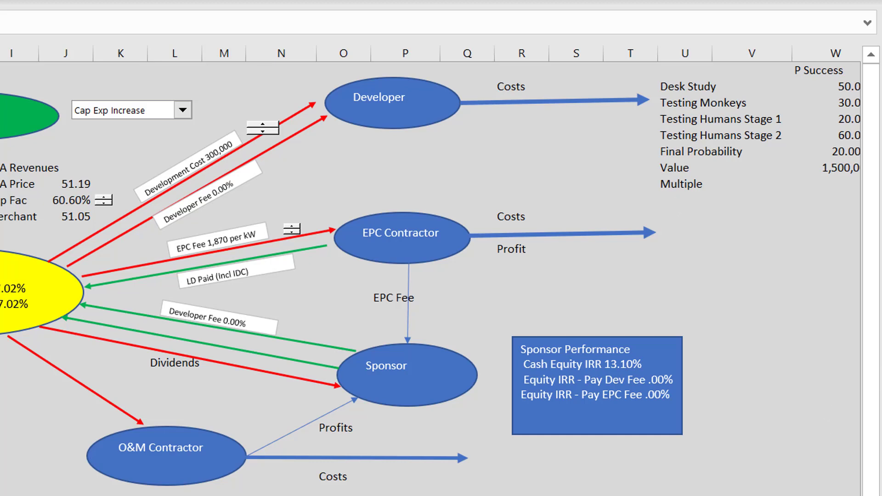
click(689, 495)
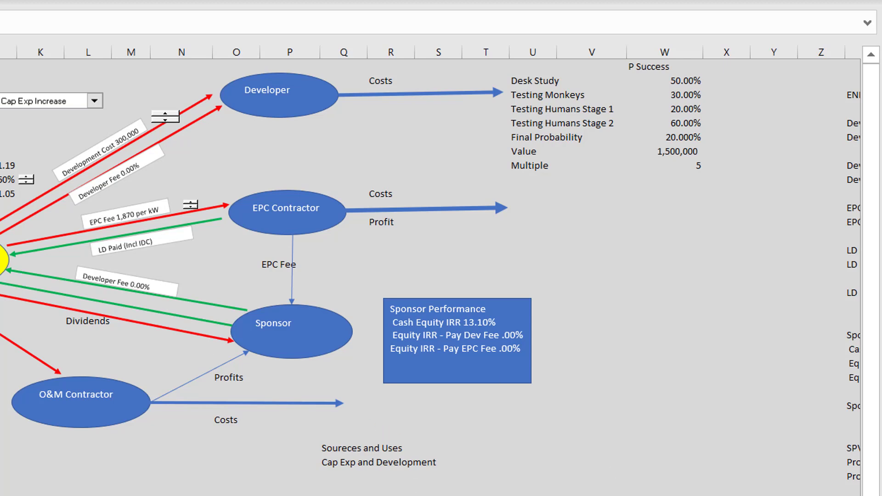
click(805, 495)
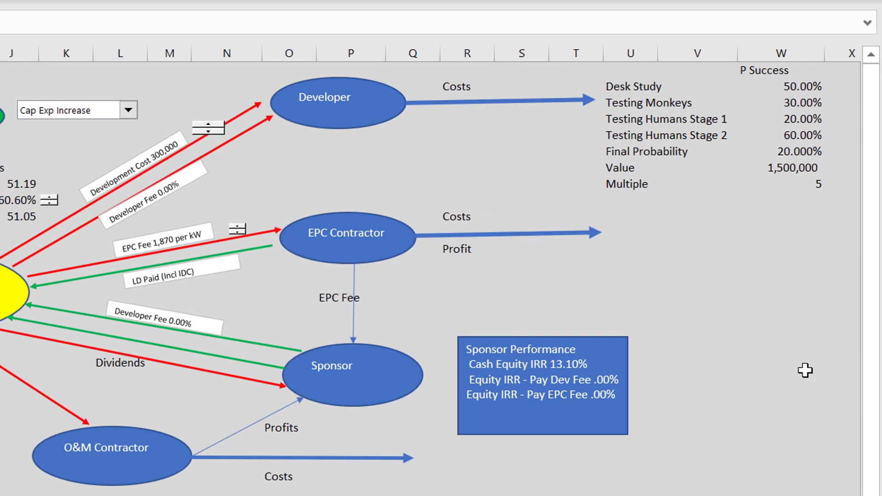
click(805, 370)
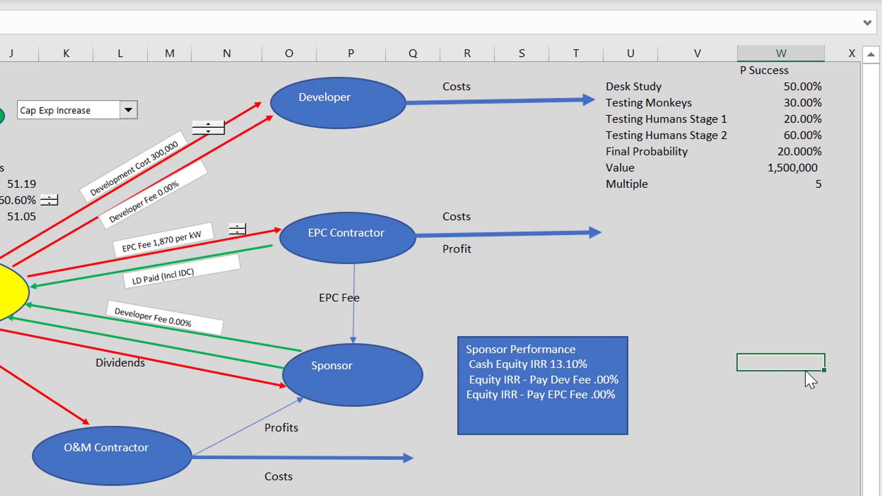
key(Left)
key(Left)
key(Left)
key(Left)
key(Left)
key(Left)
key(Left)
key(Left)
key(Left)
key(Left)
key(Left)
key(Left)
key(Left)
key(Left)
key(Left)
key(Left)
key(Left)
key(Left)
key(Left)
key(Left)
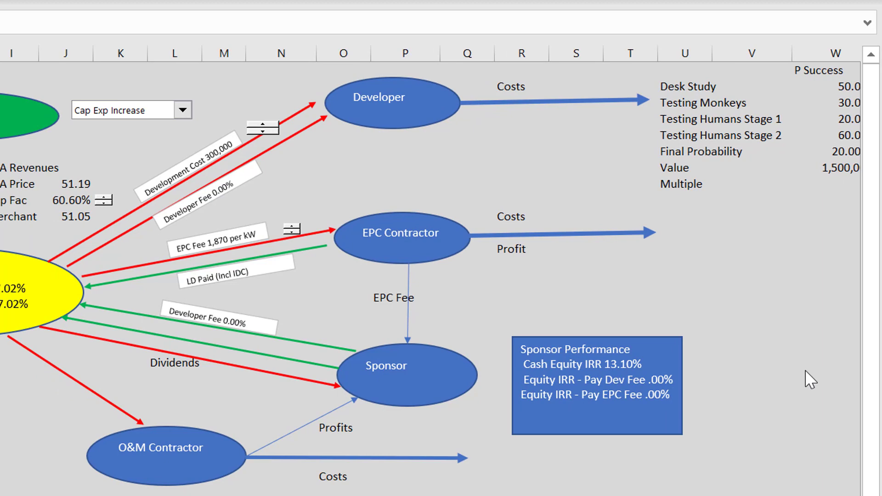
key(Right)
key(Right)
key(Right)
key(Right)
key(Right)
key(Right)
key(Right)
key(Right)
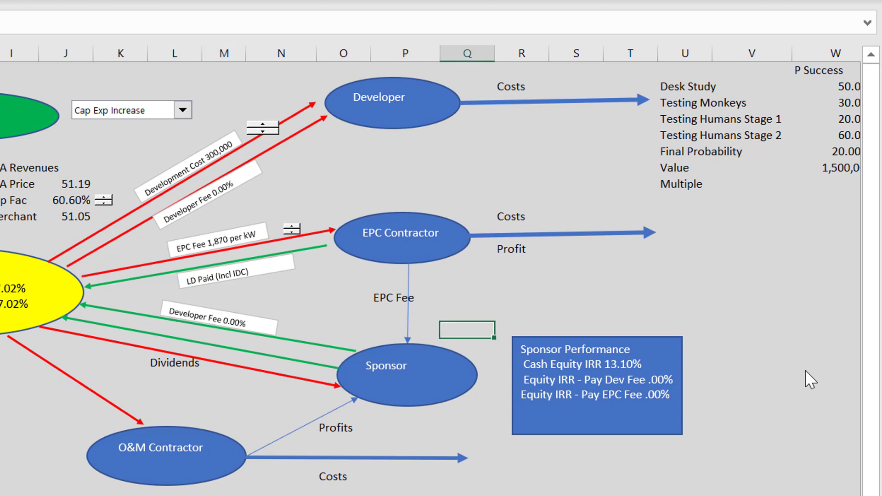
key(Down)
key(Down)
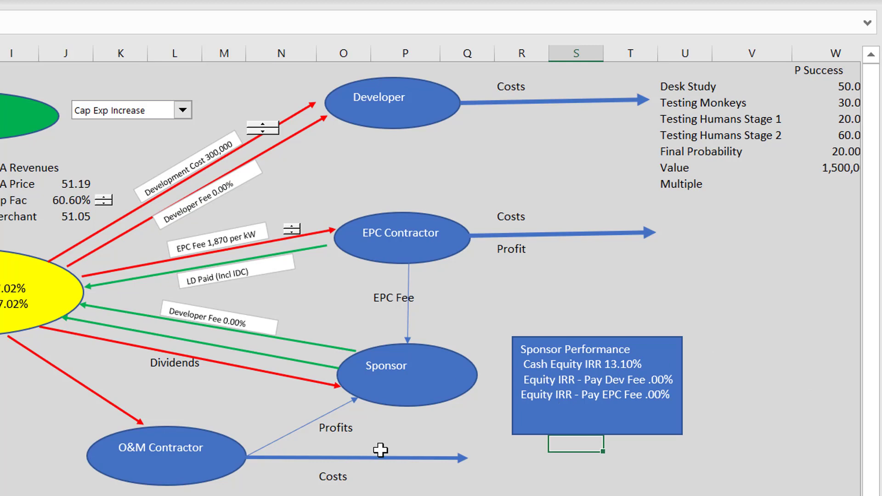
click(282, 495)
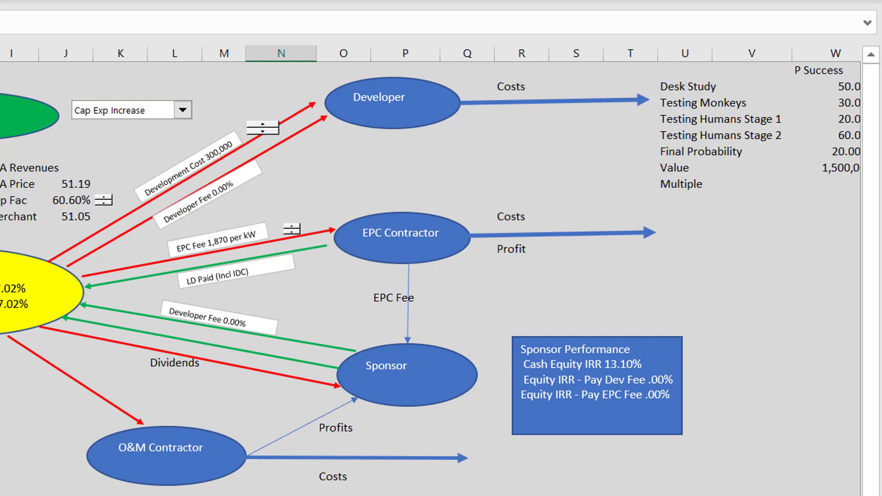
click(663, 162)
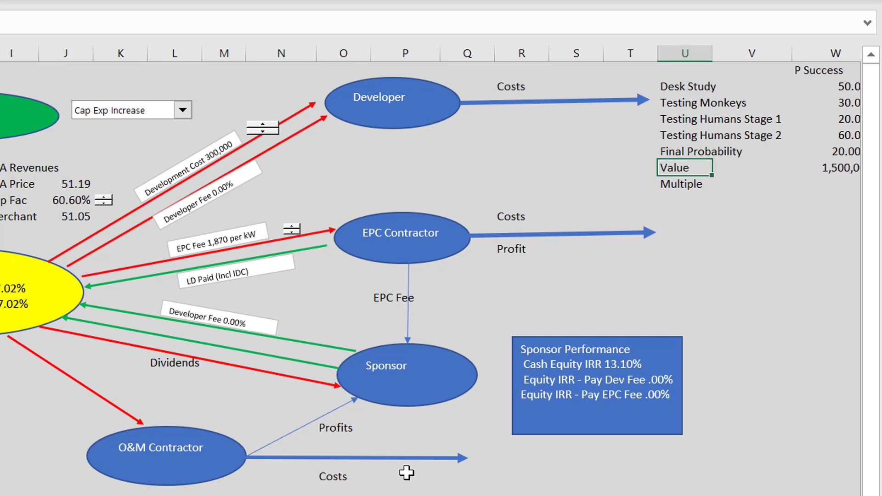
click(405, 495)
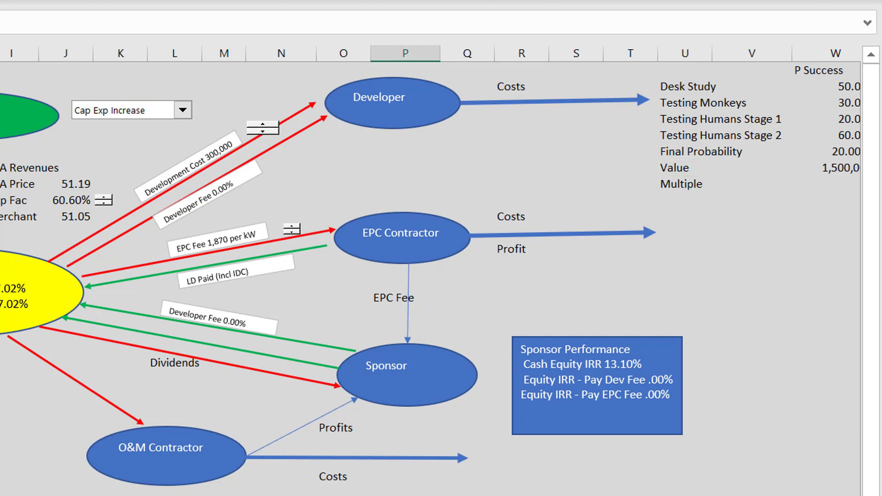
Step: Look through the Operating Inputs and Financing Inputs sheets for the development and EPC fee settings
key(ctrl+Page_Up)
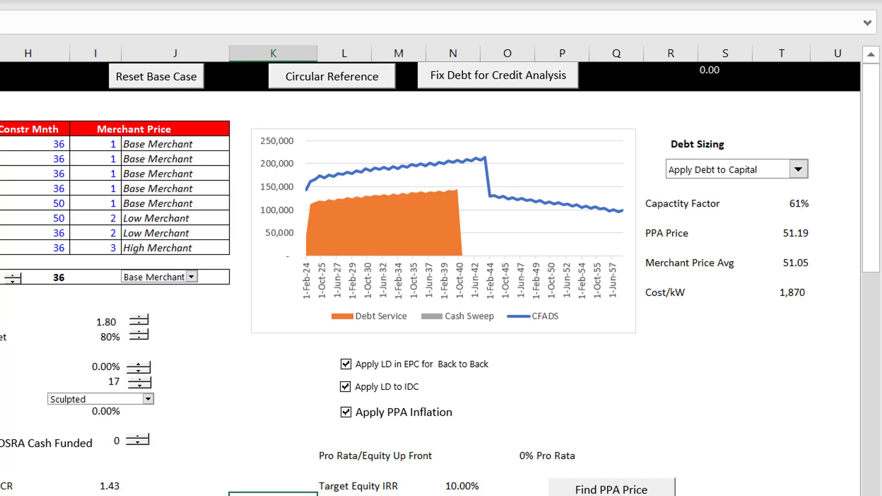
key(ctrl+Page_Up)
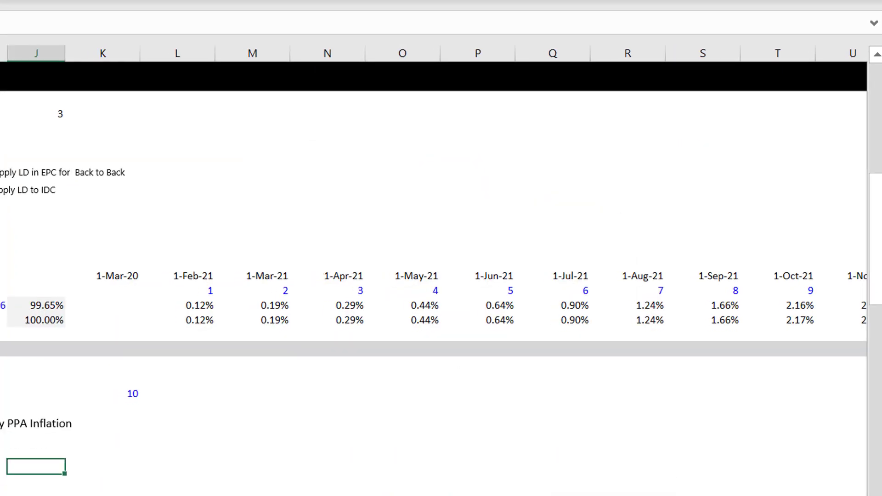
key(Left)
key(Left)
key(Left)
key(Left)
key(Left)
key(Left)
key(Left)
key(Left)
key(Left)
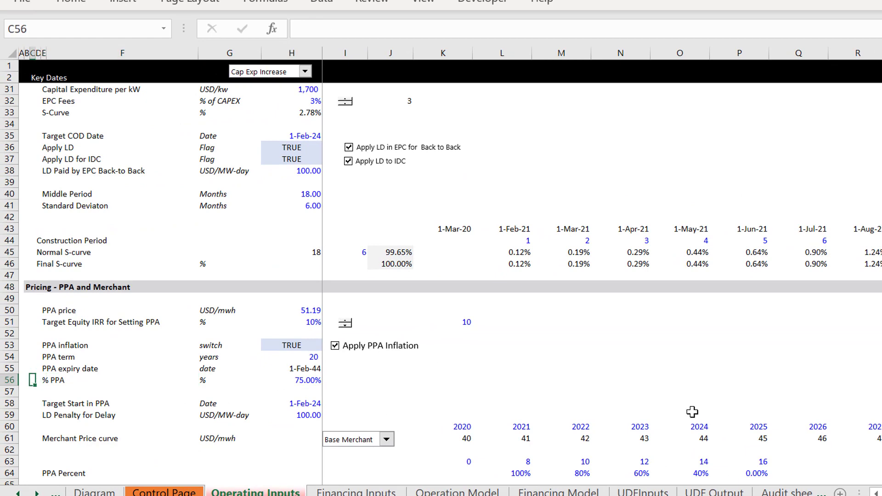
key(ctrl+Page_Down)
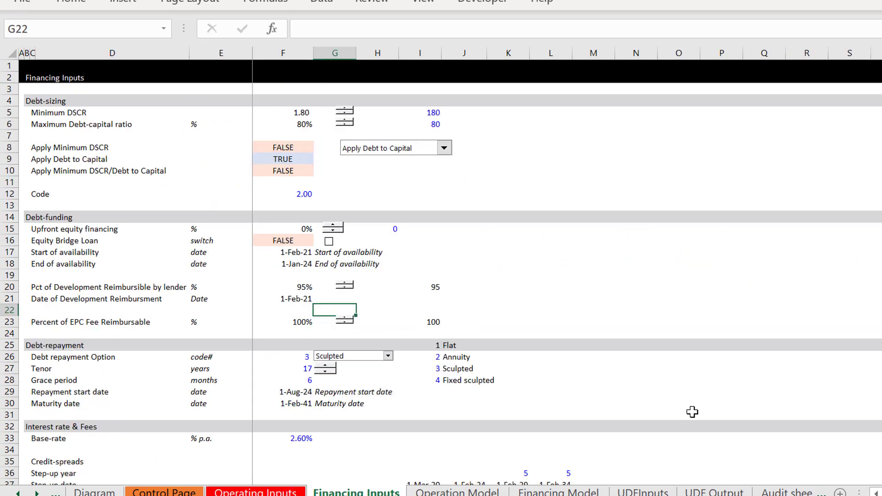
key(Left)
key(Left)
key(Left)
key(Left)
key(Left)
key(Left)
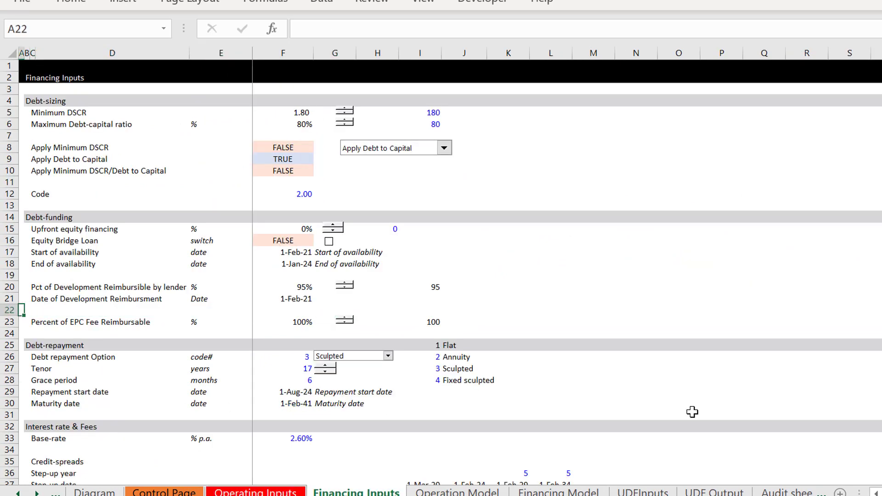
key(Down)
key(Down)
key(Down)
key(Down)
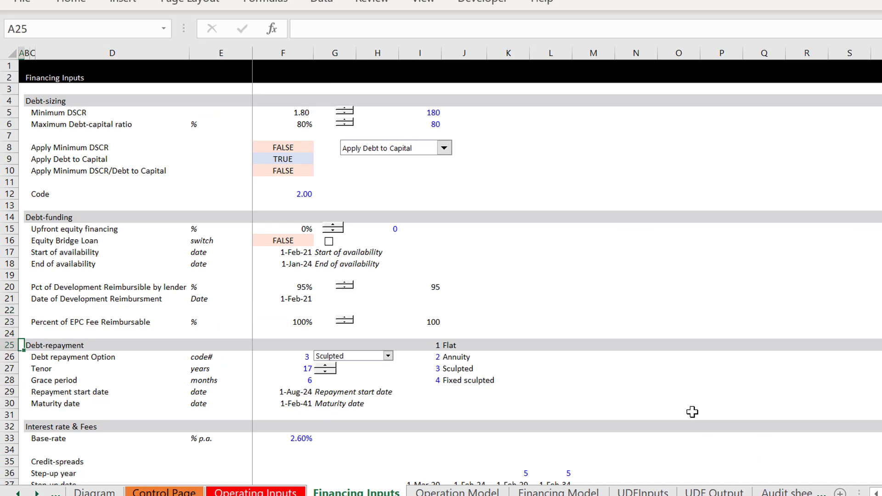
key(Up)
key(Up)
key(Up)
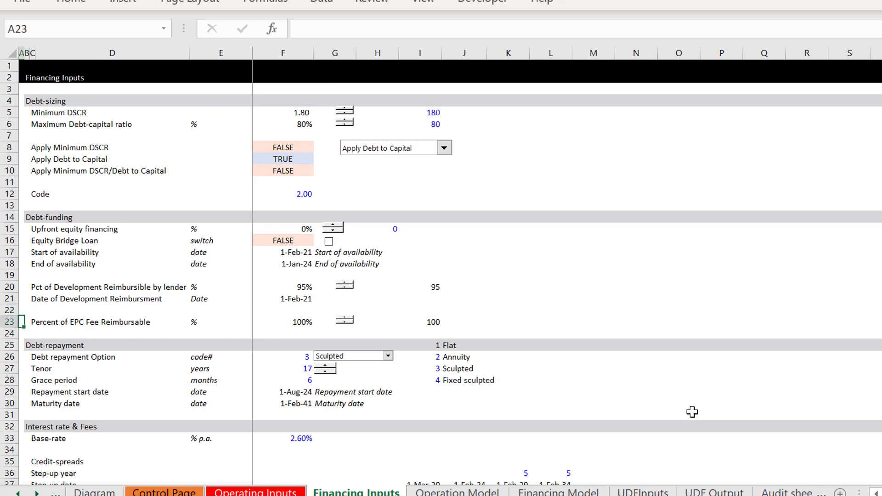
Step: Review the Capital Expenditures inputs on the Operating Inputs sheet to locate the Development Fee row
key(ctrl+Page_Up)
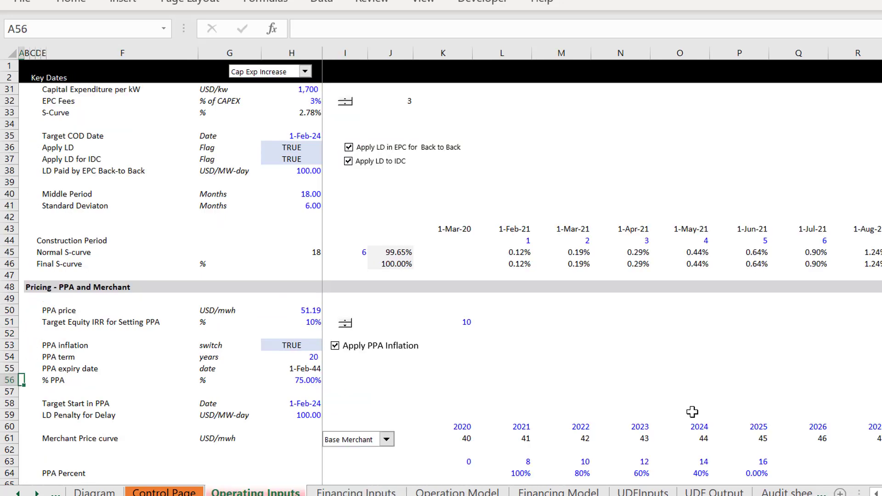
key(Page_Up)
key(Up)
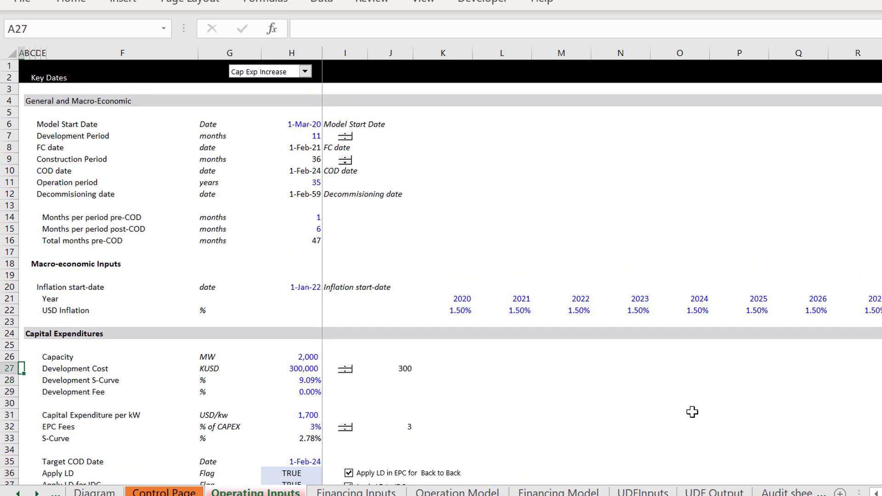
key(Up)
key(Down)
key(Down)
key(Down)
key(Down)
key(Down)
key(Down)
key(Down)
key(Down)
key(Down)
key(Down)
key(Down)
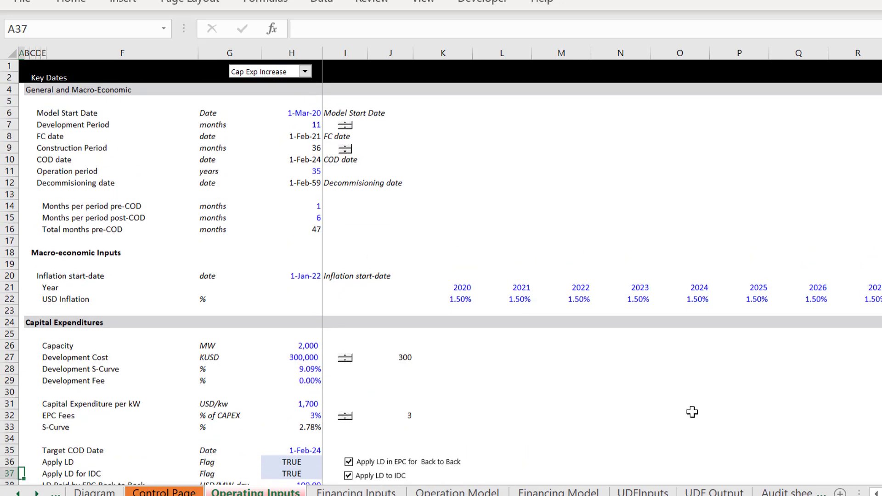
key(Up)
key(Up)
key(Up)
key(Up)
key(Up)
key(Up)
key(Up)
key(Up)
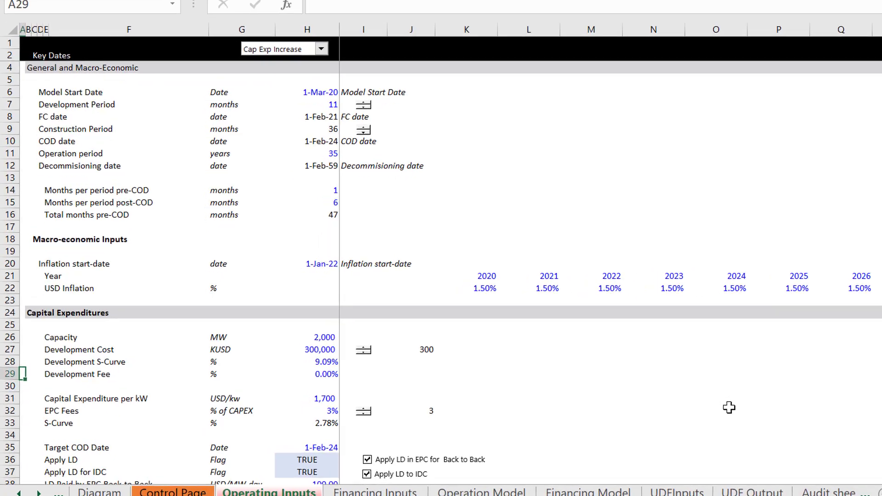
Step: Copy the Development Cost spinner and paste the duplicate beside the Development Fee value in row 29
key(Right)
key(Right)
key(Right)
key(Right)
key(Right)
key(Right)
key(Right)
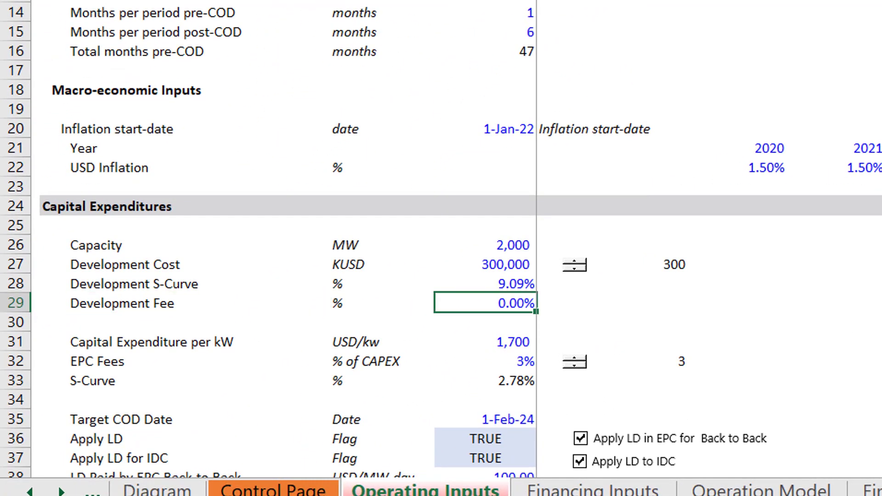
key(Right)
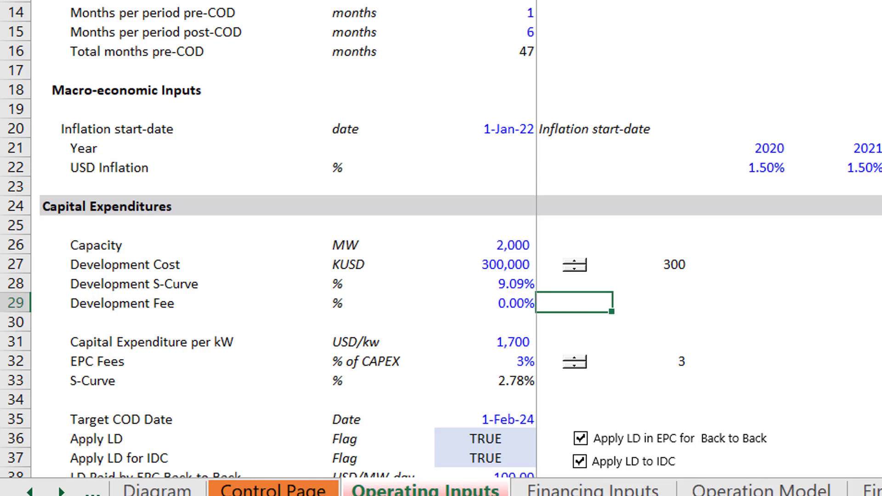
right_click(577, 270)
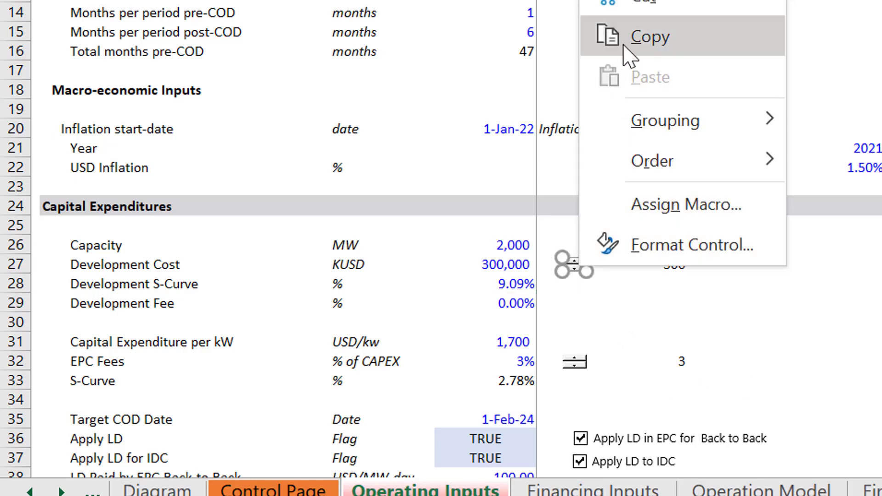
click(648, 37)
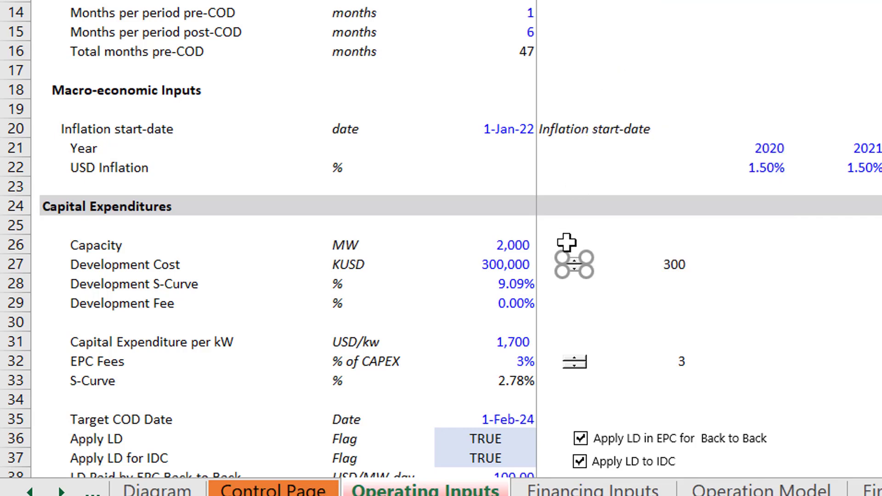
click(569, 308)
key(ctrl+v)
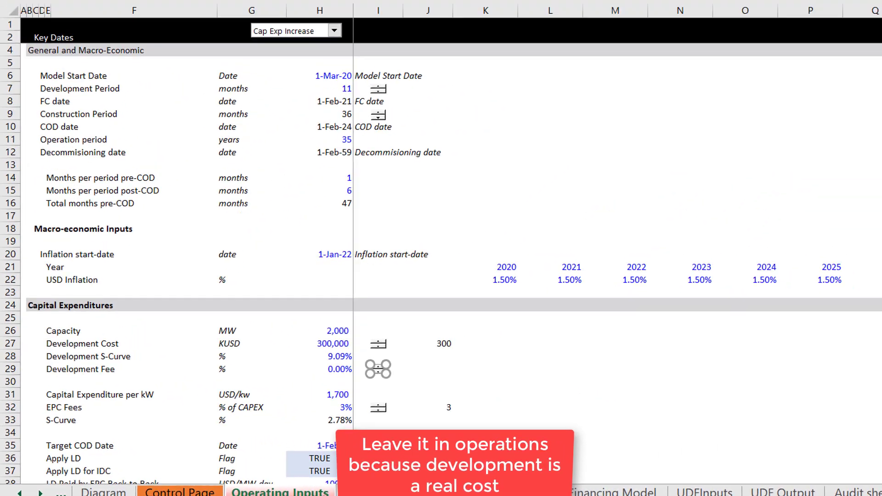
Step: Link the copied Development Fee spinner to cell J29
click(336, 26)
key(BackSpace)
key(BackSpace)
key(BackSpace)
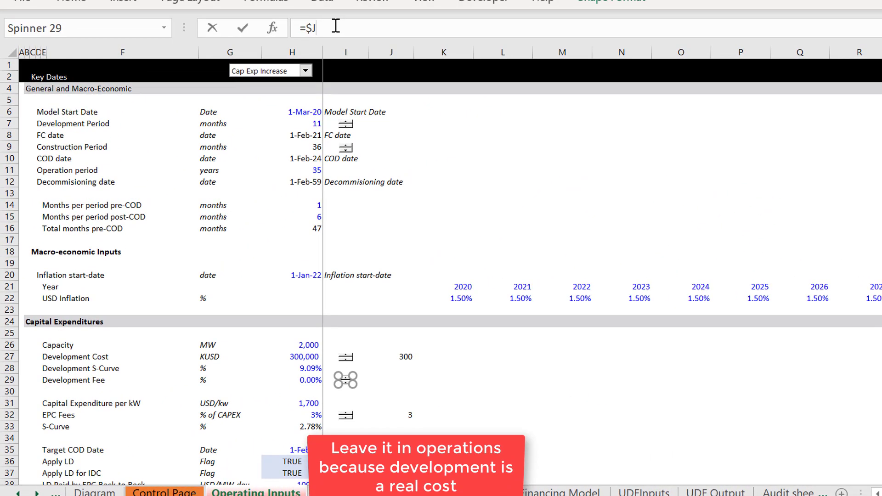
text(29)
click(446, 345)
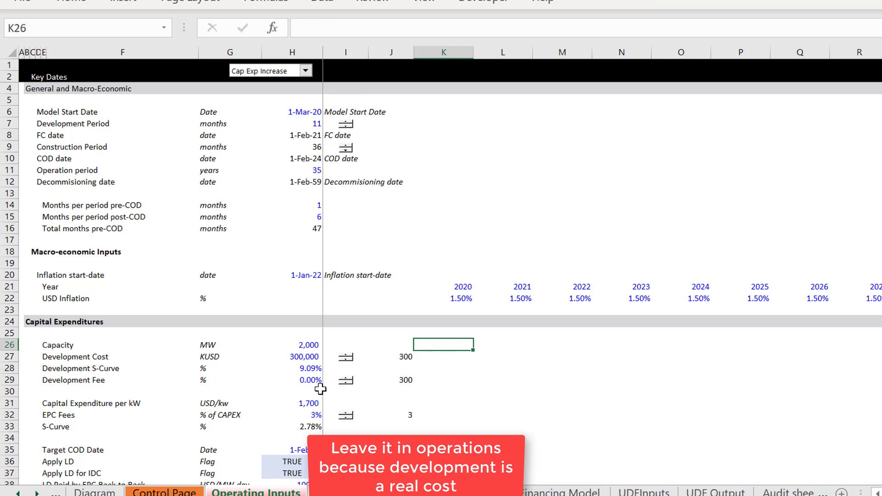
Step: Set the Development Fee spinner's maximum value to 100 and its incremental change to 2
right_click(346, 388)
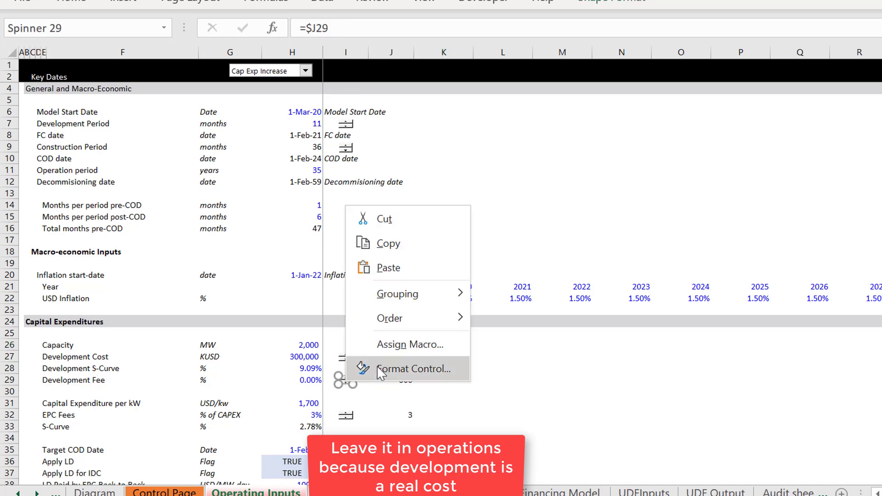
key(Escape)
key(ctrl+1)
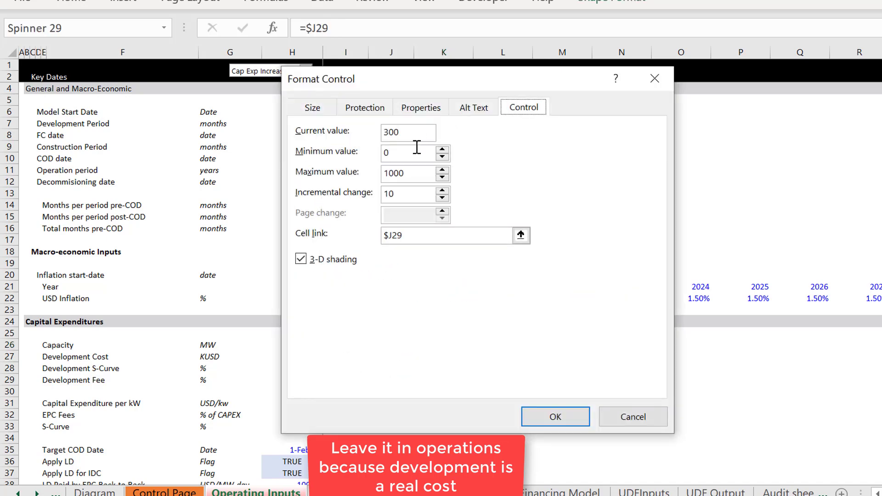
double_click(415, 173)
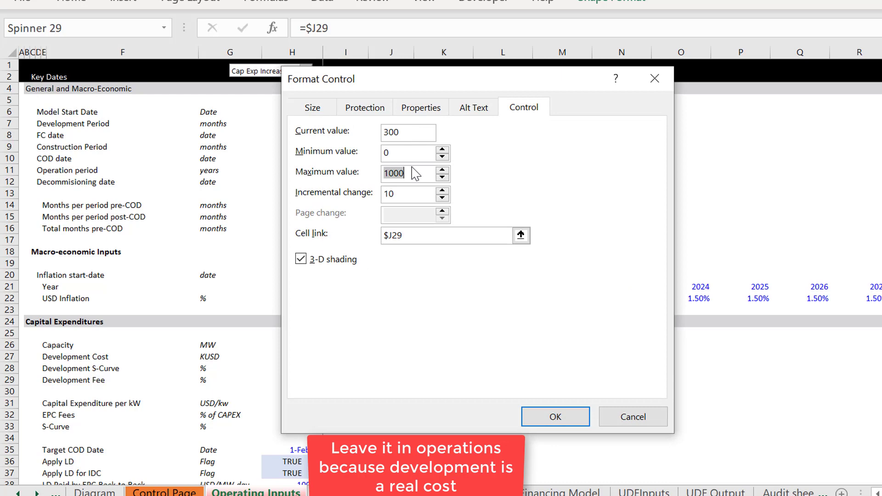
text(100)
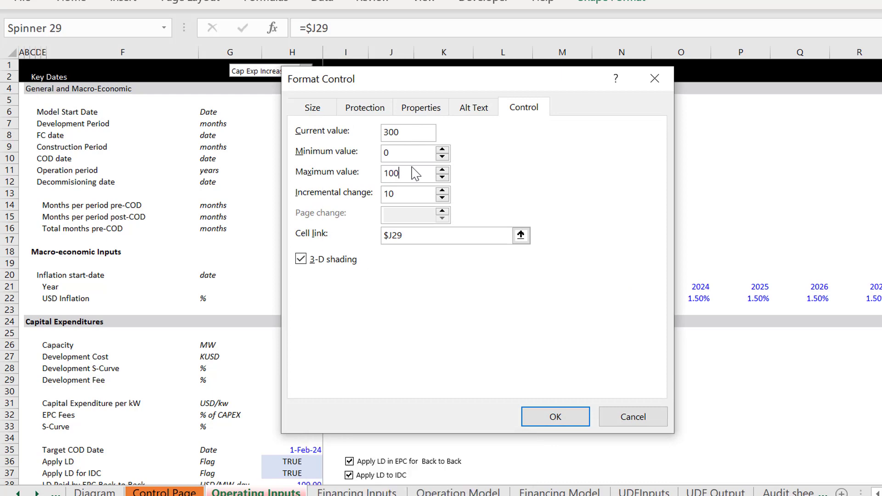
double_click(412, 197)
key(BackSpace)
text(2)
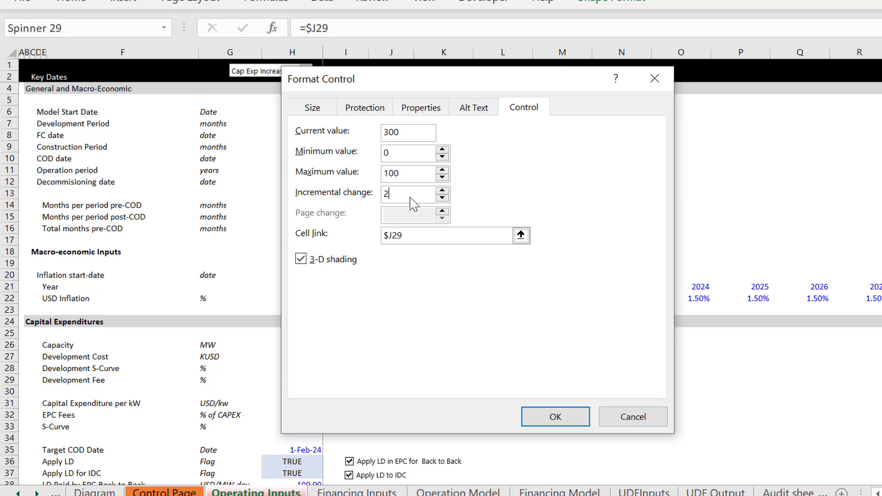
click(540, 419)
Step: Test the Development Fee spinner and set its incremental change to 1
click(386, 391)
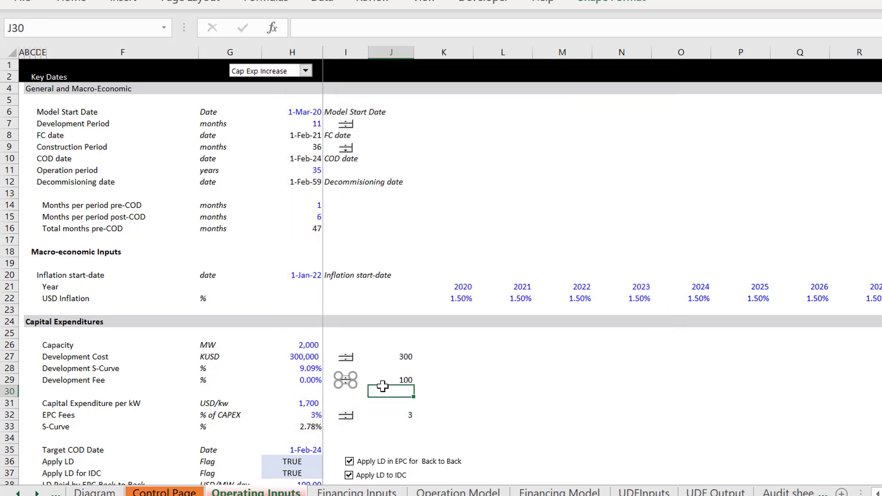
click(346, 383)
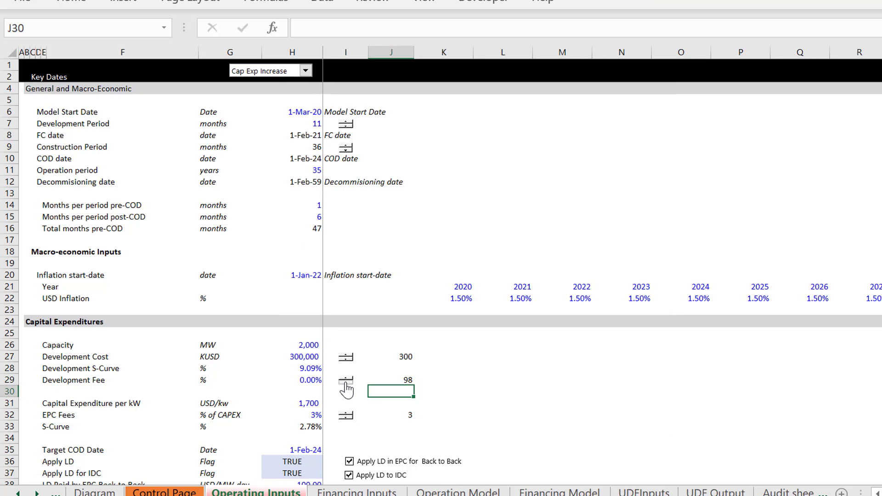
click(345, 384)
right_click(346, 384)
click(380, 376)
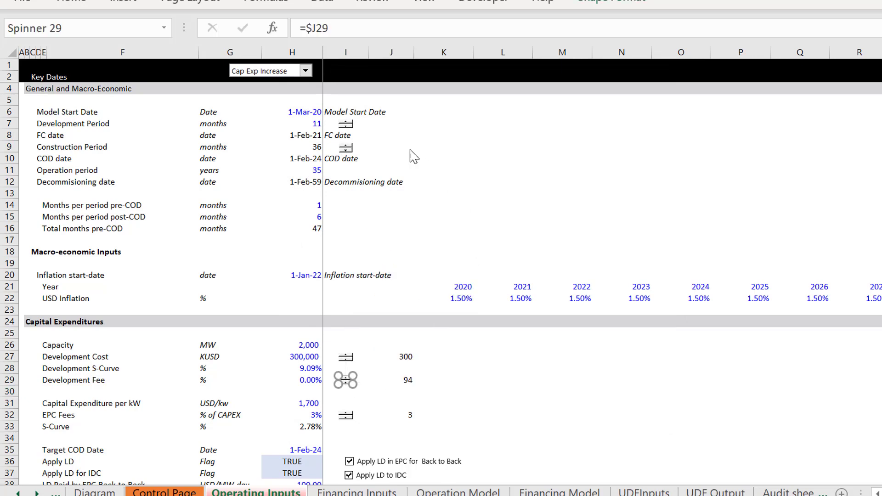
double_click(405, 194)
text(1)
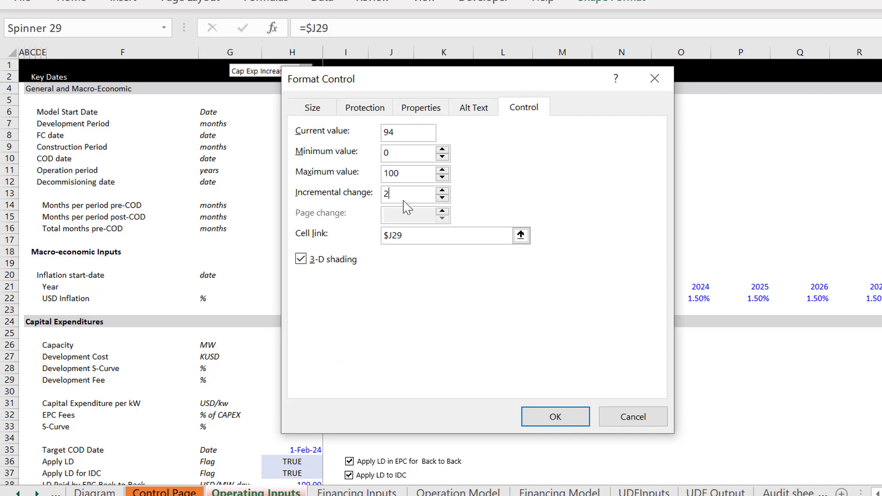
click(555, 417)
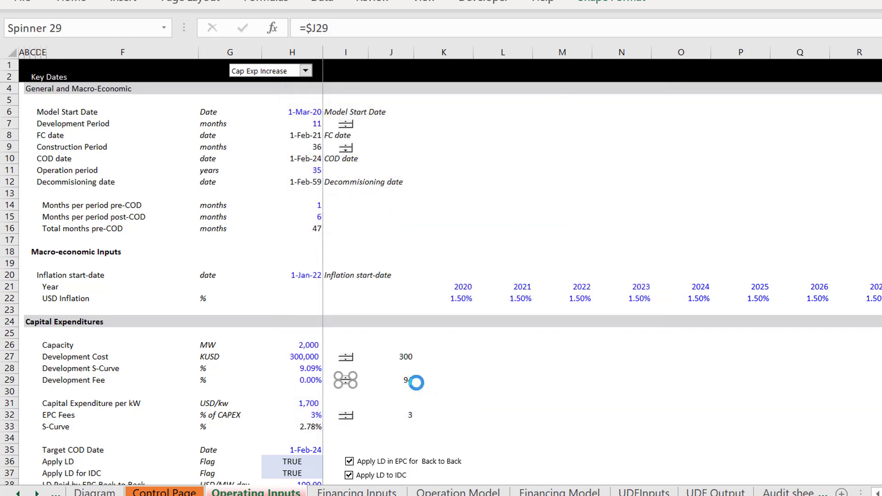
click(443, 390)
Step: Enter the formula =J29/100 as the Development Fee value in H29
click(306, 380)
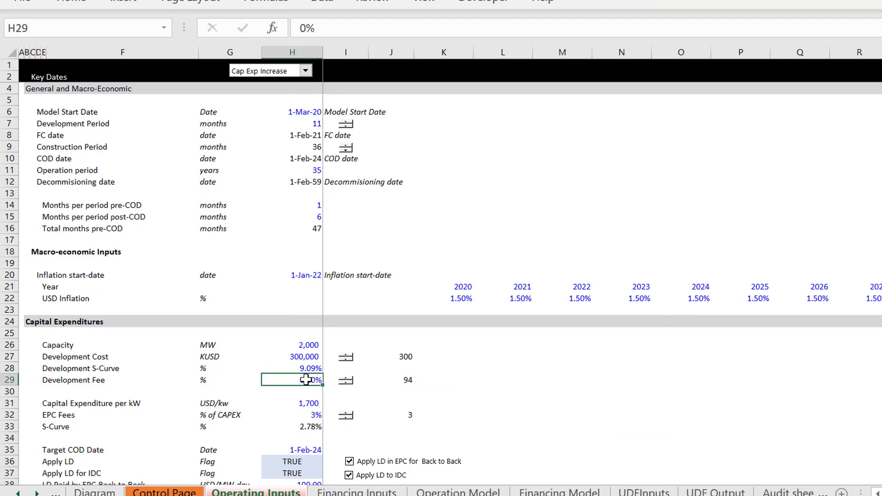
text(=)
key(Right)
key(Right)
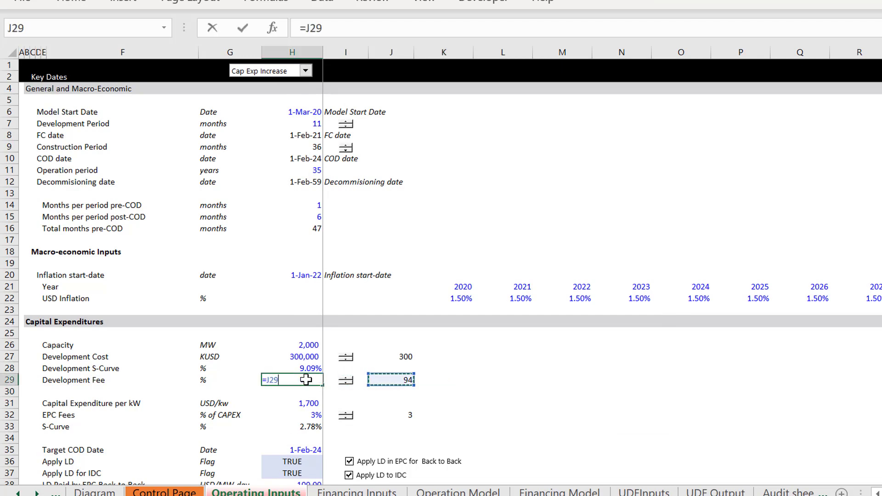
text(/100)
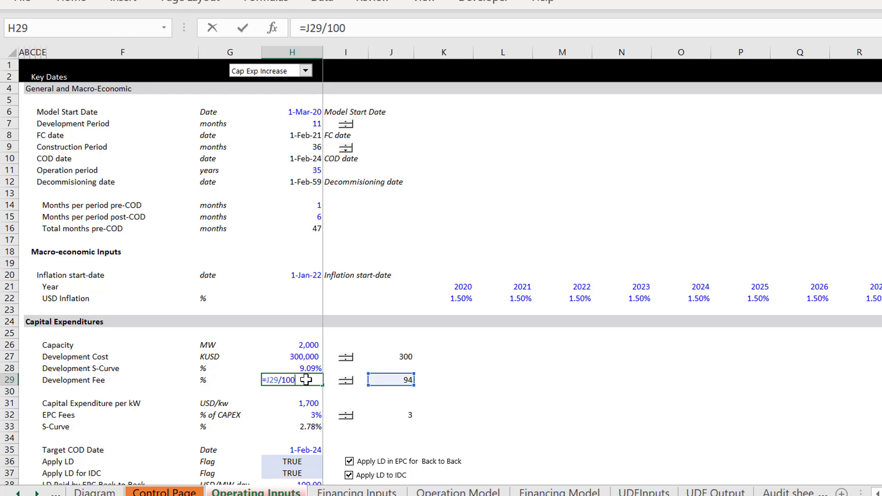
key(Return)
Step: Set the linked value in J29 to 1 and test the Development Fee spinner
key(Down)
key(Right)
key(Up)
key(Up)
key(Right)
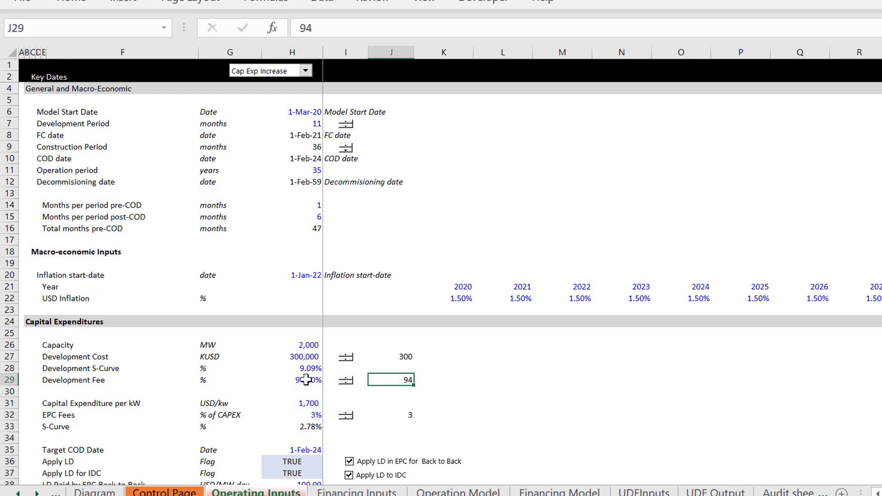
text(1)
key(Return)
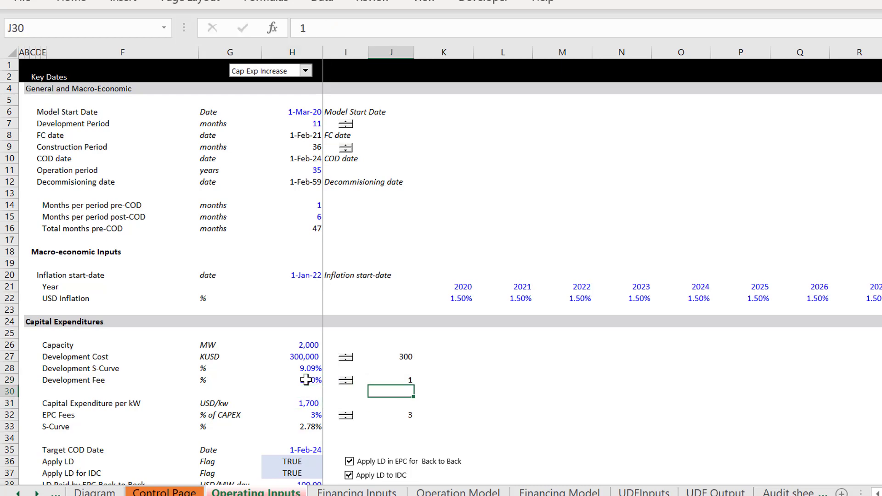
key(Left)
key(Up)
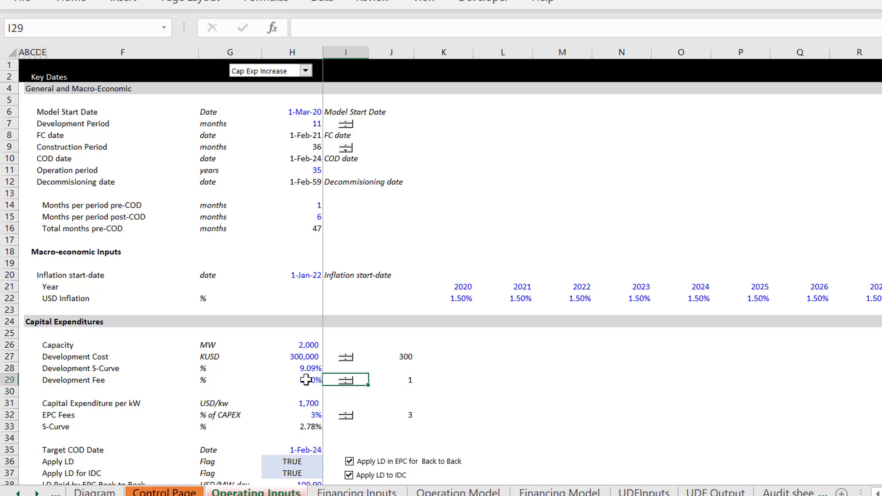
click(345, 384)
Step: Insert a blank row above the Capital Expenditure per kW row
click(107, 400)
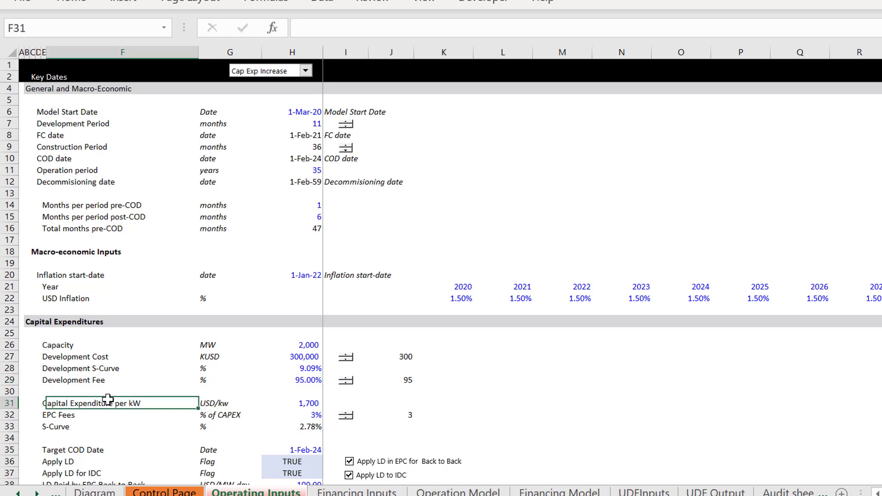
key(shift+space)
key(ctrl+shift+plus)
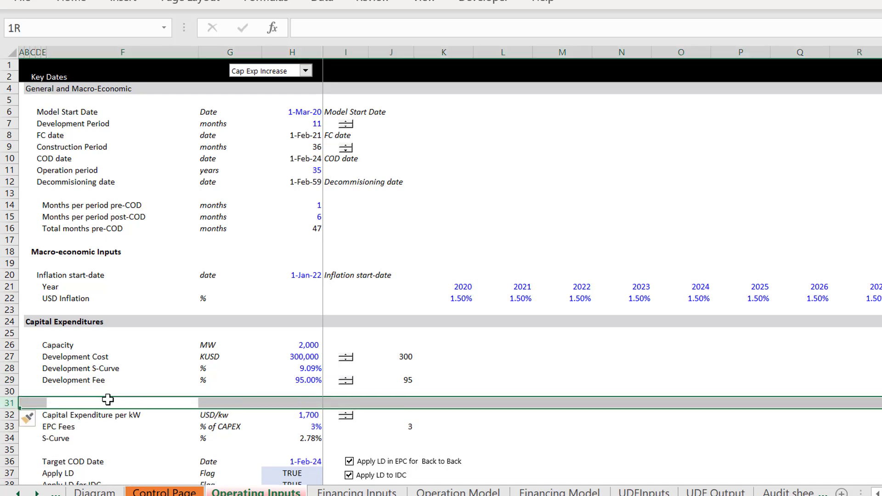
Step: Set the Development Fee's linked value in J29 to 3
key(Up)
key(Up)
key(Right)
key(Right)
key(Right)
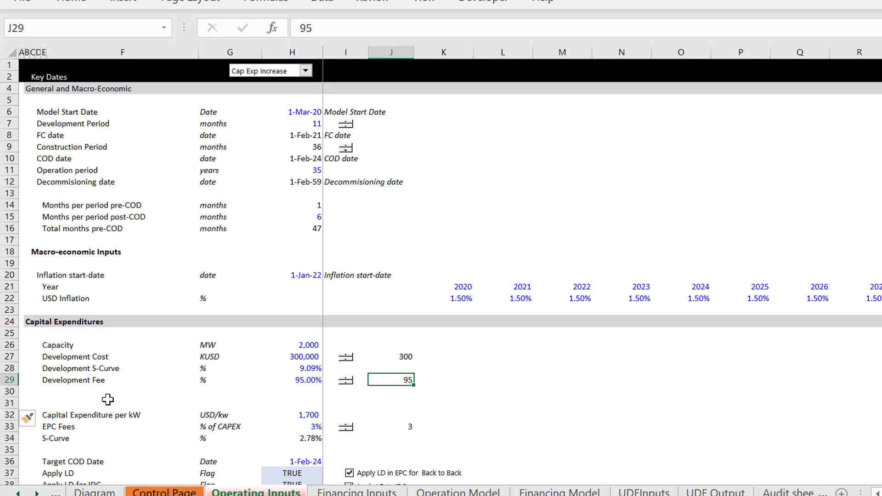
text(2)
key(Return)
key(Up)
text(3)
key(Return)
Step: Rename the Development Fee label in E29 as "Development Fee Percentage"
key(Left)
key(Left)
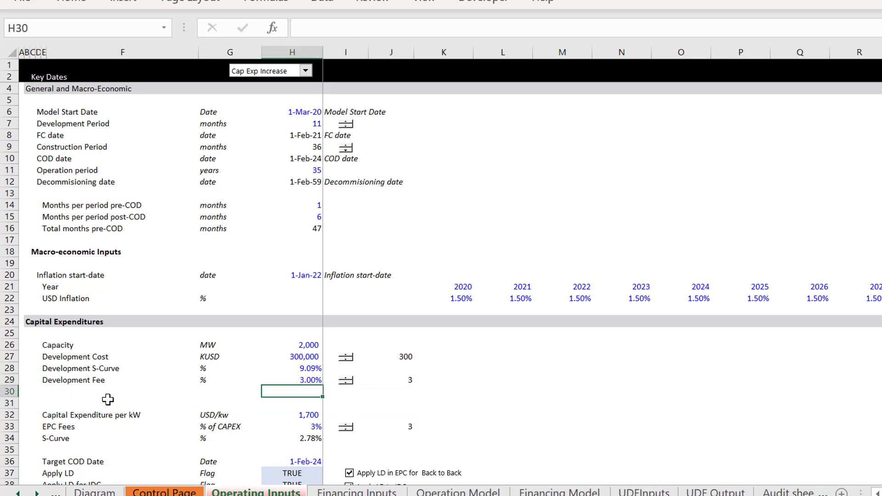
key(Left)
key(Left)
key(Left)
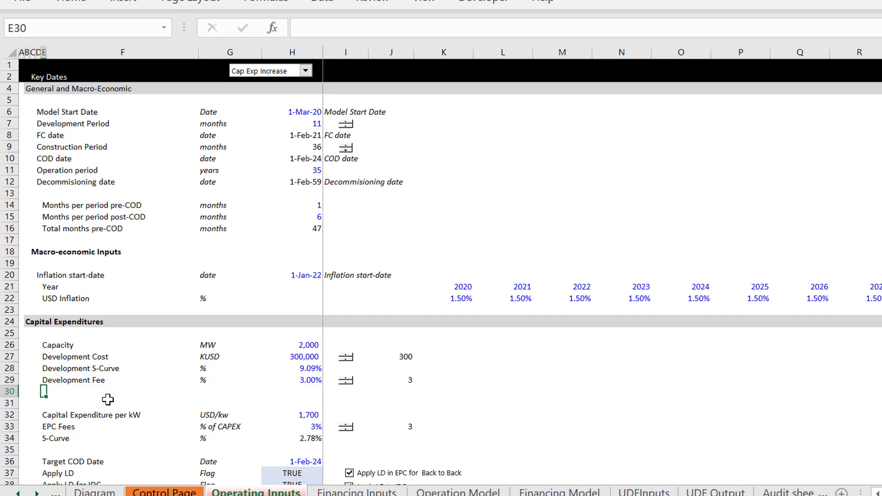
key(Up)
key(F2)
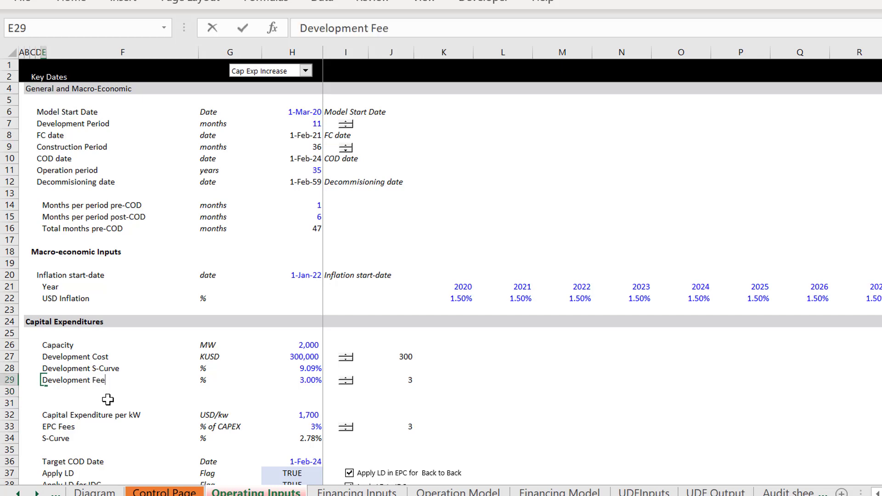
text(Percentage)
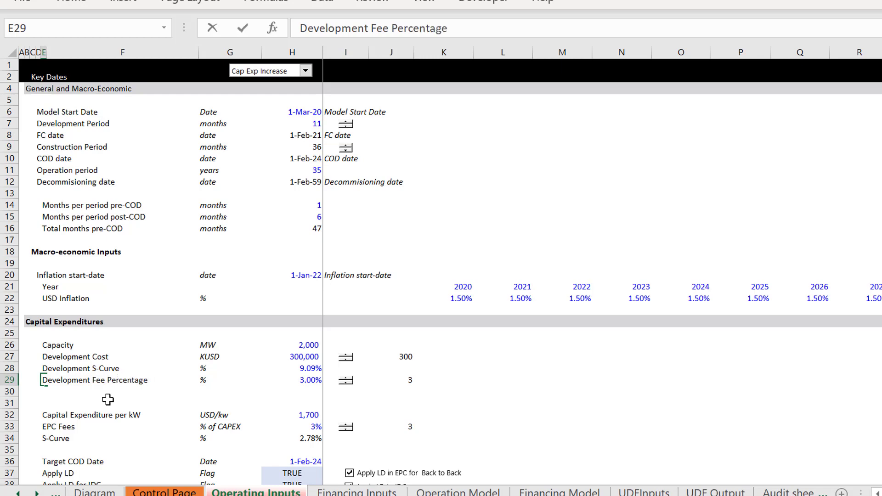
key(Return)
Step: Copy the Development Fee Percentage label down to E30 and change it to "Development Fee Multiple"
key(Up)
key(shift+Down)
key(ctrl+d)
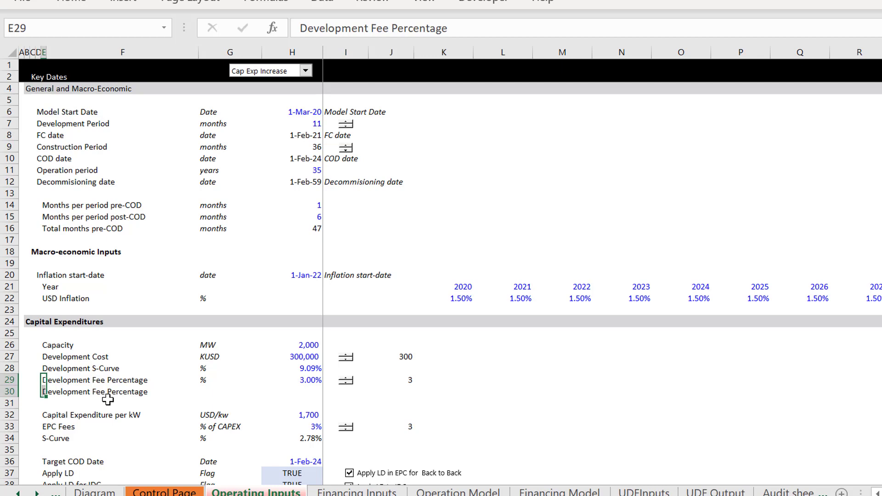
key(Down)
key(F2)
key(BackSpace)
key(BackSpace)
key(BackSpace)
key(BackSpace)
key(BackSpace)
key(BackSpace)
key(BackSpace)
key(BackSpace)
key(BackSpace)
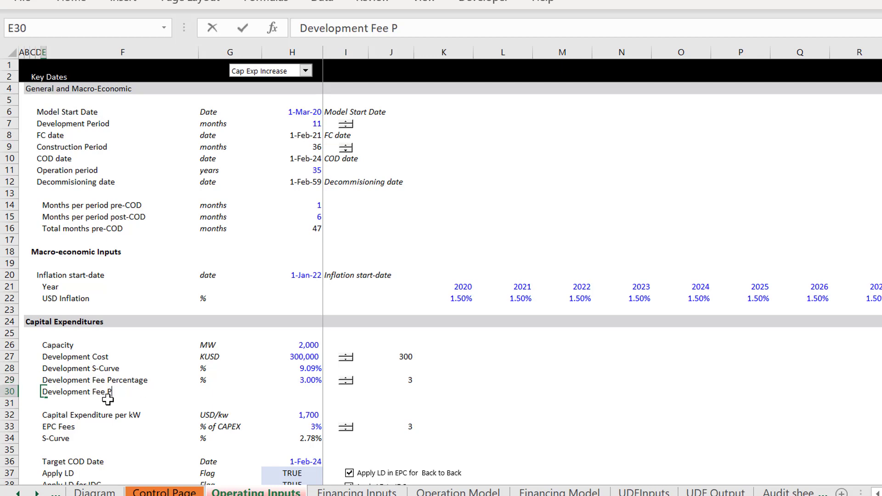
key(BackSpace)
text(Multiple)
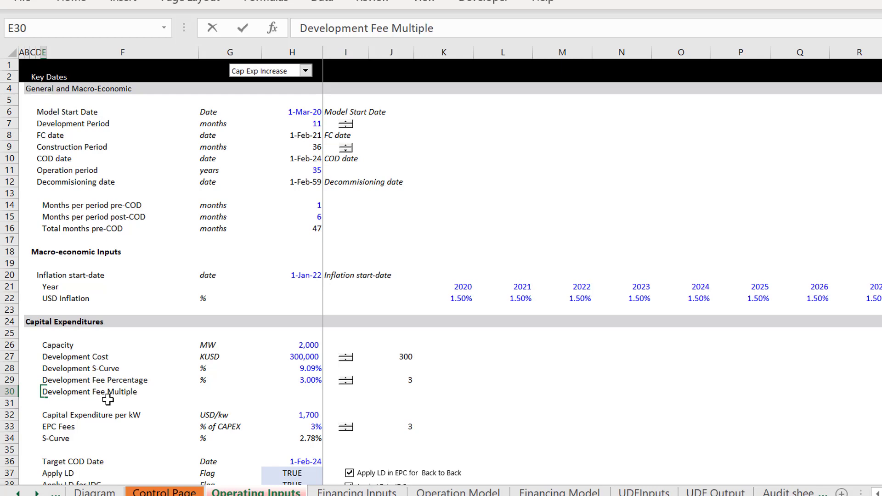
key(Tab)
key(Tab)
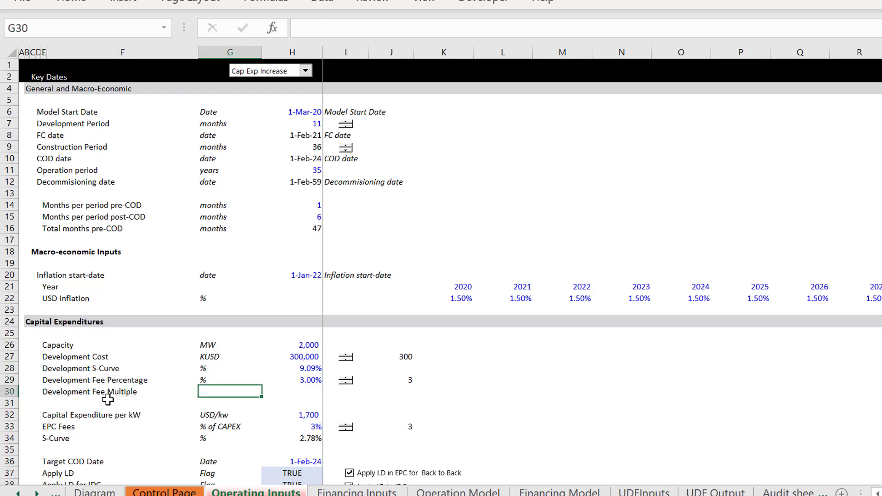
Step: Enter "x" as the unit of the Development Fee Multiple in G30
key(F2)
text(x)
key(shift+Return)
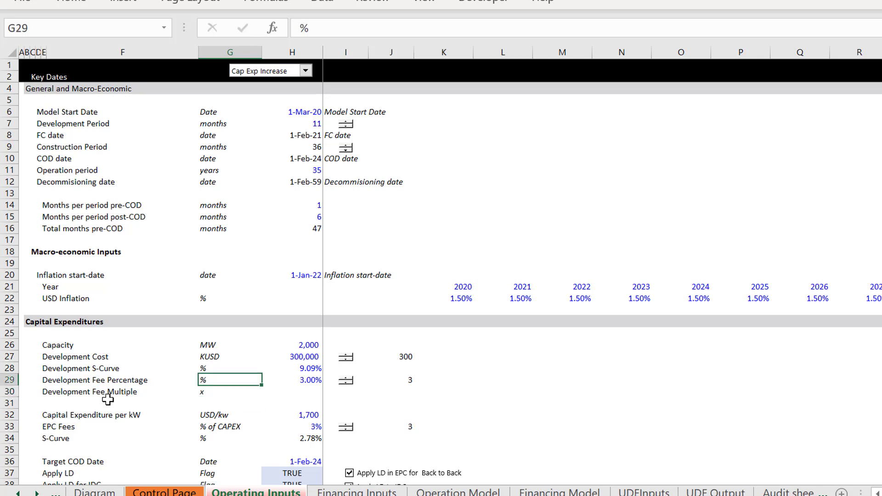
Step: Examine the success probabilities, value and multiple table beside the Developer flows on the Diagram sheet
key(ctrl+Page_Up)
key(ctrl+Page_Up)
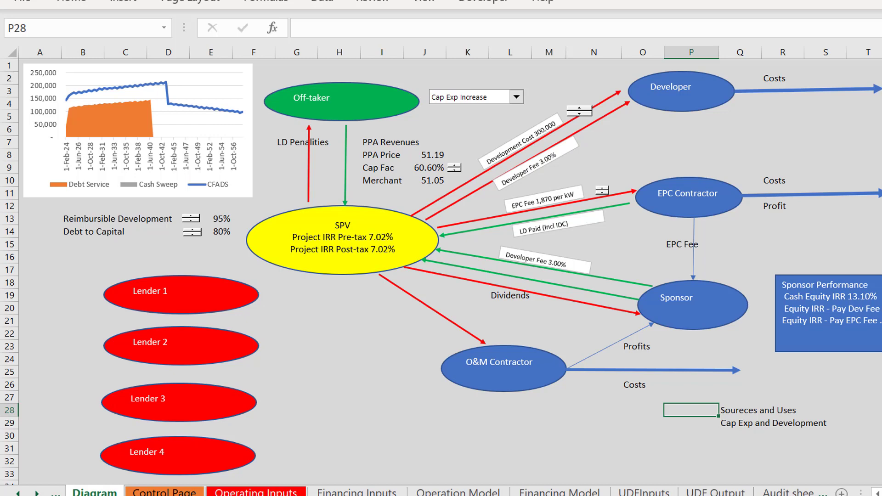
click(881, 193)
key(Right)
key(Right)
key(Right)
key(Right)
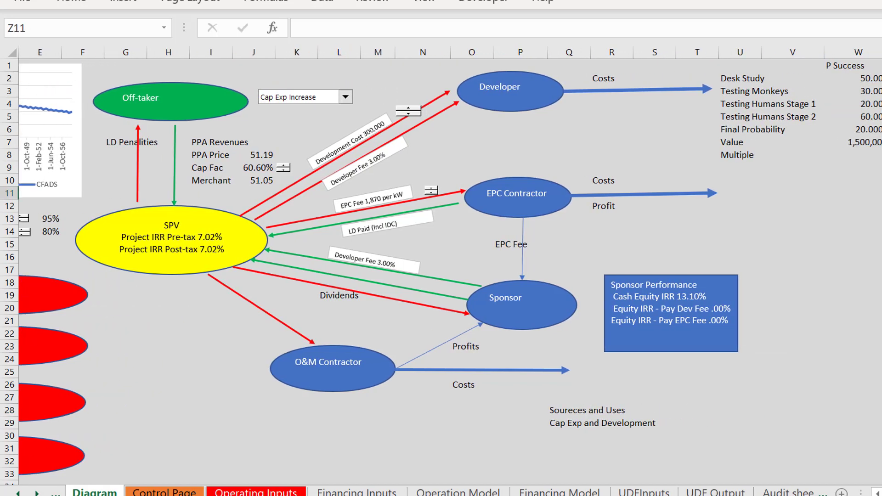
key(Up)
key(Up)
key(Up)
key(Up)
key(Up)
key(Up)
key(Up)
key(Left)
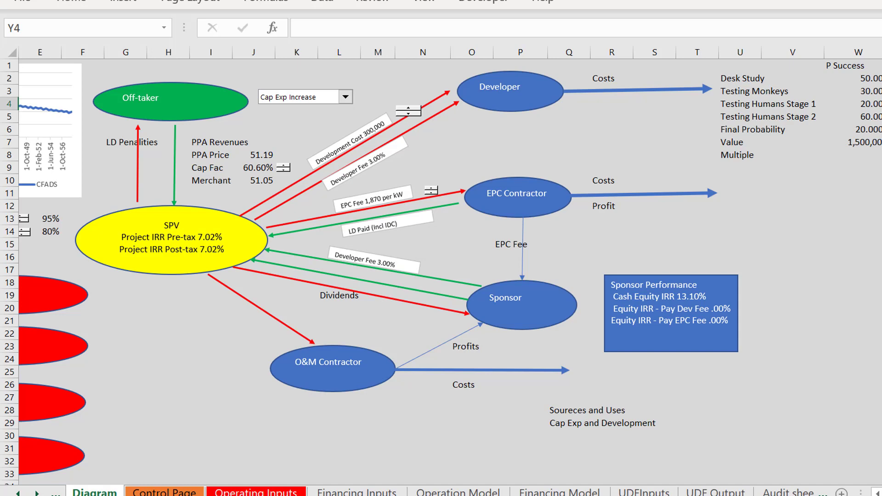
key(ctrl+Left)
key(ctrl+Left)
key(ctrl+Left)
key(ctrl+Left)
key(ctrl+Left)
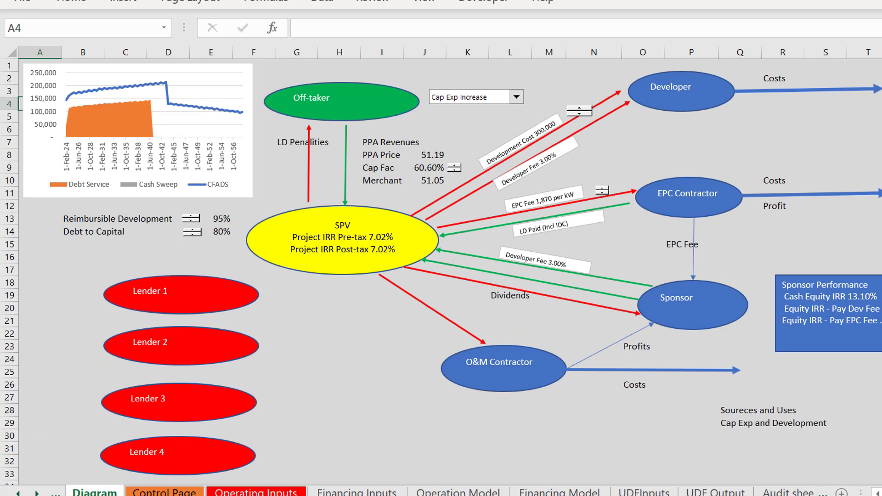
Step: Set the Development Fee Multiple on the Operating Inputs sheet to 5 in H30
key(ctrl+Page_Down)
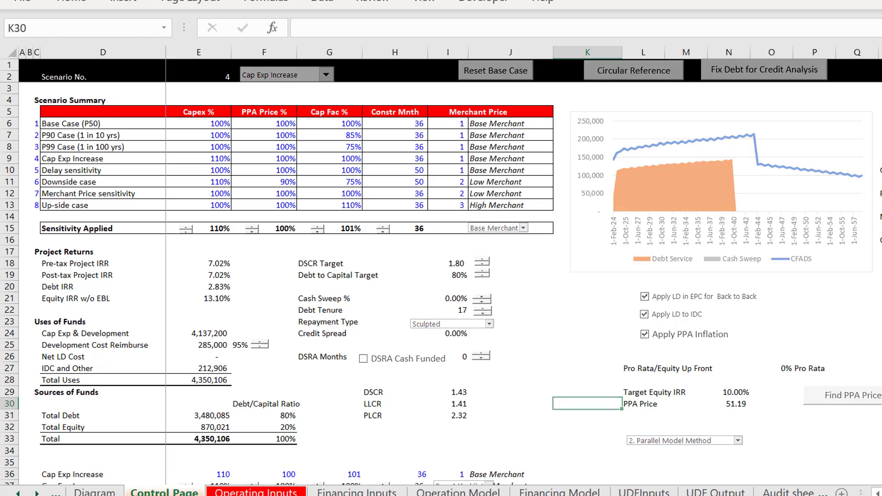
key(ctrl+Page_Down)
key(Down)
key(Right)
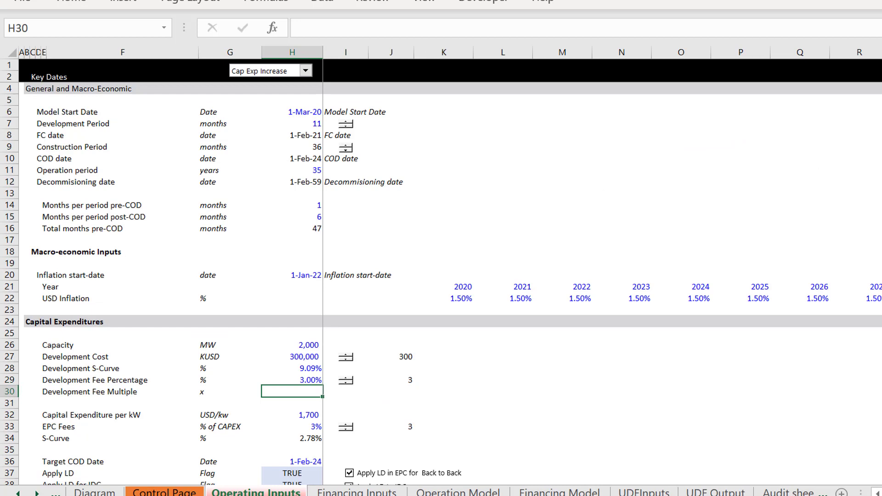
text(5)
key(Down)
key(Down)
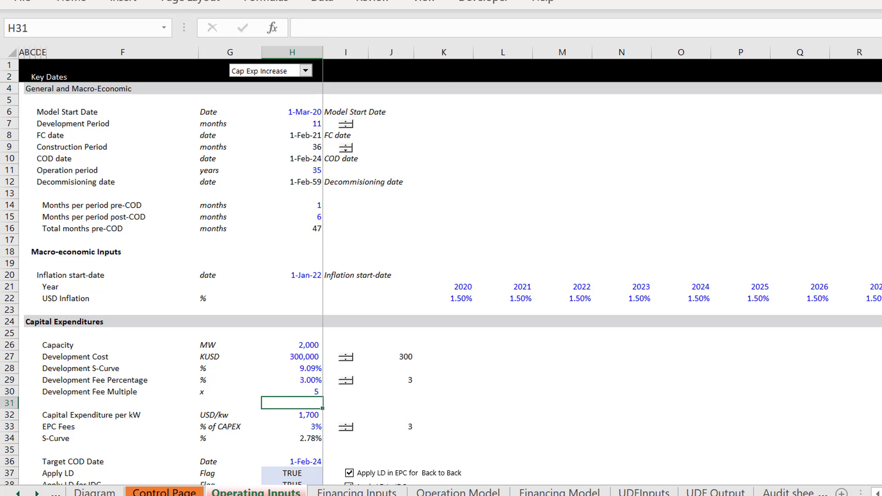
Step: Insert a blank row directly below the Development Fee Multiple row
key(shift+space)
key(ctrl+shift+plus)
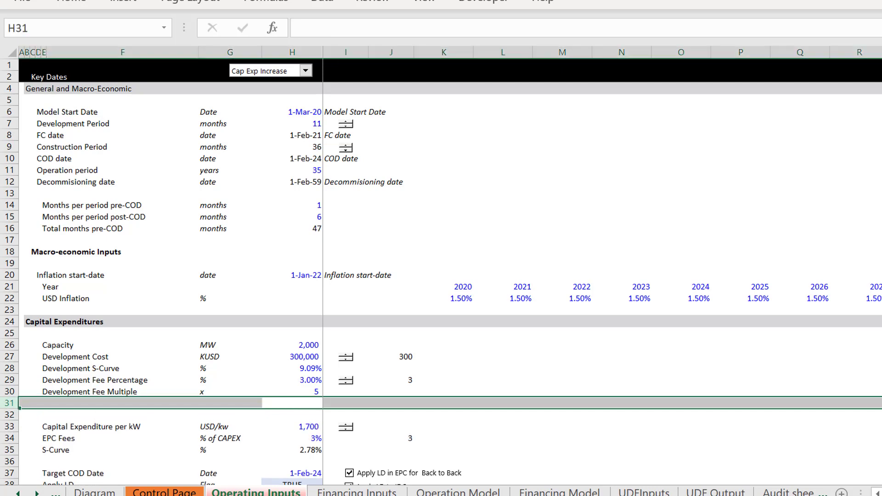
Step: Label the new row 31 "Apply Percentage" and enter "Flag" as its unit in G31
click(44, 403)
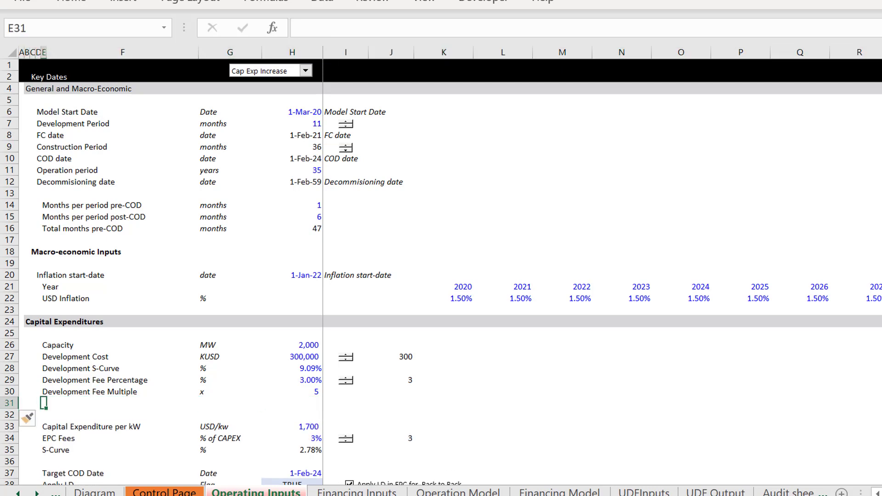
text(Apply )
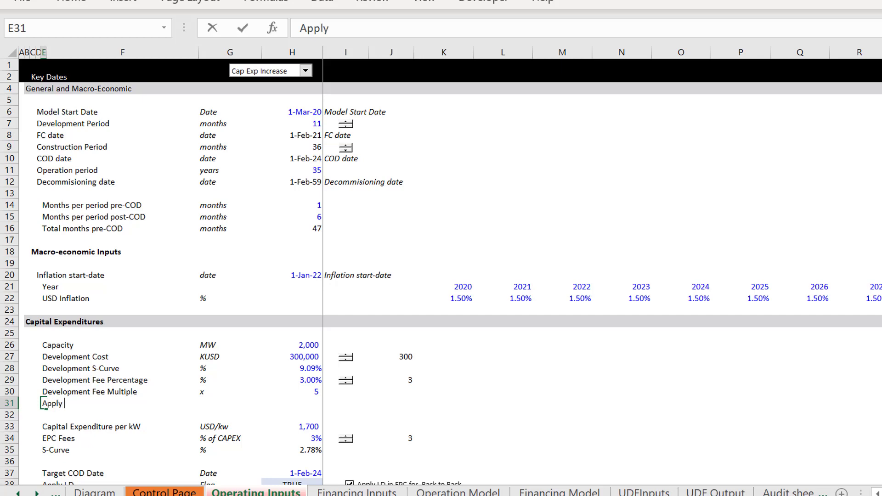
text(Percentage)
key(Return)
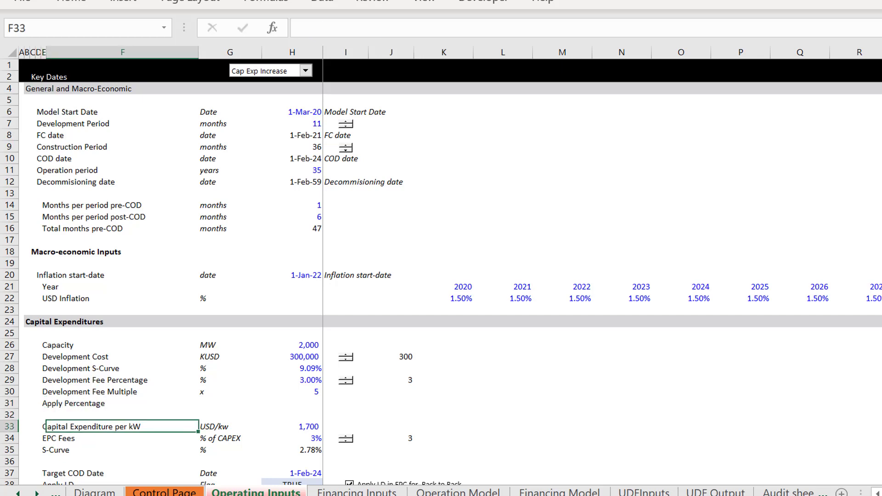
key(Right)
key(Up)
text(Flag)
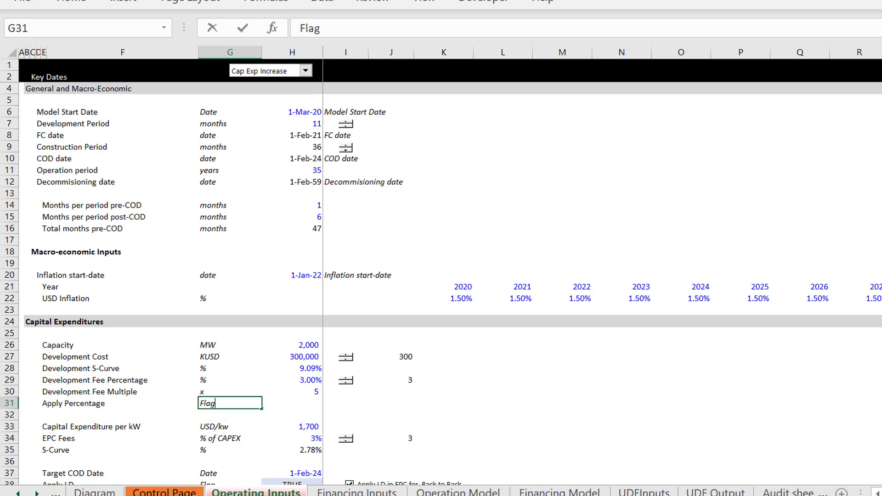
Step: Set the Apply Percentage flag in H31 of the Operating Inputs sheet to TRUE
key(Return)
key(Right)
key(Up)
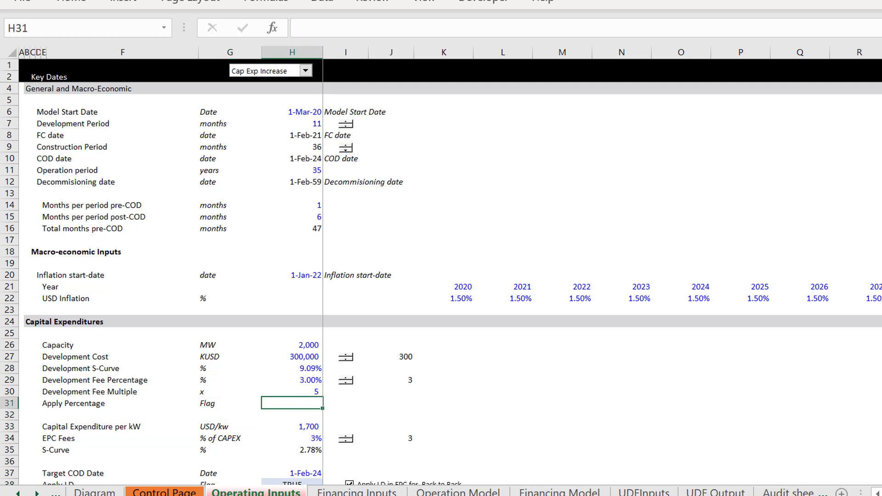
text(1)
key(Up)
key(Down)
text(true)
key(Return)
key(Up)
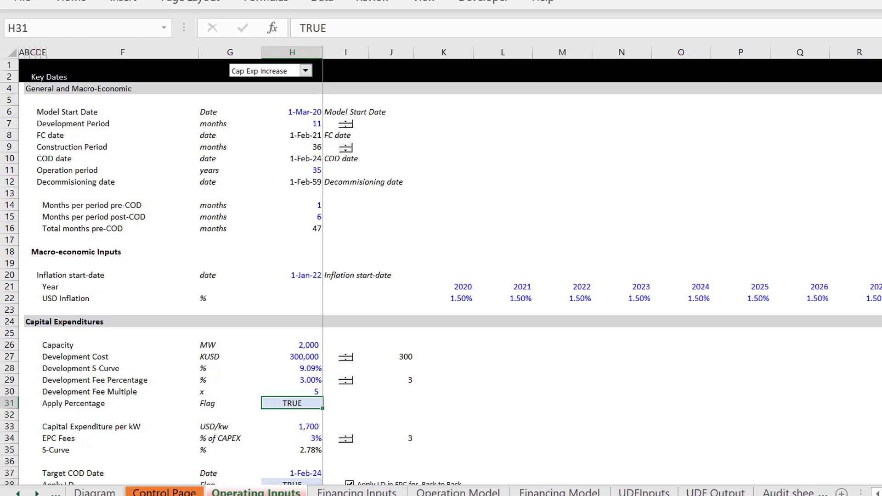
Step: Draw a form-control check box beside the Apply Percentage flag in row 31 and label it "Apply Percent"
key(Right)
key(Right)
key(Left)
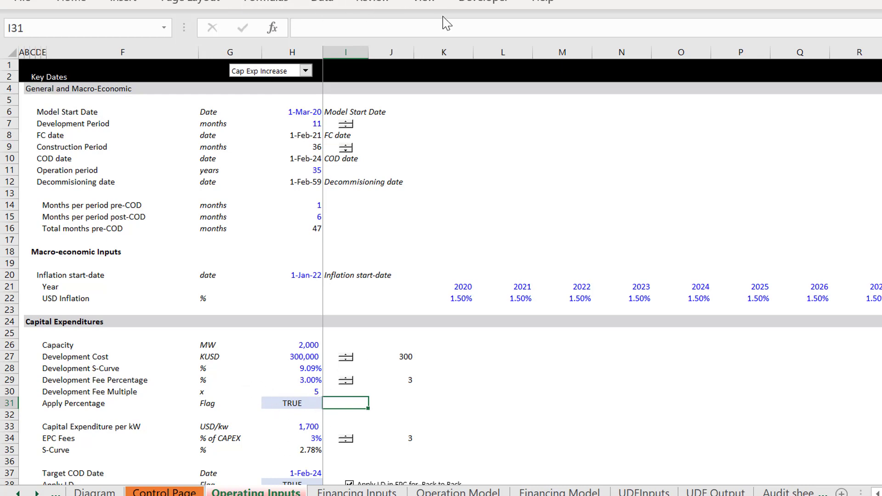
click(485, 4)
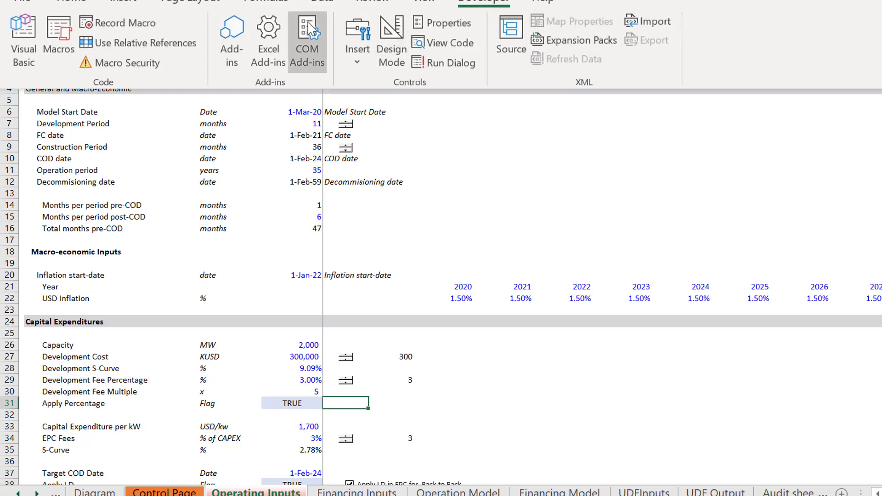
click(357, 40)
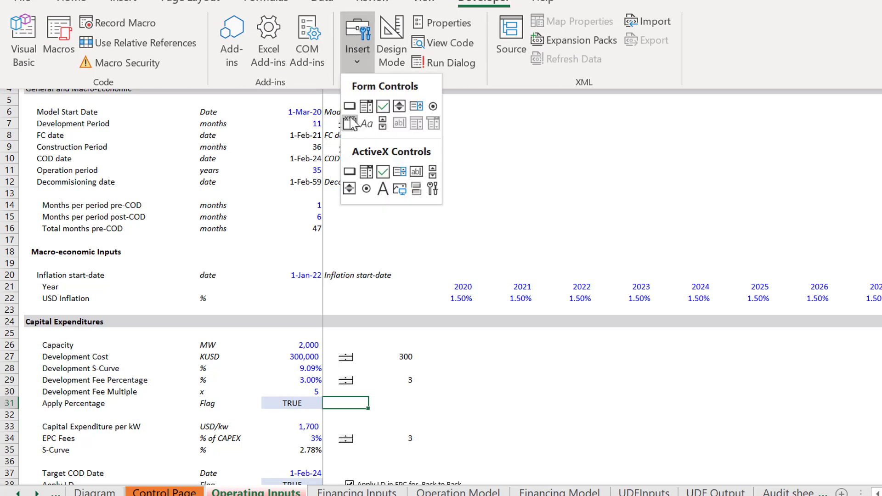
click(383, 107)
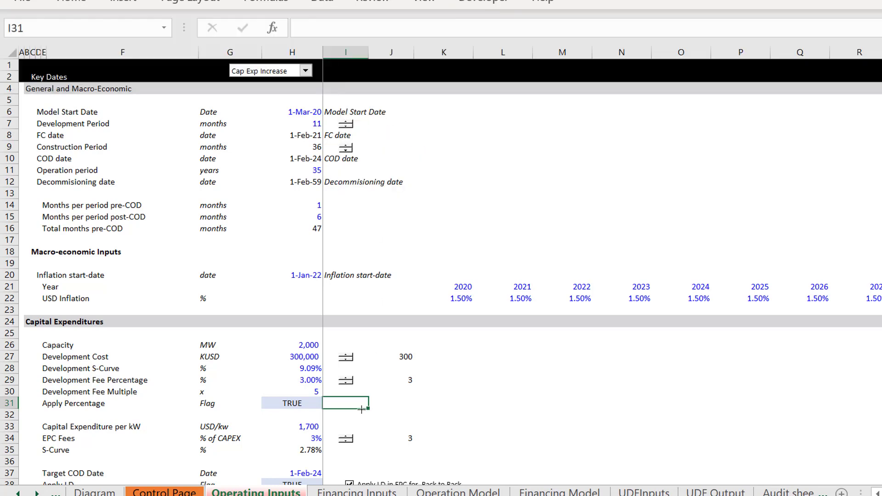
drag(332, 397, 441, 412)
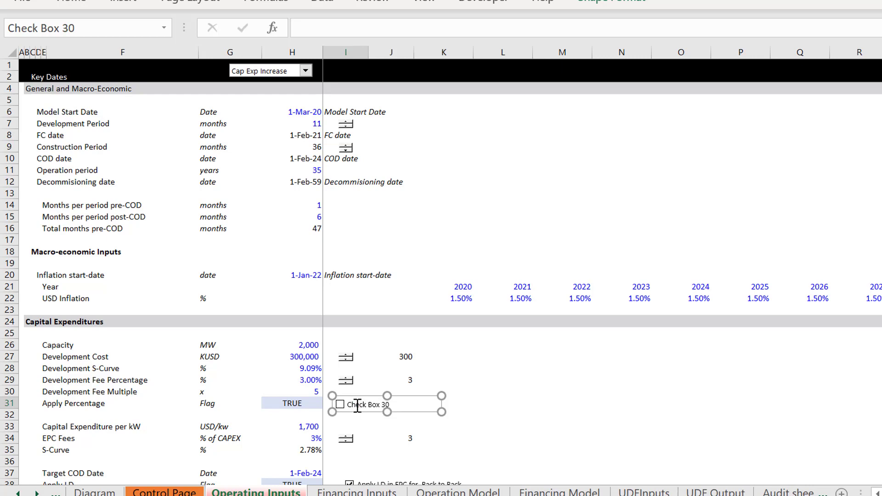
click(521, 416)
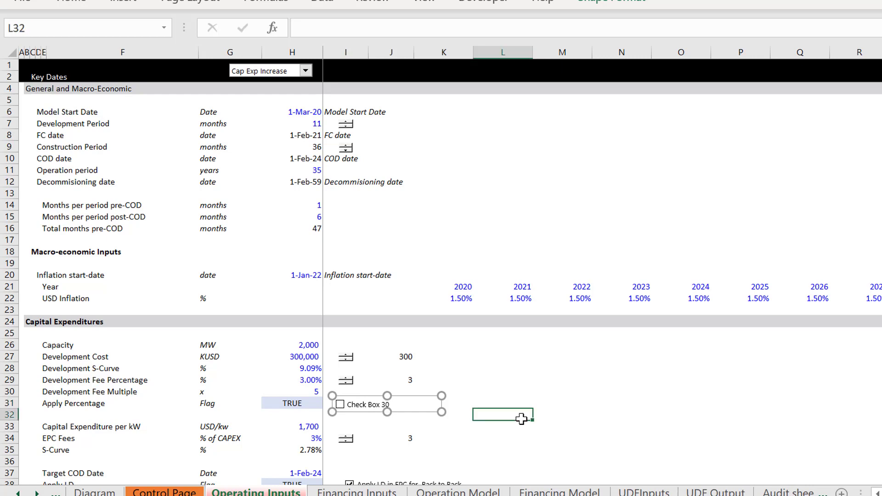
right_click(374, 398)
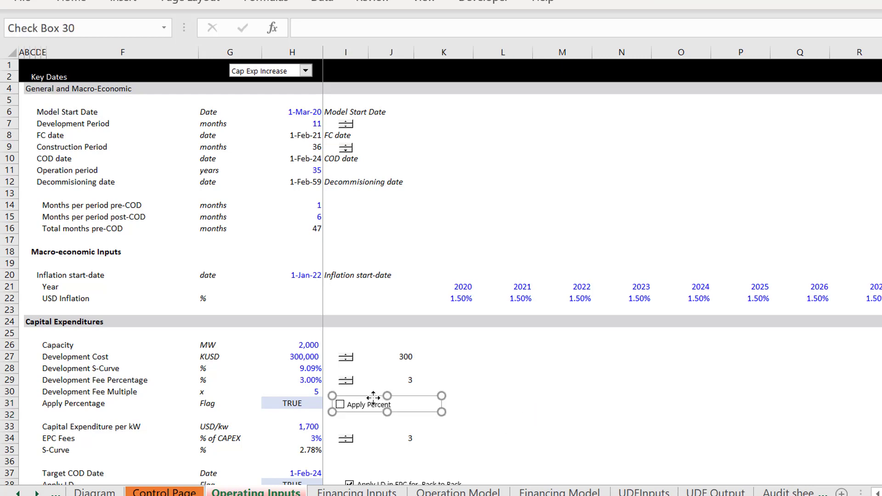
Step: Link the Apply Percent check box to cell H31 on Operating Inputs and test it by switching it on and off
click(418, 391)
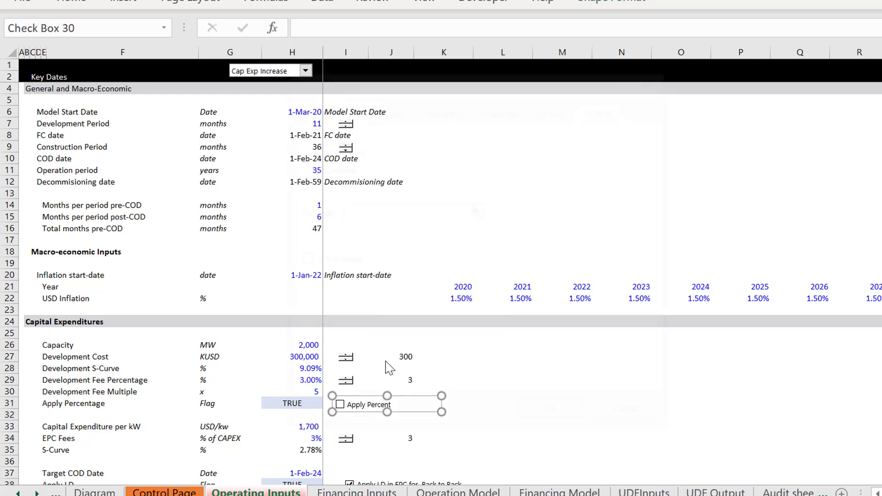
click(475, 211)
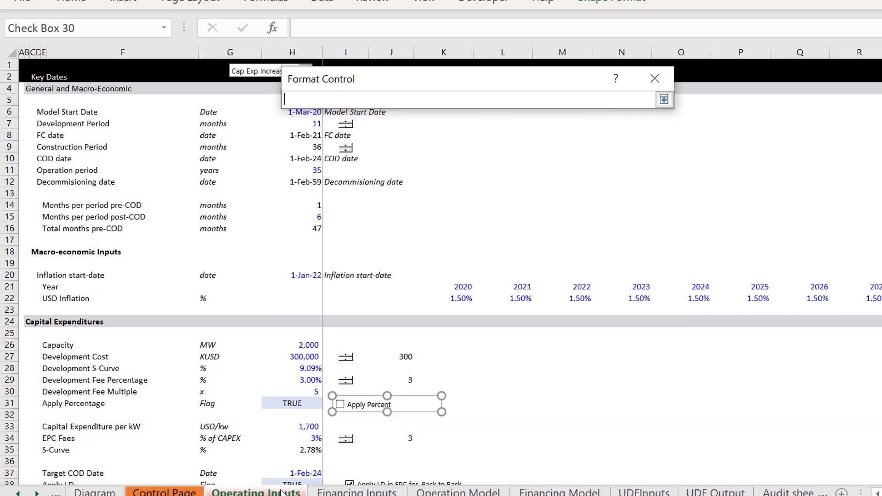
click(337, 493)
click(256, 492)
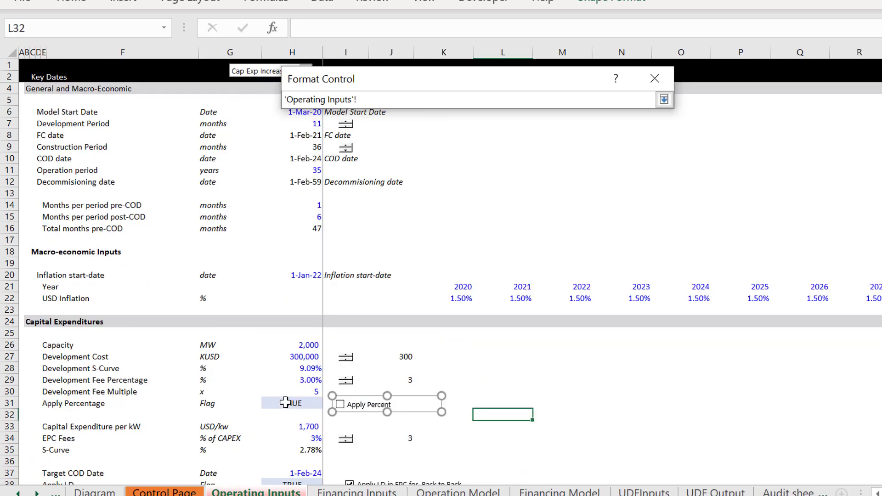
click(286, 403)
key(Return)
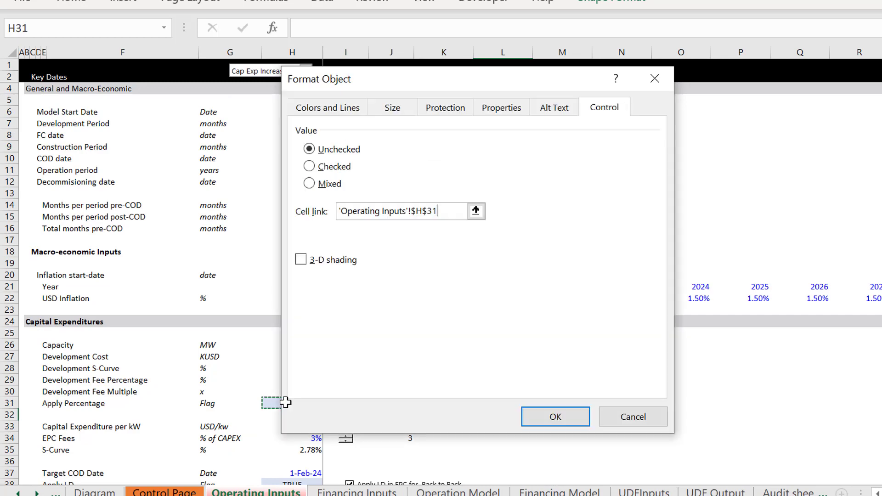
click(541, 419)
click(523, 379)
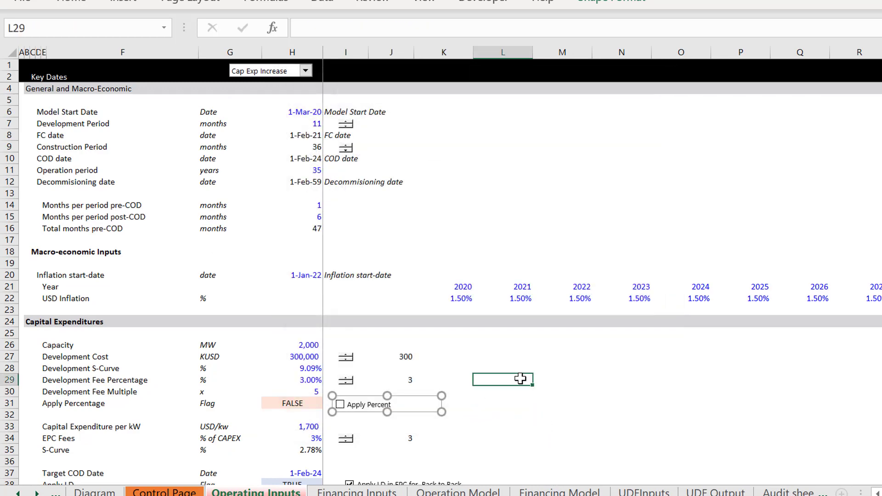
click(367, 406)
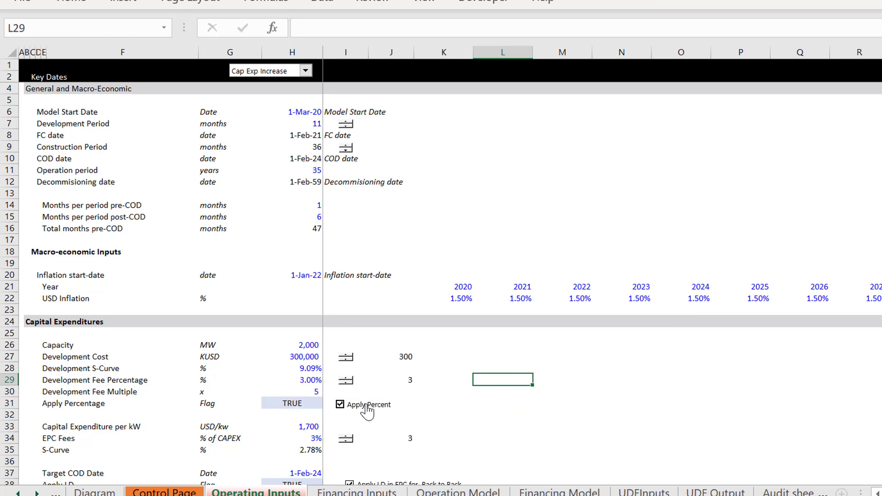
click(367, 407)
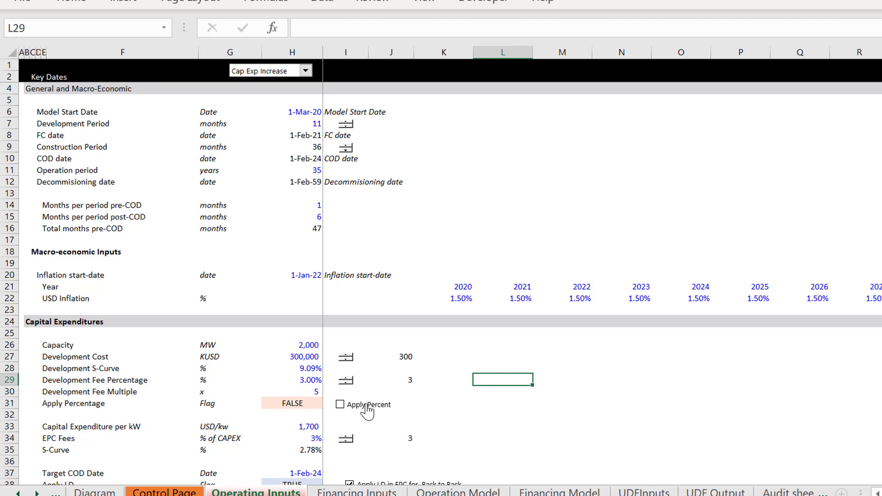
Step: Try to copy the Apply Percent check box onto the Diagram sheet below the Developer shape, and delete the pasted control
right_click(367, 406)
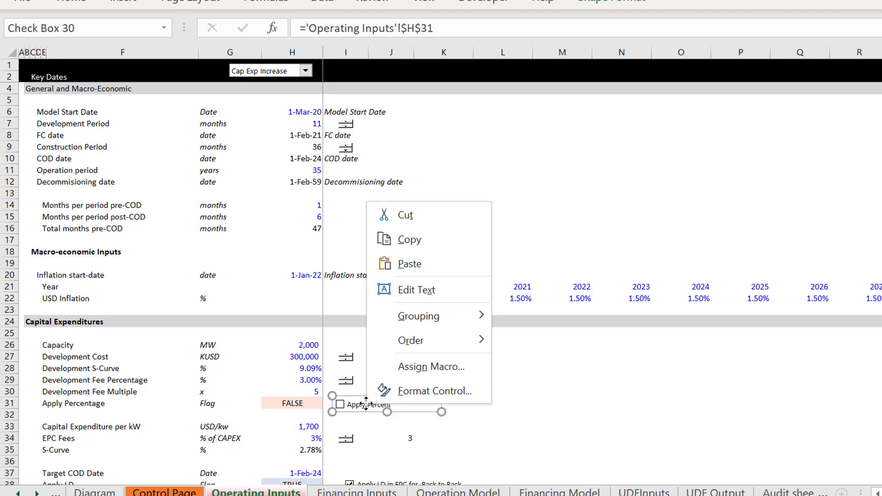
click(166, 493)
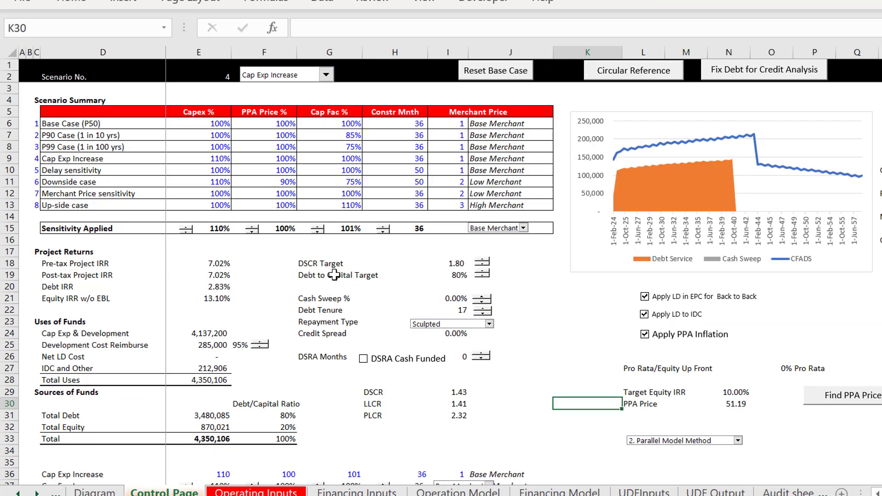
click(108, 491)
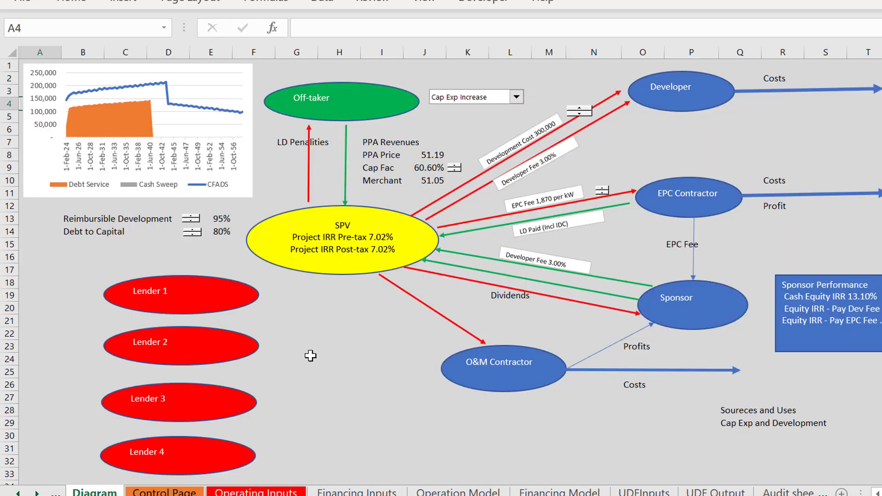
click(681, 120)
ctrl+click(691, 120)
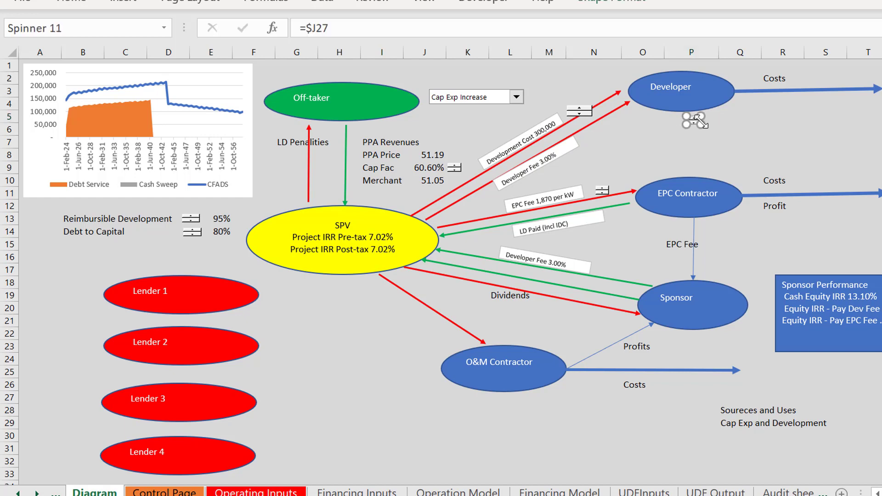
key(Delete)
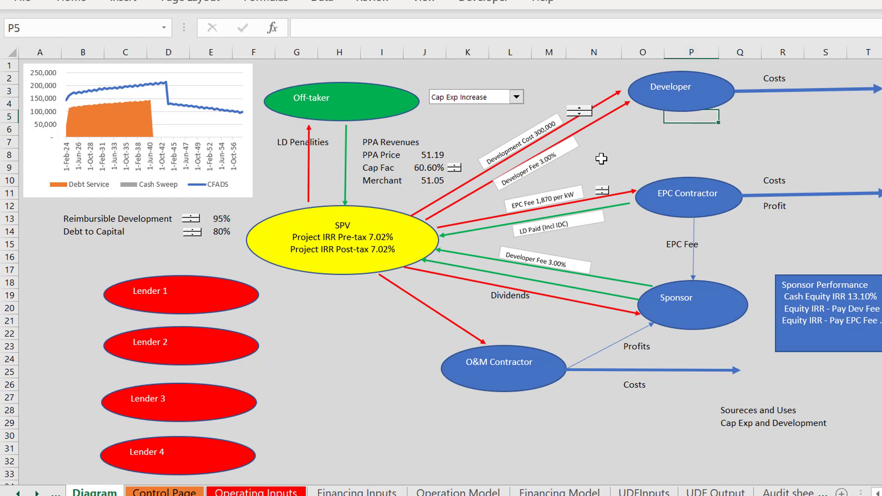
Step: Return to the Operating Inputs sheet where the Apply Percent check box is selected
key(ctrl+Page_Down)
key(ctrl+Page_Down)
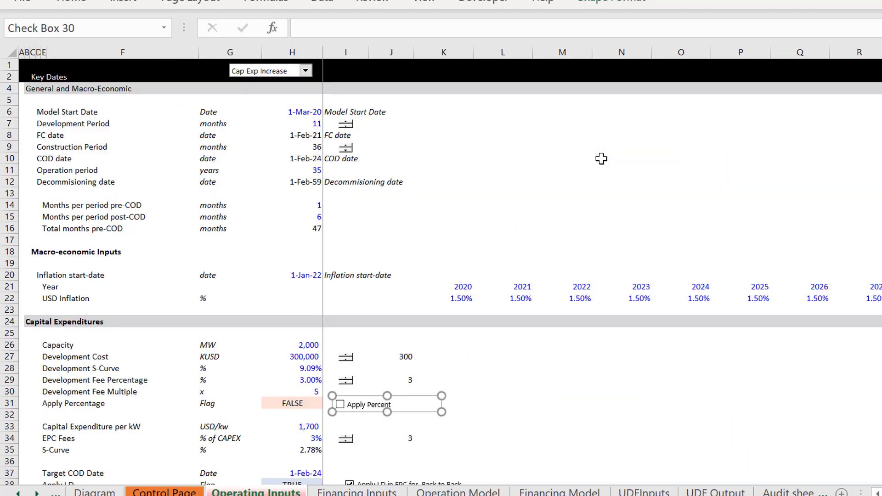
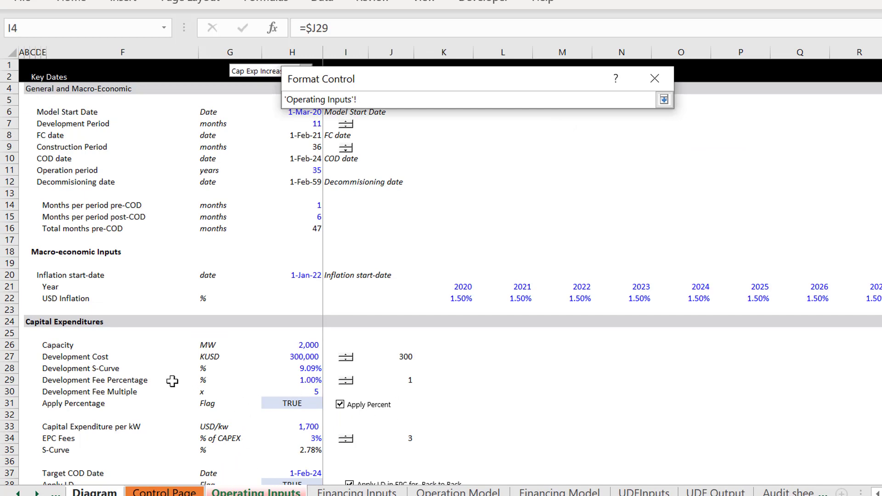
Step: Link the Diagram sheet's spinner beside the Sponsor's Developer Fee label to cell J29 on Operating Inputs
click(397, 374)
key(Return)
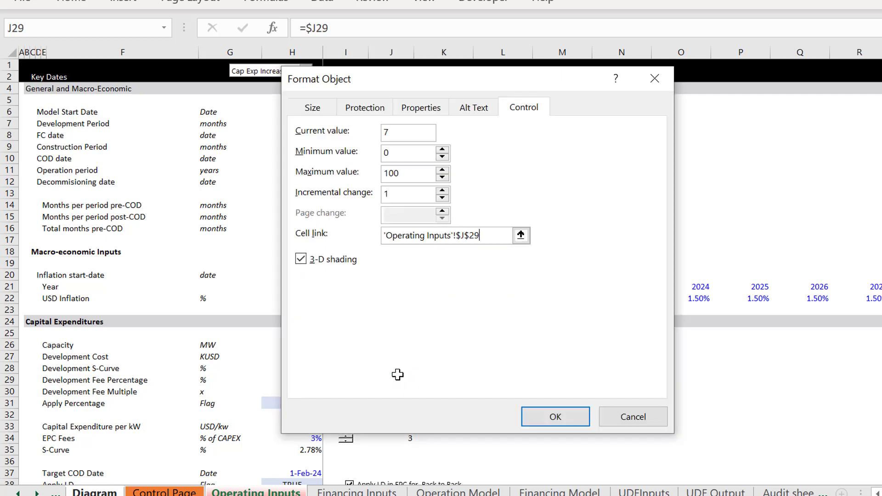
click(550, 418)
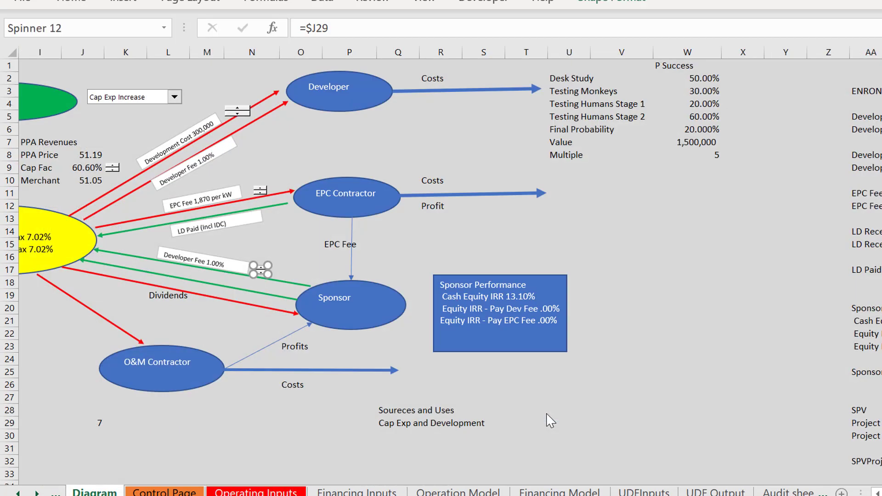
click(330, 354)
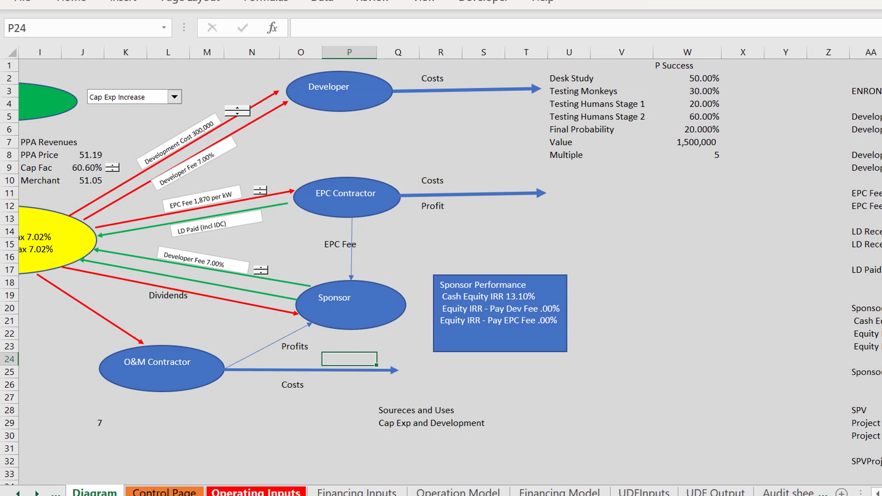
Step: On Operating Inputs, relink the Development Fee Percentage spinner to the sheet-qualified cell 'Operating Inputs'!$J$29
click(250, 492)
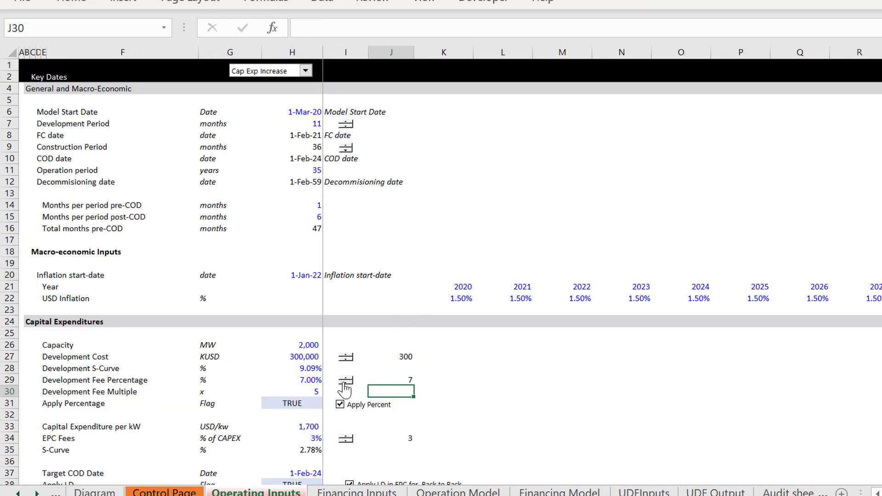
right_click(343, 381)
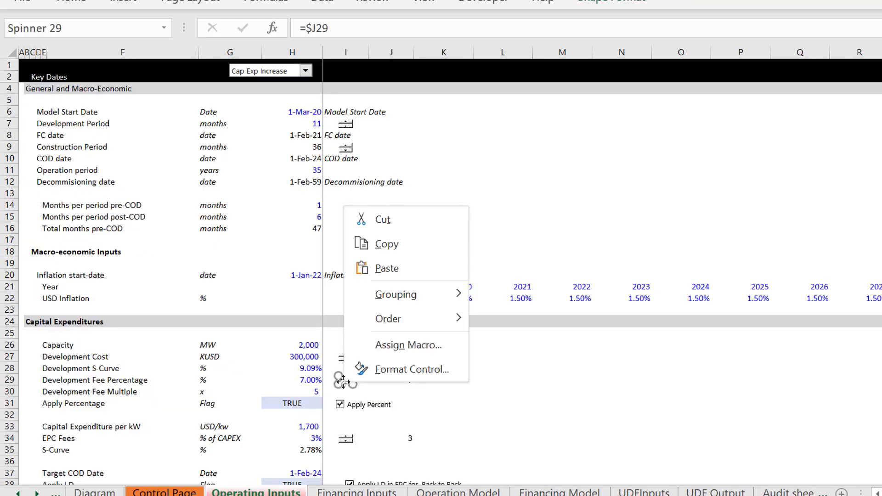
click(380, 373)
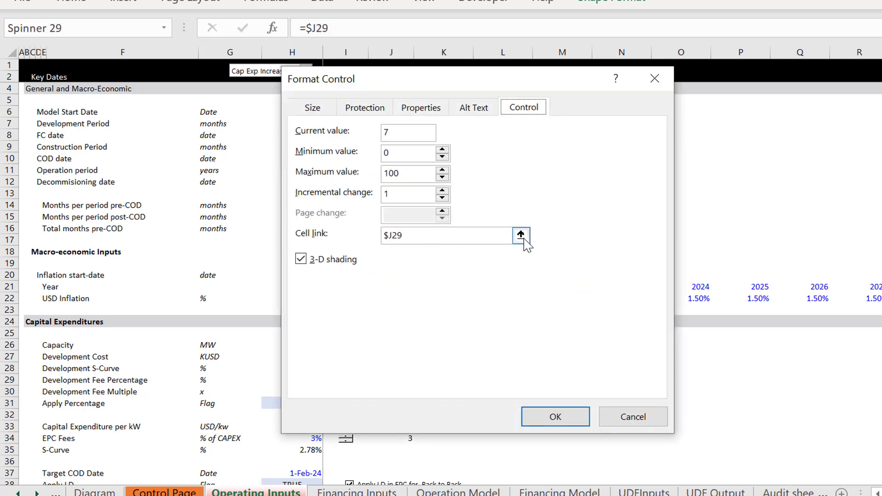
click(467, 232)
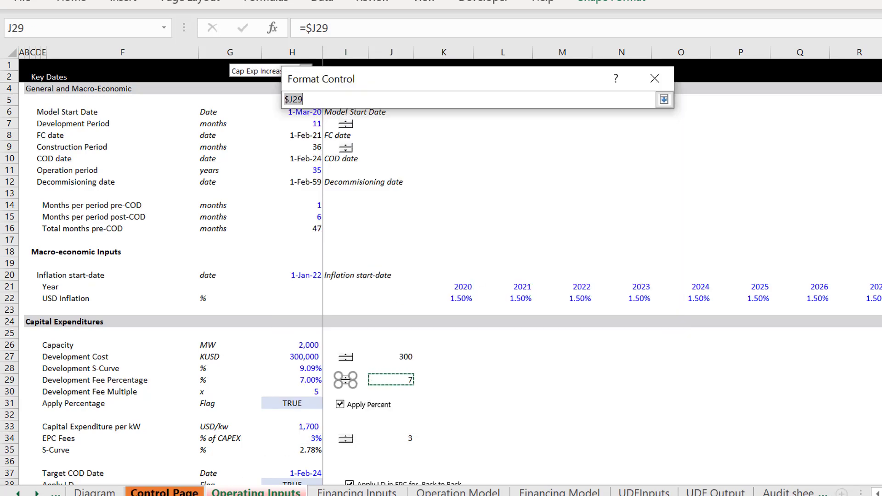
click(164, 492)
click(275, 491)
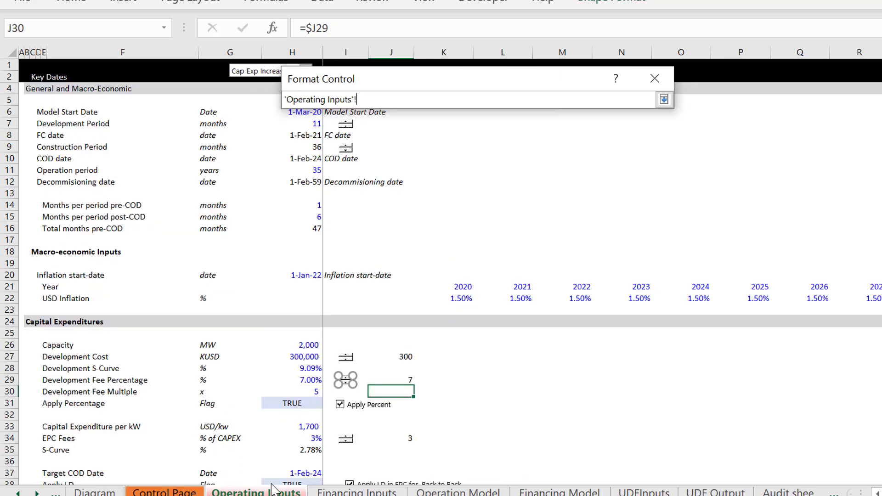
click(411, 382)
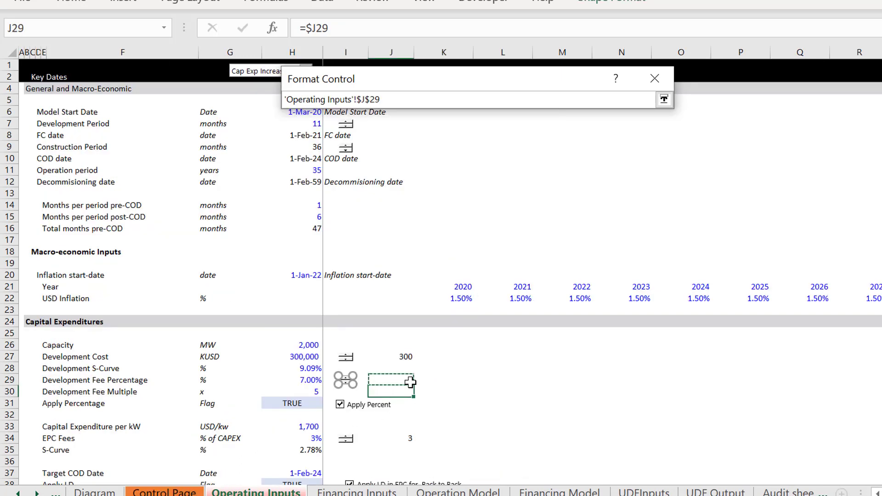
key(Return)
click(555, 417)
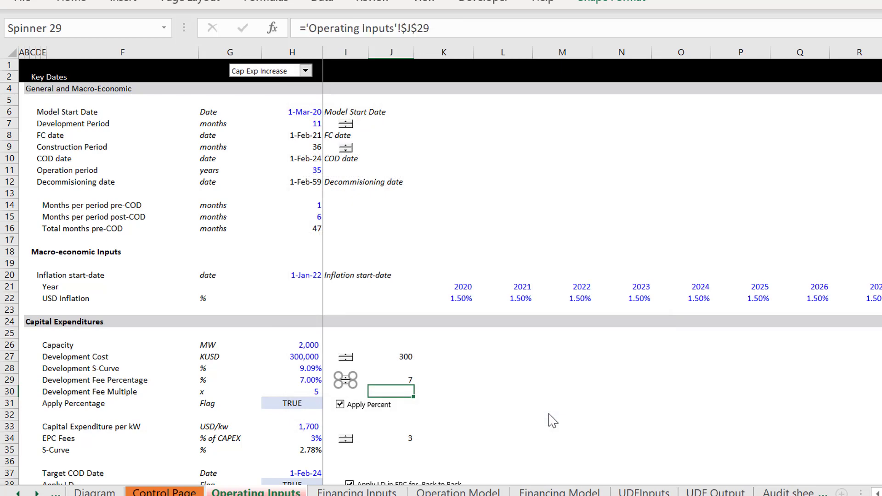
click(549, 415)
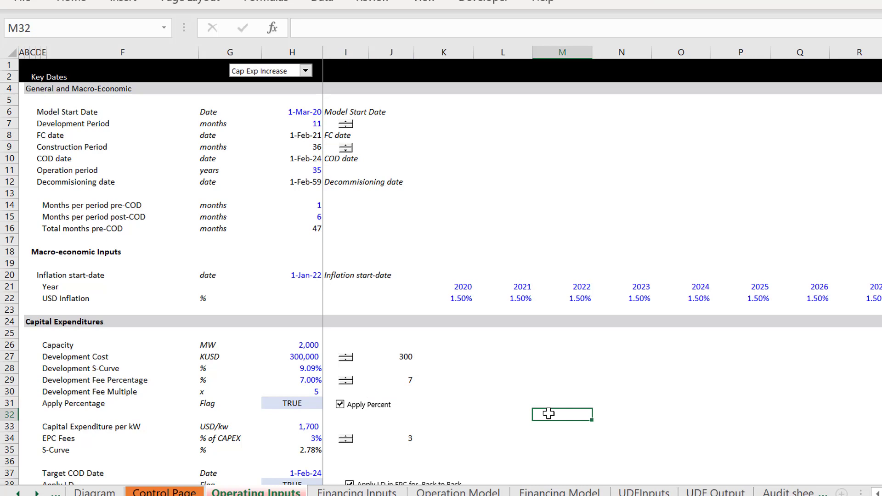
Step: On Financing Inputs, change the label in C20 to "Pct of Development Cost Reimbursible by lender"
key(ctrl+Page_Down)
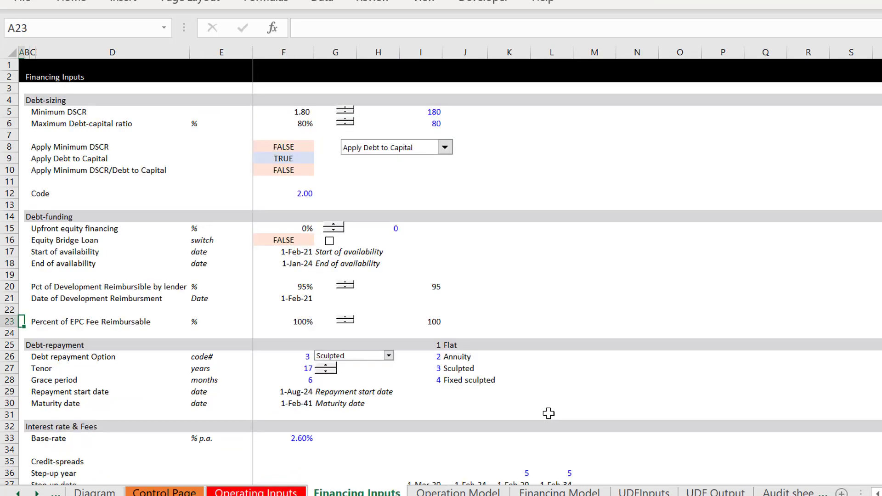
key(Up)
key(Up)
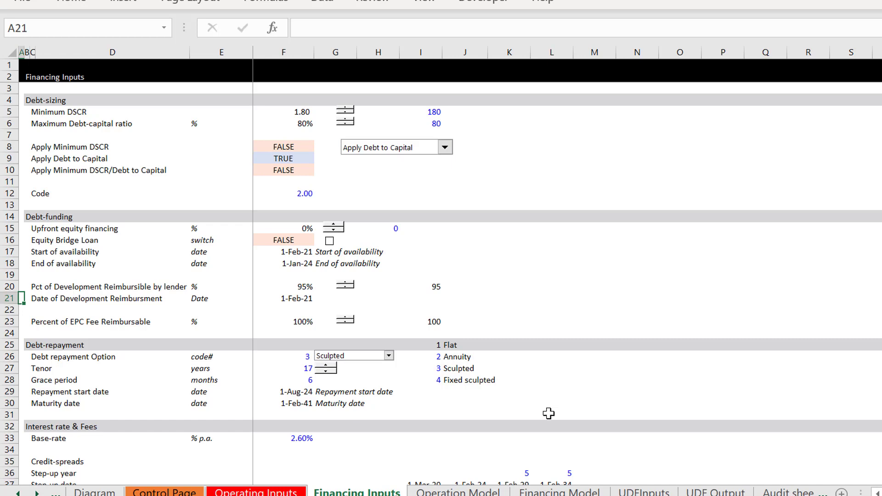
key(Up)
key(Right)
key(Right)
key(Right)
key(Right)
key(Left)
key(Left)
key(Left)
key(Left)
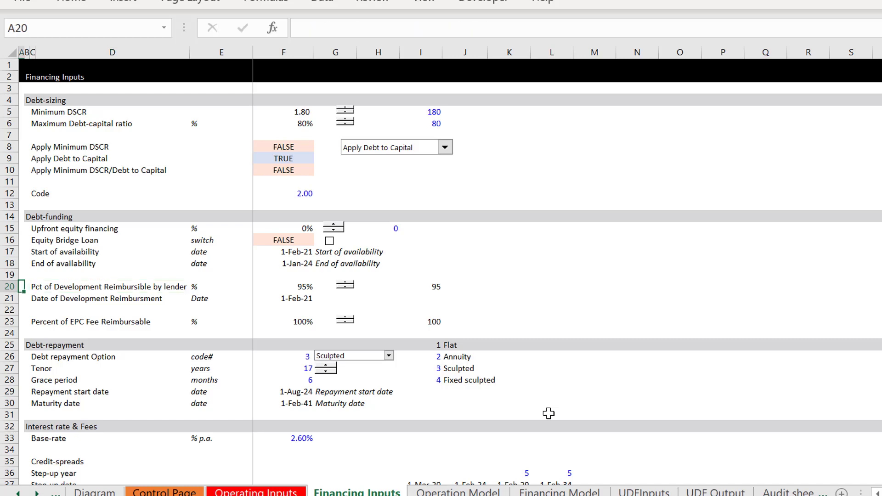
key(Right)
key(Right)
key(F2)
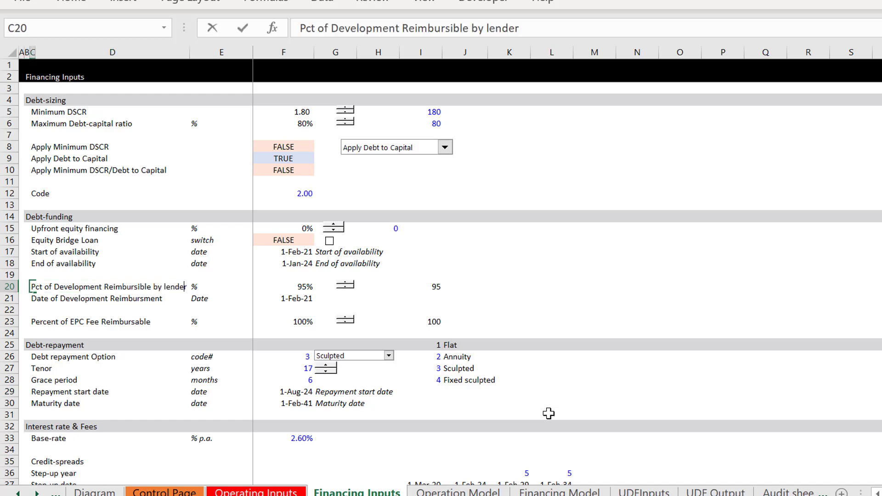
key(Left)
text(Cost)
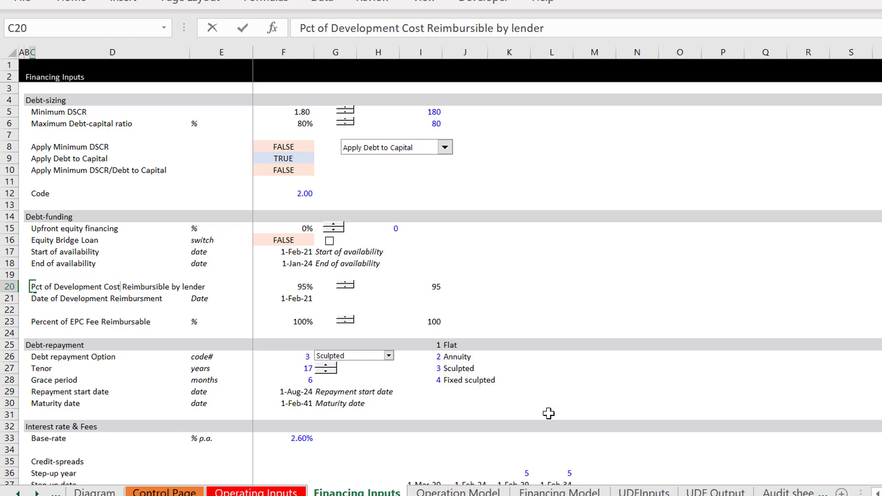
key(Return)
Step: Widen column D on Financing Inputs until the whole label in row 20 fits
key(Down)
key(Down)
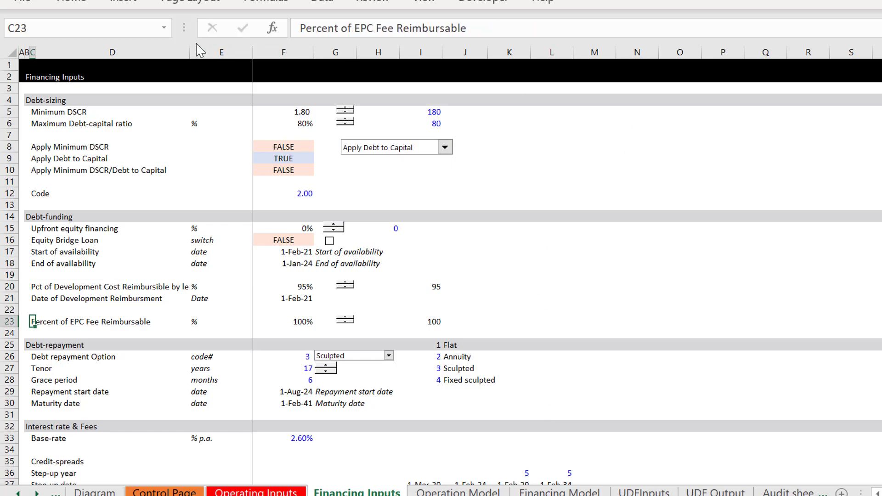
drag(189, 52, 255, 52)
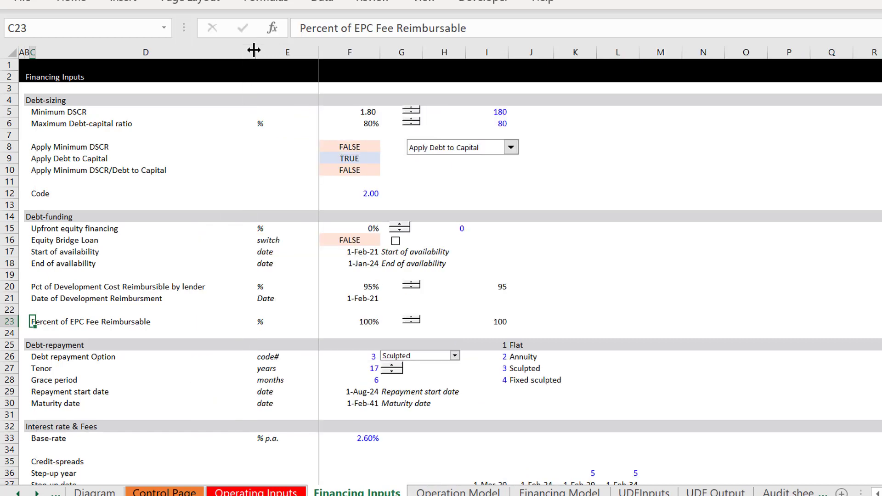
Step: Insert one blank row directly above the Percent of EPC Fee Reimbursable row, undoing any extra row
click(132, 307)
key(Up)
key(Home)
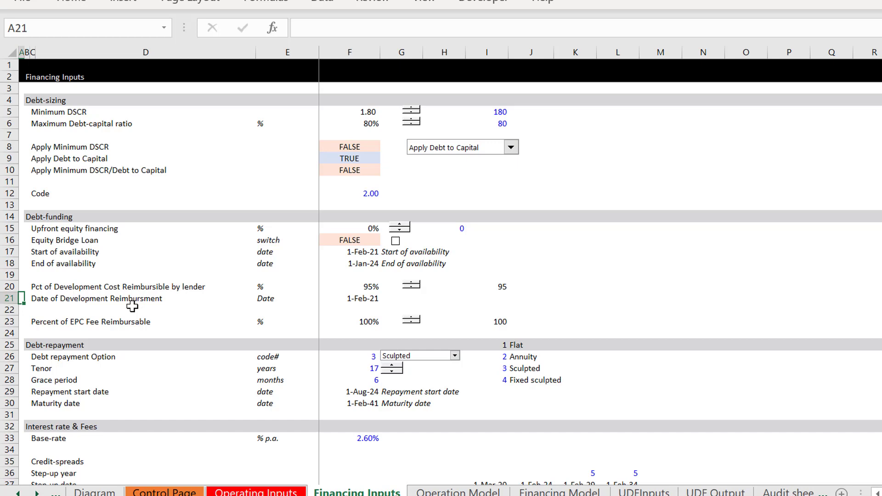
key(shift+space)
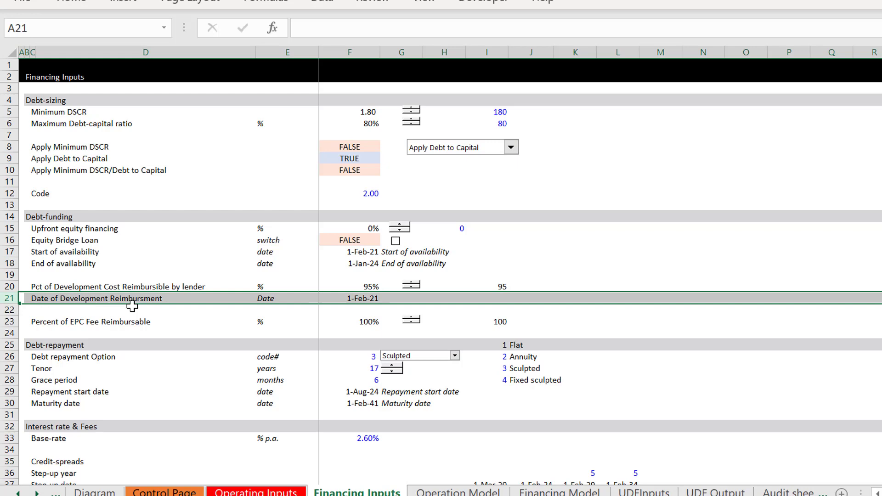
key(Down)
key(Down)
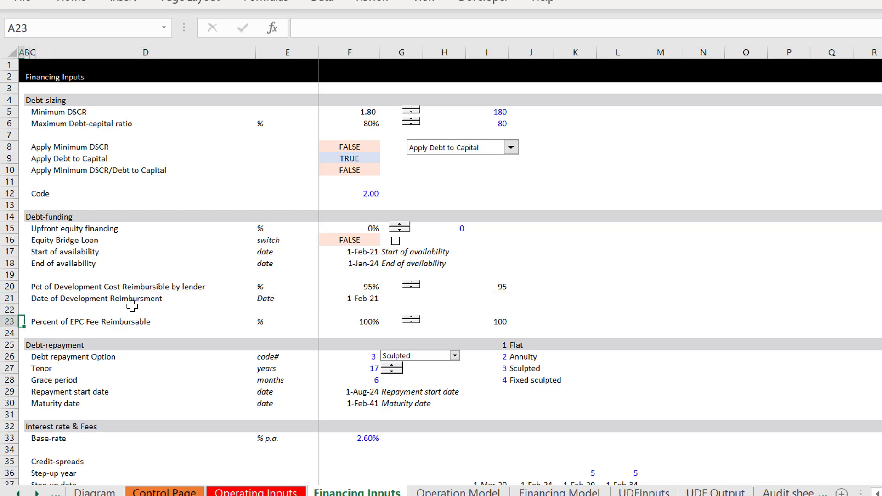
key(shift+space)
key(ctrl+shift+plus)
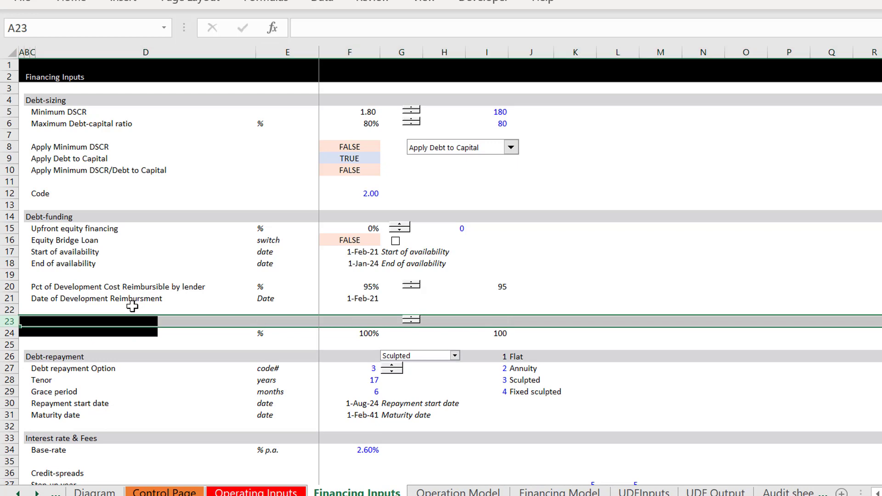
key(ctrl+shift+plus)
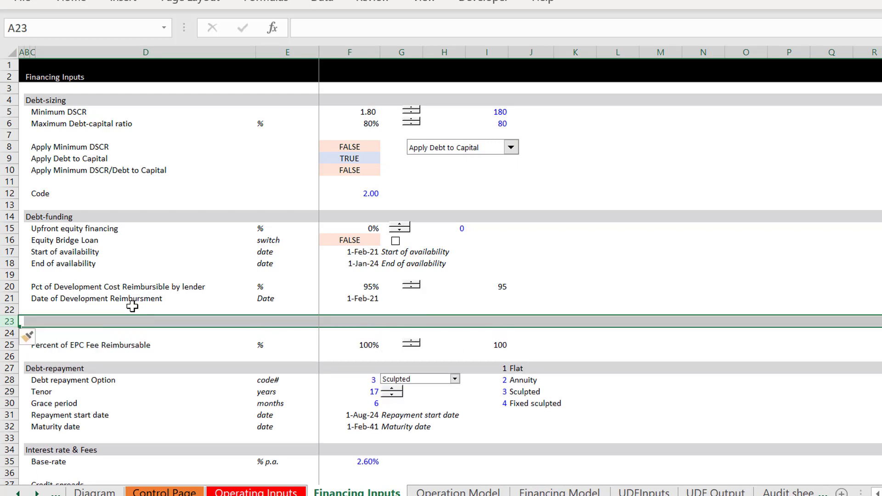
key(ctrl+z)
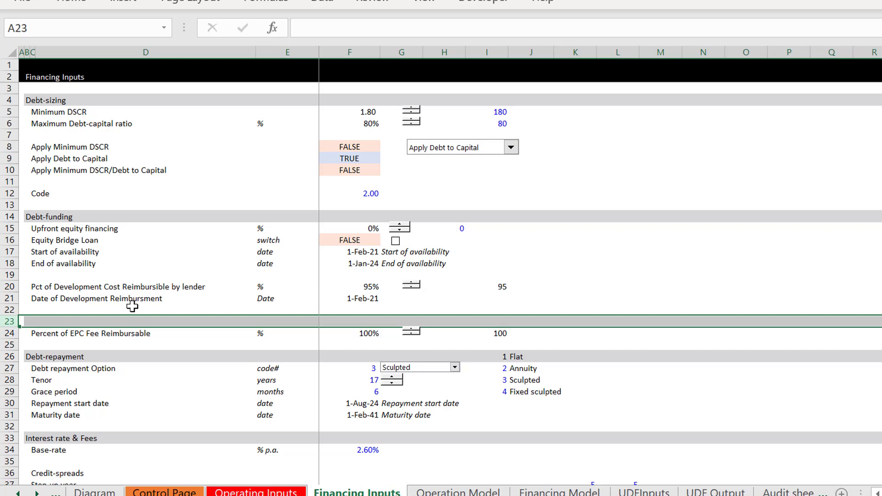
Step: Label the new row in C23 "Percent of Development Fee Reimbursable"
key(Up)
key(Down)
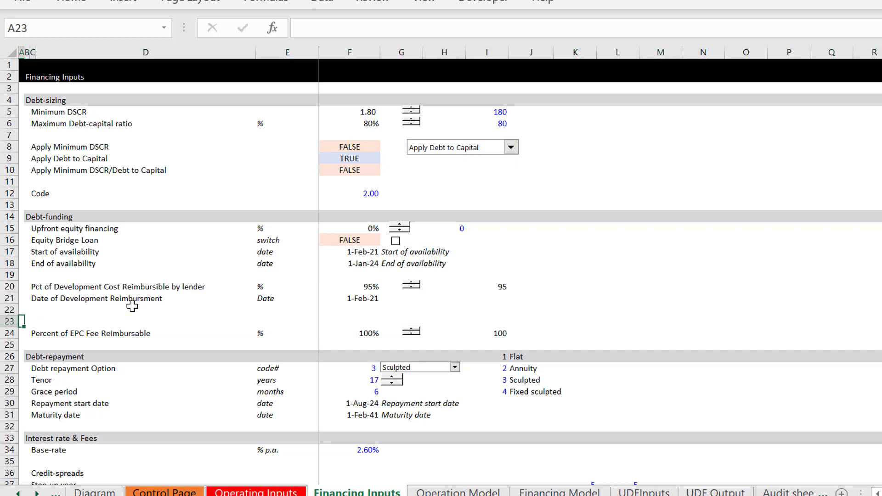
key(Right)
key(Left)
key(Right)
key(Right)
text(Prec)
key(BackSpace)
key(BackSpace)
key(BackSpace)
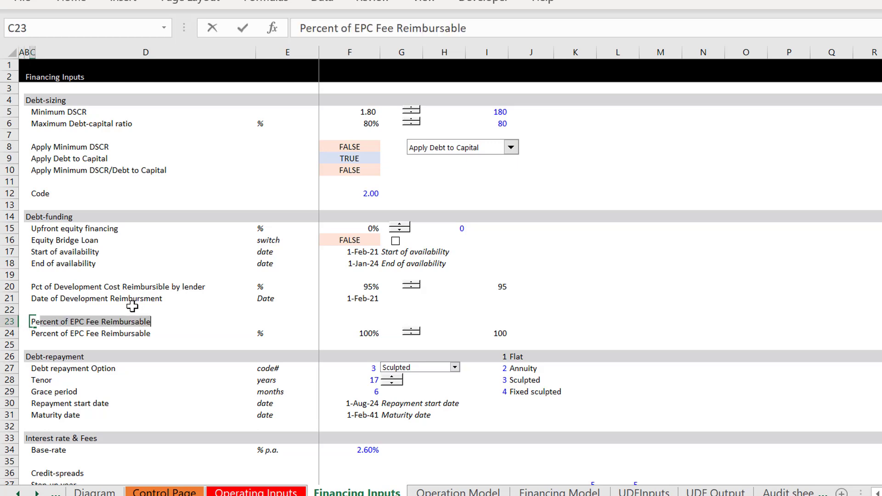
text(ercent of D)
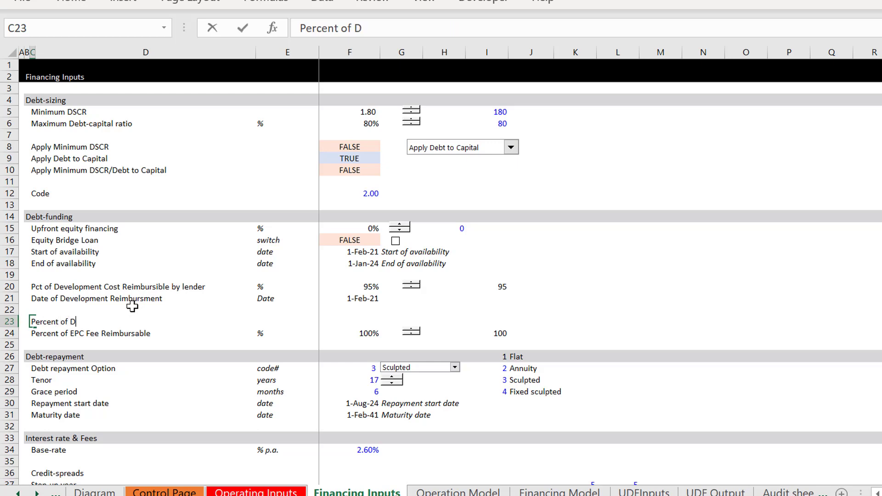
text(ever)
key(BackSpace)
text(lopment Fee)
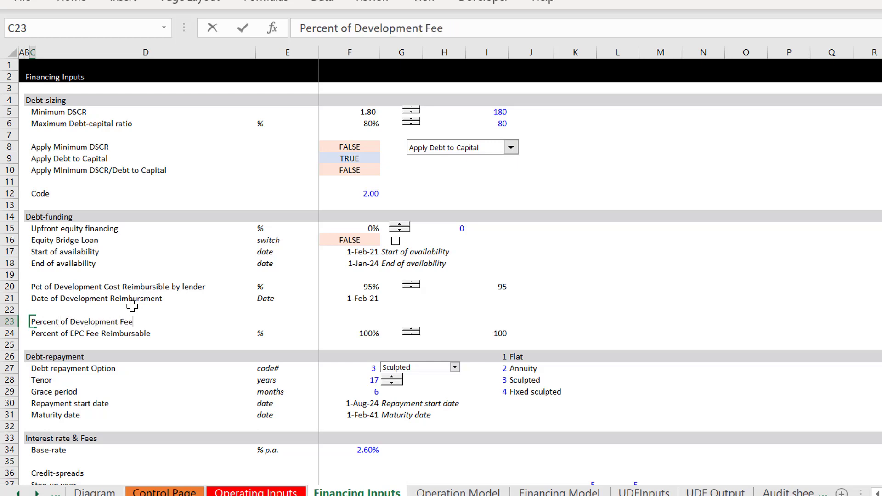
text( Reimbursable)
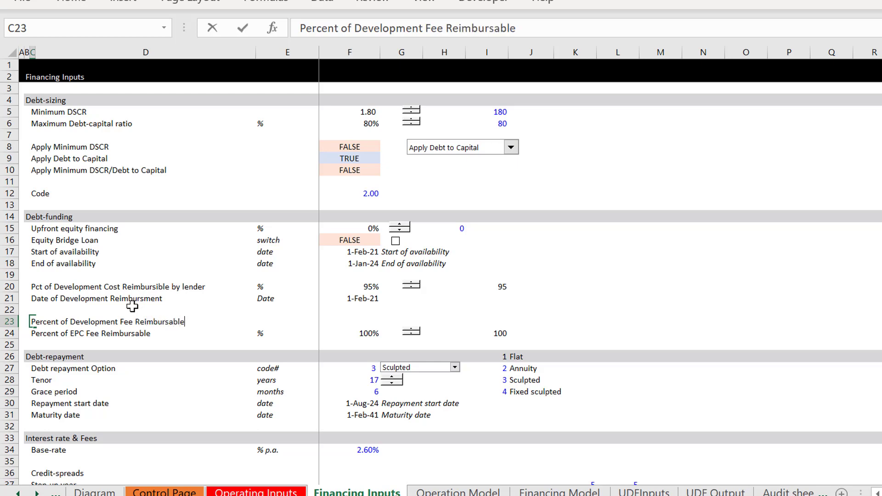
key(Return)
Step: Enter % as the unit of the Percent of Development Fee Reimbursable row in E23
key(Right)
key(Right)
key(Up)
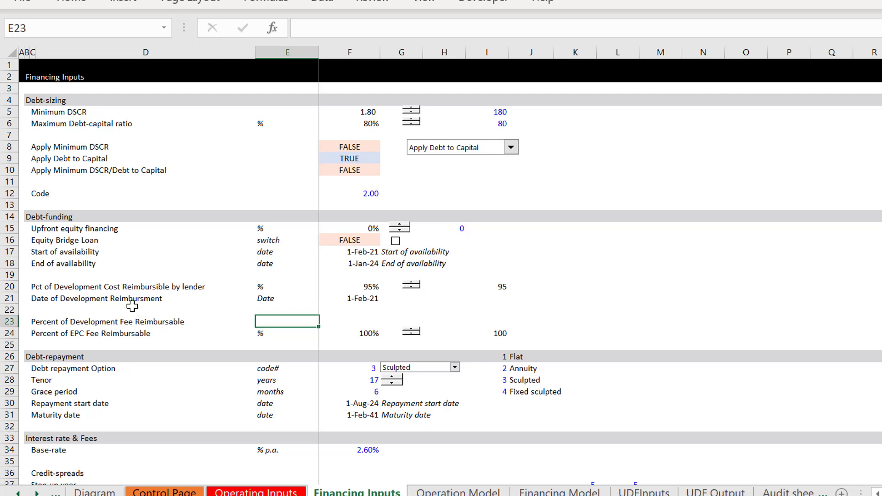
text(%)
key(Return)
key(Down)
key(Up)
key(Up)
key(Right)
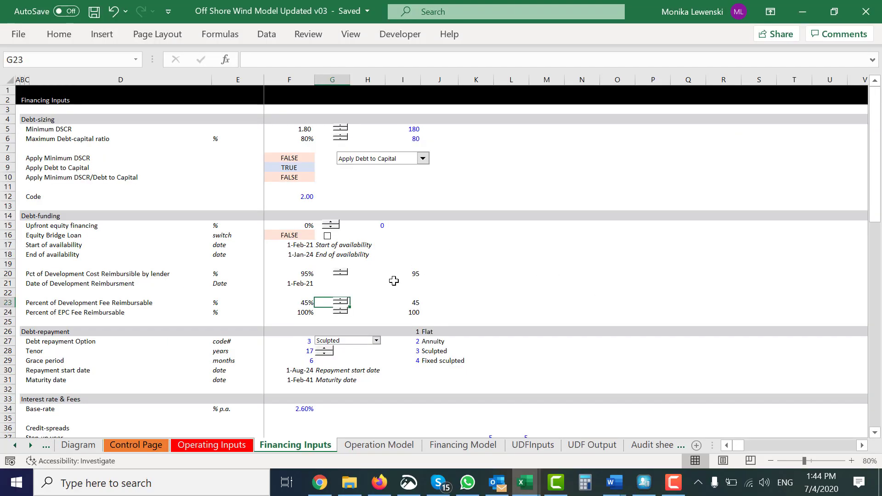
Step: Look over the development and EPC fee reimbursement rows, and go to the Operation Model sheet
key(Up)
key(Up)
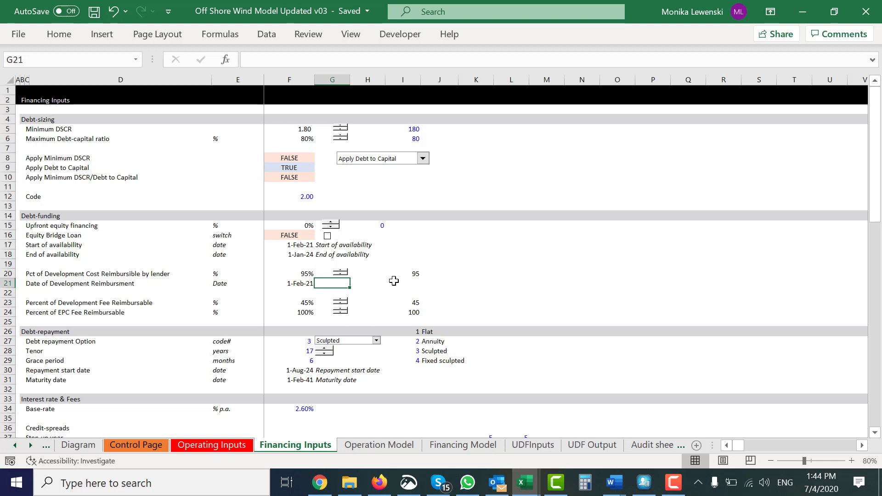
key(Down)
key(Down)
key(Down)
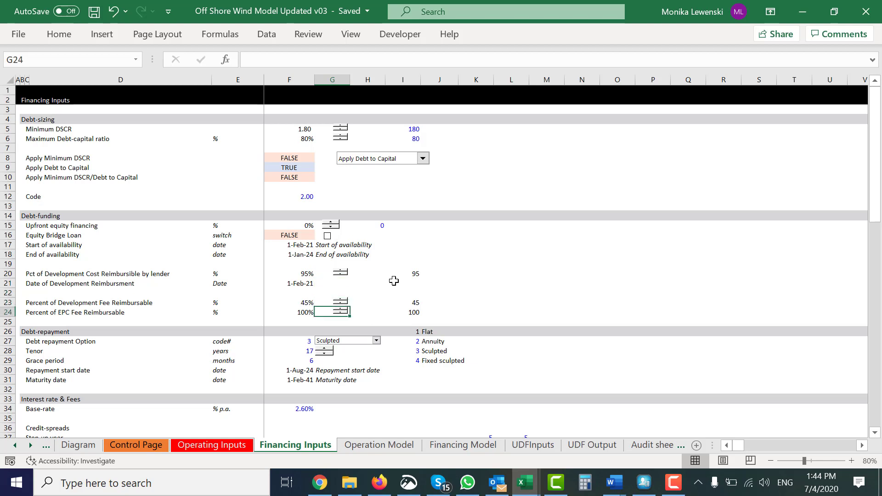
key(Left)
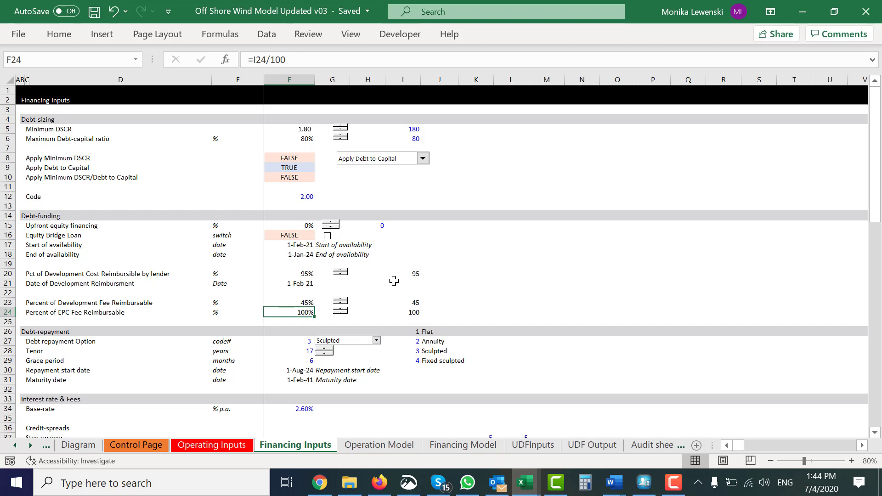
key(ctrl+Page_Down)
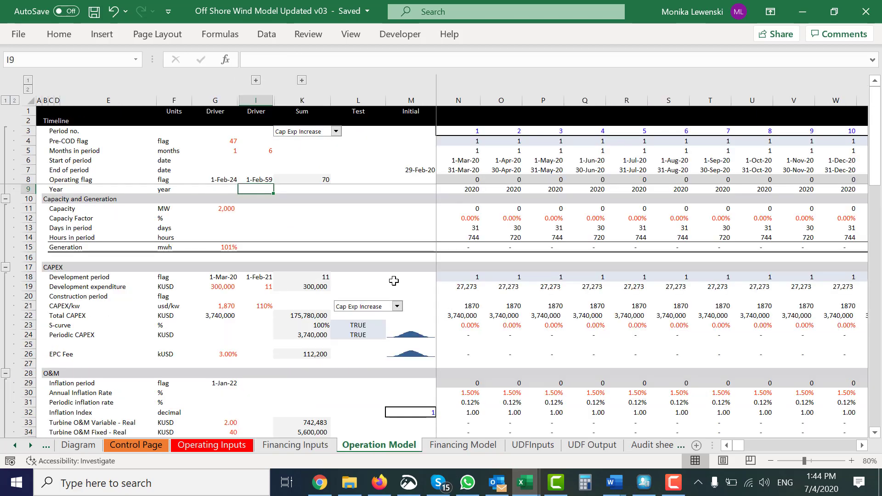
Step: Look over the CAPEX section of the Operation Model, down to Total CAPEX and back to the Development expenditure row
key(Left)
key(Left)
key(Left)
key(Left)
key(Left)
key(Left)
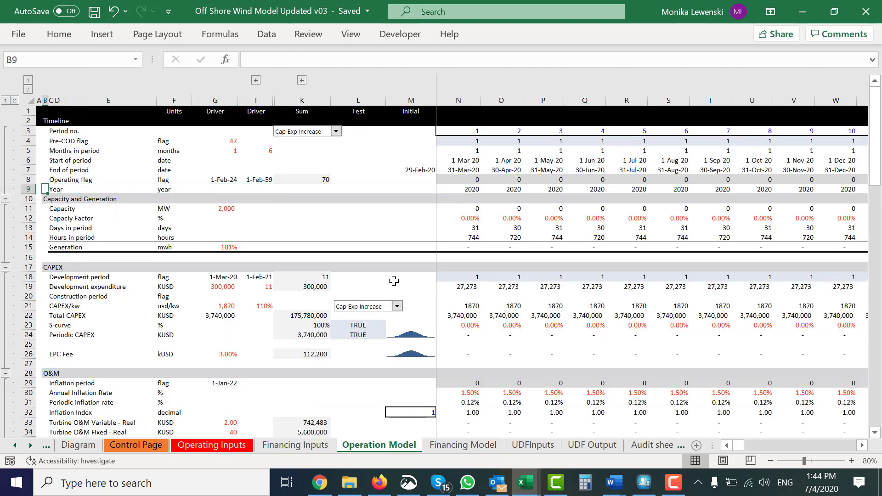
scroll(394, 280, down, 9)
scroll(393, 281, up, 9)
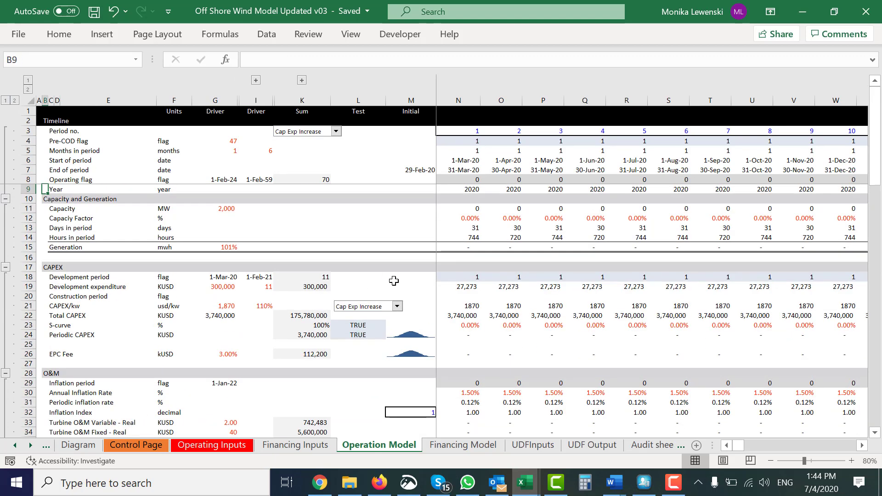
key(Down)
key(Down)
key(Down)
key(Down)
key(Down)
key(Down)
key(Down)
key(Down)
key(Down)
key(Down)
key(Down)
key(Down)
key(Down)
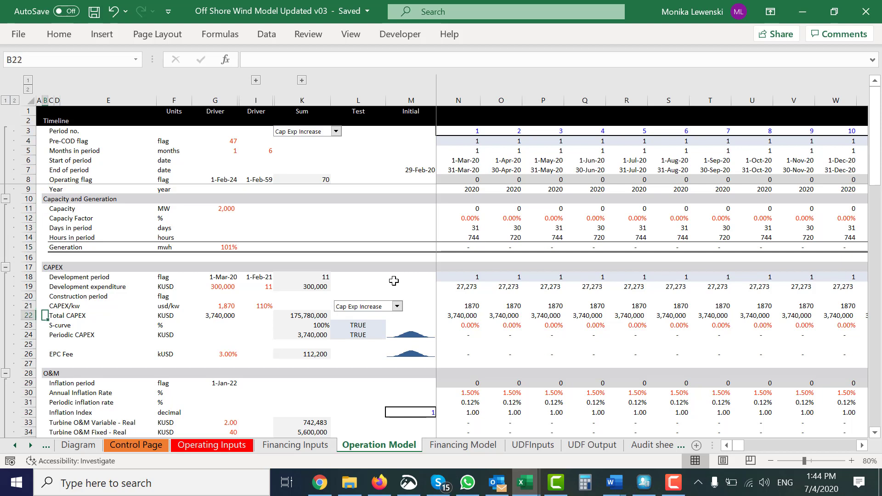
key(Right)
key(Right)
key(Up)
key(Up)
key(Left)
key(Up)
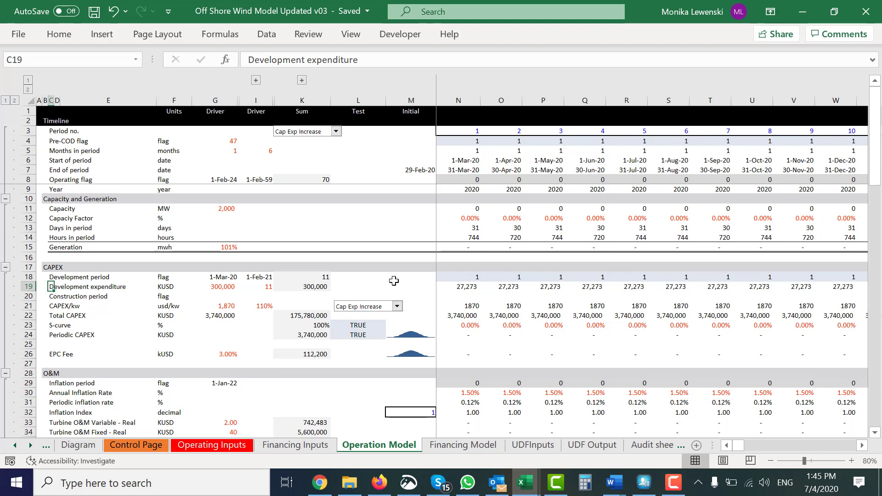
Step: Go to the Diagram sheet and examine the developer fee and development cost flows and their label cells beside the diagram
key(ctrl+Page_Up)
key(ctrl+Page_Up)
key(ctrl+Page_Up)
key(ctrl+Page_Up)
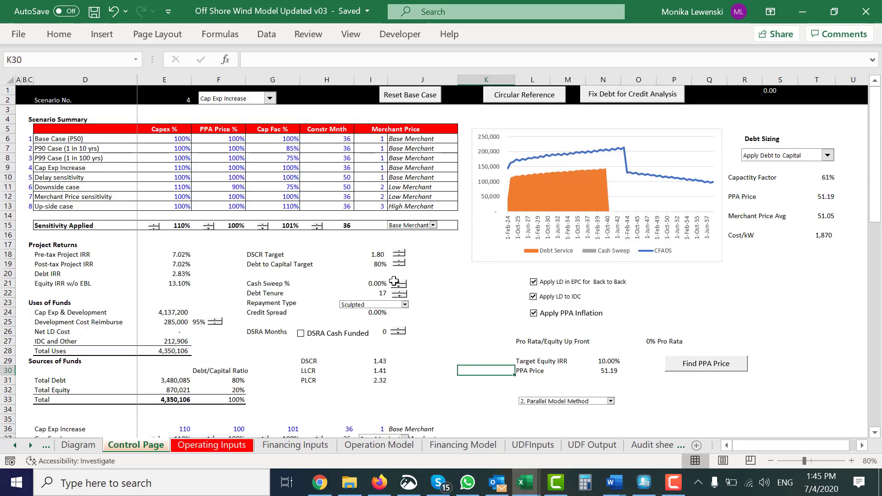
key(Left)
key(Home)
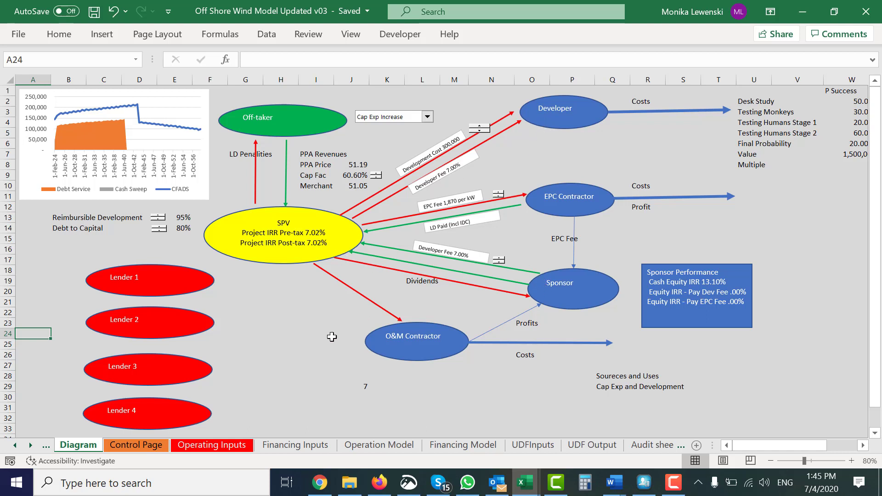
click(287, 375)
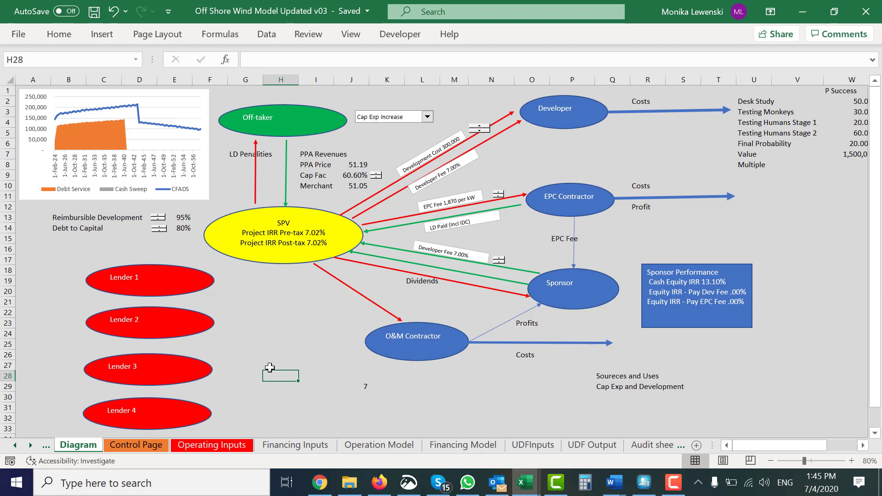
key(Right)
key(Right)
key(Right)
key(Right)
key(Right)
key(Right)
key(Right)
key(Right)
key(Right)
key(Right)
key(Right)
key(Right)
key(Right)
key(Right)
key(Right)
key(Right)
key(Right)
key(Right)
key(Right)
key(Right)
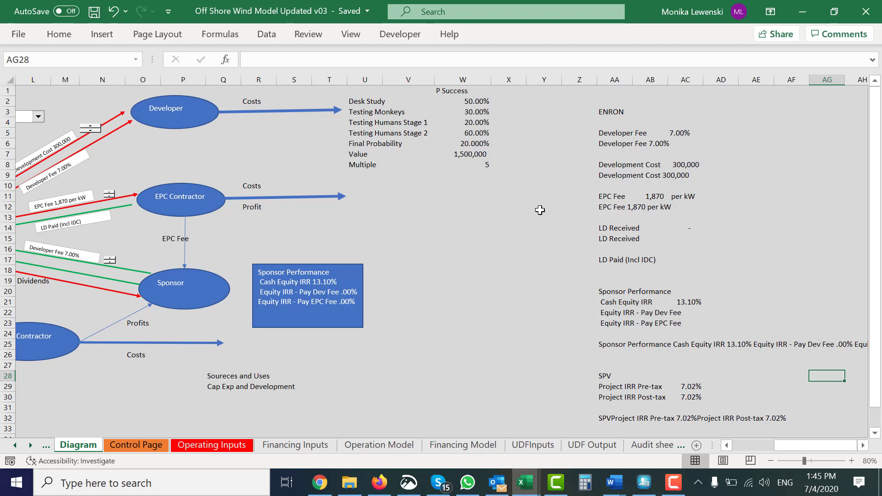
key(Left)
key(ctrl+Left)
key(ctrl+Left)
key(ctrl+Left)
key(ctrl+Left)
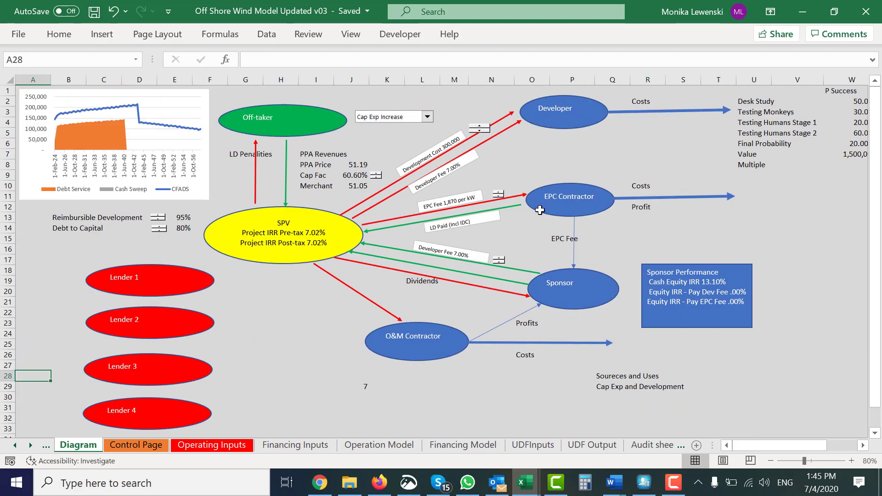
Step: Pass through the input sheets and the Operation Model to the Summary Sources and Uses section of the Financing Model
key(ctrl+Page_Down)
key(ctrl+Page_Down)
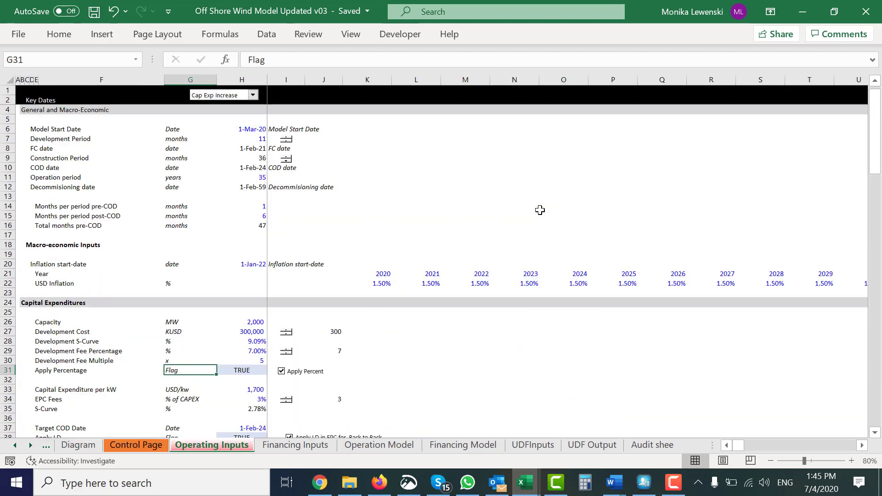
key(ctrl+Page_Down)
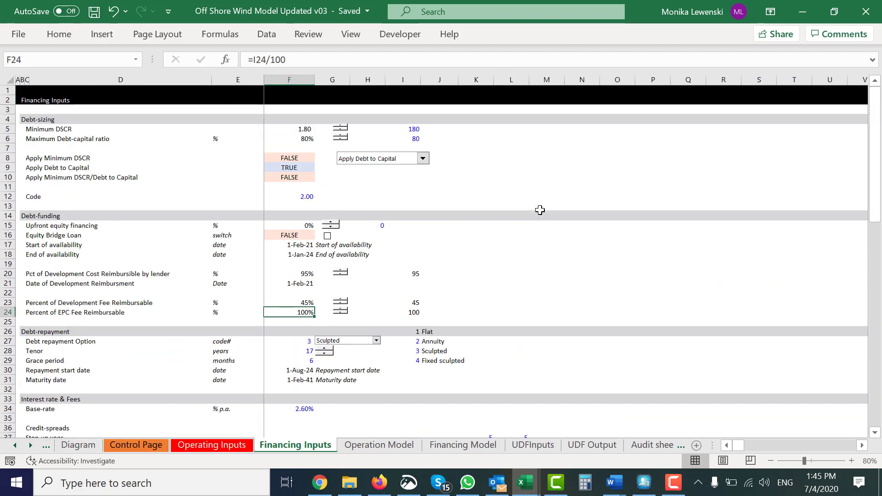
key(ctrl+Page_Down)
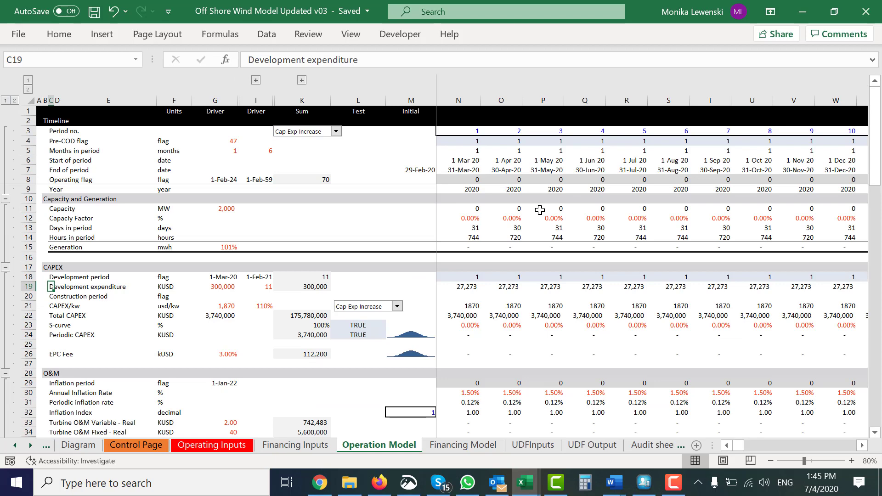
key(ctrl+Page_Down)
key(Left)
key(Left)
key(Left)
key(Left)
key(Left)
key(Left)
key(Left)
key(Left)
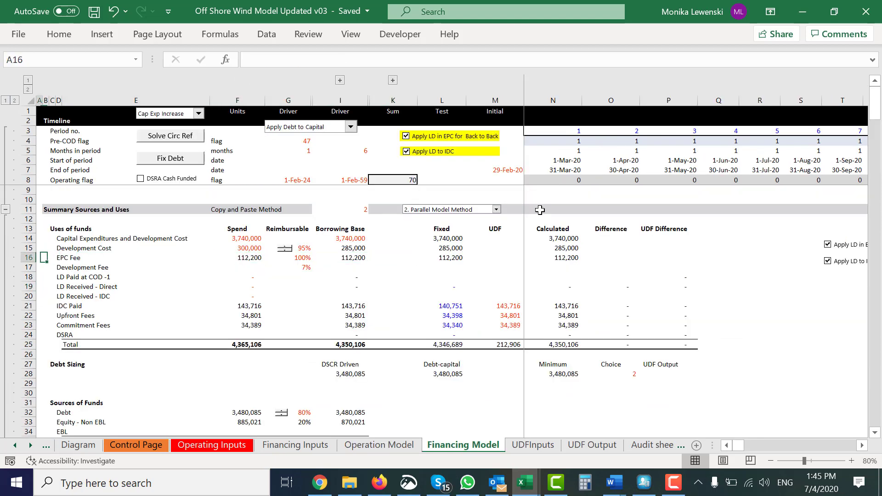
Step: Examine the Development Fee row's spend and reimbursable cells in the uses of funds on the Financing Model sheet
key(Down)
key(Right)
key(Right)
key(Right)
key(Right)
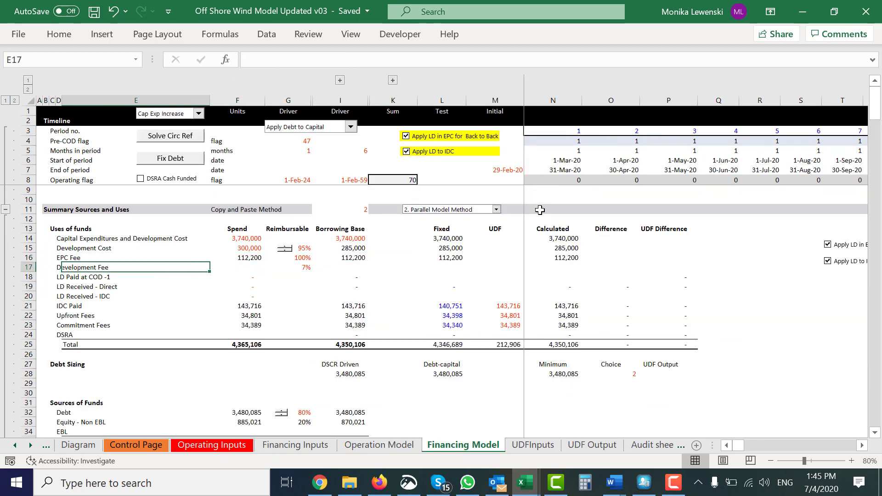
key(Right)
key(Right)
key(Left)
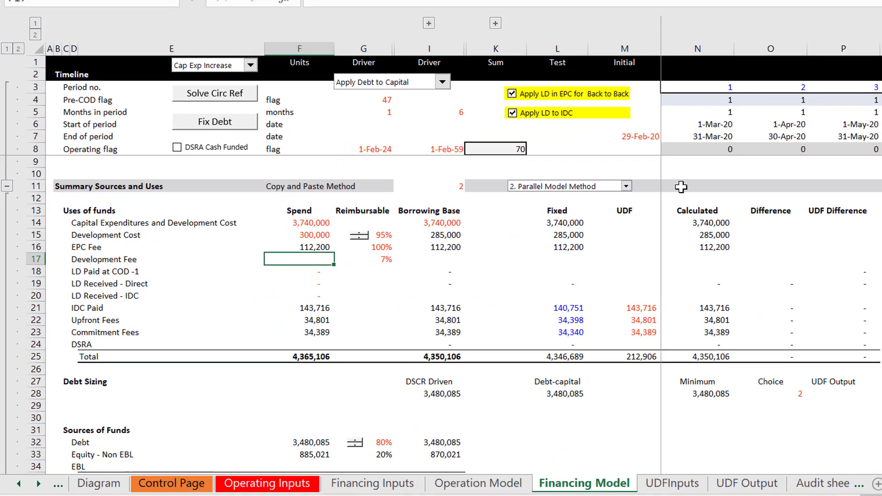
key(Right)
key(Right)
key(Left)
key(Left)
key(Left)
key(Left)
key(Left)
key(Left)
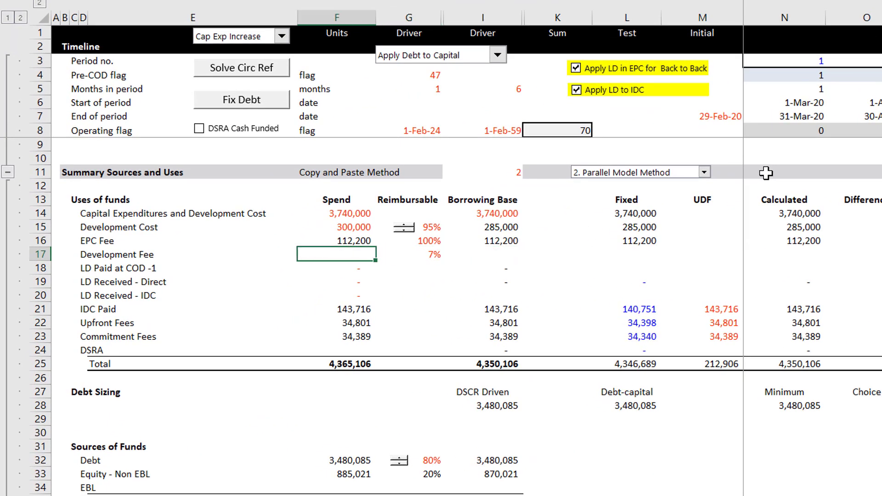
key(Left)
key(Up)
key(Up)
key(Up)
key(Up)
key(Up)
key(Up)
key(Up)
key(Up)
key(Up)
key(Up)
key(Up)
key(Up)
key(Up)
key(Up)
key(Up)
key(Up)
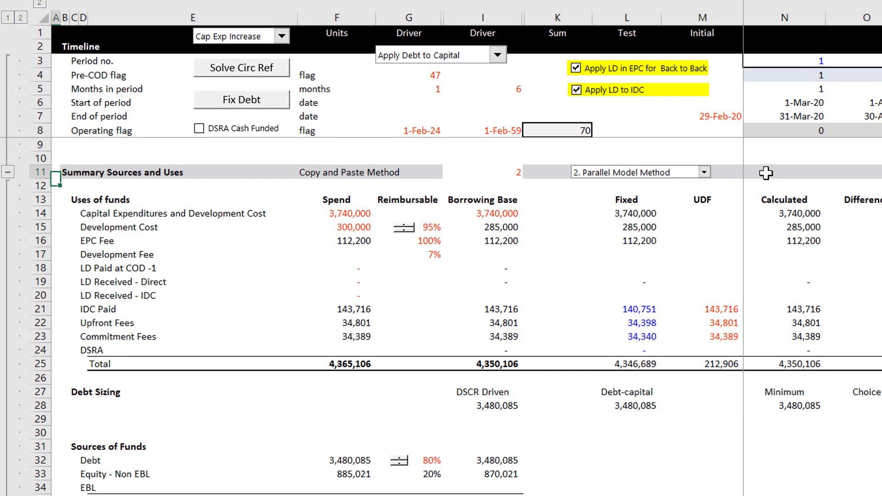
key(Down)
key(Down)
key(Down)
key(Down)
key(Down)
key(Down)
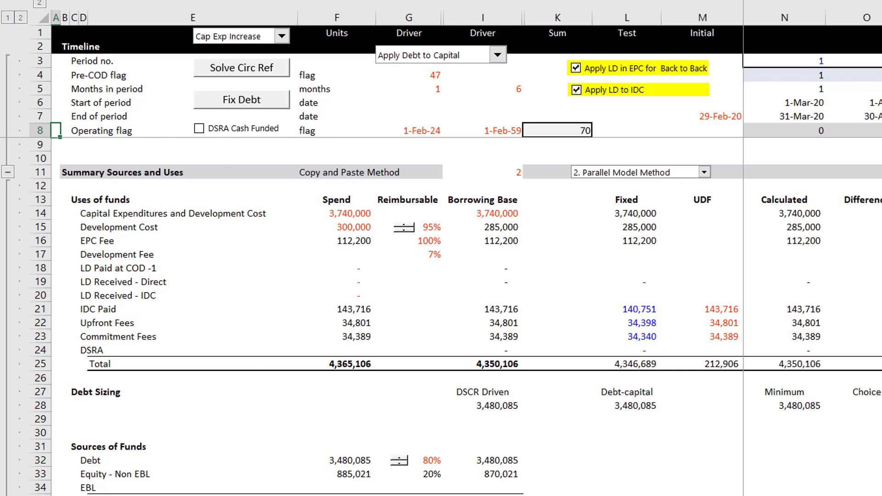
Step: Switch to the Generic-Macros workbook and return to the offshore wind model workbook
mouse_move(746, 495)
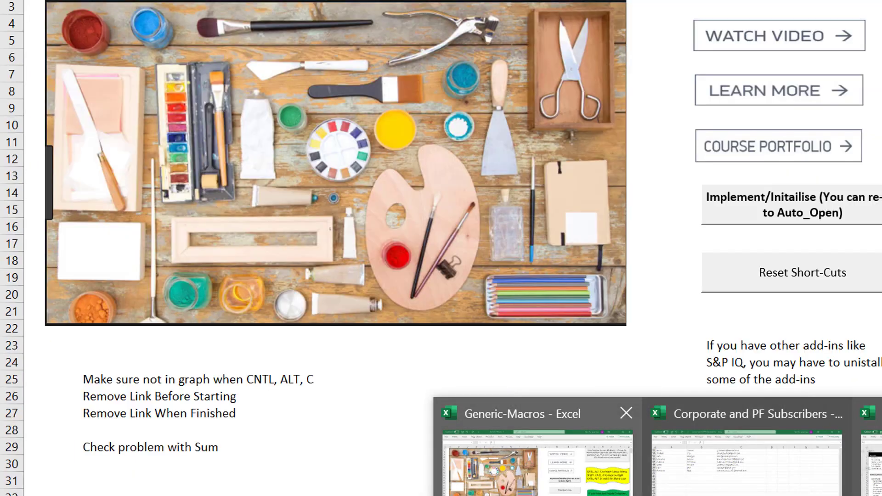
click(574, 491)
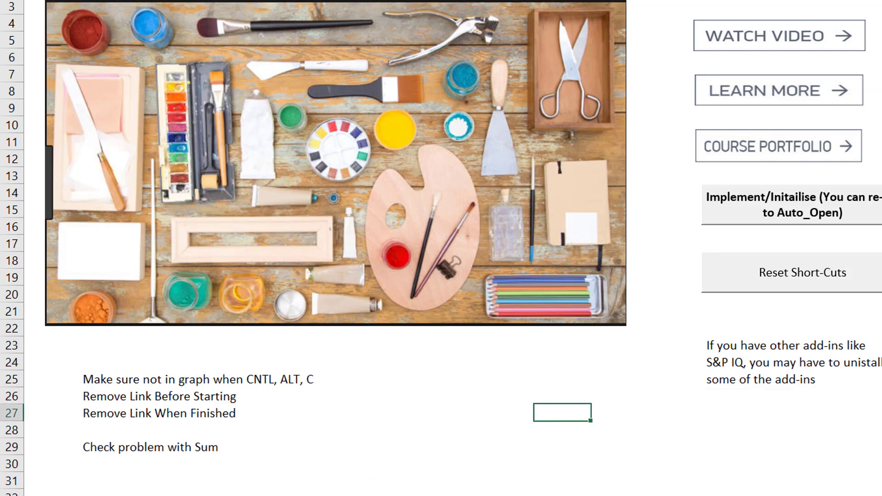
mouse_move(565, 488)
click(749, 460)
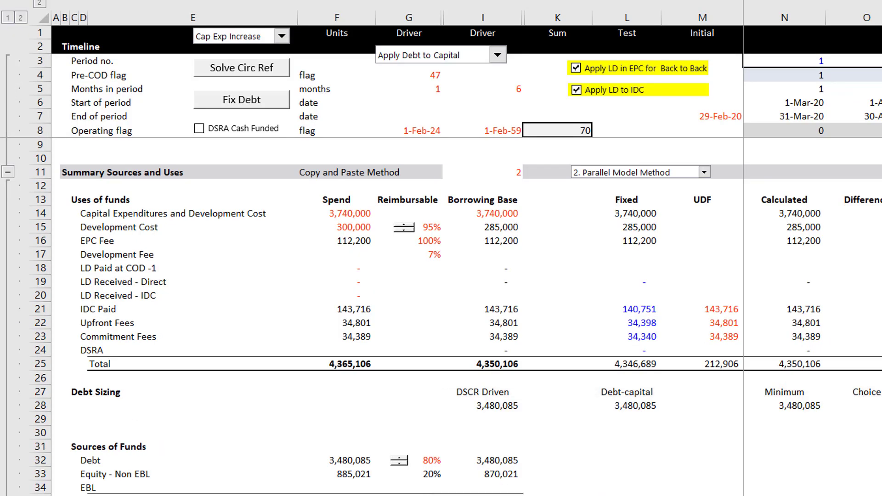
Step: Go down to the funding requirements and sources during construction section and toggle its row group
click(253, 411)
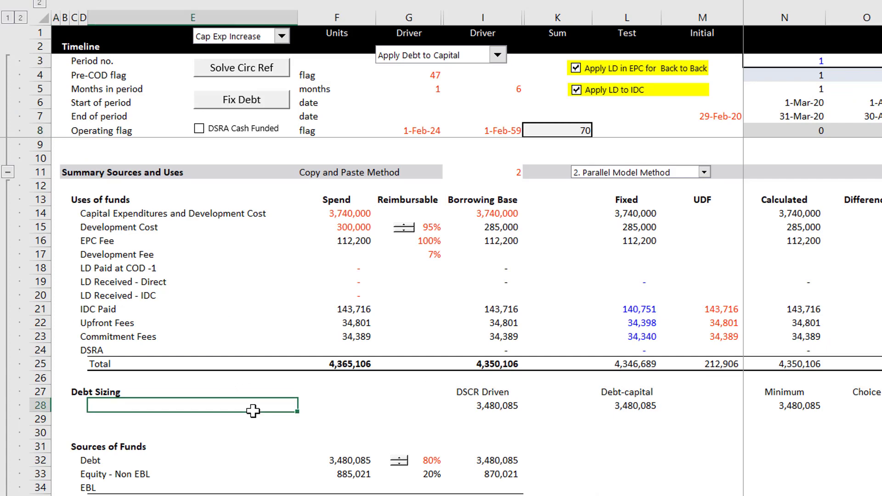
key(Page_Down)
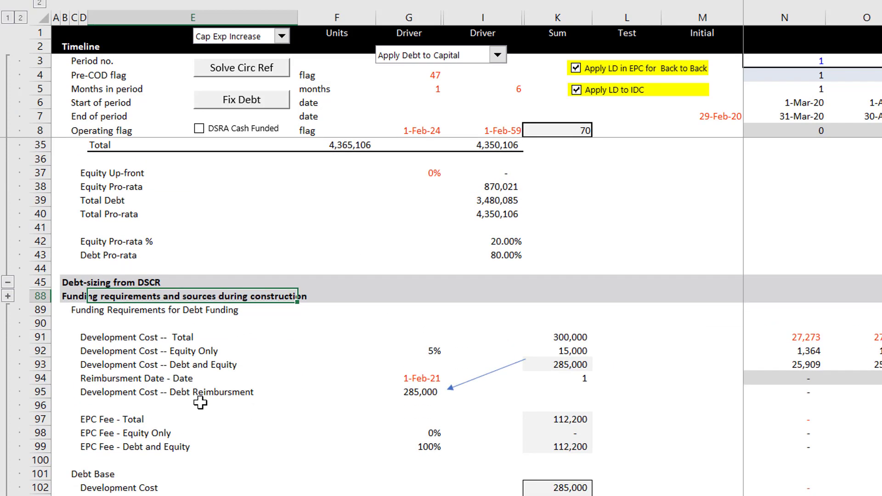
click(8, 296)
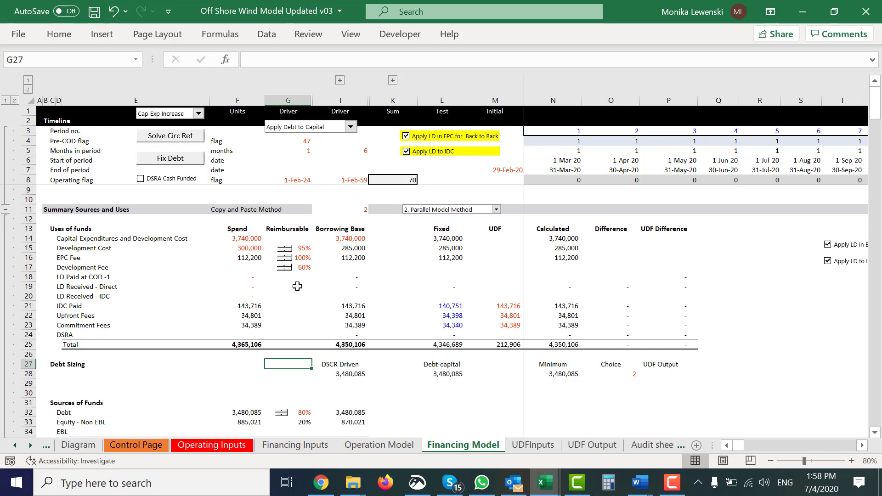
Step: Review the Spend column of the uses of funds, from the LD Paid row up to the Development Cost row
key(Up)
key(Up)
key(Up)
key(Up)
key(Up)
key(Up)
key(Up)
key(Up)
key(Up)
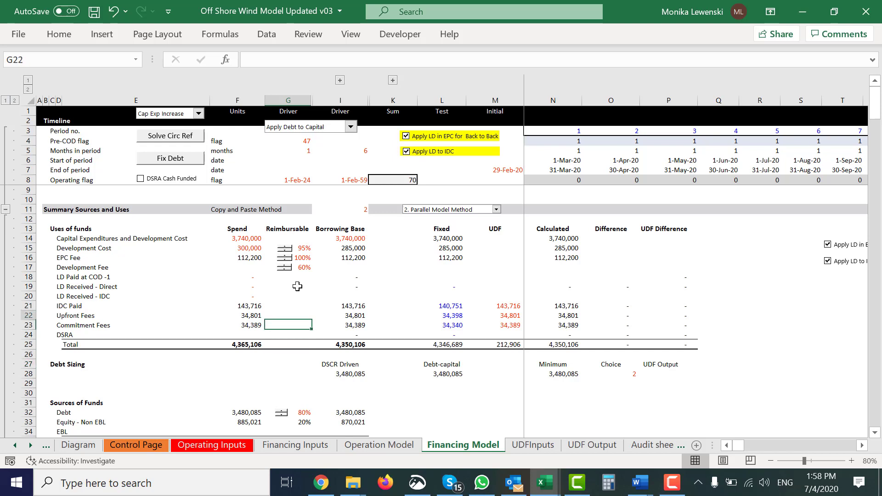
key(Left)
key(Left)
key(Left)
key(Right)
key(Right)
key(Right)
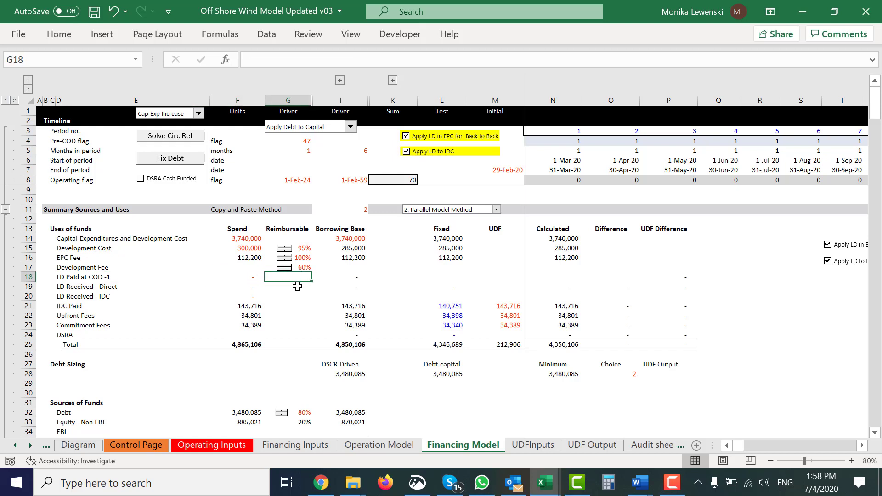
key(Left)
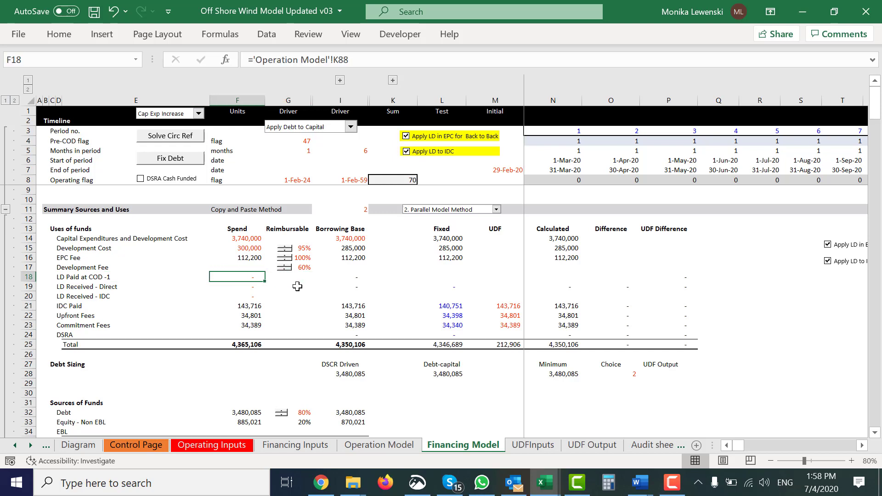
key(Up)
key(Up)
key(Up)
key(Up)
key(Up)
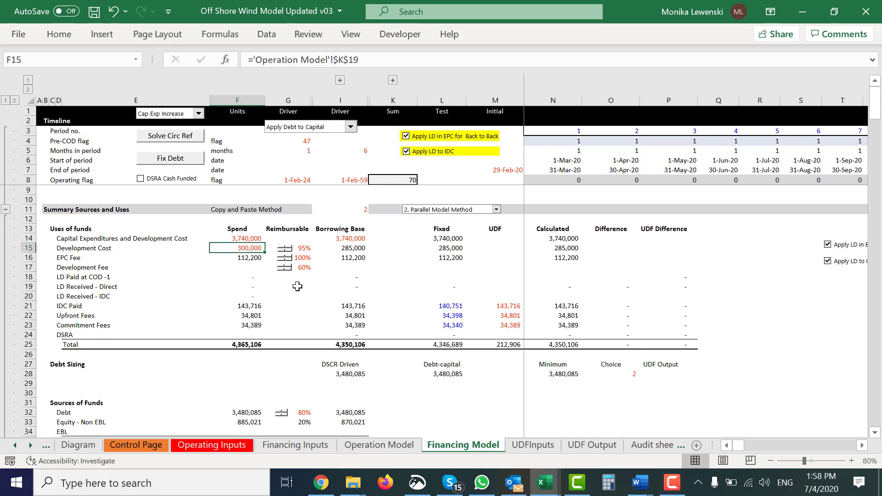
Step: Look over the Reimbursable and Borrowing Base columns in the uses of funds table
key(Right)
key(Right)
key(Left)
key(Left)
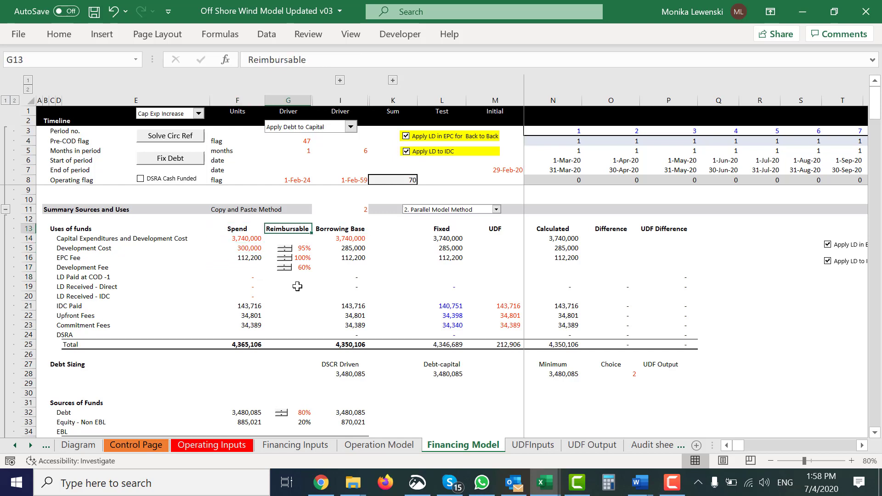
key(Right)
key(Right)
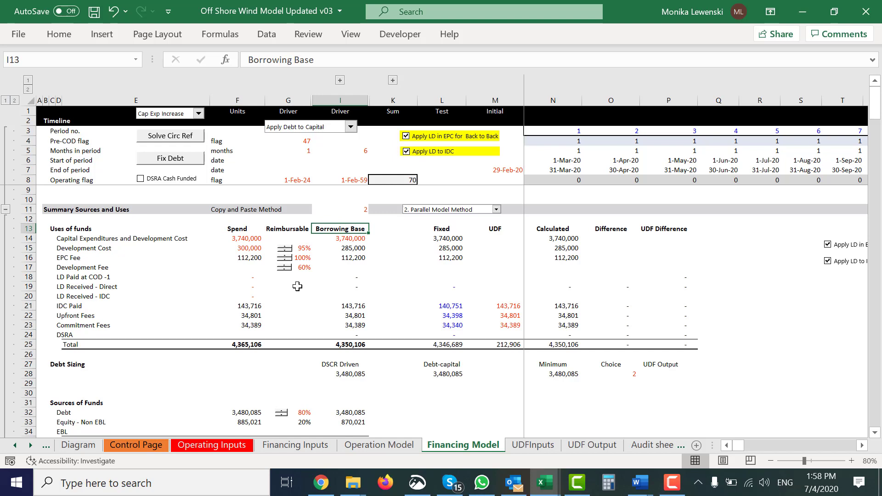
Step: Compare the total of the Spend column with the total of the Borrowing Base column in row 25
key(Left)
key(Left)
key(Down)
key(Down)
key(Down)
key(Down)
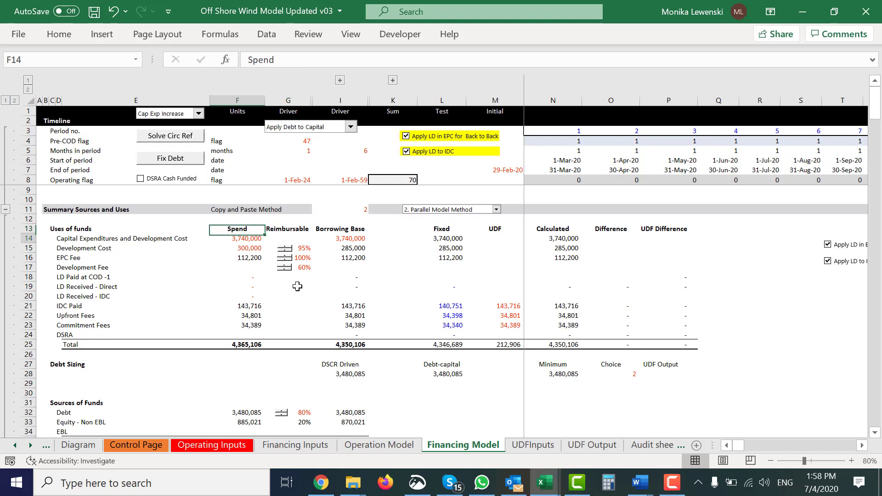
key(Down)
key(Down)
key(Down)
key(Down)
key(Down)
key(Down)
key(Down)
key(Down)
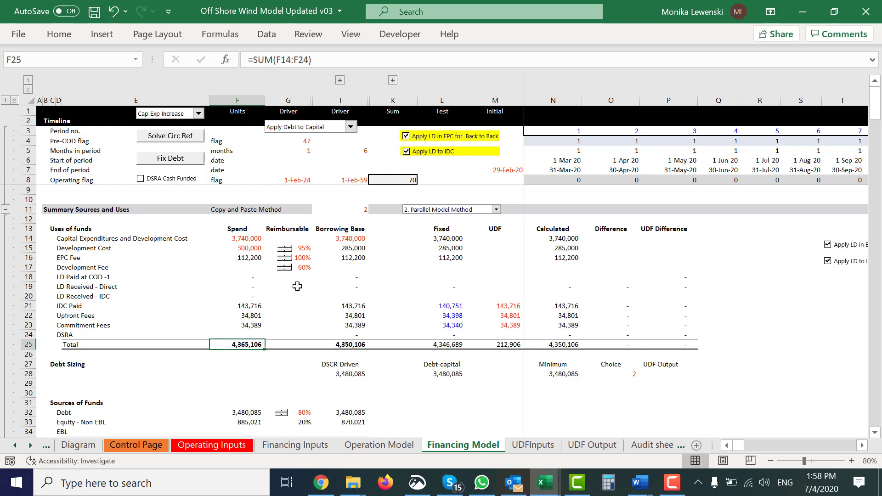
key(Right)
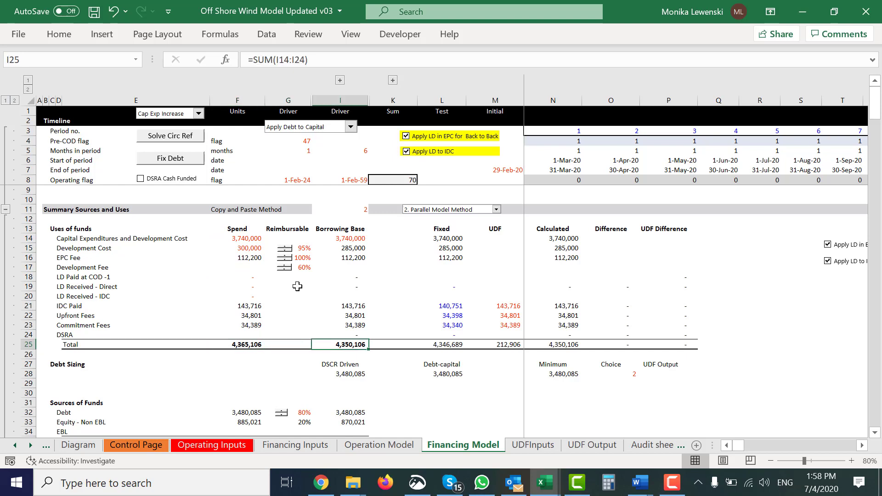
Step: Return to the Development Fee row and go to its Borrowing Base cell I17
key(Left)
key(Up)
key(Up)
key(Up)
key(Up)
key(Up)
key(Up)
key(Up)
key(Up)
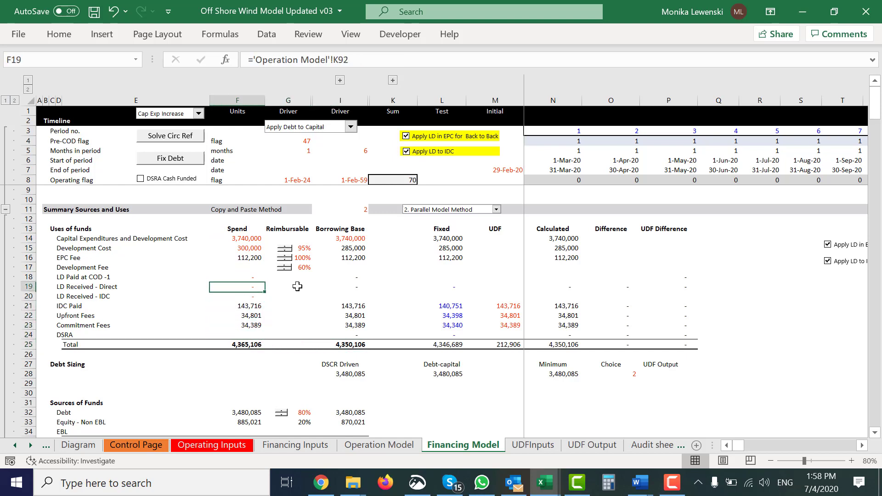
key(Right)
key(Right)
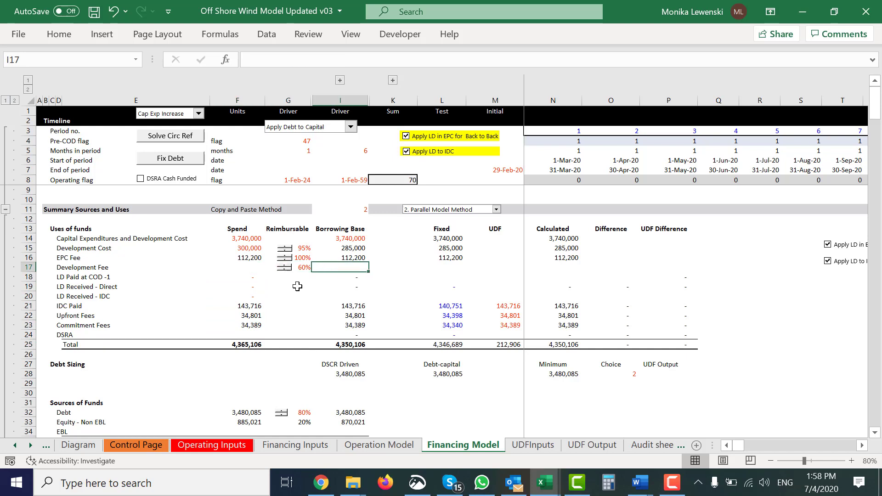
Step: Examine the Spend cells of the EPC Fee and Development Fee rows in the uses of funds
key(Left)
key(Left)
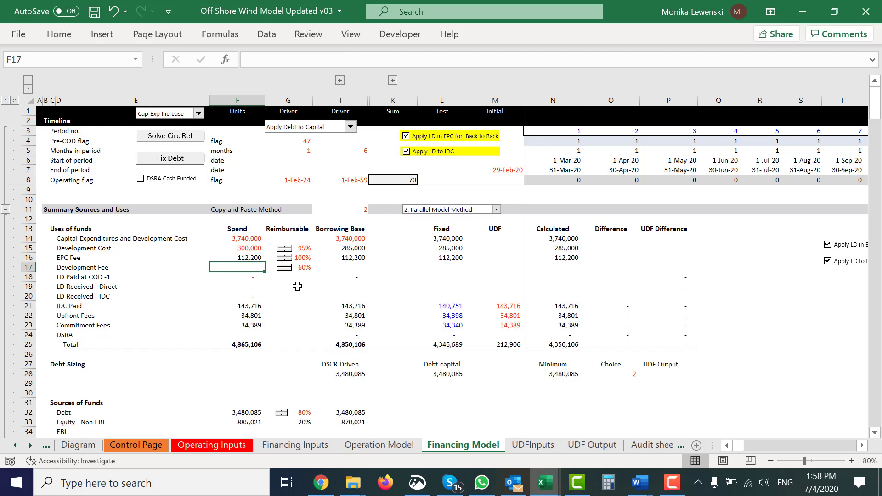
key(Up)
key(Up)
key(Up)
key(Down)
key(Down)
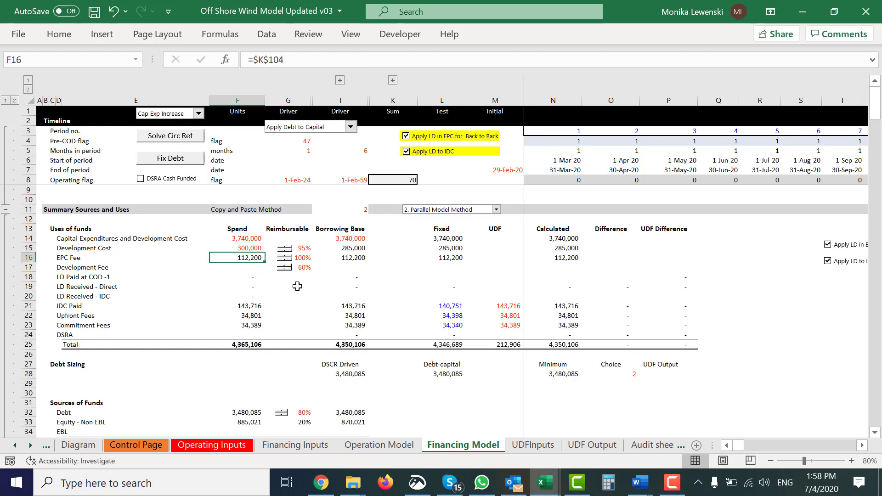
key(Down)
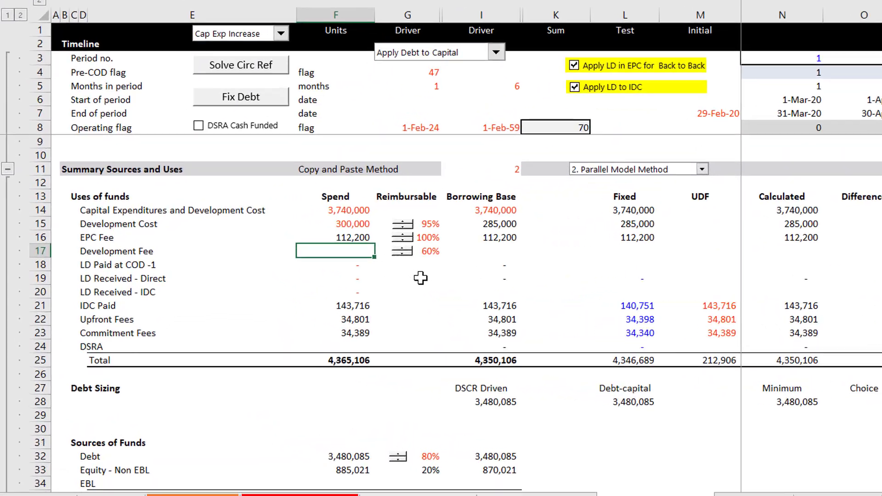
key(Up)
key(Up)
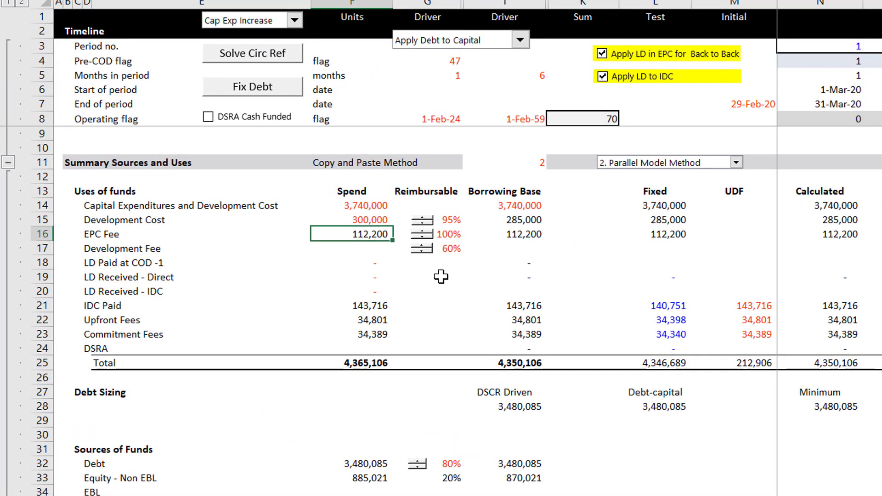
key(Down)
key(Down)
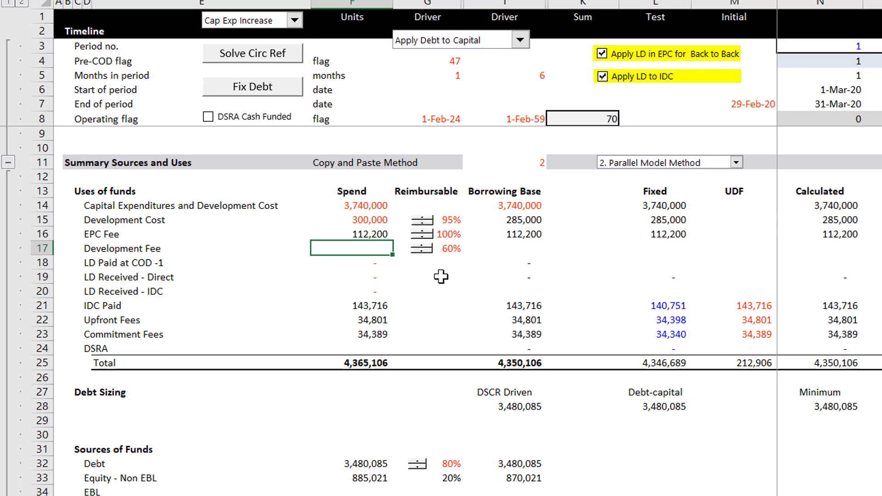
Step: Review the financing cost rows of the Spend column, from IDC Paid through Commitment Fees and DSRA
key(Down)
key(Down)
key(Down)
key(Down)
key(Down)
key(Down)
key(Down)
key(Down)
key(Down)
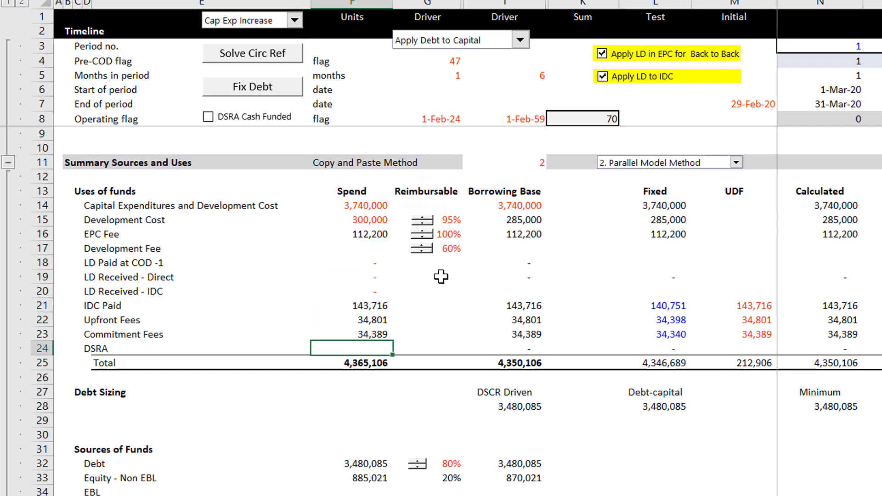
key(Up)
key(Up)
key(Up)
key(Up)
key(Up)
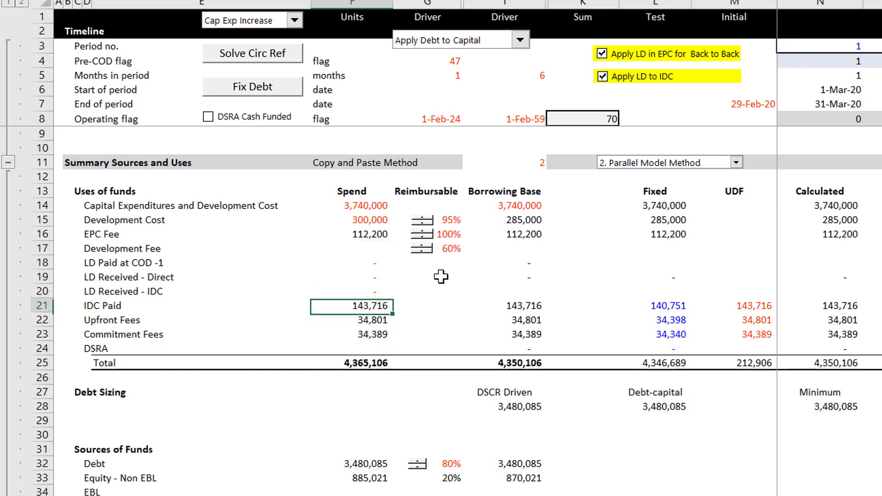
key(Down)
key(Down)
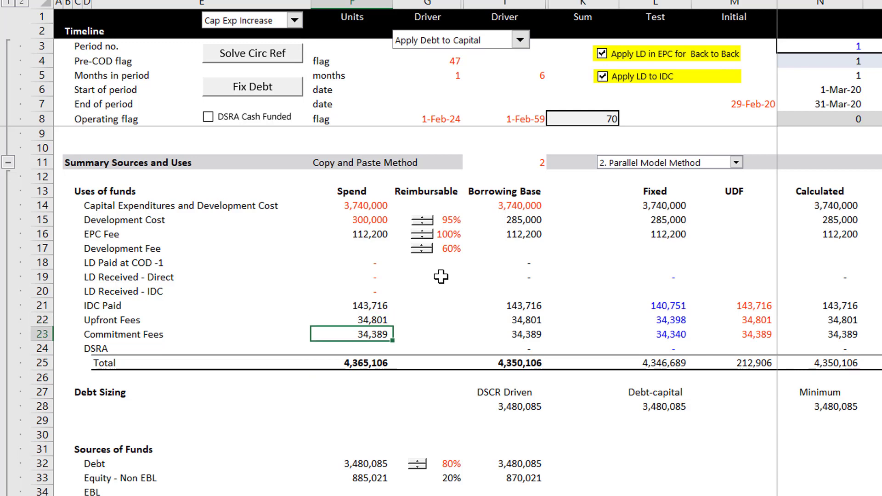
key(Down)
key(Down)
key(Up)
key(Up)
key(Up)
key(Up)
key(Up)
key(Up)
key(Up)
key(Up)
key(Up)
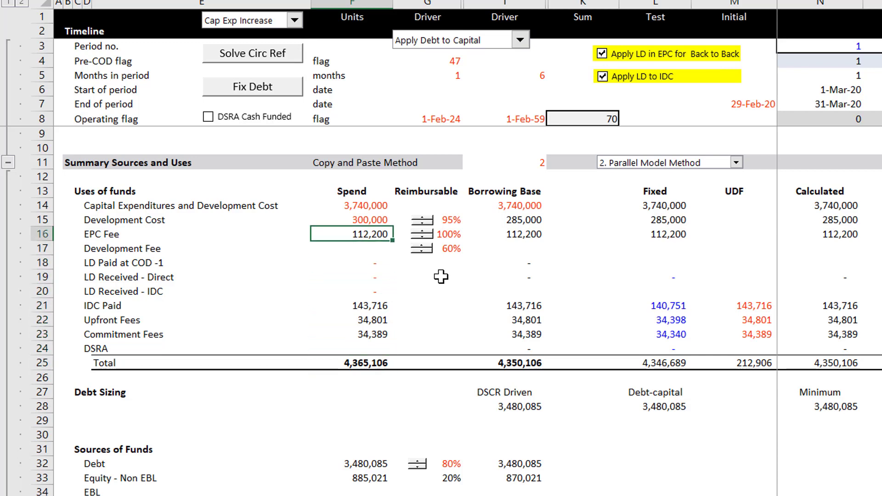
Step: Follow the Borrowing Base column from the Development Fee row to the Debt row in the sources of funds
key(Down)
key(Right)
key(Right)
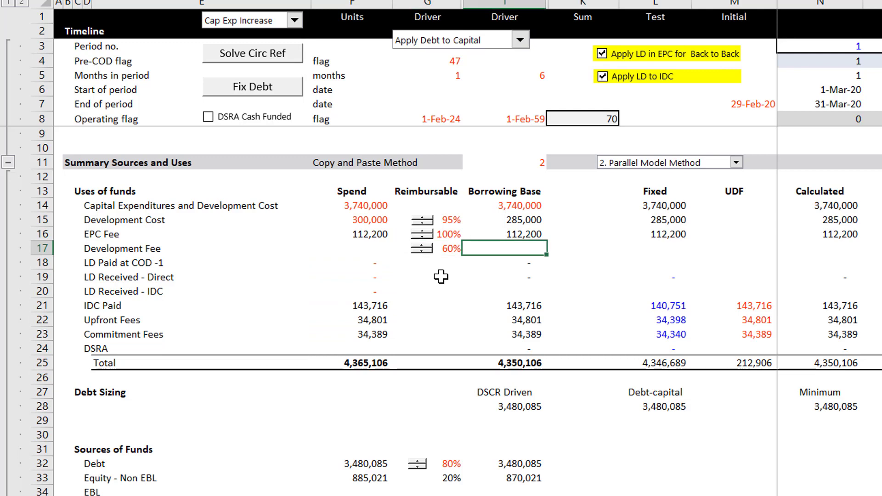
key(Down)
key(Down)
key(Down)
key(Down)
key(Down)
key(Down)
key(Down)
key(Down)
key(Down)
key(Down)
key(Down)
key(Down)
key(Down)
key(Down)
key(Down)
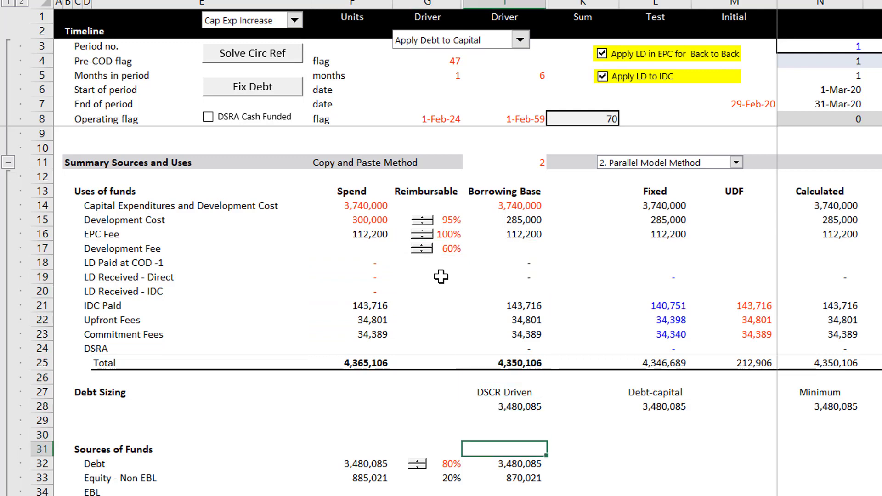
key(Left)
key(Left)
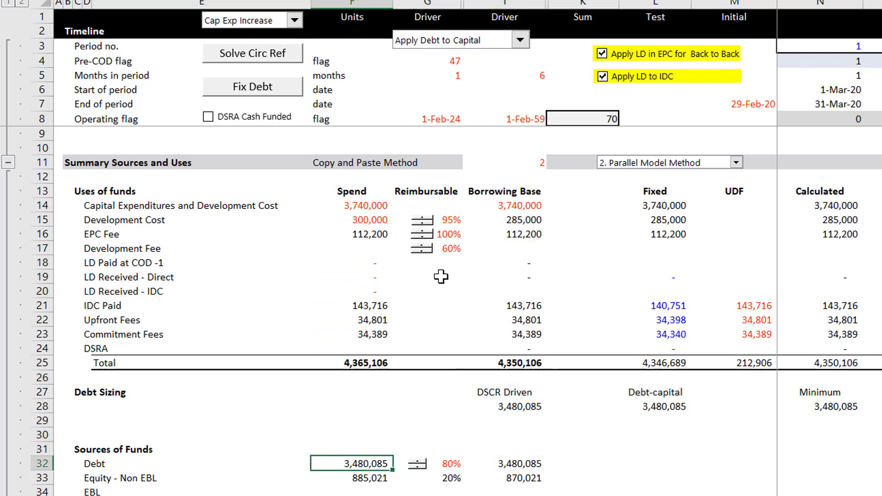
Step: Look over the Reimbursable column and the Spend column between the uses and the sources of funds
key(Up)
key(Up)
key(Up)
key(Up)
key(Up)
key(Up)
key(Up)
key(Up)
key(Up)
key(Up)
key(Up)
key(Up)
key(Up)
key(Up)
key(Up)
key(Up)
key(Up)
key(Up)
key(Up)
key(Right)
key(Right)
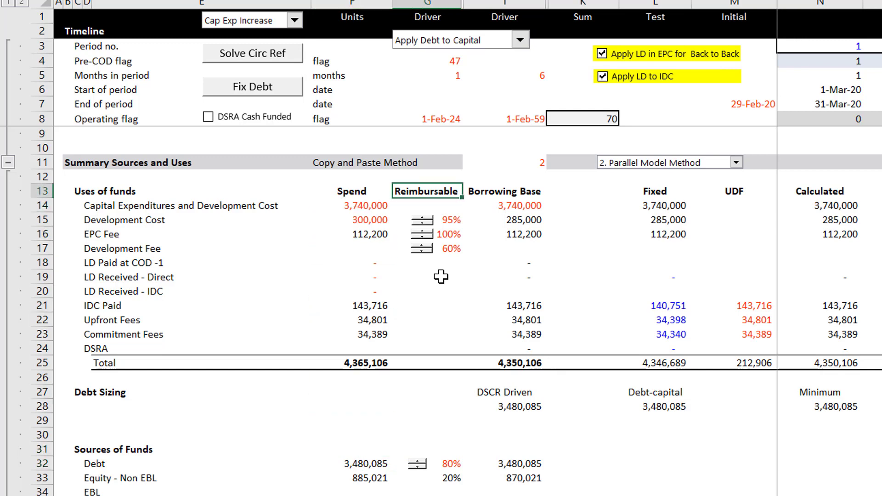
key(Down)
key(Down)
key(Down)
key(Down)
key(Down)
key(Down)
key(Down)
key(Down)
key(Down)
key(Down)
key(Down)
key(Down)
key(Down)
key(Down)
key(Down)
key(Down)
key(Down)
key(Left)
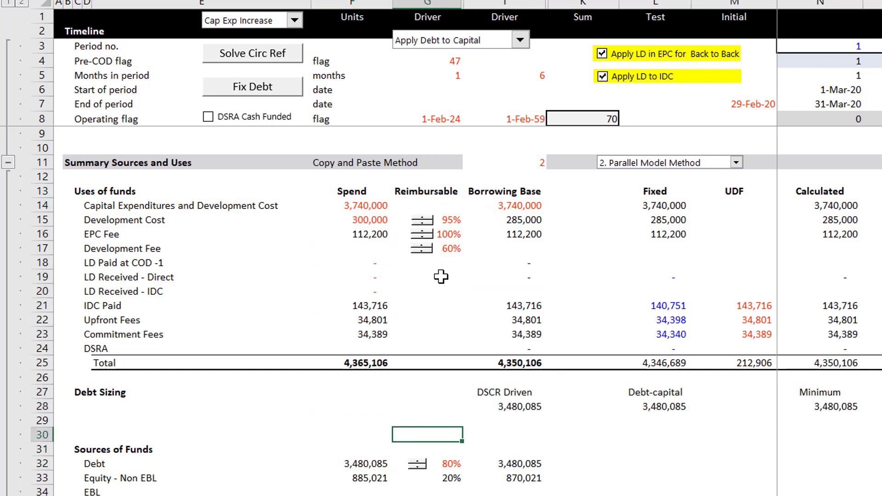
key(Down)
key(Left)
key(Up)
key(Up)
key(Up)
key(Up)
key(Up)
key(Up)
key(Up)
key(Up)
key(Up)
key(Up)
key(Up)
key(Up)
key(Up)
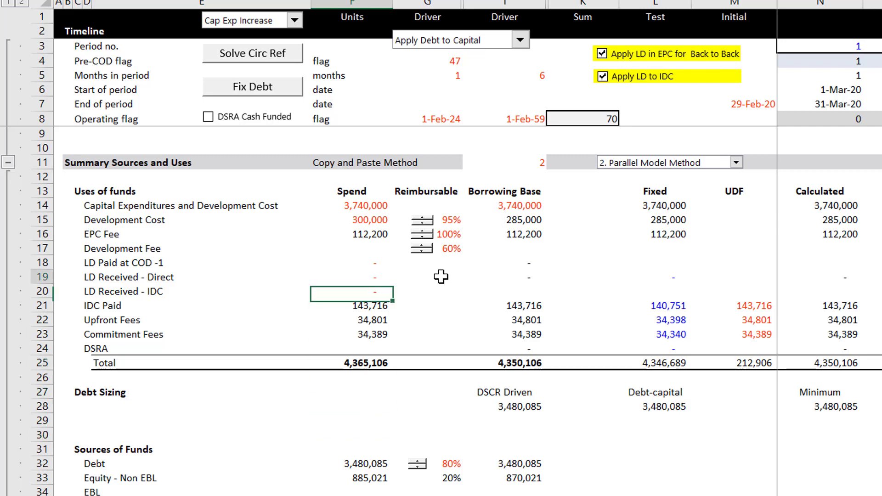
Step: Inspect the Borrowing Base column from the LD Received rows down to the DSCR Driven debt sizing
key(Up)
key(Right)
key(Right)
key(Down)
key(Down)
key(Down)
key(Down)
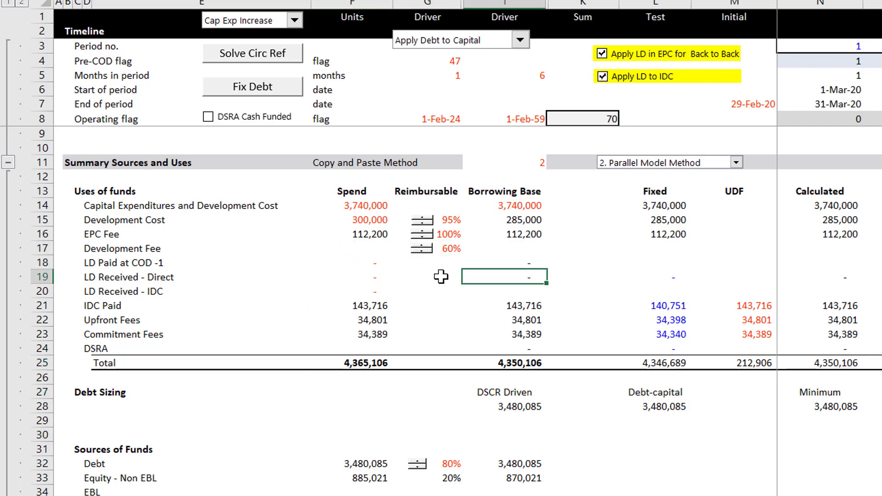
key(Down)
key(Down)
key(Down)
key(Down)
key(Down)
key(Down)
key(Down)
key(Down)
key(Down)
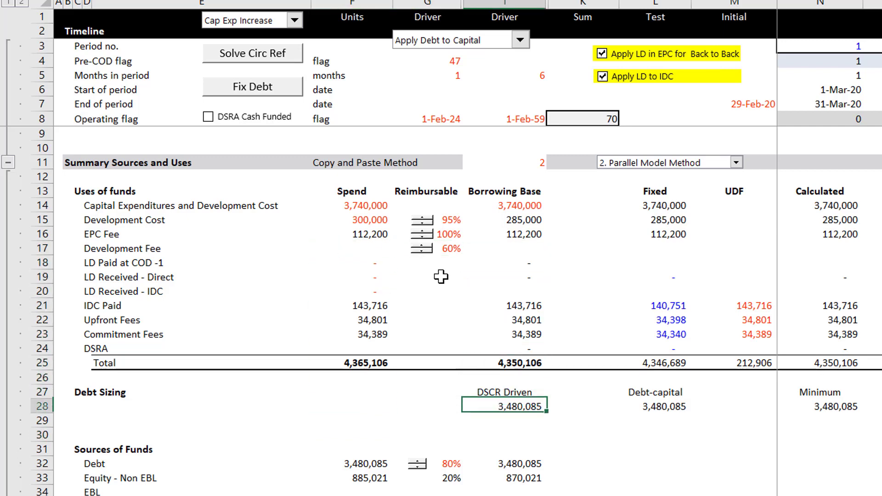
key(Up)
key(Up)
key(Up)
key(Up)
key(Up)
key(Up)
key(Up)
key(Up)
key(Up)
key(Up)
key(Up)
key(Up)
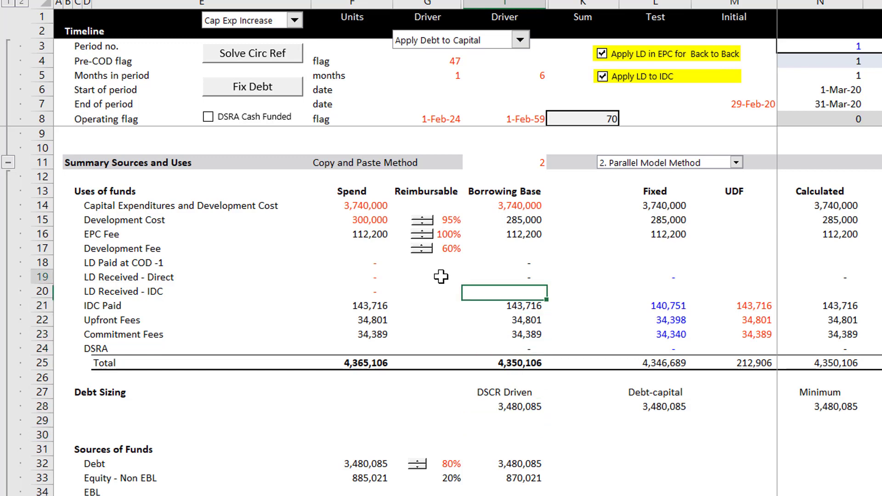
Step: Check the Development Fee row across the Fixed, Borrowing Base and Reimbursable columns, ending at its Spend cell F17
key(Up)
key(Right)
key(Right)
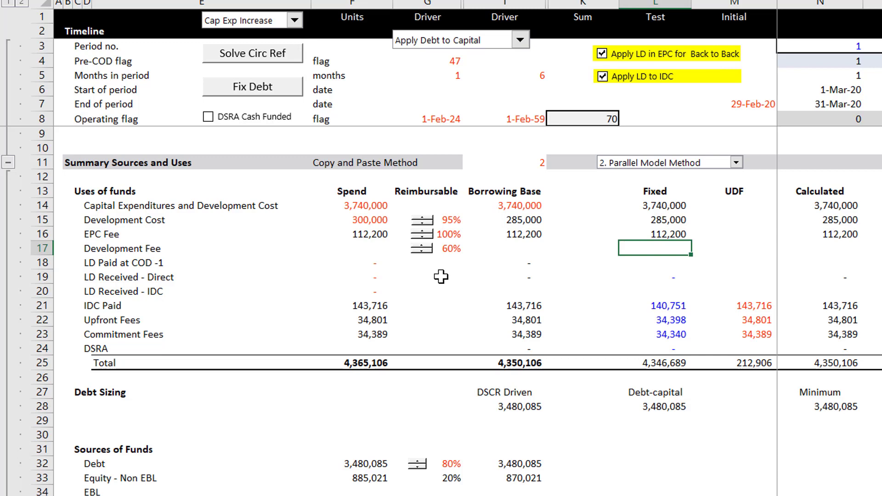
key(Left)
key(Left)
key(Left)
key(Left)
key(Left)
key(Left)
key(Right)
key(Right)
key(Right)
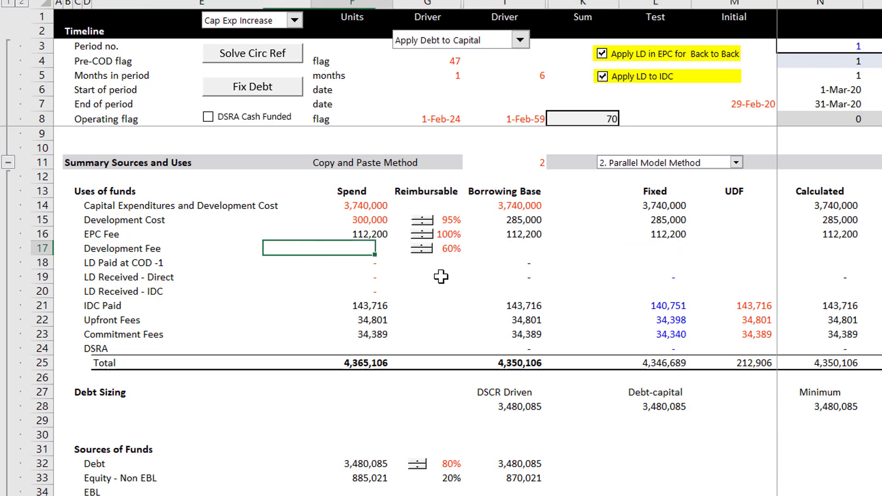
key(Left)
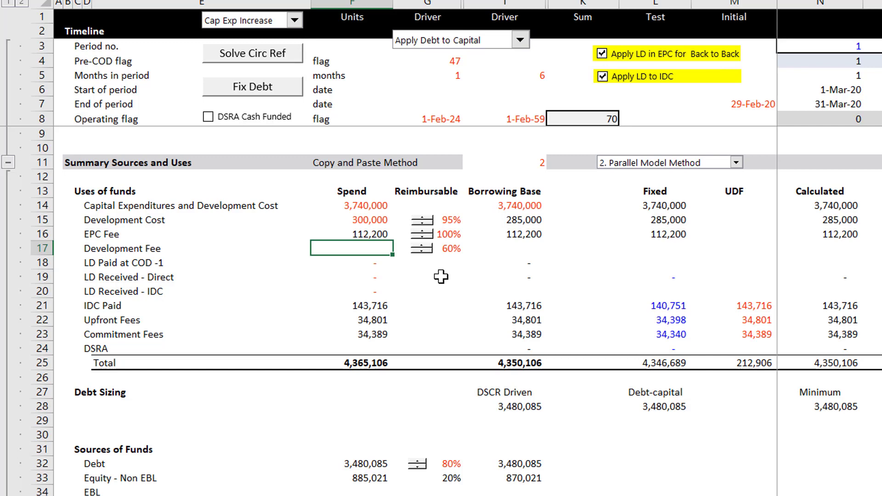
Step: Look through the sources of funds and the construction funding requirements down to the Funding requirements total
key(Page_Down)
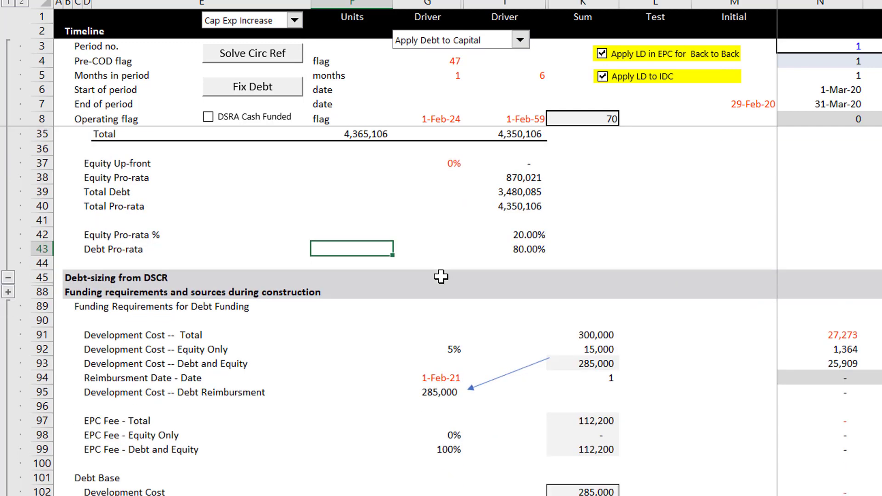
key(Down)
key(Down)
key(Down)
key(Down)
key(Down)
key(Down)
key(Down)
key(Down)
key(Down)
key(Down)
key(Down)
key(Down)
key(Down)
key(Down)
key(Down)
key(Down)
key(Down)
key(Down)
key(Down)
key(Down)
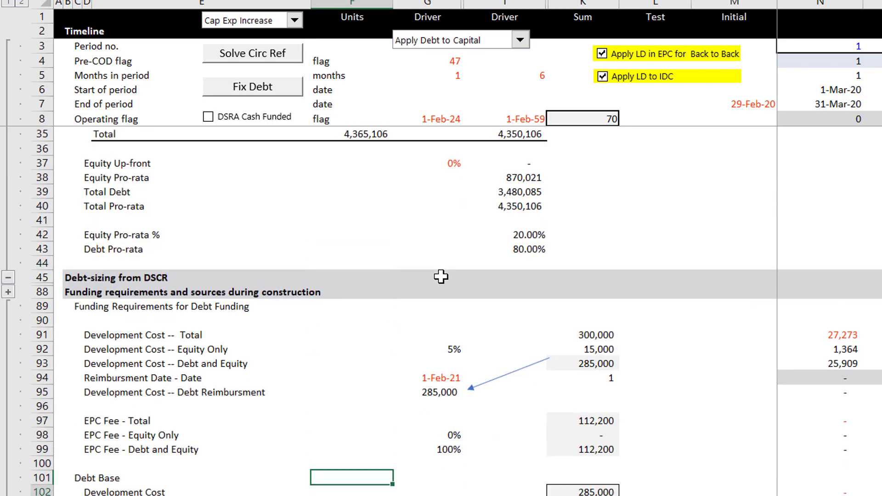
key(Down)
key(Down)
key(Down)
key(Down)
key(Down)
key(Down)
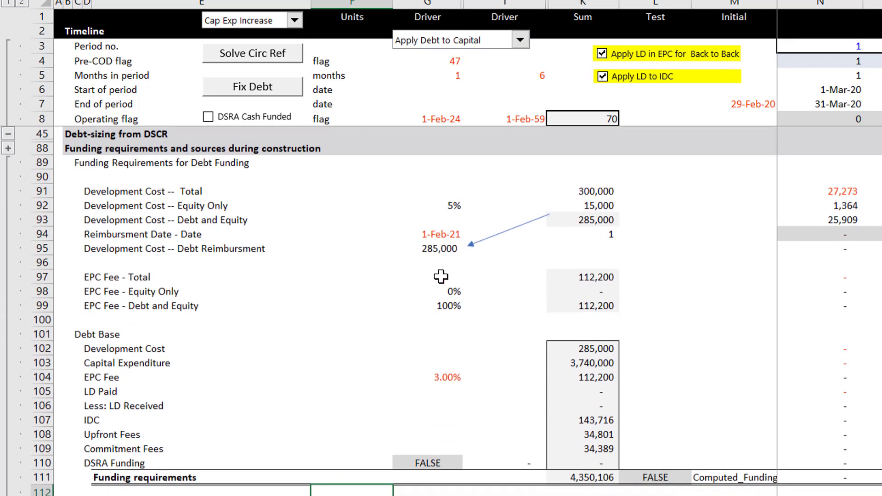
key(Up)
key(Page_Up)
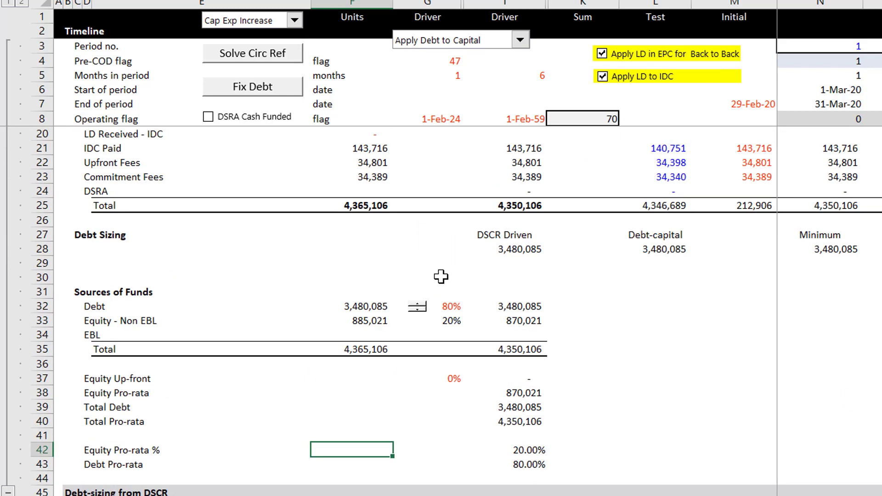
Step: Go to the construction funding requirements and select the sum of the Development Cost -- Total row, K91
key(Page_Down)
key(Right)
key(Right)
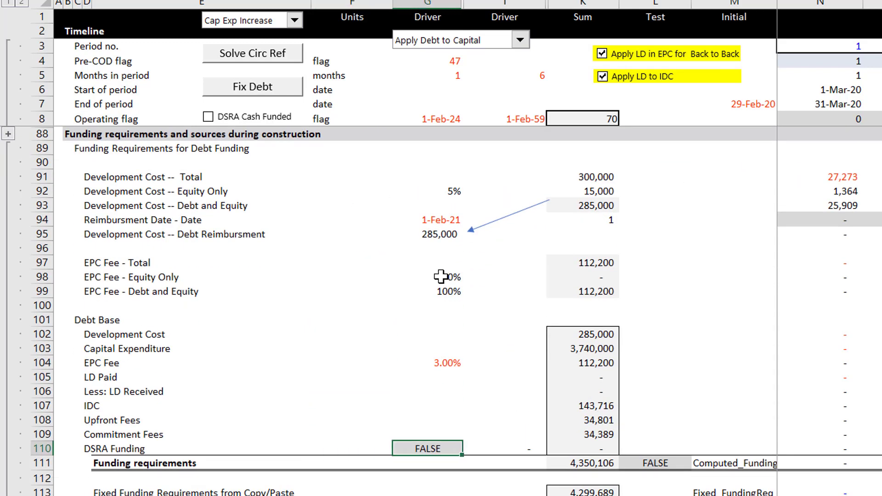
key(Up)
key(Up)
key(Up)
key(Up)
key(Up)
key(Up)
key(Up)
key(Up)
key(Up)
key(Up)
key(Up)
key(Up)
key(Up)
key(Up)
key(Up)
key(Up)
key(Up)
key(Up)
key(Up)
key(Up)
key(Up)
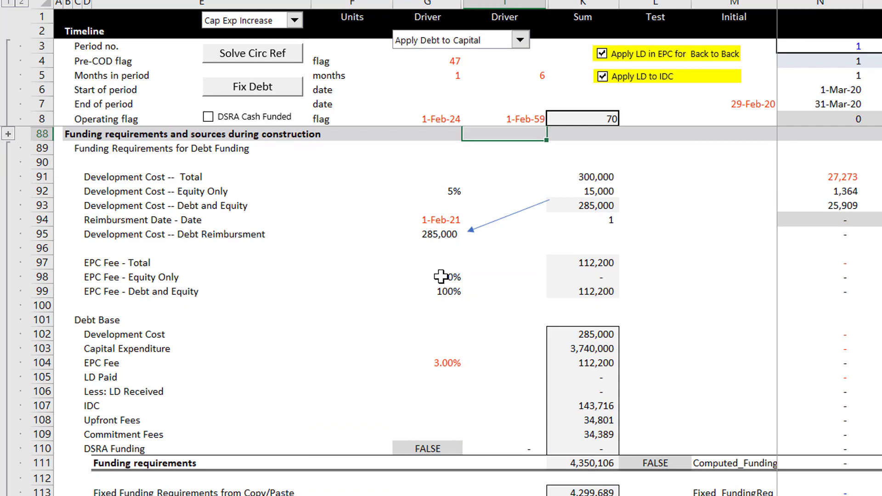
key(Down)
key(Down)
key(Down)
key(Right)
key(Right)
key(Left)
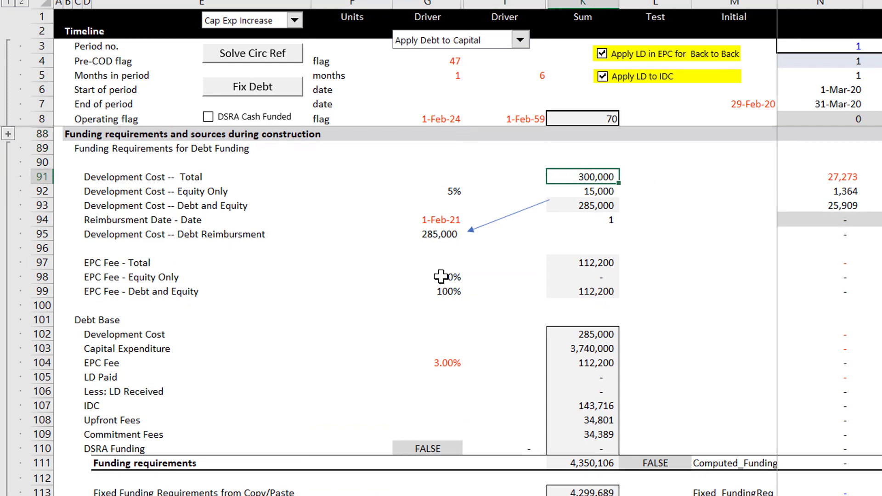
Step: Review the Sum column from the Development Cost rows through the EPC Fee and Debt Base rows
key(Page_Up)
key(Page_Down)
key(Down)
key(Down)
key(Up)
key(Up)
key(Down)
key(Down)
key(Down)
key(Down)
key(Down)
key(Down)
key(Down)
key(Down)
key(Down)
key(Down)
key(Down)
key(Down)
key(Down)
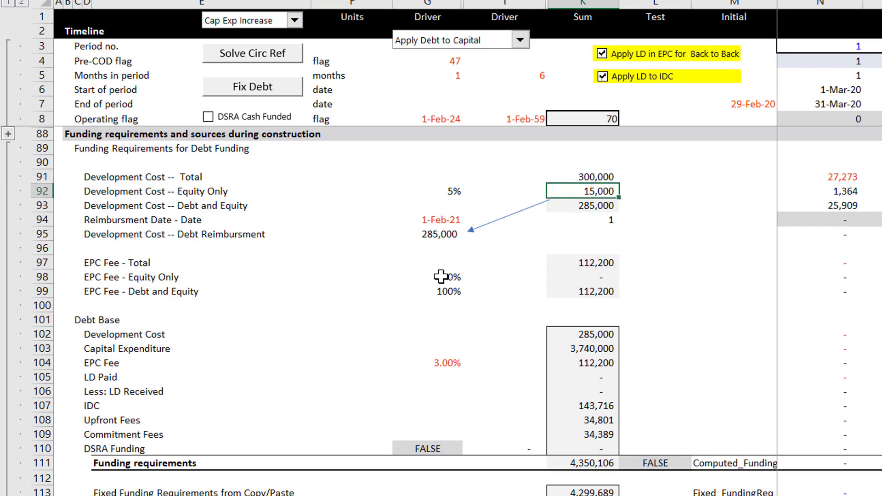
key(Down)
key(Down)
key(Down)
key(Down)
key(Down)
key(Down)
key(Down)
key(Down)
key(Down)
key(Down)
key(Down)
key(Down)
key(Down)
key(Down)
key(Down)
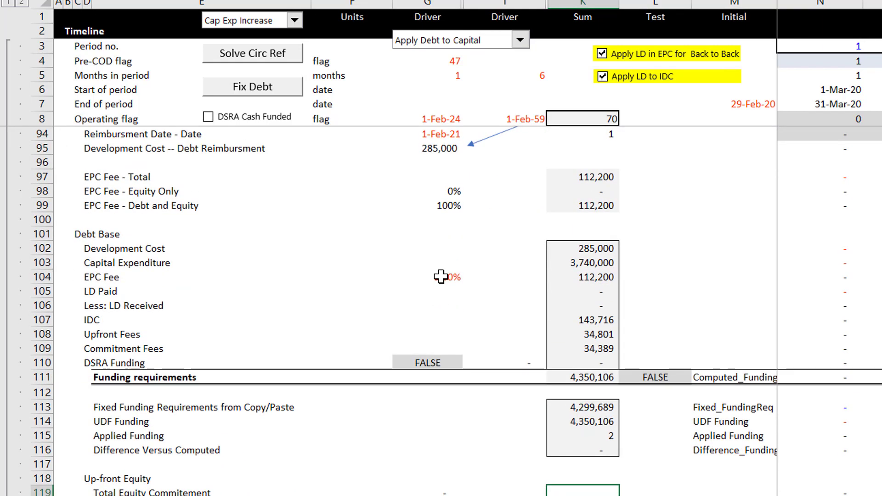
Step: Look over the sections below Up-front Equity and return to the Funding requirements and sources during construction heading
key(Page_Down)
key(Page_Down)
key(Page_Up)
key(Page_Up)
key(Page_Up)
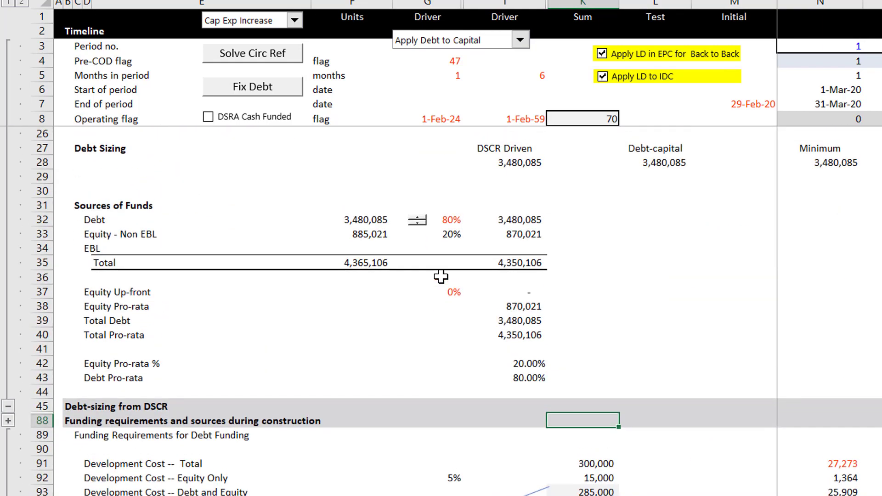
Step: Examine the Sum column from Total Equity Commitment back up to the EPC Fee - Total row
key(Page_Down)
key(Down)
key(Up)
key(Up)
key(Up)
key(Up)
key(Up)
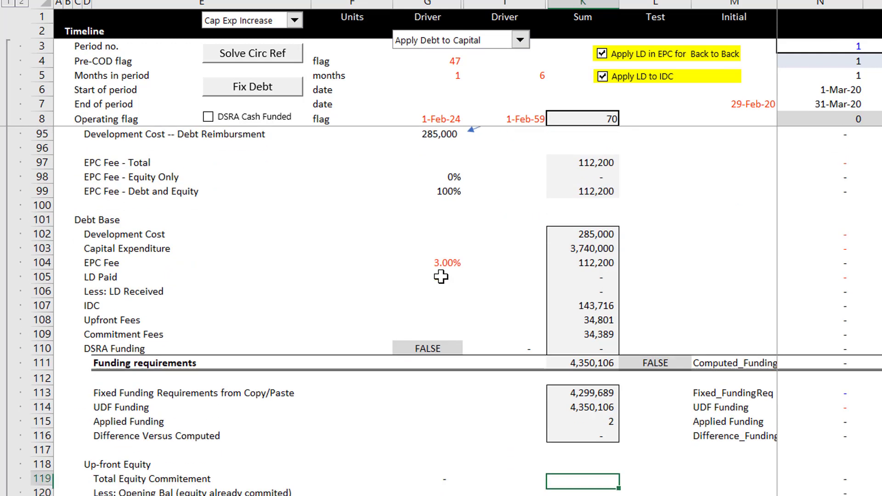
key(Up)
key(Up)
key(Up)
key(Up)
key(Up)
key(Up)
key(Up)
key(Up)
key(Up)
key(Up)
key(Up)
key(Up)
key(Up)
key(Up)
key(Up)
key(Up)
key(Up)
key(Up)
key(Up)
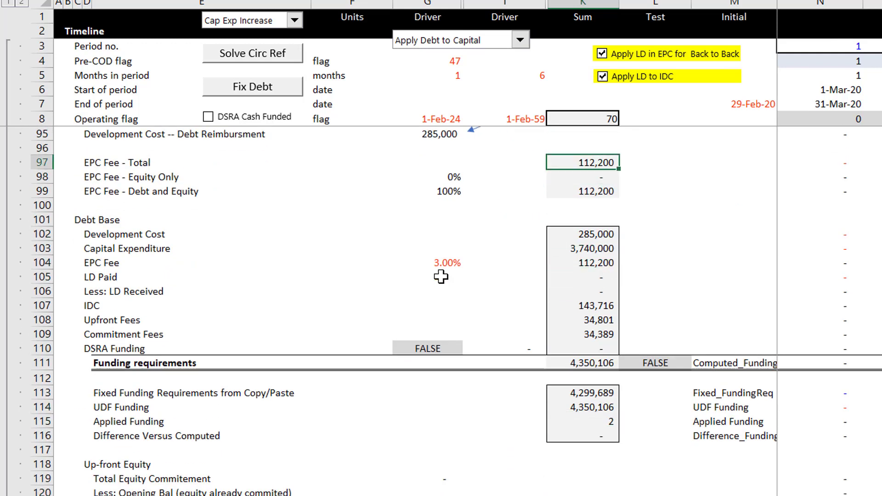
key(Down)
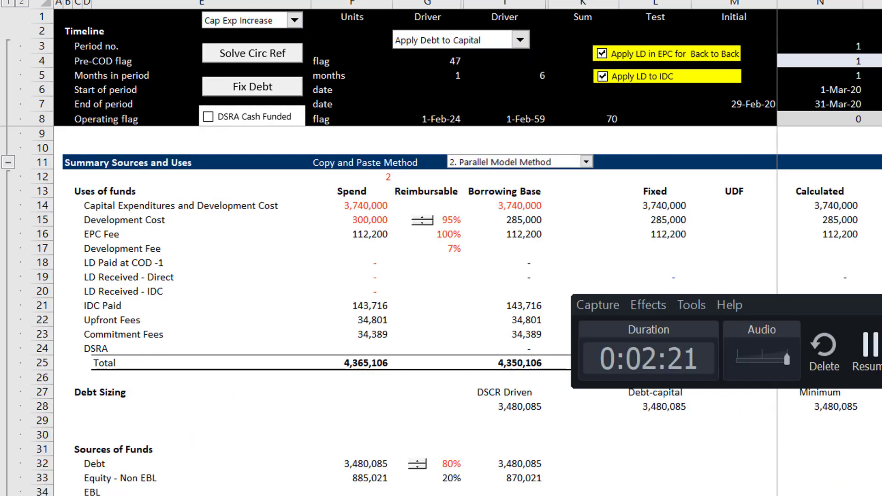
Step: Look down the Borrowing Base column of the uses of funds to the LD Received rows
key(Down)
key(Down)
key(Down)
key(Down)
key(Down)
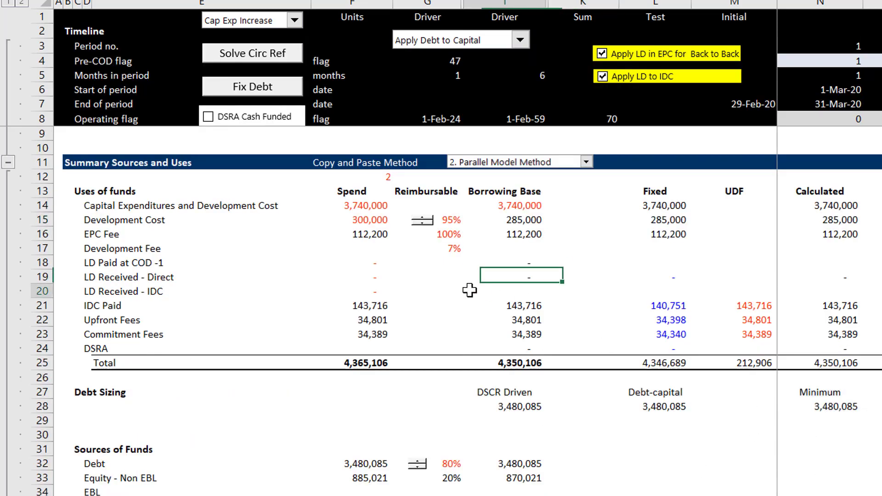
Step: Look through the Financing Model from the Debt-sizing from DSCR section down to the Equity cash flow section
key(Page_Down)
key(Down)
key(Down)
key(Down)
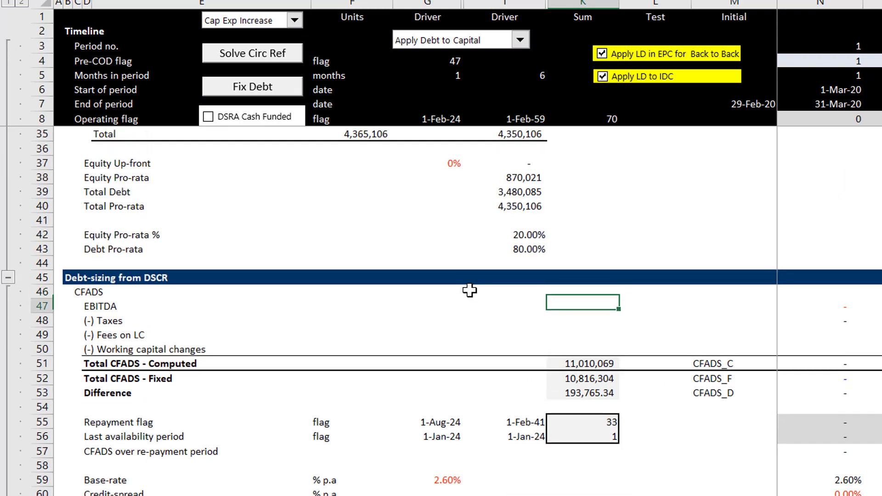
key(Page_Down)
key(Page_Down)
key(Page_Down)
key(Page_Down)
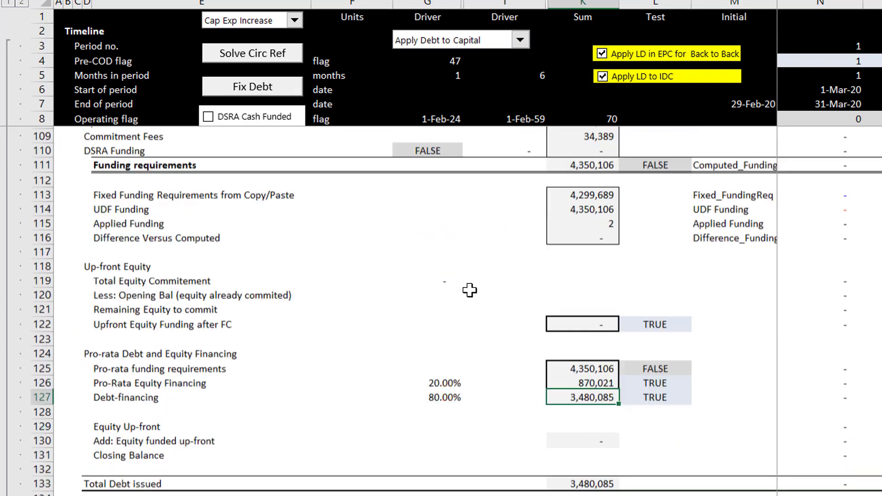
key(Page_Down)
key(Page_Down)
key(Page_Down)
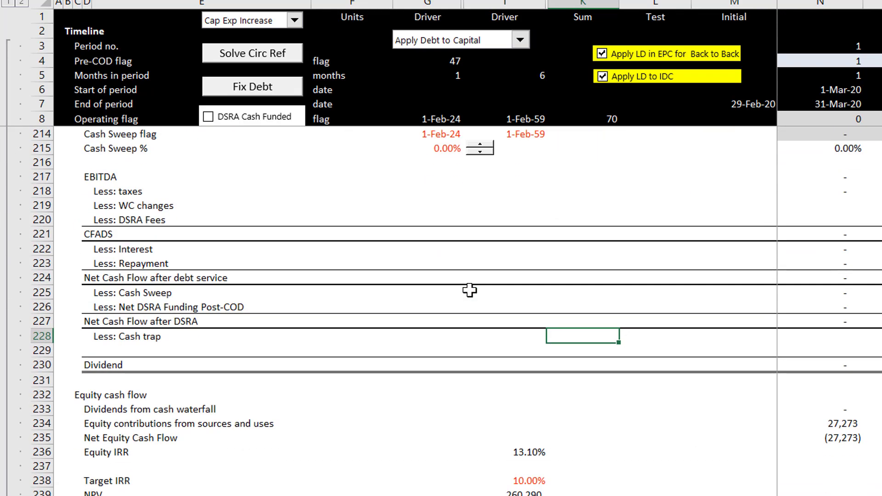
key(Page_Up)
key(Page_Up)
Step: Open the colour and formatting options form for the Financing Model sheet
key(ctrl+alt+c)
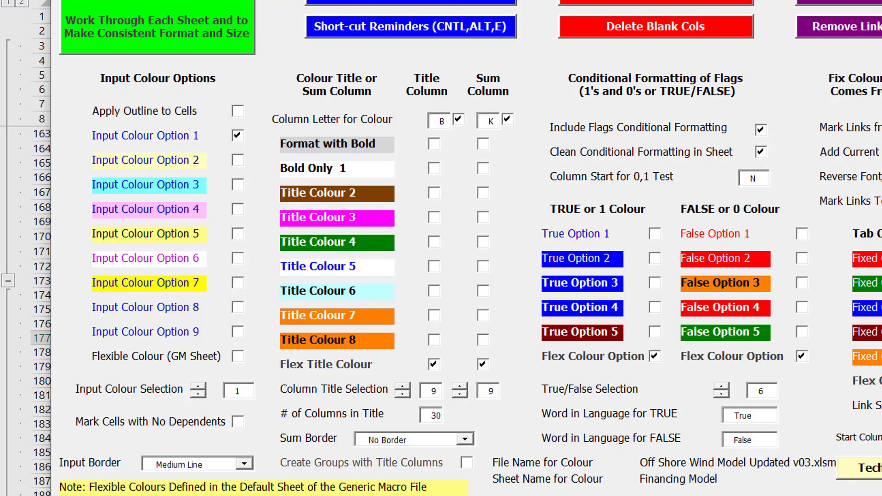
click(850, 495)
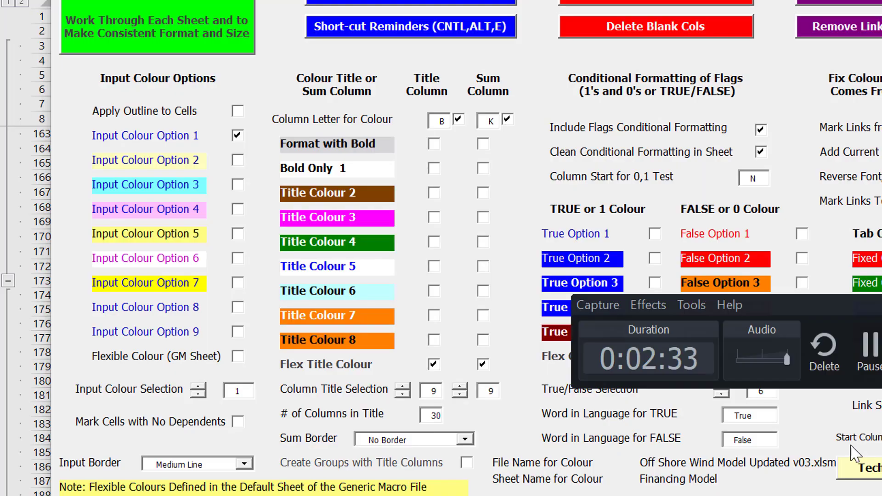
click(869, 350)
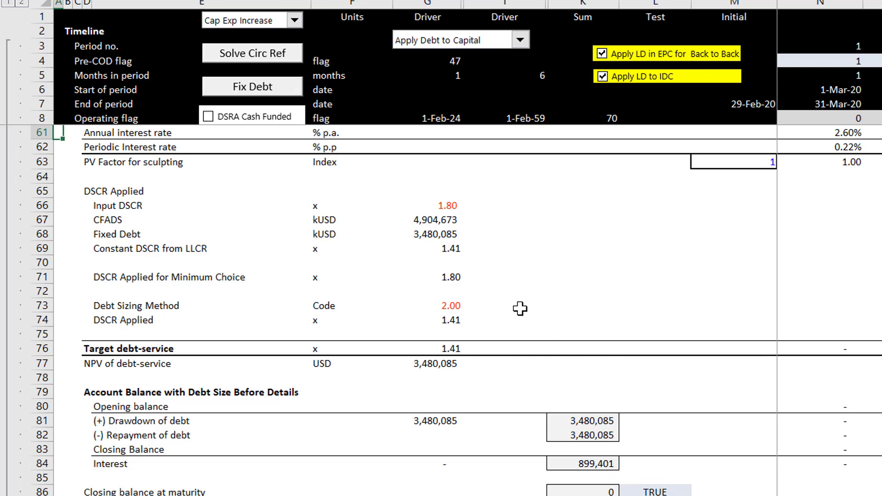
Step: Review the Debt Base rows under Funding requirements and sources during construction, ending at the LD Paid sum
click(521, 309)
key(Return)
key(Page_Down)
key(Down)
key(Down)
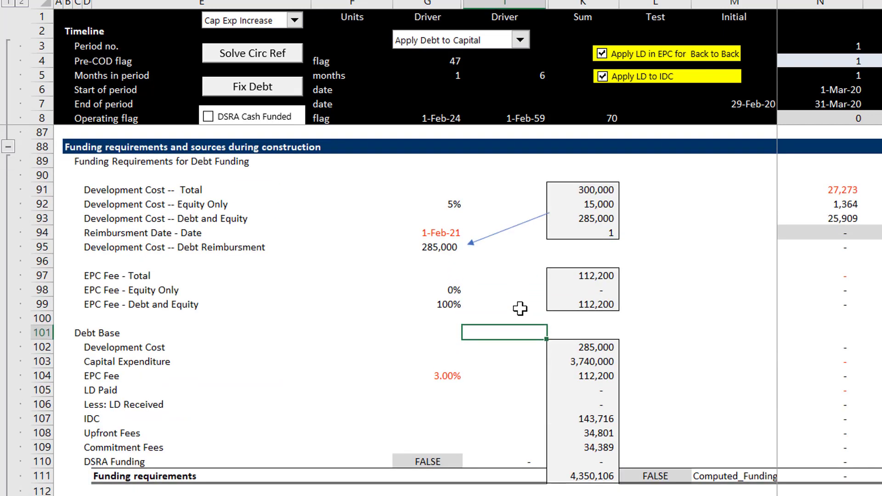
key(Right)
key(Down)
key(Down)
key(Down)
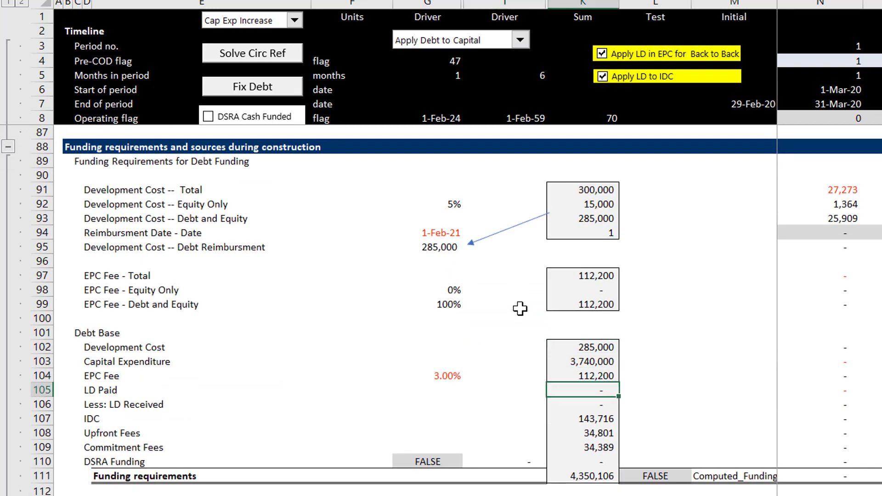
Step: Examine the Sum column between the Account Balance with Debt Size Before Details section and the Applied Funding row
key(Page_Up)
key(Page_Up)
key(Page_Down)
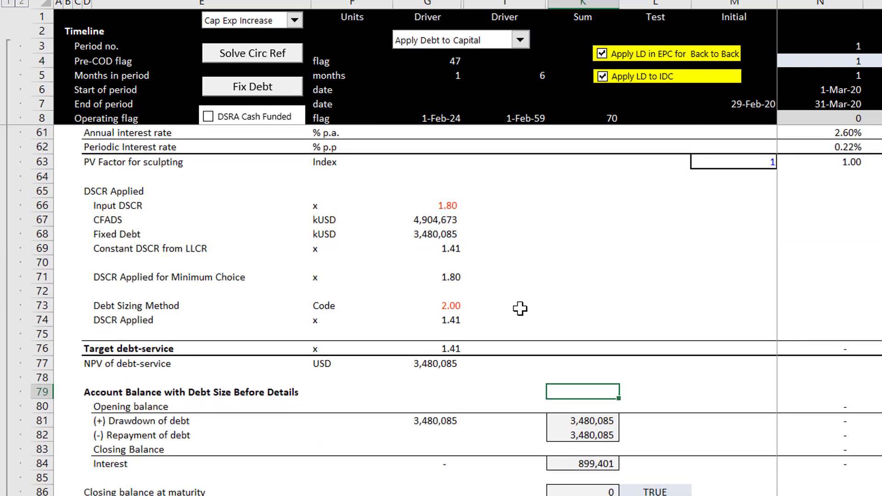
key(Page_Down)
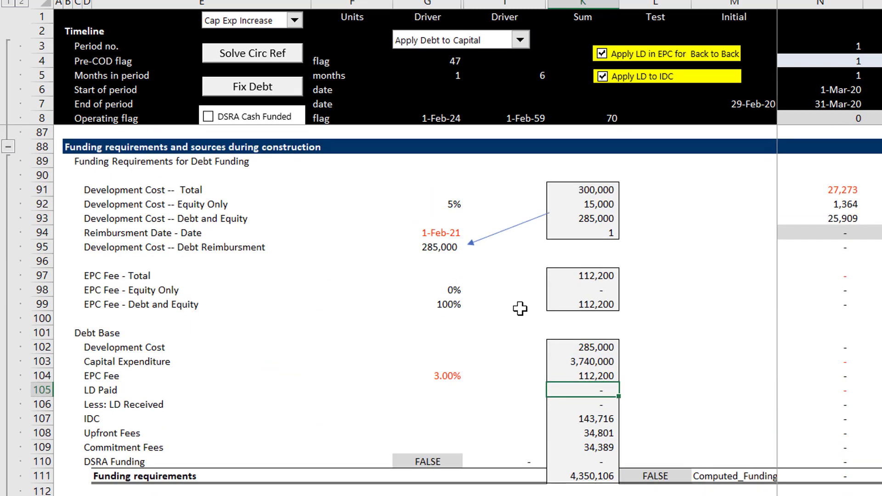
key(Up)
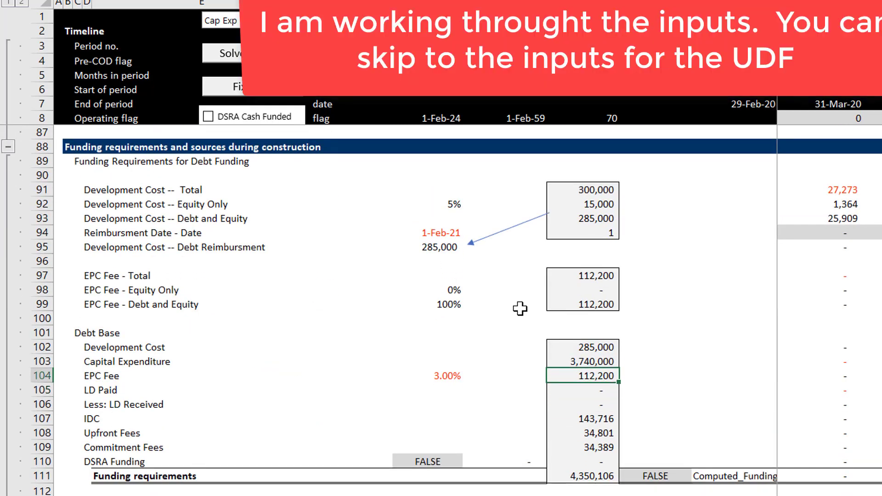
key(Down)
key(Down)
key(Down)
key(Down)
key(Down)
key(Down)
key(Down)
key(Down)
key(Down)
key(Down)
key(Down)
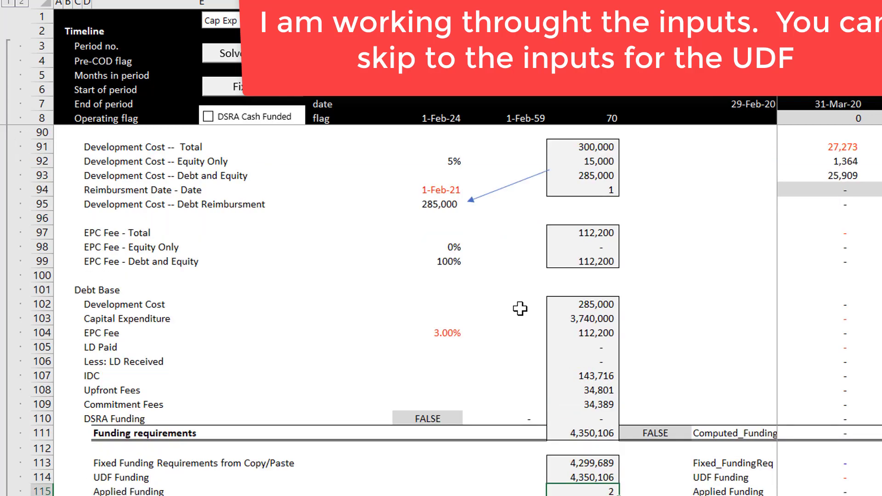
key(Up)
key(Up)
key(Page_Up)
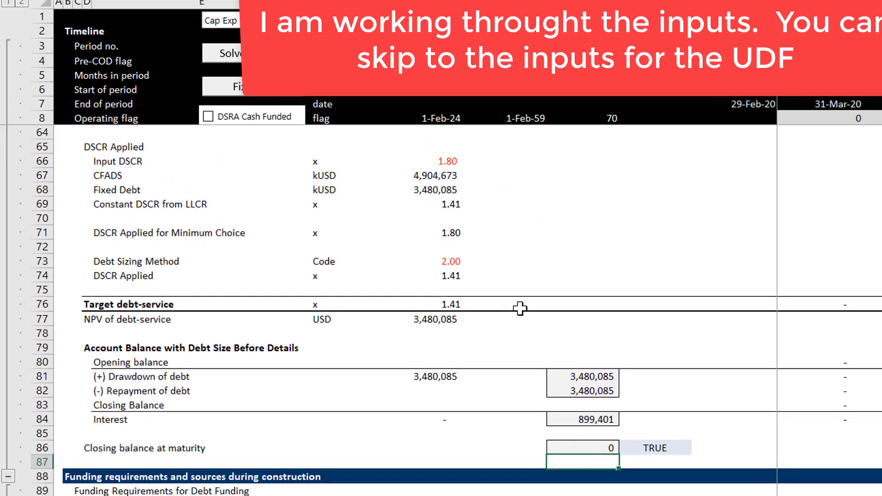
key(Page_Down)
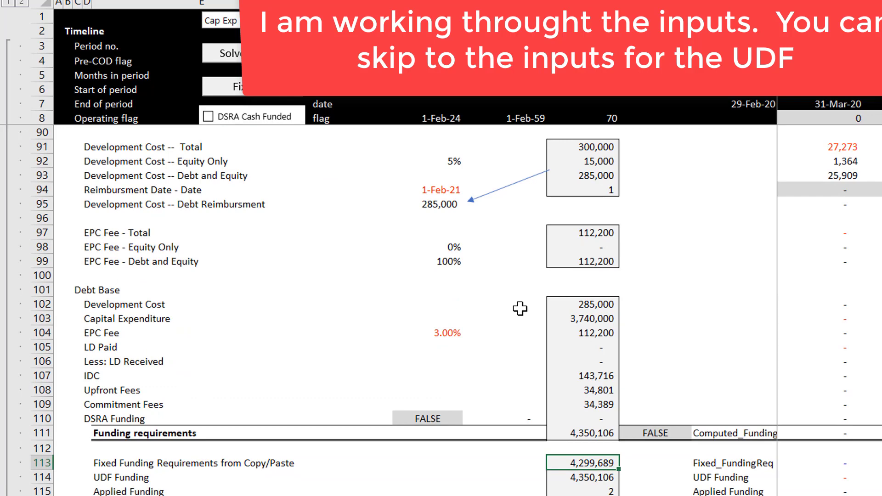
Step: Collapse the grouped rows of the Debt-sizing from DSCR section
key(Page_Up)
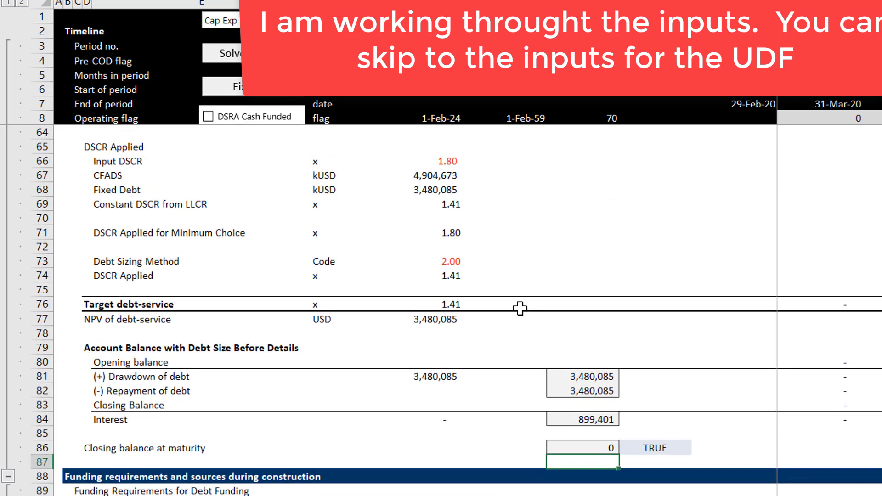
key(Page_Up)
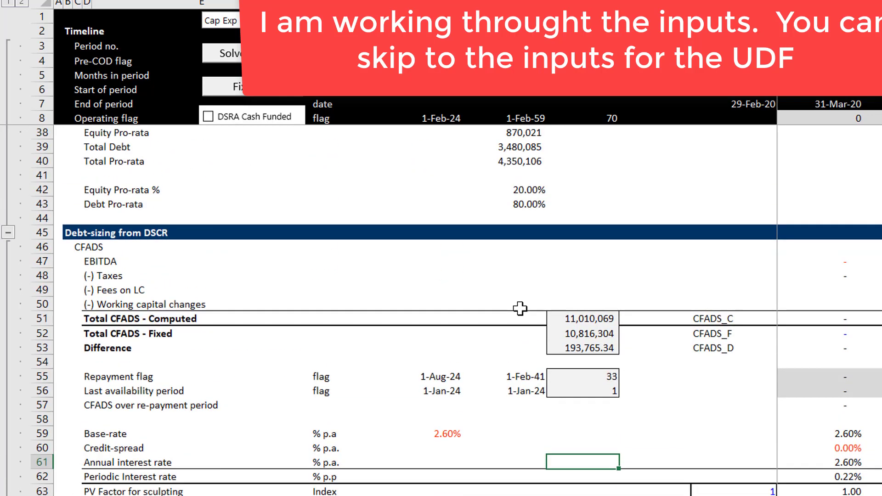
key(Page_Down)
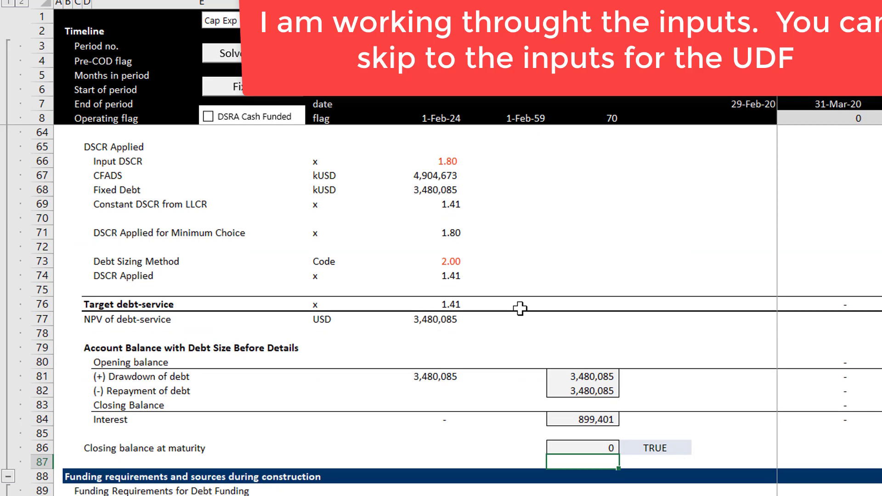
click(8, 475)
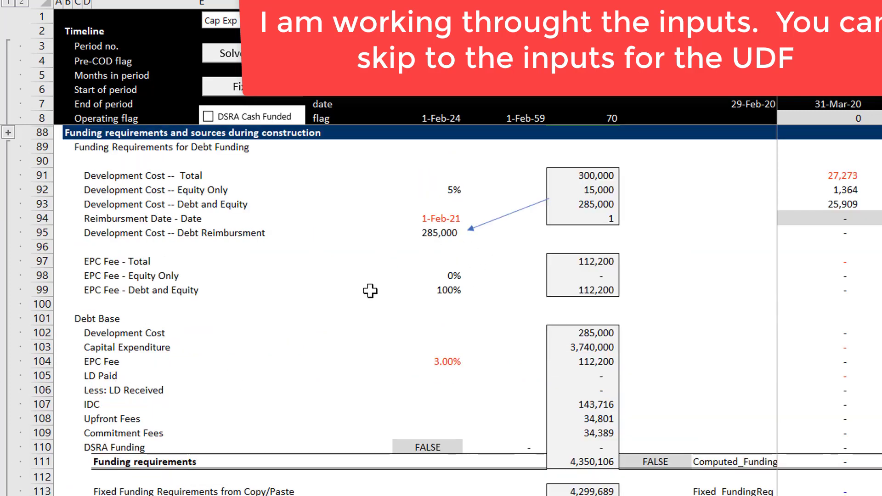
Step: Look over the Driver column from the EPC Fee rows through Funding requirements to Up-front Equity
click(362, 305)
key(Right)
key(Right)
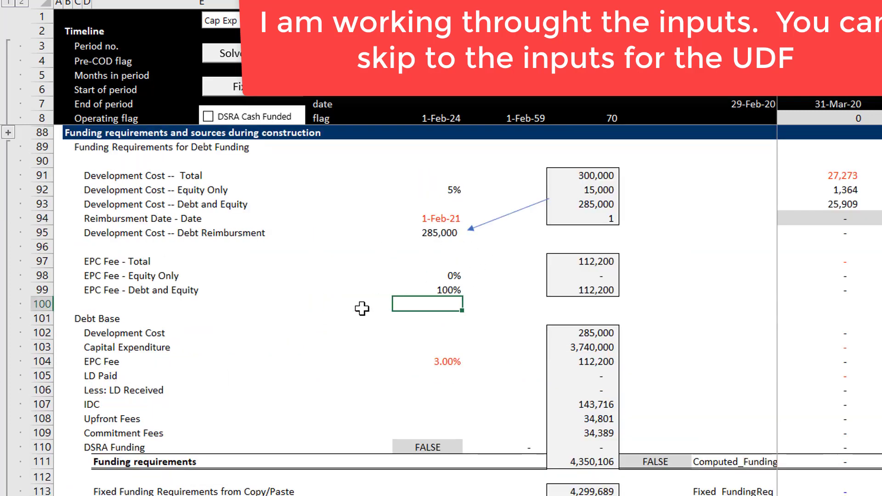
key(Down)
key(Down)
key(Down)
key(Down)
key(Down)
key(Down)
key(Down)
key(Down)
key(Down)
key(Down)
key(Down)
key(Down)
key(Down)
key(Down)
key(Down)
key(Down)
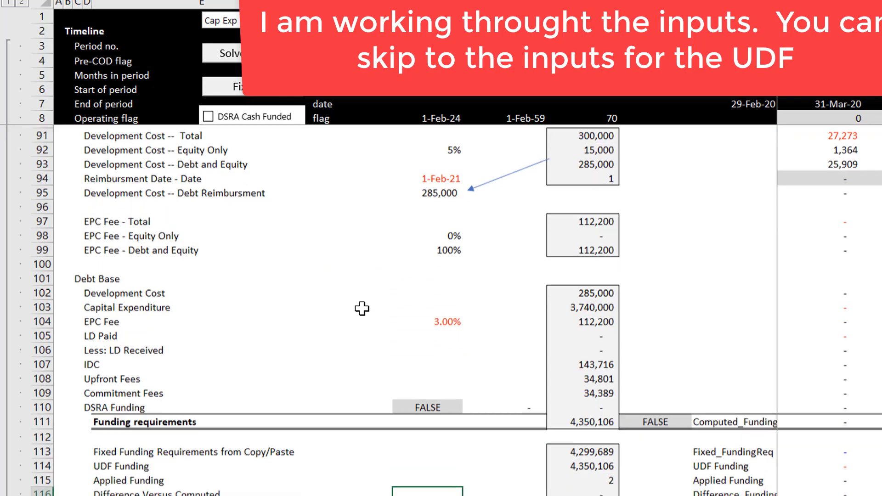
key(Down)
key(Down)
key(Down)
key(Up)
key(Up)
key(Up)
key(Up)
key(Up)
key(Up)
key(Up)
key(Up)
key(Up)
key(Up)
key(Up)
key(Up)
key(Up)
key(Up)
key(Up)
key(Up)
key(Up)
key(Up)
key(Up)
key(Up)
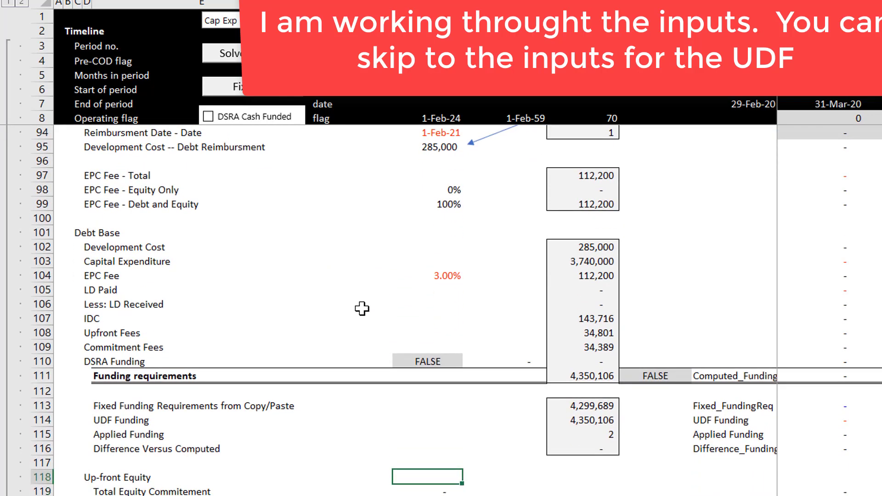
key(Down)
key(Down)
key(Down)
key(Down)
key(Down)
key(Down)
key(Down)
key(Down)
key(Down)
key(Down)
key(Down)
key(Down)
key(Down)
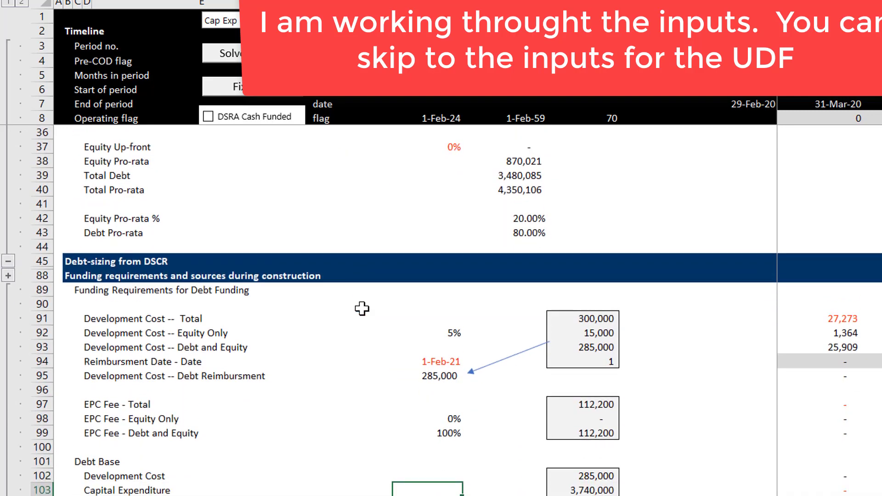
Step: Retitle the Funding Requirements for Debt Funding heading as "Items that Can Be Partially in Borrowing Base" and make it bold
key(Up)
key(Left)
key(Left)
key(Left)
key(Left)
key(Left)
key(Up)
key(Up)
key(Up)
key(Up)
key(Up)
key(Up)
key(Up)
key(Up)
key(Up)
key(Up)
key(Up)
key(Up)
key(Up)
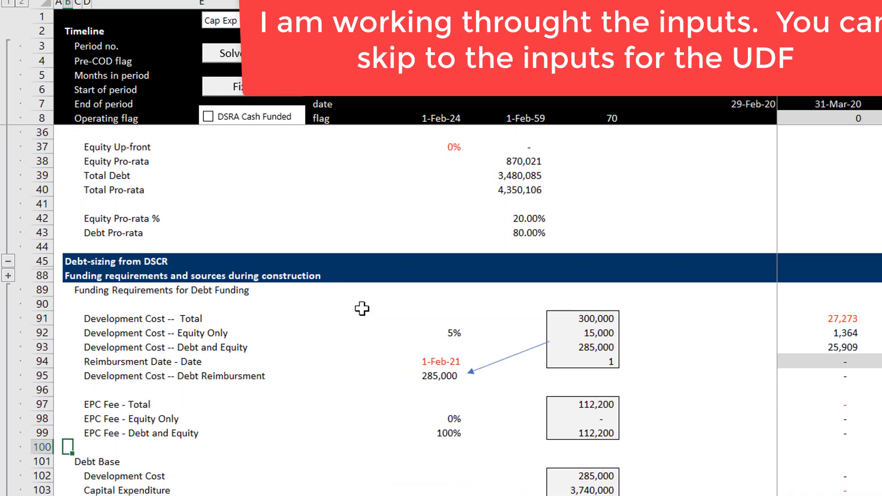
key(Down)
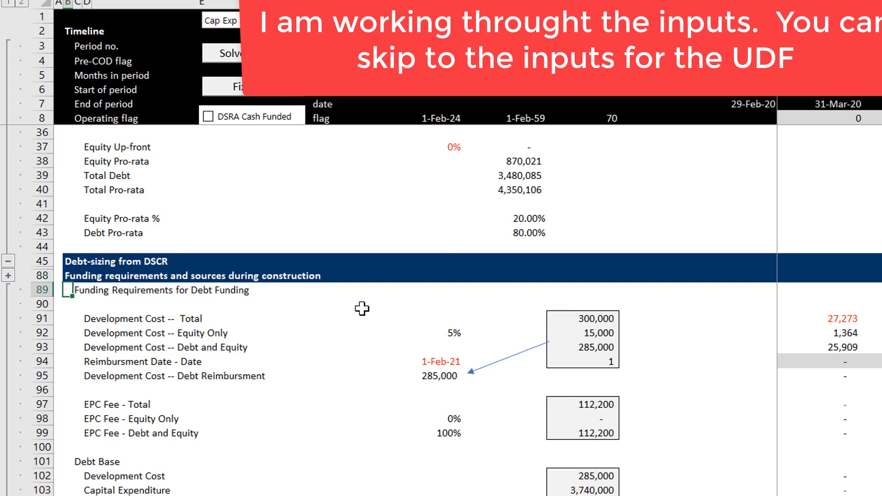
key(Right)
key(Left)
key(Right)
text(Ite)
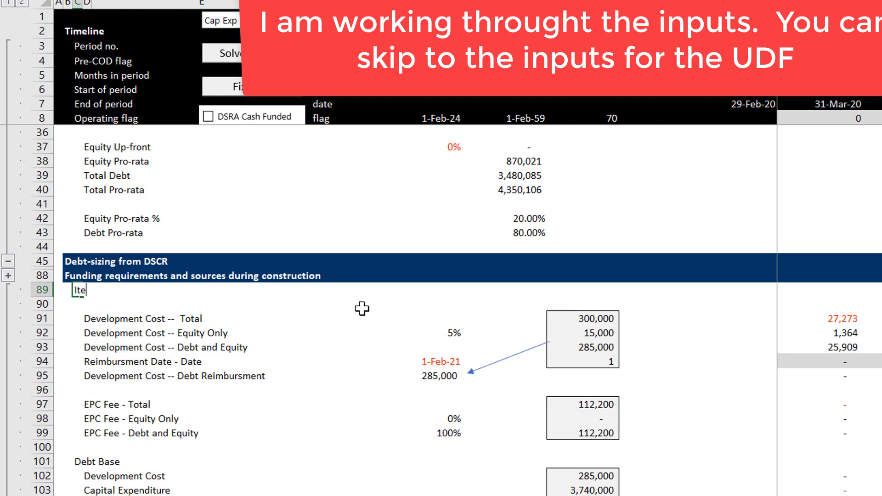
text(ms that Can Be Pa)
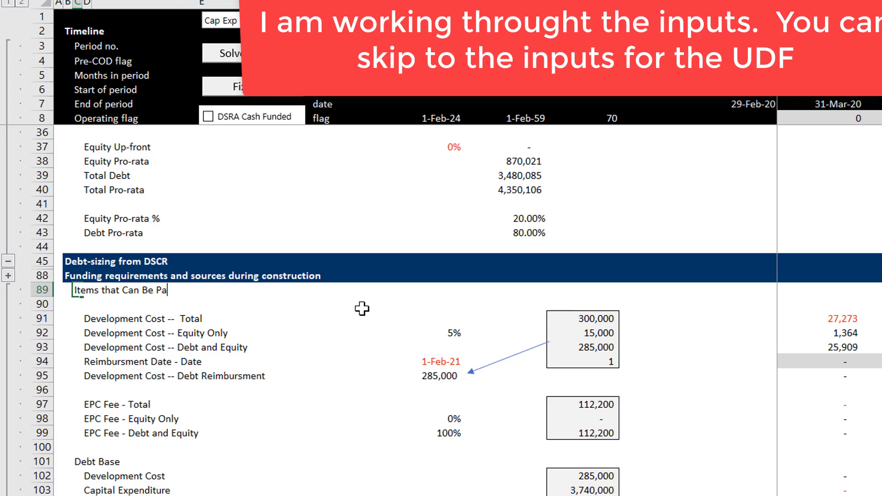
text(rtially in Borrowin)
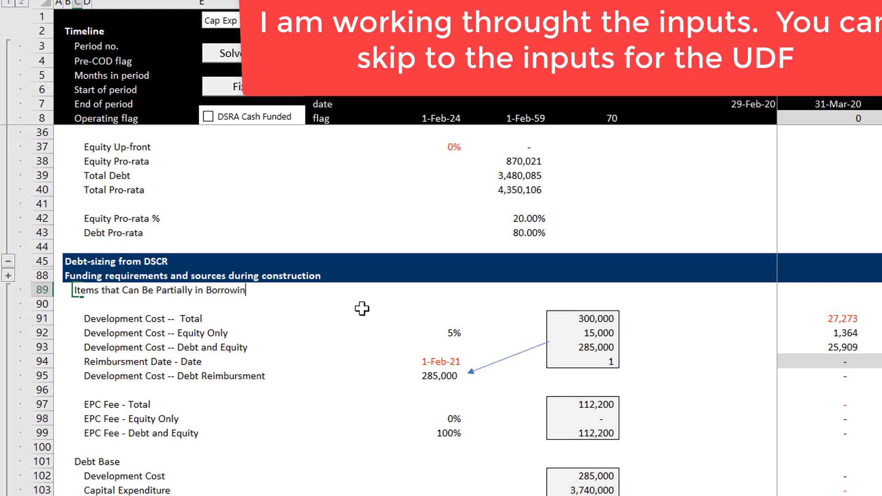
text(g Base)
key(Return)
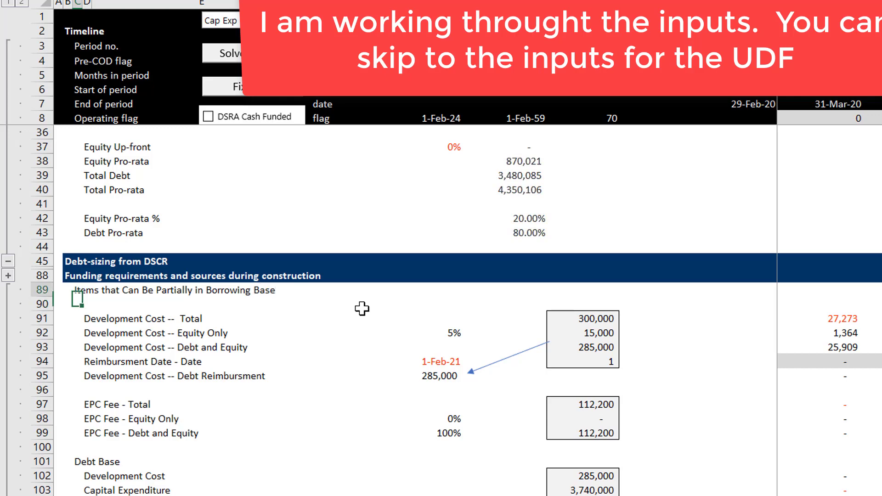
key(Up)
key(ctrl+b)
Step: Insert five blank rows between the EPC Fee - Debt and Equity row and the Debt Base heading
key(Down)
key(Down)
key(Down)
key(Down)
key(Down)
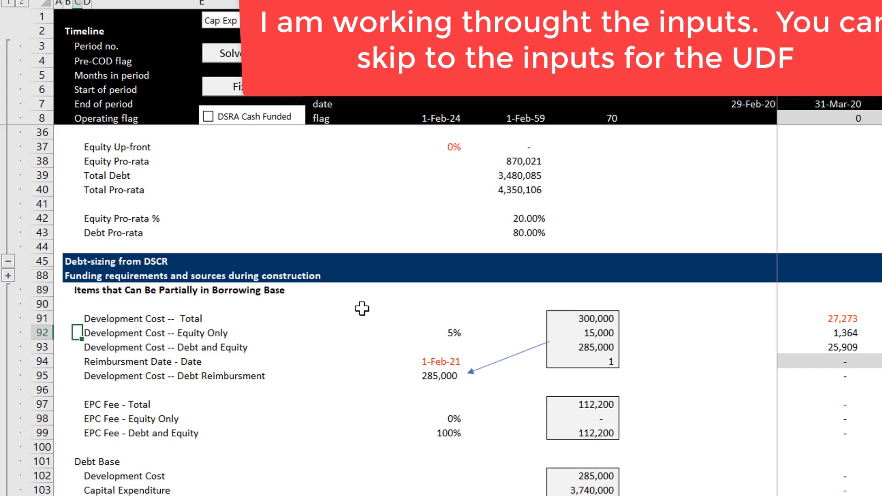
key(Down)
key(Down)
key(Down)
key(Down)
key(Down)
key(Down)
key(Down)
key(Down)
key(Down)
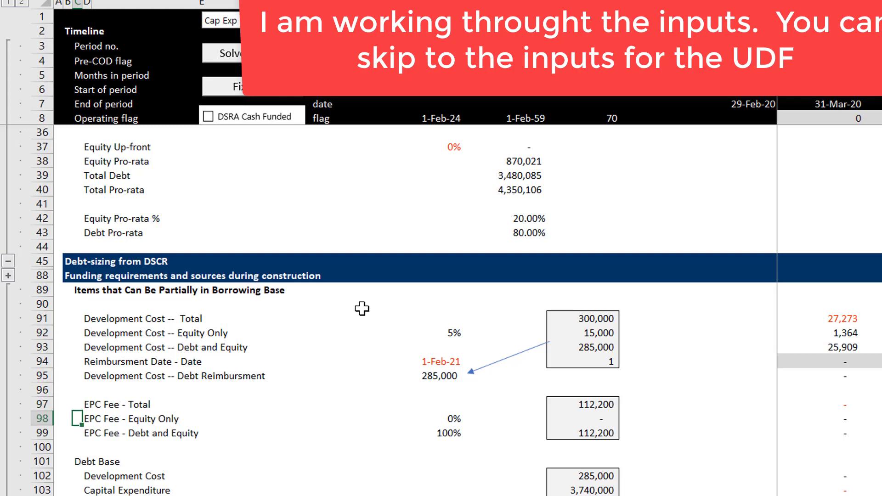
key(Down)
key(Down)
key(Down)
key(Down)
key(Down)
key(Down)
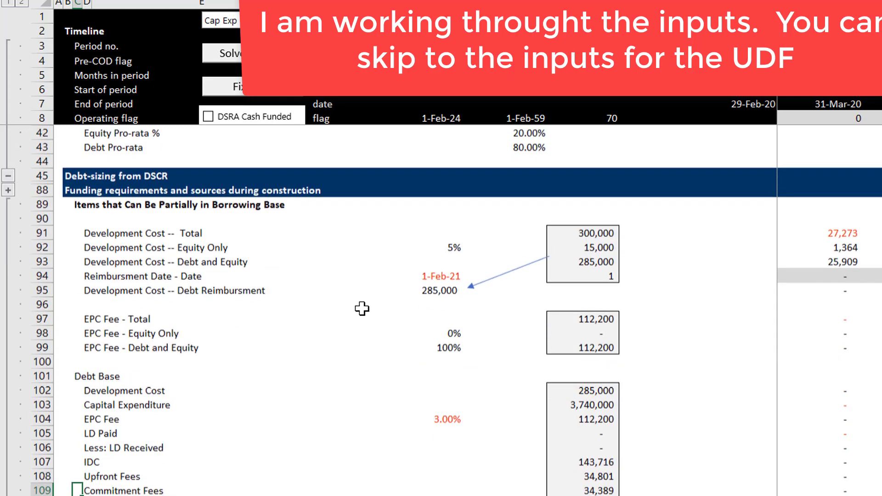
key(Up)
key(Up)
key(Up)
key(Up)
key(Up)
key(Up)
key(Up)
key(Up)
key(Up)
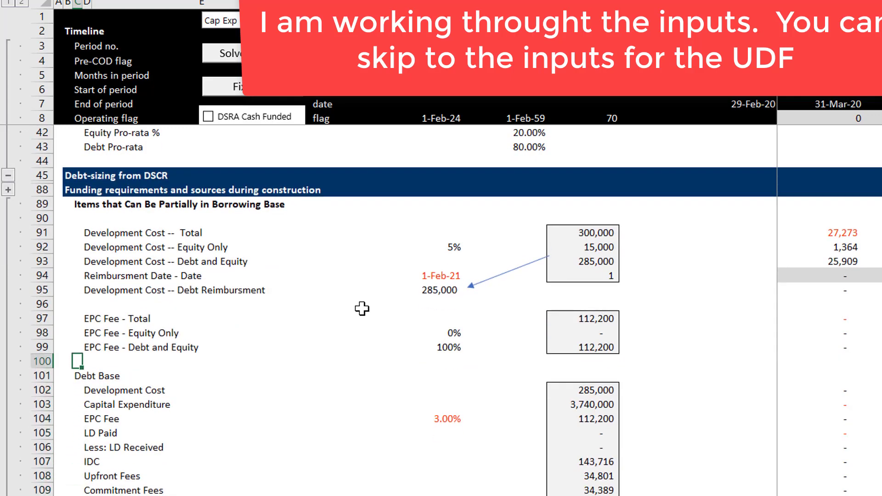
key(Down)
key(shift+space)
key(shift+Down)
key(shift+Down)
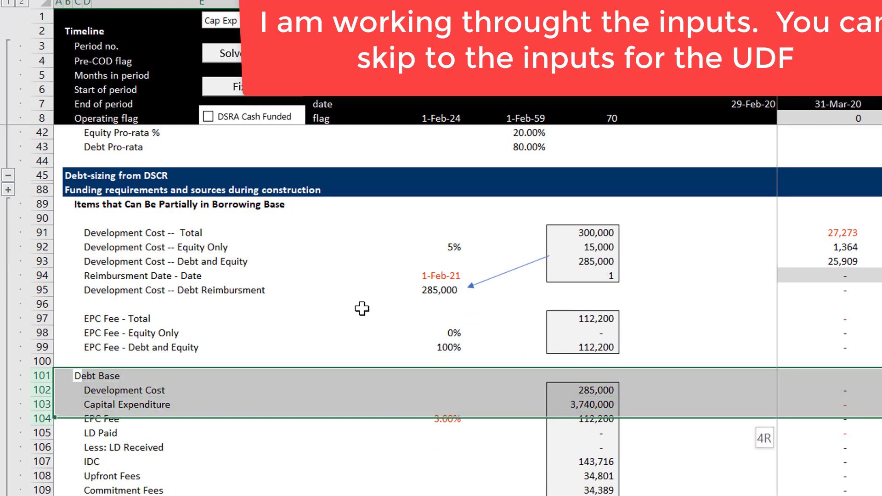
key(shift+Down)
key(shift+Down)
key(ctrl+shift+plus)
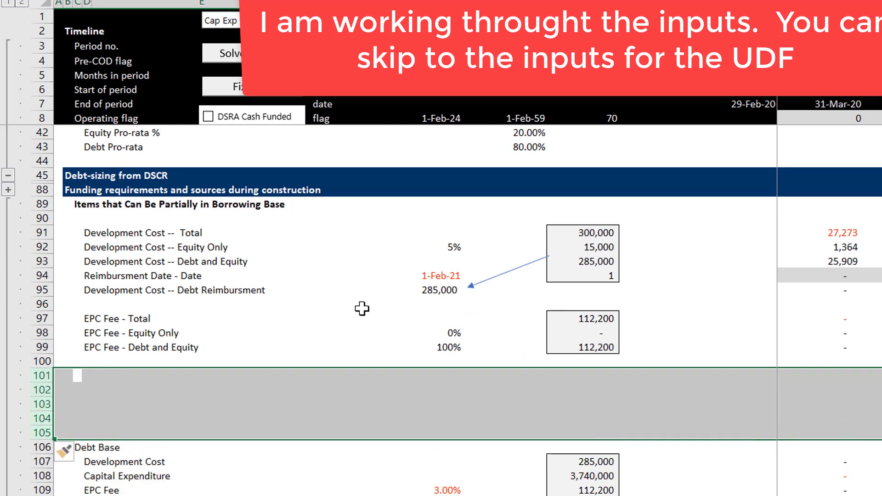
key(Right)
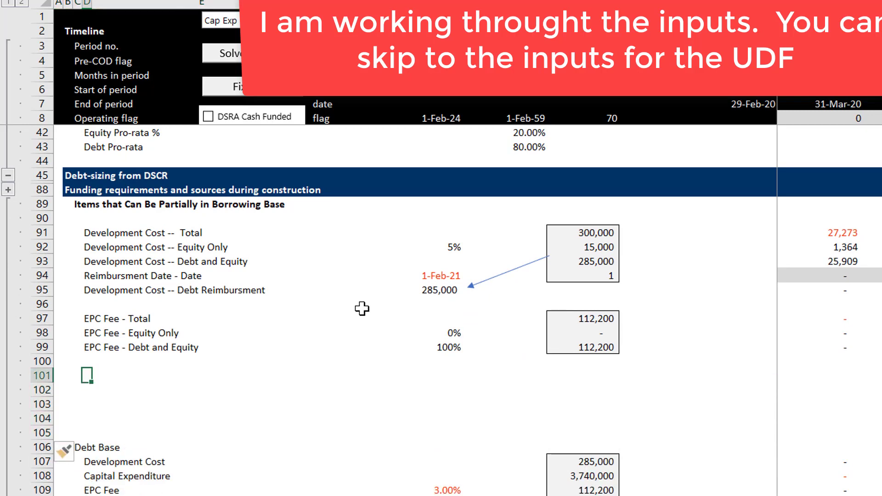
Step: Enter the label "Development Fee Total" in row 101, below the EPC Fee block
text(Dev)
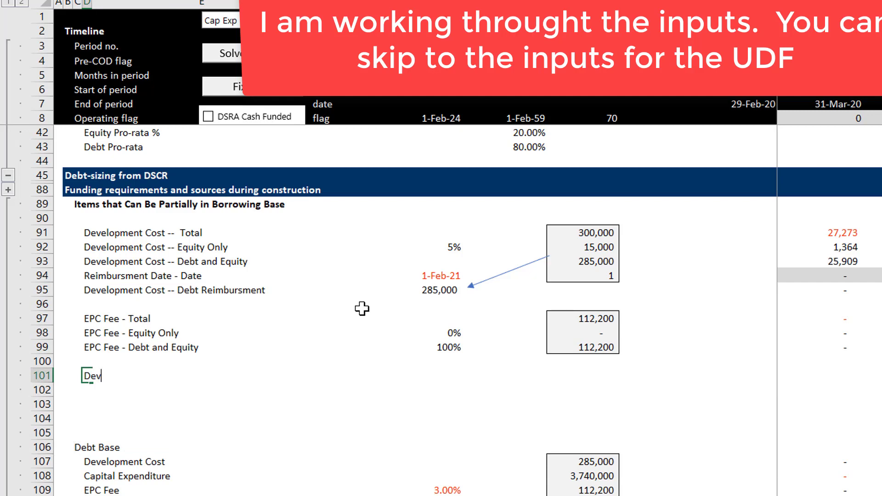
text(elopment Fee )
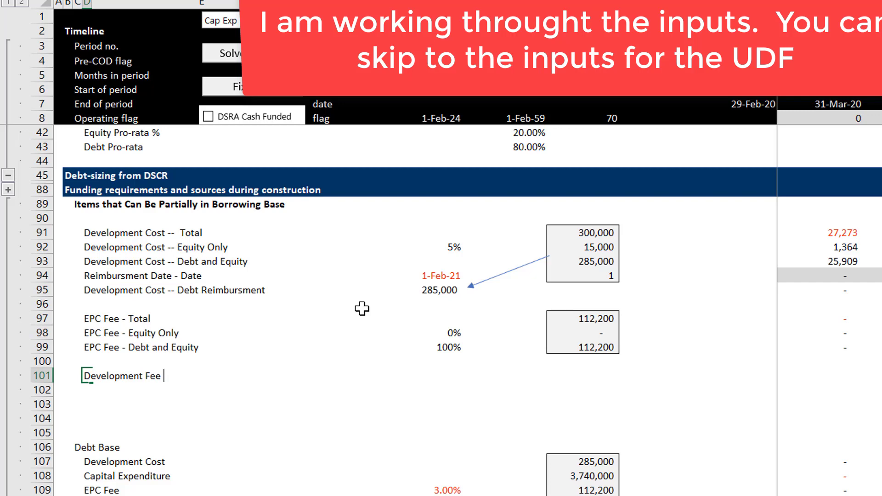
text(Total)
key(Right)
key(Right)
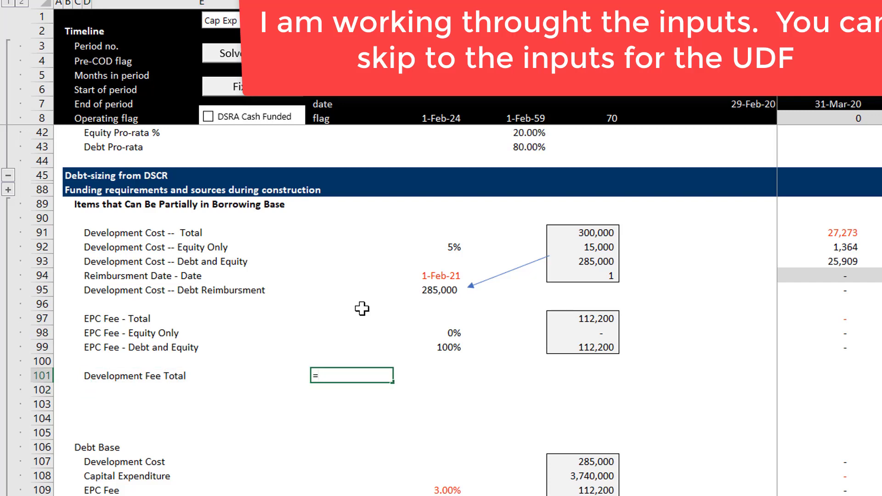
key(Escape)
key(Left)
key(Left)
Step: Change the row 101 label to "Development Fee from Percent"
key(F2)
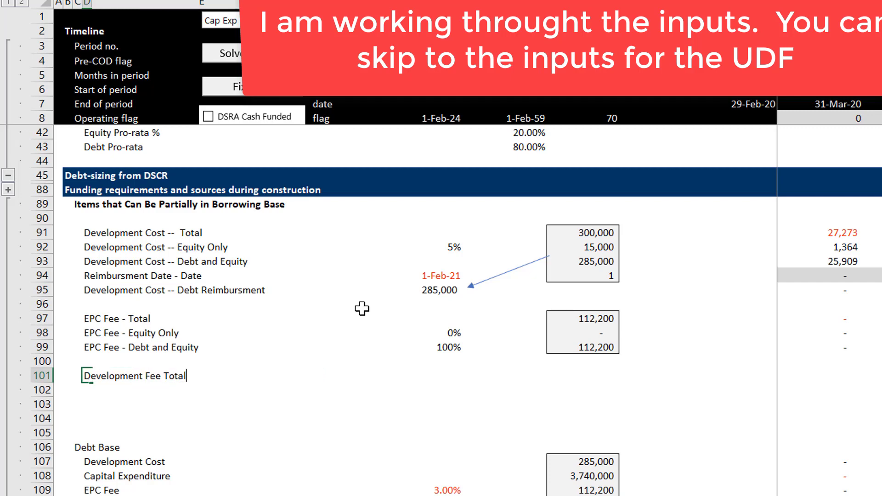
key(BackSpace)
key(BackSpace)
key(BackSpace)
text(from Percent)
key(Return)
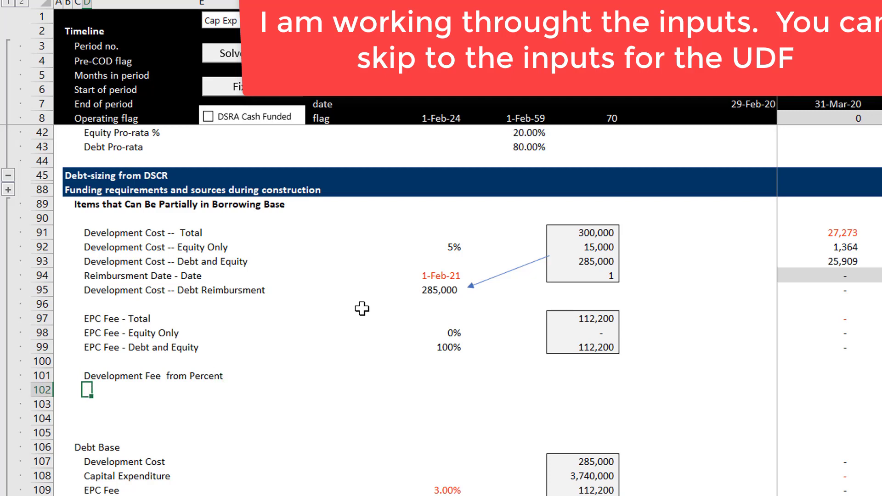
Step: Enter the label "Development Fee from Multiple" in row 102
text(Developme)
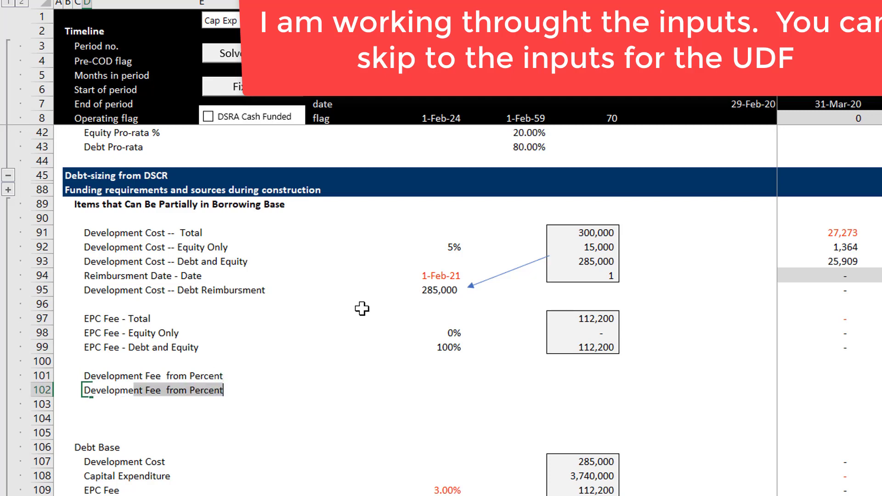
text(nt Fee  fro)
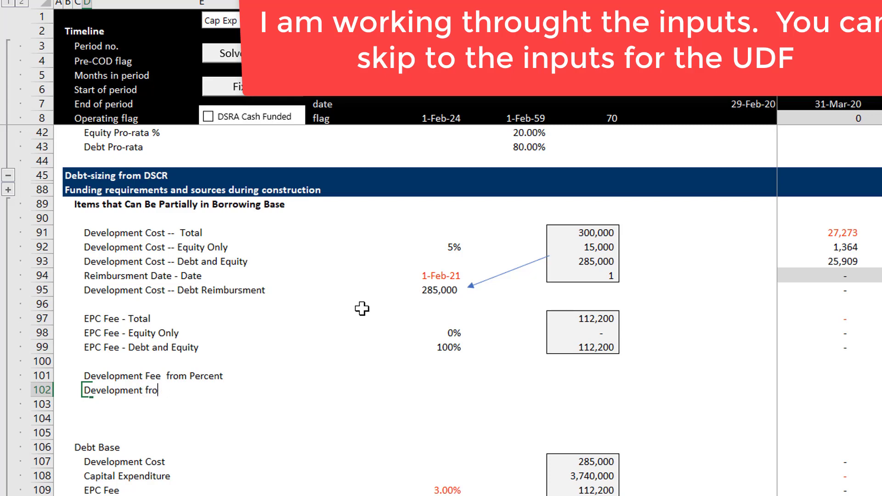
key(BackSpace)
key(BackSpace)
key(BackSpace)
key(BackSpace)
text(Fee )
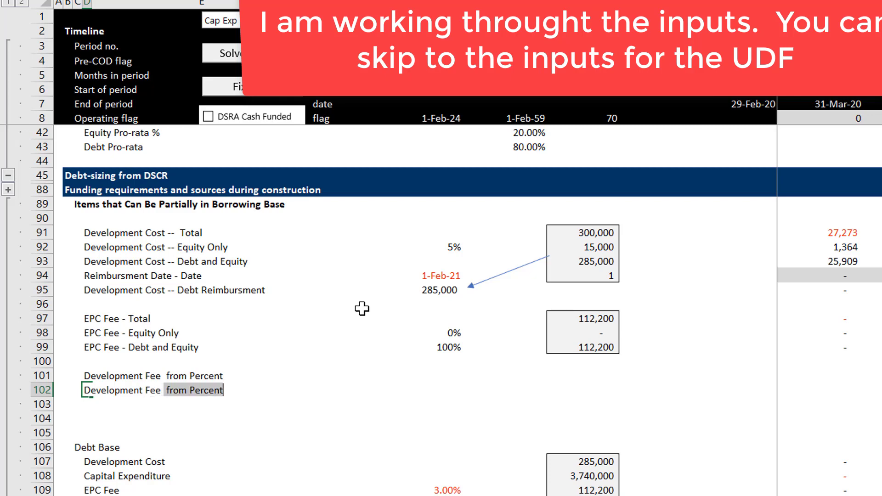
text(from)
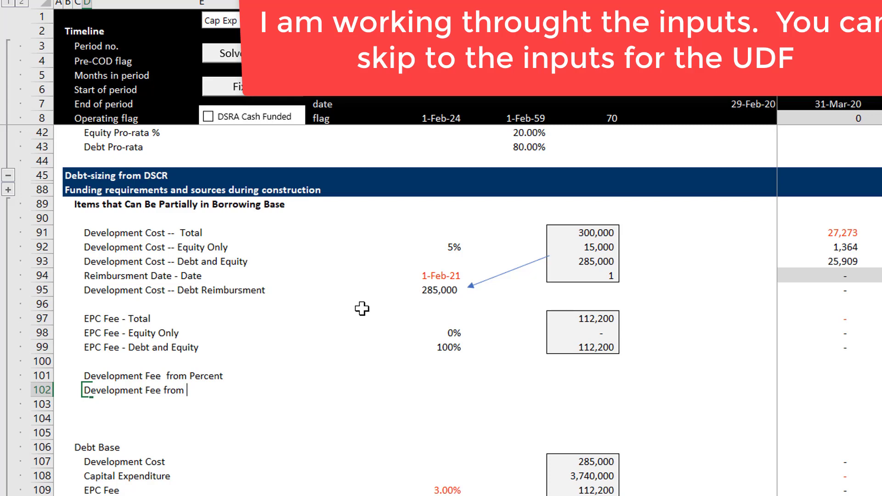
text( Mu)
key(Down)
key(Down)
key(Down)
Step: Enter the label "Development Fee Applied" in row 103
key(Up)
key(Up)
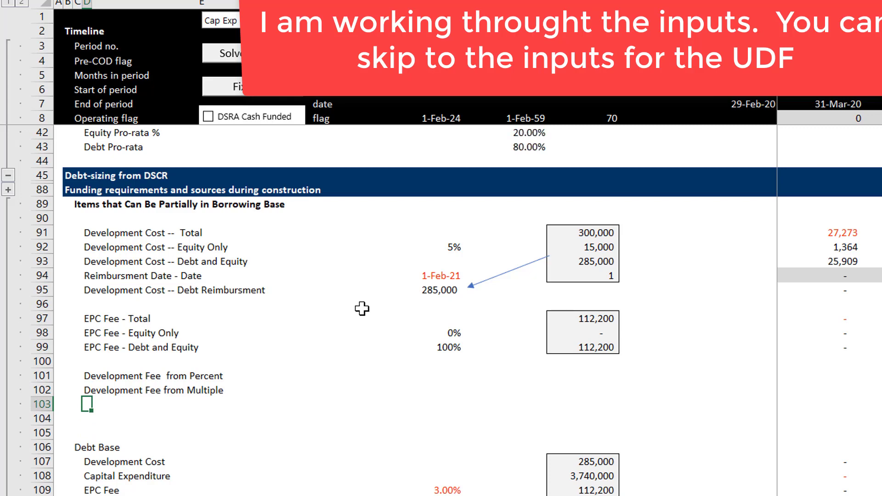
text(Development Fee App)
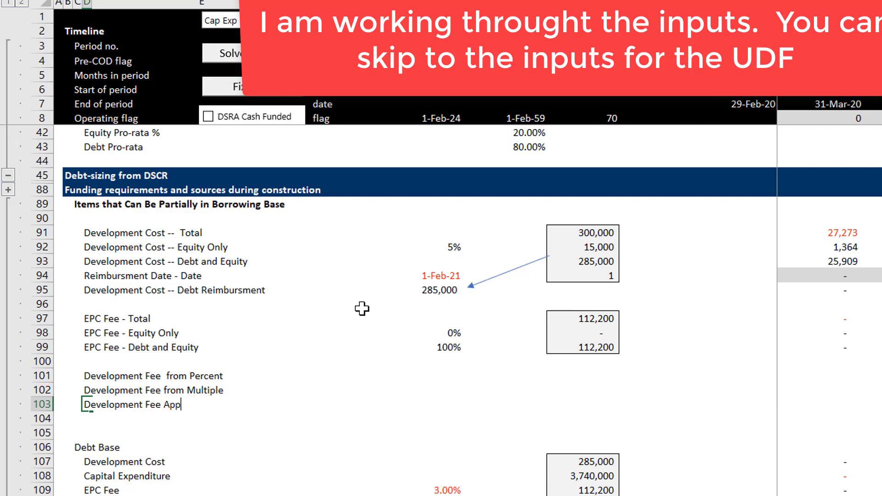
text(lied)
key(Return)
Step: Link the Driver cell of Development Fee from Percent to the Development Fee Percentage input under Capital Expenditures on the Operating Inputs sheet
key(Up)
key(Up)
key(Up)
key(Down)
key(Right)
key(Right)
key(Right)
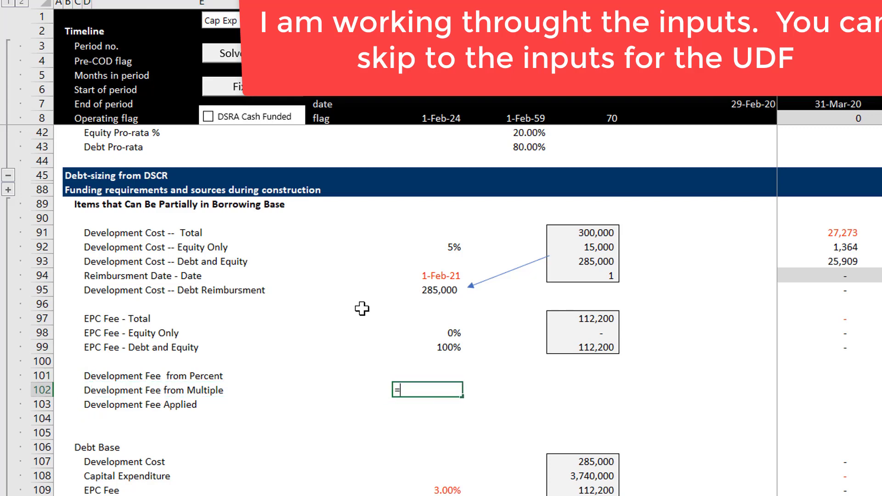
key(Up)
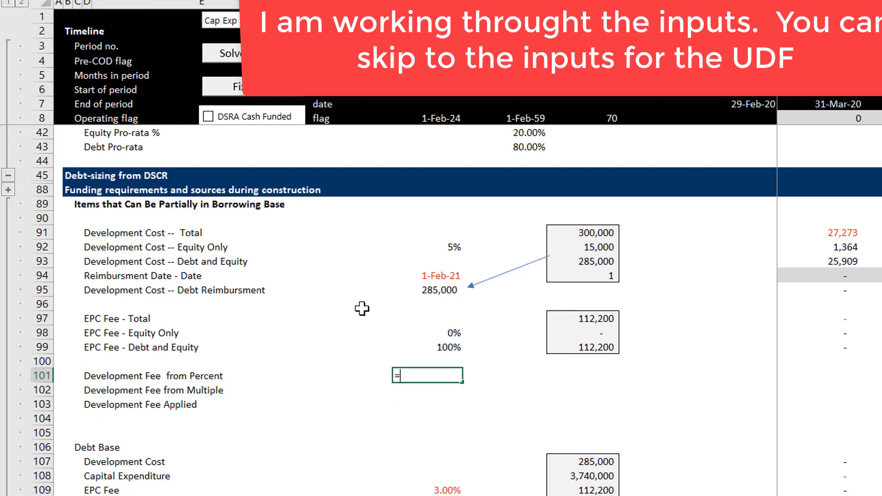
text(=)
key(ctrl+Page_Up)
key(ctrl+Page_Up)
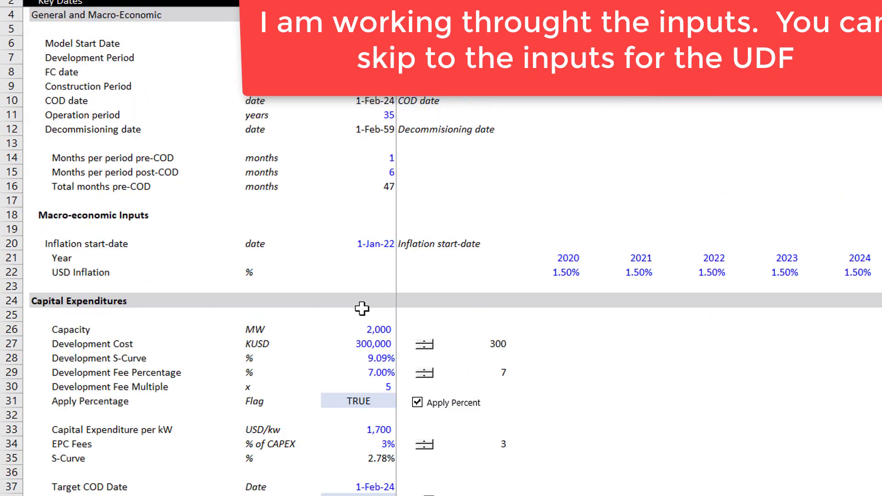
click(334, 360)
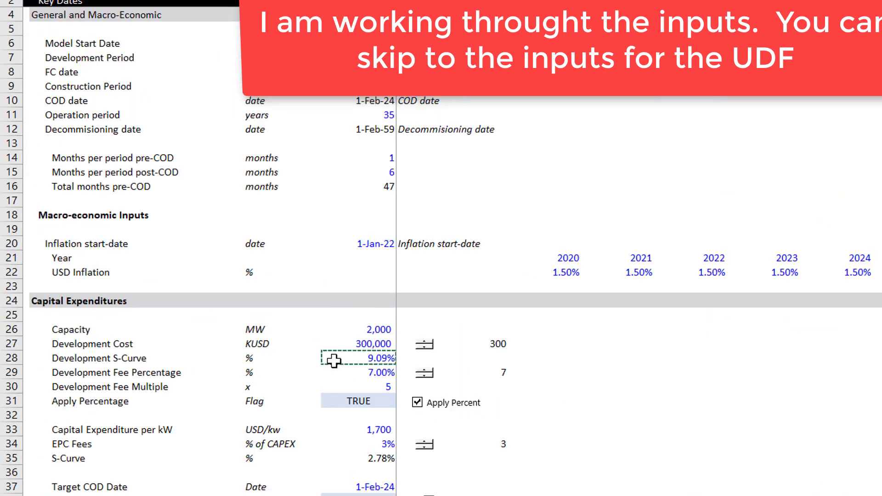
key(Down)
key(Down)
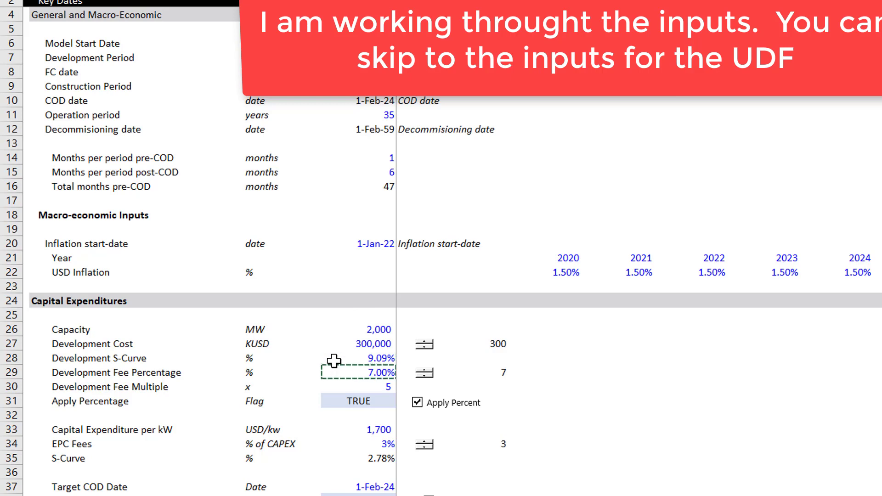
key(Up)
key(Down)
key(Down)
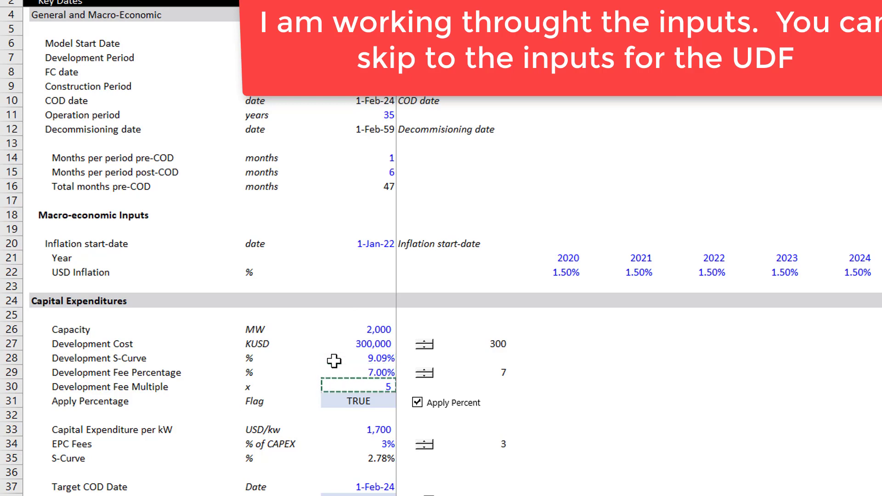
key(Down)
key(Down)
key(Down)
key(Down)
key(Down)
key(Down)
key(Down)
key(Down)
key(Down)
key(Down)
key(Up)
key(Up)
key(Up)
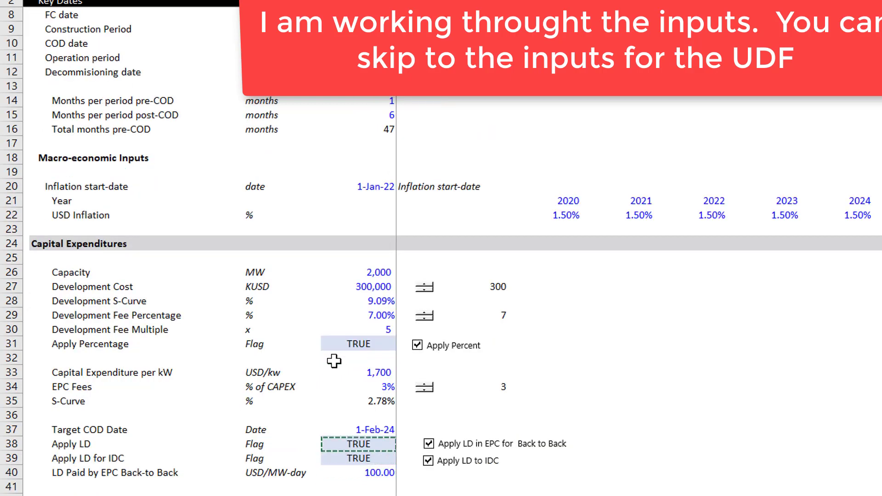
key(Up)
key(Up)
key(Up)
key(Up)
key(Up)
key(Up)
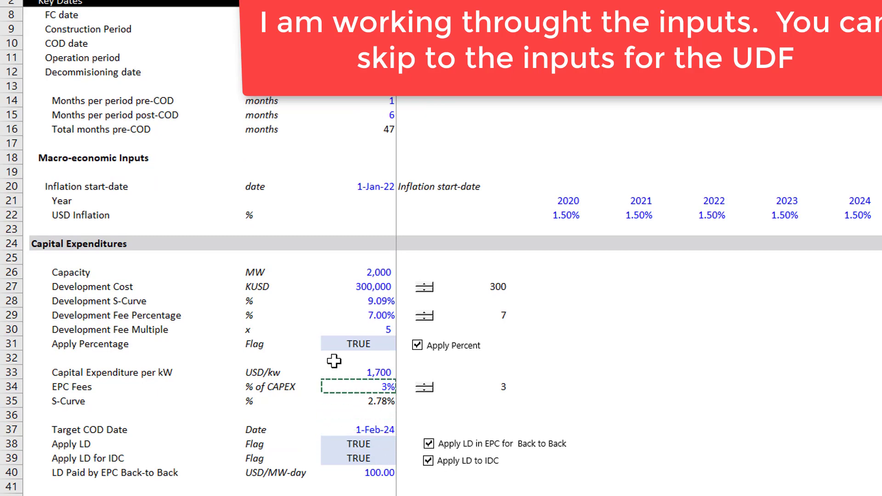
key(Up)
key(Up)
key(Up)
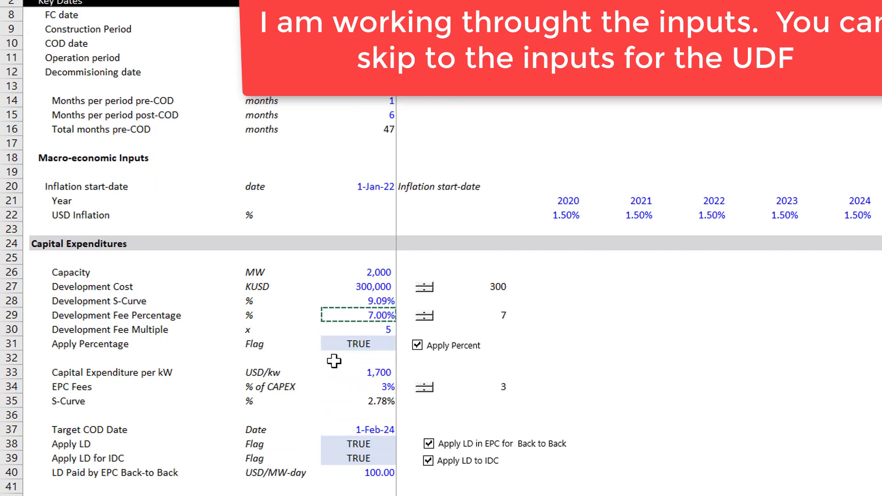
key(Return)
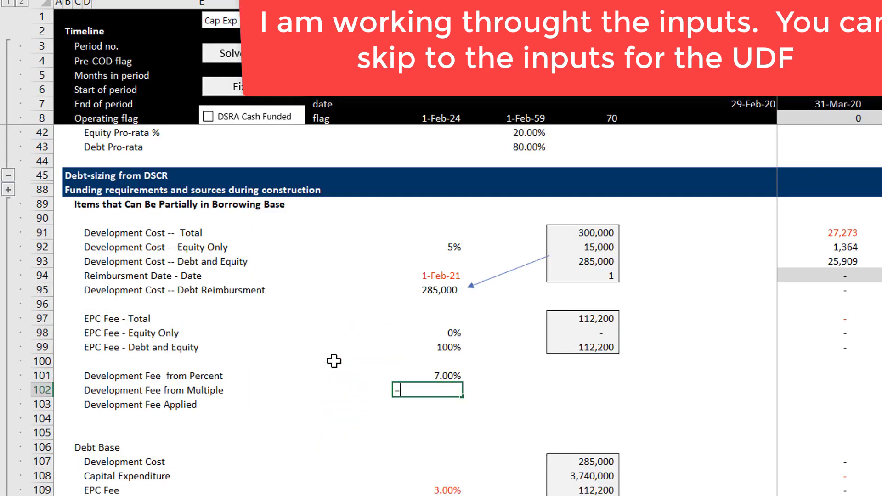
Step: Link the Driver cell of Development Fee from Multiple to the Development Fee Multiple input on the Operating Inputs sheet
text(=)
key(ctrl+Page_Down)
key(ctrl+Page_Down)
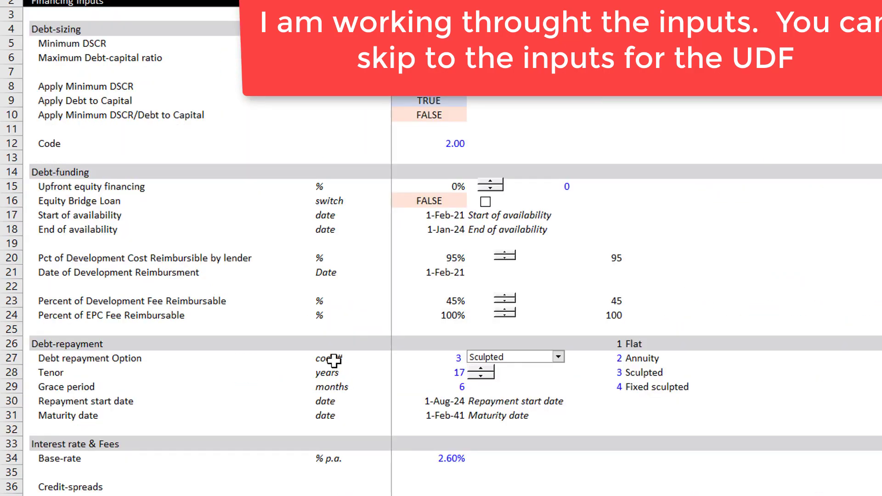
key(ctrl+Page_Up)
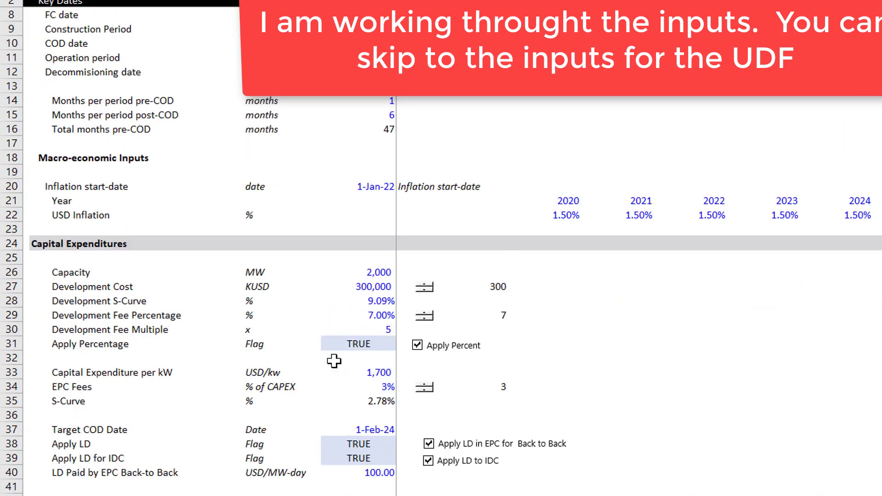
click(359, 329)
key(ctrl+Page_Up)
key(Return)
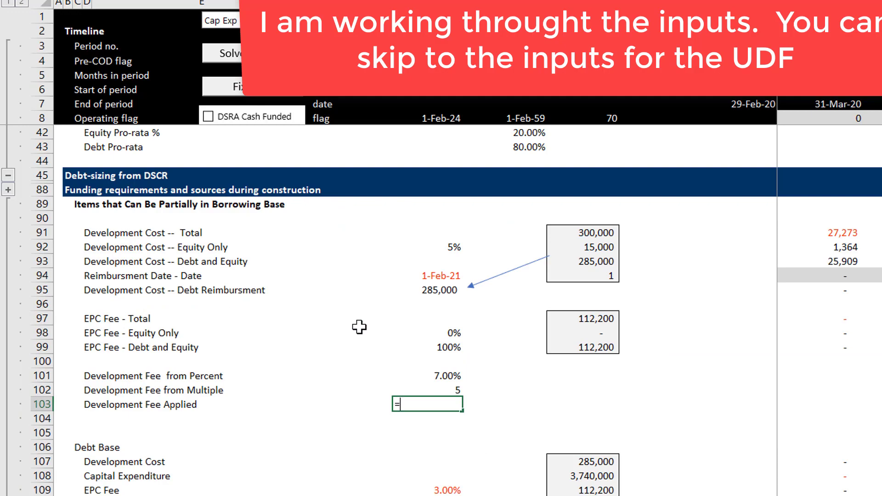
Step: Link the Driver cell of Development Fee Applied to the Apply Percentage flag on the Operating Inputs sheet
text(=)
key(ctrl+Page_Up)
key(ctrl+Page_Up)
key(ctrl+Page_Up)
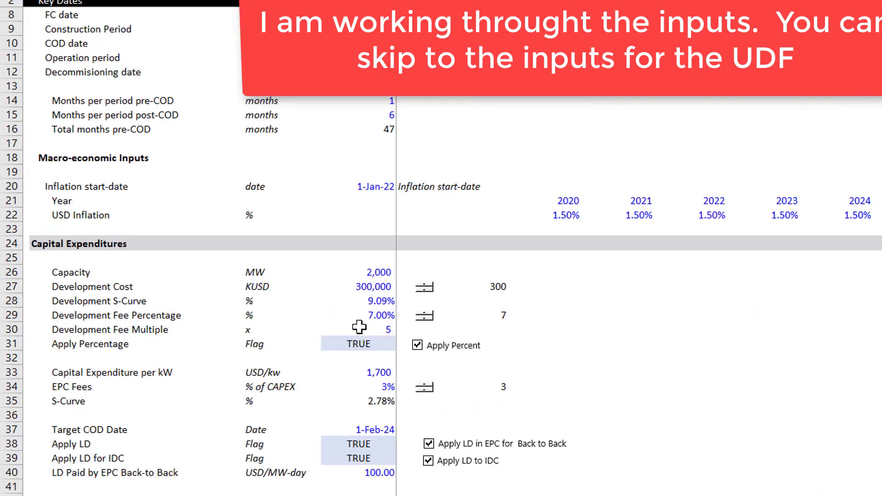
click(346, 345)
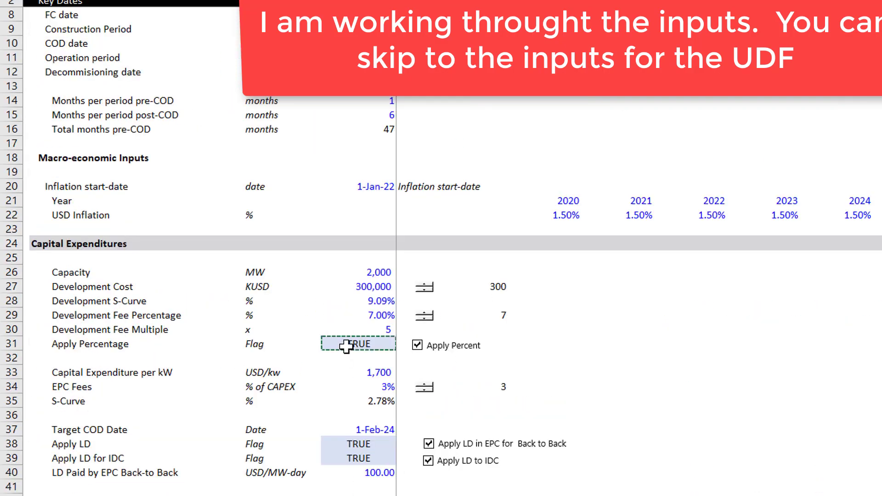
key(Return)
Step: Look over the new Development Fee driver links and the Development Cost and EPC Fee rows above them
key(Up)
key(Up)
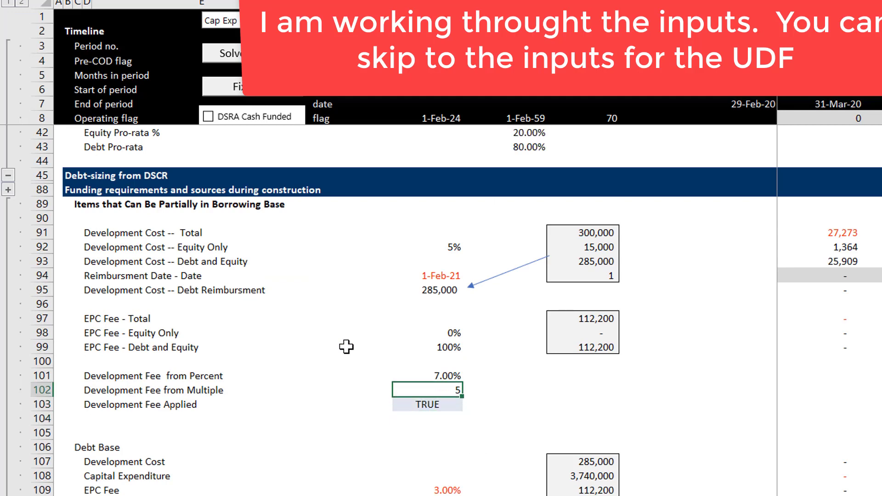
key(Up)
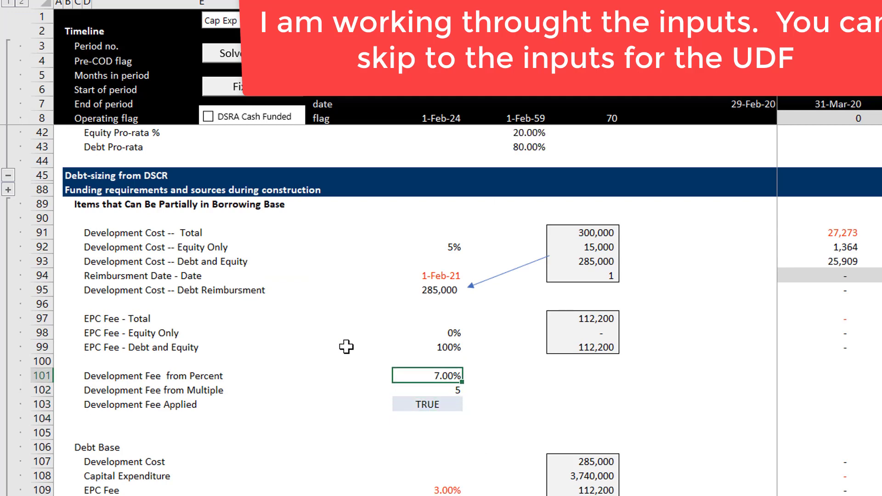
key(Down)
key(Down)
key(Up)
key(Up)
key(Up)
key(Up)
key(Up)
key(Up)
key(Up)
key(Up)
key(Up)
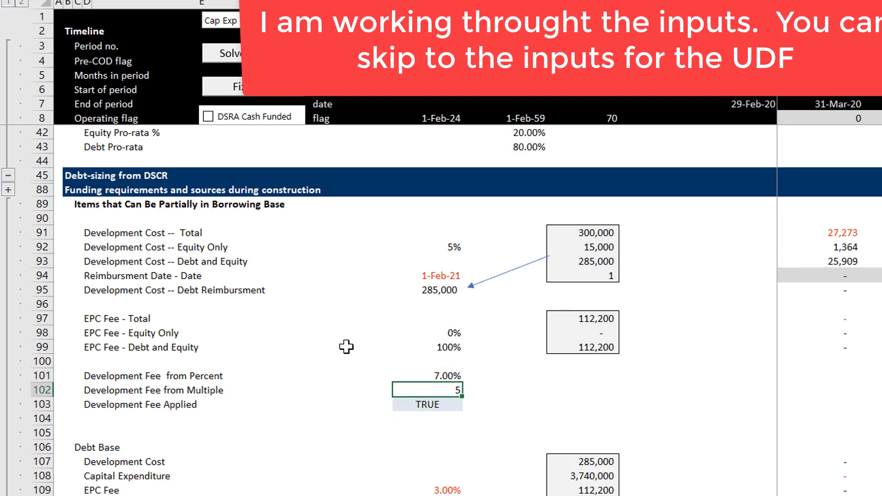
key(Left)
key(Up)
key(Left)
key(Left)
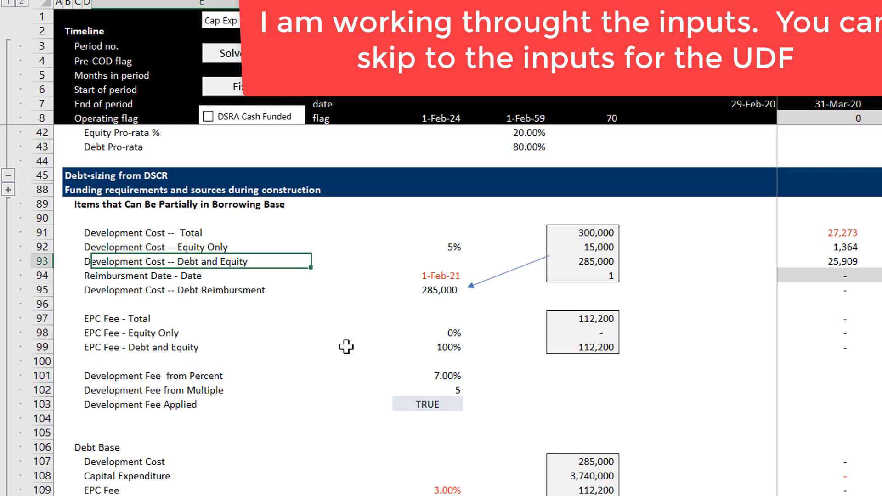
key(Down)
key(Right)
key(Right)
key(Down)
key(Down)
key(Down)
key(Down)
key(Down)
key(Down)
key(Down)
key(Down)
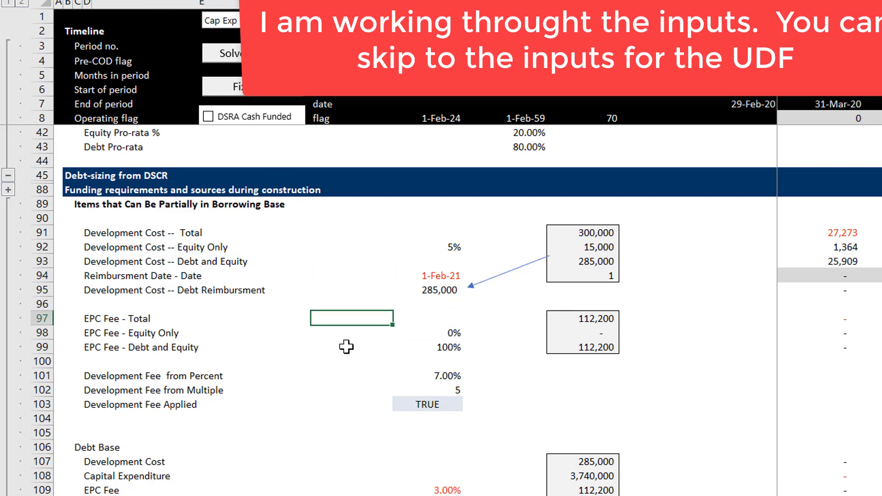
key(Down)
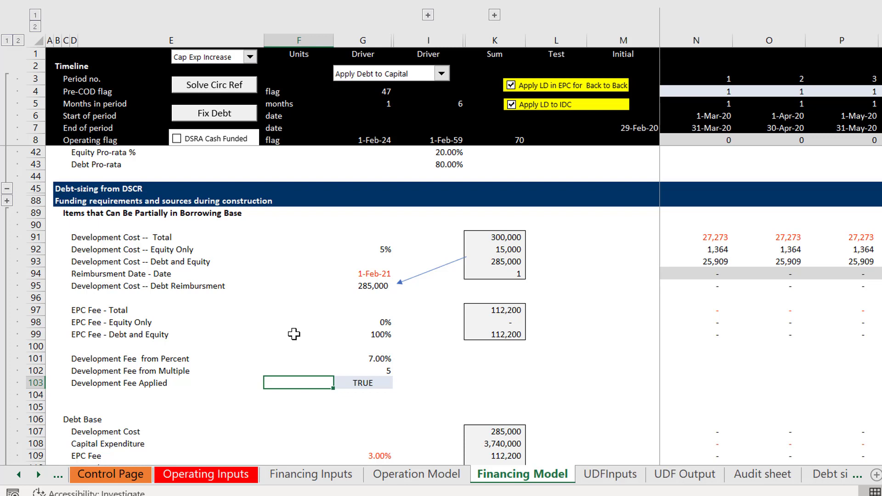
Step: Switch to the UDFInputs sheet and examine the devfee_profile row in the Operating Data block
key(ctrl+Page_Down)
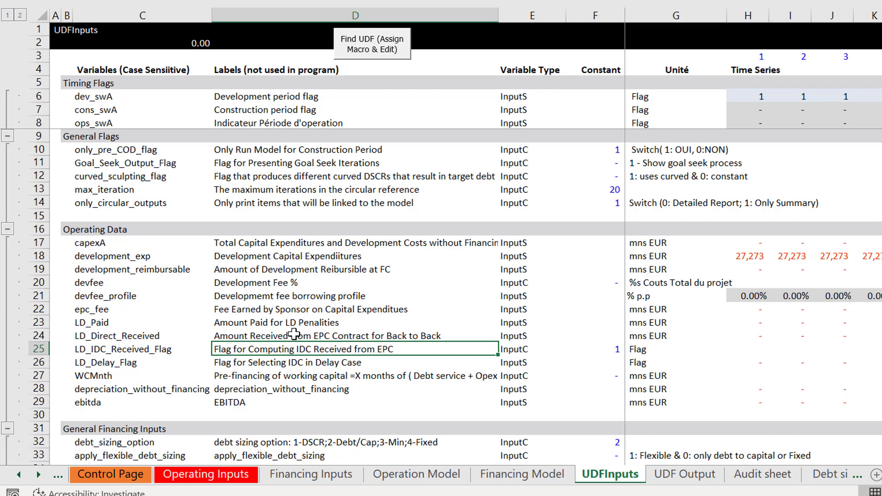
key(Up)
key(Up)
key(Up)
key(Up)
key(Right)
key(Right)
key(Right)
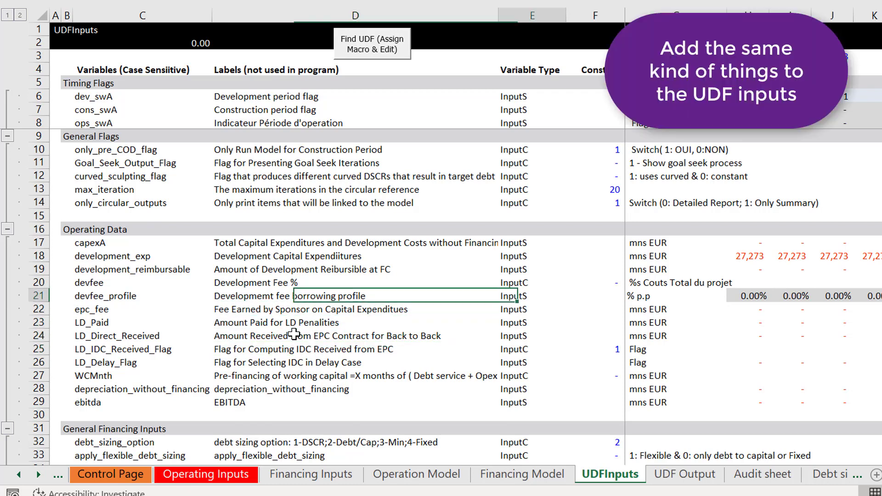
key(Right)
key(Right)
key(Right)
key(Left)
key(Left)
key(Left)
key(Left)
key(Left)
key(Left)
key(Left)
key(Left)
key(Left)
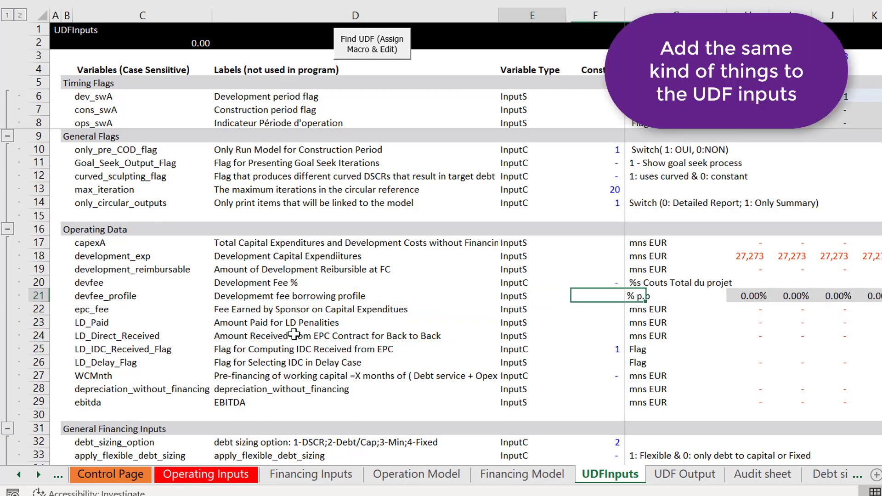
Step: Insert four blank rows above the devfee_profile row in the Operating Data block of UDFInputs
key(Down)
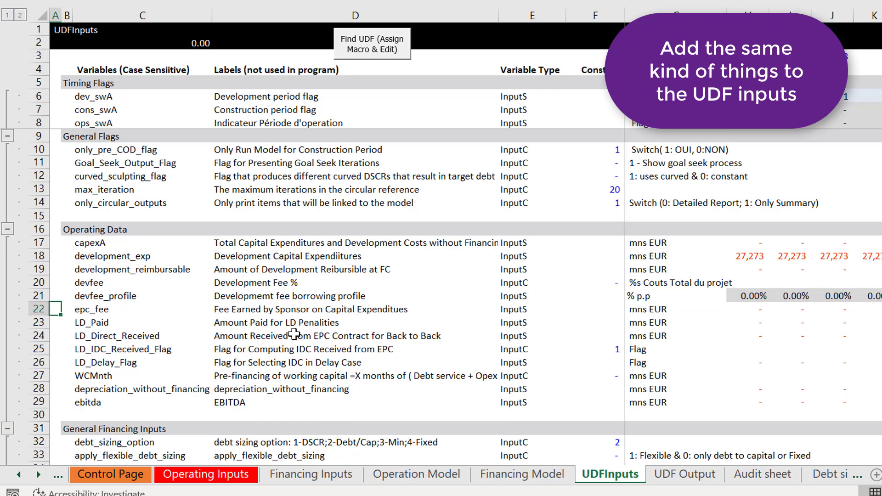
key(shift+space)
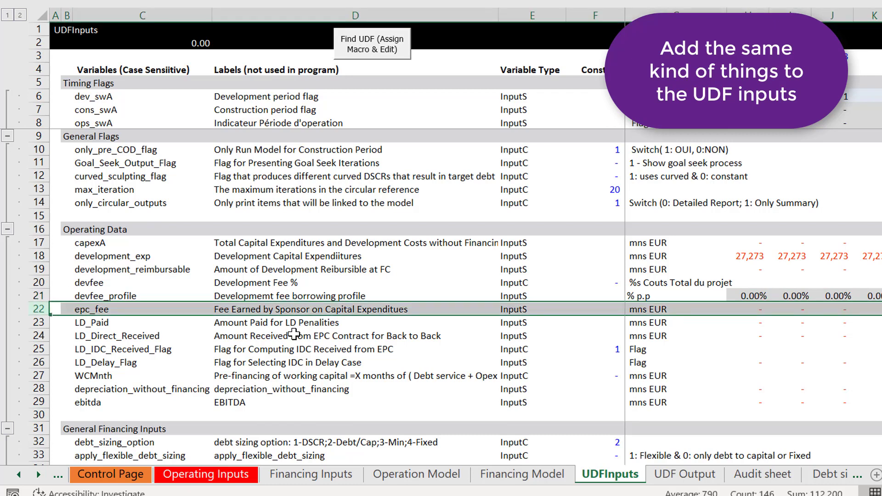
key(Up)
key(shift+space)
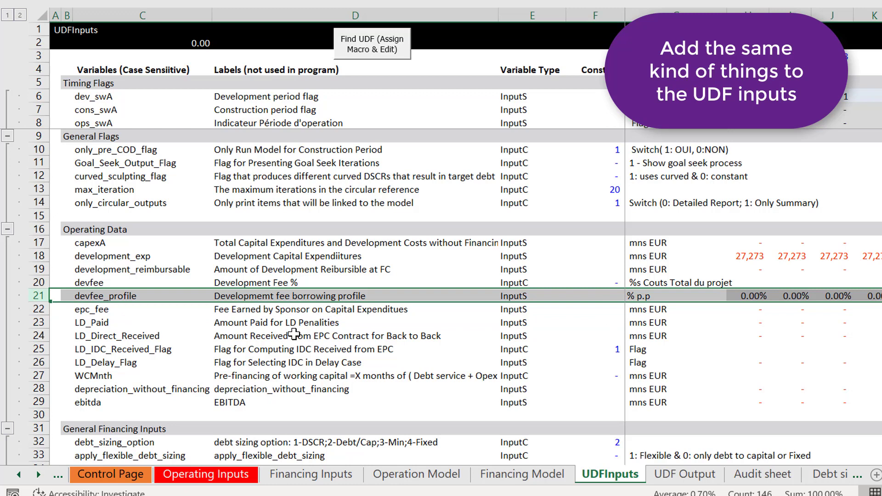
key(ctrl+shift+plus)
key(ctrl+shift+plus)
key(ctrl+shift+plus)
key(ctrl+shift+plus)
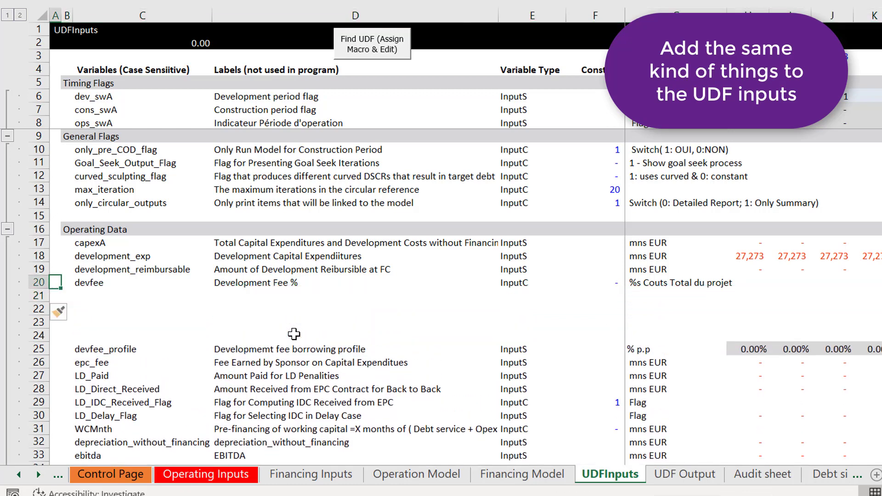
Step: Link the Constant cell of devfee to the Development Fee Percentage input on the Operating Inputs sheet
key(Right)
key(Right)
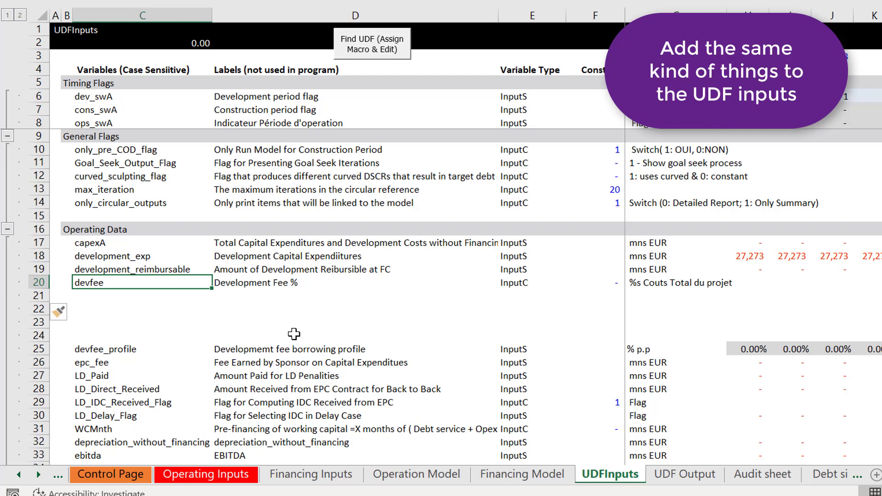
key(Down)
key(Up)
key(Down)
key(Up)
key(Right)
key(Right)
key(Right)
text(=)
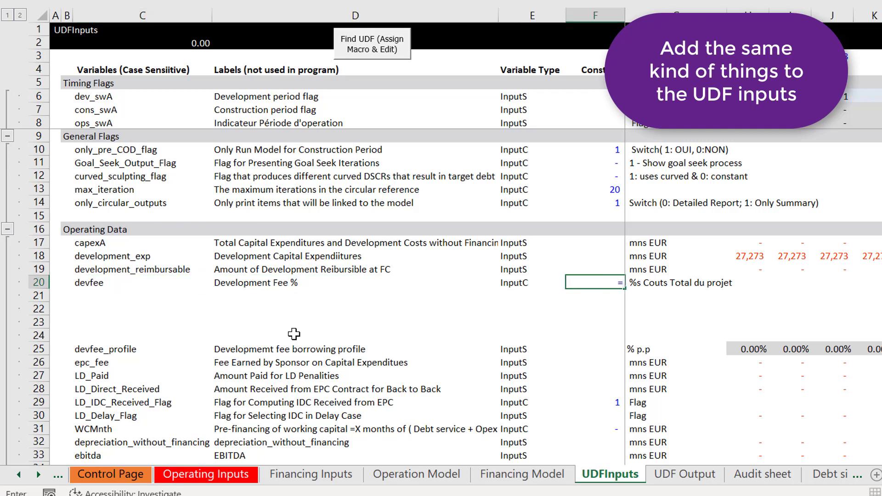
key(ctrl+Page_Up)
key(ctrl+Page_Up)
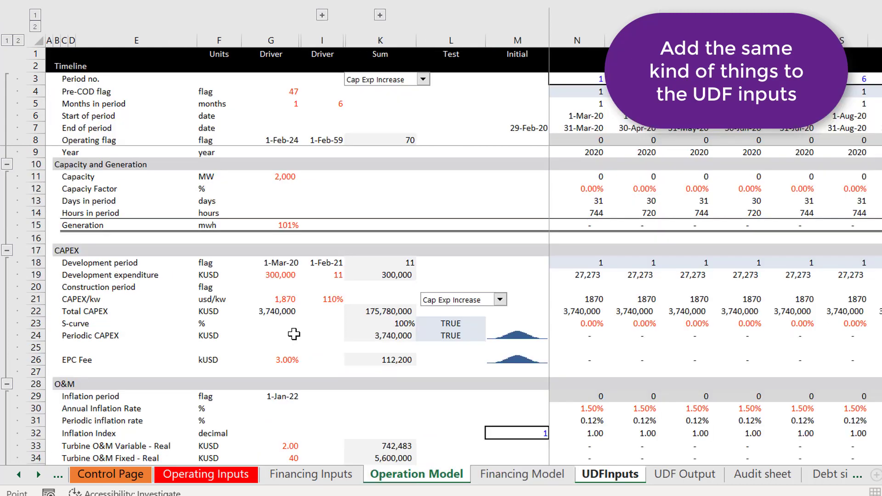
key(ctrl+Page_Up)
key(ctrl+Page_Up)
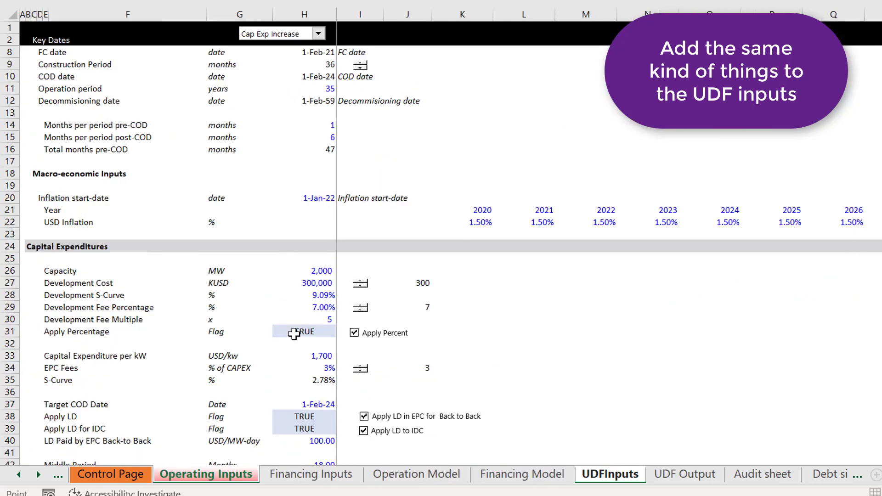
click(289, 308)
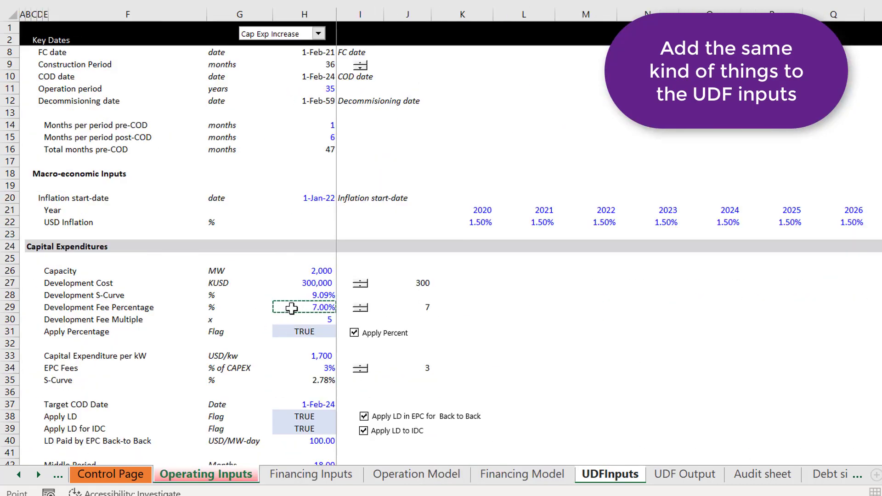
key(Return)
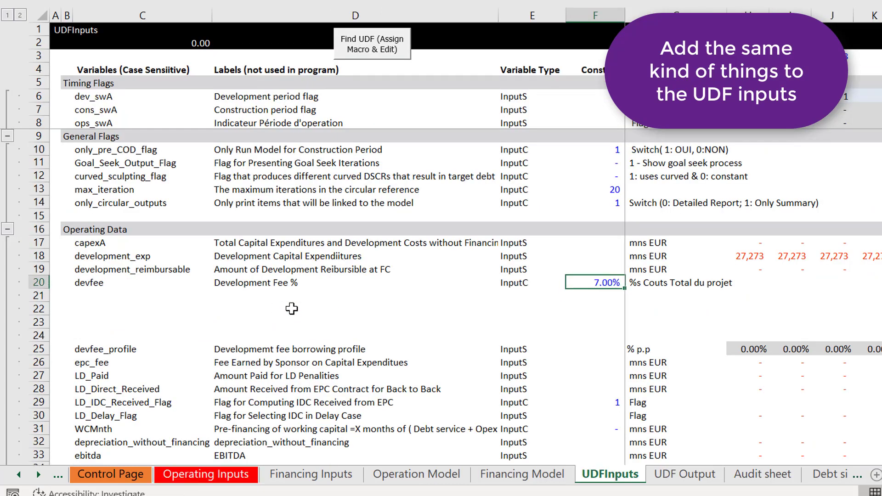
Step: Enter the variable name dev_fee_multiple in the blank row directly below devfee
key(Left)
key(Left)
key(Left)
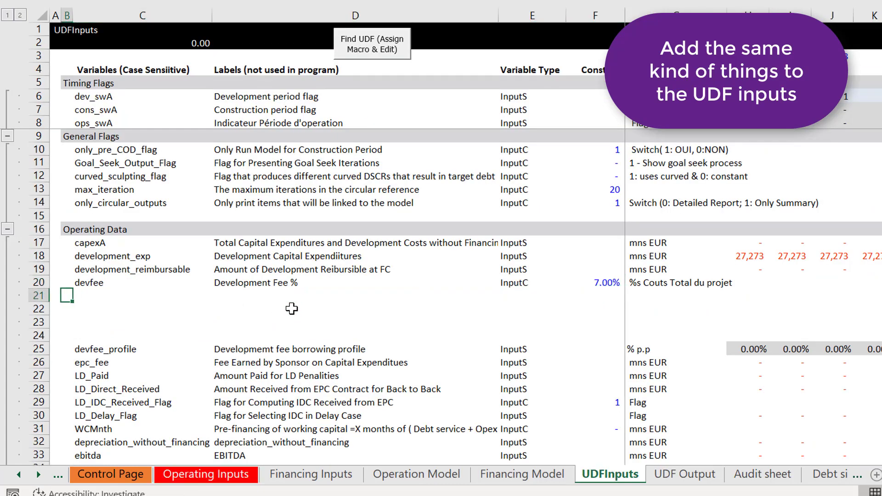
key(Right)
key(Right)
key(Right)
key(Up)
key(Right)
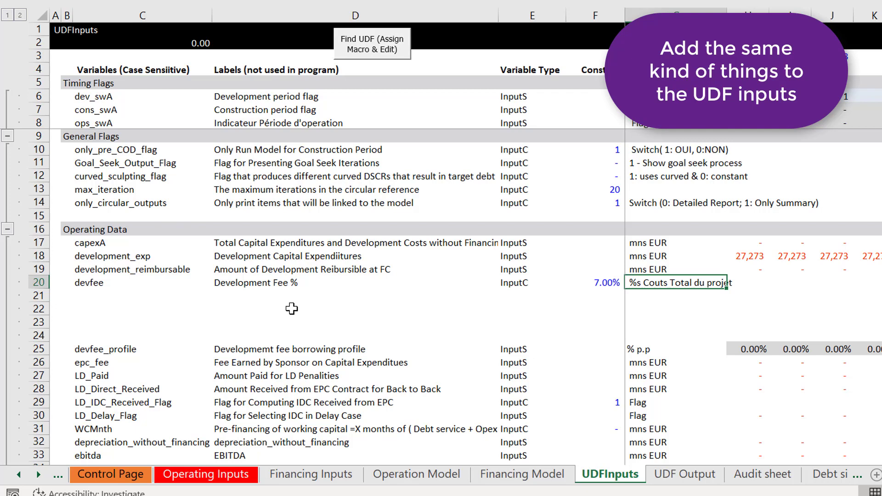
key(Left)
key(Left)
key(Left)
key(Left)
key(Left)
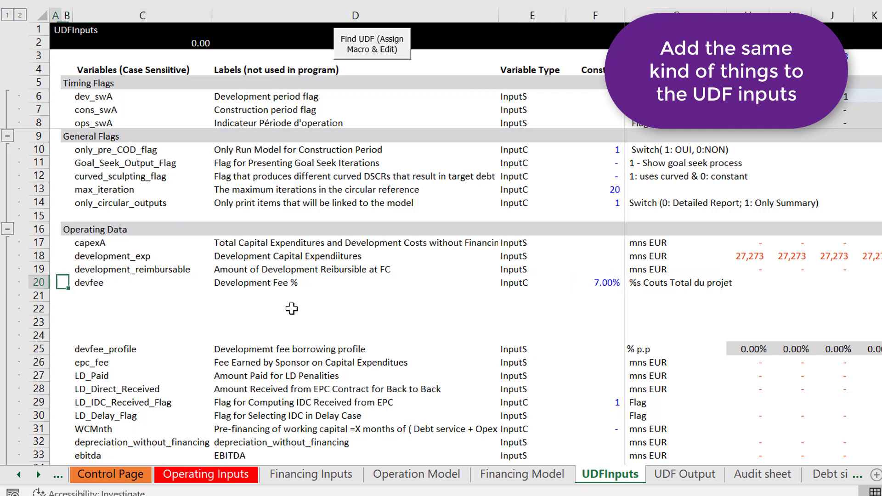
key(Right)
key(Down)
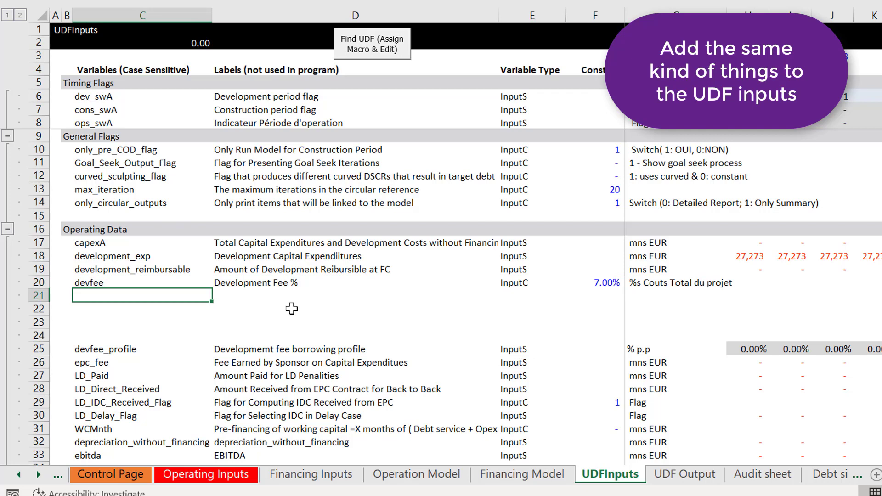
text(dev)
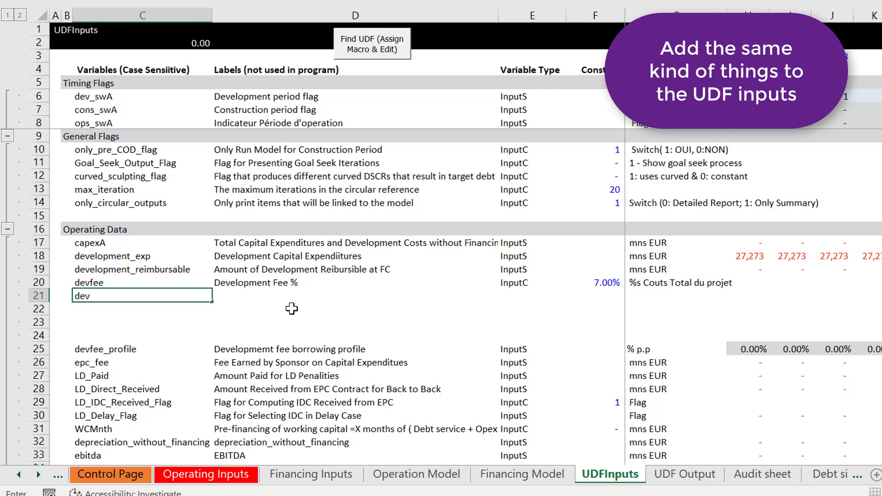
text(_fee_multiple)
key(Return)
key(Up)
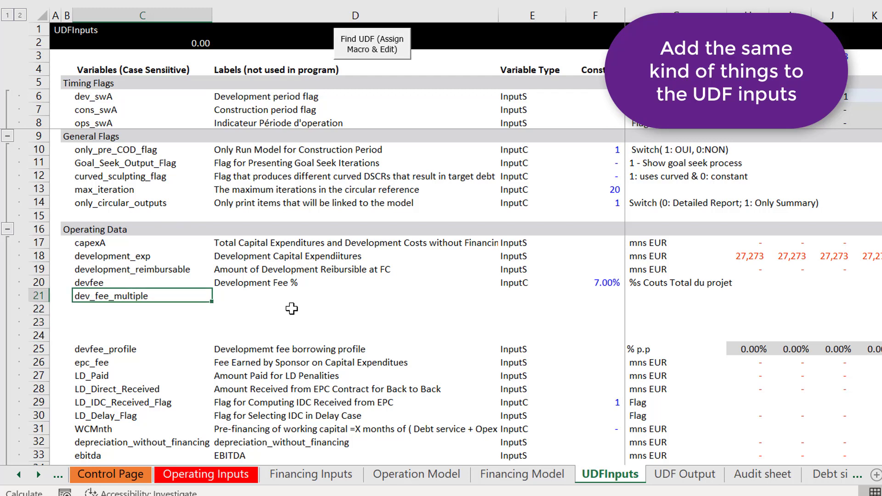
key(Up)
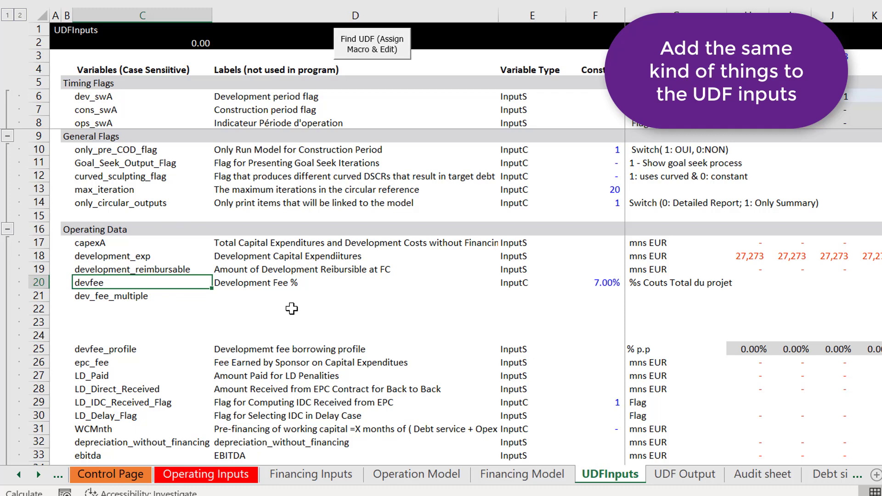
key(Down)
key(Down)
key(Up)
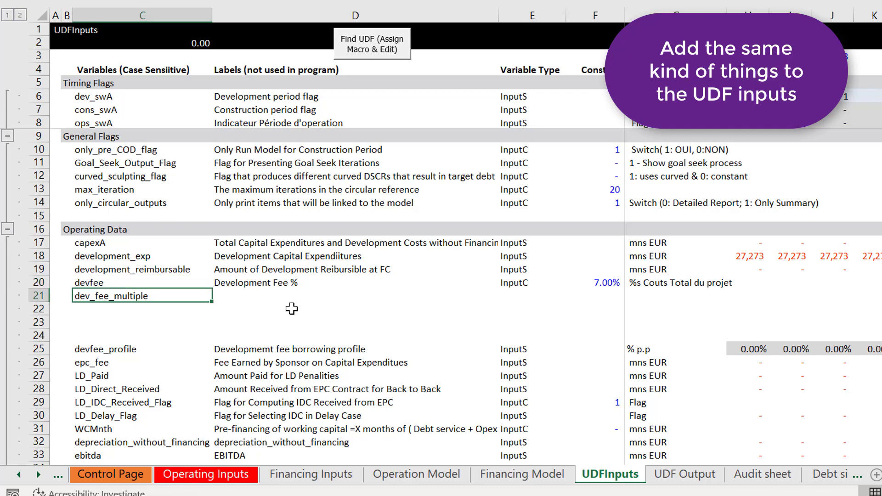
Step: Label the dev_fee_multiple variable "Development Fee Multiple"
key(Right)
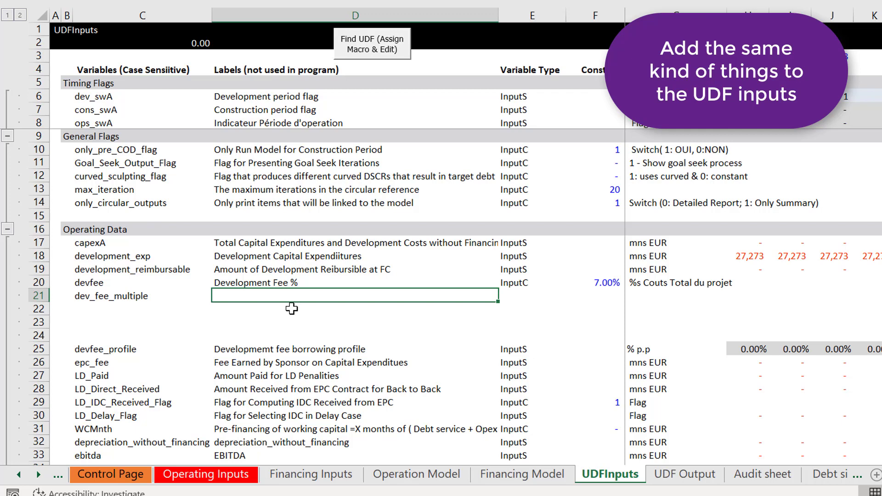
text(De)
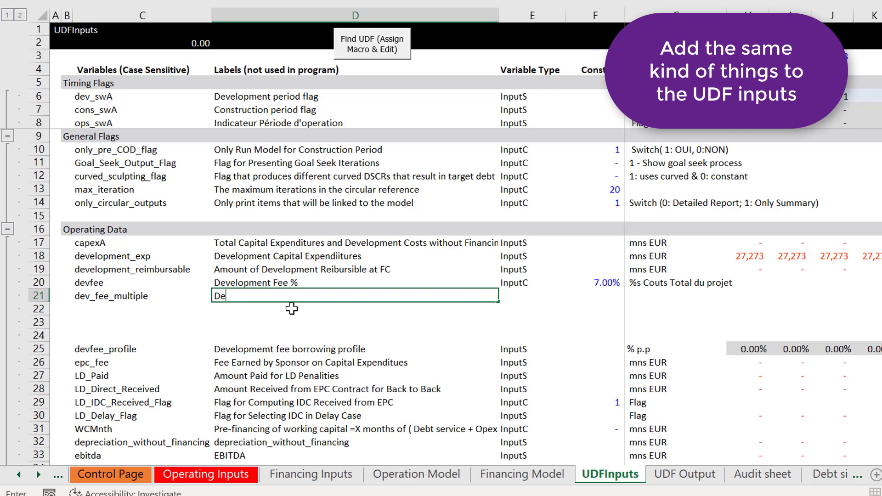
text(velopment Fee Multiple)
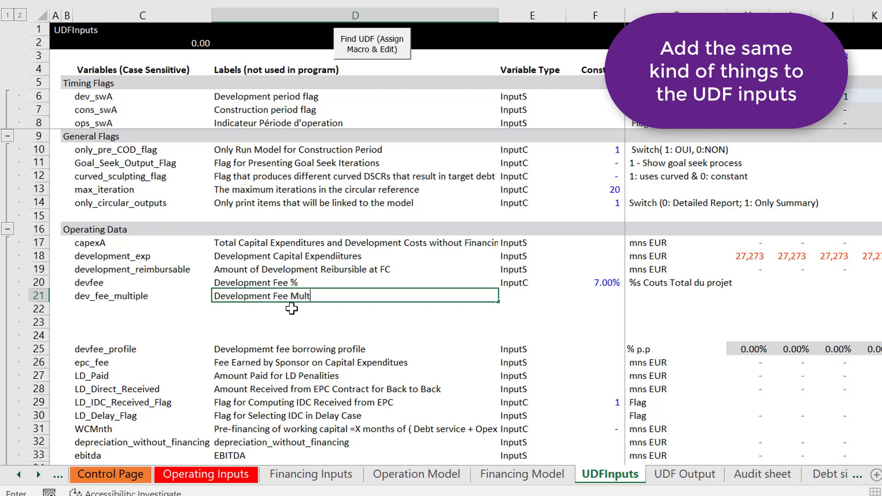
key(Return)
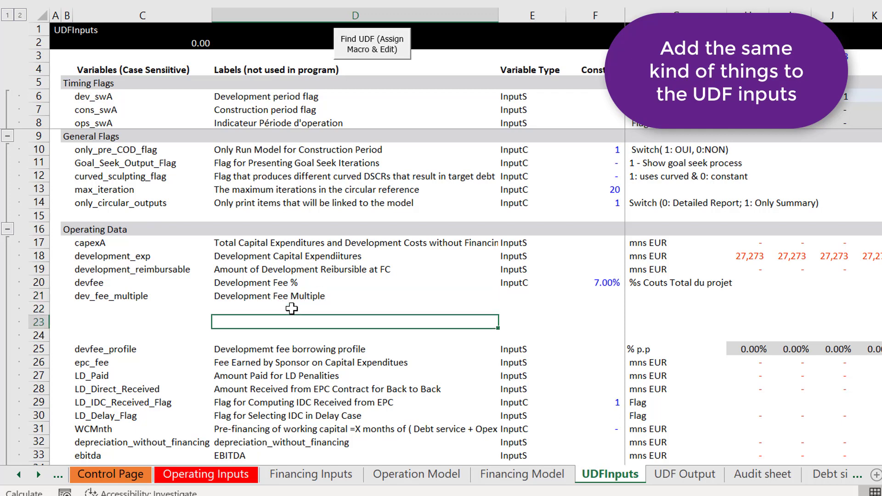
Step: Add the variable dev_fee_flag below dev_fee_multiple and label it "Development Fee Method"
key(Left)
key(Left)
key(Right)
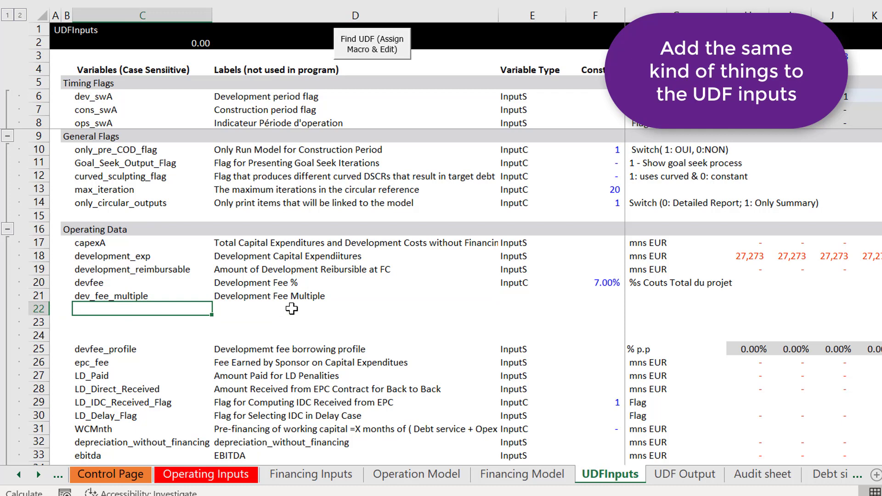
text(dev)
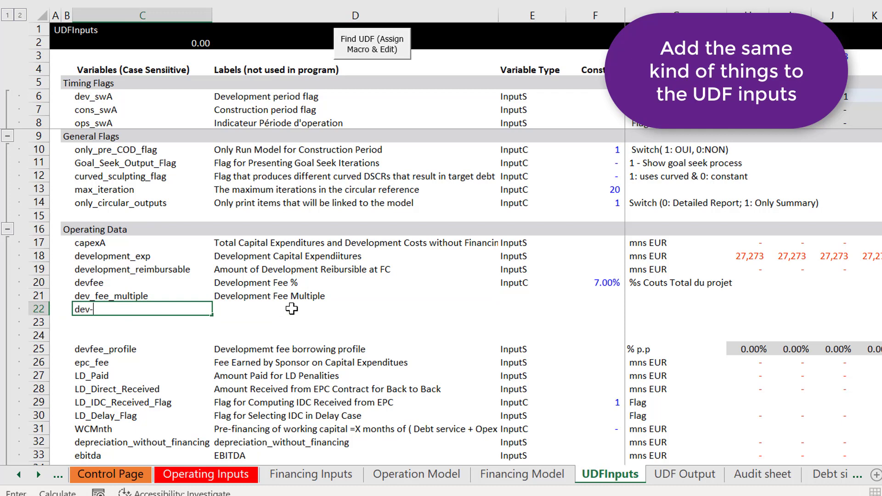
text(_fee_)
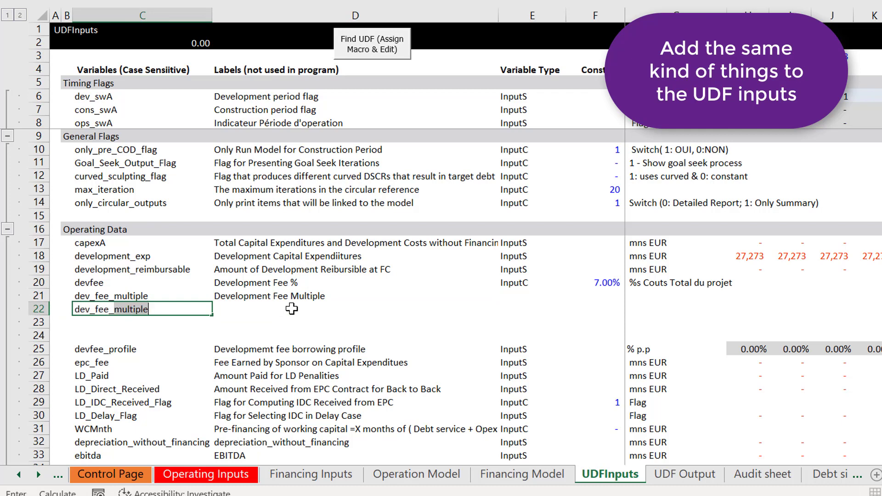
text(flag)
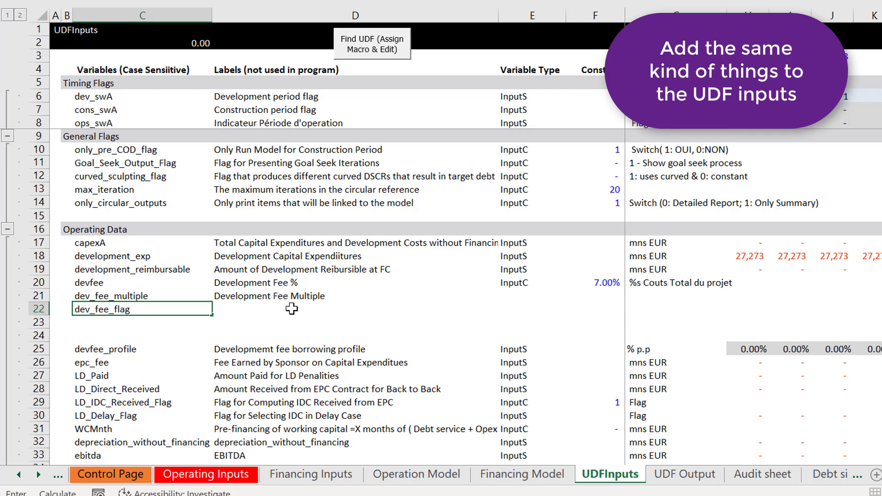
click(292, 309)
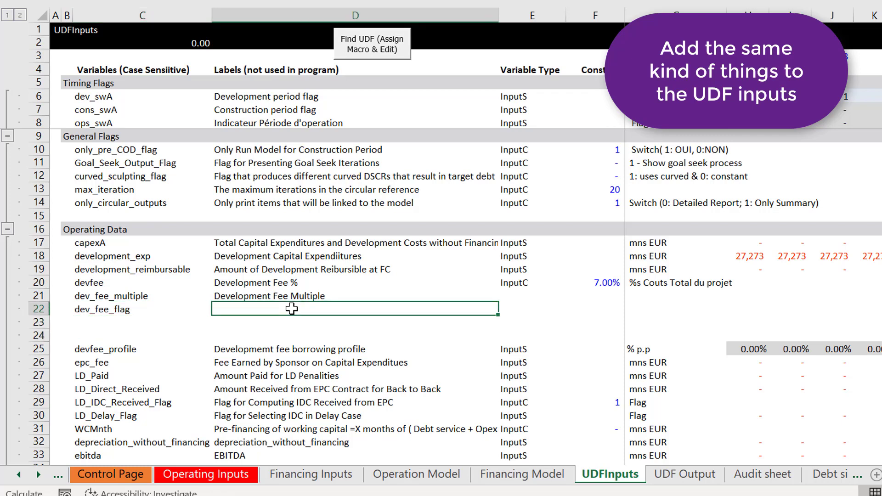
text(Develo)
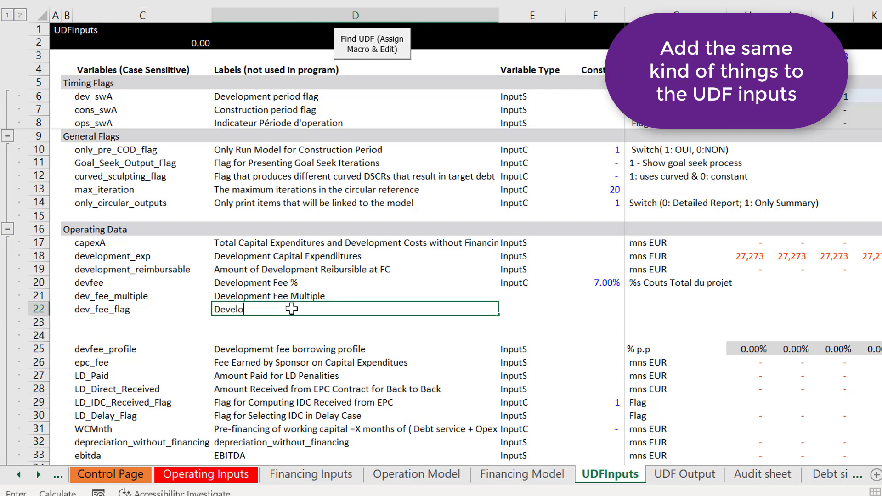
text(pment Fee Fla)
text(thod)
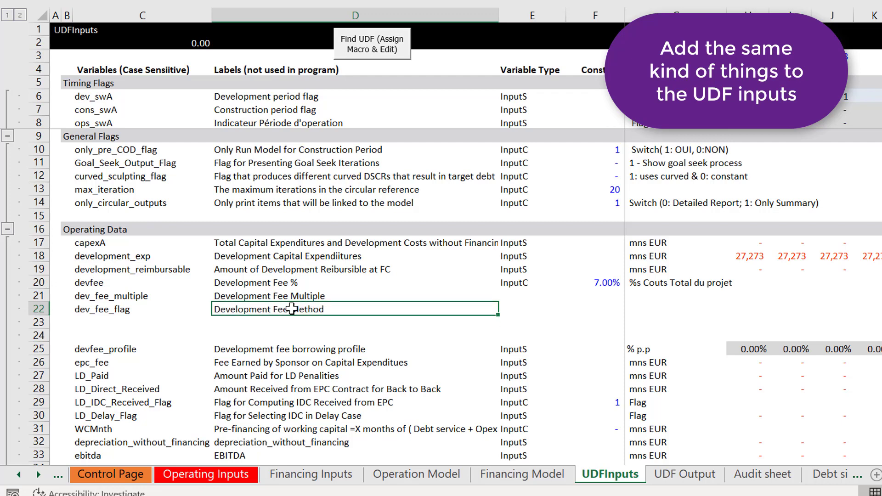
Step: Fill the InputC variable type from devfee down to the dev_fee_multiple and dev_fee_flag rows
key(Tab)
key(Up)
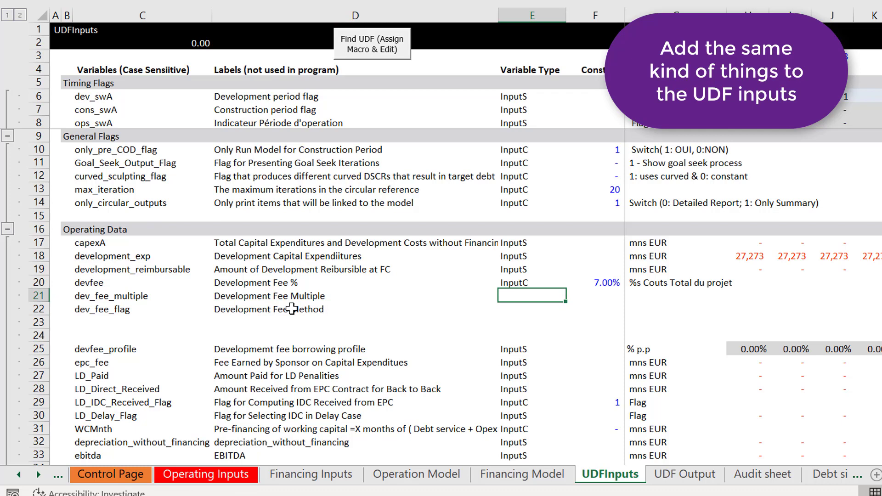
key(Up)
key(shift+Down)
key(ctrl+d)
key(Right)
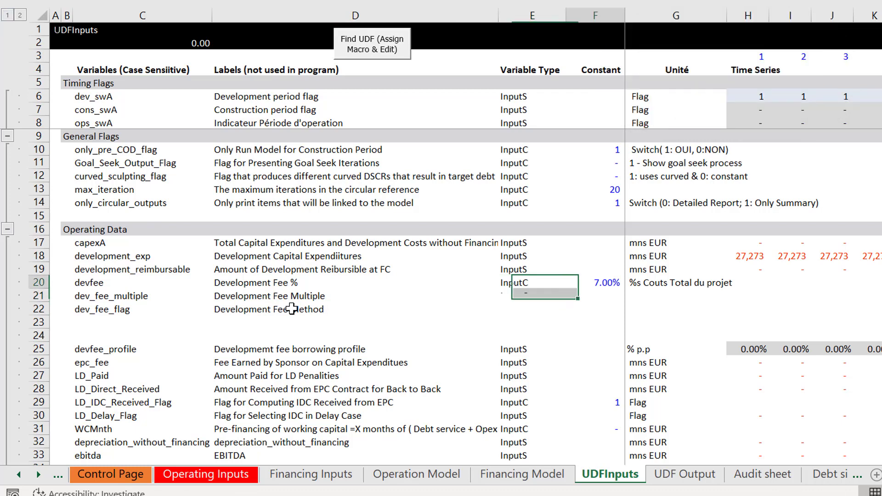
key(Down)
key(Left)
key(Left)
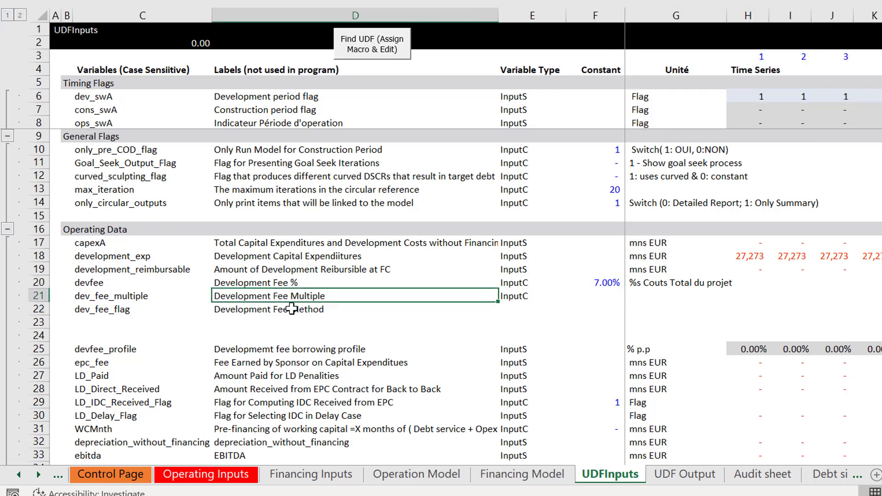
key(Right)
key(shift+Down)
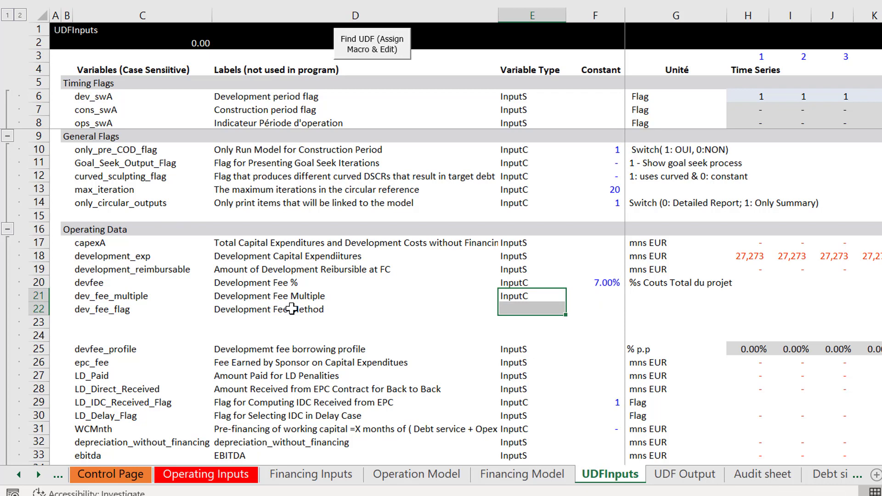
key(ctrl+d)
Step: Link the dev_fee_multiple constant to Development Fee Multiple on the Operating Inputs sheet and format it as a two-decimal number
key(Right)
text(=)
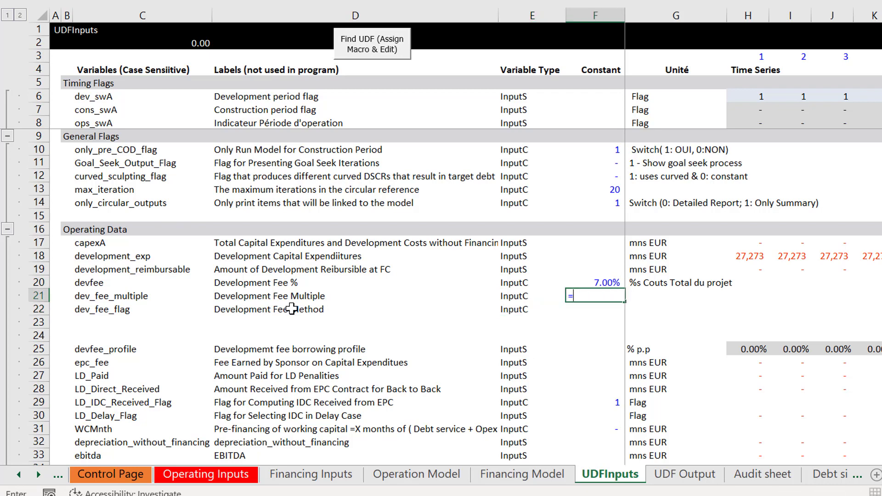
key(ctrl+Page_Up)
key(ctrl+Page_Up)
key(ctrl+Page_Up)
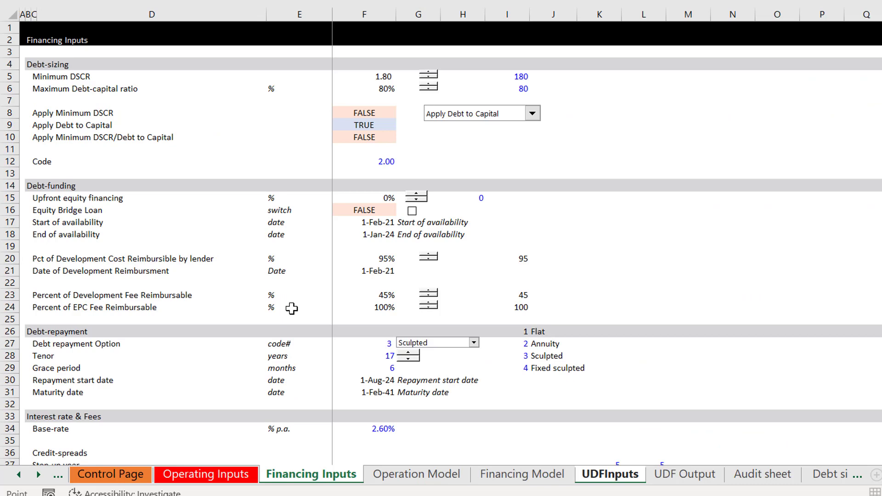
key(ctrl+Page_Up)
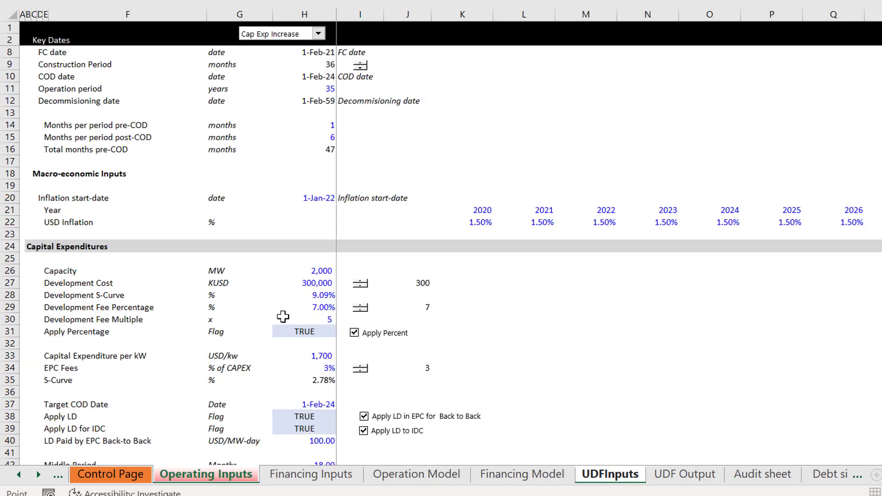
click(283, 317)
key(Return)
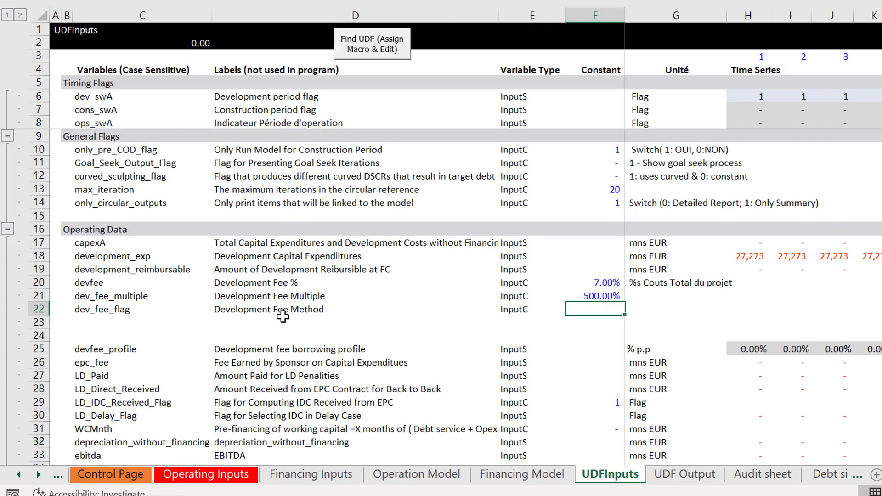
key(Up)
key(ctrl+shift+1)
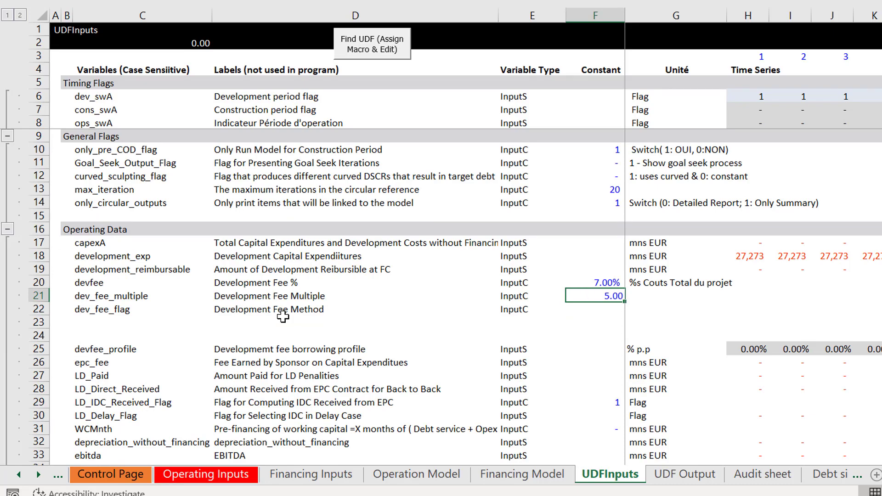
Step: Link the dev_fee_flag constant to the Apply Percentage flag on the Operating Inputs sheet and format it as a two-decimal number
key(Down)
text(=)
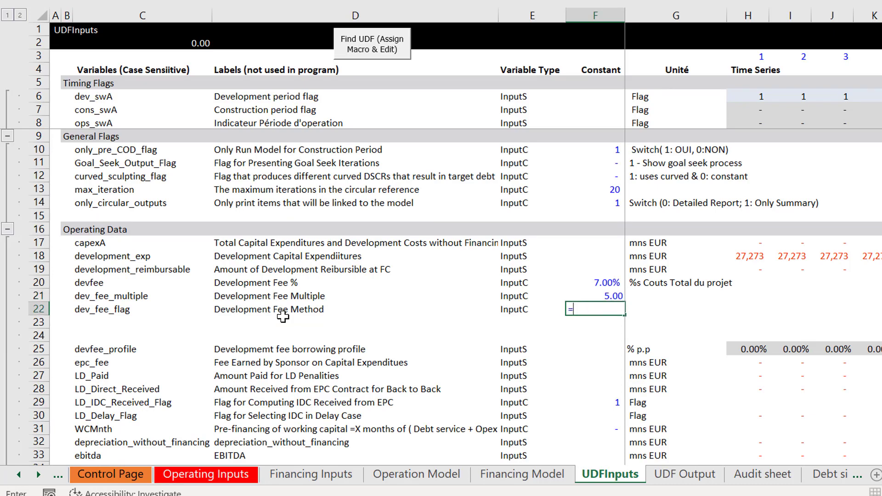
key(ctrl+Page_Up)
key(ctrl+Page_Up)
key(ctrl+Page_Up)
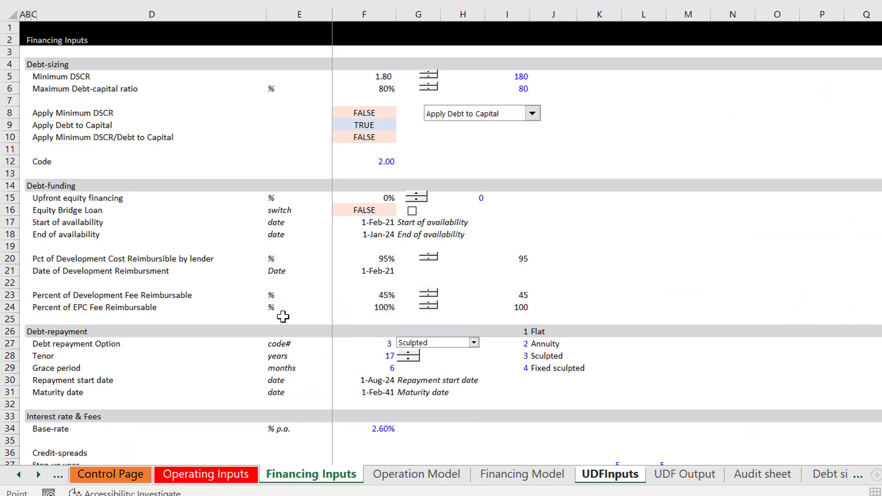
key(ctrl+Page_Up)
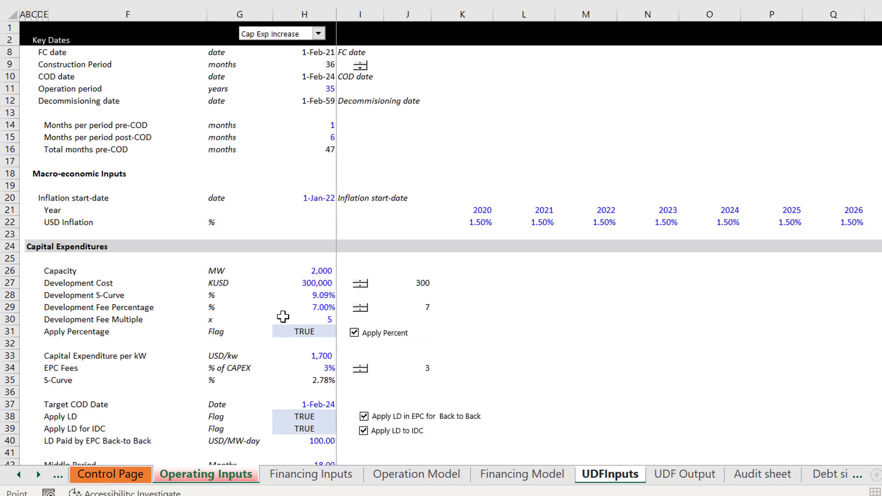
click(281, 334)
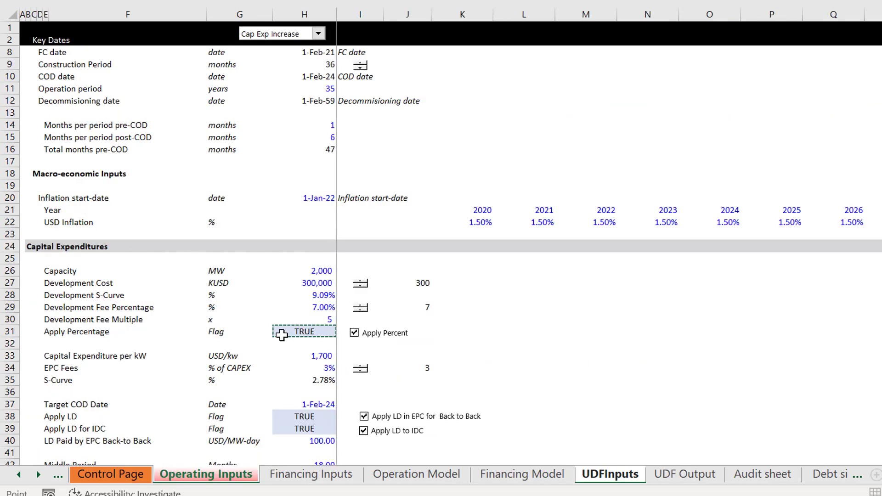
key(Return)
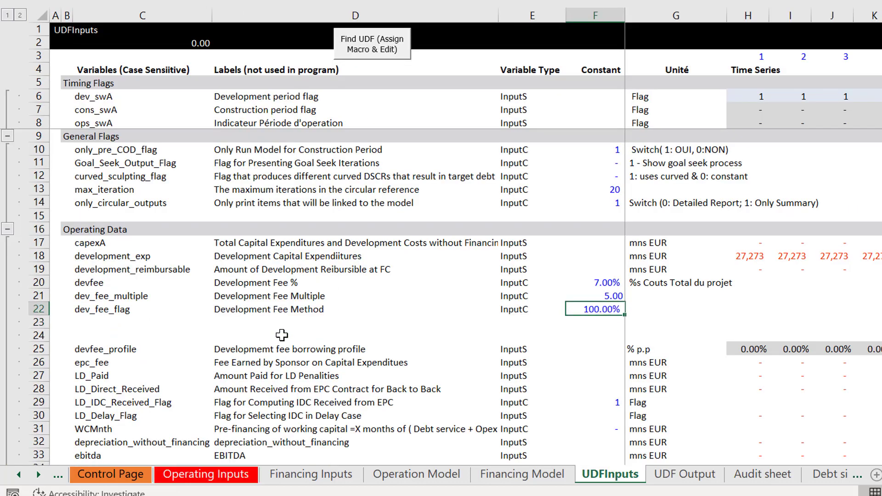
key(ctrl+shift+1)
Step: Enter the variable name dev_fee_reimbursable in the blank row directly below dev_fee_flag
key(Down)
key(Left)
key(Left)
key(Left)
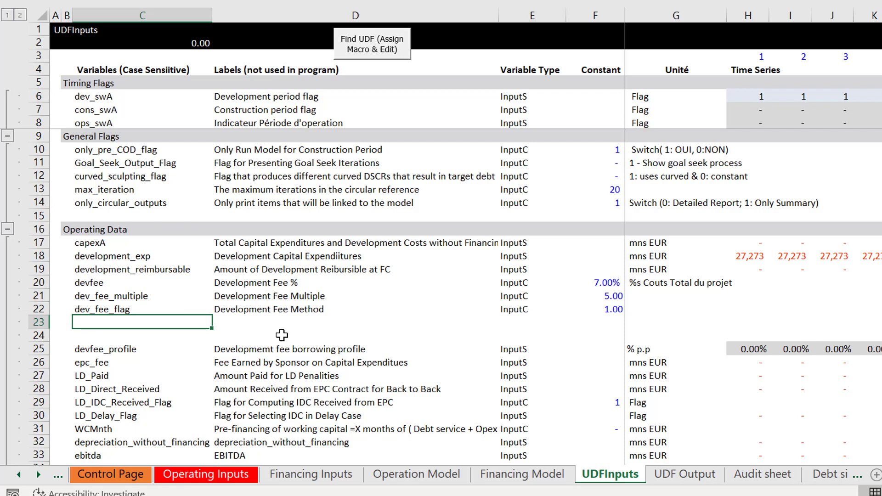
text(re-)
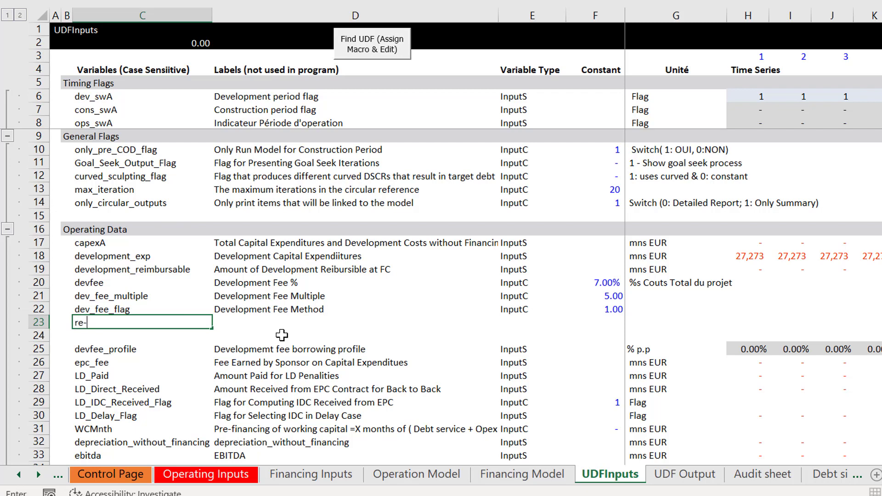
text(imbursible_)
key(BackSpace)
text(dev_fee_reimbursable)
key(Return)
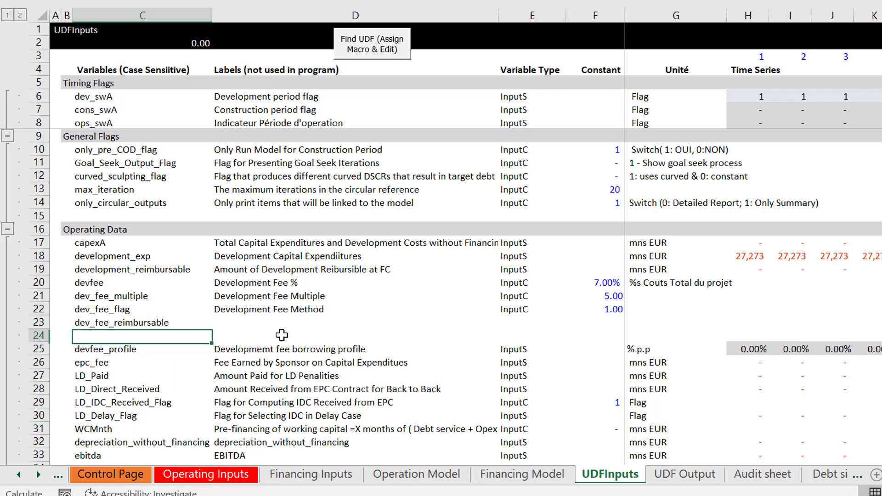
Step: Label the dev_fee_reimbursable variable "Precentage of Development Fee Reimubrsible"
key(Up)
key(Right)
text(Prec)
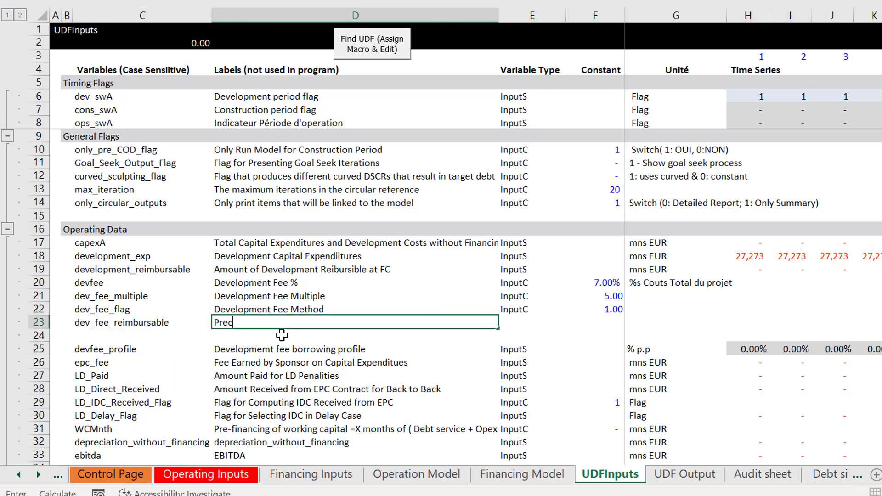
text(entage of Developemet F)
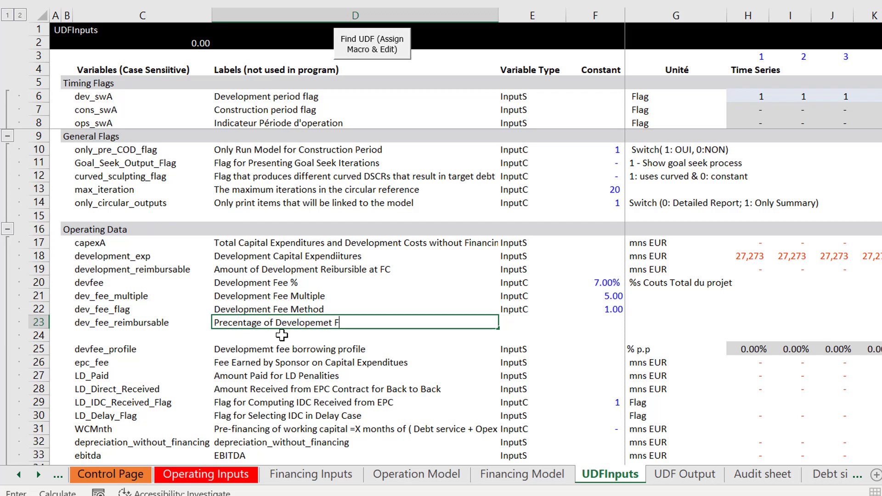
key(BackSpace)
key(BackSpace)
key(BackSpace)
key(BackSpace)
key(BackSpace)
key(BackSpace)
key(BackSpace)
text(opment Fee Reimubu)
key(BackSpace)
text(rsible)
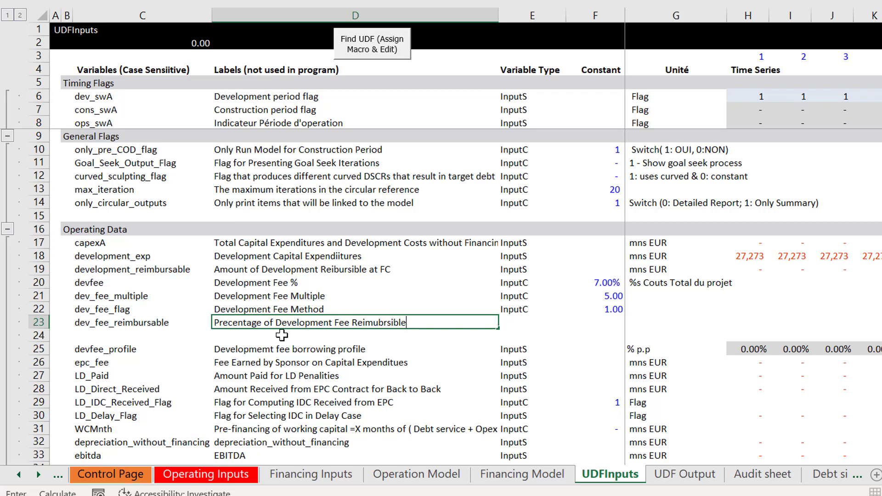
key(Return)
Step: Fill the InputC variable type from dev_fee_flag down to the dev_fee_reimbursable row
key(Up)
key(Right)
key(Up)
key(shift+Down)
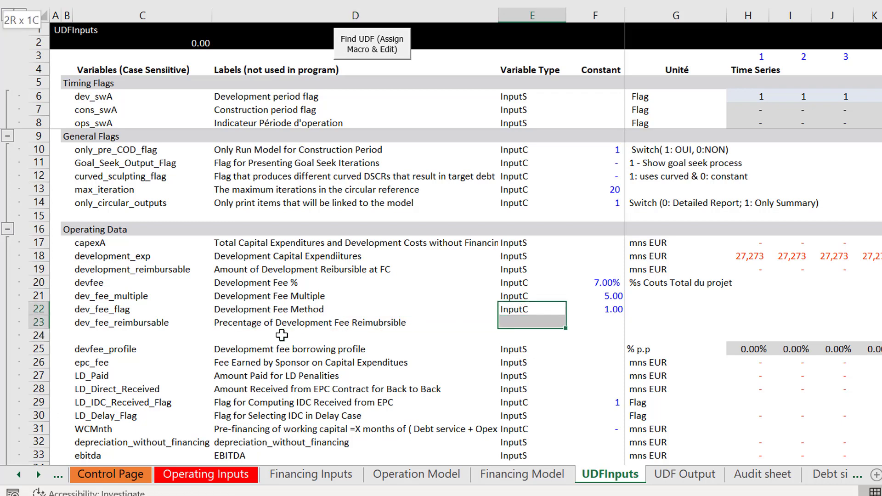
key(ctrl+d)
Step: Link the dev_fee_reimbursable constant to Percent of Development Fee Reimbursable on the Financing Inputs sheet
key(Right)
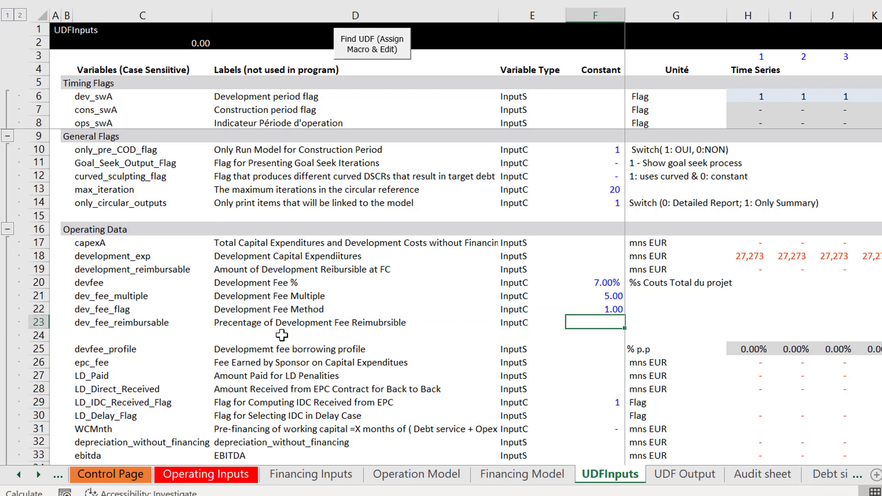
text(=)
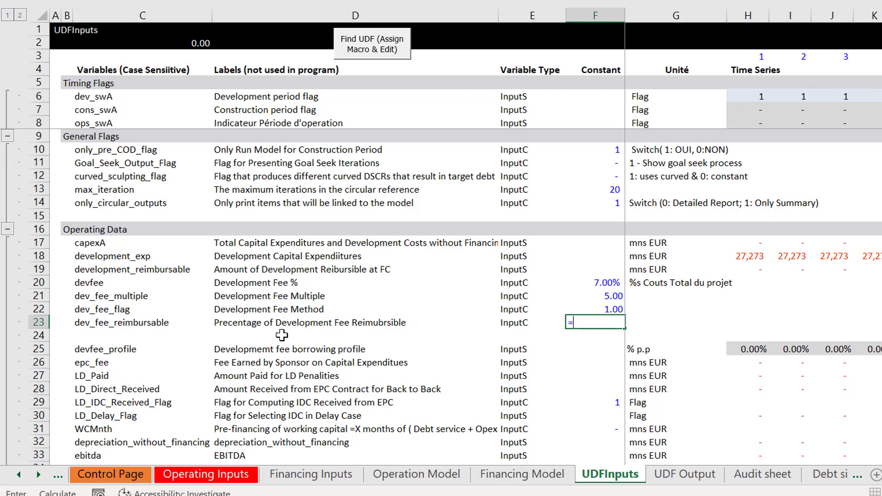
key(ctrl+Page_Up)
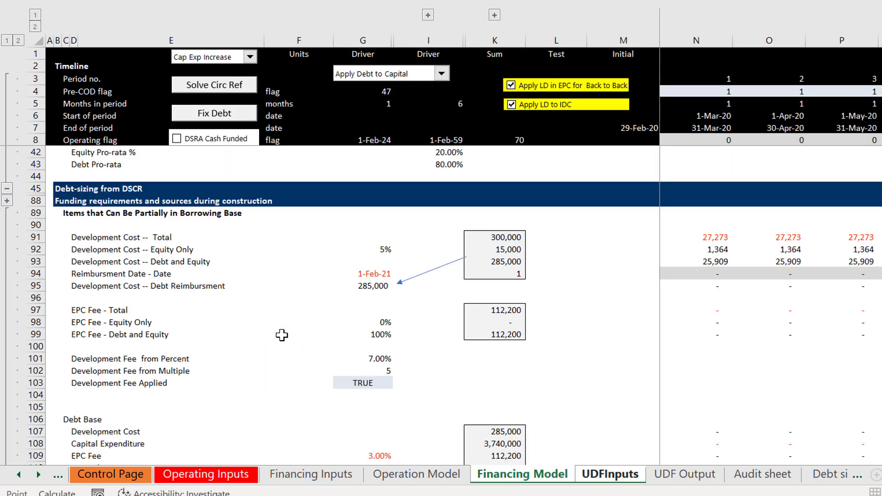
key(ctrl+Page_Up)
key(ctrl+Page_Up)
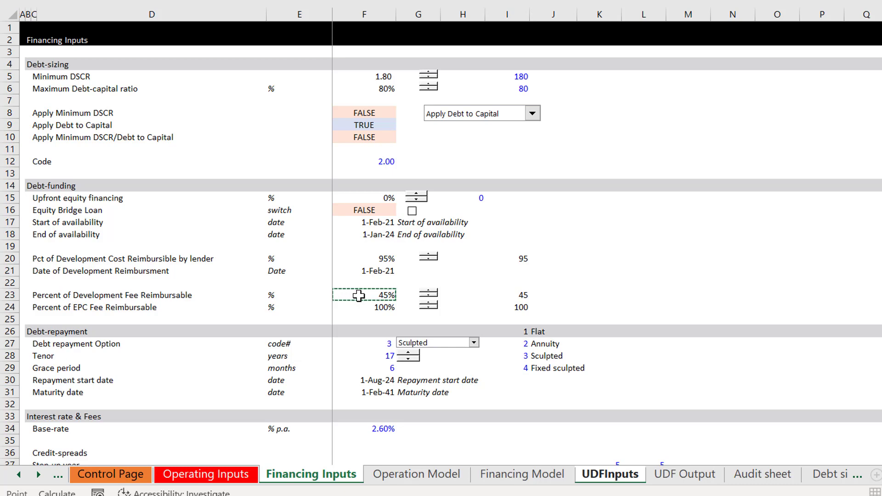
key(Return)
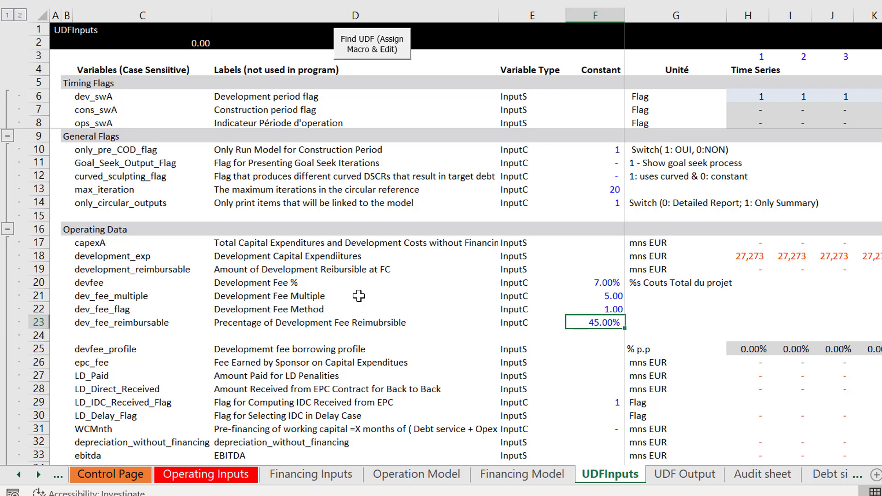
Step: Enter the unit "x of development cost" for the dev_fee_multiple variable on the UDFInputs sheet
key(Up)
key(Up)
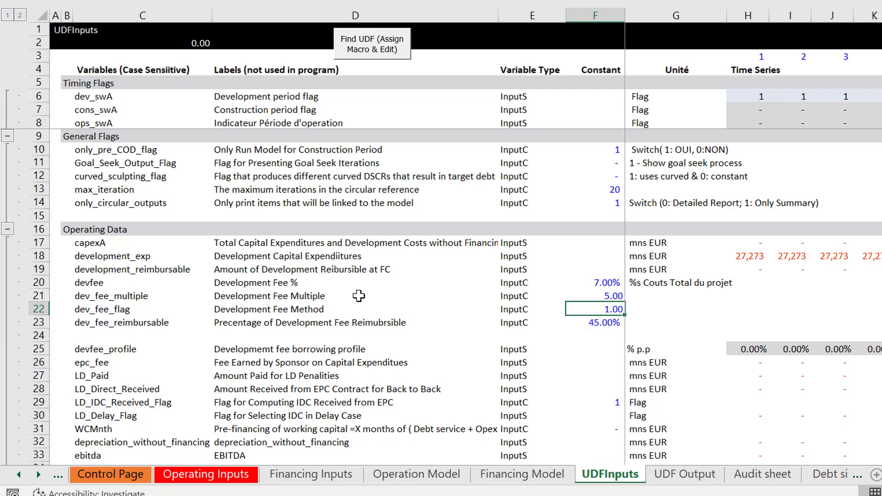
key(Right)
text(x of )
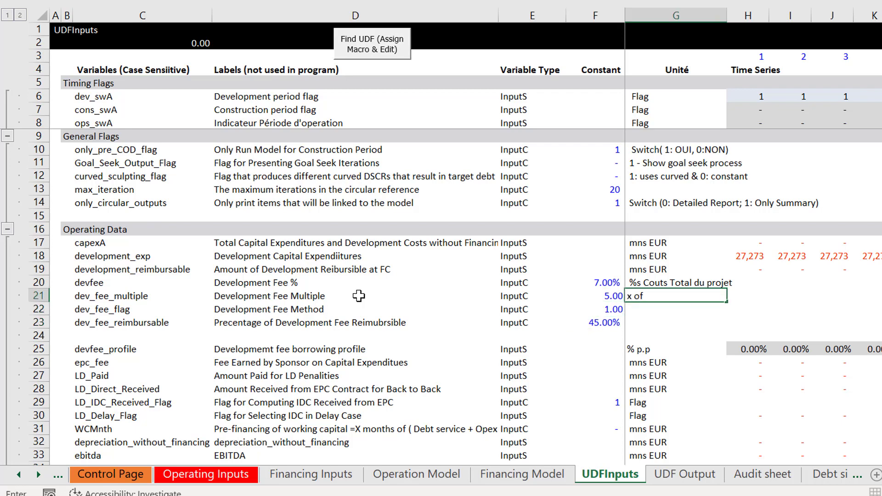
text(development cost)
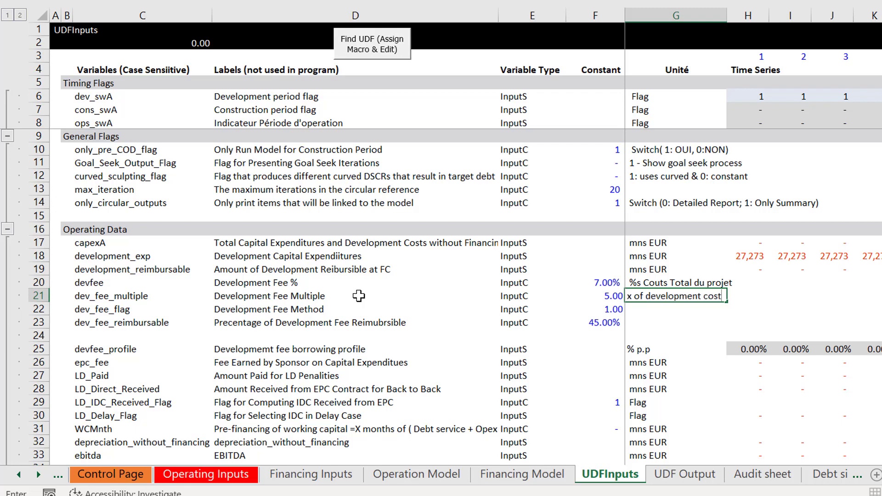
key(Down)
key(Down)
key(Left)
key(Left)
key(Up)
key(Right)
key(Right)
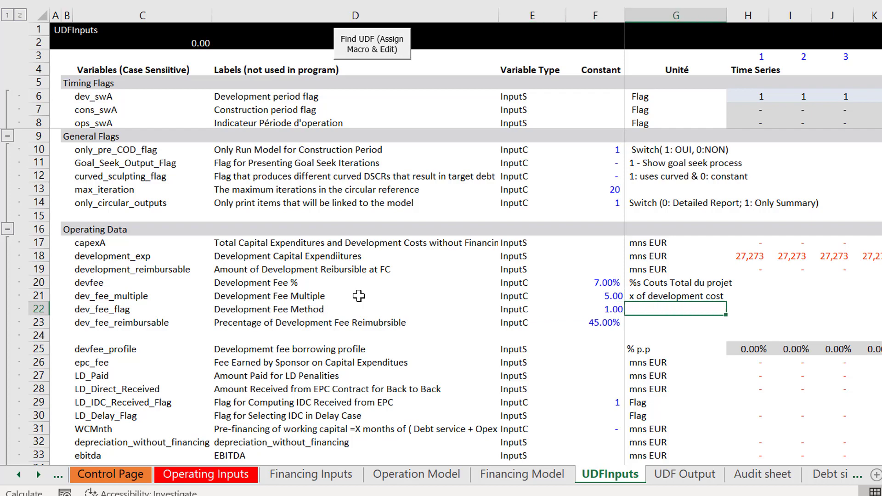
Step: Set the only_circular_outputs constant to 0 on the UDFInputs sheet so the detailed report is printed
key(Left)
key(ctrl+Page_Down)
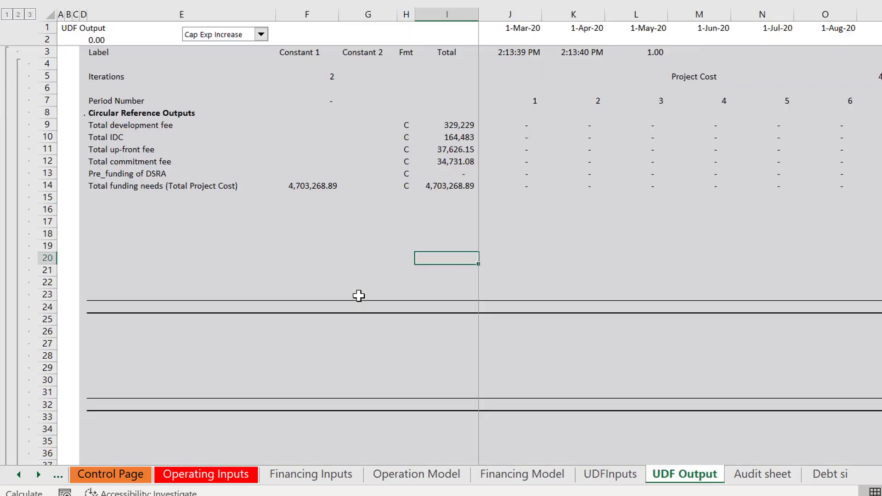
key(ctrl+Page_Up)
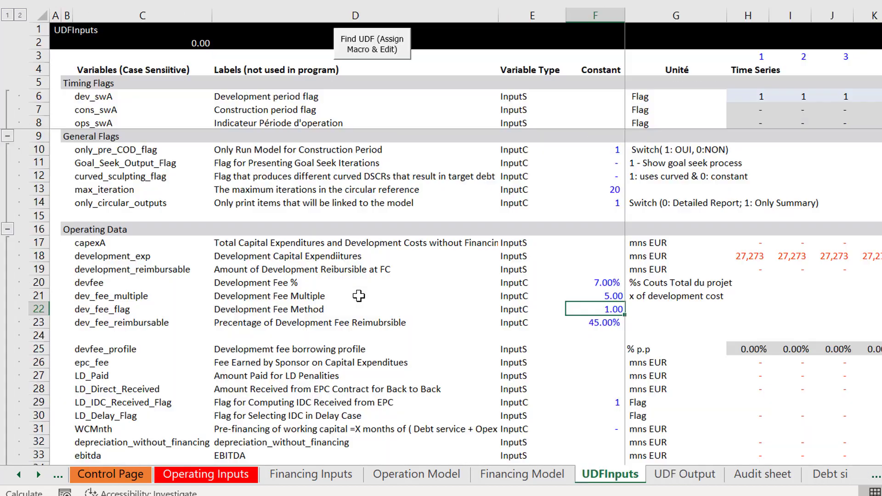
key(Up)
key(Up)
key(Up)
key(Up)
key(Up)
key(Up)
key(Up)
key(Up)
key(Up)
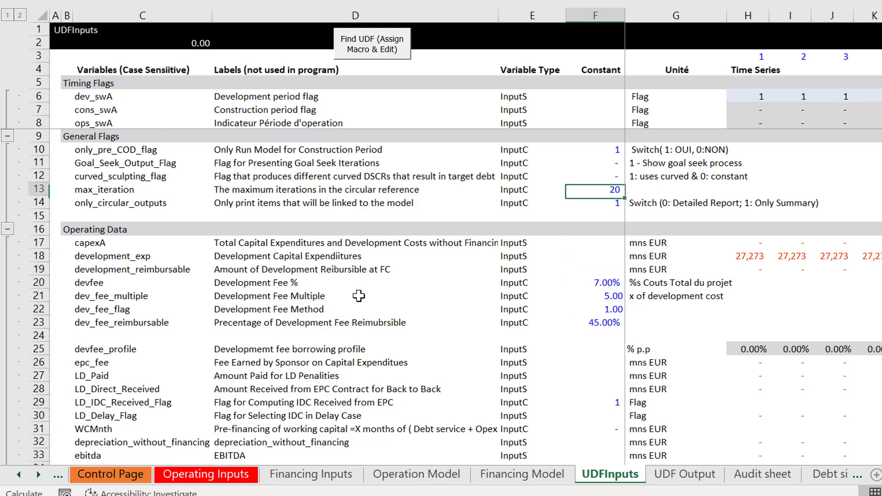
key(Down)
text(0)
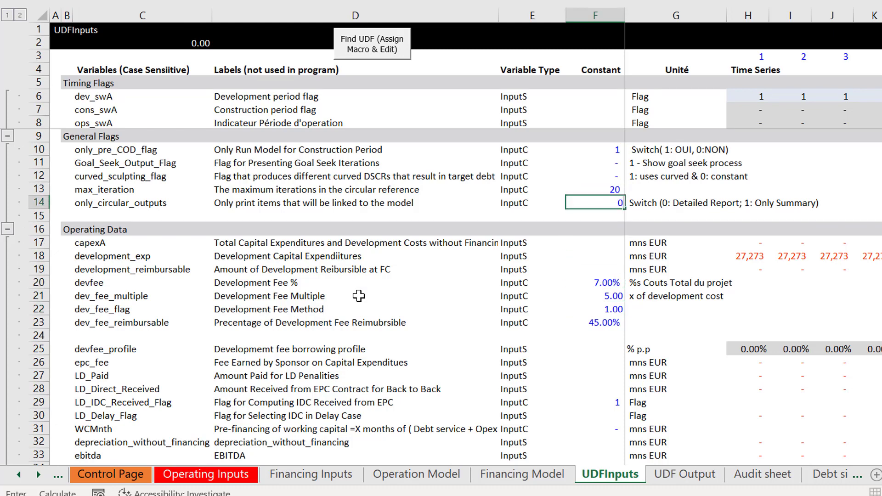
key(Return)
Step: Examine the detailed UDF Output report from the uses of funds down to the development fee details
key(ctrl+Page_Down)
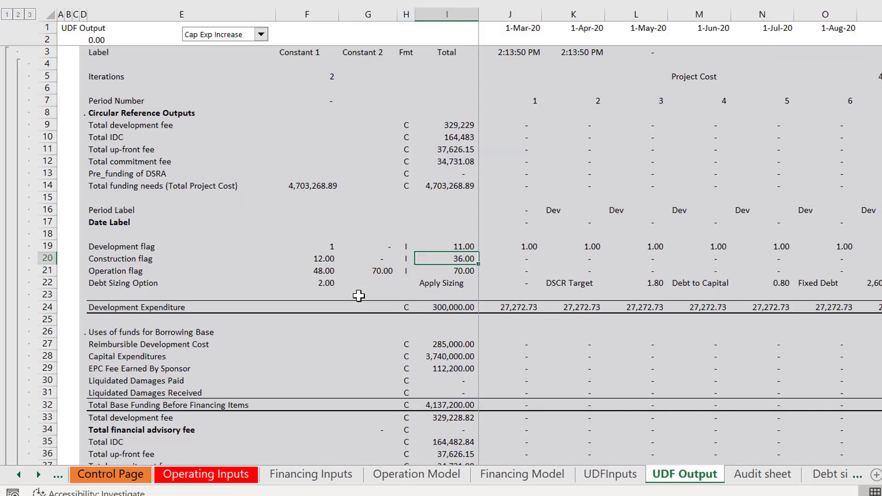
key(Down)
key(Down)
scroll(359, 296, down, 11)
scroll(359, 295, up, 11)
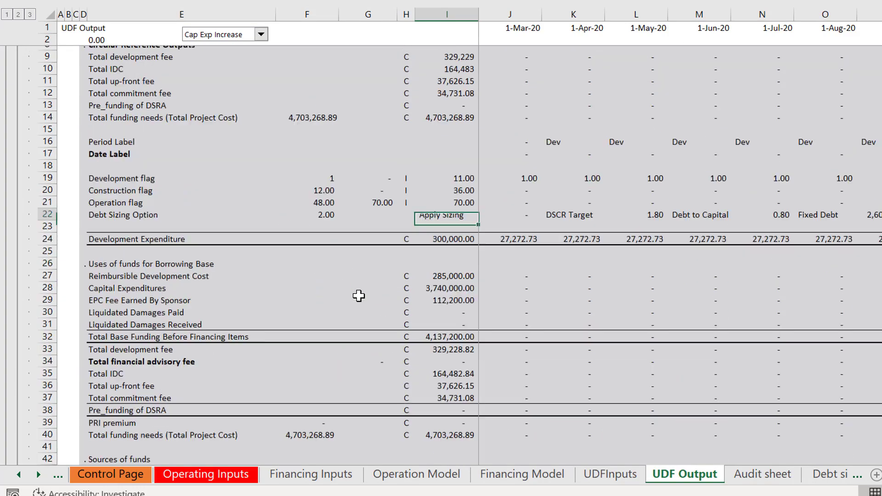
scroll(359, 296, down, 20)
scroll(359, 296, up, 20)
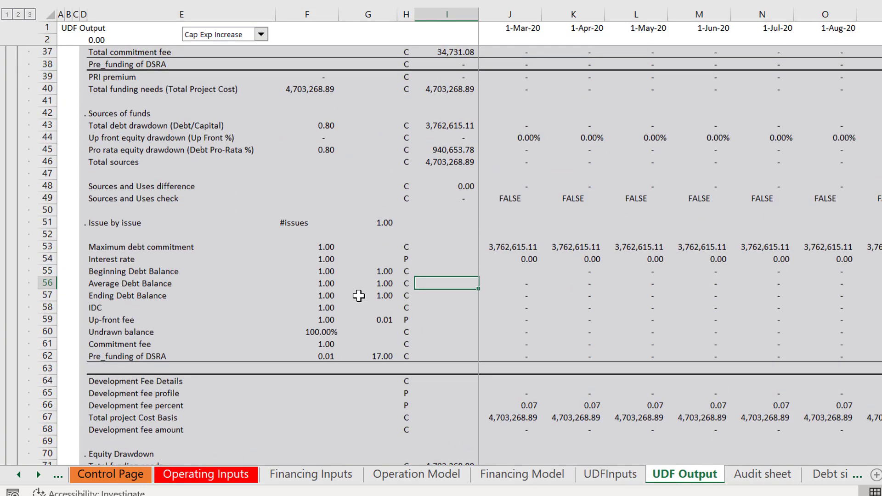
Step: Review the reimbursable percentages on the Financing Inputs sheet and compare the neighbouring model sheets up to UDFInputs
key(ctrl+Page_Up)
key(ctrl+Page_Up)
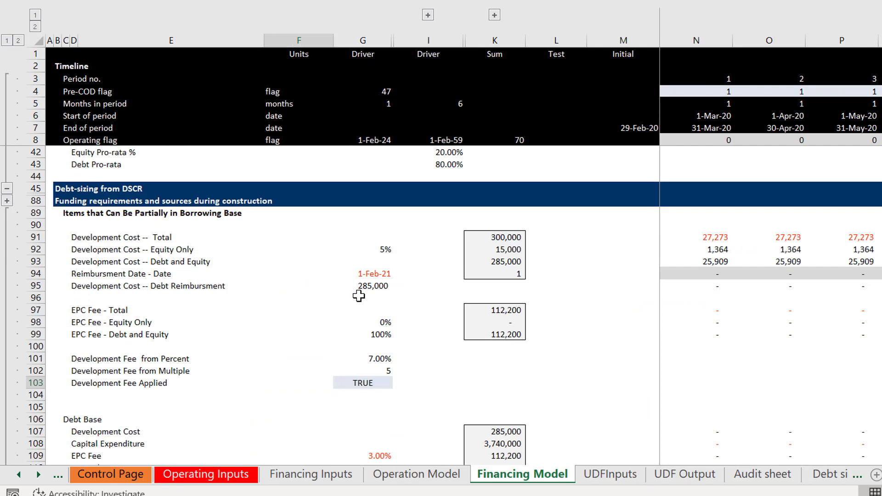
key(ctrl+Page_Up)
key(ctrl+Page_Up)
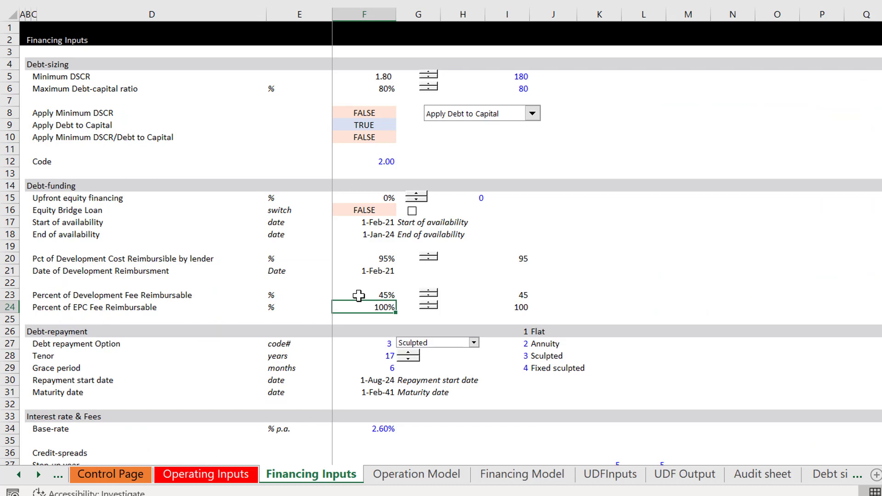
key(Page_Down)
key(Page_Up)
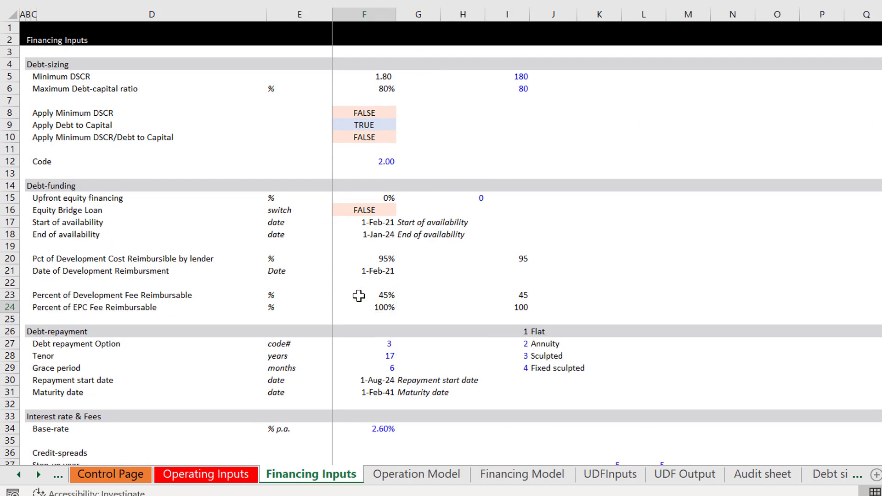
key(ctrl+Page_Down)
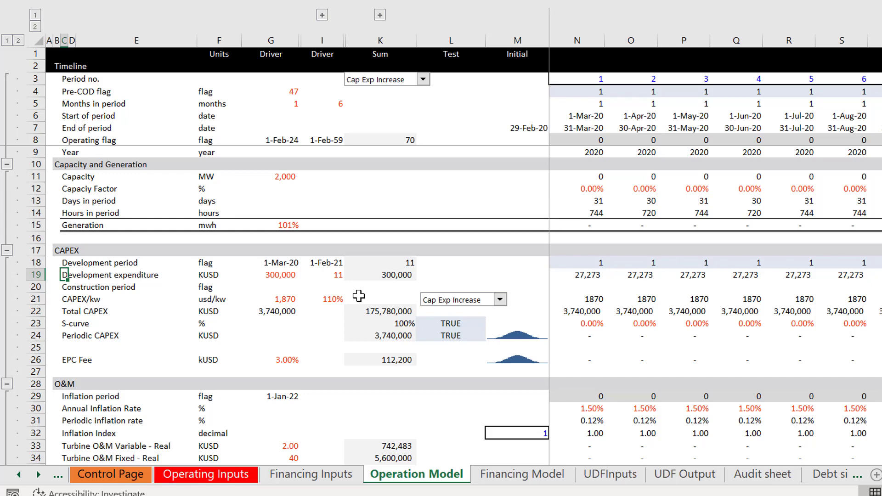
key(ctrl+Page_Down)
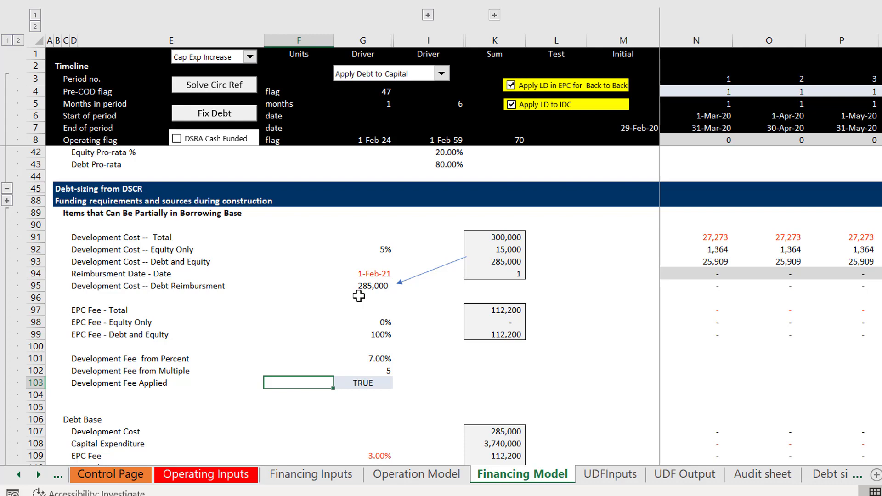
key(ctrl+Page_Down)
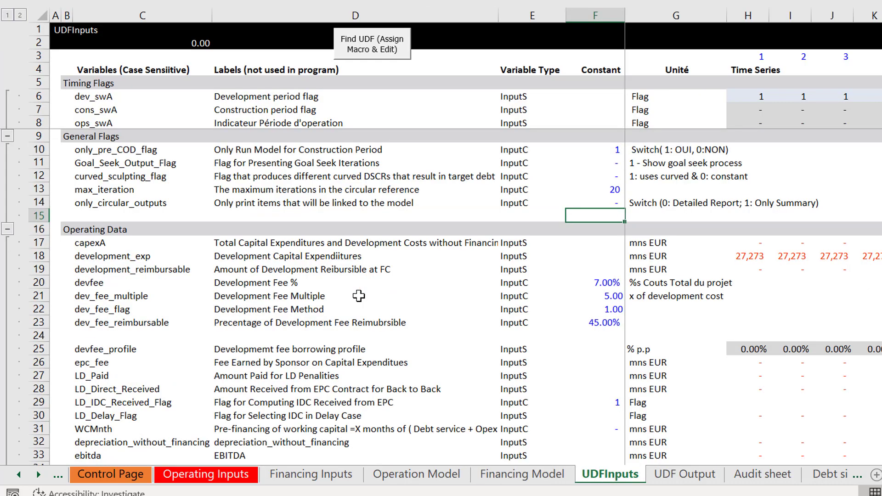
Step: Look through the borrowing base items and debt base rows of the Financing Model sheet
key(ctrl+Page_Up)
key(Page_Down)
key(Page_Up)
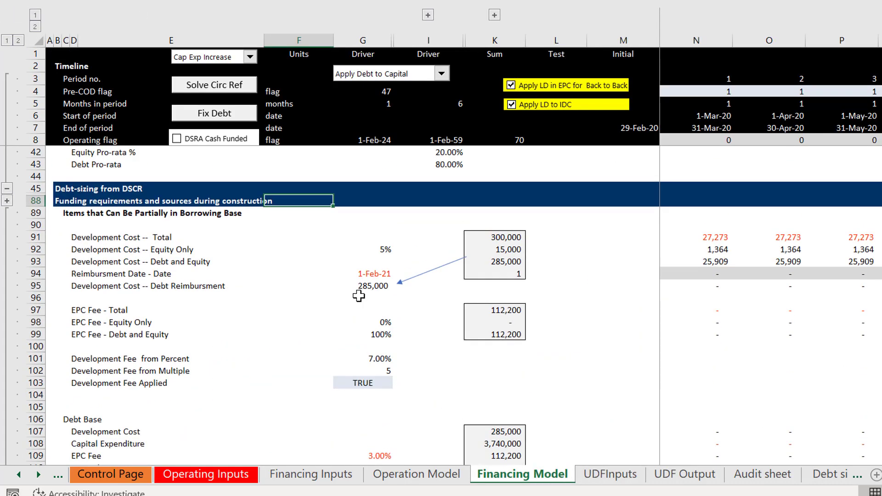
key(Down)
key(Down)
key(Down)
key(Down)
key(Down)
key(Down)
key(Down)
key(Down)
key(Down)
key(Down)
key(Down)
key(Down)
key(Down)
key(Down)
key(Down)
key(Down)
key(Down)
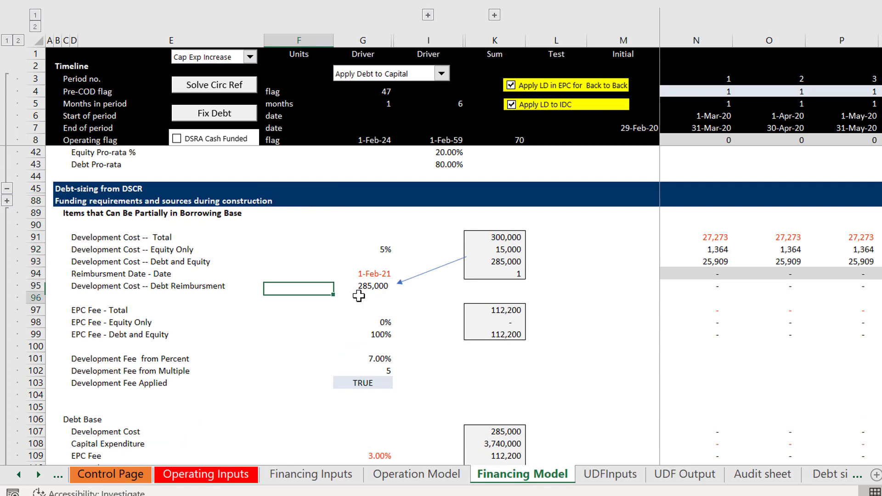
key(Down)
key(Down)
key(Down)
key(Down)
key(Down)
key(Down)
key(Down)
key(Down)
key(Down)
key(Down)
key(Down)
key(Up)
key(Up)
key(Up)
key(Up)
key(Up)
key(Up)
key(Up)
key(Up)
key(Up)
key(Up)
key(Up)
key(Up)
key(Up)
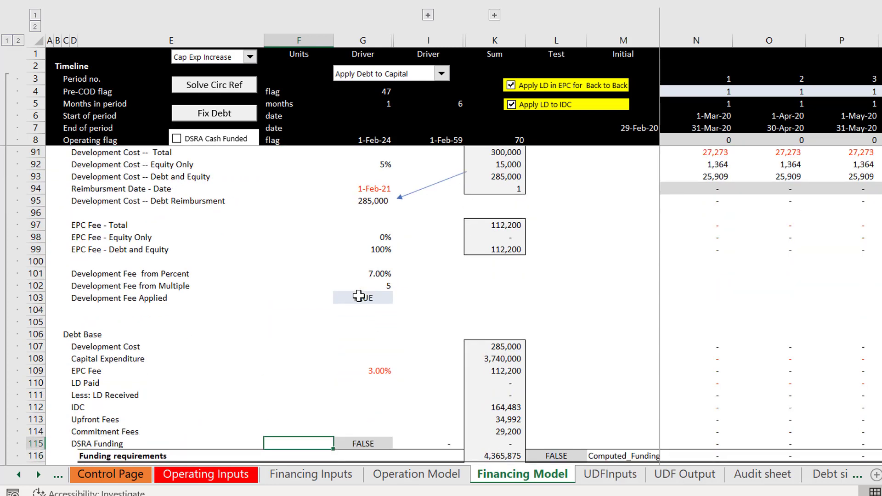
Step: Insert a blank row above Development Fee from Percent on the Financing Model sheet
key(Left)
key(Left)
key(Up)
key(Up)
key(Right)
key(Right)
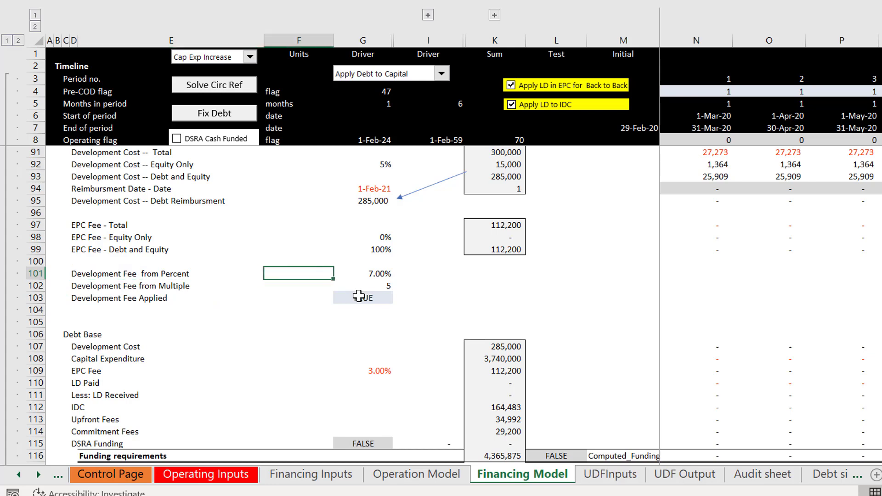
key(Right)
key(Right)
key(Right)
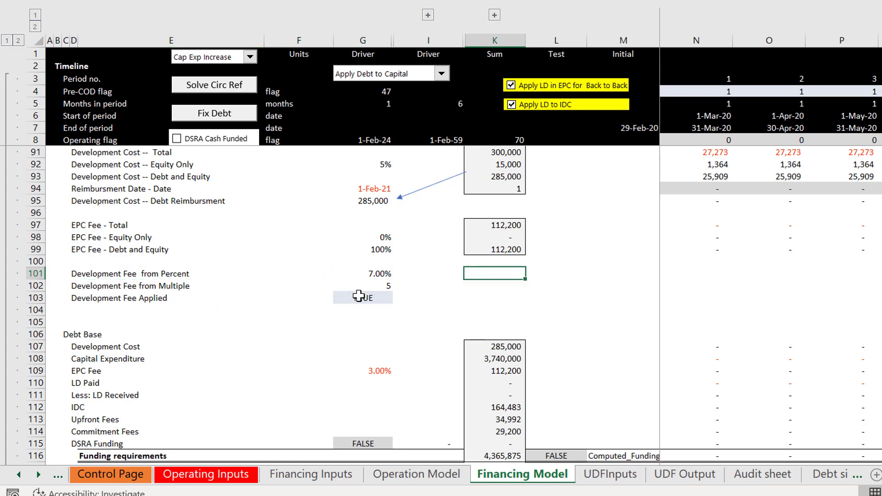
key(Left)
key(Left)
key(Left)
key(Left)
key(Left)
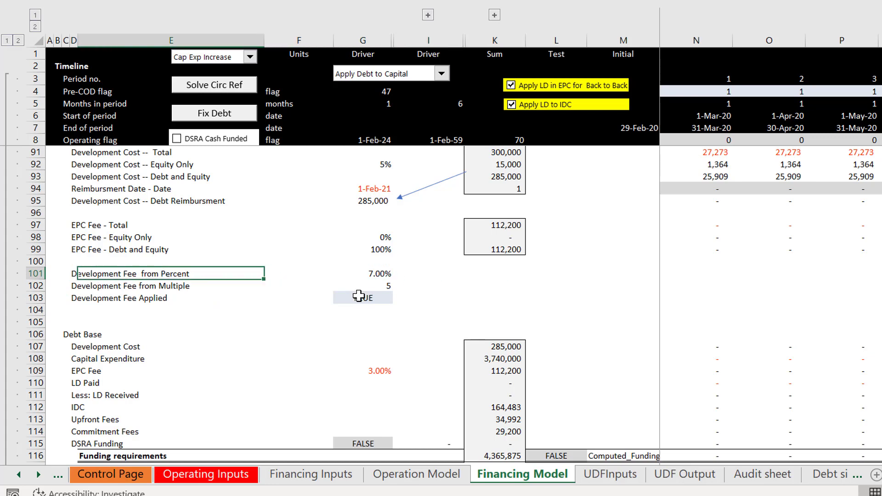
key(shift+space)
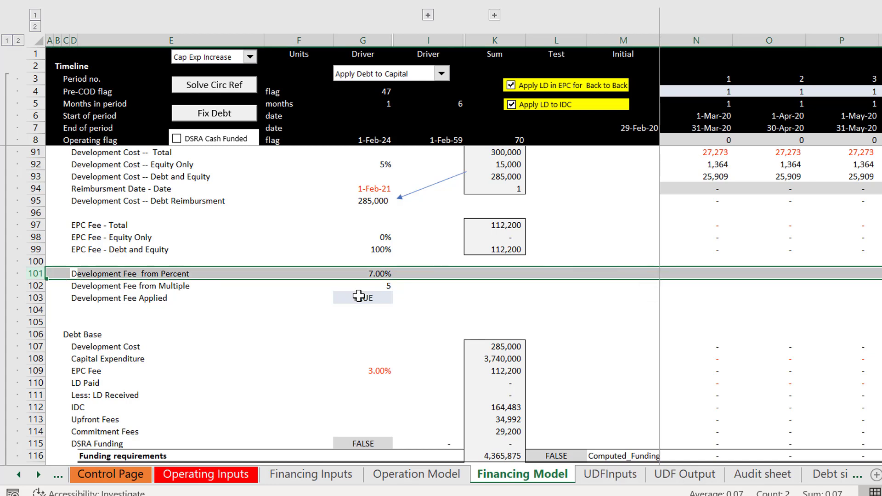
key(ctrl+plus)
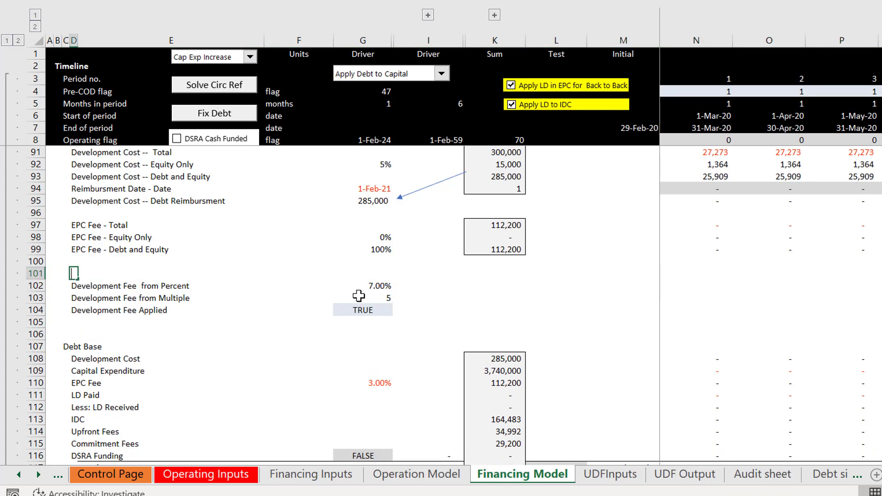
Step: Label the new row 101 "Total Project Cost"
text(Total Pro)
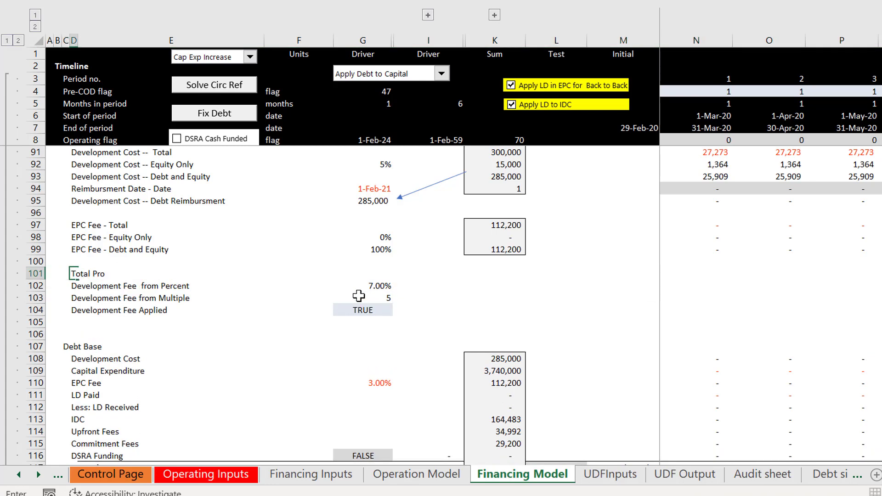
text(ject Cost)
key(Right)
key(Right)
key(Right)
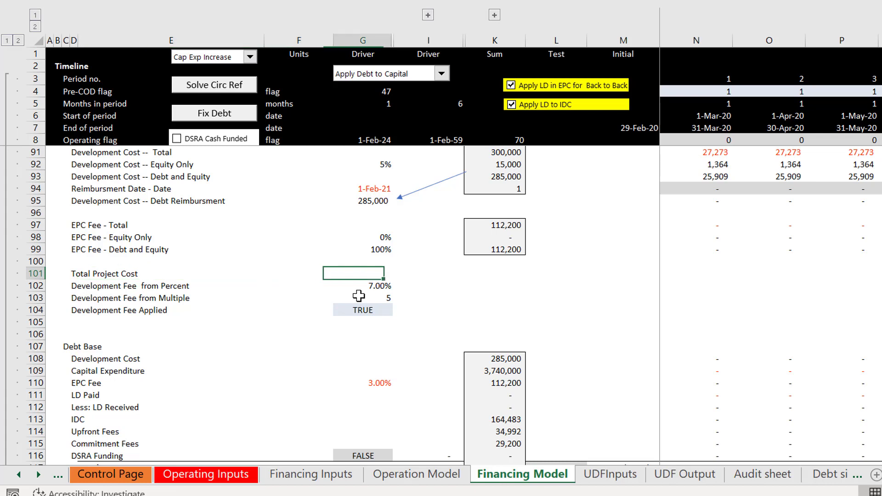
Step: Link the Total Project Cost driver in G101 to the bold total in F25 above the Debt Sizing block
text(=)
key(Up)
key(Up)
key(Up)
key(Up)
key(Up)
key(Up)
key(Up)
key(Up)
key(Up)
key(Up)
key(Up)
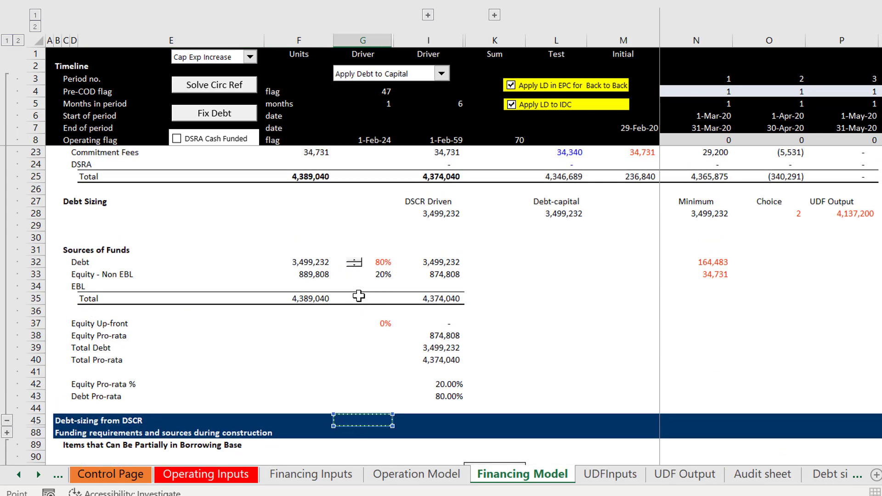
key(Up)
key(Up)
key(Up)
key(Up)
key(Up)
key(Up)
key(Up)
key(Up)
key(Up)
key(Up)
key(Up)
key(Up)
key(Up)
key(Up)
key(Up)
key(Up)
key(Up)
key(Up)
key(Up)
key(Up)
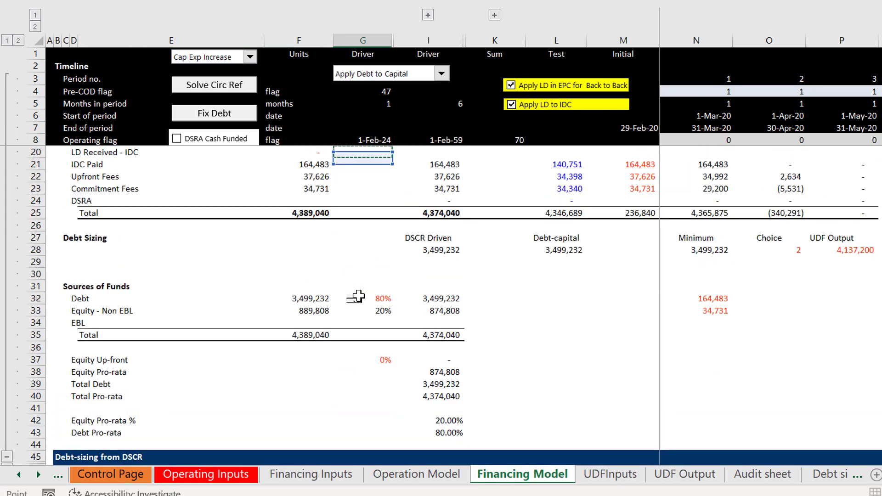
key(Up)
key(Up)
key(Up)
key(Up)
key(Down)
key(Down)
key(Down)
key(Down)
key(Down)
key(Down)
key(Down)
key(Down)
key(Down)
key(Left)
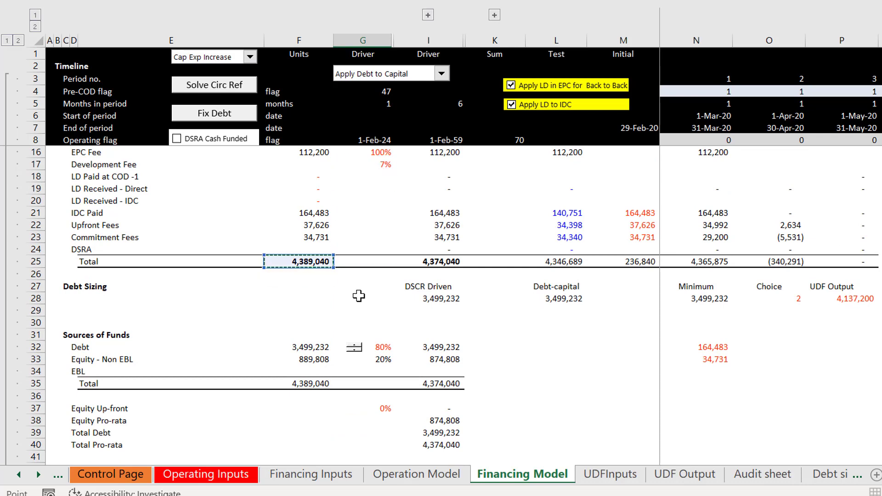
key(Return)
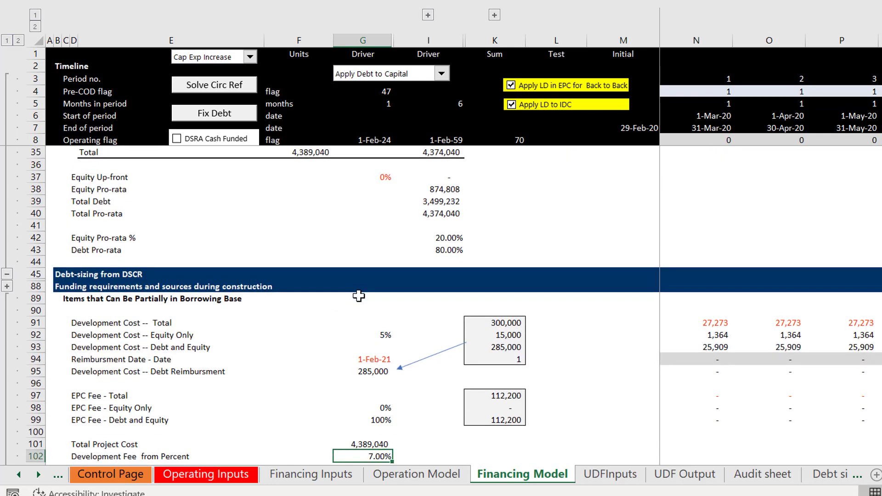
Step: Link period 1 of the Total Project Cost row to an absolute reference to G101 and fill it across all periods
key(Up)
key(Right)
key(Right)
key(Right)
key(Right)
key(Right)
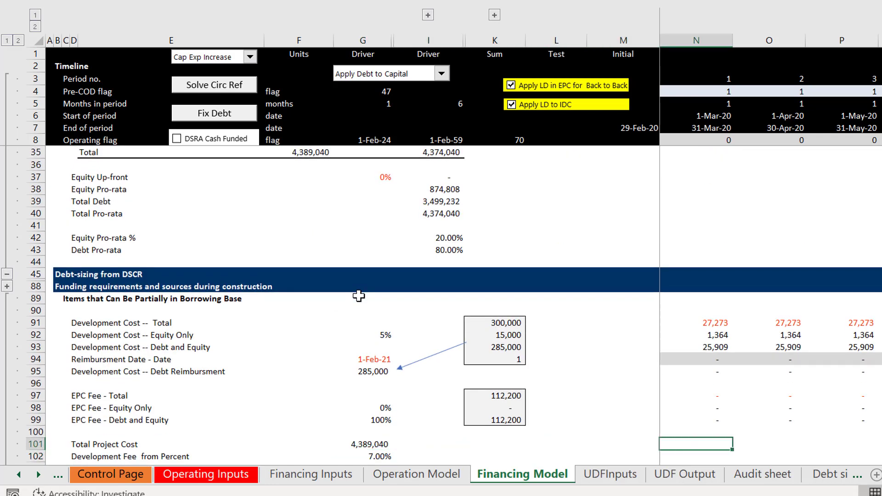
text(=)
key(Left)
key(Left)
key(Left)
key(Left)
key(Left)
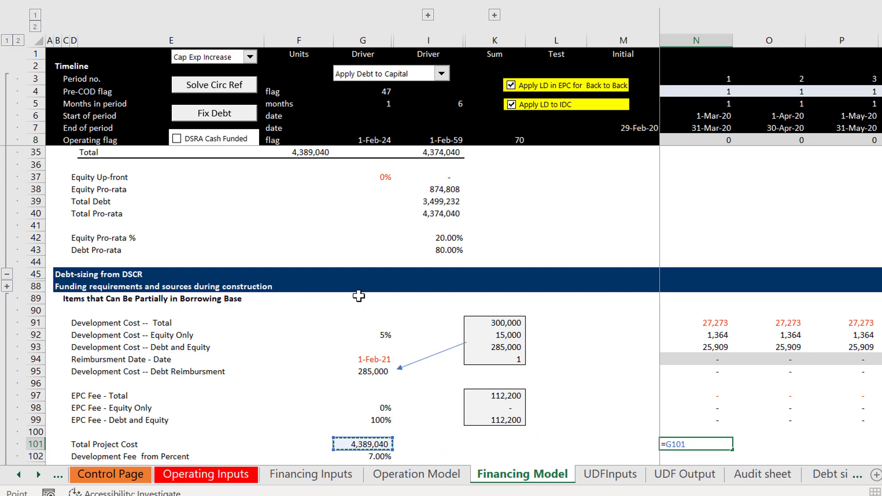
key(F4)
key(Return)
key(Up)
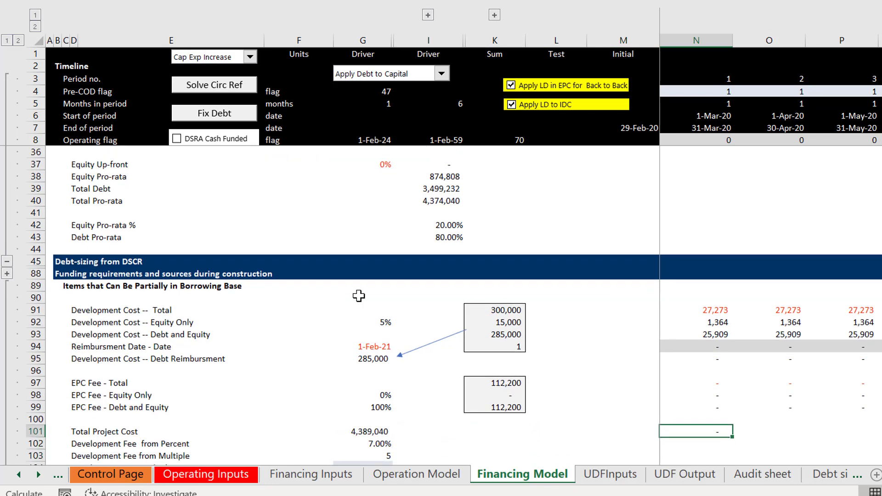
key(ctrl+shift+Right)
key(ctrl+r)
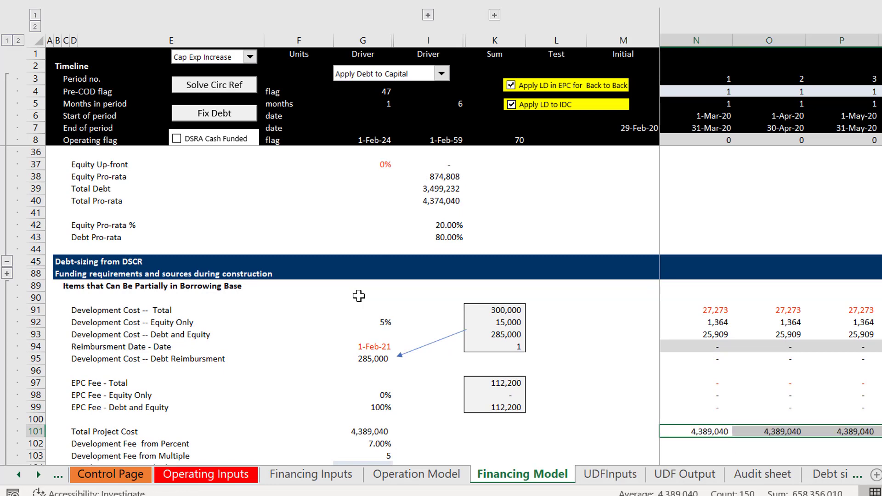
Step: Link I102 in the Development Fee from Percent row to the FC date in H8 of the Operating Inputs sheet
key(Down)
key(Left)
key(Left)
key(Left)
key(Left)
key(Left)
key(Left)
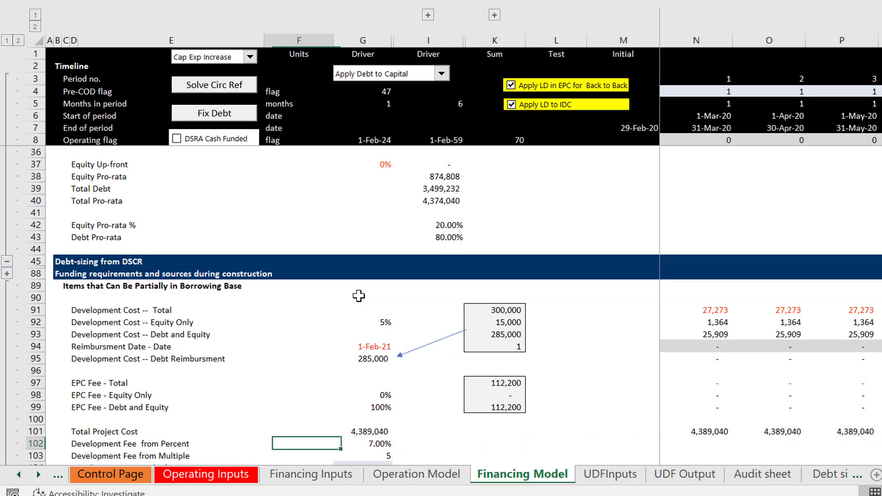
key(Left)
key(Right)
key(Right)
key(Right)
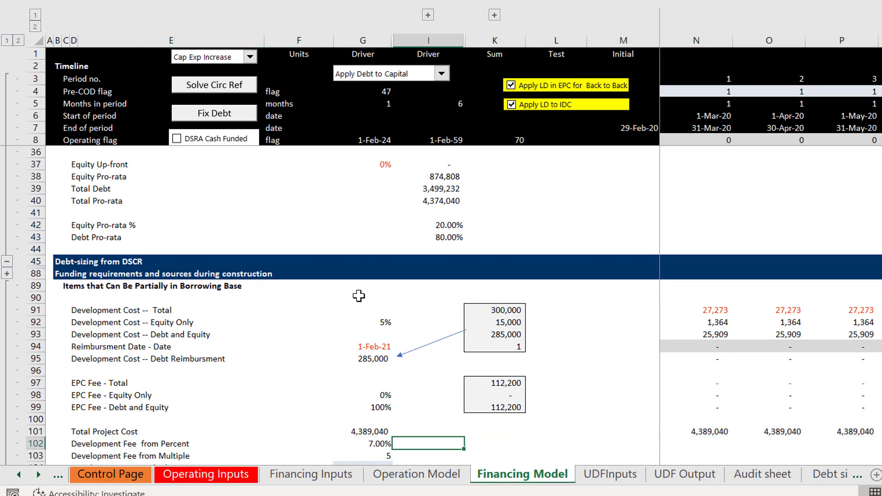
key(Right)
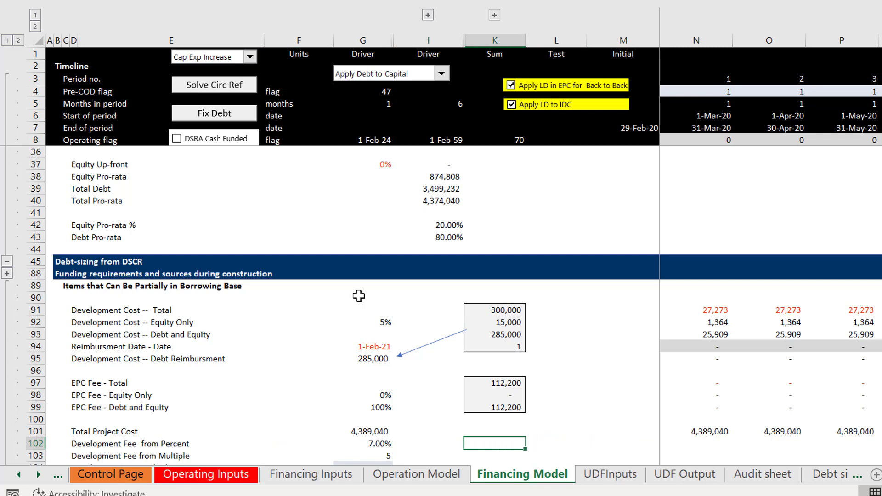
key(Left)
text(=)
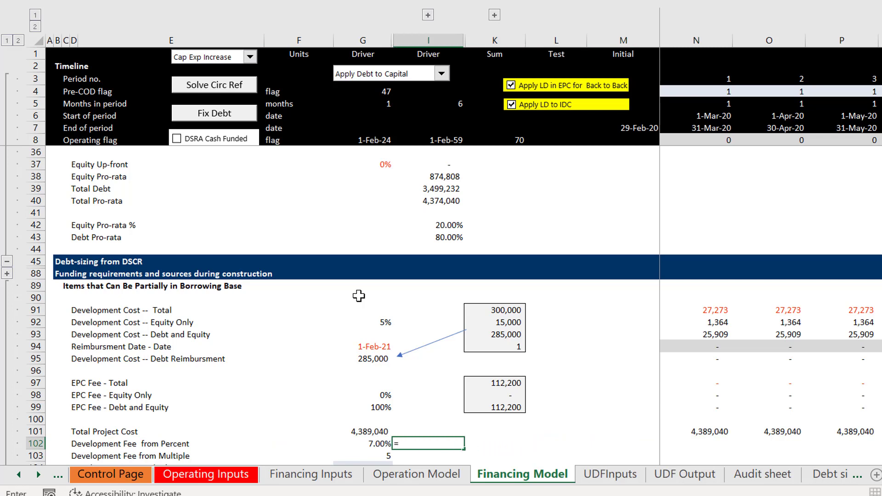
key(ctrl+Page_Up)
key(ctrl+Page_Up)
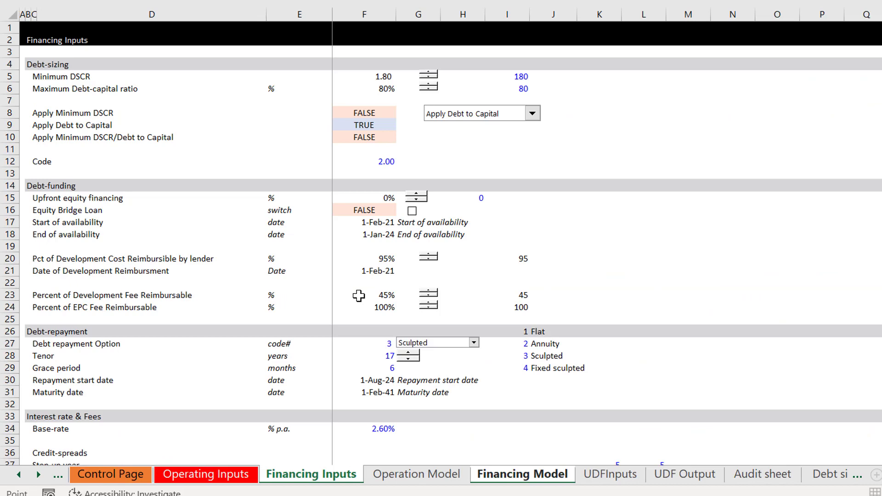
key(ctrl+Page_Up)
key(ctrl+Home)
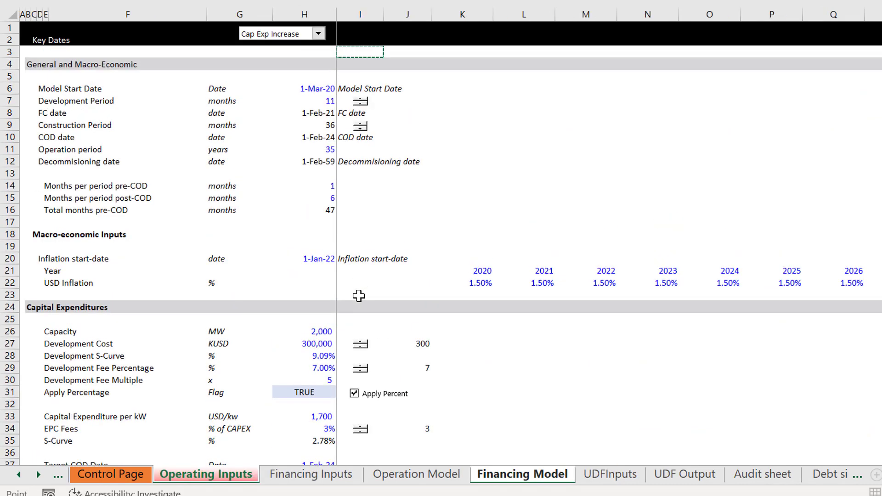
key(Down)
key(Down)
key(Down)
key(Down)
key(Down)
key(Left)
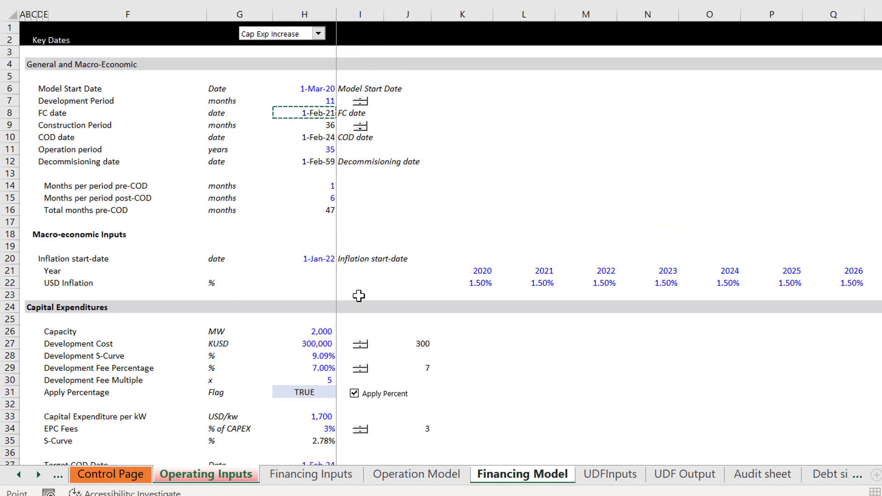
key(Return)
Step: Format the linked FC date in I102 as a date
key(Up)
key(Up)
key(Up)
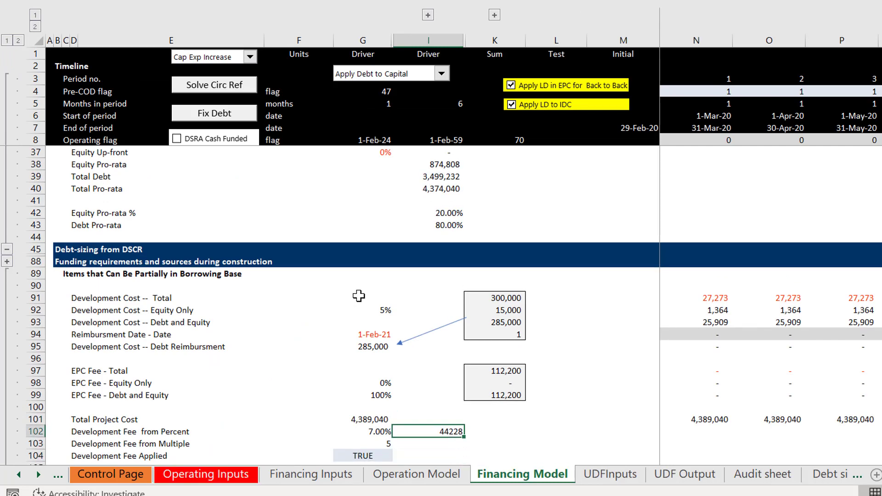
key(ctrl+shift+3)
Step: Enter the timing flag =(N6=$I$102)*1 in N102 and fill it across all periods
key(Right)
key(Right)
key(Right)
key(Right)
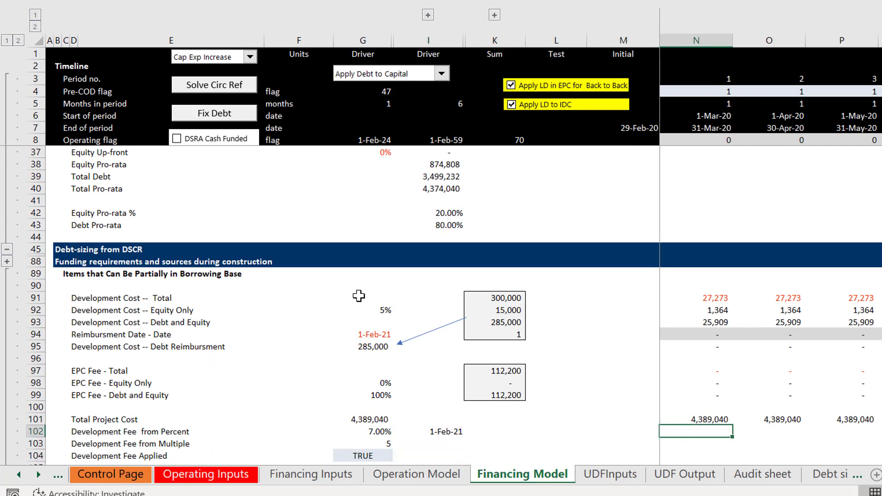
text(=()
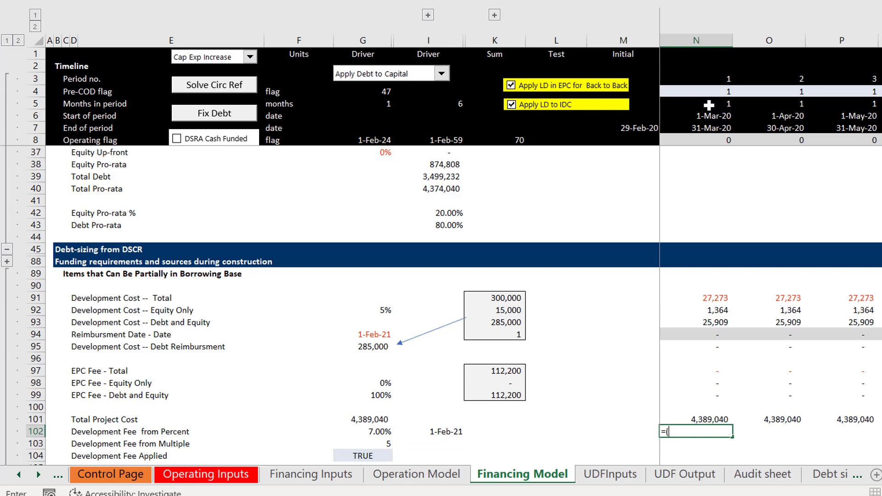
click(705, 119)
text())
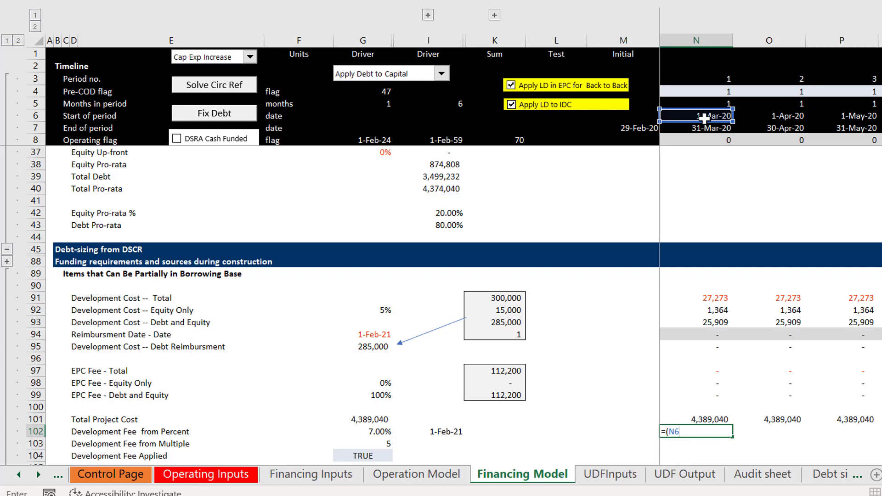
text(=)
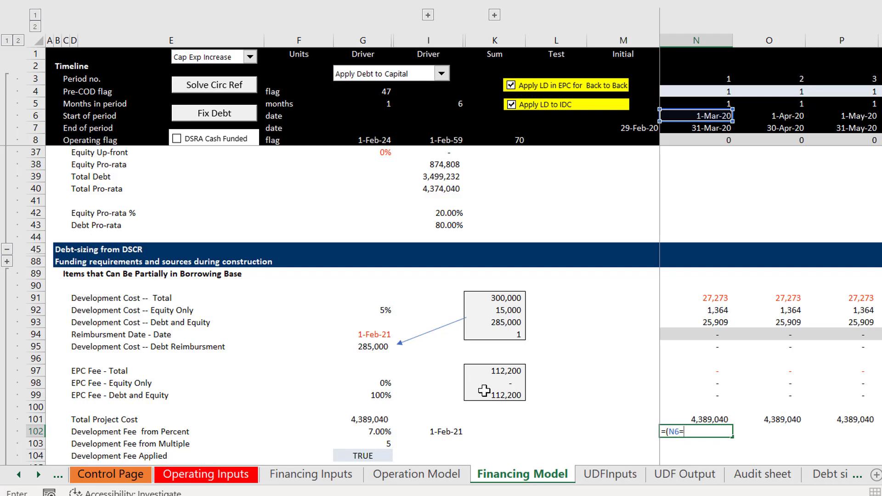
click(444, 426)
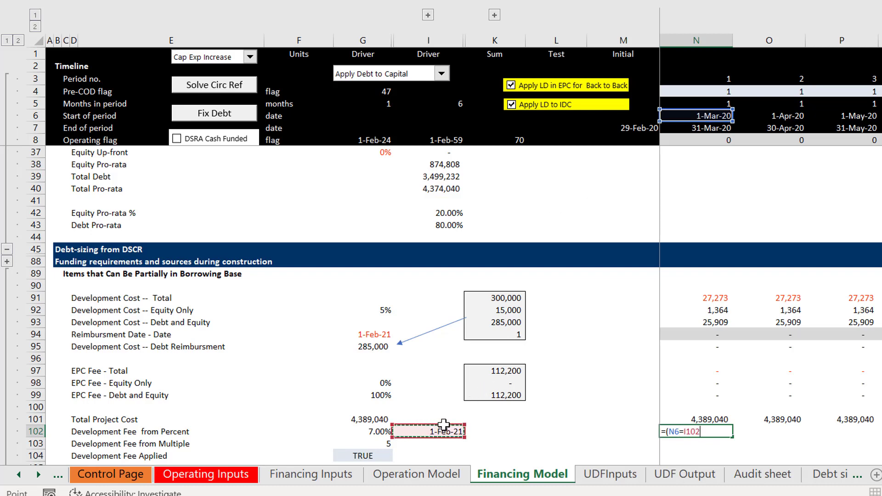
key(F4)
text()*)
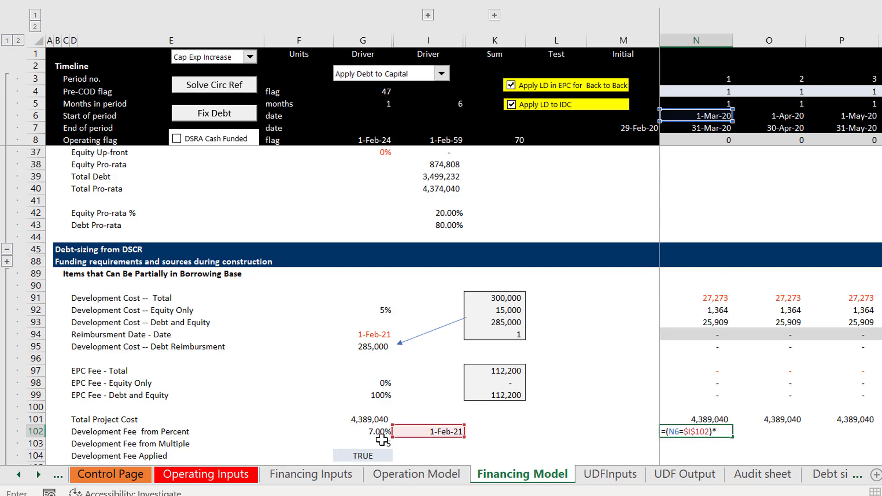
text(1)
key(Return)
key(Return)
key(Up)
key(Up)
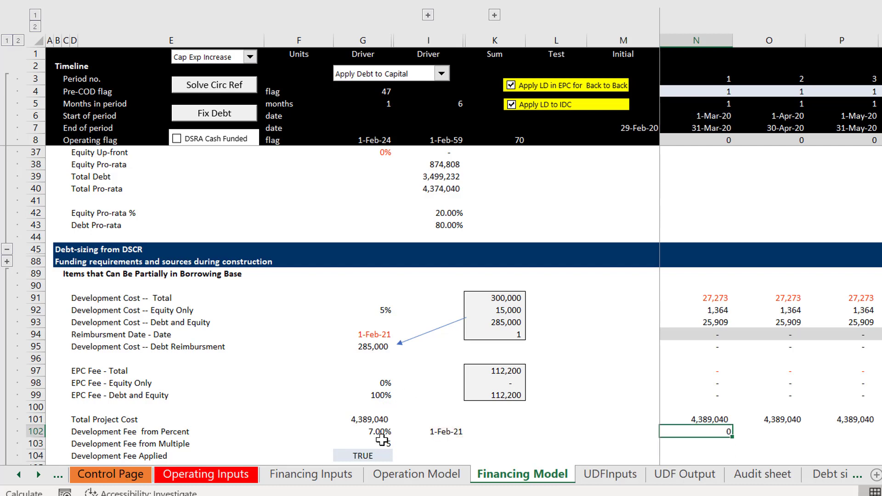
Step: Sum the Development Fee from Percent row over N102:FG102 in K102
key(Left)
key(Left)
key(Left)
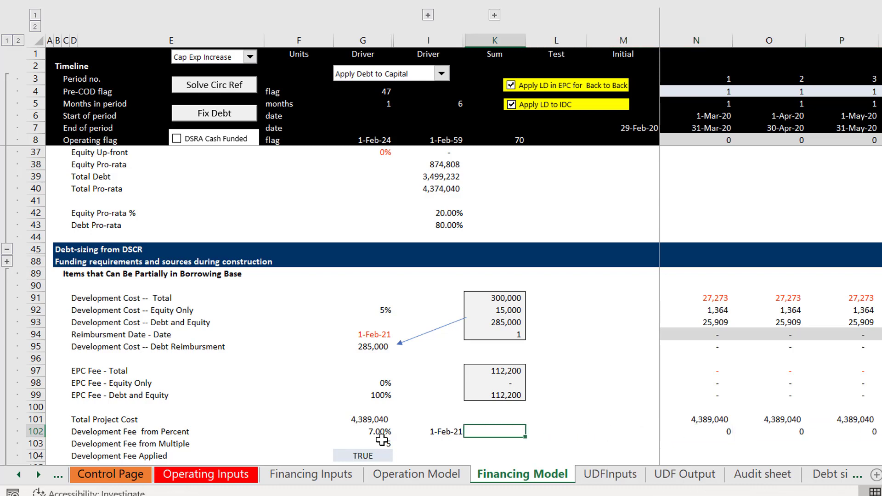
text(=sum()
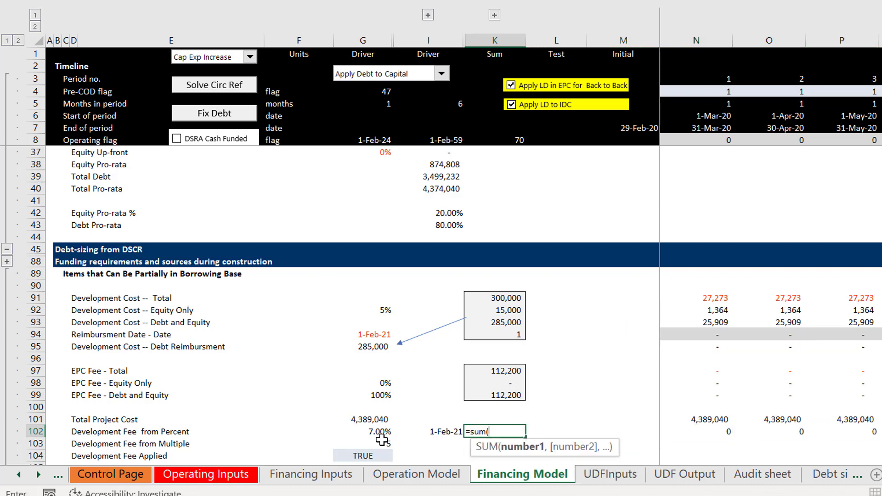
key(Right)
key(Right)
key(ctrl+shift+Right)
key(ctrl+shift+Right)
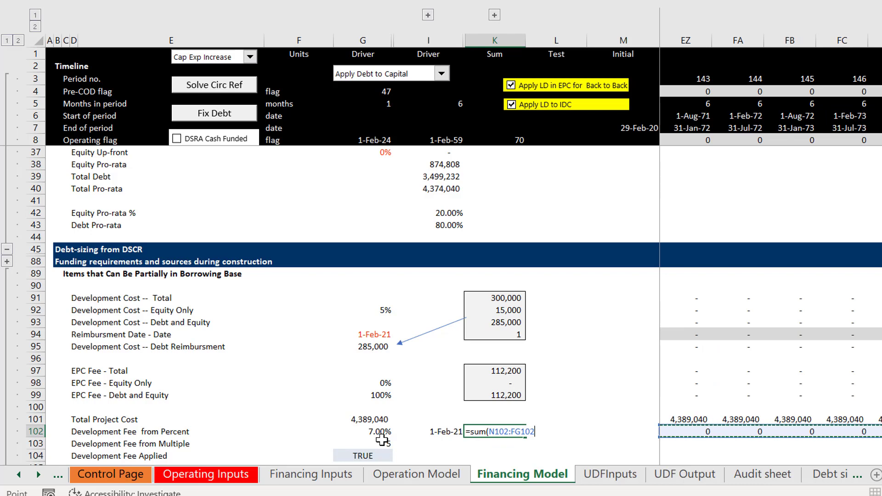
key(Return)
key(Up)
key(Down)
key(Down)
key(Down)
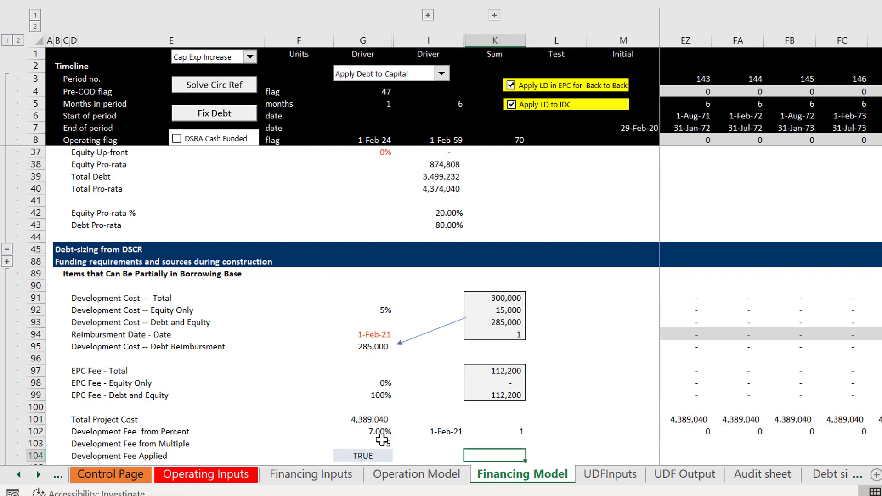
Step: Apply the comma number format to the period values in row 102
key(Up)
key(Up)
key(Up)
key(Up)
key(ctrl+shift+Right)
key(ctrl+shift+Right)
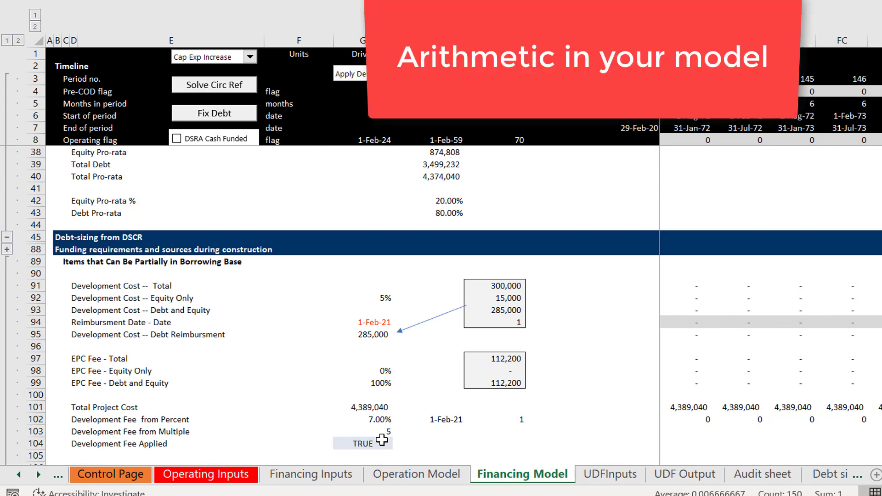
click(665, 413)
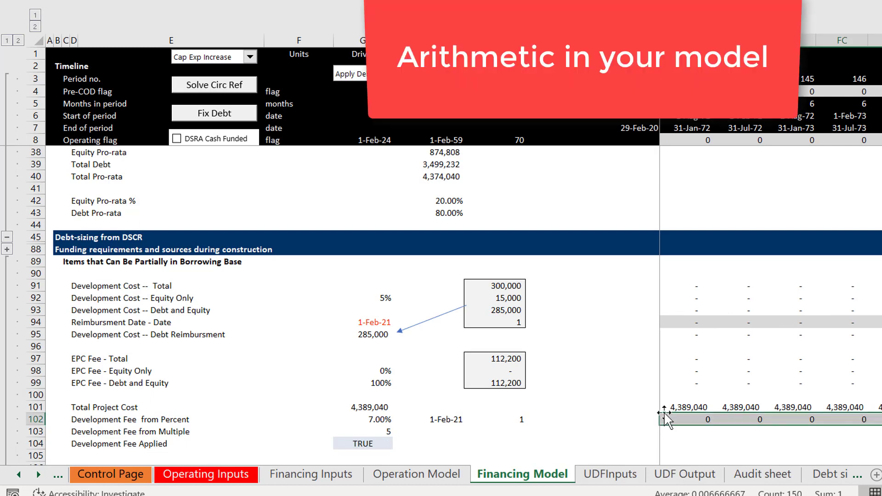
key(ctrl+shift+1)
key(Left)
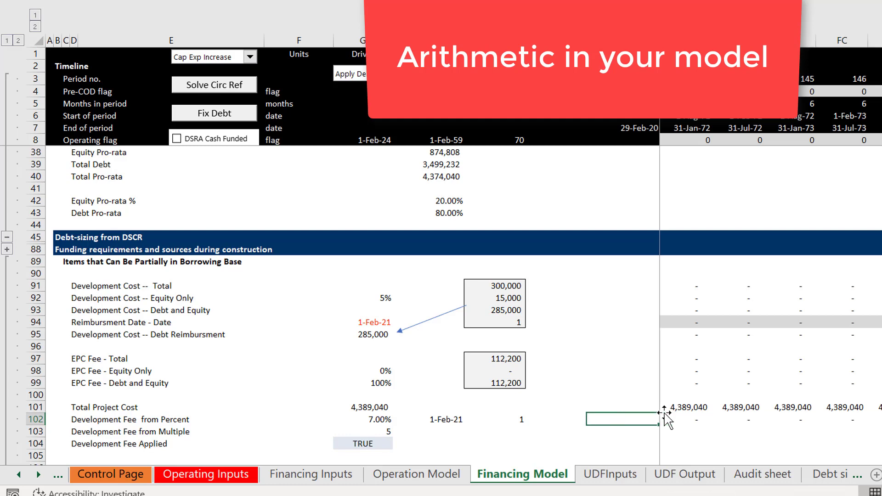
Step: Link I103 in the Development Fee from Multiple row to the Development Cost total in K91
key(Left)
key(Right)
key(Right)
key(Down)
key(Left)
key(Left)
key(Left)
key(Left)
key(Left)
key(Left)
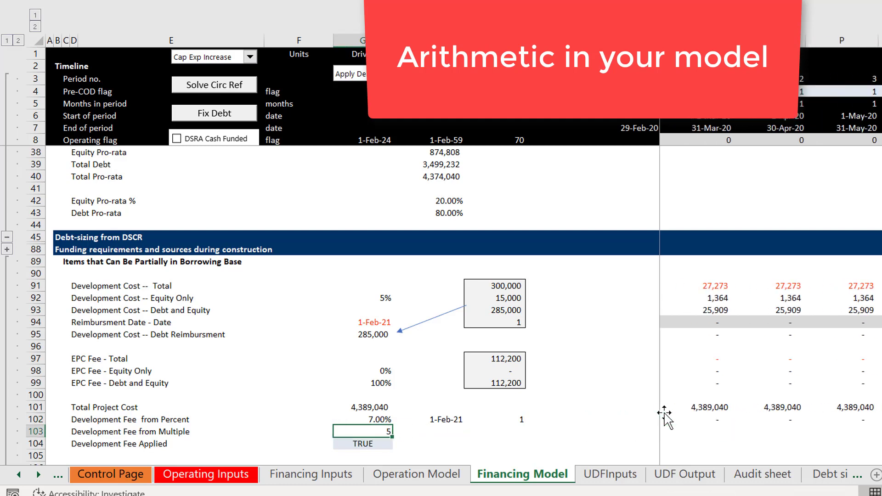
key(Right)
key(Right)
key(Right)
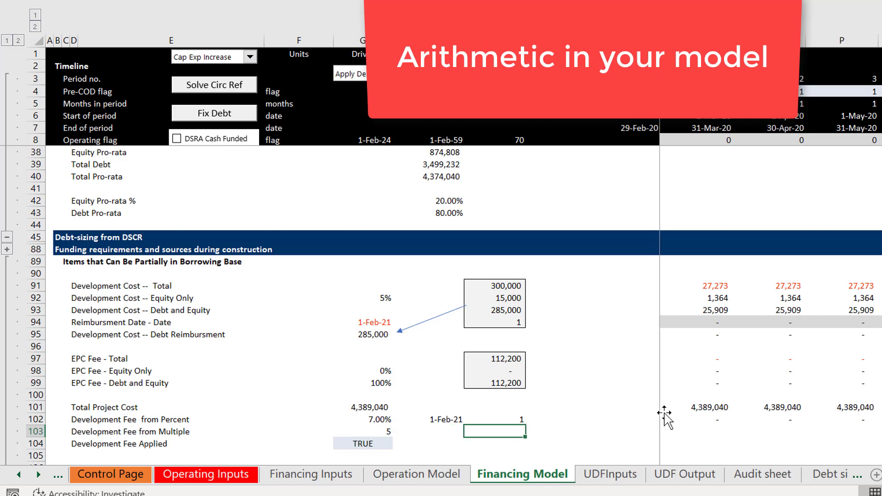
key(Left)
text(=)
key(Up)
key(Up)
key(Up)
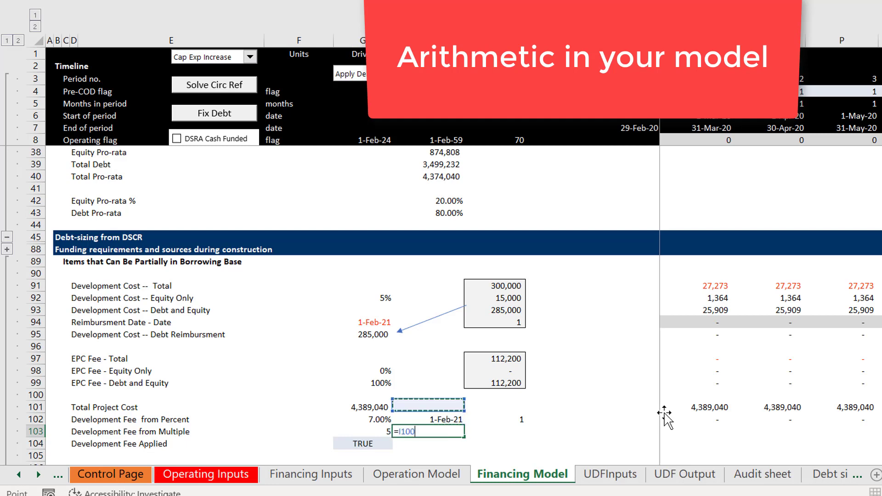
key(Up)
key(Up)
key(Up)
key(Up)
key(Up)
key(Up)
key(Up)
key(Up)
key(Up)
key(Right)
key(Escape)
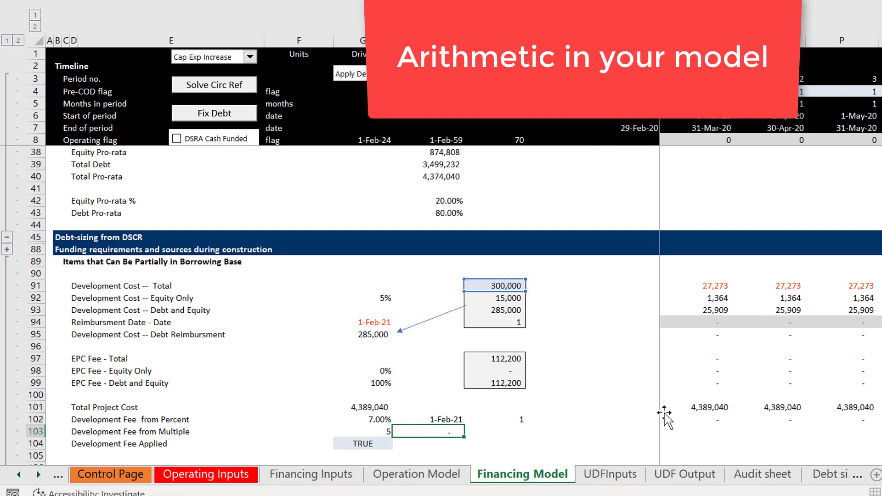
key(Return)
key(Up)
key(Right)
key(Right)
key(Right)
key(Left)
key(Left)
key(Left)
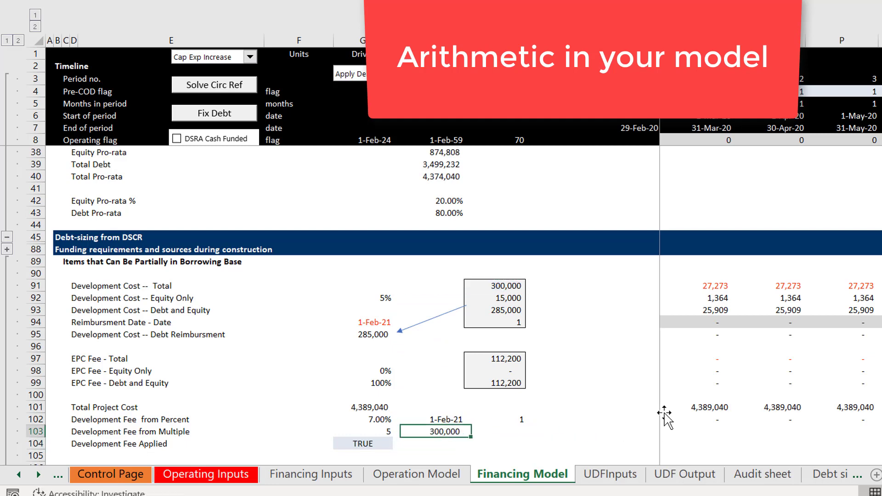
key(Right)
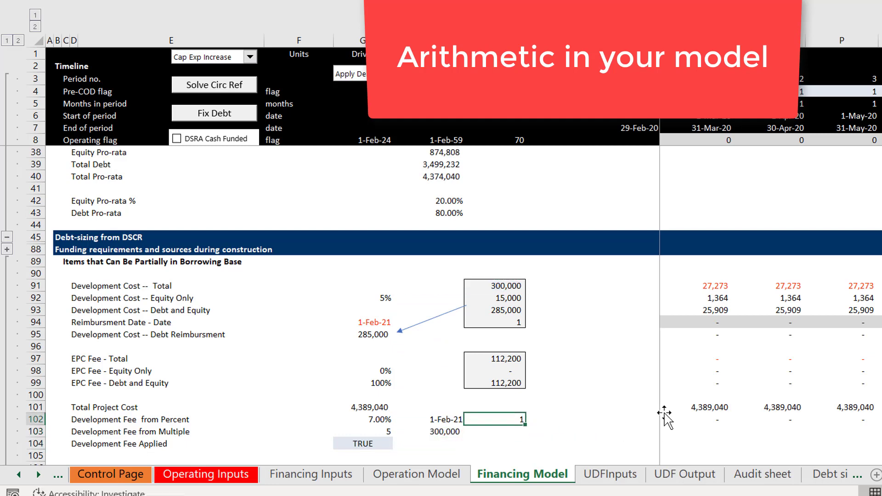
key(Right)
key(Right)
key(Right)
key(Right)
key(Left)
key(Left)
key(Left)
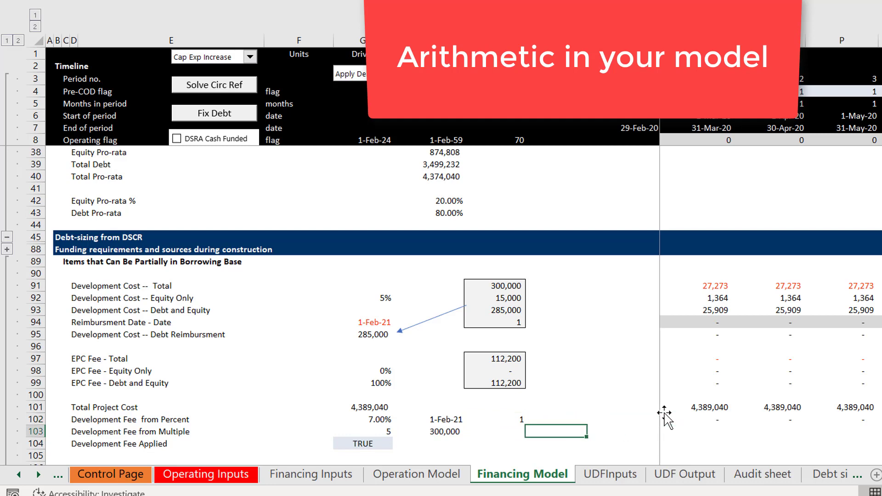
Step: Enter =(N6=$I$102)*$I$103*$I$103 in N103 of the Development Fee from Multiple row
key(Right)
key(Right)
key(Left)
key(Right)
key(Right)
key(Right)
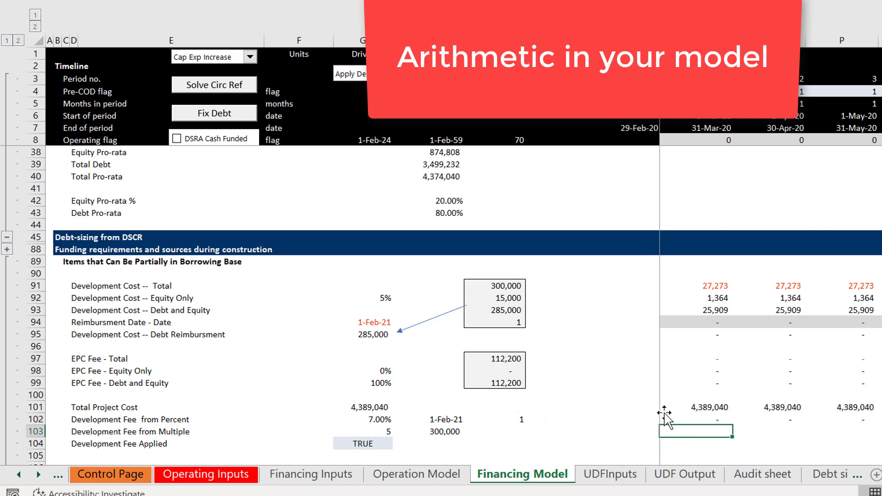
text(=()
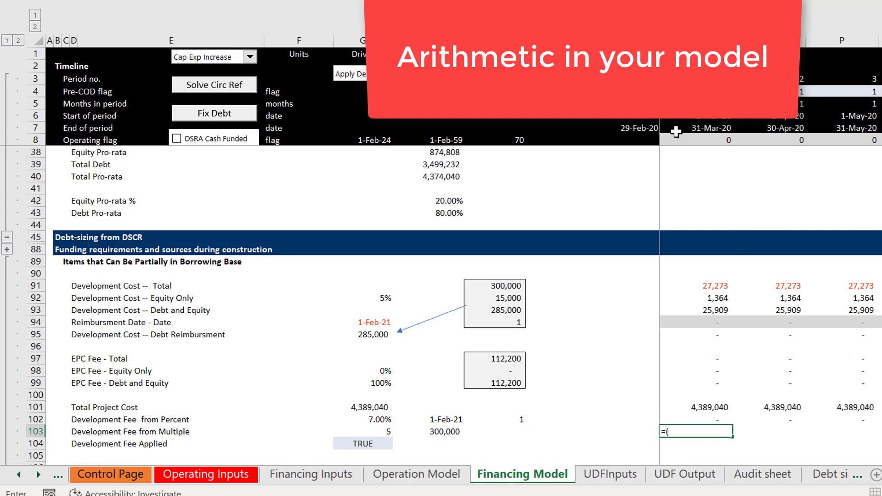
text(N6=)
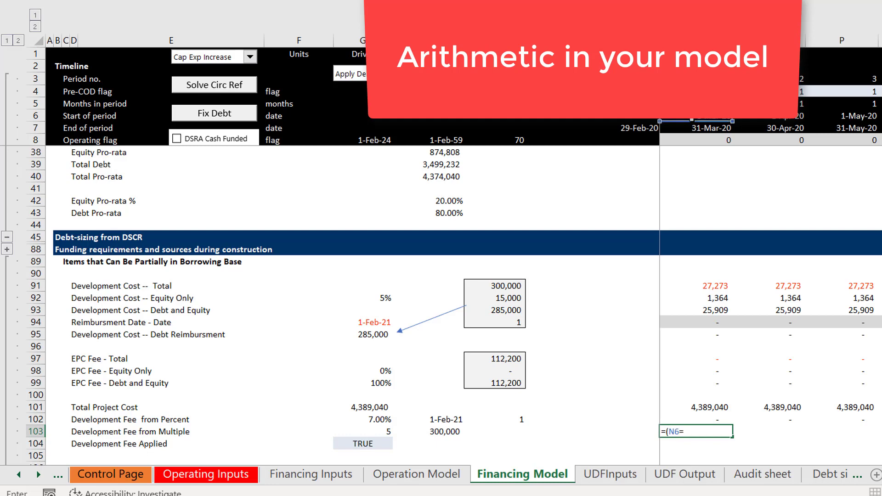
key(Up)
key(Left)
key(Left)
key(Left)
key(Left)
key(Left)
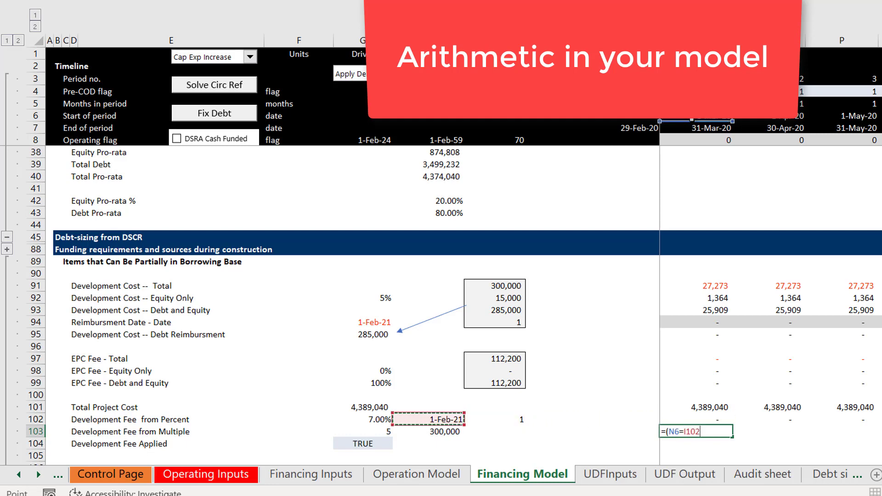
key(F4)
text()*)
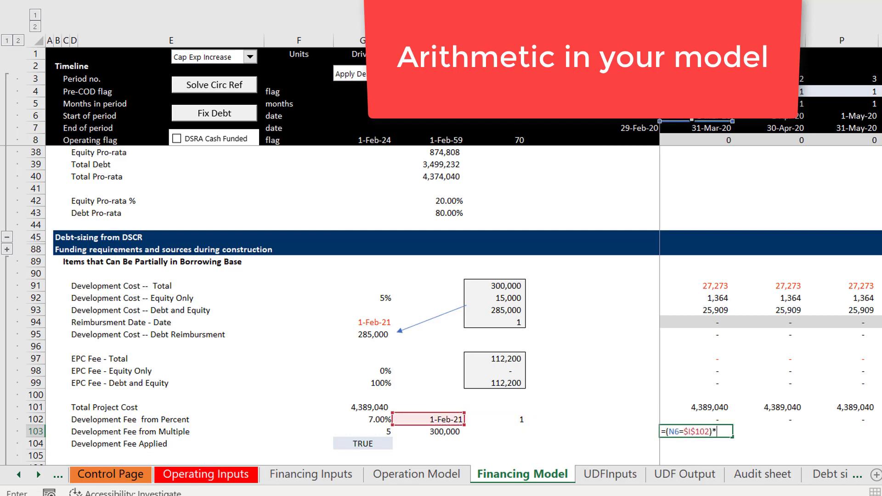
key(Left)
key(Left)
key(Left)
key(Left)
key(Left)
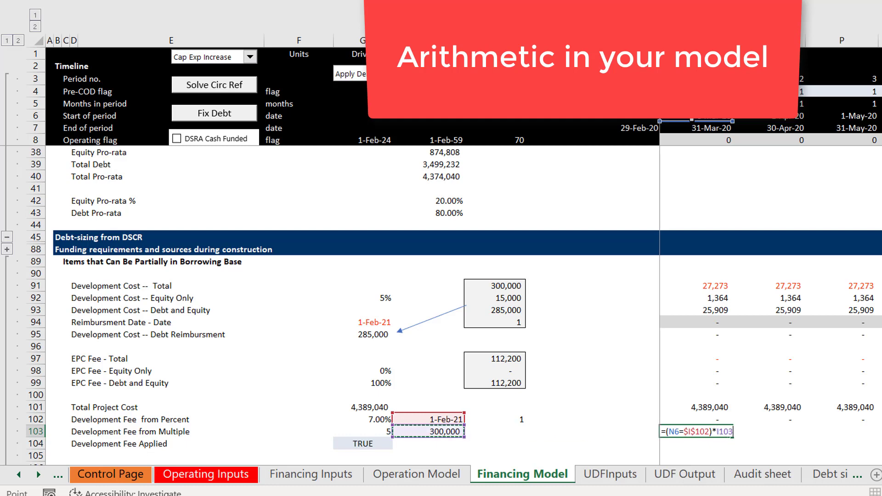
key(F4)
text(*)
key(Left)
key(Left)
key(Left)
key(Left)
key(Left)
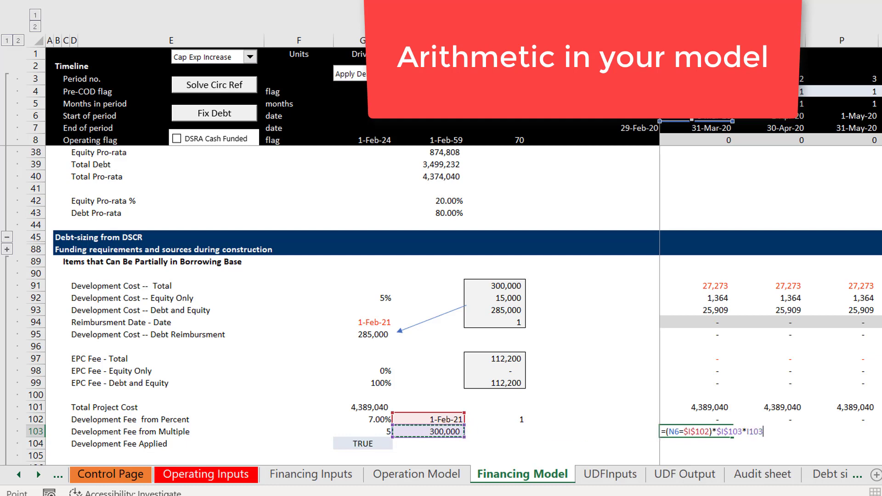
key(F4)
key(ctrl+Return)
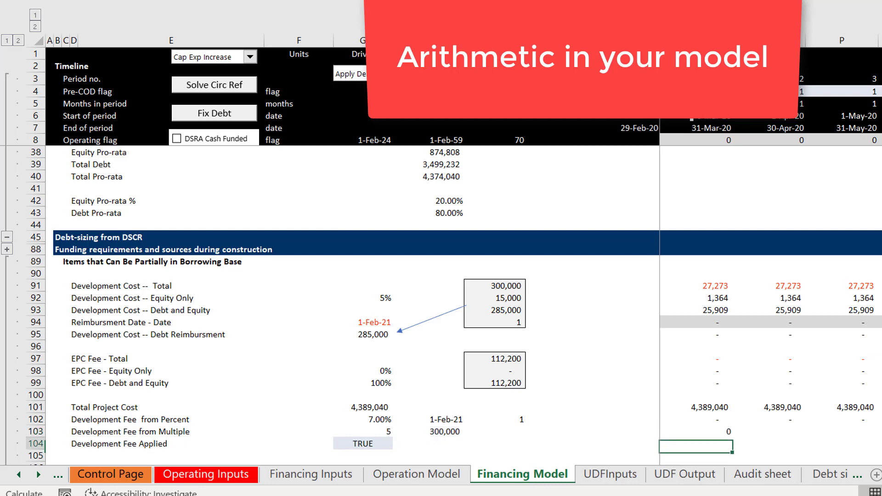
Step: Repoint the first $I$103 reference in N103 to the multiple in $G$103, and fill the formula across all periods
key(F2)
drag(420, 431, 376, 438)
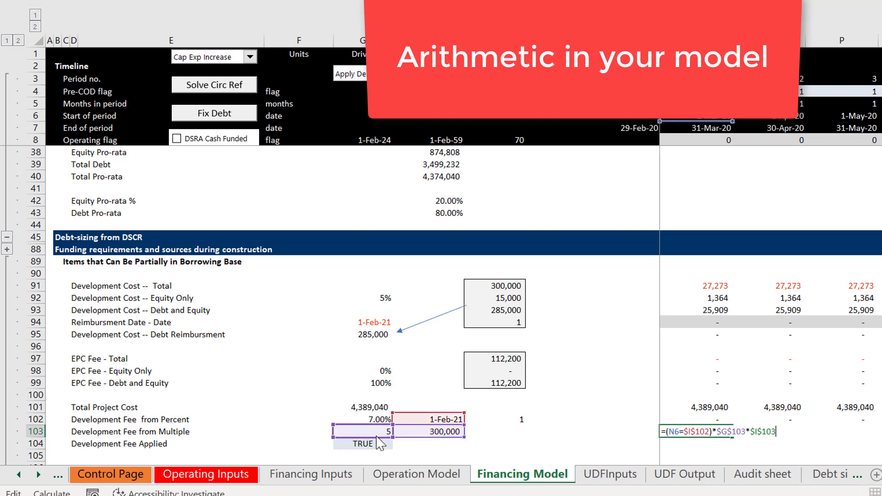
key(ctrl+Return)
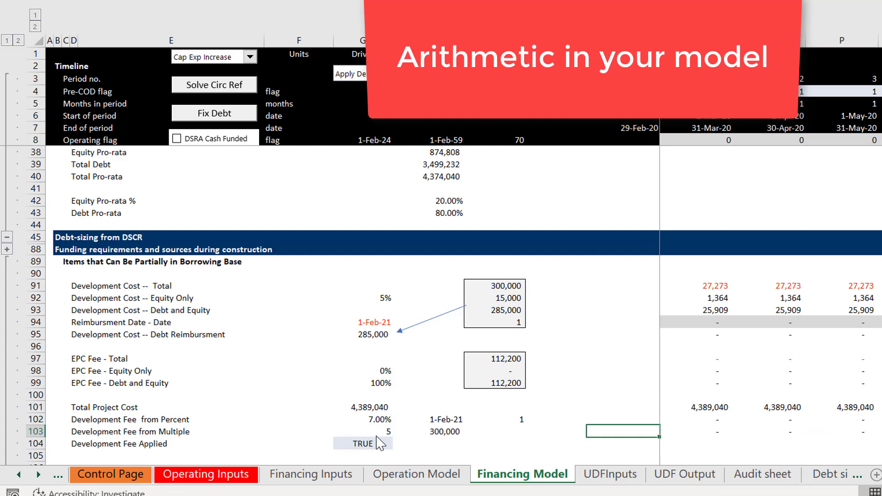
Step: Change the N102 formula to =(N6=$I$102)*N101*$G$102, fill it across all periods and recalculate
key(Left)
key(Up)
key(Left)
key(Left)
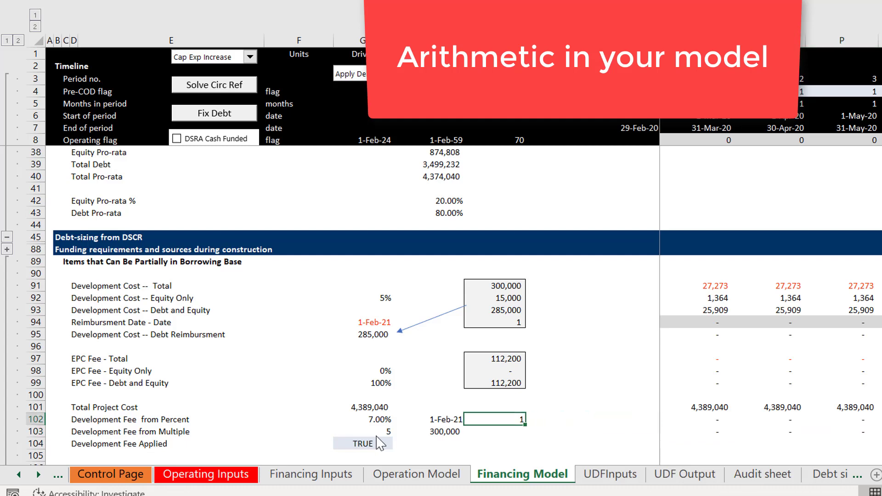
key(Right)
key(Right)
key(Right)
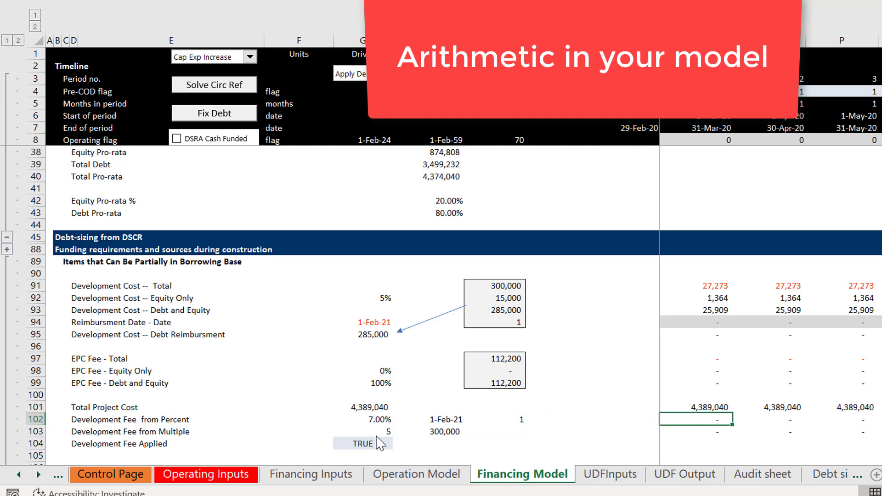
key(F2)
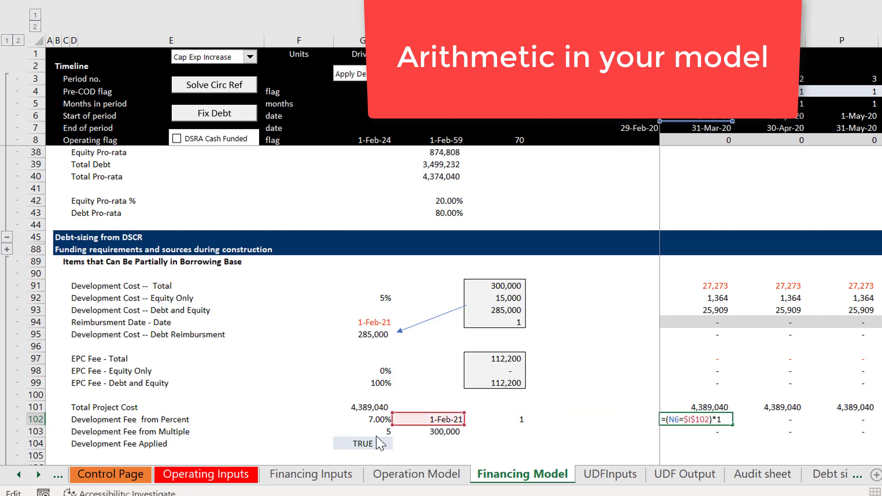
key(BackSpace)
click(691, 406)
text(*)
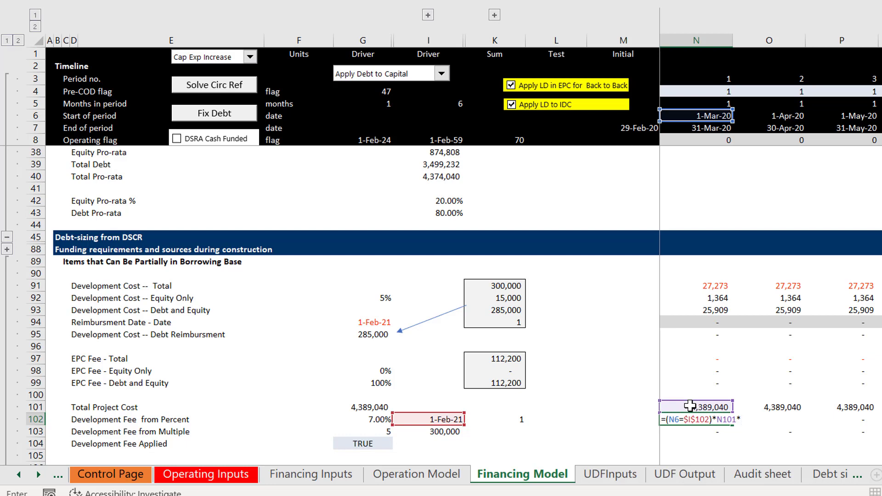
key(Left)
key(Left)
key(Left)
key(Left)
key(Left)
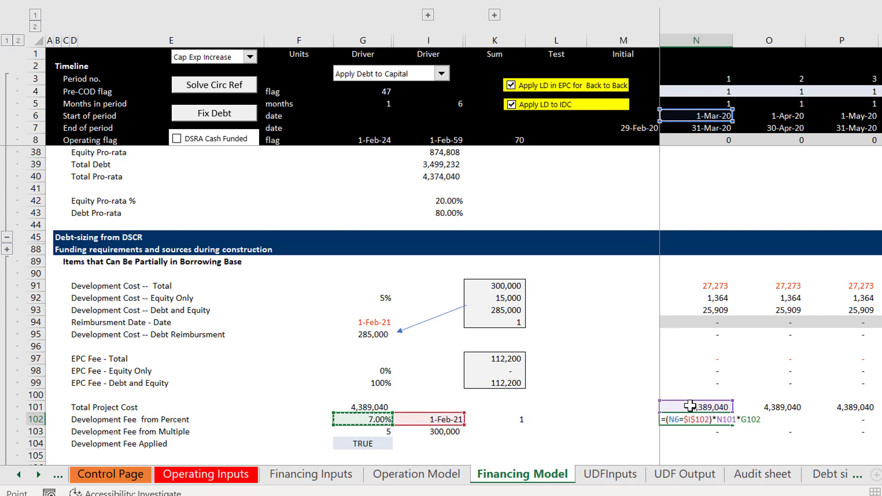
key(F4)
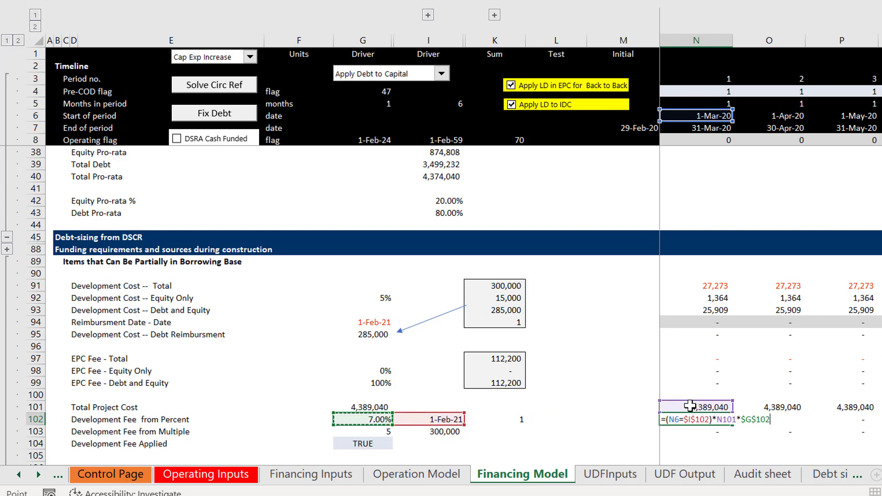
key(Return)
key(Up)
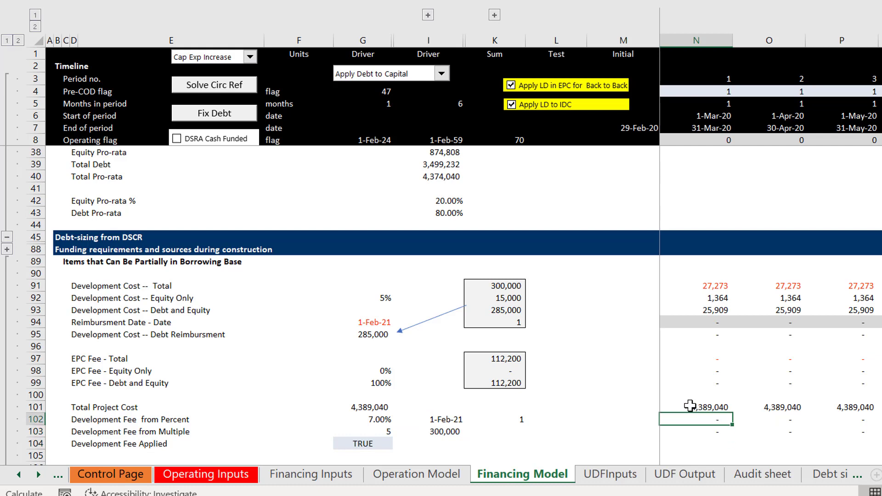
key(F9)
Step: Format the Development Fee from Percent sum in K102 with thousands separators and two decimals, and copy it down to K103
key(Left)
key(Left)
key(Left)
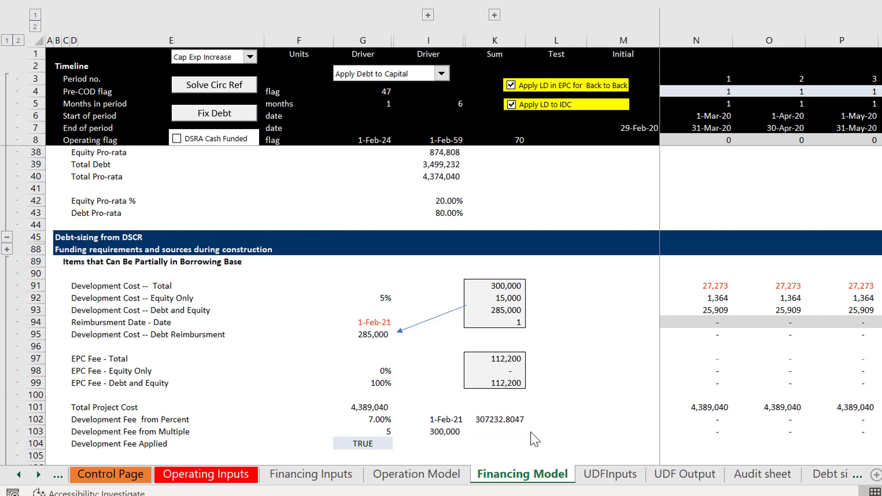
key(ctrl+shift+1)
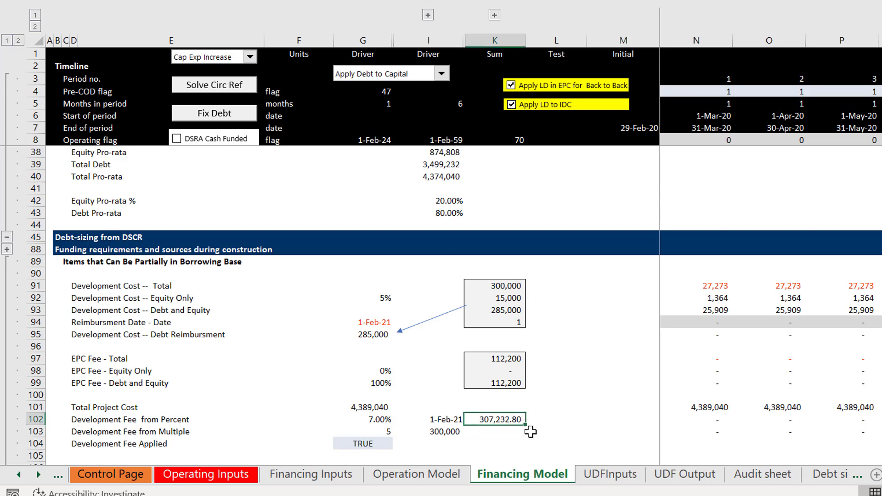
key(shift+Down)
key(ctrl+d)
key(Down)
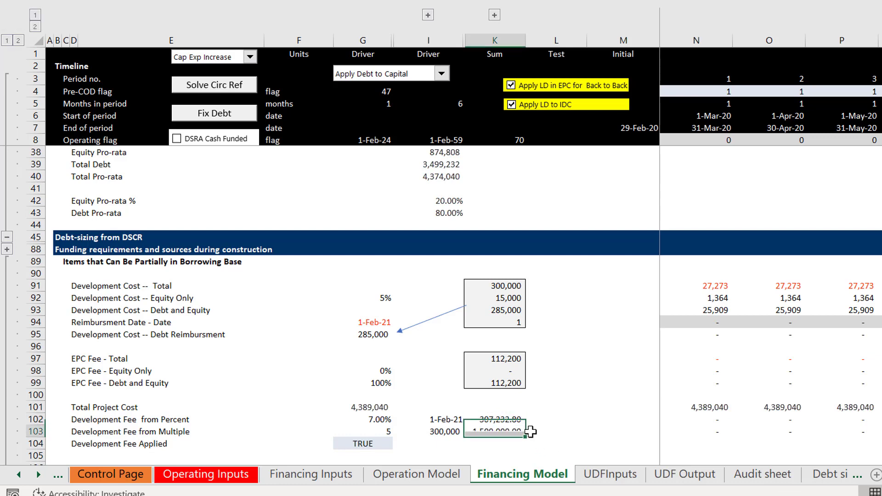
key(Up)
key(Up)
key(Down)
key(Down)
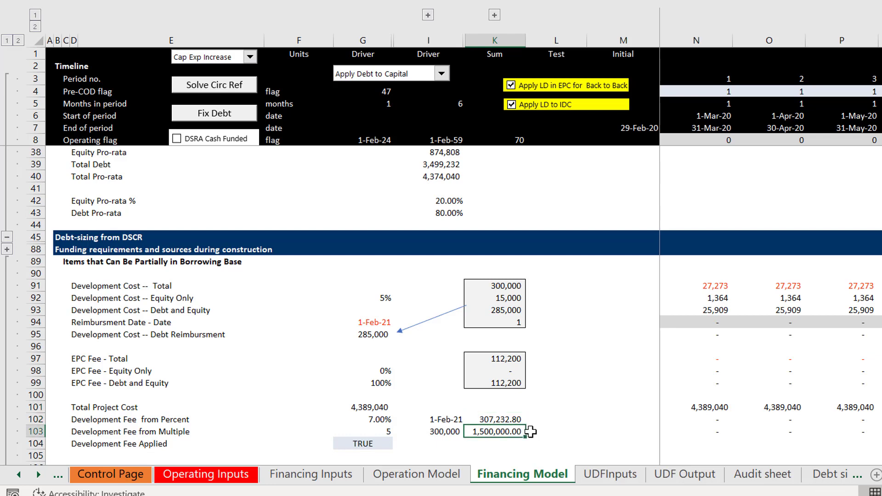
key(Up)
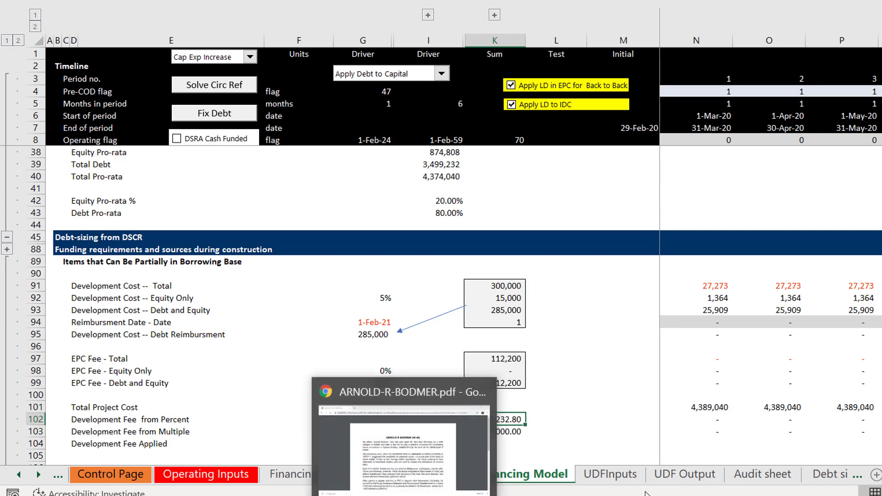
click(846, 495)
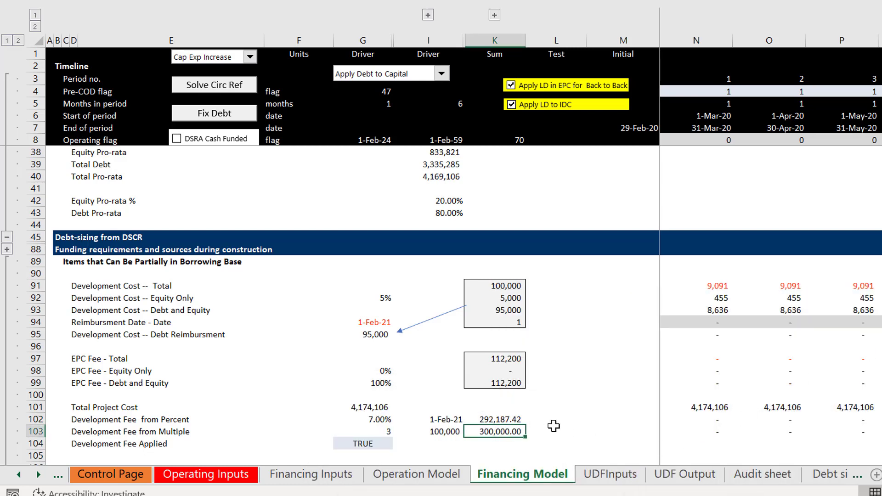
Step: Examine the multiple, the development cost and the summed fee in the Development Fee from Multiple row
click(556, 426)
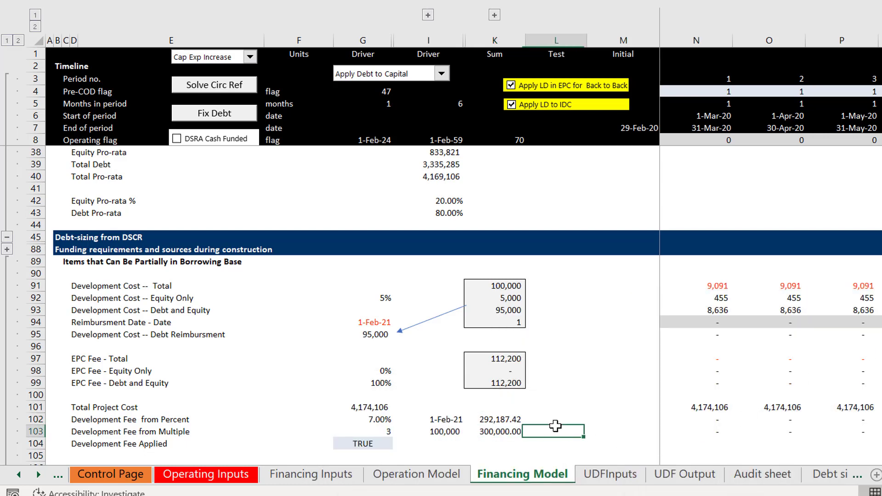
key(Left)
key(Left)
key(Left)
key(Left)
key(Right)
key(Right)
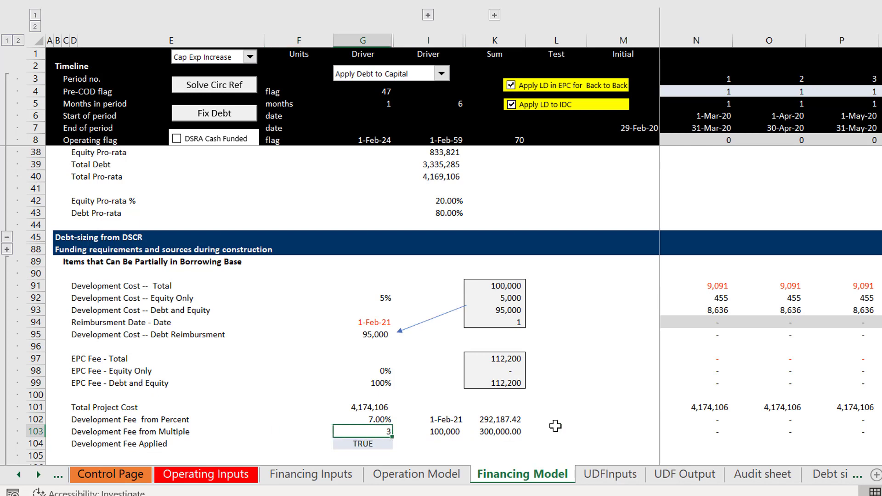
key(Left)
key(Right)
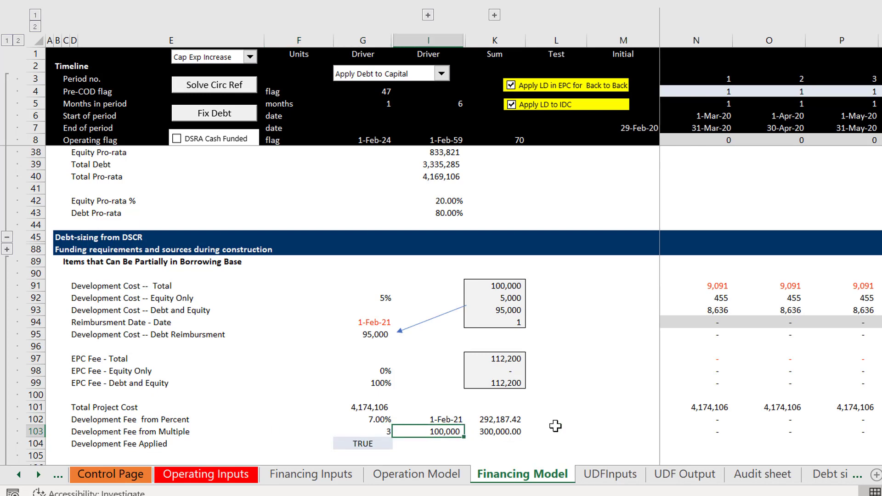
key(Left)
key(Left)
key(Right)
key(Right)
key(Left)
key(Right)
key(Right)
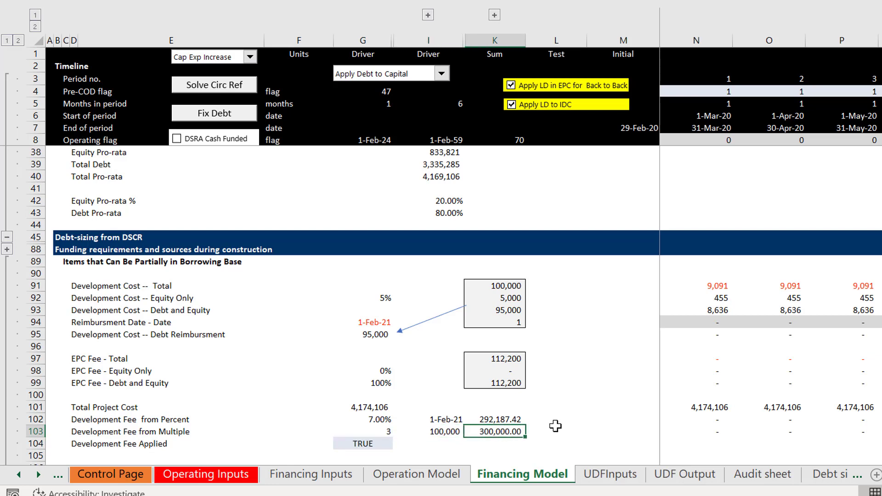
Step: Compare the percentage, the date and the summed fee in the Development Fee from Percent row
key(Up)
key(Left)
key(Left)
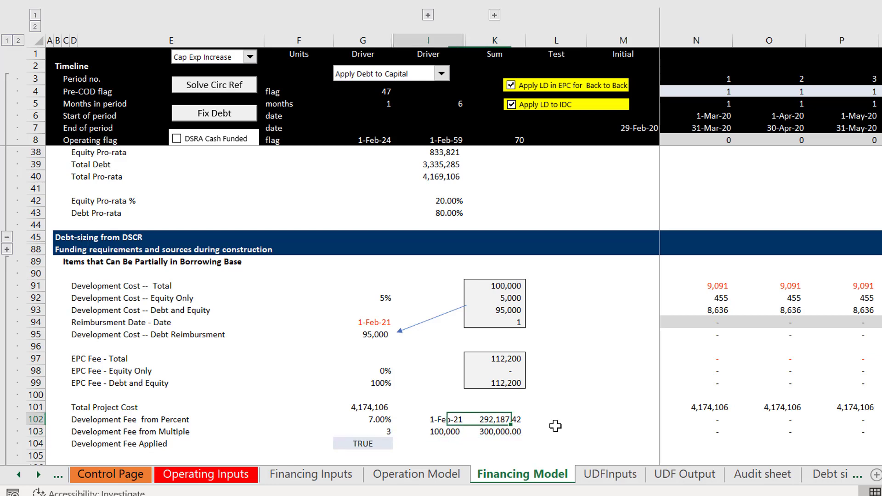
key(Right)
key(Right)
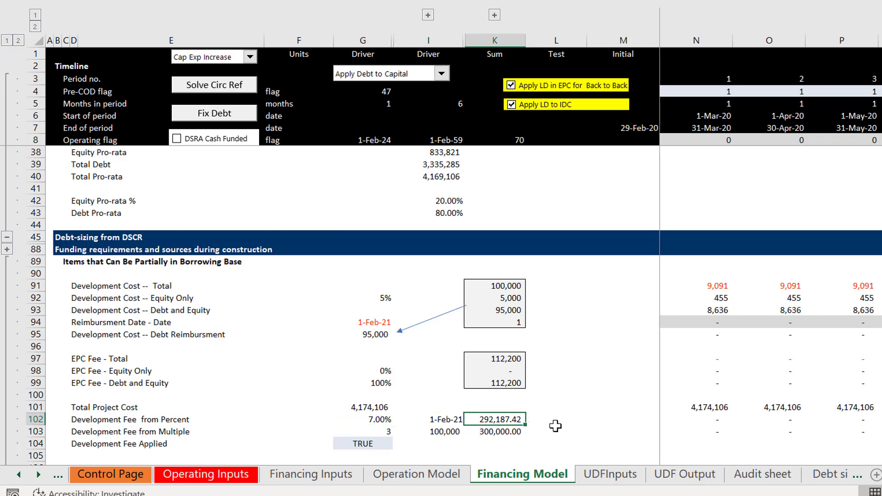
key(Left)
key(Left)
key(Left)
key(Right)
key(Right)
key(Right)
key(Left)
key(Right)
Step: Copy the Apply Percent check box beside the Apply Percentage flag on the Operating Inputs sheet
key(Down)
key(Down)
key(Left)
key(Left)
key(Left)
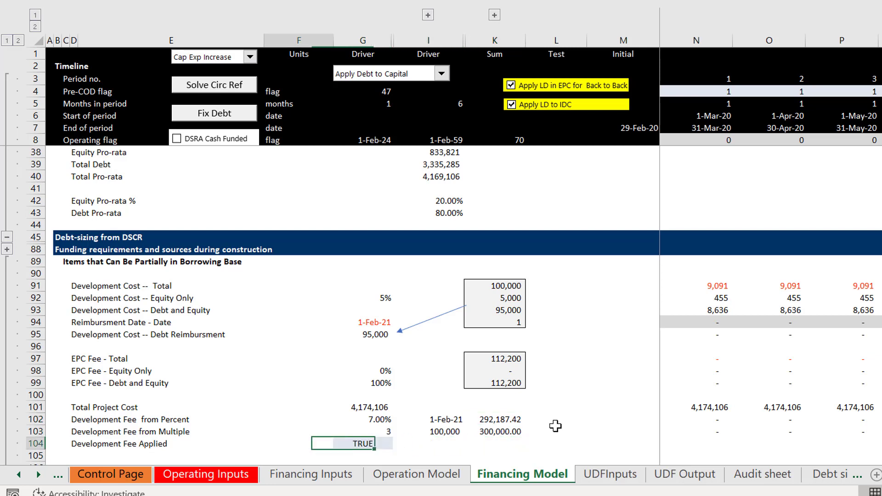
key(Right)
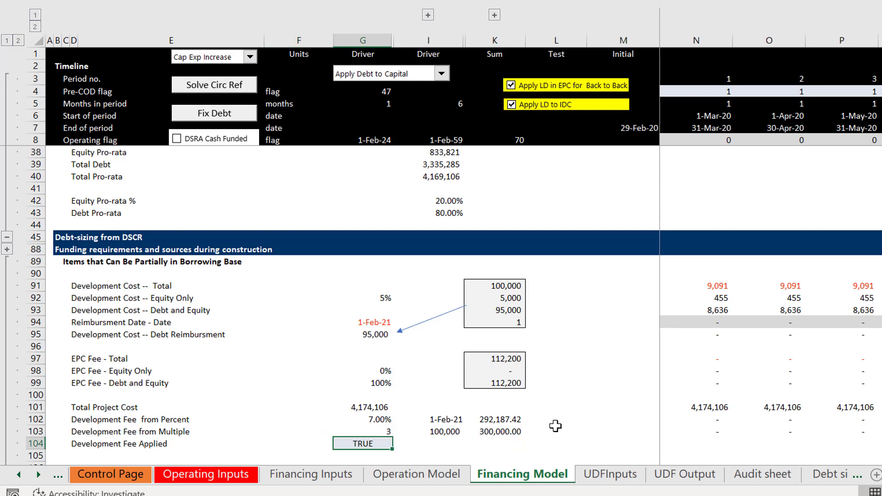
key(ctrl+Page_Up)
key(ctrl+Page_Up)
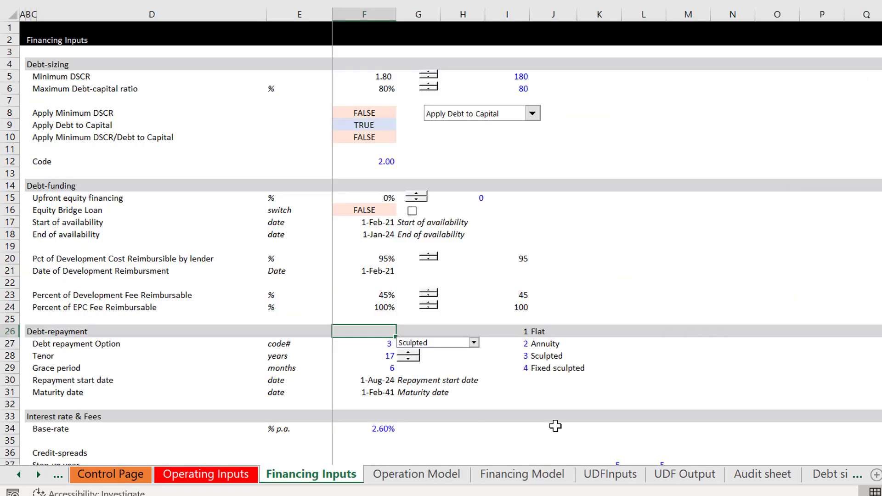
key(ctrl+Page_Up)
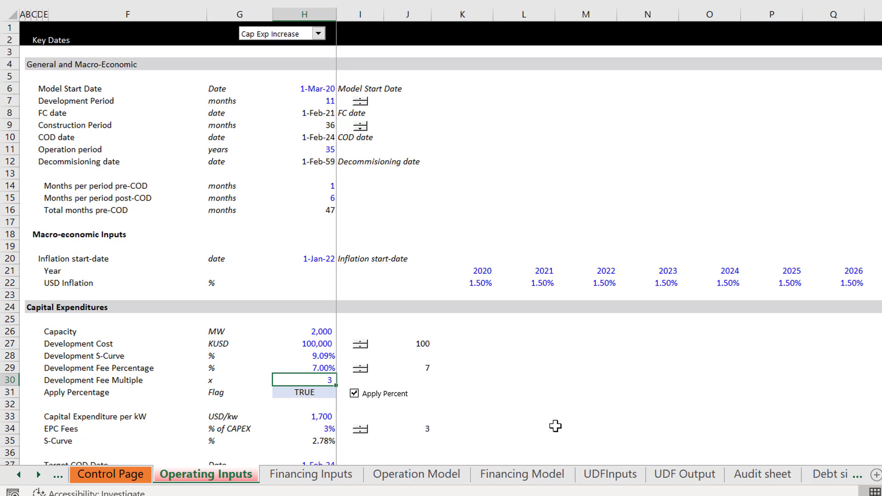
right_click(390, 397)
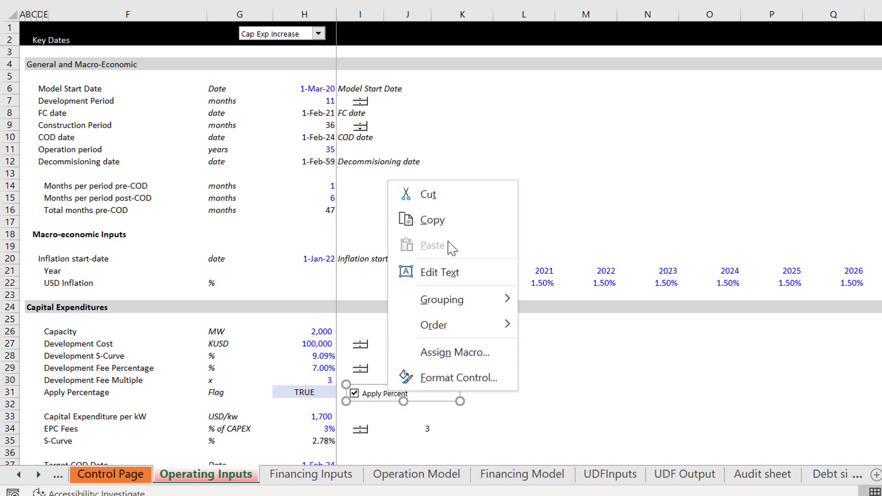
click(438, 226)
Step: Paste the check box into the Development Fee Applied row of the Financing Model and place it between the label and the TRUE flag
key(ctrl+Page_Down)
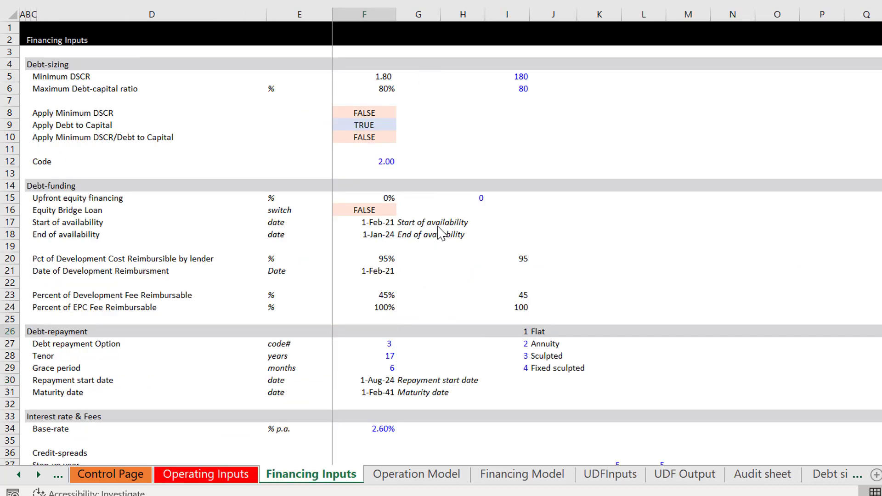
key(ctrl+Page_Down)
key(ctrl+Page_Down)
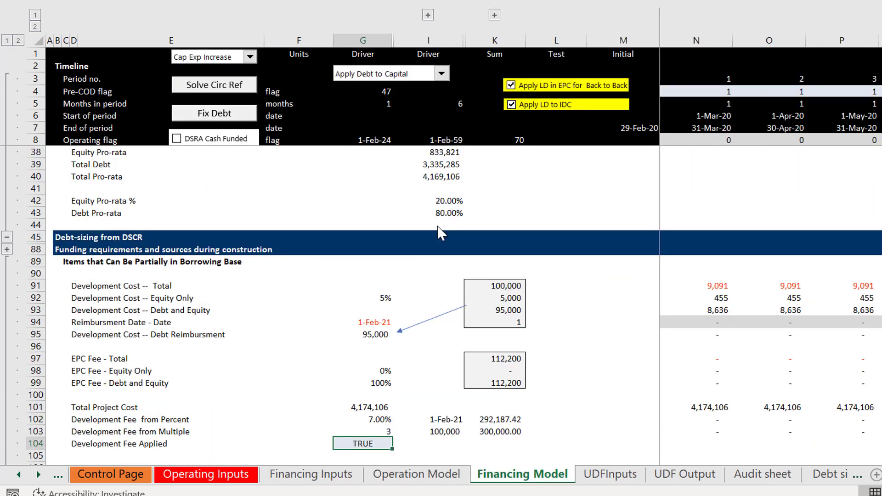
click(432, 445)
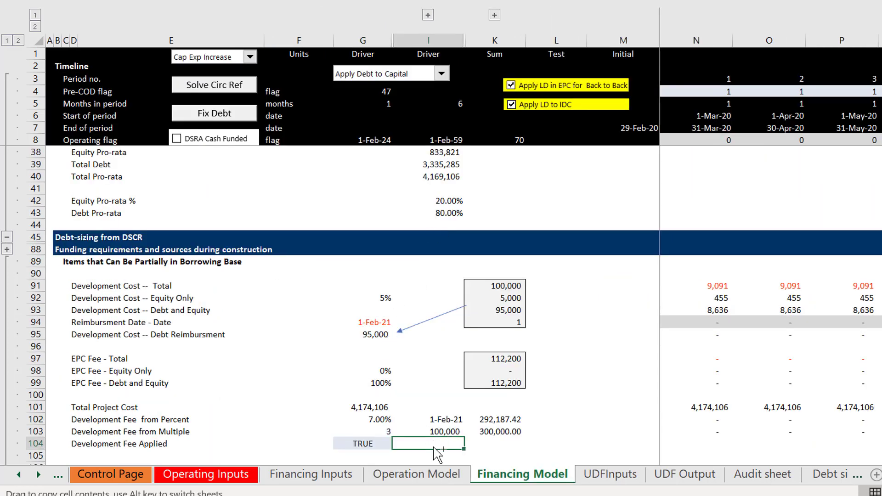
key(ctrl+v)
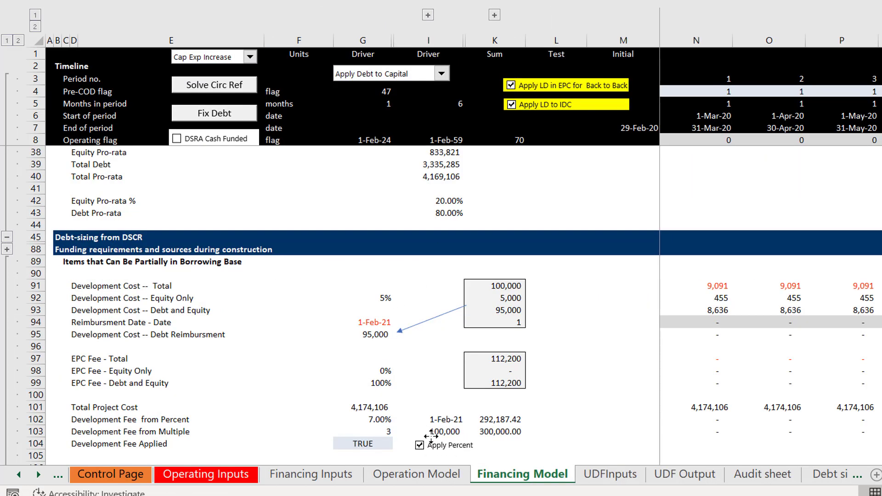
drag(431, 436, 263, 434)
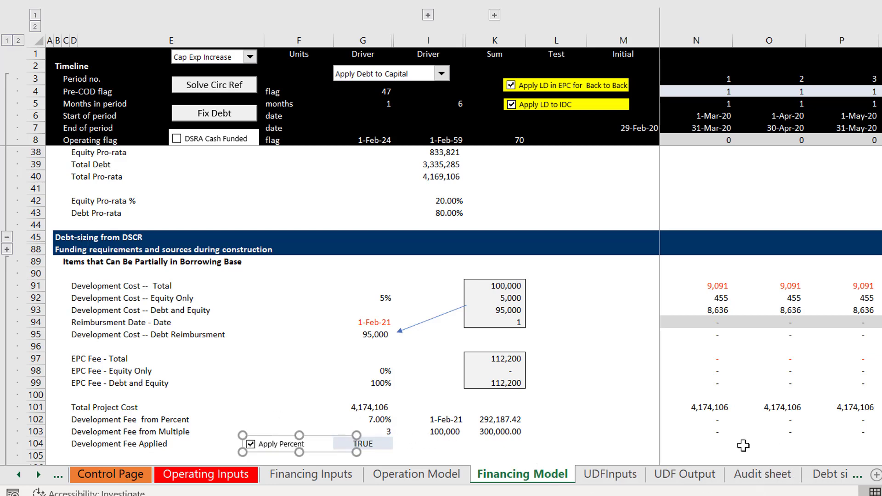
Step: Enter =if($F$104,N102,N103) in N104 to choose between the percent-based and multiple-based development fee
click(715, 445)
text(=i)
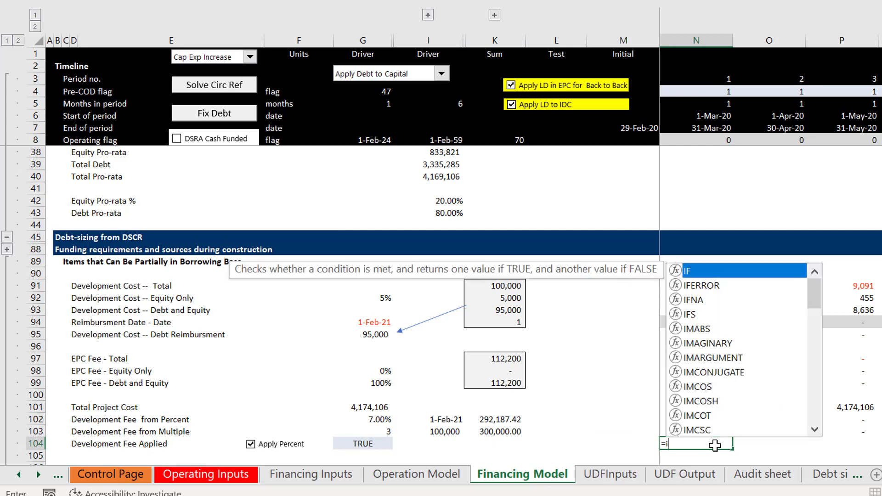
text(f()
key(Left)
key(Left)
key(Left)
key(Left)
key(Left)
key(Left)
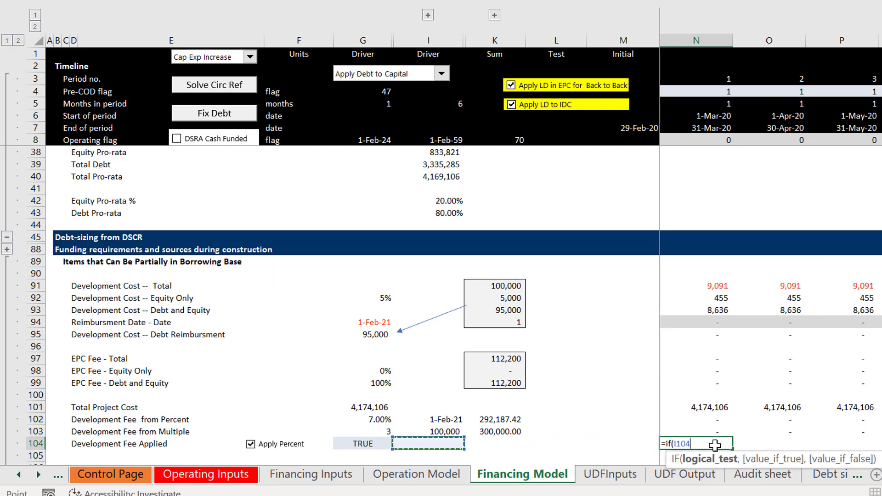
key(F4)
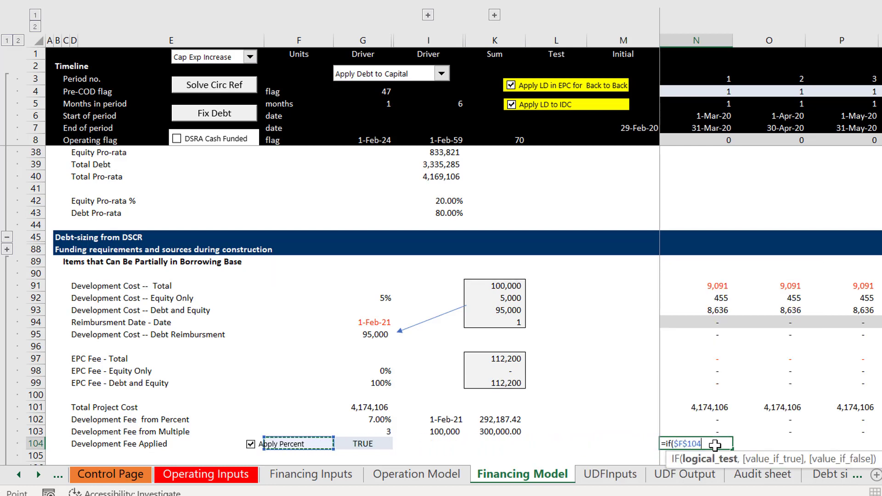
text(,)
key(Up)
key(Up)
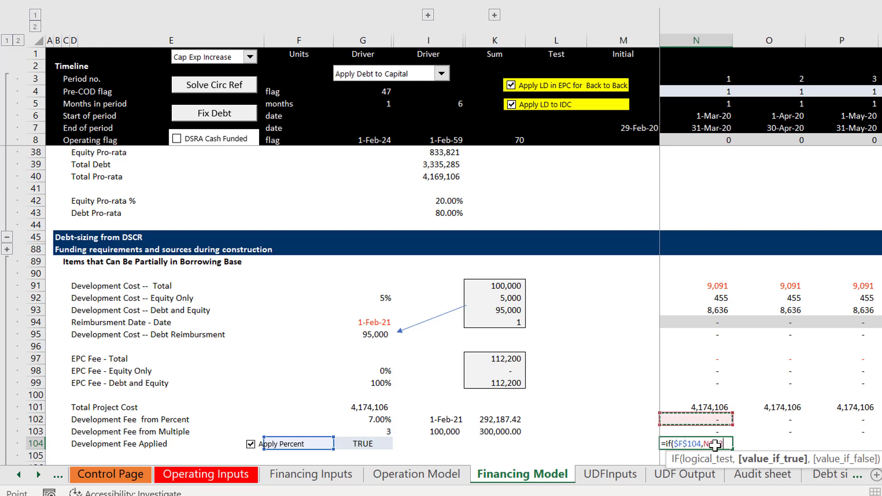
text(,)
key(Up)
text())
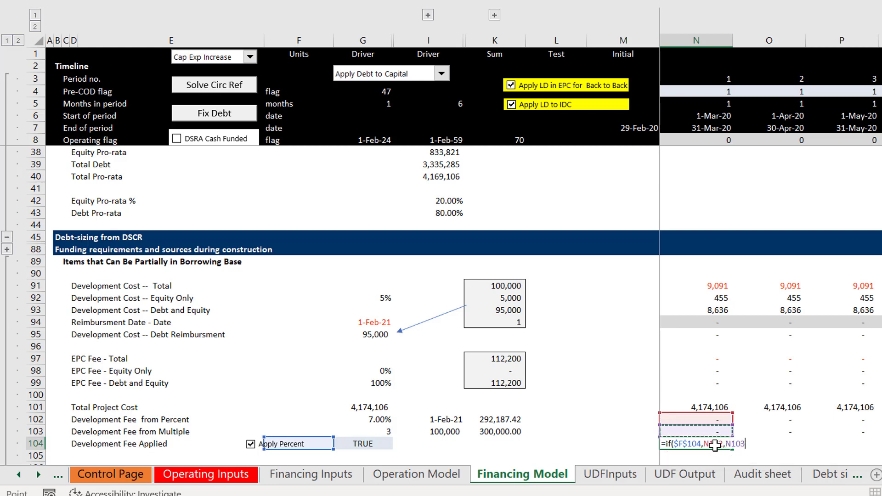
key(Return)
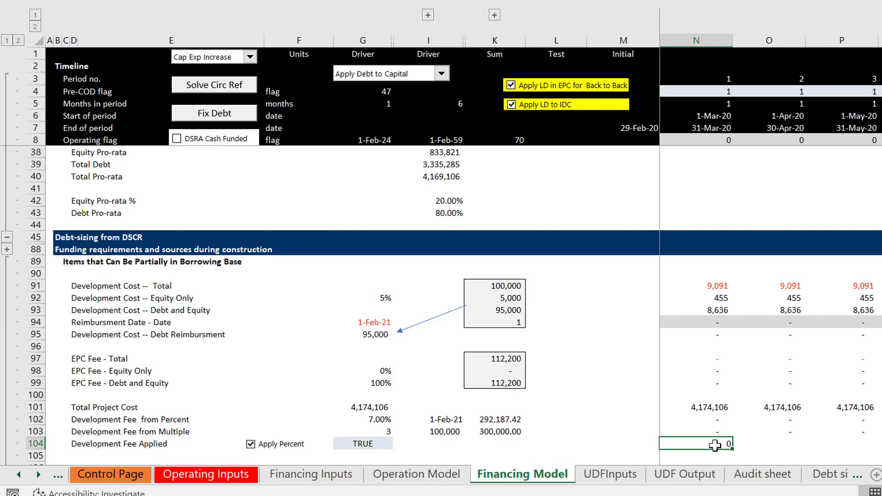
Step: Fill the Development Fee Applied formula from N104 across all periods
key(ctrl+shift+r)
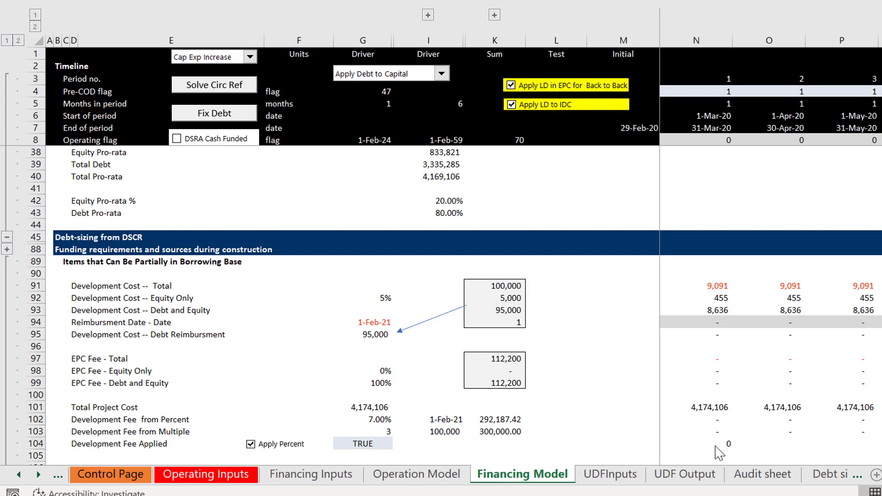
click(715, 445)
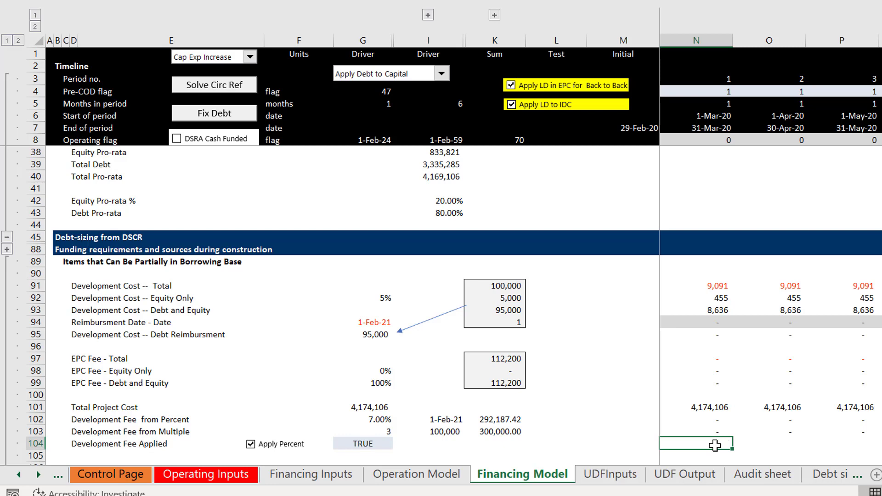
key(ctrl+alt+r)
Step: Insert three blank rows at row 106, above the Debt Base section
key(Left)
key(Left)
key(Left)
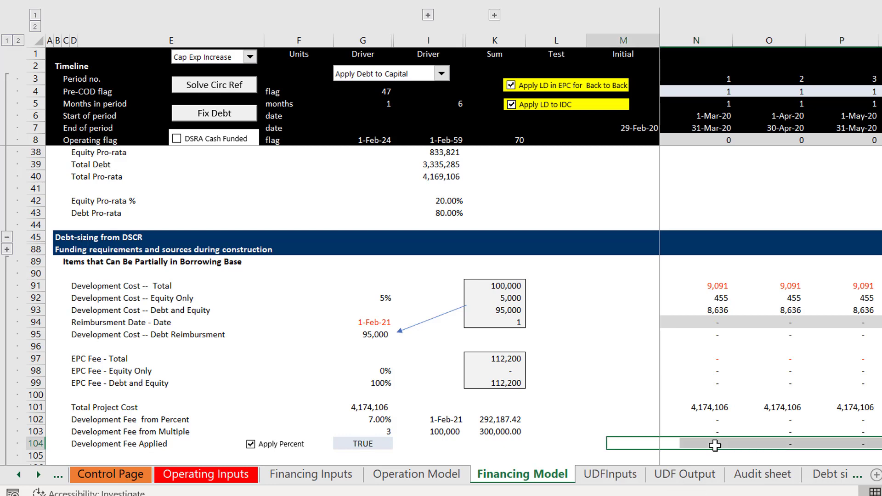
key(Down)
key(Down)
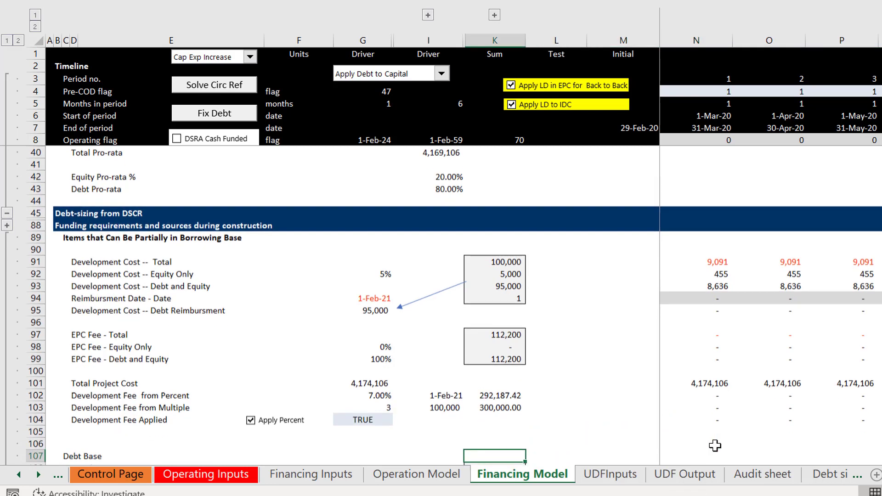
key(Left)
key(Left)
key(Left)
key(Left)
key(Left)
key(Left)
key(Left)
key(Left)
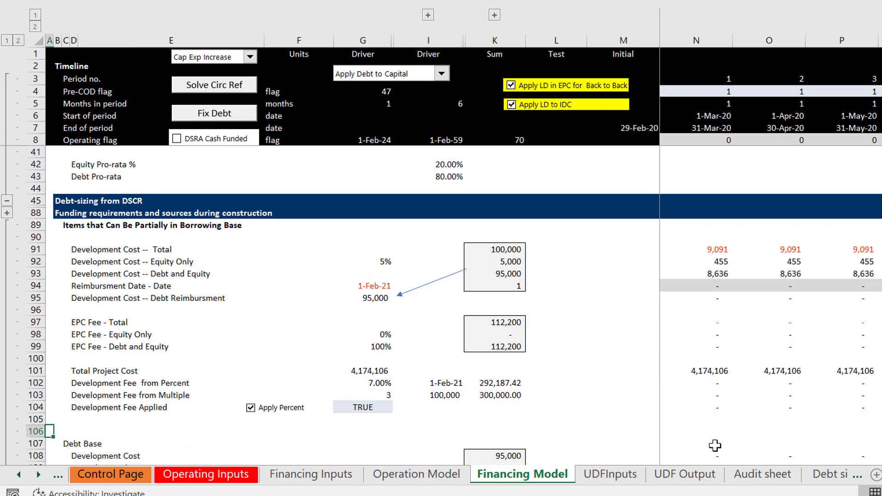
key(shift+space)
key(ctrl+shift+plus)
key(ctrl+shift+plus)
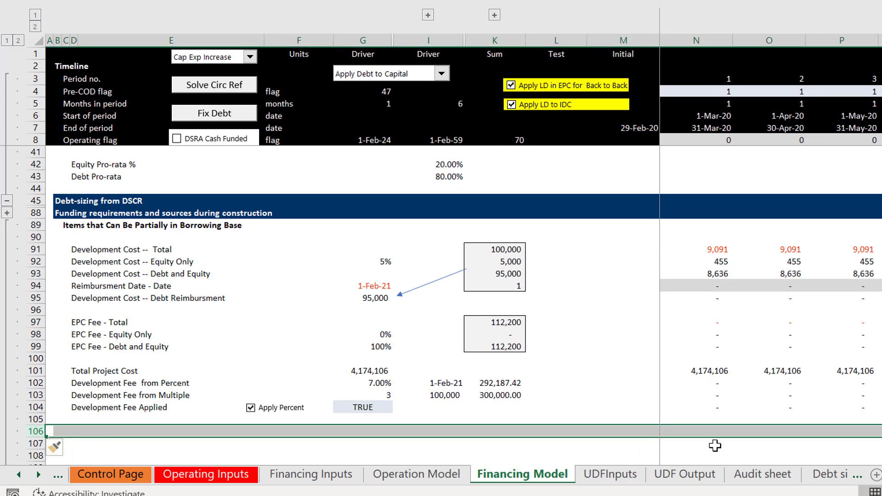
Step: Label cell D106 "Development Fee - Equity Only"
key(Up)
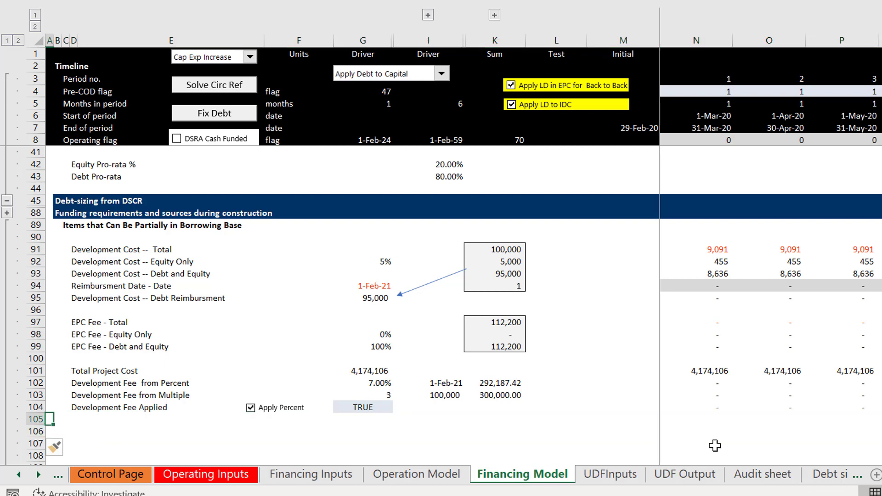
key(Down)
key(Right)
key(Right)
key(Right)
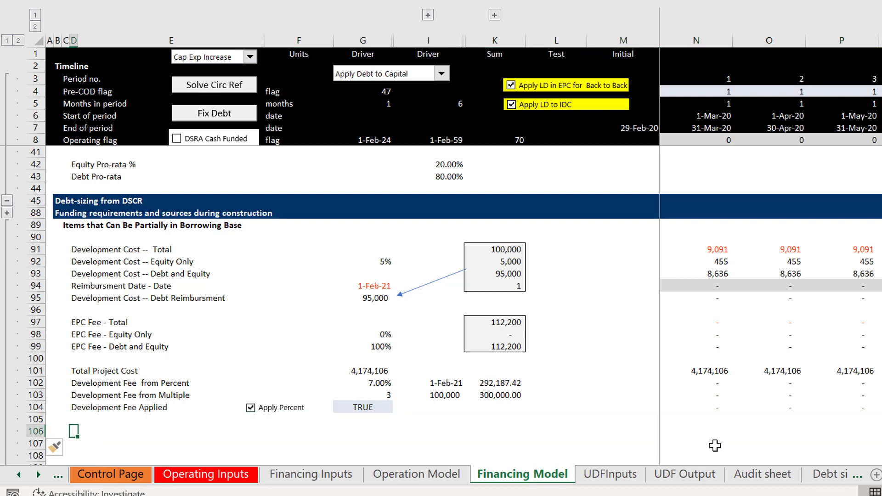
text(Dev)
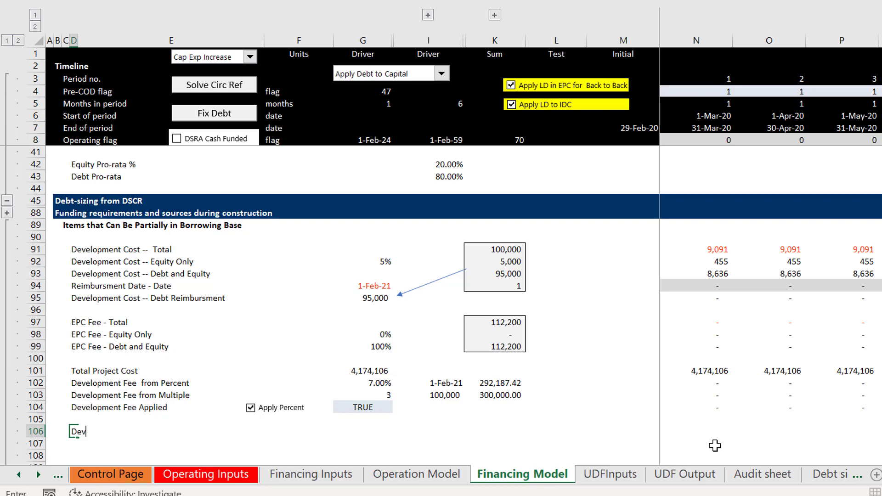
text(elopment Fee - Equity Onnly)
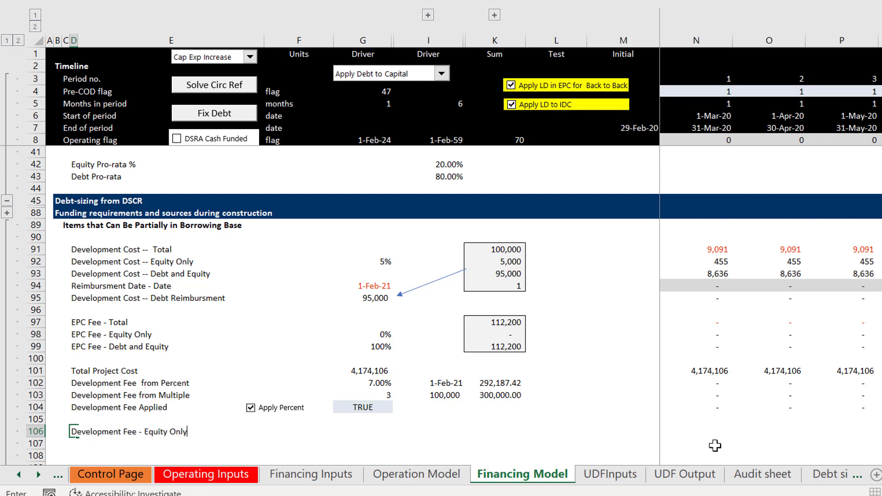
key(Return)
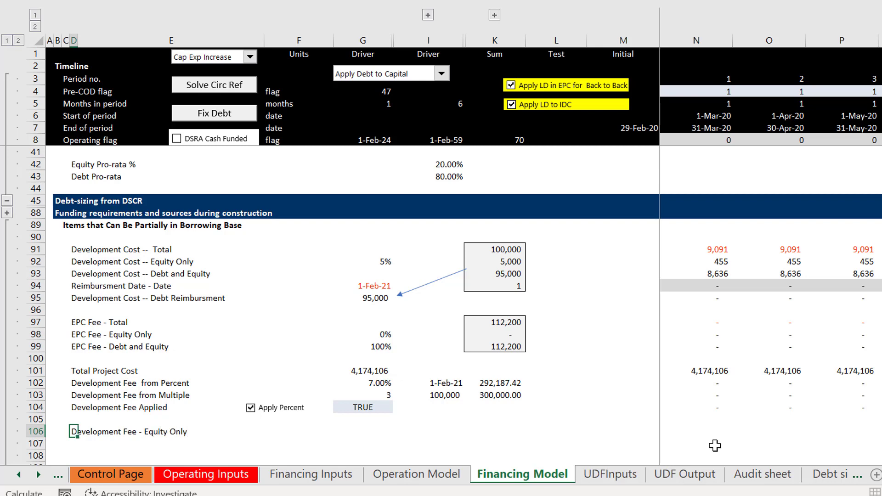
Step: Copy the D106 label down to D107 and change it to "Development Fee - Borrowning Base"
key(Up)
key(shift+Down)
key(ctrl+d)
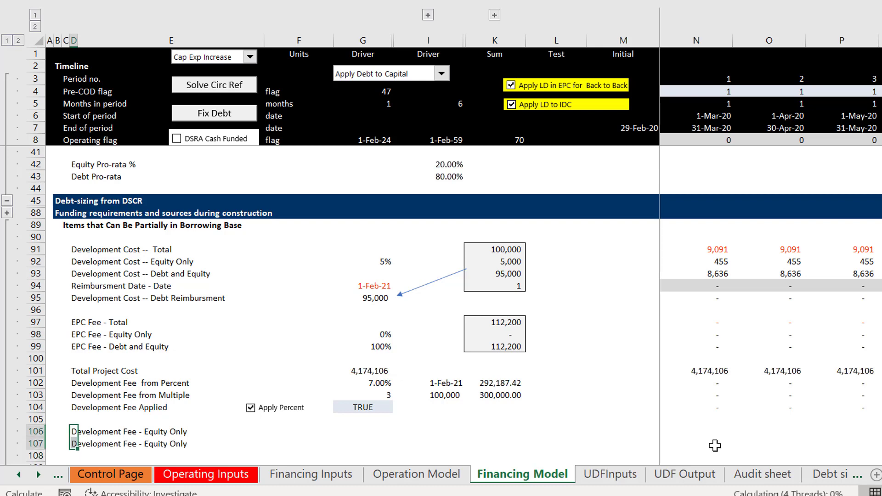
key(Down)
key(F2)
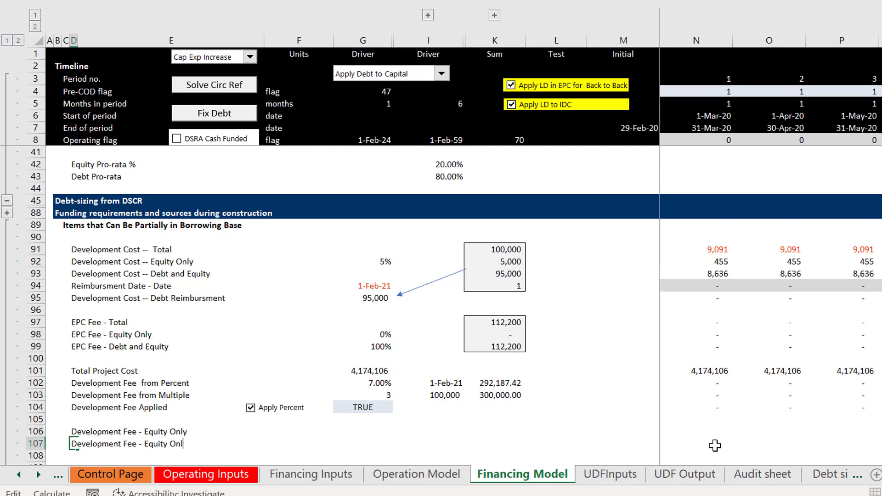
key(BackSpace)
key(BackSpace)
key(BackSpace)
key(BackSpace)
key(BackSpace)
key(BackSpace)
key(BackSpace)
text(Borrowning Base)
key(Return)
Step: Extend the development cost label in D93 to "Development Cost -- Debt and Equity Borrowing Base"
key(Up)
key(Up)
key(Up)
key(Up)
key(Up)
key(Up)
key(Up)
key(Up)
key(Up)
key(Up)
key(Up)
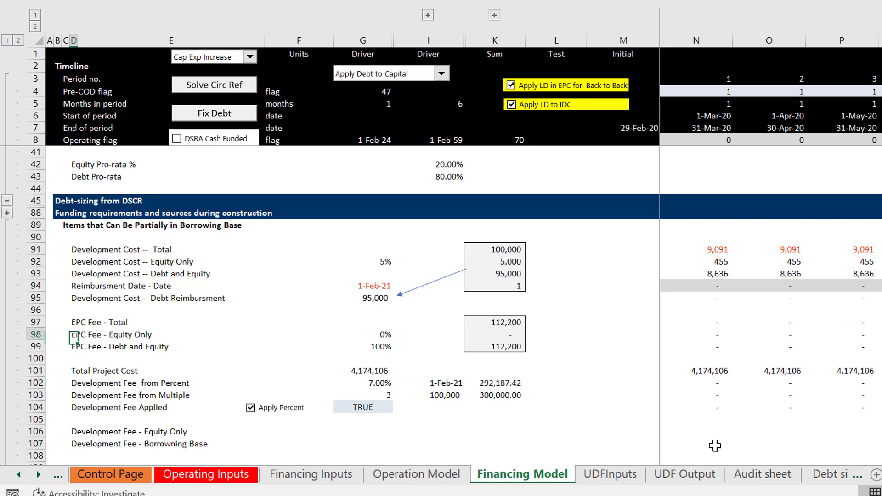
key(Up)
key(Up)
key(Up)
key(F2)
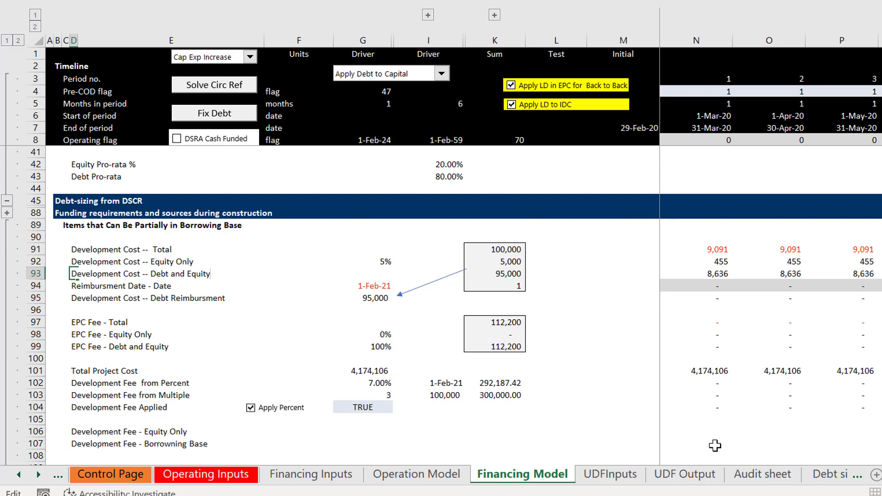
text(Borr)
text(owing Base)
key(Return)
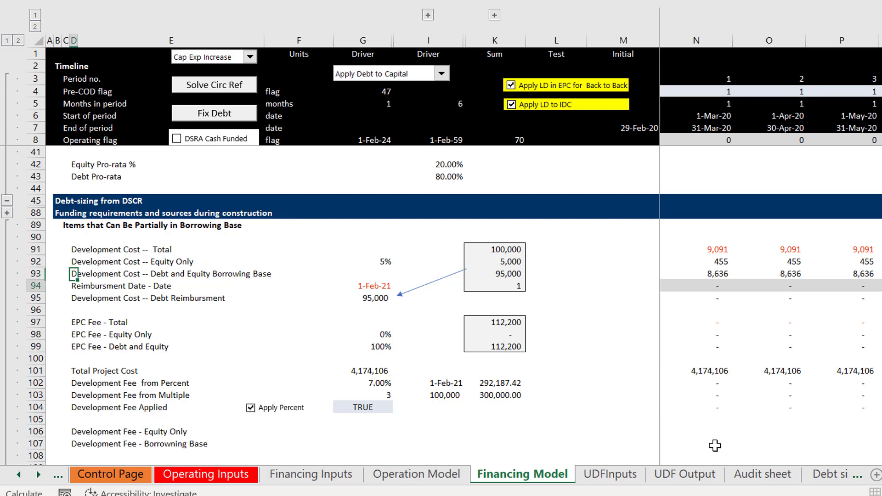
Step: Extend the EPC fee label in D99 to "EPC Fee - Debt and Equity - Borrowing Base"
key(Down)
key(Down)
key(Down)
key(Down)
key(Down)
key(F2)
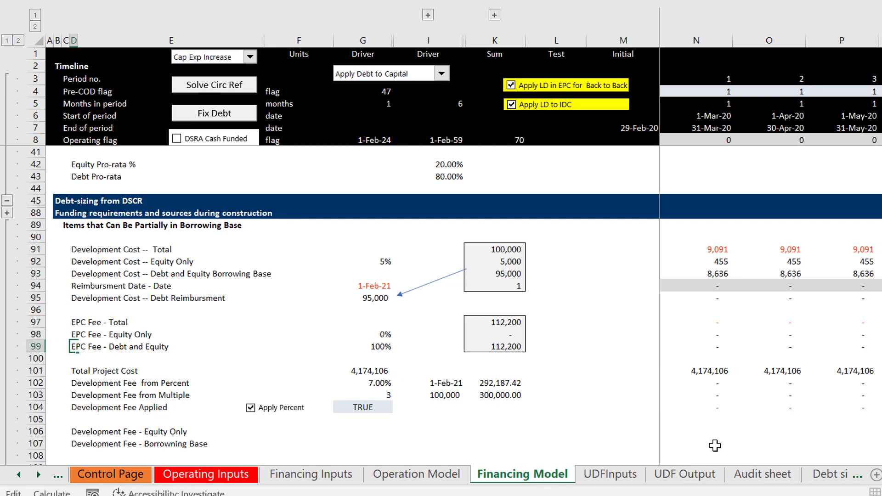
text(- Borrowning Base)
key(Return)
Step: Insert a new row between Development Cost and Capital Expenditure in the Debt Base section
key(Down)
key(Down)
key(Down)
key(Down)
key(Down)
key(Down)
key(Down)
key(Down)
key(Down)
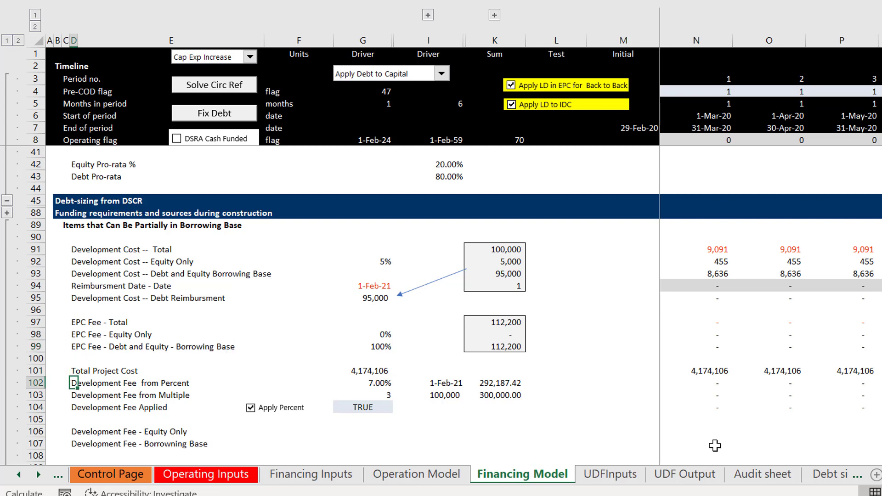
key(Down)
key(Down)
key(Down)
key(Down)
key(Down)
key(Down)
key(Down)
key(Down)
key(Down)
key(Down)
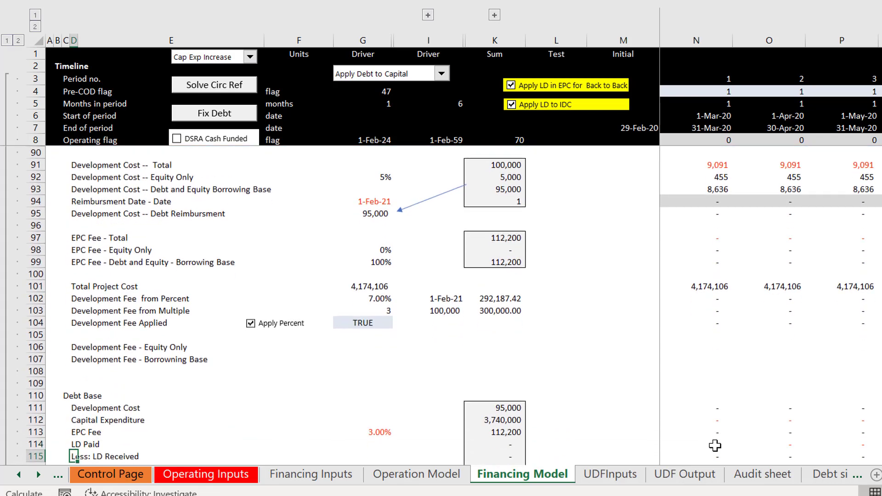
key(Down)
key(Down)
key(Up)
key(Up)
key(Up)
key(Up)
key(Up)
key(Up)
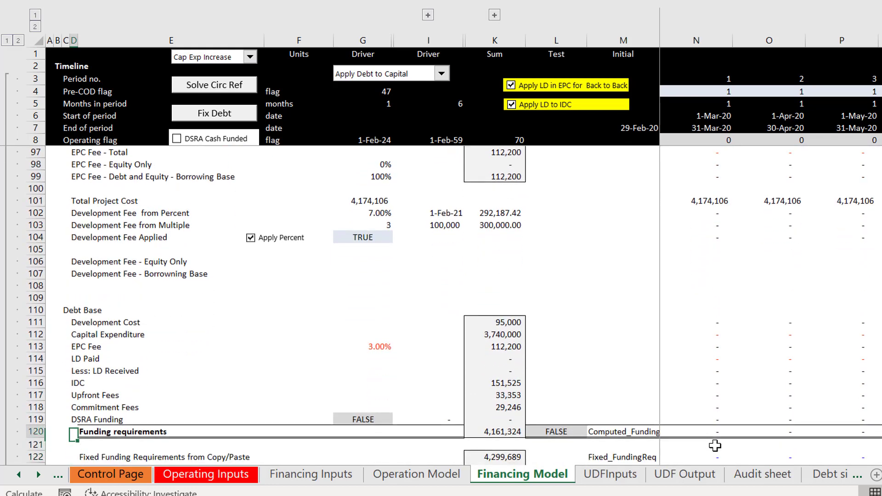
key(Up)
key(Up)
key(Up)
key(Up)
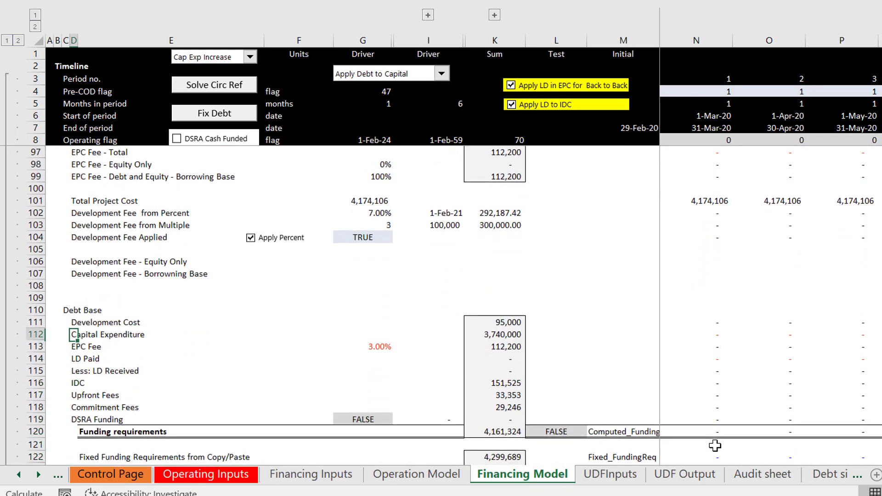
key(Down)
key(Down)
key(Up)
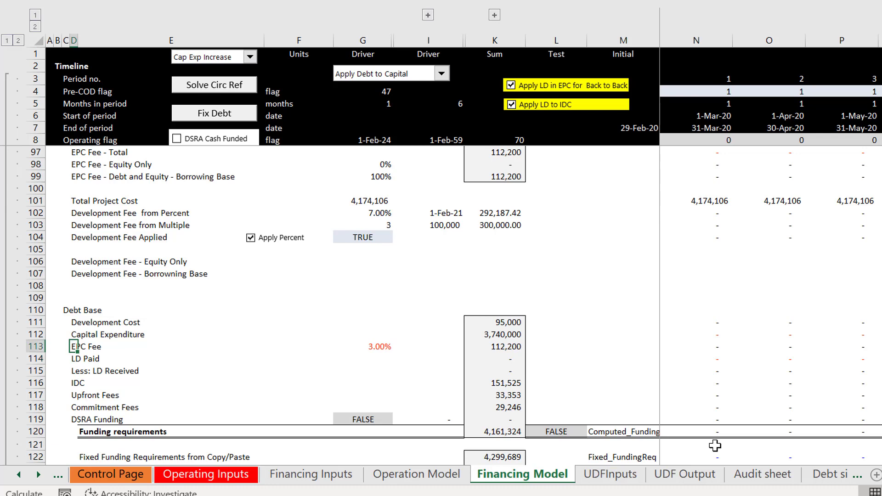
key(Up)
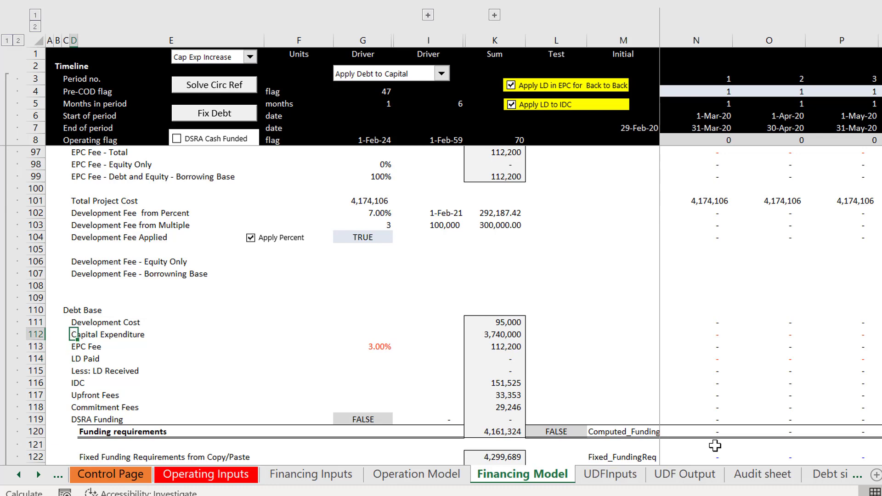
key(shift+space)
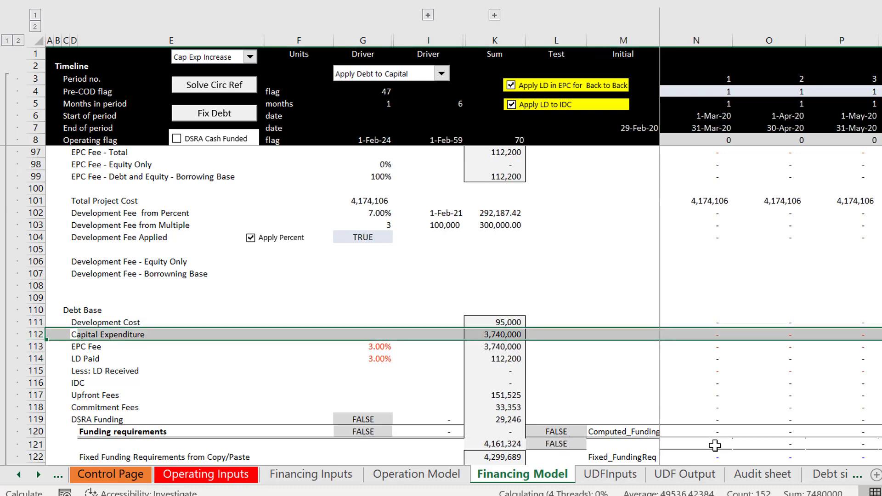
key(ctrl+shift+plus)
Step: Label the new Debt Base row in D112 "Development Fee"
text(Dev)
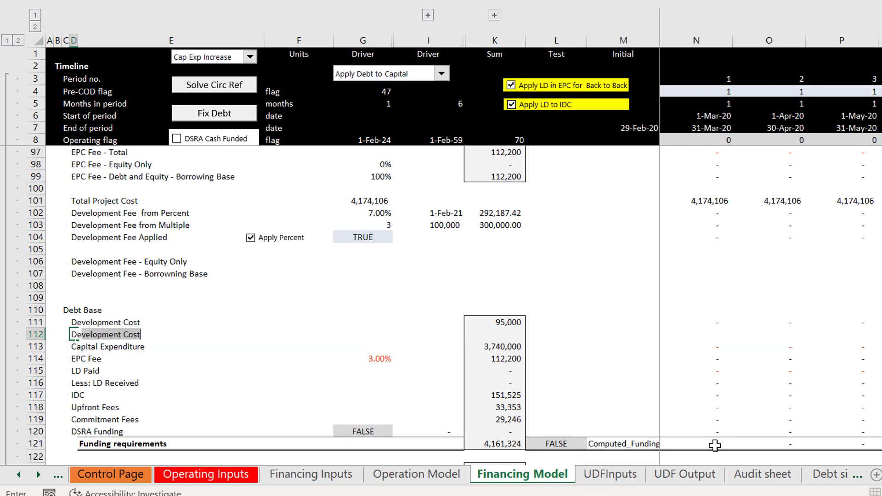
text(elopment Fe)
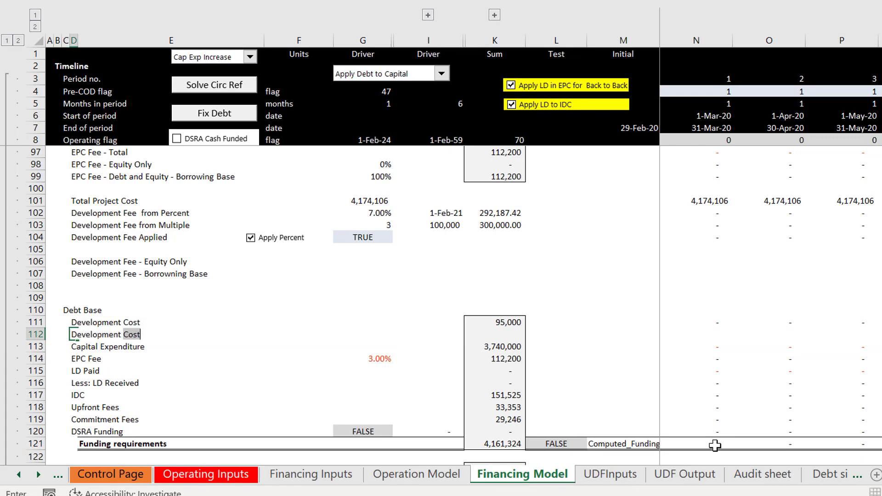
key(Right)
key(Right)
key(Right)
key(Right)
key(Right)
key(Right)
key(Right)
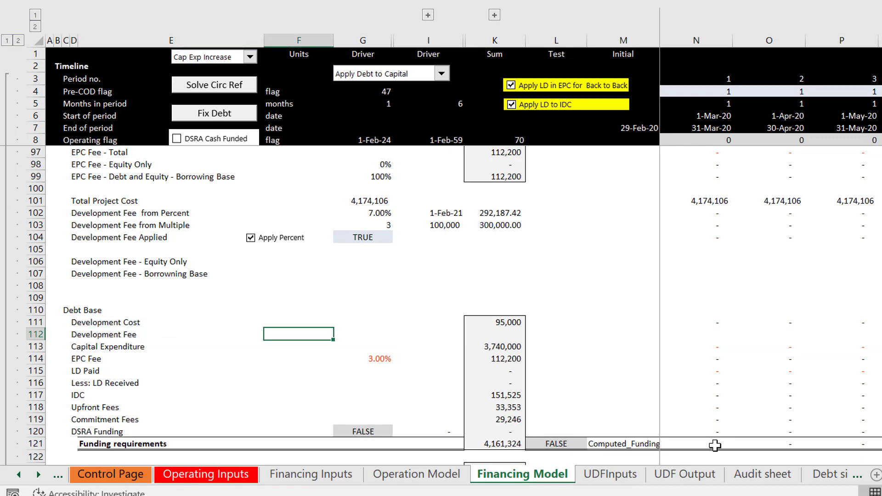
Step: Link the borrowing-base share of the development fee in G107 to the Development Fee reimbursable percentage in G17 of the sources and uses summary
key(Right)
key(Up)
key(Up)
key(Up)
key(Up)
key(Up)
key(Up)
key(Up)
key(Up)
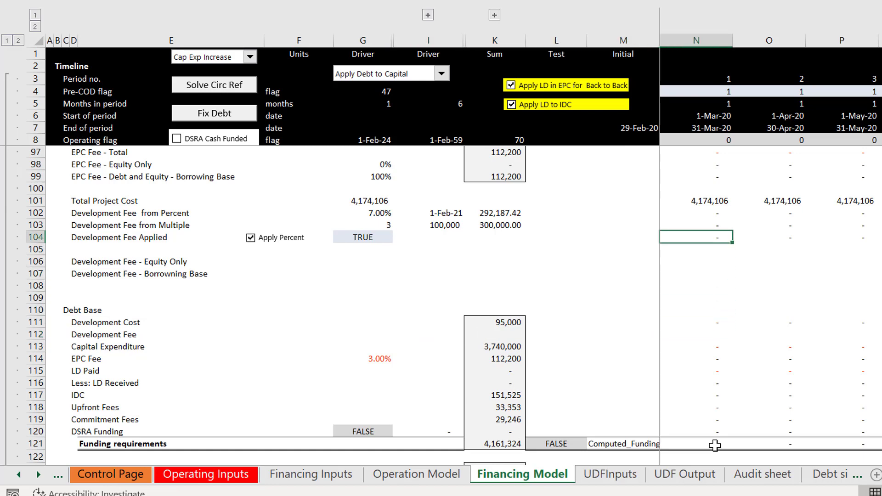
key(Down)
key(Down)
key(Down)
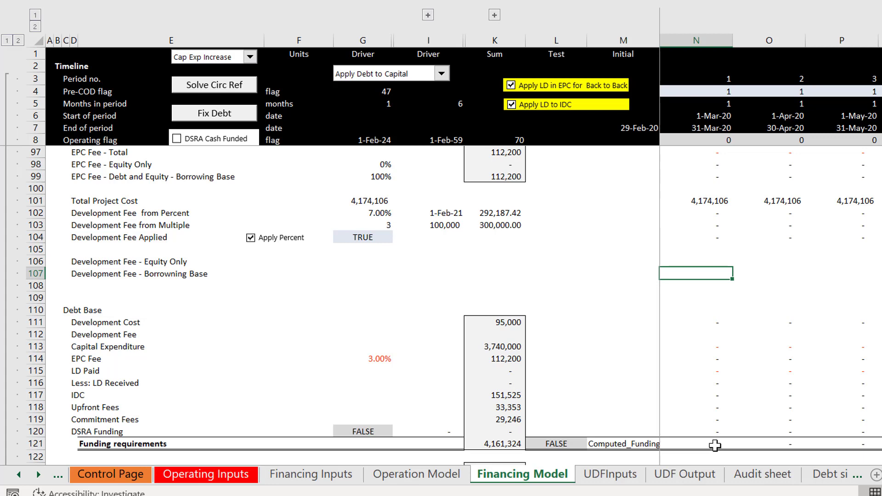
key(Up)
key(Left)
key(Left)
key(Left)
key(Left)
key(Left)
key(Left)
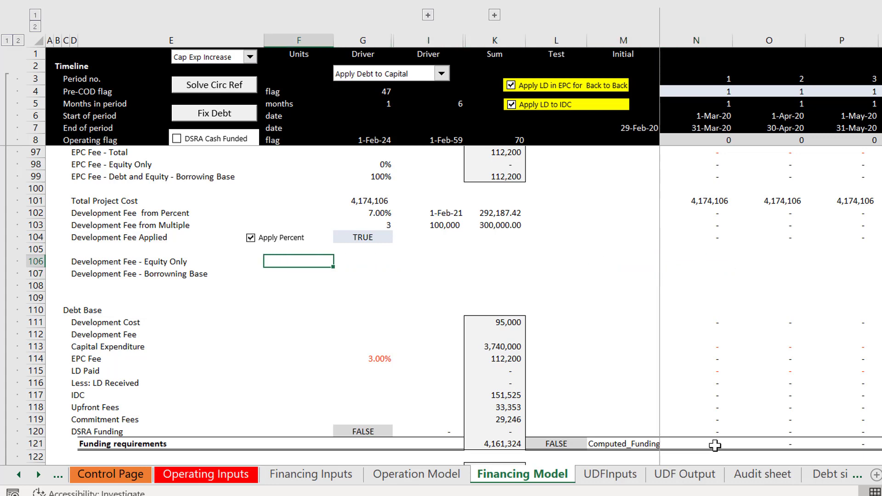
key(Right)
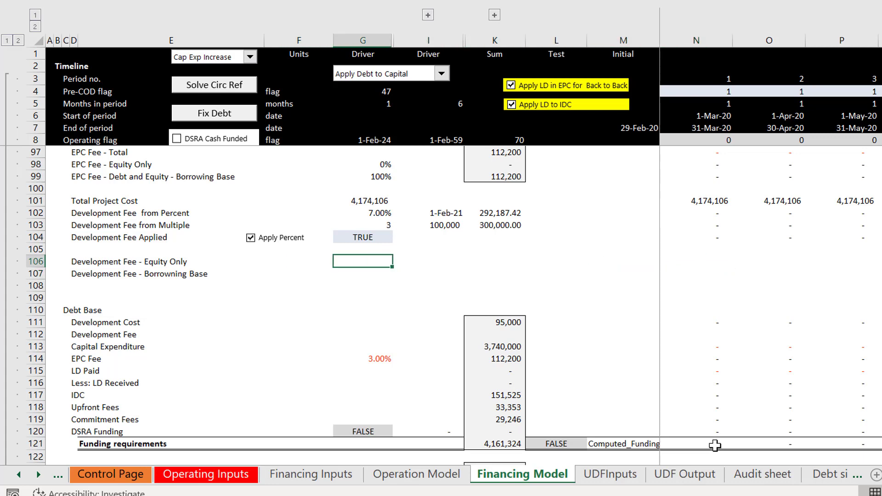
key(Down)
text(=)
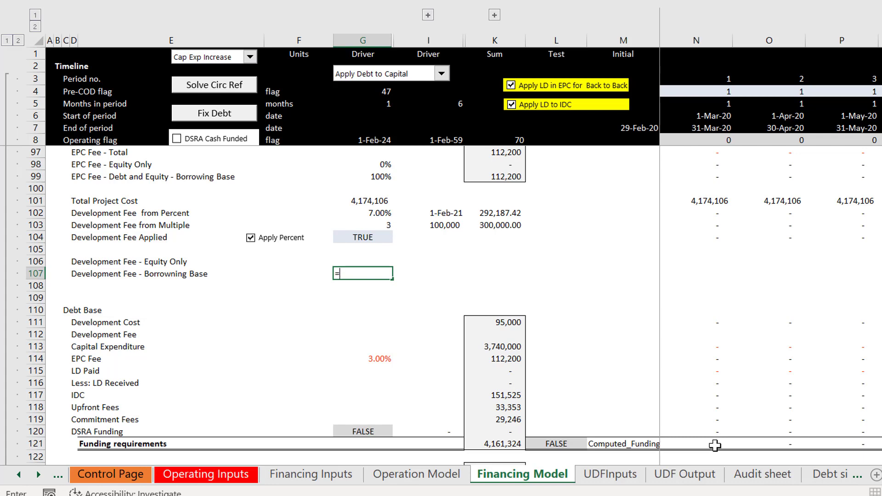
key(Page_Up)
key(Page_Up)
key(Down)
key(Down)
key(Down)
key(Down)
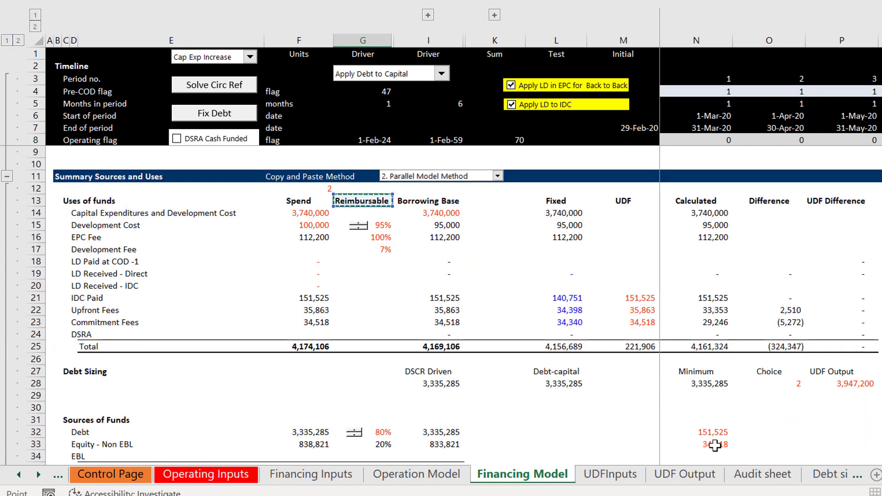
key(Down)
key(Down)
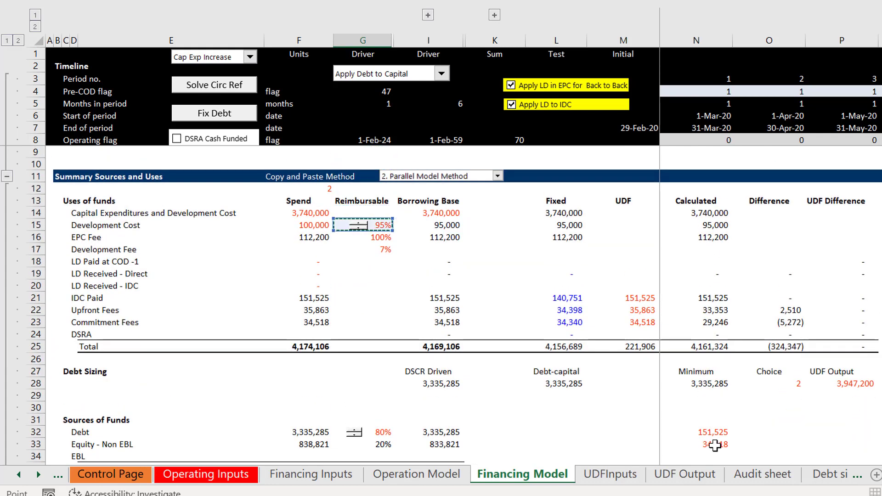
key(Down)
key(Down)
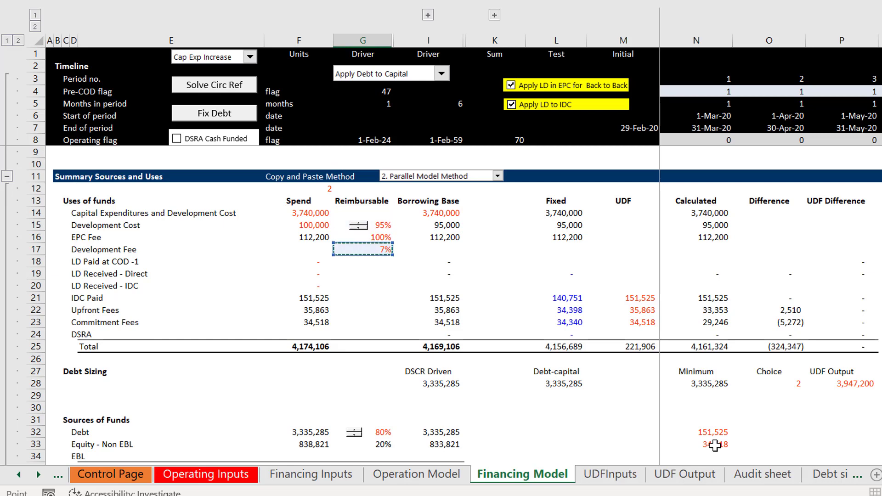
key(Up)
key(Up)
key(Down)
key(Down)
key(Left)
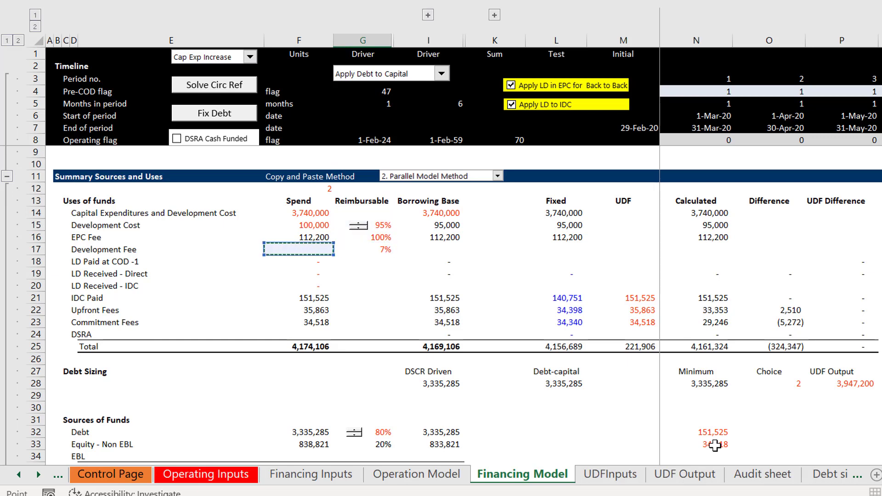
key(Left)
key(Right)
key(Right)
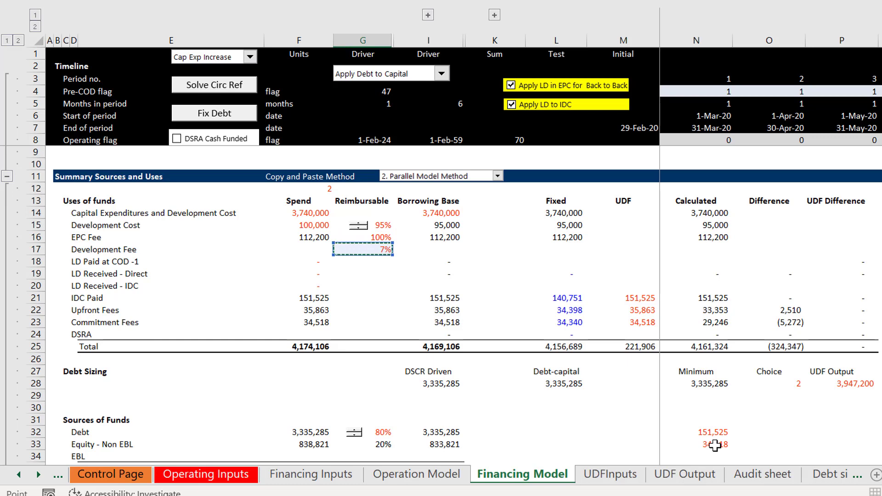
key(Return)
Step: Relink the Development Fee reimbursable percentage in G17 to the Percent of Development Fee Reimbursable in F23 of Financing Inputs
key(Up)
key(Page_Up)
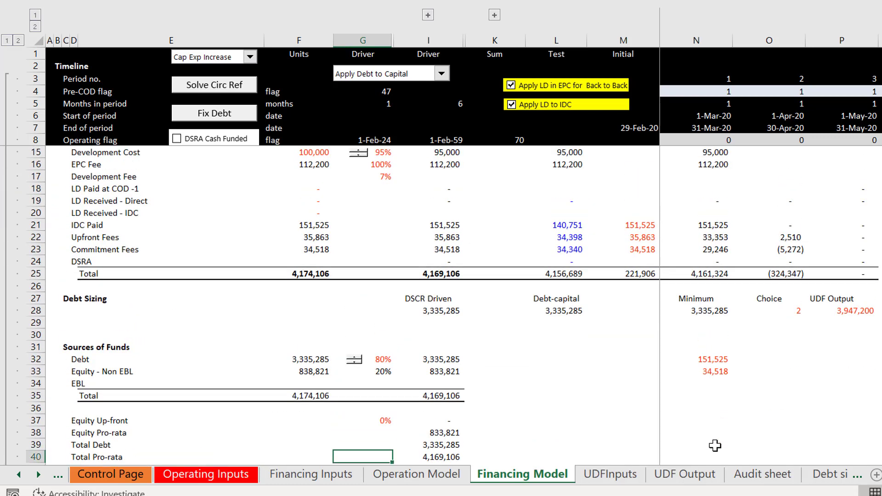
key(Up)
key(Up)
key(Up)
key(Up)
key(Up)
key(Up)
key(Up)
key(Up)
key(Up)
key(Up)
key(Up)
key(Up)
key(Up)
key(Up)
key(Up)
key(Up)
key(Up)
key(Up)
key(Up)
key(Up)
key(Down)
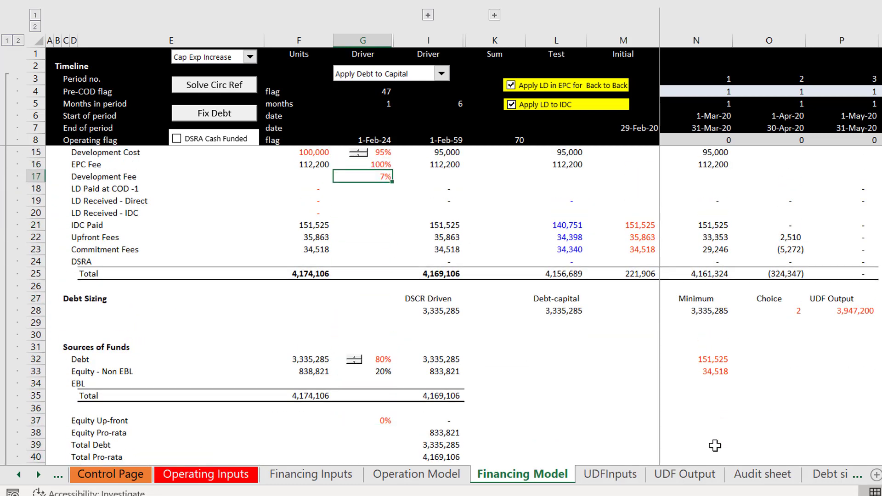
text(=)
key(ctrl+Page_Up)
key(ctrl+Page_Up)
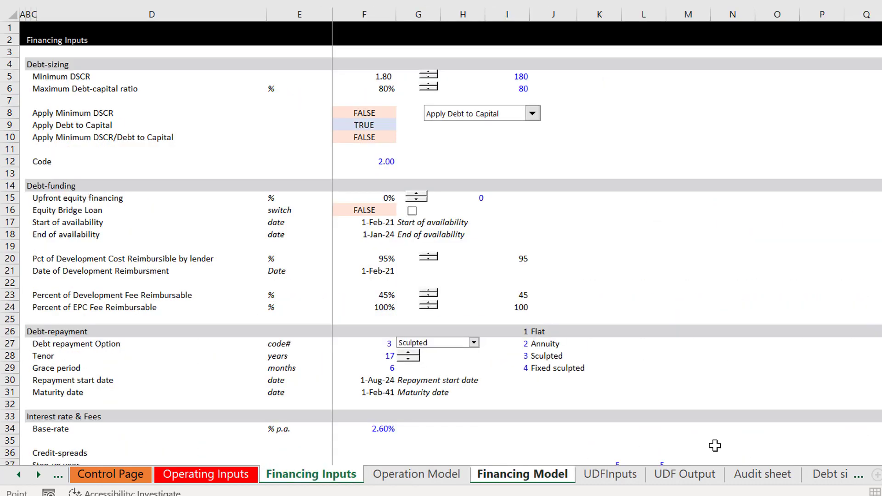
key(ctrl+Page_Up)
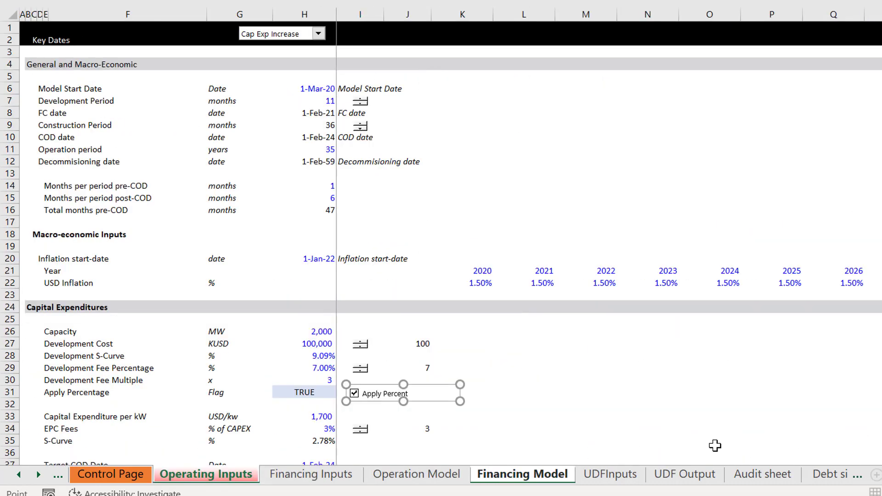
key(ctrl+Page_Down)
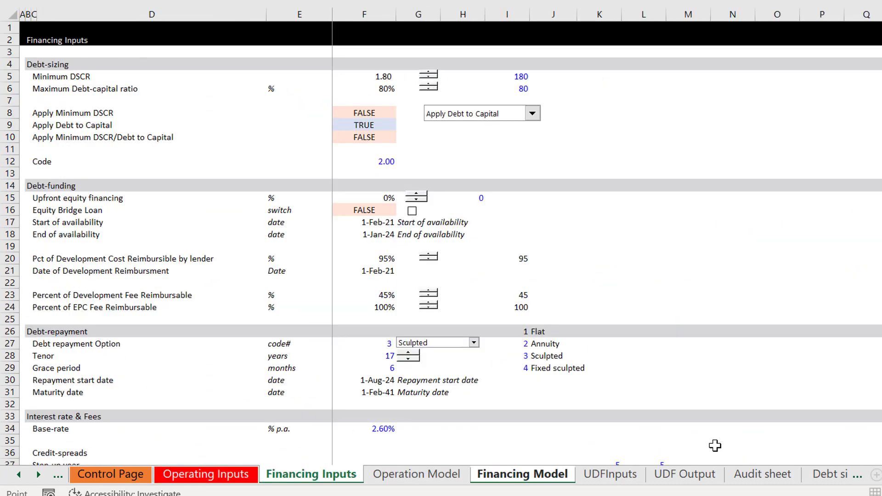
click(369, 303)
key(Up)
key(Return)
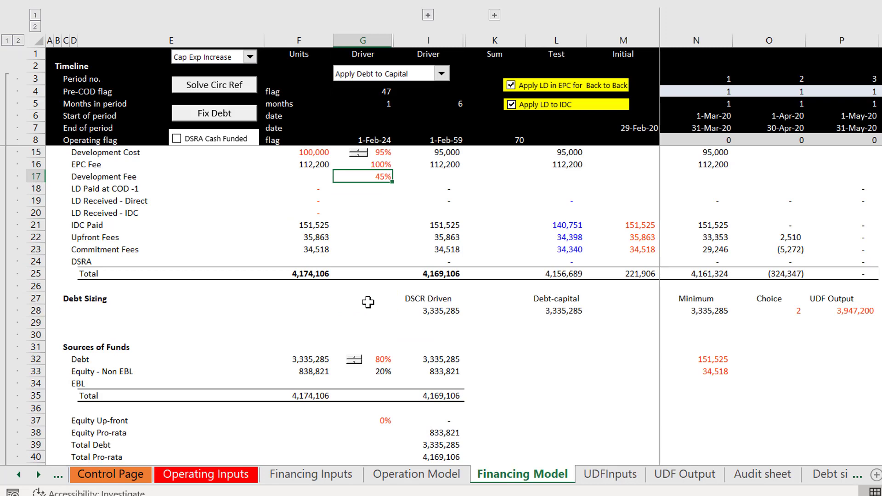
Step: Examine the development fee split rows and the new Development Fee row in the Debt Base section
key(Page_Down)
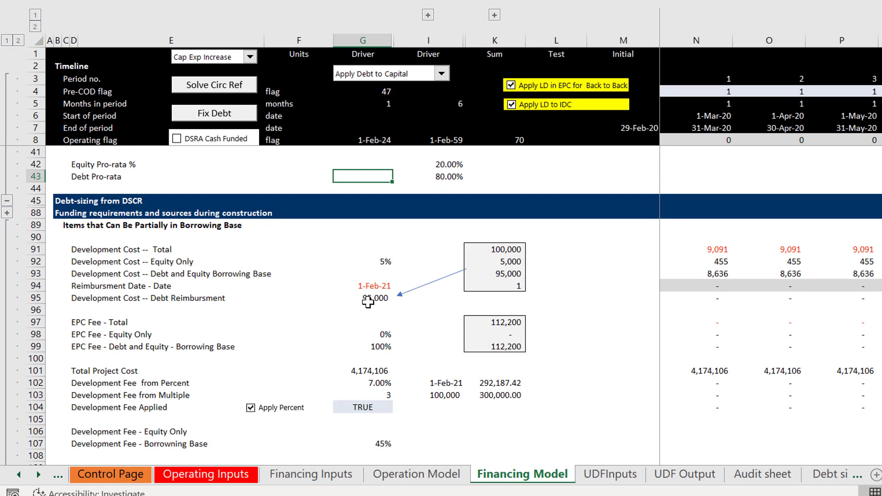
key(Page_Down)
key(Up)
key(Up)
key(Up)
key(Up)
key(Up)
key(Up)
key(Up)
key(Up)
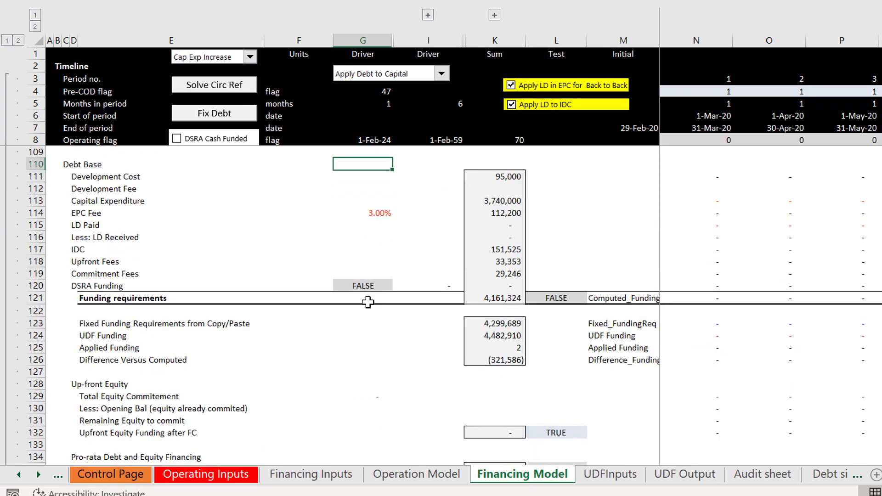
key(Down)
key(Down)
key(Down)
key(Down)
key(Down)
key(Down)
key(Down)
key(Down)
key(Down)
key(Down)
key(Down)
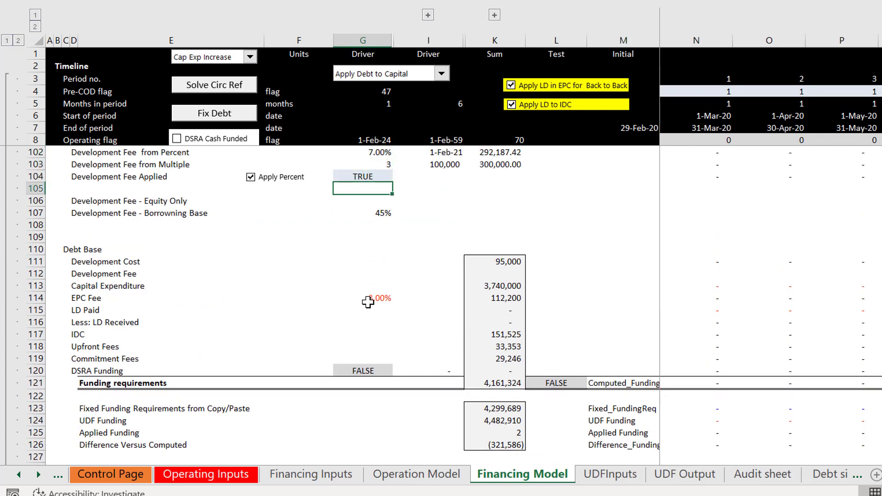
key(Up)
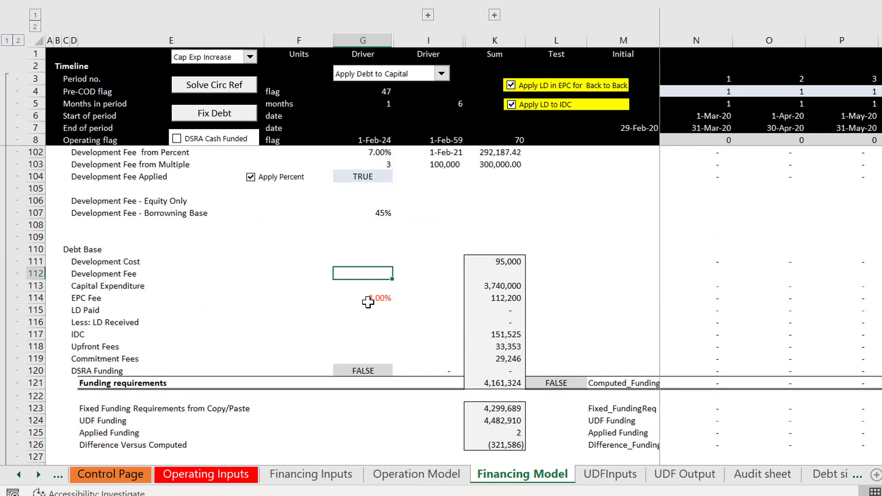
key(Right)
key(Right)
key(Up)
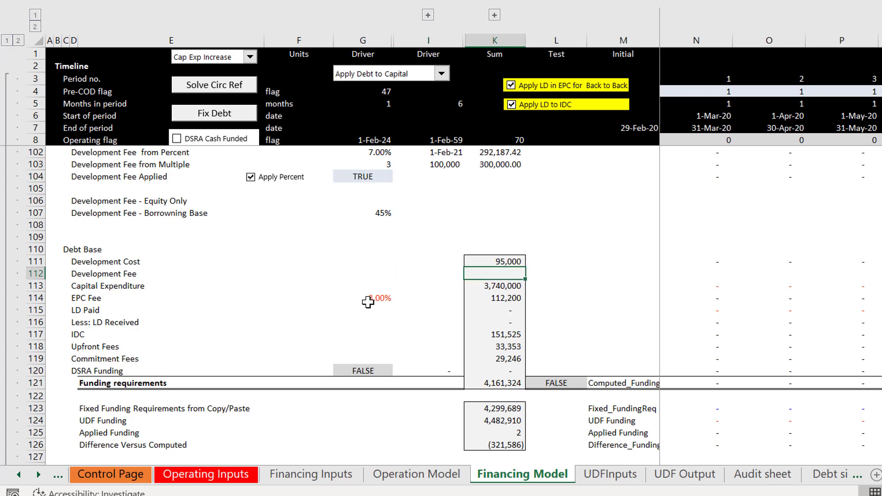
Step: Compare the Development Fee line in the sources and uses summary with the Debt Base and funding requirement rows
key(Page_Up)
key(Page_Up)
key(Left)
key(Left)
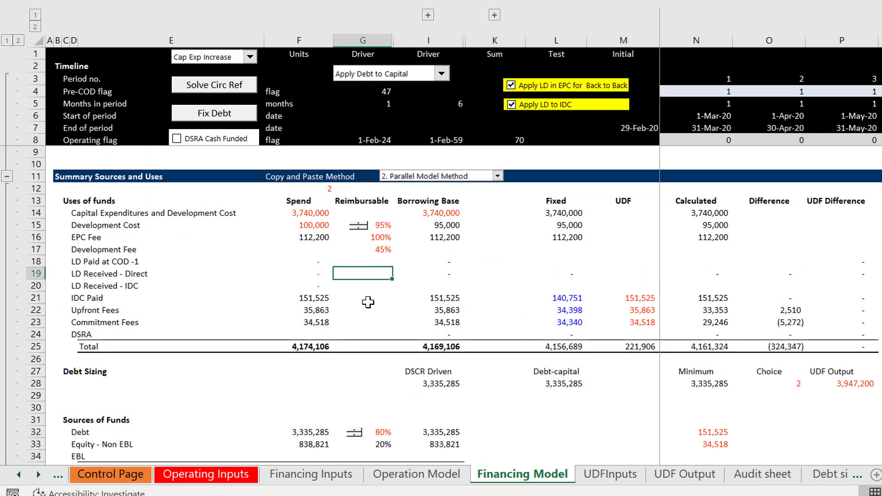
key(Up)
key(Up)
key(Left)
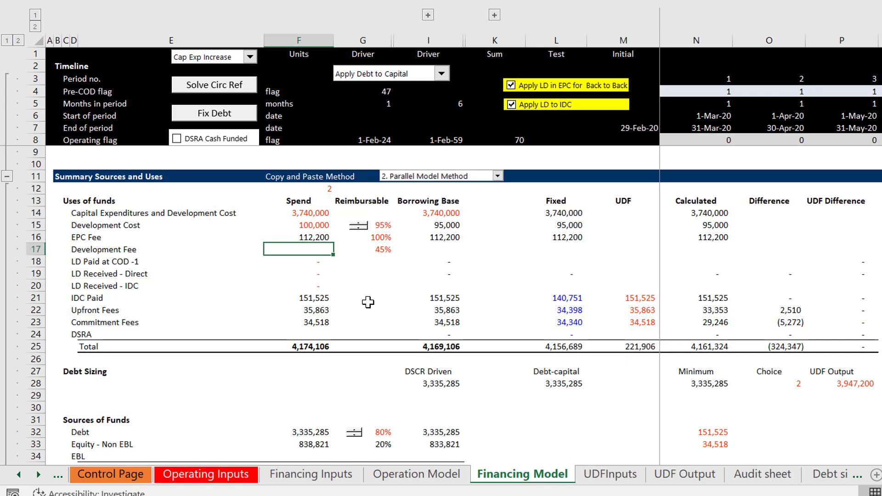
key(Page_Down)
key(Page_Down)
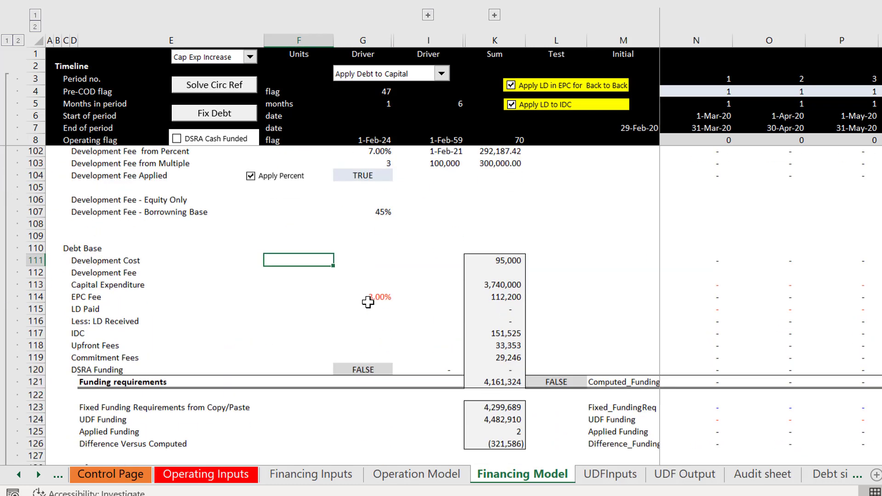
key(Down)
key(Down)
key(Down)
key(Down)
key(Down)
key(Down)
key(Down)
key(Down)
key(Down)
key(Down)
key(Down)
key(Down)
key(Down)
key(Down)
key(Down)
key(Down)
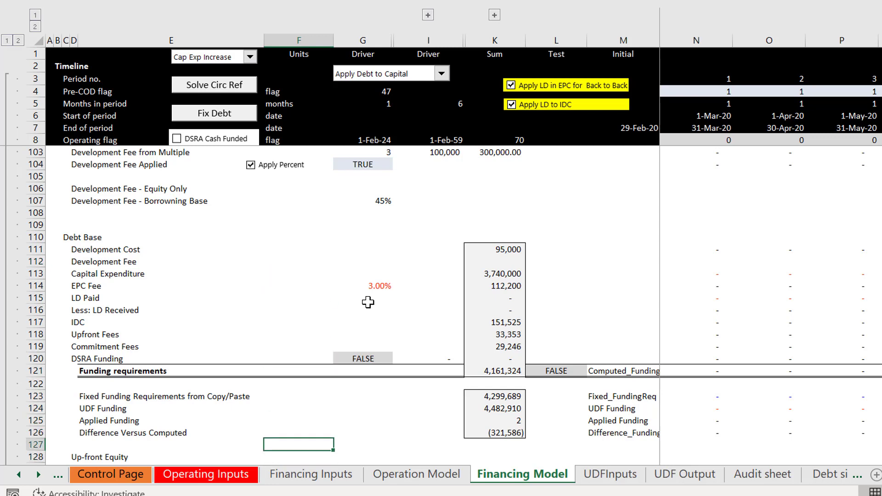
Step: Check the empty Development Fee sum in the Debt Base section against the development fee rows and the sources and uses summary
key(Up)
key(Up)
key(Up)
key(Up)
key(Up)
key(Up)
key(Up)
key(Up)
key(Up)
key(Up)
key(Up)
key(Up)
key(Up)
key(Up)
key(Up)
key(Right)
key(Right)
key(Right)
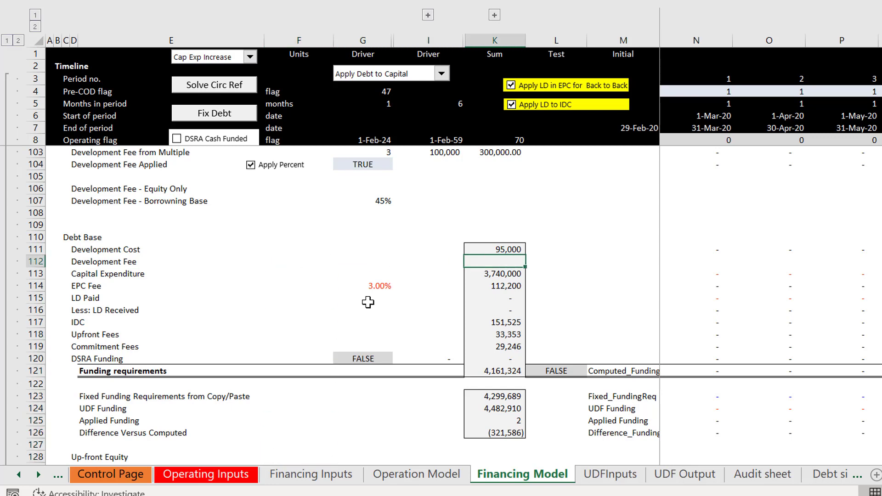
key(Page_Up)
key(Page_Down)
key(Down)
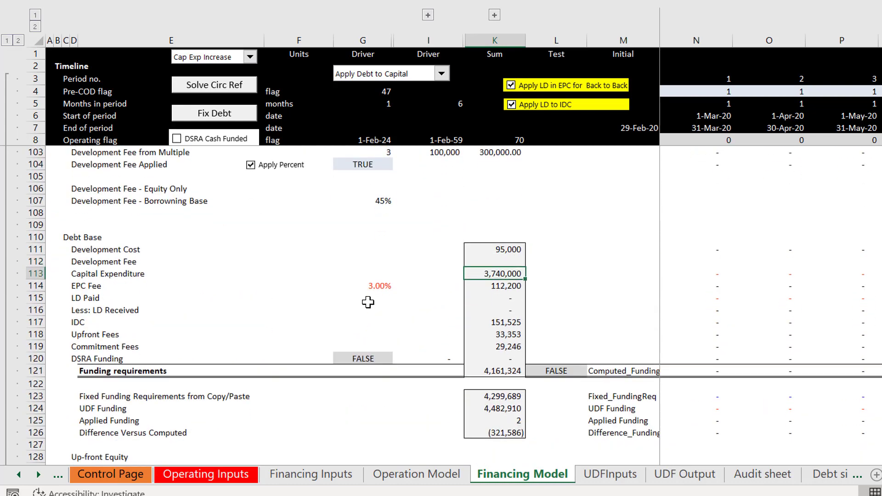
key(Up)
key(Up)
key(Up)
key(Up)
key(Up)
key(Up)
key(Up)
key(Up)
key(Up)
key(Up)
key(Up)
key(Up)
key(Up)
key(Up)
key(Up)
key(Up)
key(Up)
key(Up)
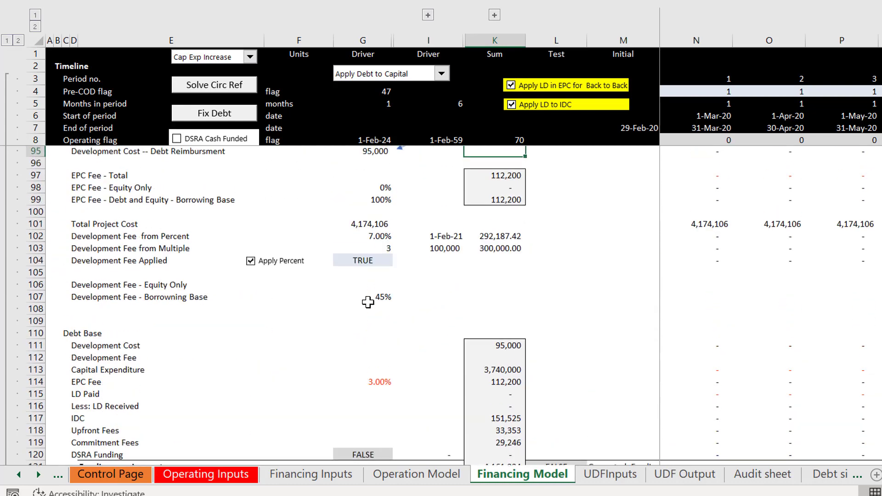
key(Up)
key(Up)
key(Up)
key(Up)
key(Up)
key(Up)
key(Up)
key(Up)
key(Up)
key(Up)
key(Up)
key(Up)
key(Up)
key(Up)
key(Up)
key(Up)
key(Up)
key(Up)
key(Up)
key(Up)
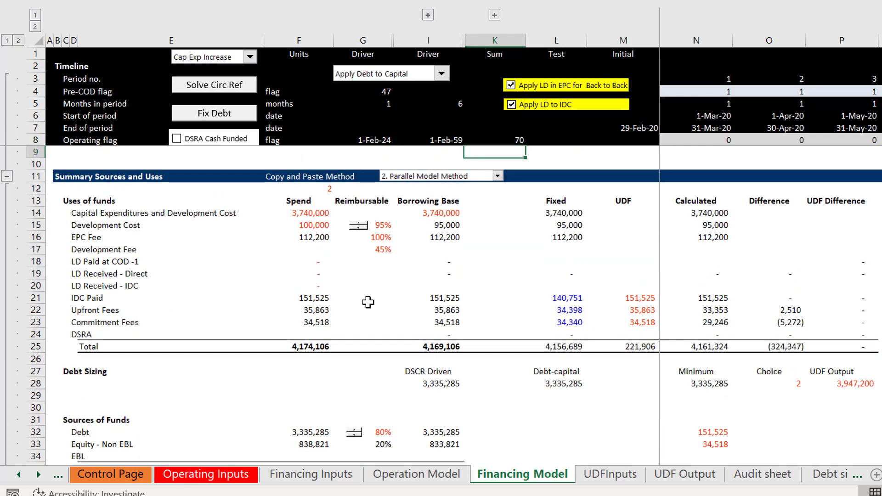
Step: Link the Calculated amount for Development Fee in N17 of the summary to the Debt Base Development Fee sum in K112
key(Down)
key(Down)
key(Down)
key(Down)
key(Down)
key(Down)
key(Down)
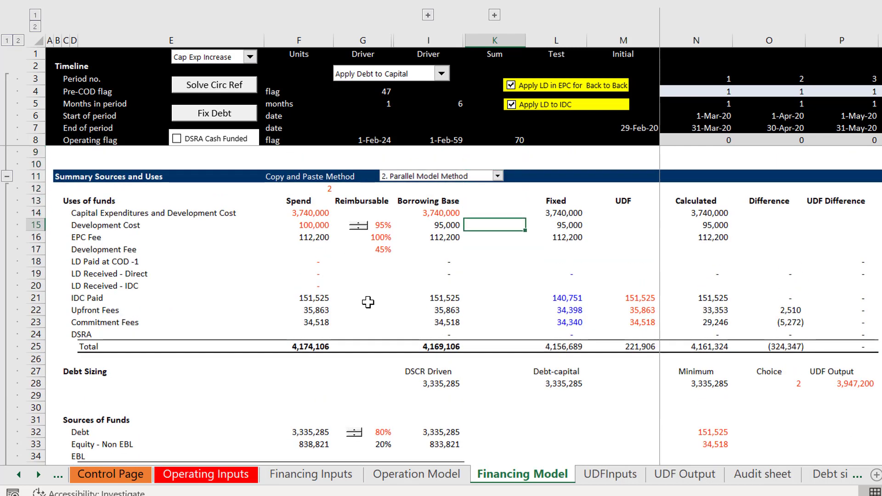
key(Left)
key(Left)
key(Left)
key(Left)
key(Right)
key(Right)
key(Right)
key(Right)
key(Right)
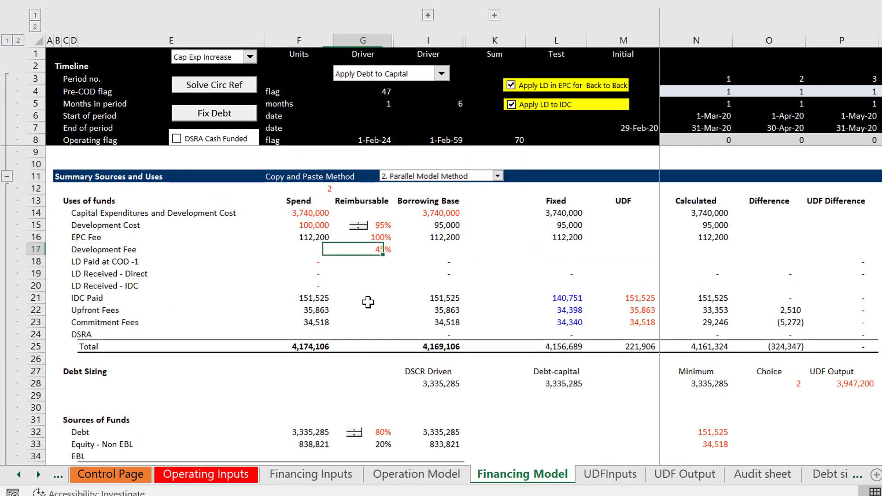
key(Right)
key(Right)
key(Right)
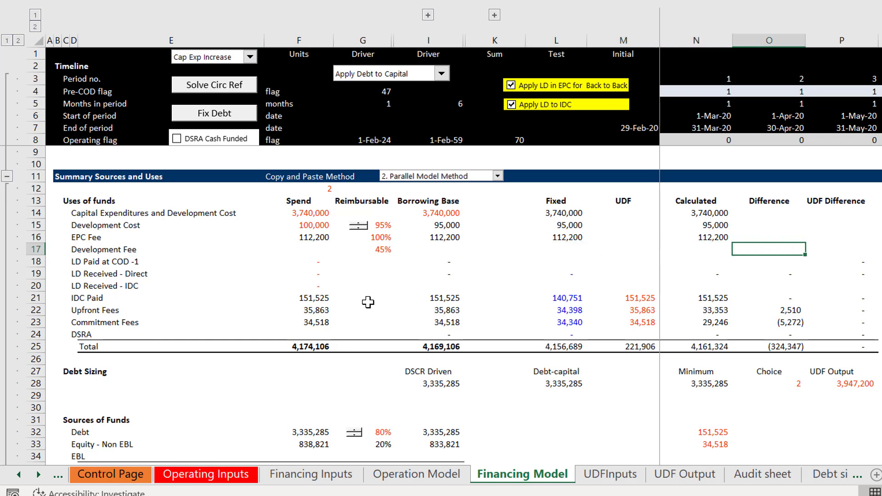
key(Left)
text(=)
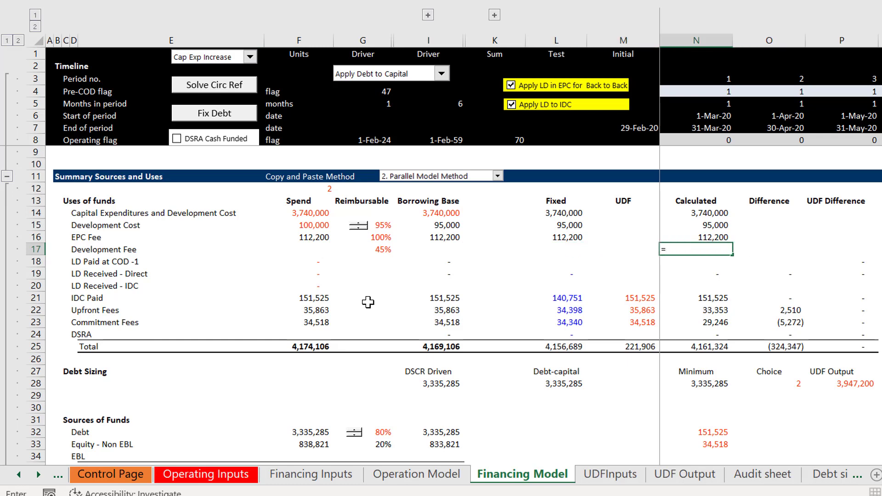
key(Page_Down)
key(Page_Down)
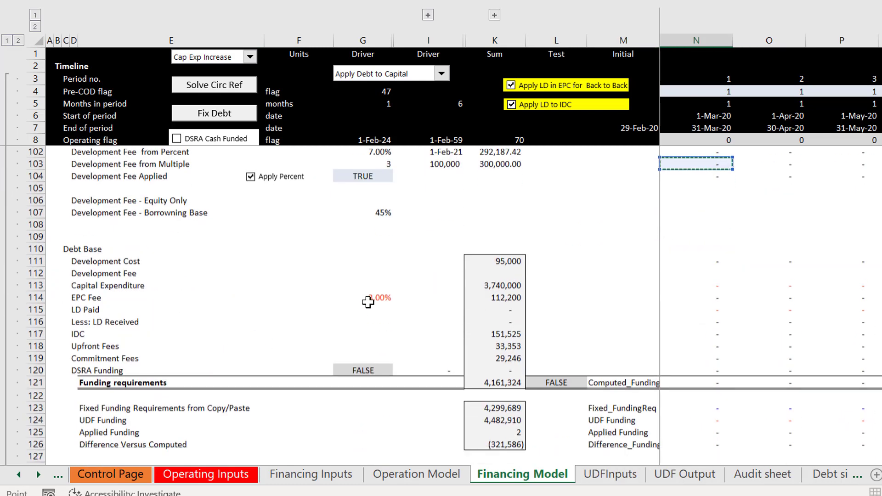
scroll(369, 302, down, 1)
key(Down)
key(Down)
key(Down)
key(Down)
key(Down)
key(Down)
key(Down)
key(Down)
key(Down)
key(Down)
key(Left)
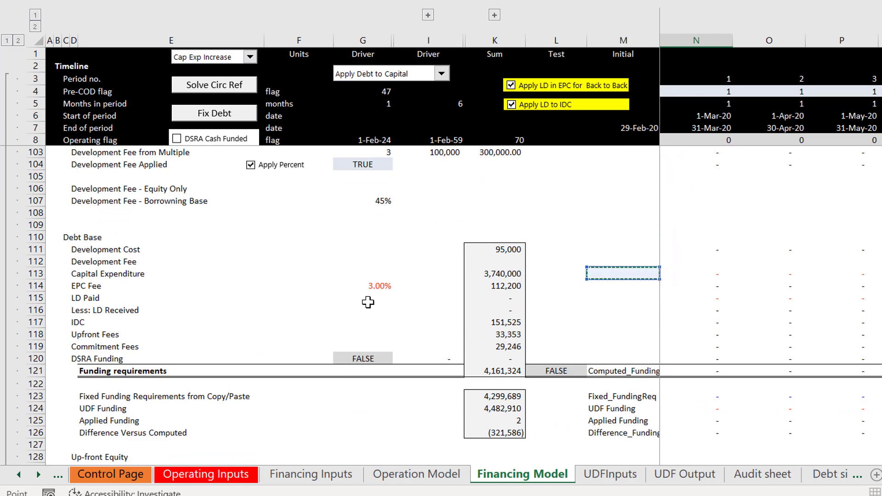
key(Left)
key(Left)
key(Up)
key(Return)
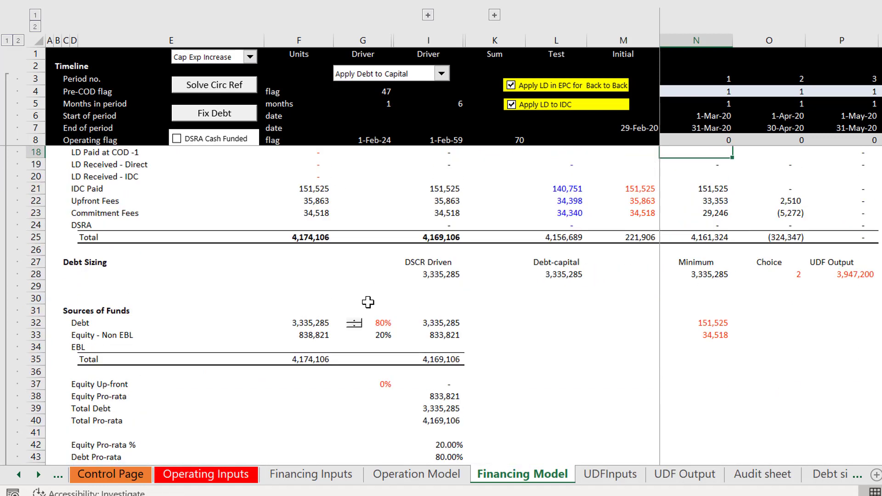
Step: Insert a blank row 123 above Fixed Funding Requirements from Copy/Paste, below the Debt Base funding requirements
key(Up)
key(Up)
key(Up)
key(Down)
key(Page_Down)
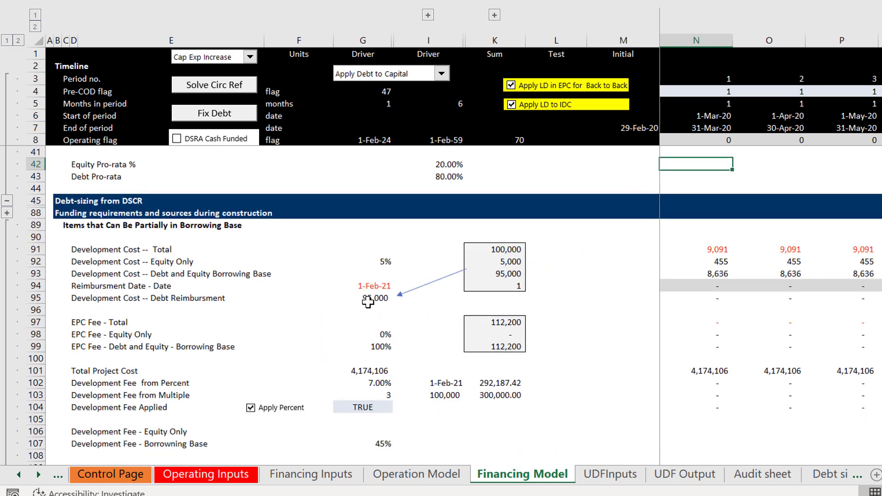
key(Page_Down)
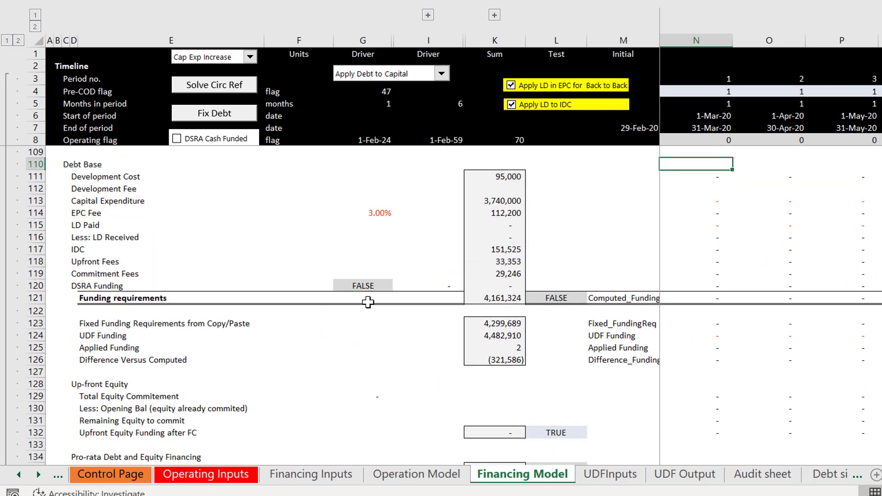
key(Down)
key(Down)
key(Down)
key(Down)
key(Down)
key(Down)
key(Down)
key(Down)
key(Down)
key(Down)
key(Down)
key(Down)
key(Down)
key(Down)
key(Down)
key(Down)
key(Down)
key(Down)
key(Down)
key(Left)
key(Left)
key(Left)
key(Left)
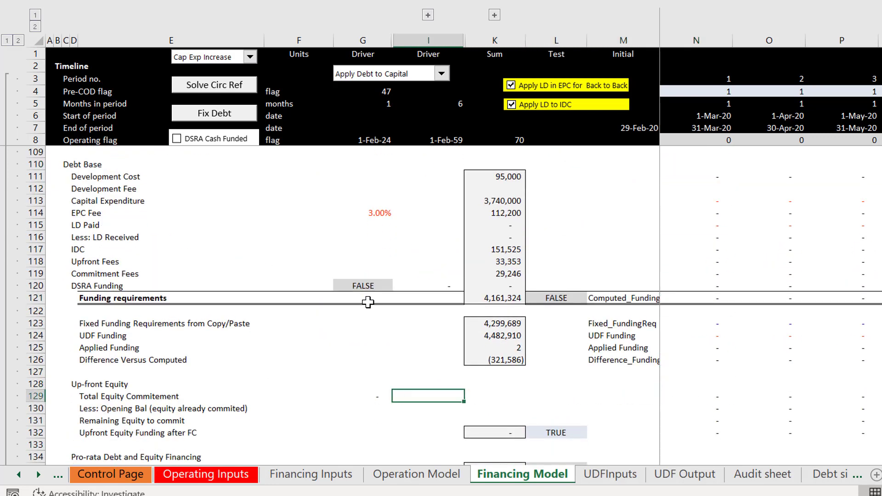
key(Left)
key(Left)
key(Left)
key(Left)
key(Left)
key(Up)
key(Up)
key(Up)
key(Up)
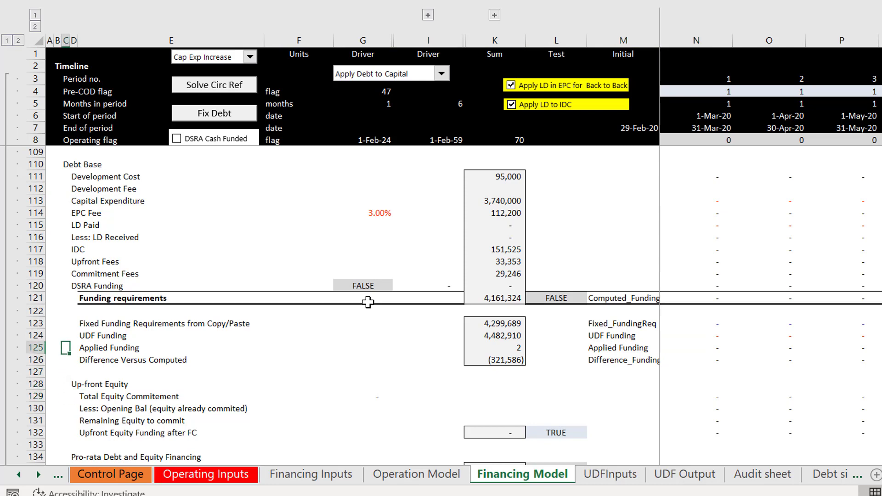
key(Up)
key(Up)
key(Right)
key(Right)
key(Left)
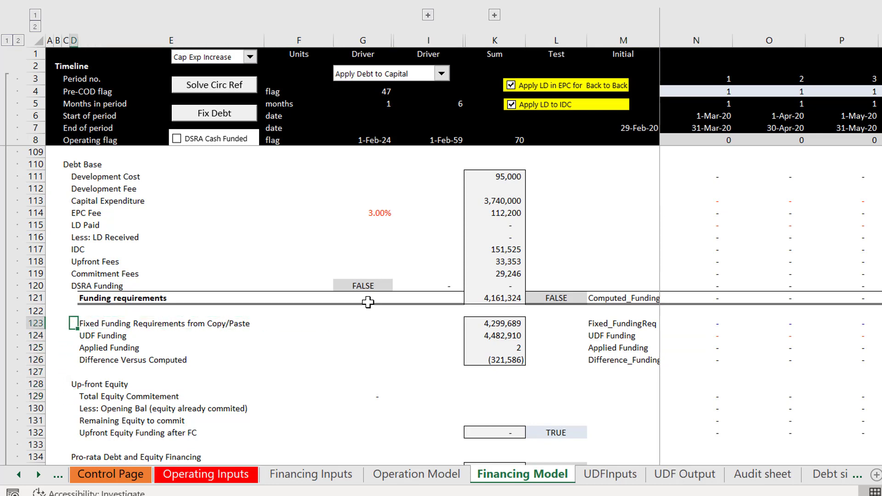
key(shift+space)
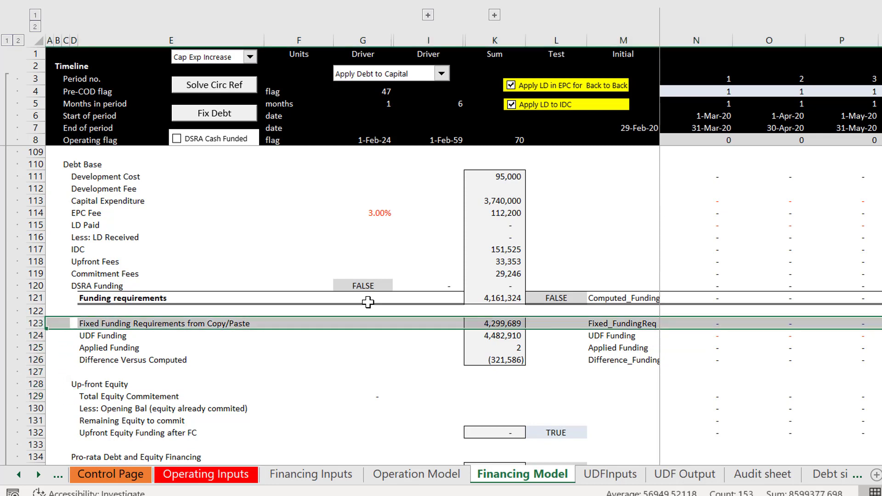
key(ctrl+shift+plus)
key(Left)
key(Right)
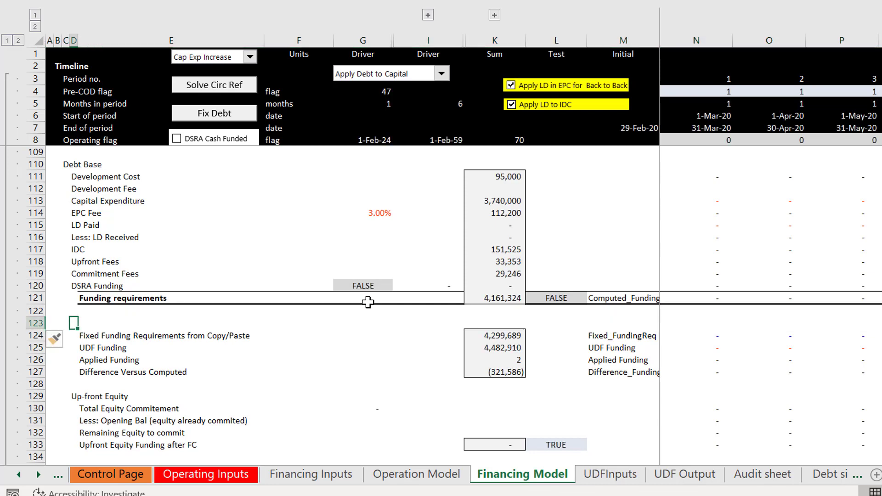
Step: Enter the section heading "Circular Reference - Funding" in D123
text(Circular)
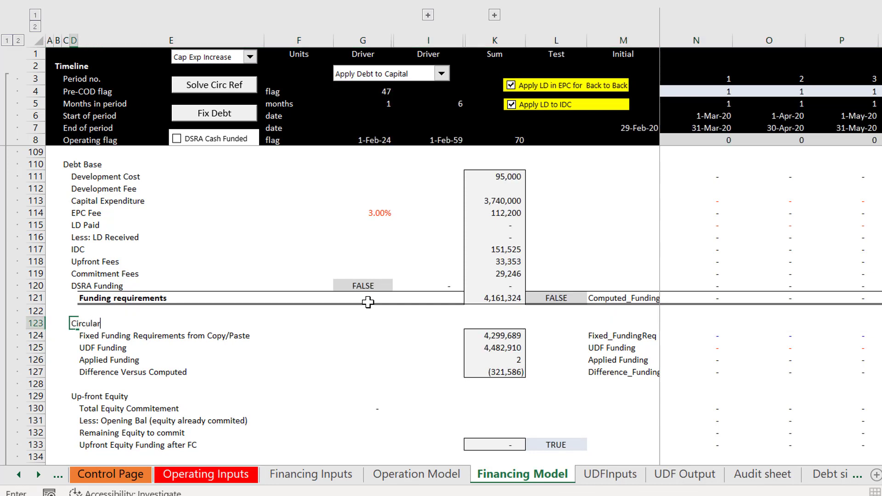
text( Reference - Funding)
key(Return)
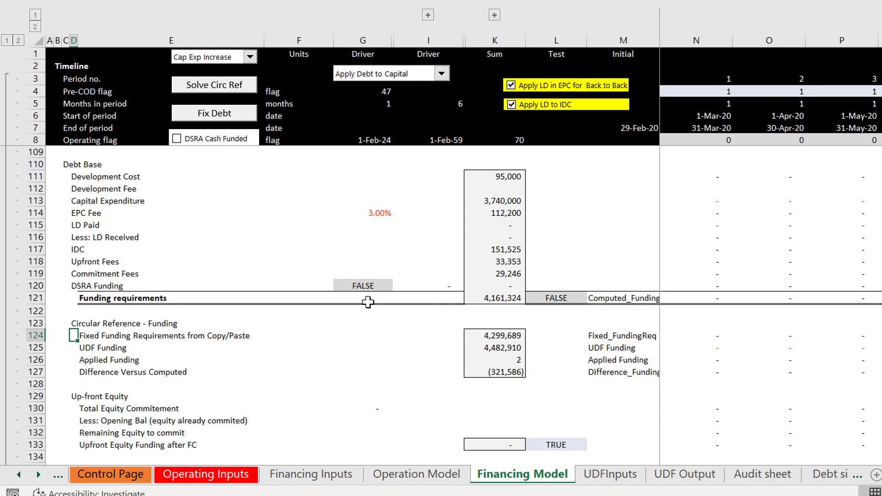
Step: Extend the Up-front Equity heading in D129 to read "Up-front Equity Funing for Borrwing Base"
key(Down)
key(Down)
key(Down)
key(Down)
key(Down)
key(Down)
key(Down)
key(Down)
key(Down)
key(Down)
key(Down)
key(Down)
key(Down)
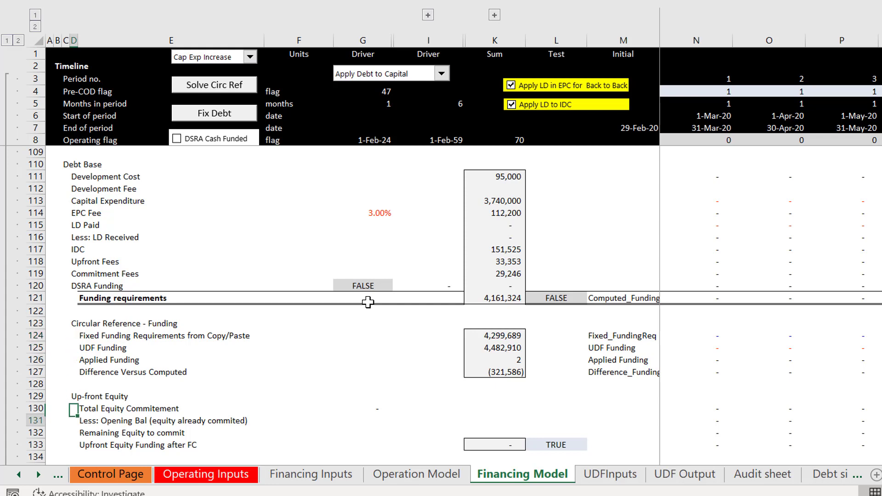
key(Up)
key(Up)
key(Up)
key(Up)
key(Up)
key(Up)
key(Up)
key(Up)
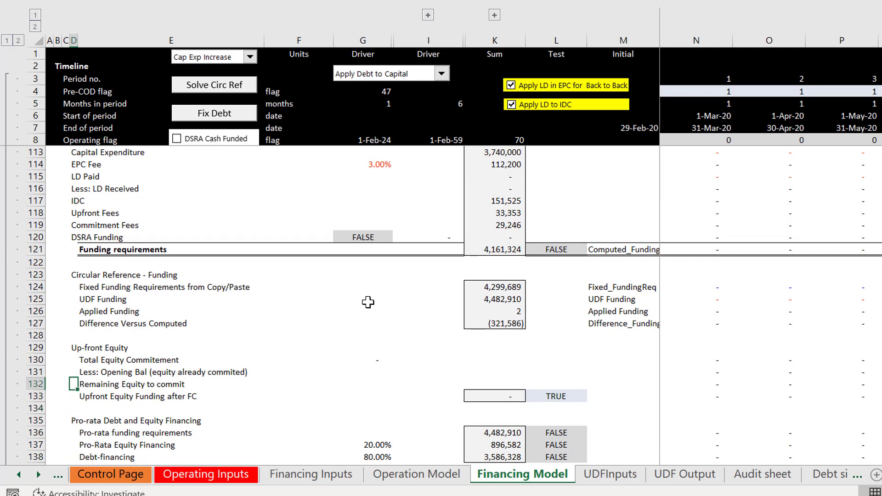
key(F2)
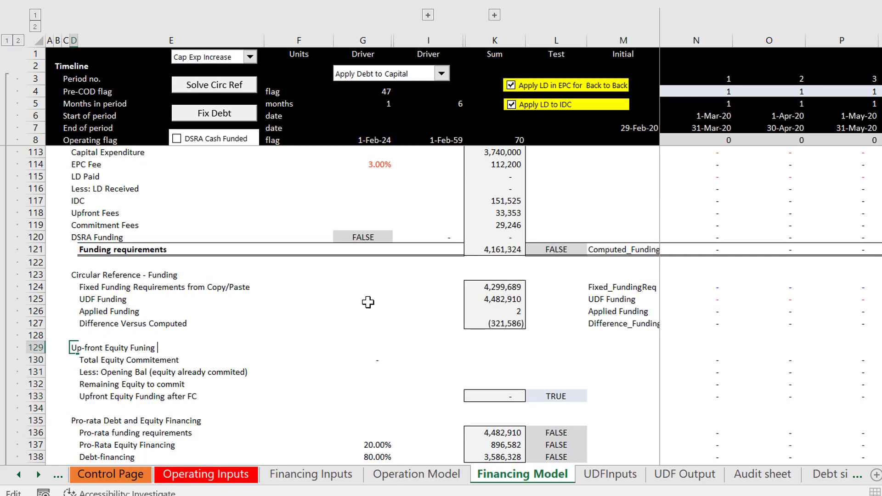
text(Funing fr)
key(BackSpace)
text(or Borrwing Base)
key(Return)
key(Down)
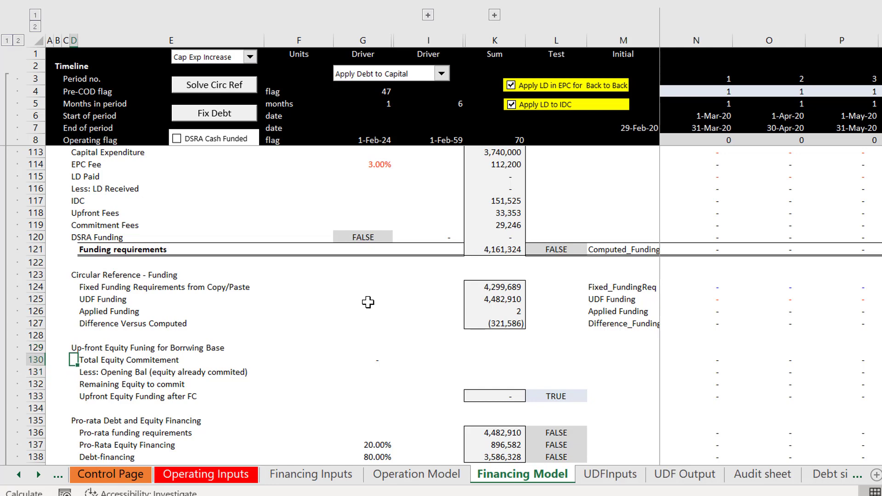
Step: Append "(From FC)" to the up-front equity heading in D129
key(Up)
key(F2)
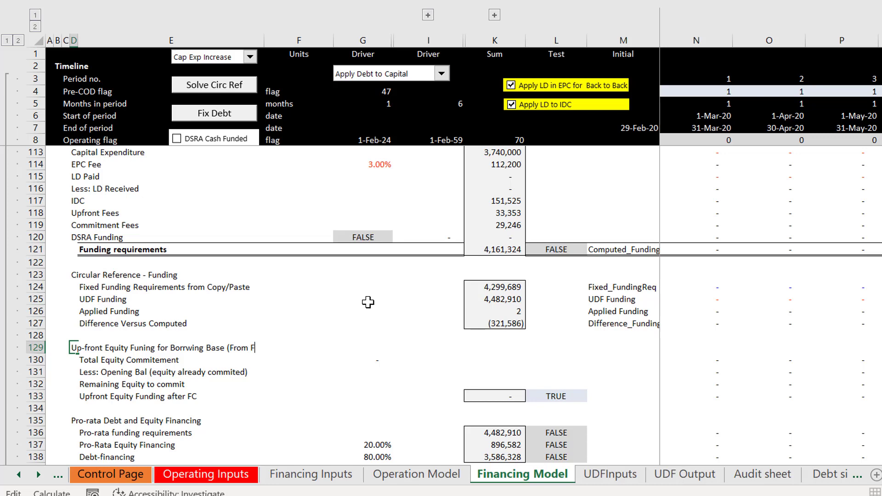
key(Return)
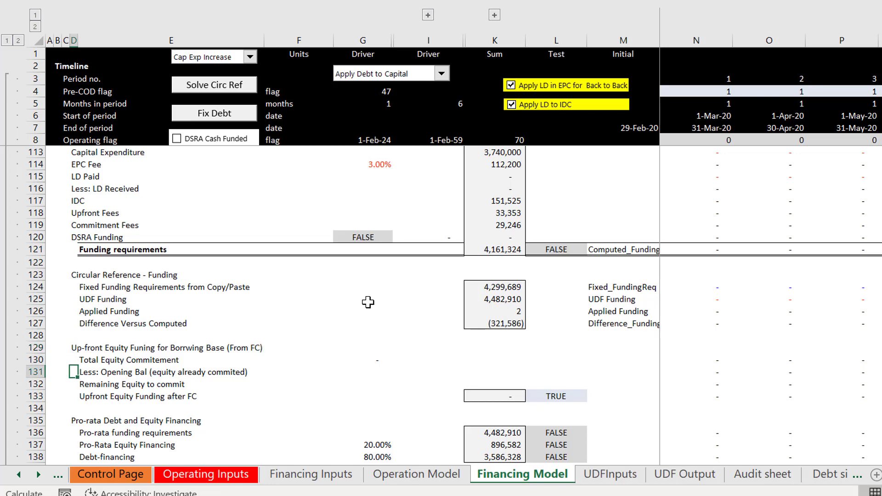
Step: Review the up-front equity rows from Total Equity Commitement through Upfront Equity Funding after FC
key(Down)
key(Down)
key(Down)
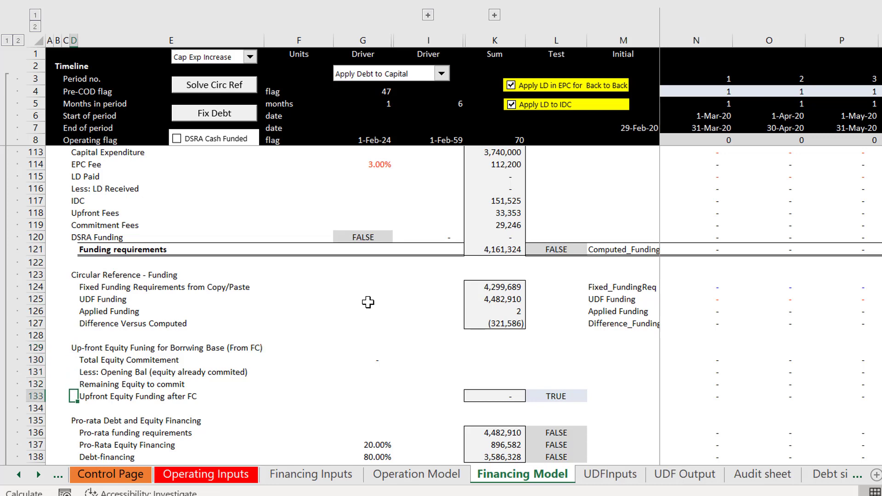
key(Right)
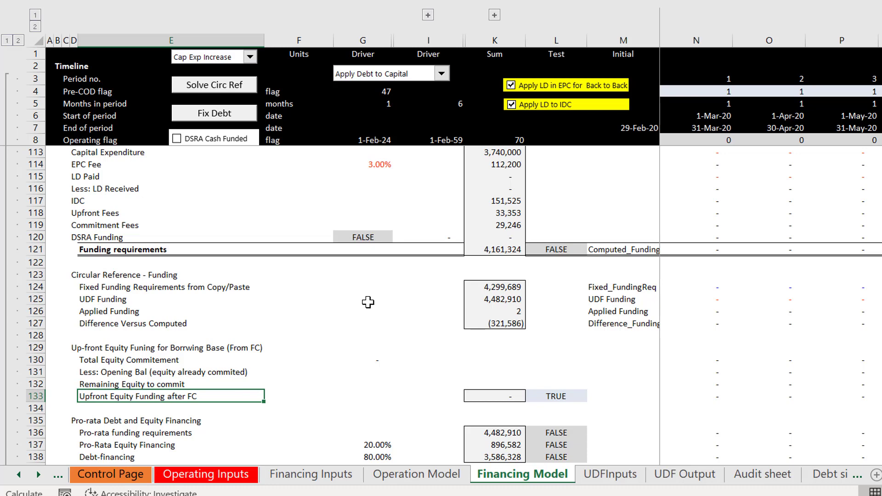
key(Up)
key(Up)
key(Up)
key(Down)
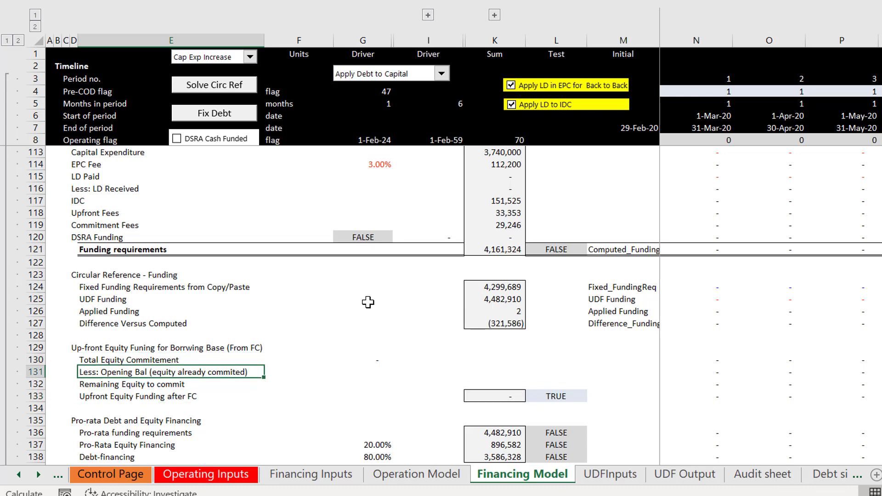
key(Down)
key(Down)
key(Up)
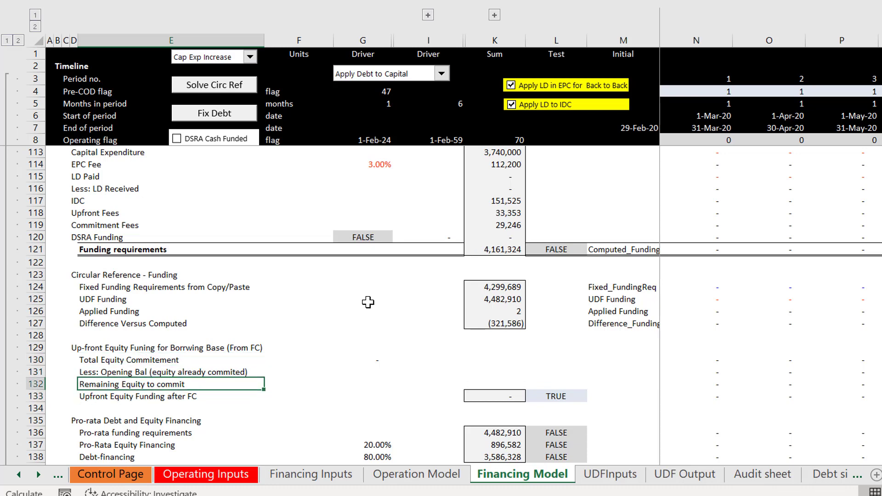
Step: Examine the pro-rata financing and Equity Up-front rows, and the Upfront Equity Funding after FC row across its period columns
key(Down)
key(Down)
key(Down)
key(Down)
key(Down)
key(Down)
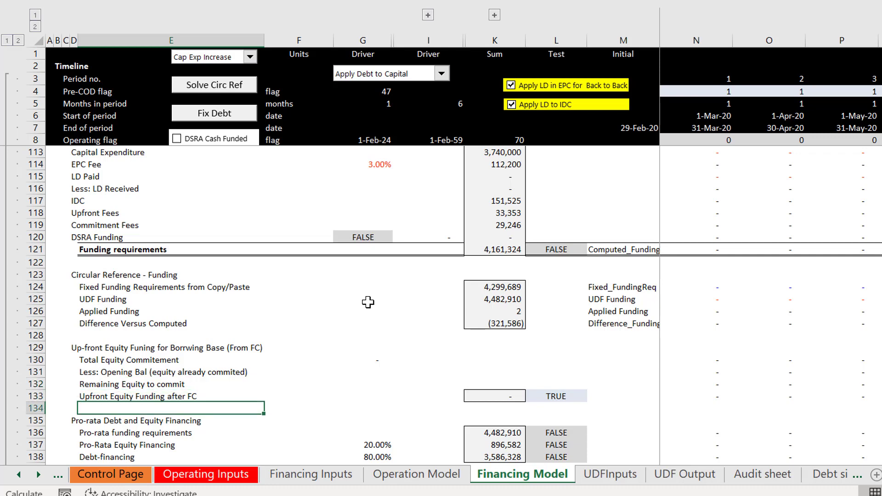
key(Down)
key(Down)
key(Down)
key(Up)
key(Up)
key(Up)
key(Up)
key(Up)
key(Up)
key(Up)
key(Up)
key(Up)
key(Up)
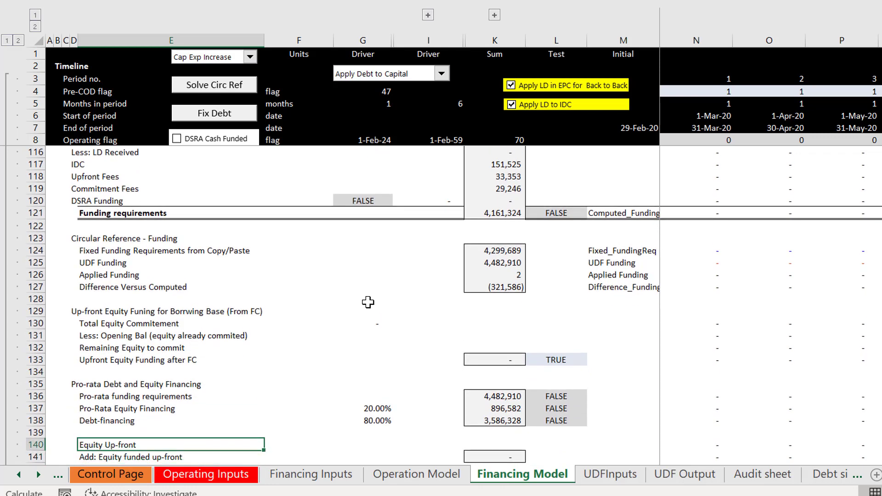
key(Down)
key(Down)
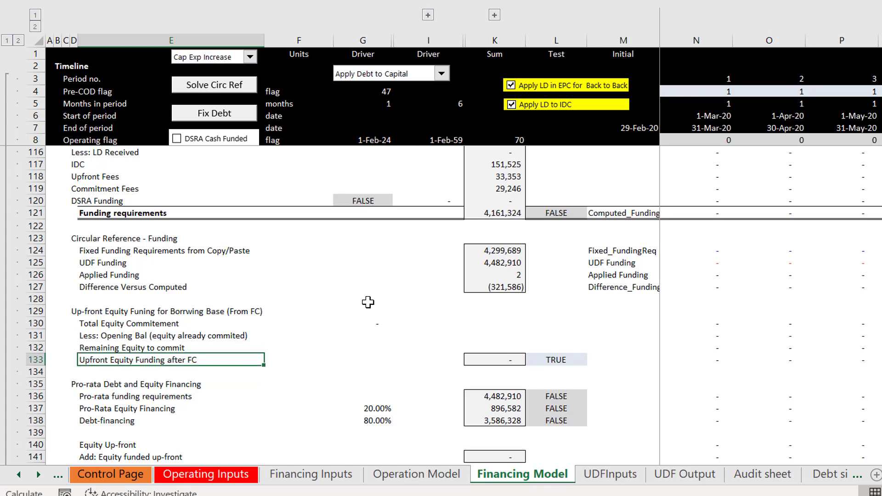
key(Right)
key(Right)
key(Right)
key(Right)
key(Right)
key(Right)
key(Right)
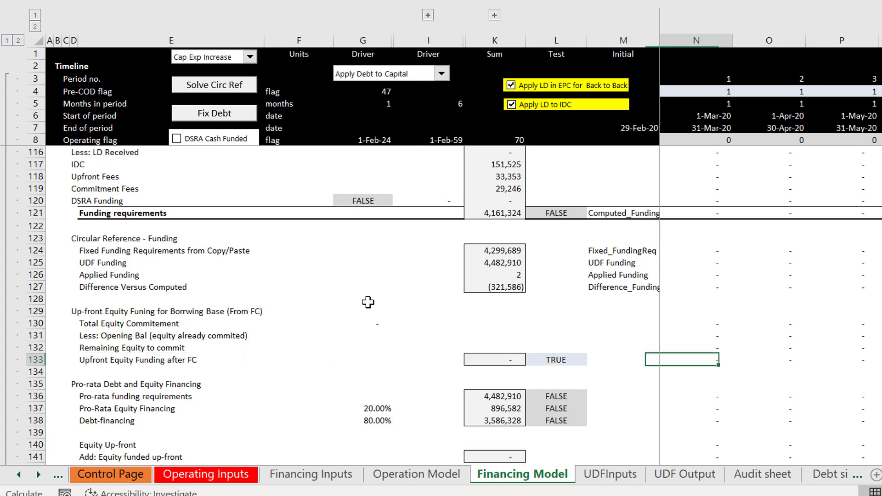
key(Left)
key(Left)
key(Left)
key(Left)
key(Left)
key(Left)
key(Left)
key(Left)
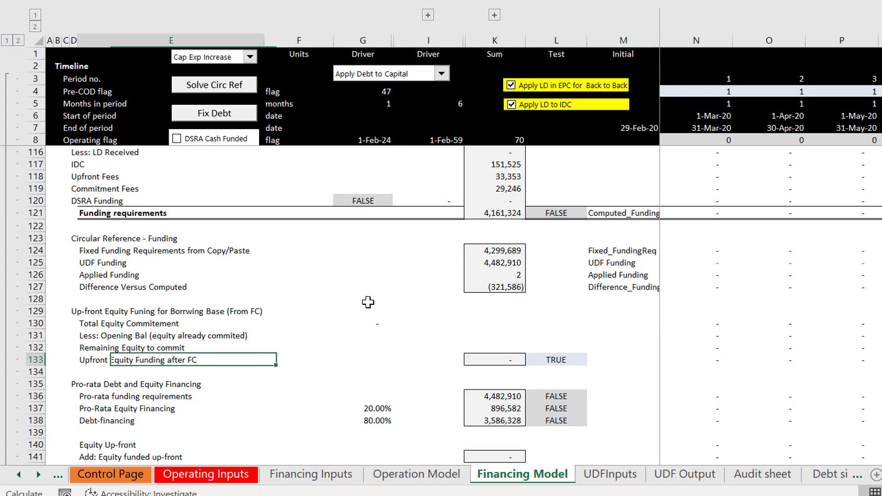
Step: Append "(MIN)" to the Upfront Equity Funding after FC label in row 133
key(Right)
key(F2)
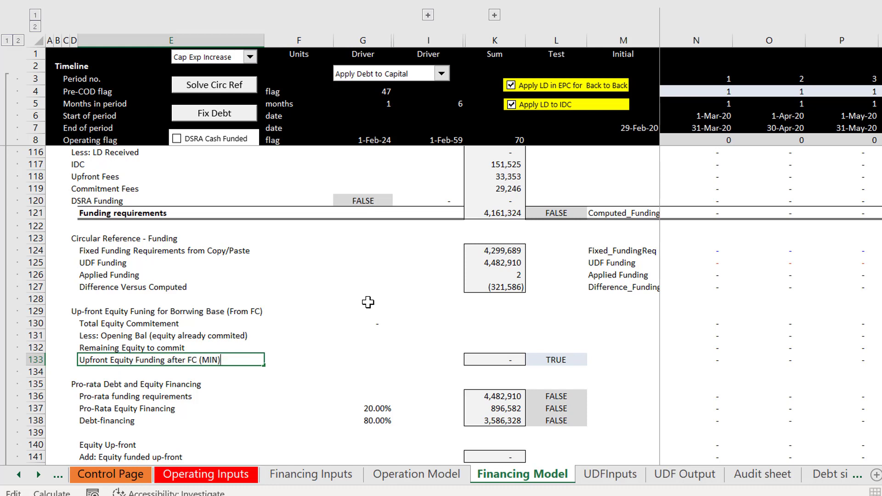
key(Return)
Step: Review the sheet from the Pro-Rata Equity Financing row back up through the development fee rows to the fee lines in the funding summary
key(Down)
key(Down)
key(Down)
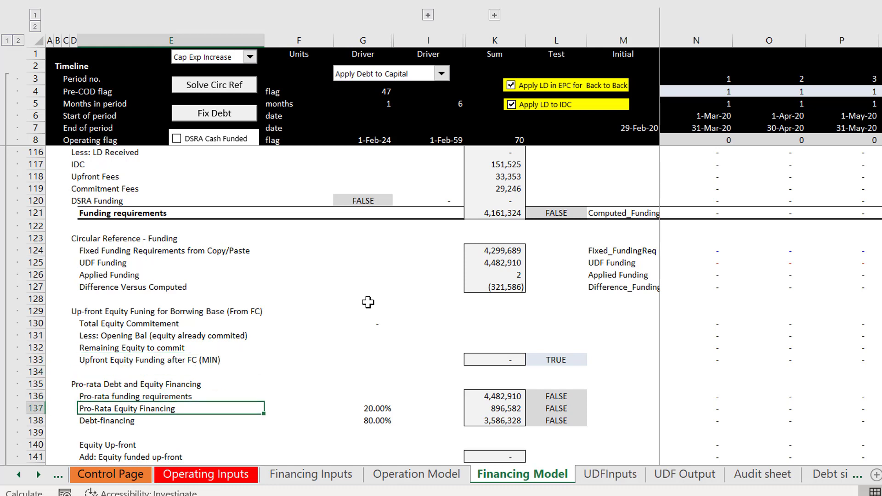
key(Up)
key(Up)
key(Up)
key(Up)
key(Up)
key(Up)
key(Up)
key(Up)
key(Up)
key(Up)
key(Up)
key(Up)
key(Up)
key(Up)
key(Up)
key(Up)
key(Up)
key(Up)
key(Up)
key(Up)
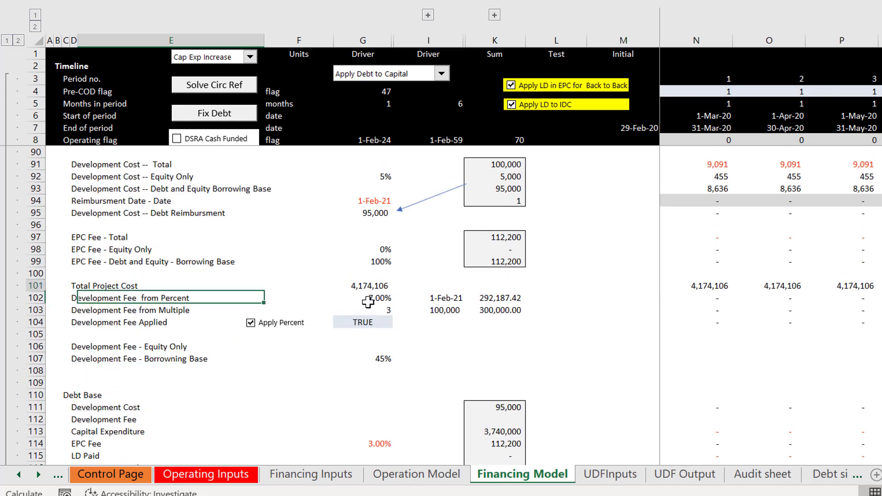
key(Up)
key(Up)
key(Up)
key(Up)
key(Up)
key(Up)
key(Up)
key(Up)
key(Up)
key(Up)
key(Up)
key(Up)
key(Up)
key(Up)
key(Up)
key(Up)
key(Up)
key(Up)
key(Up)
key(Up)
key(Down)
key(Down)
key(Down)
key(Down)
key(Down)
key(Down)
key(Down)
key(Down)
key(Down)
key(Down)
key(Down)
key(Down)
key(Down)
key(Down)
key(Down)
key(Down)
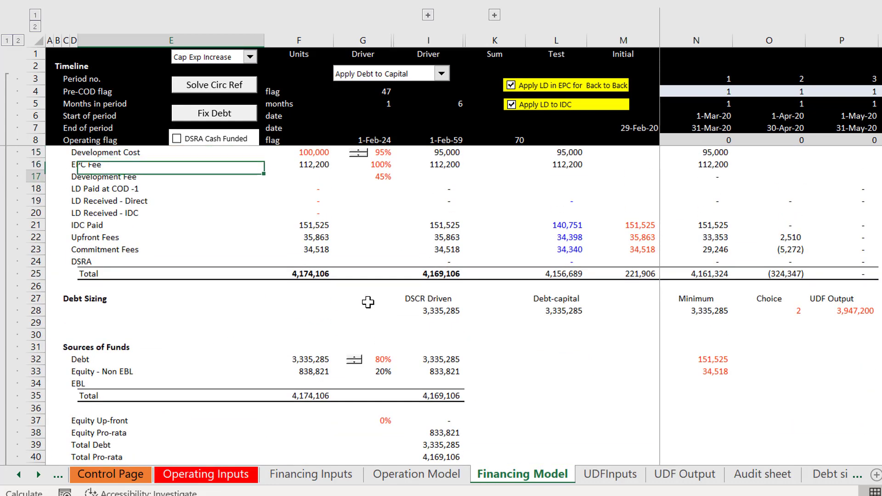
Step: Examine the Sources of Funds block, including the Equity Pro-rata, Total Debt and Total Pro-rata amounts down to Debt Pro-rata
key(Down)
key(Down)
key(Down)
key(Down)
key(Down)
key(Down)
key(Down)
key(Down)
key(Down)
key(Down)
key(Down)
key(Down)
key(Down)
key(Down)
key(Up)
key(Up)
key(Up)
key(Up)
key(Up)
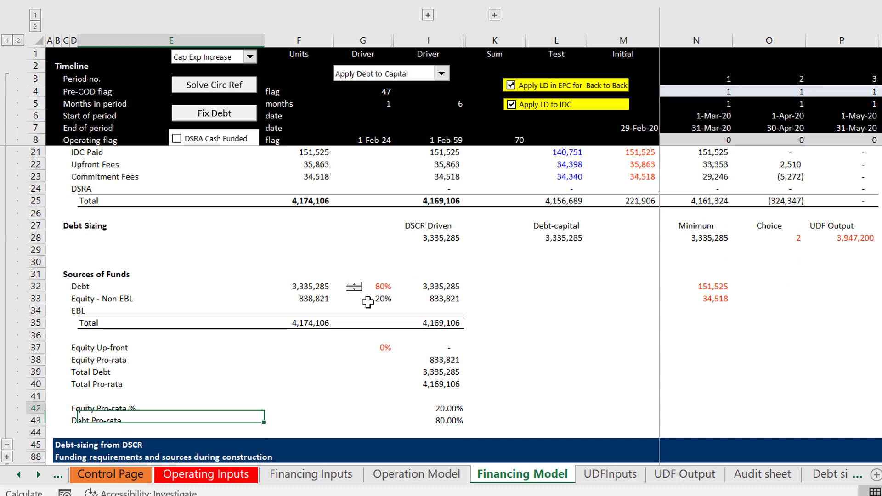
key(Up)
key(Up)
key(Right)
key(Right)
key(Right)
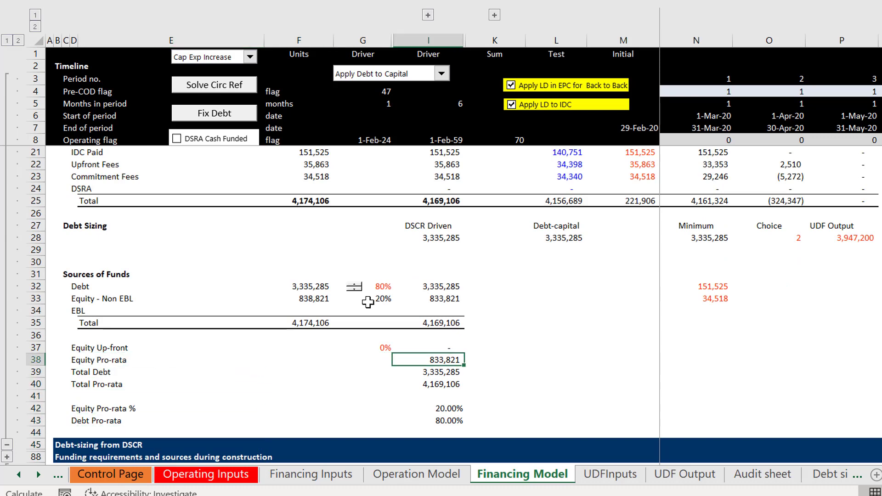
key(Down)
key(Down)
key(Down)
Step: Compare the pro-rata percentages with the Equity Up-front amount and the Development Cost line in the funding summary
key(Down)
key(Down)
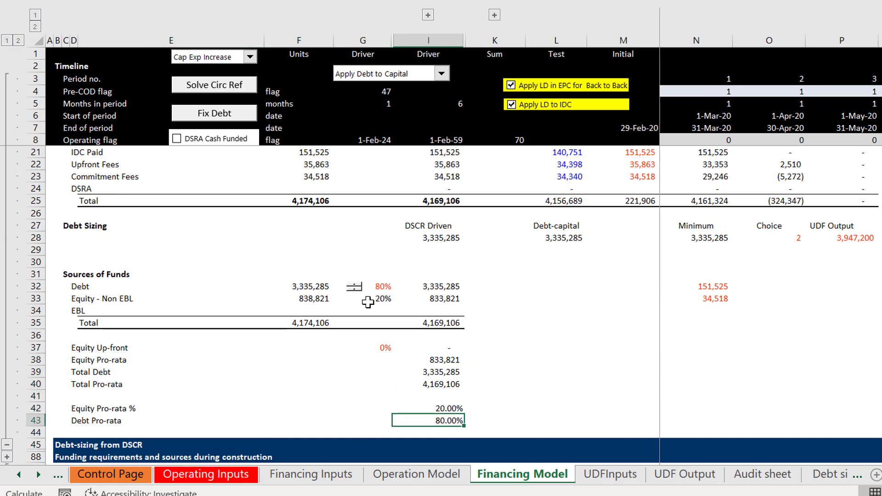
key(Up)
key(Up)
key(Down)
key(Down)
key(Up)
key(Up)
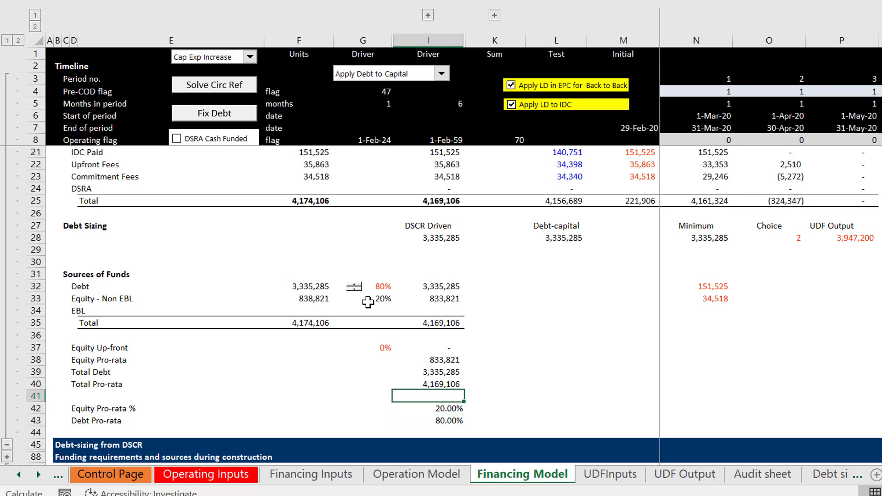
key(Down)
key(Up)
key(Up)
key(Up)
key(Up)
key(Up)
key(Up)
key(Up)
key(Up)
key(Up)
key(Up)
key(Up)
key(Up)
key(Up)
key(Up)
key(Up)
key(Up)
key(Up)
key(Up)
key(Up)
key(Up)
key(Up)
key(Up)
key(Up)
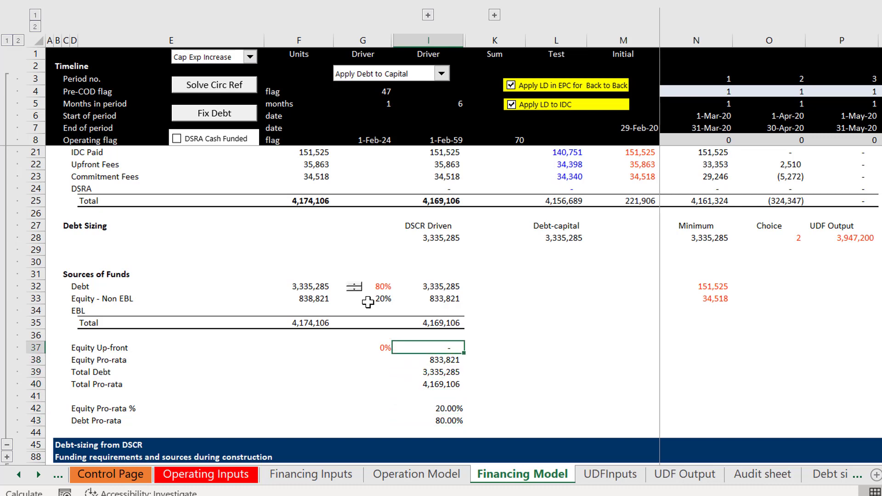
key(Up)
key(Up)
key(Up)
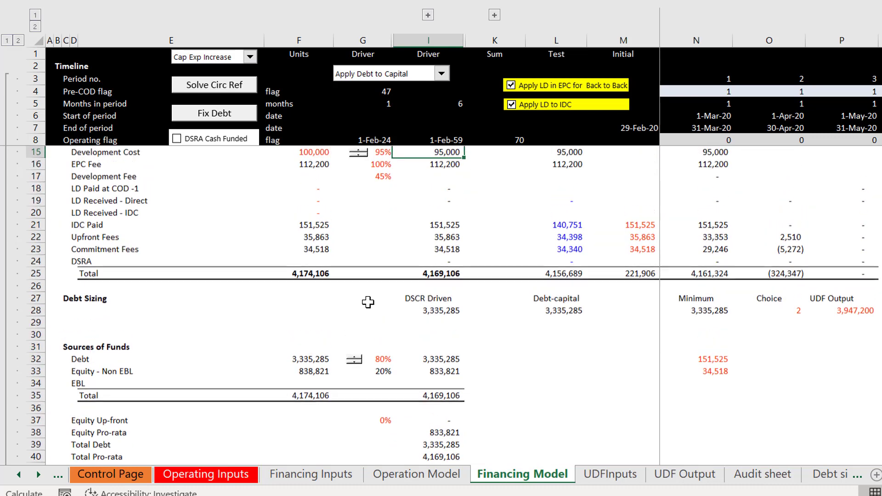
Step: Review the borrowing-base items, Debt Base, circular reference and up-front equity sections down to Total Equity issued from Items Financed after FC
key(Down)
key(Down)
key(Down)
key(Down)
key(Down)
key(Down)
key(Down)
key(Down)
key(Down)
key(Down)
key(Down)
key(Down)
key(Down)
key(Down)
key(Down)
key(Down)
key(Down)
key(Down)
key(Down)
key(Down)
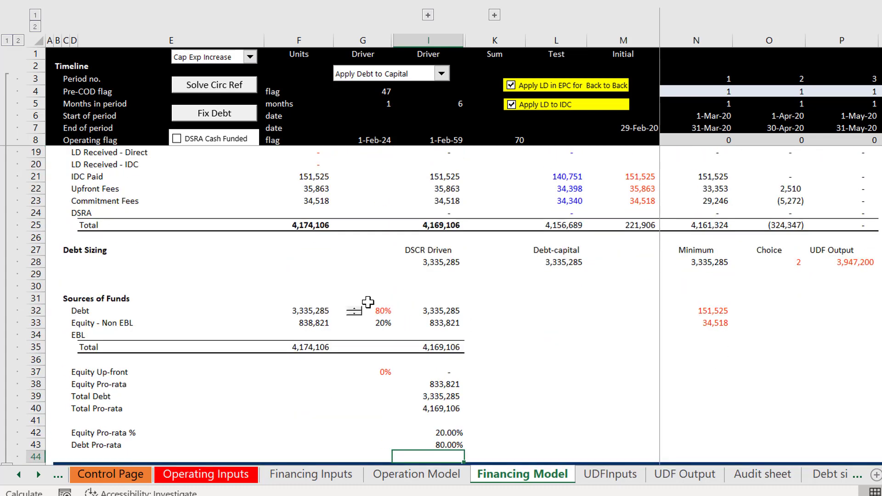
key(Down)
key(Down)
key(Down)
key(Down)
key(Down)
key(Down)
key(Down)
key(Down)
key(Down)
key(Down)
key(Down)
key(Down)
key(Down)
key(Down)
key(Down)
key(Down)
key(Down)
key(Down)
key(Down)
key(Down)
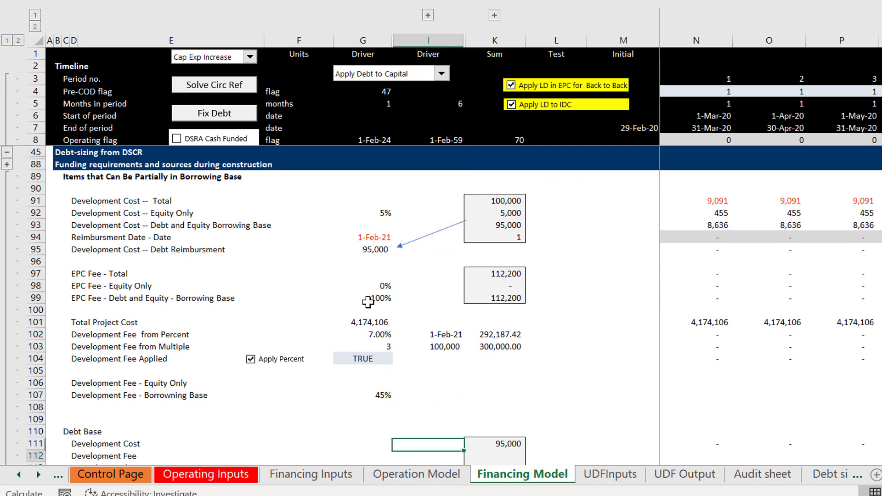
key(Down)
key(Down)
key(Down)
key(Down)
key(Down)
key(Down)
key(Down)
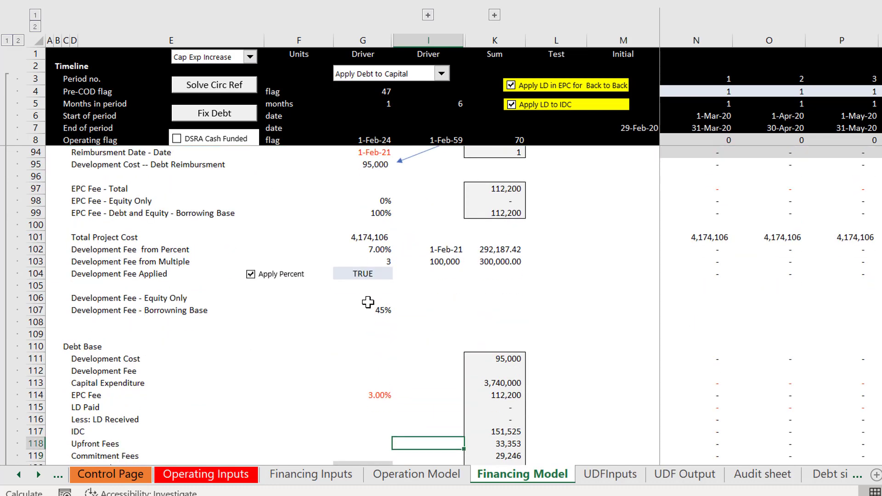
key(Down)
key(Down)
key(Down)
key(Down)
key(Down)
key(Down)
key(Down)
key(Down)
key(Down)
key(Down)
key(Down)
key(Down)
key(Down)
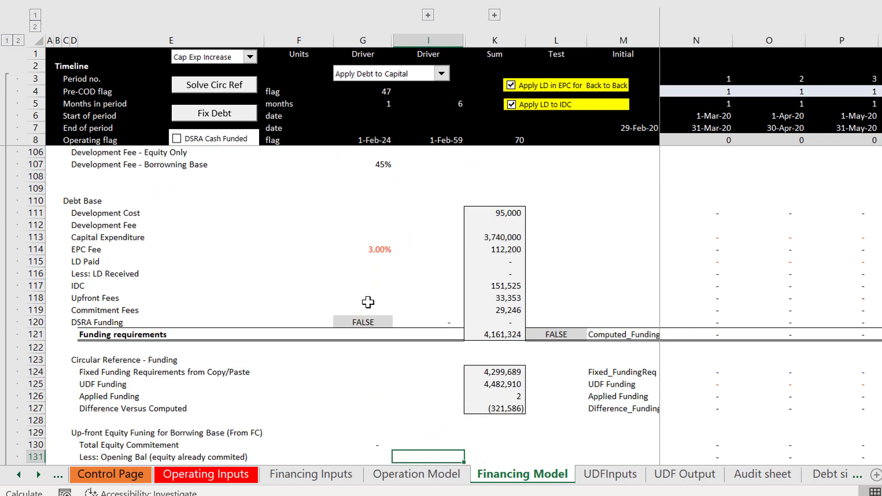
key(Down)
key(Down)
key(Down)
key(Down)
key(Down)
key(Down)
key(Down)
key(Down)
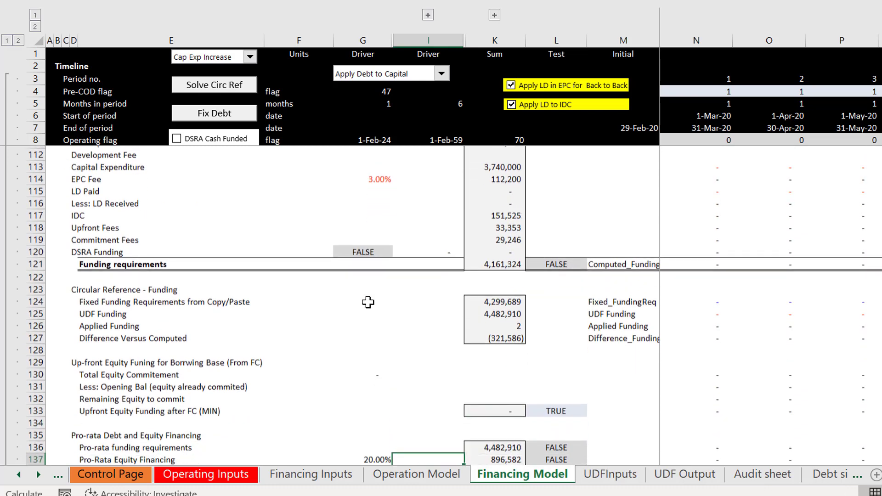
key(Down)
key(Down)
key(Down)
key(Down)
key(Down)
key(Down)
key(Down)
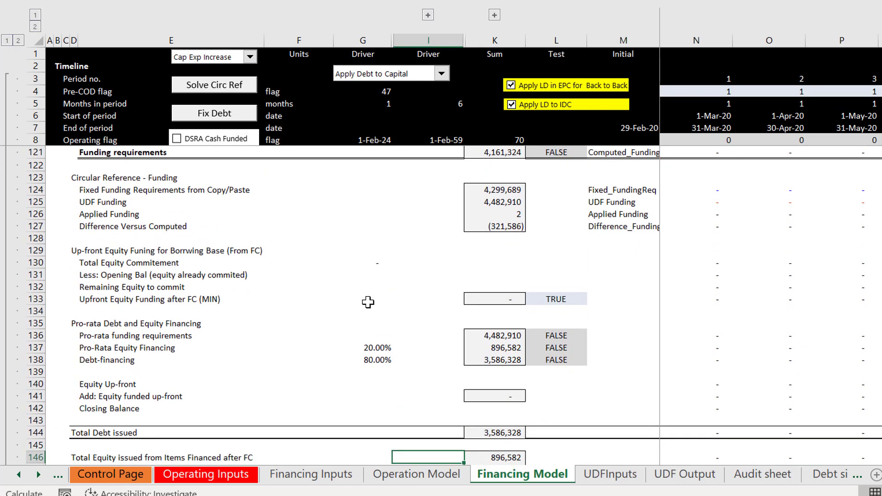
Step: Examine the Total Debt issued row and the Pro-rata funding requirements row across its driver, sum and test columns
key(Up)
key(Up)
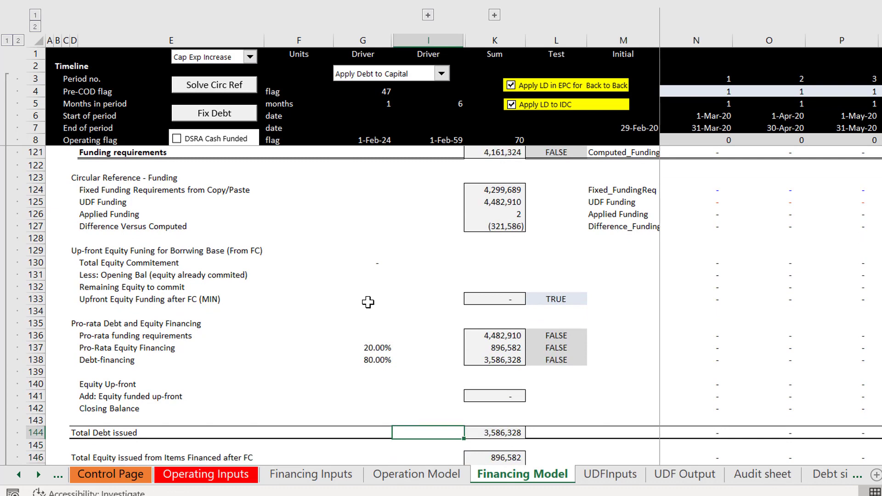
key(Left)
key(Left)
key(Left)
key(Left)
key(Left)
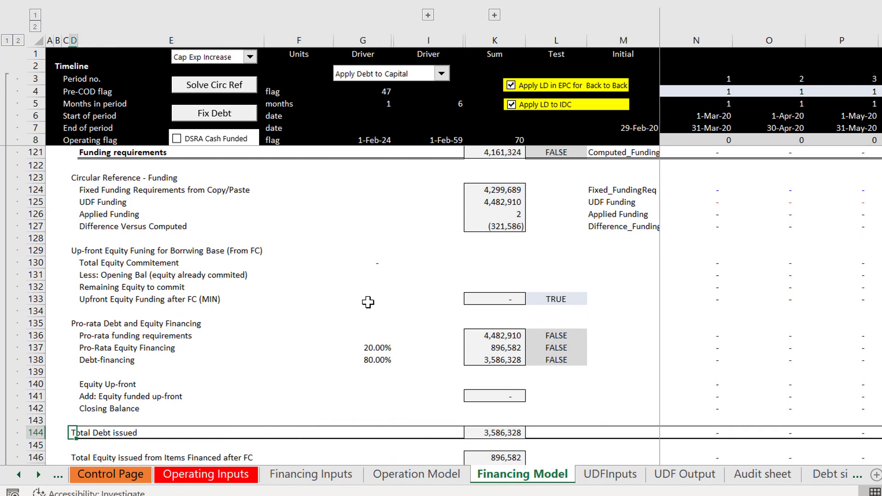
key(Down)
key(Down)
key(Up)
key(Up)
key(Up)
key(Up)
key(Up)
key(Up)
key(Up)
key(Up)
key(Up)
key(Up)
key(Right)
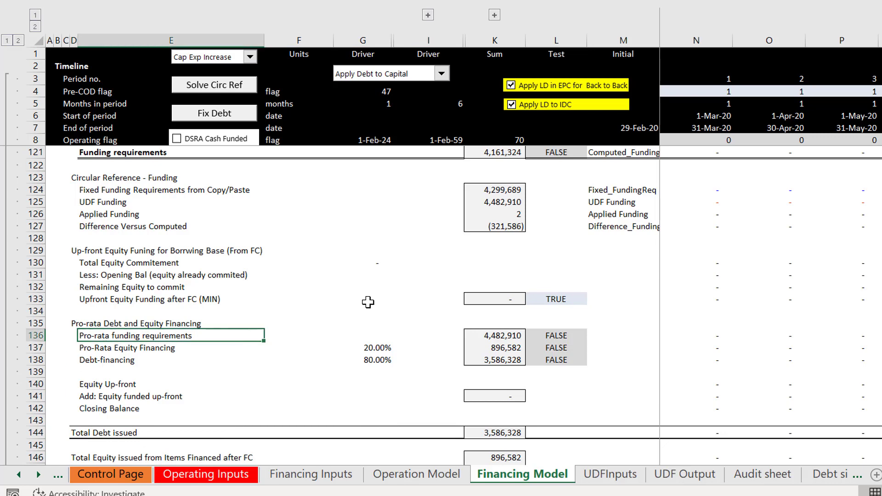
key(Right)
key(Right)
key(Right)
key(Right)
key(Right)
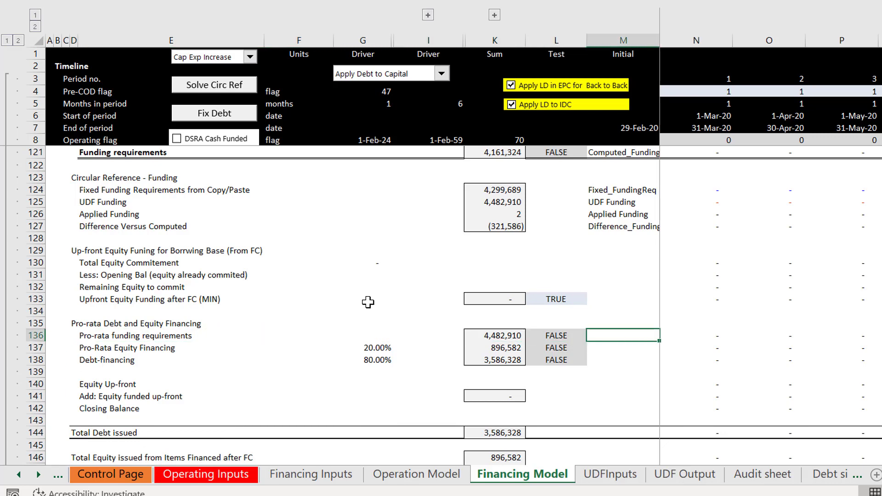
key(Up)
key(Up)
key(Left)
key(Left)
key(Left)
key(Left)
key(Left)
key(Left)
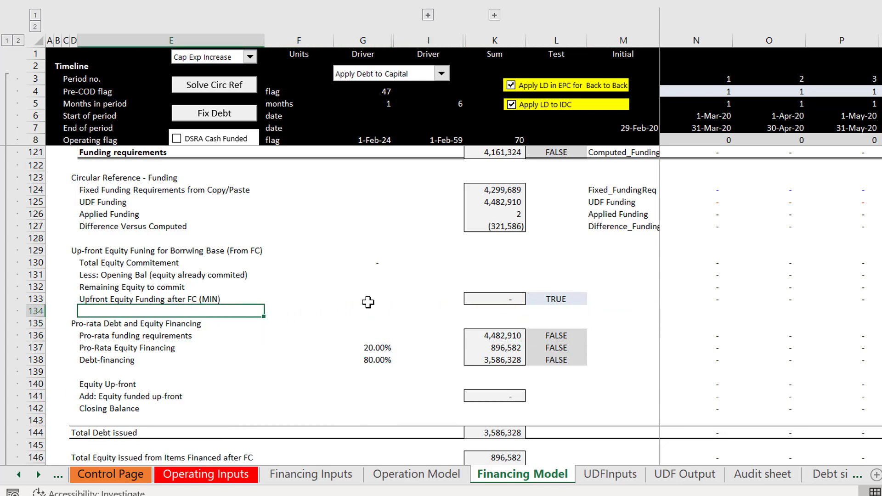
Step: Inspect the driver cells of the Pro-rata funding requirements row and the Pro-Rata Equity Financing row below it
key(Down)
key(Down)
key(Right)
key(Left)
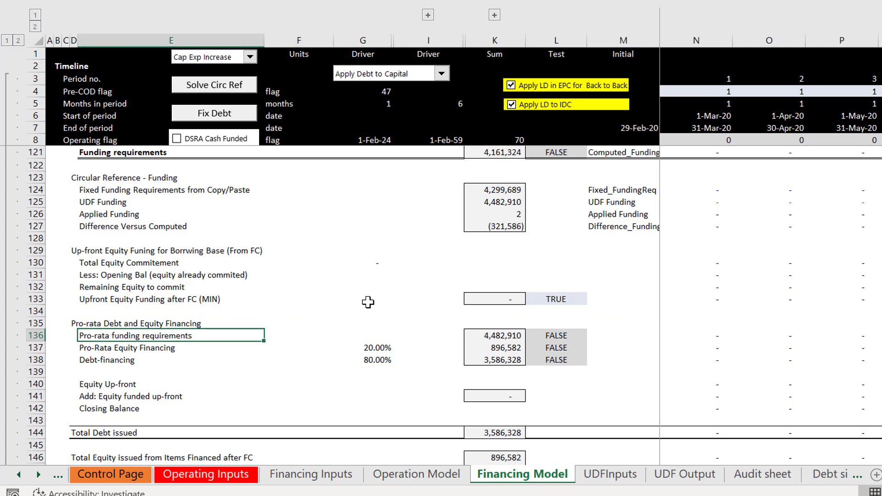
key(Right)
key(Right)
key(Right)
key(Right)
key(Right)
key(Right)
key(Left)
key(Left)
key(Left)
key(Left)
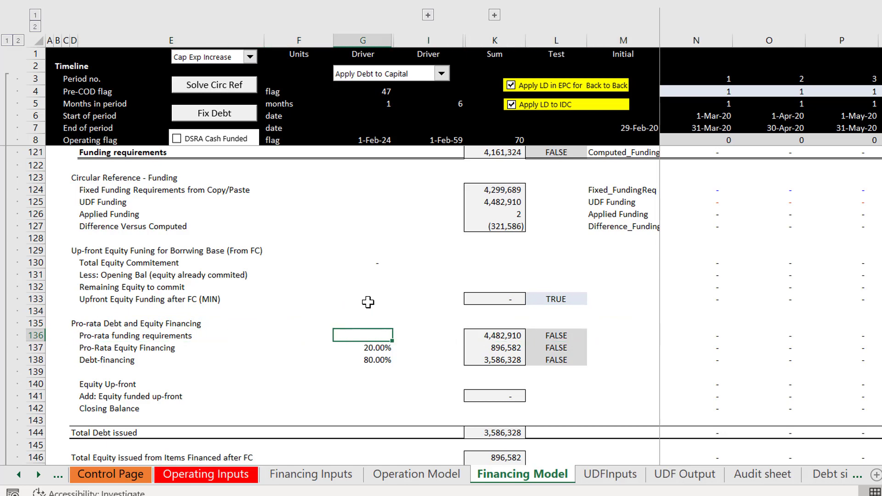
key(Left)
key(Left)
key(Down)
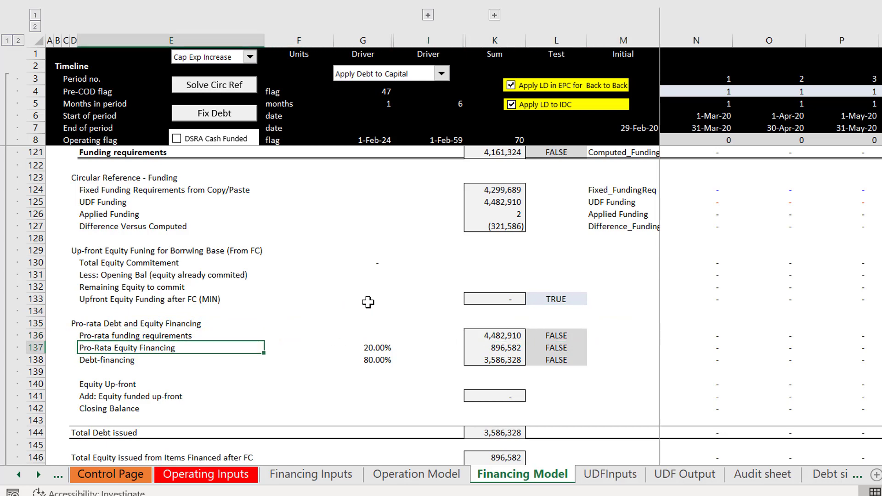
Step: Check the Upfront Equity Funding after FC (MIN) row against the Pro-rata Debt and Equity Financing section below it
key(Up)
key(Up)
key(Up)
key(Up)
key(Down)
key(Down)
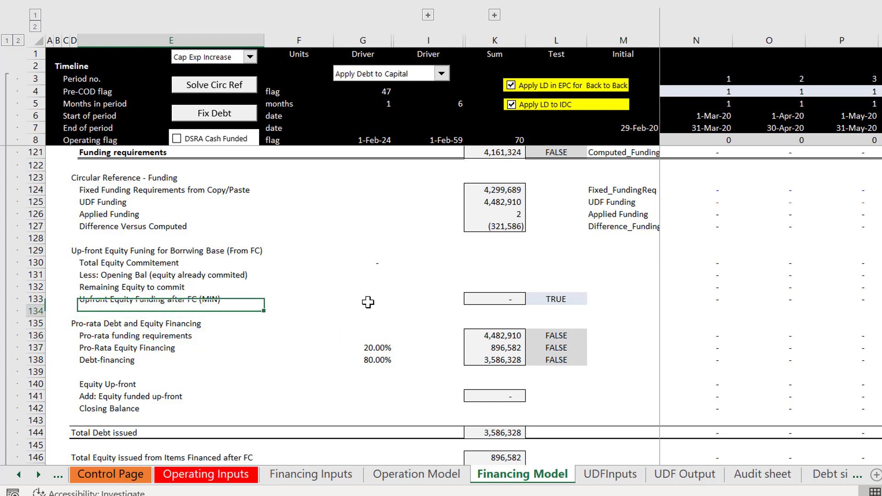
key(Up)
key(Up)
key(Down)
key(Down)
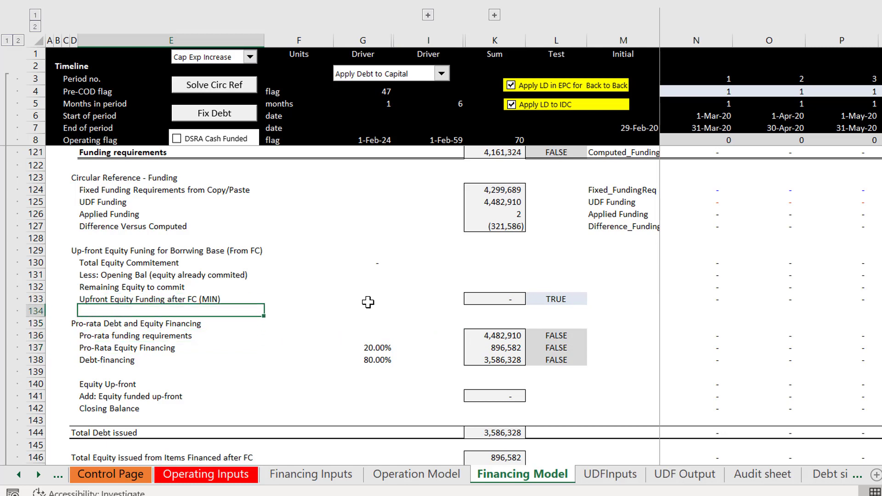
Step: Set the first-period Pro-rata funding requirements cell N136 to =N126-N133
key(Down)
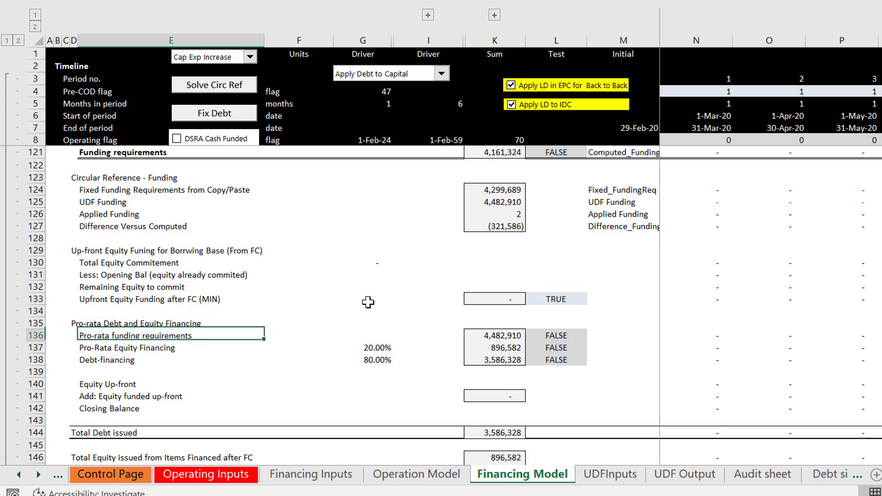
key(Right)
key(Right)
key(Right)
key(Right)
key(Right)
key(Right)
key(Right)
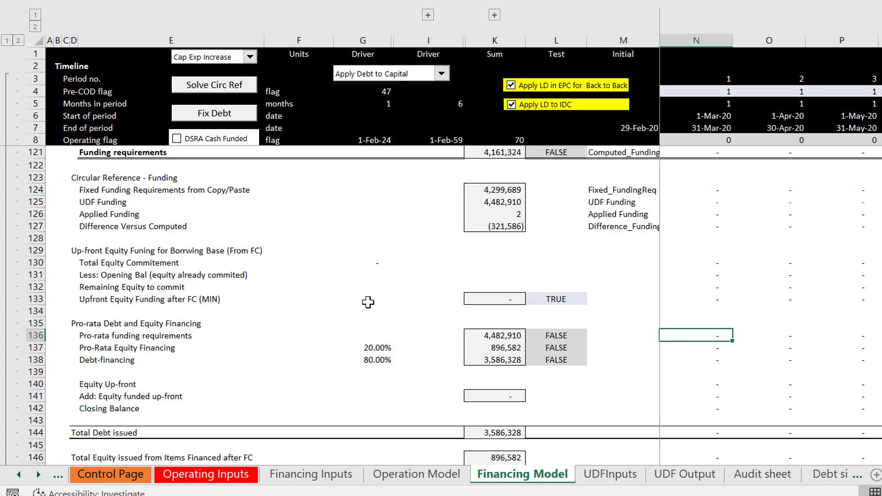
text(=N126-N133)
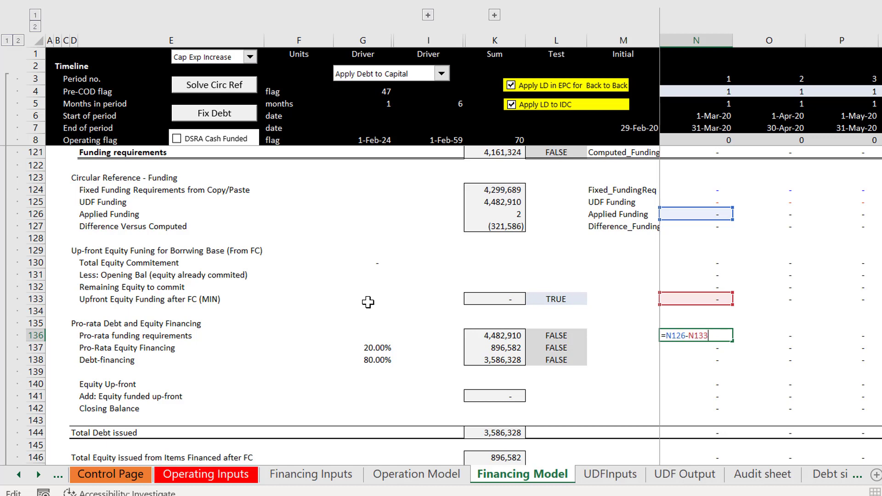
key(ctrl+Return)
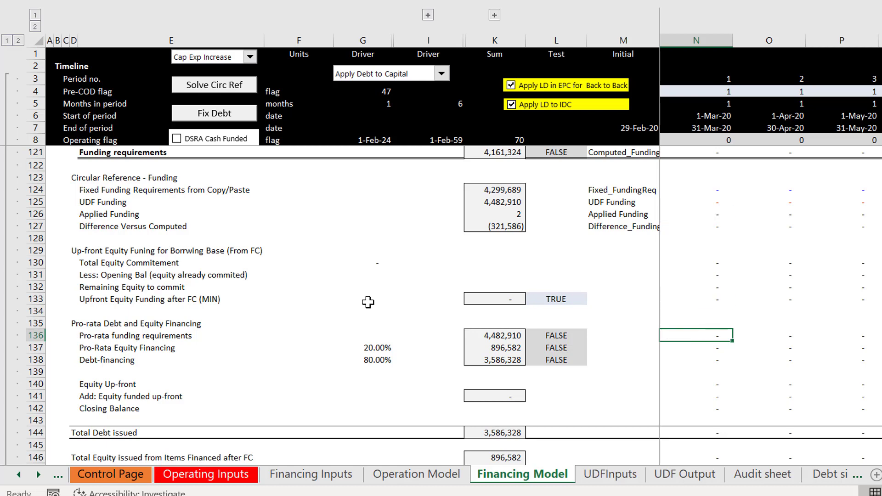
Step: Apply the total-row border format to the Applied Funding row 126 across all period columns
click(98, 209)
key(ctrl+shift+Right)
key(ctrl+shift+Right)
key(ctrl+shift+Right)
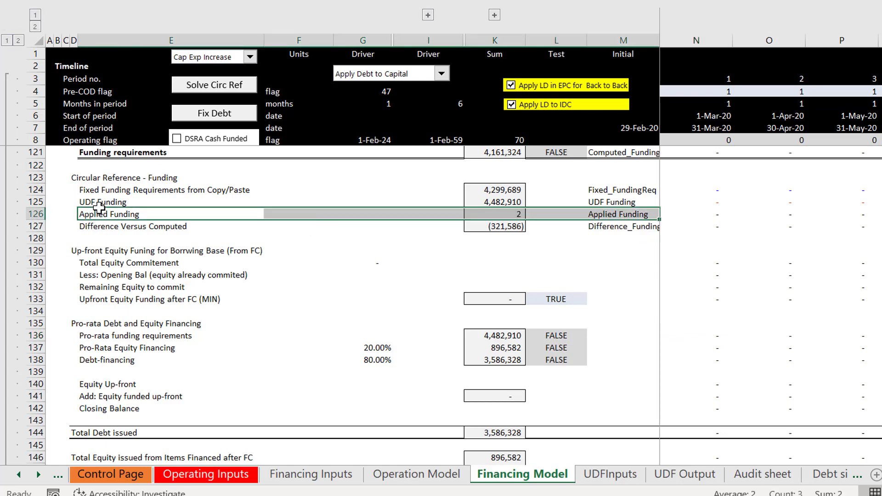
key(ctrl+shift+t)
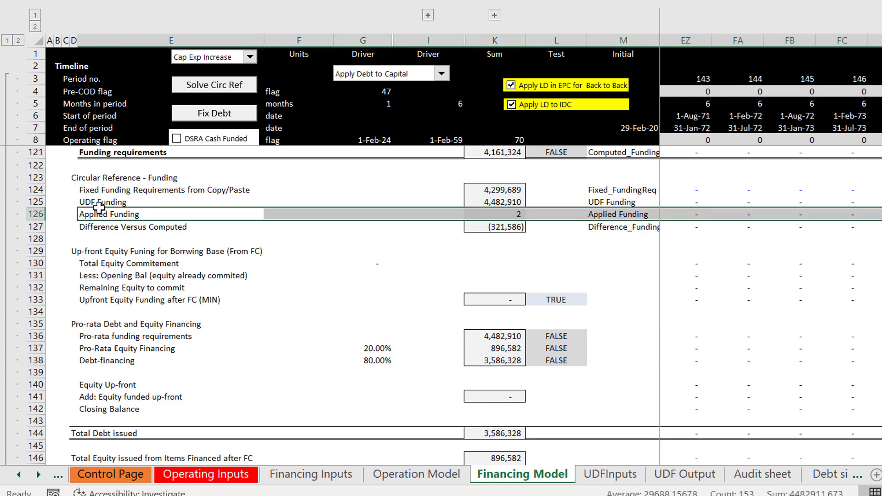
Step: Trace from the Upfront Equity Funding after FC (MIN) row to the first-period Pro-rata funding requirements cell N136
key(Down)
key(Down)
key(Down)
key(Down)
key(Down)
key(Down)
key(Down)
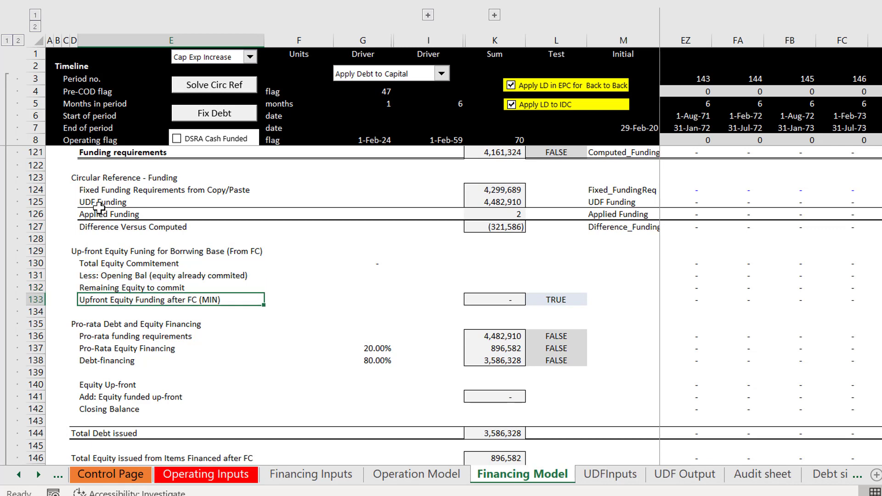
key(Right)
key(Right)
key(Right)
key(Down)
key(Down)
key(Down)
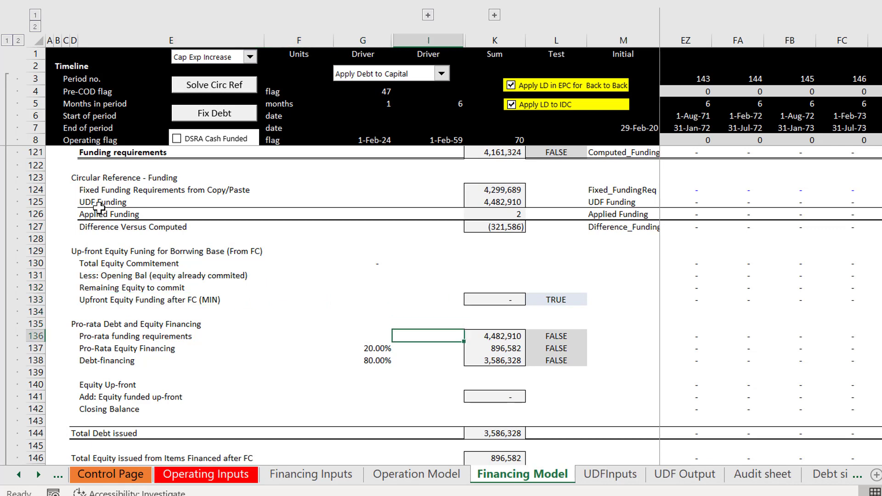
key(Right)
key(Right)
key(Right)
key(Right)
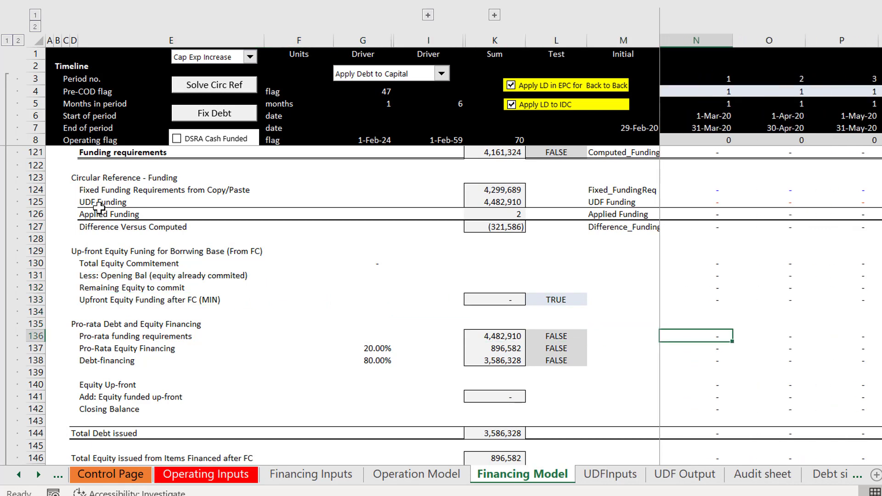
Step: Enter =N126-N133 in the first-period Pro-rata funding requirements cell N136
text(=N126-N133)
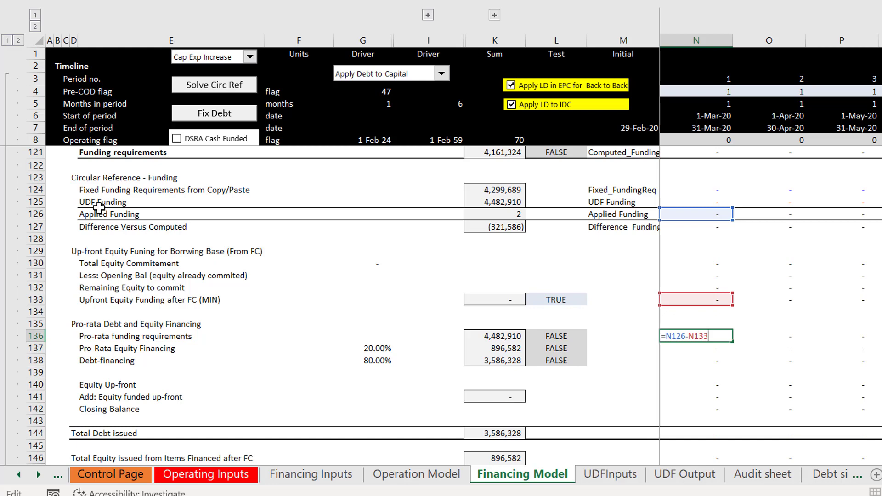
key(Return)
Step: Apply the total-row border format to the Upfront Equity Funding after FC (MIN) row 133, from its label across all period columns
key(Up)
key(Up)
key(Up)
key(Up)
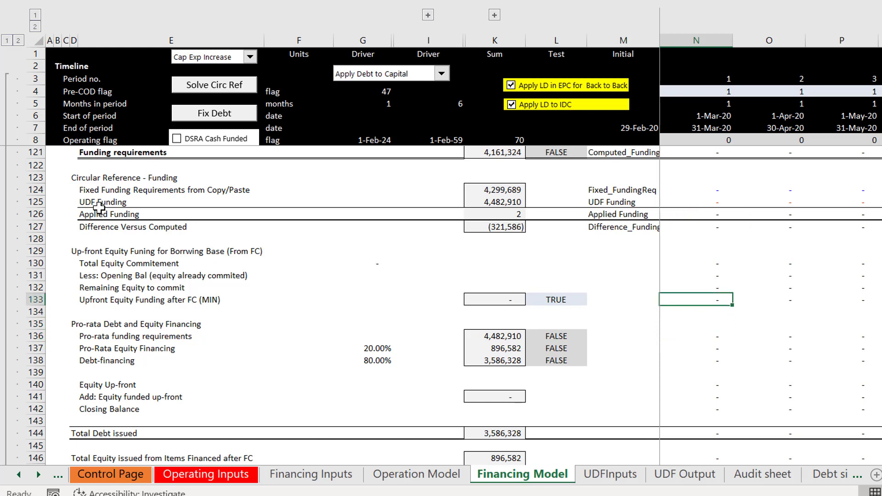
key(Left)
key(Left)
key(Left)
key(Left)
key(Left)
key(Left)
key(Left)
key(Left)
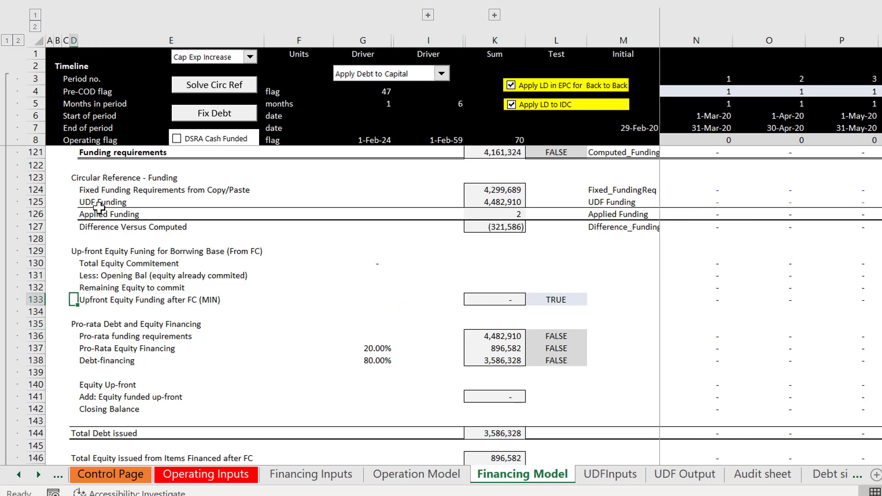
key(Right)
key(ctrl+shift+Right)
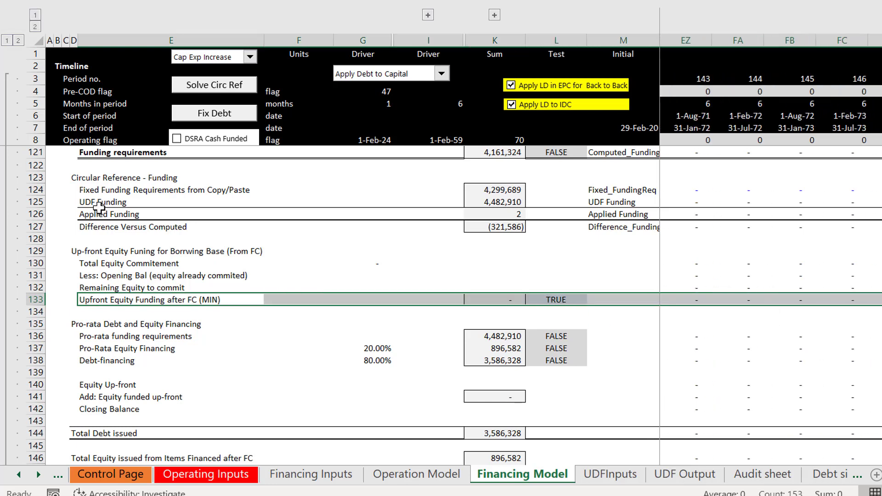
key(Down)
key(Down)
key(Down)
key(Down)
key(Down)
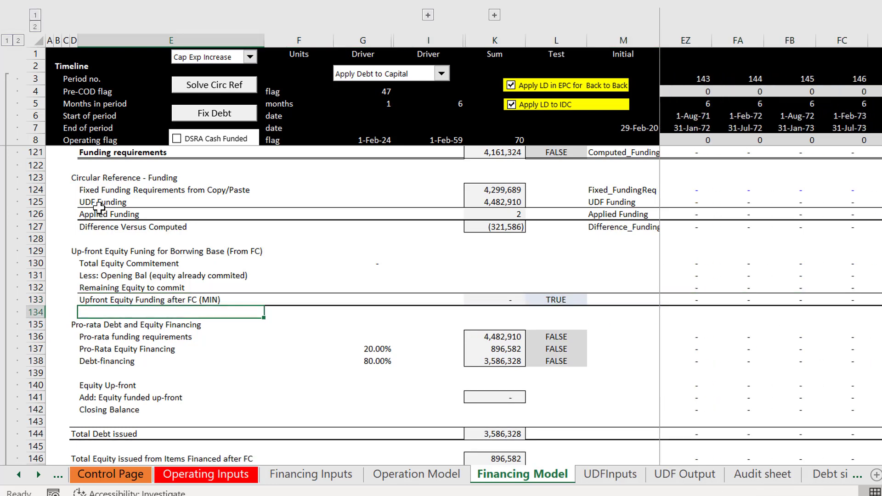
Step: Review the row order from Pro-rata Debt and Equity Financing down to the Total Equity issued row
key(Up)
key(Up)
key(Up)
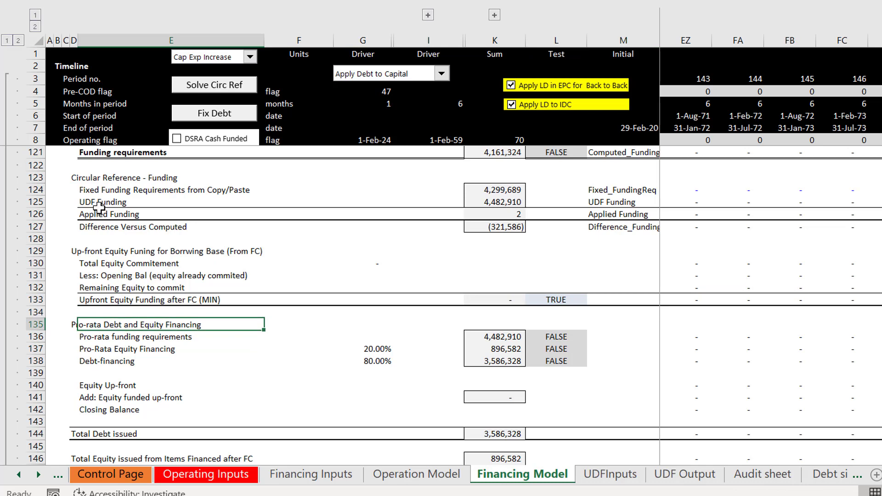
key(Down)
key(Down)
key(Down)
key(Down)
key(Down)
key(Down)
key(Down)
key(Down)
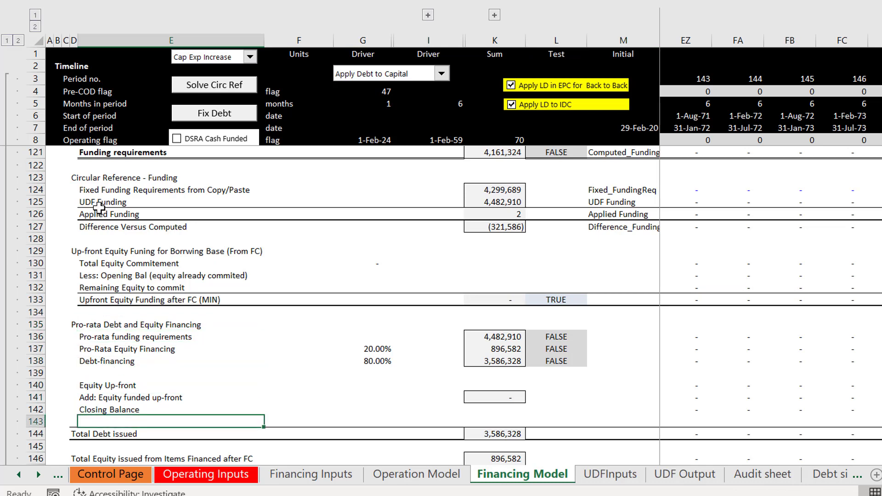
key(Up)
key(Down)
key(Down)
key(Down)
key(Down)
key(Down)
key(Down)
key(Down)
key(Down)
key(Down)
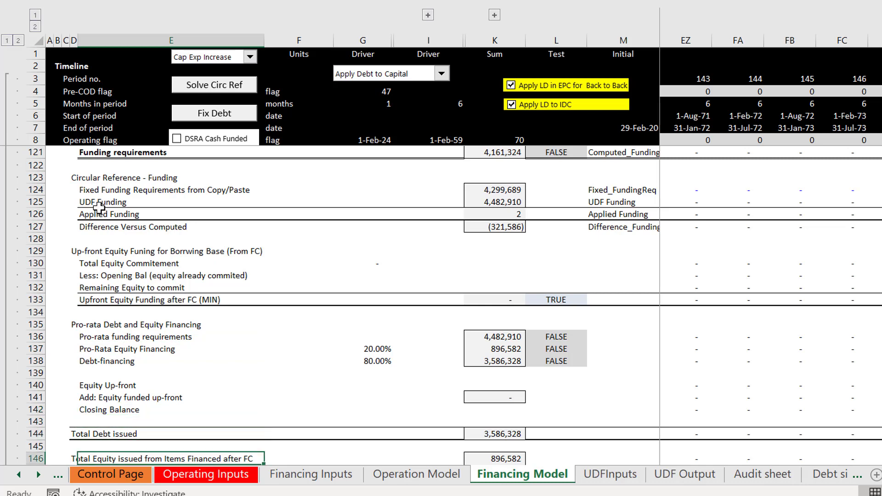
key(Up)
key(Up)
key(Up)
key(Up)
key(Up)
key(Up)
key(Up)
key(Up)
key(Up)
key(Up)
key(Up)
key(Up)
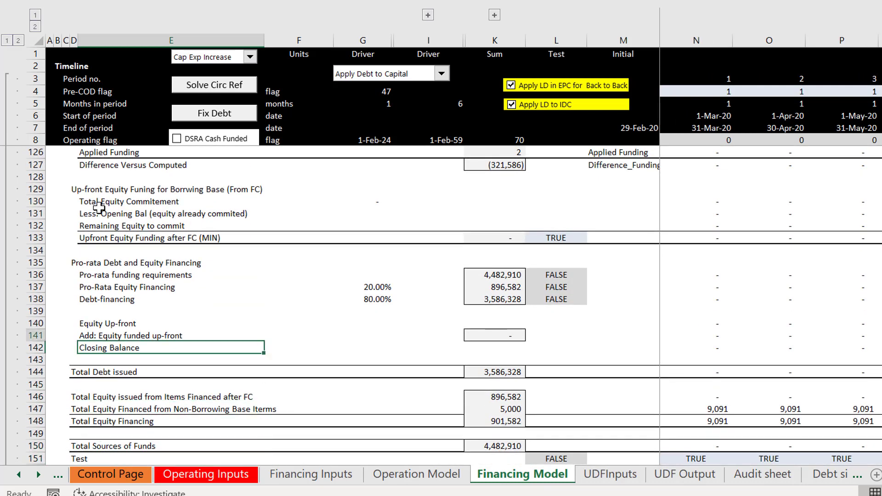
key(Left)
key(Left)
key(Left)
key(Left)
key(Up)
key(Up)
key(Up)
key(Up)
key(Up)
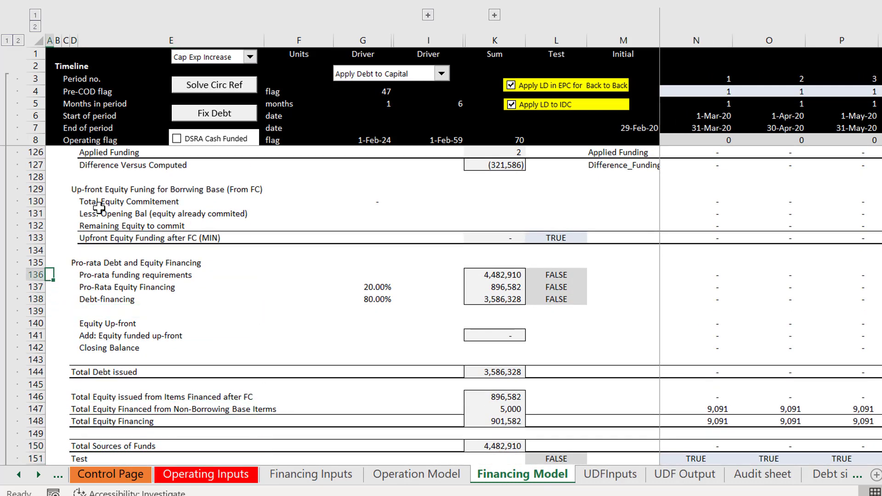
key(Down)
key(shift+space)
key(shift+Down)
key(shift+Down)
key(shift+Down)
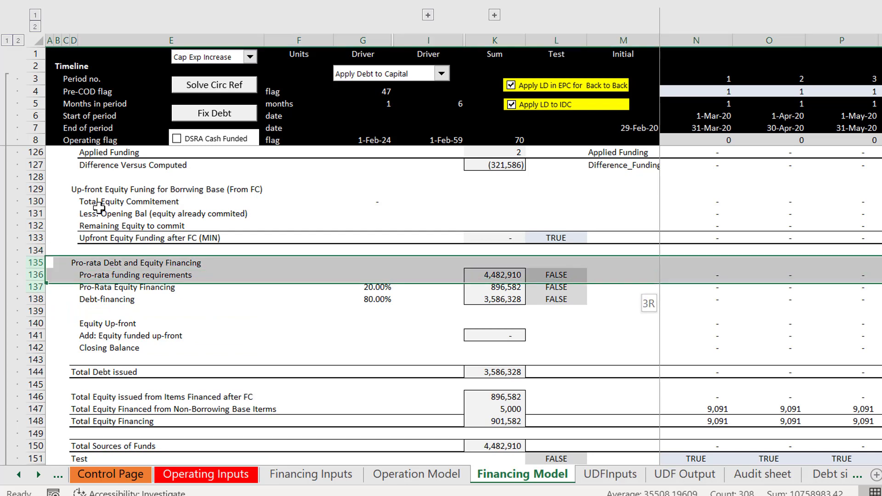
key(Down)
key(Down)
key(Down)
key(Down)
key(Down)
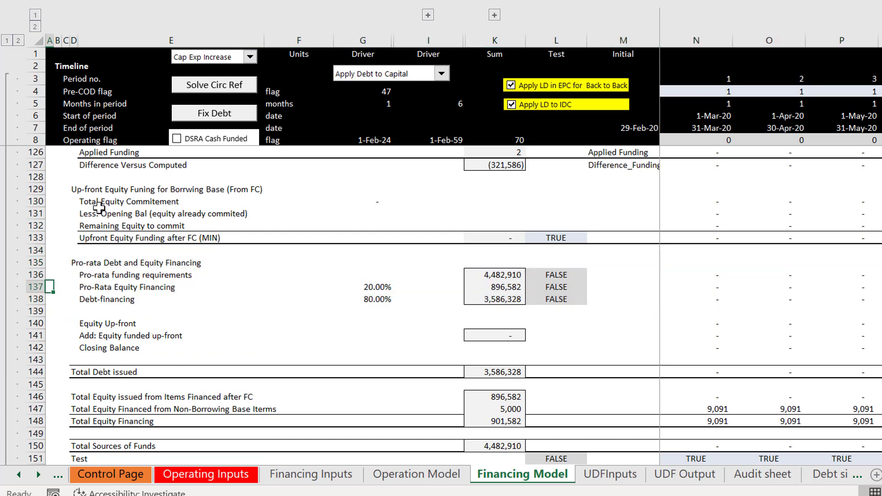
Step: Move the Equity Up-front to Closing Balance rows 140–143 above the Pro-rata Debt and Equity Financing heading in row 135
key(shift+space)
key(shift+Down)
key(shift+Down)
key(shift+Down)
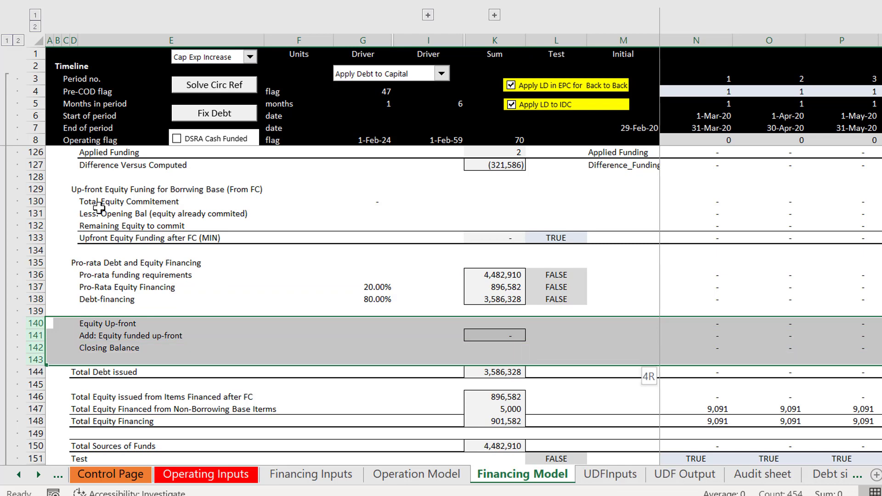
key(ctrl+c)
key(Up)
key(Up)
key(Up)
key(Up)
key(Up)
key(Up)
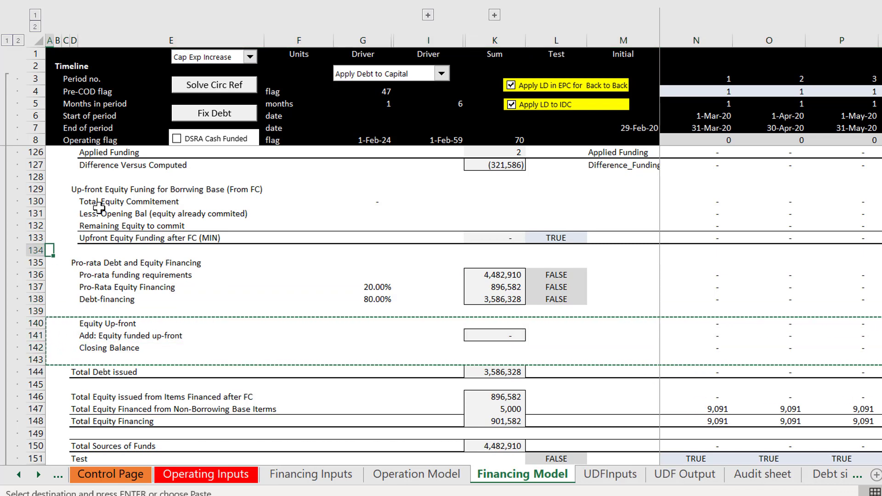
key(Down)
key(ctrl+shift+plus)
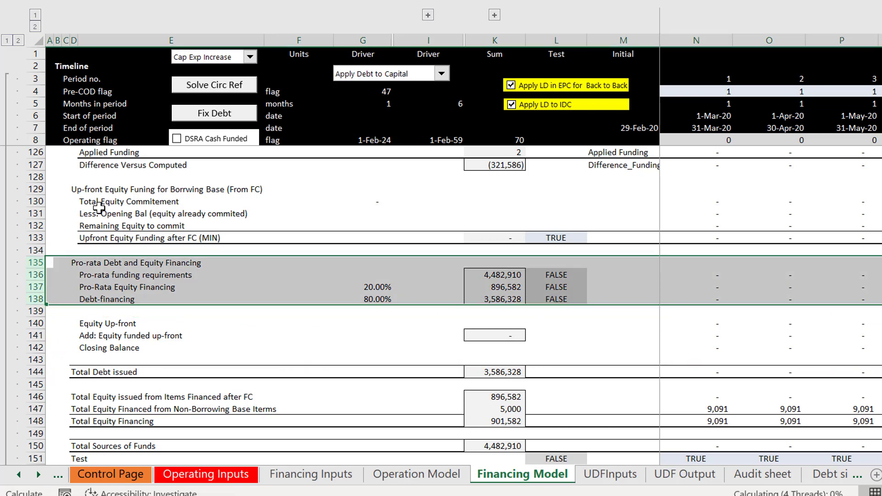
key(Down)
key(Down)
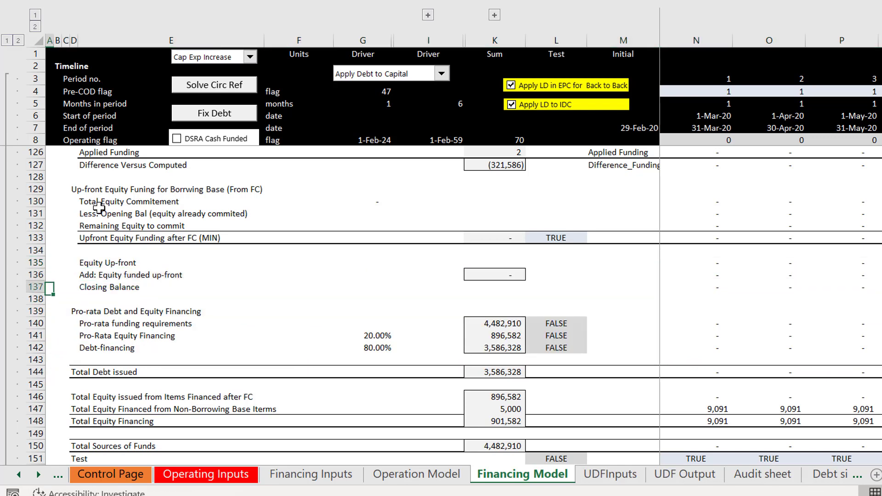
Step: Check the reordered funding rows down through Total Debt issued, Total Equity Financing, Total Sources of Funds and Test
key(Up)
key(Up)
key(Down)
key(Down)
key(Down)
key(Down)
key(Down)
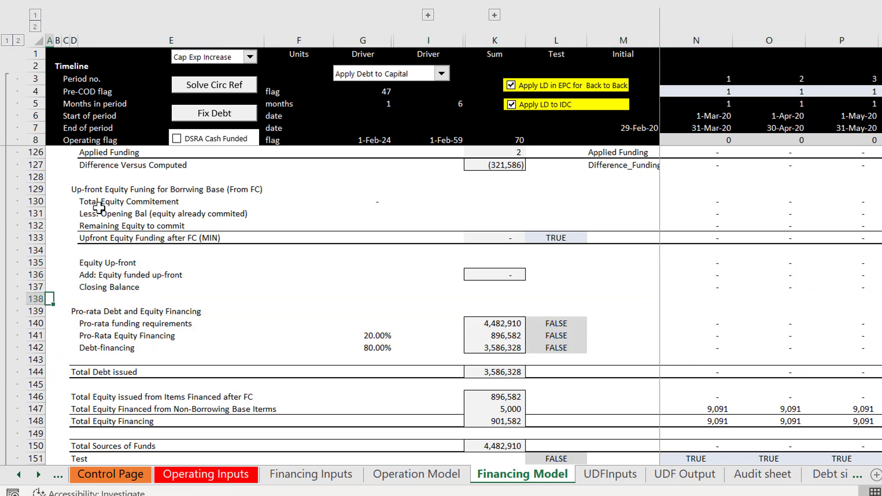
key(Down)
key(Down)
key(Down)
key(Down)
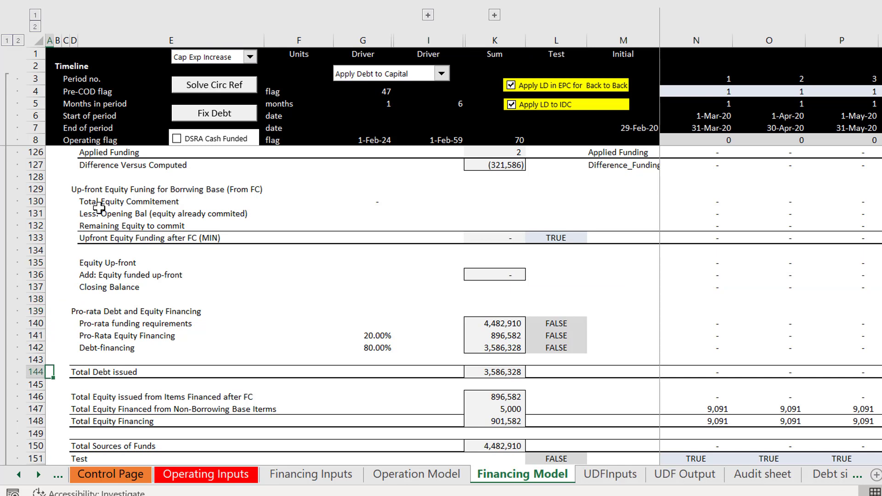
key(Down)
key(Down)
key(Down)
key(Down)
key(Down)
key(Down)
key(Down)
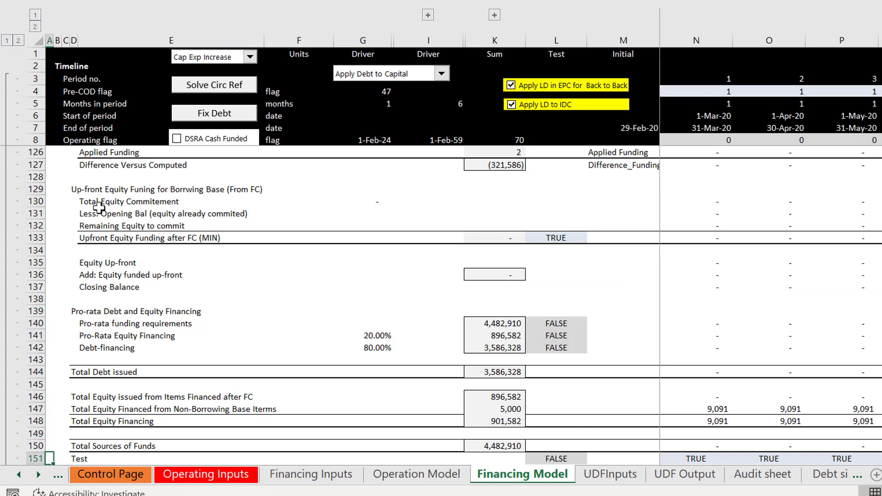
key(Down)
key(Down)
key(Down)
key(Up)
key(Up)
key(Up)
key(Up)
key(Up)
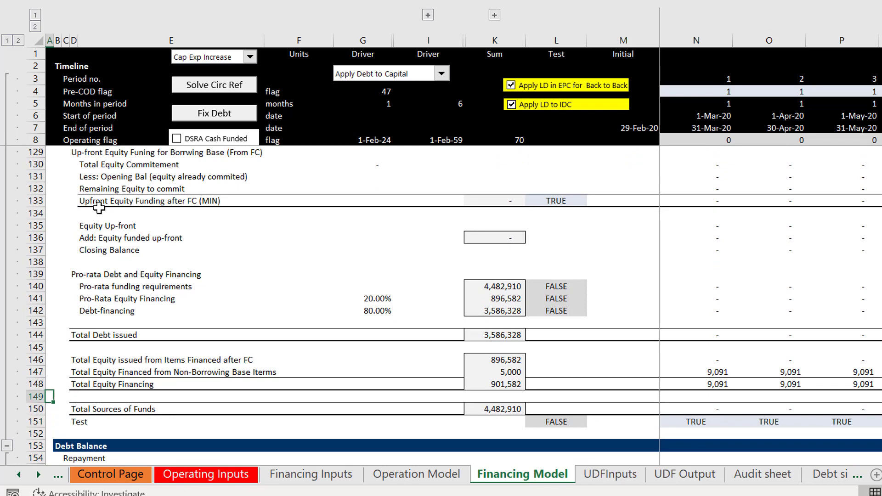
Step: Change the label in D146 to "Total Equity issued from Items Borrowing Base Analysis Financed after FC"
key(Up)
key(Up)
key(Up)
key(Right)
key(Right)
key(Right)
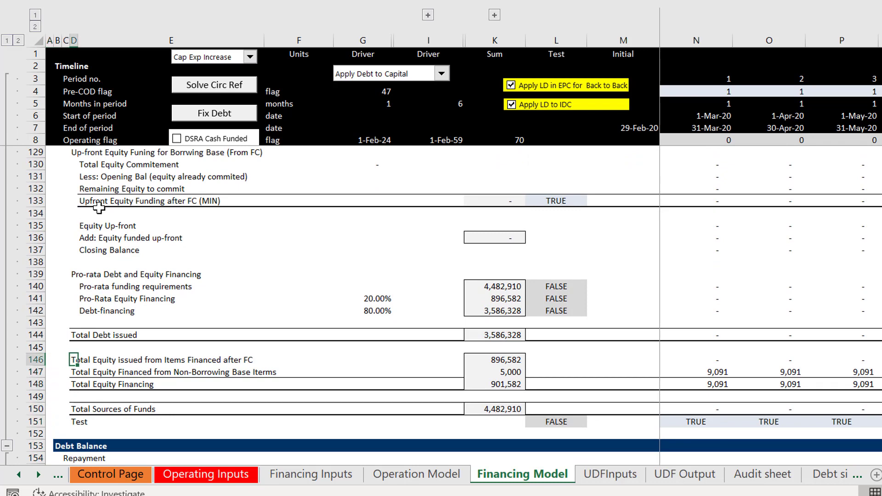
key(Right)
key(Right)
key(Right)
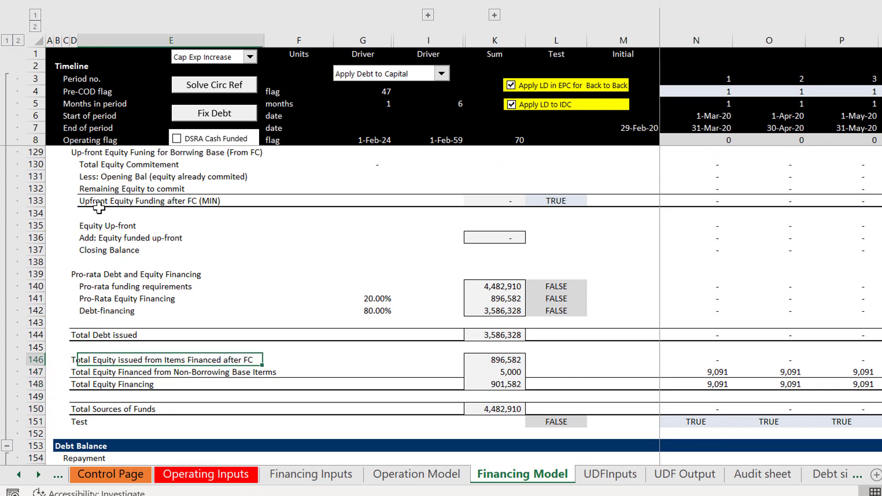
key(Left)
key(Left)
key(Left)
key(Left)
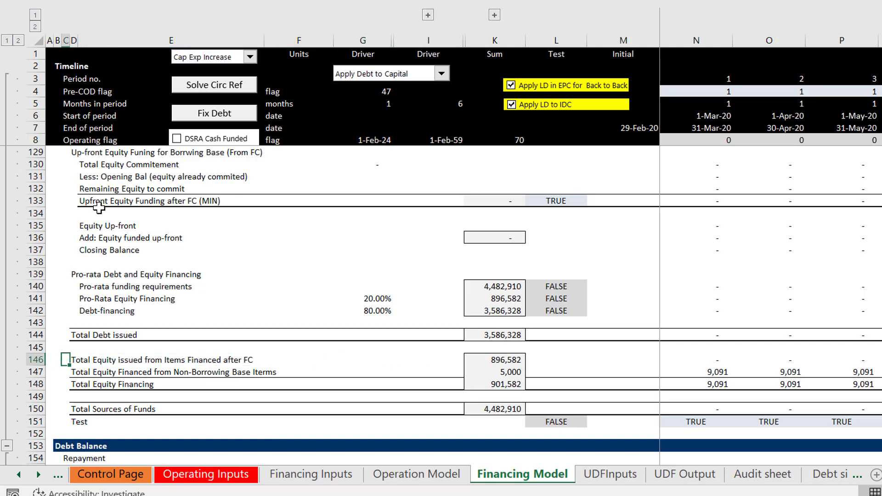
key(F2)
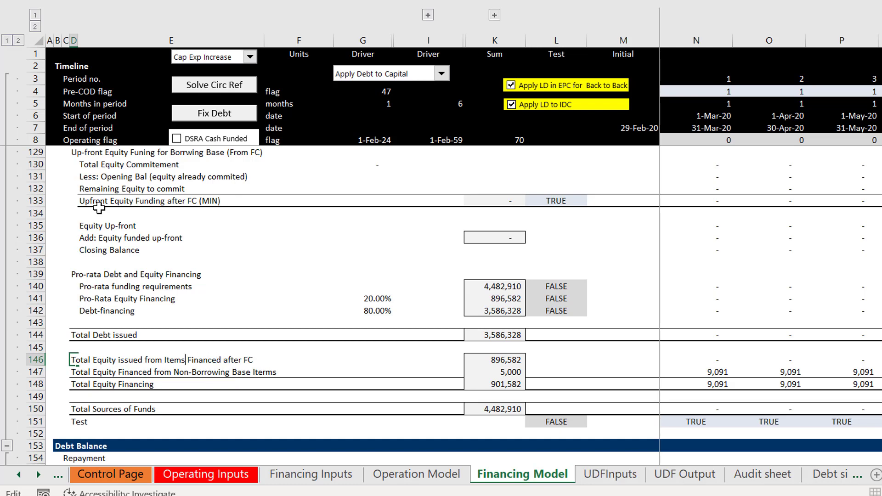
text(bor)
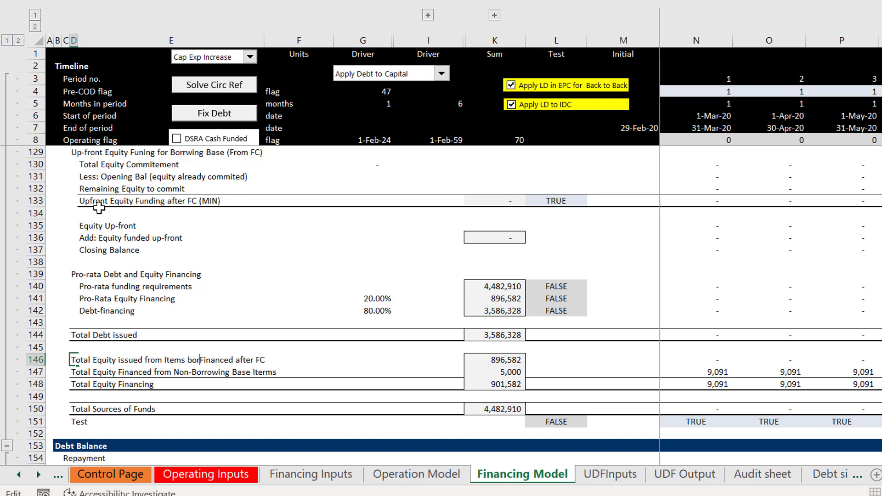
key(BackSpace)
key(BackSpace)
key(BackSpace)
key(BackSpace)
text(Borrowing Base)
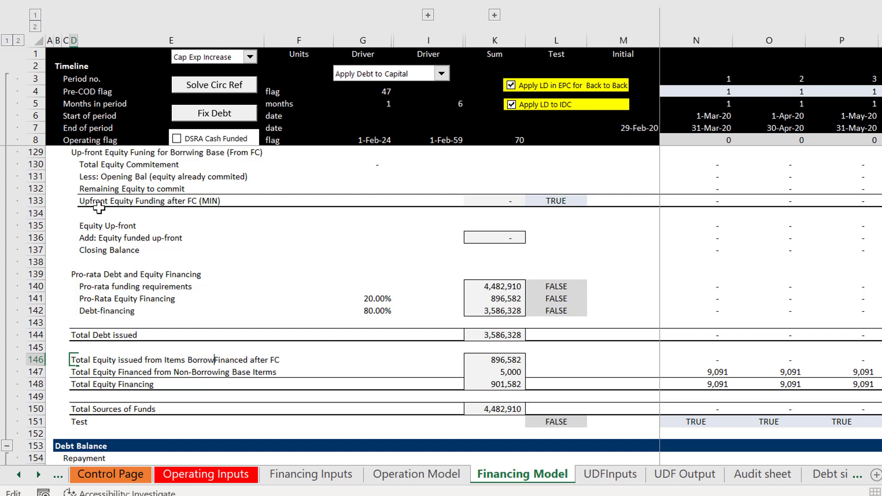
text( Analysis)
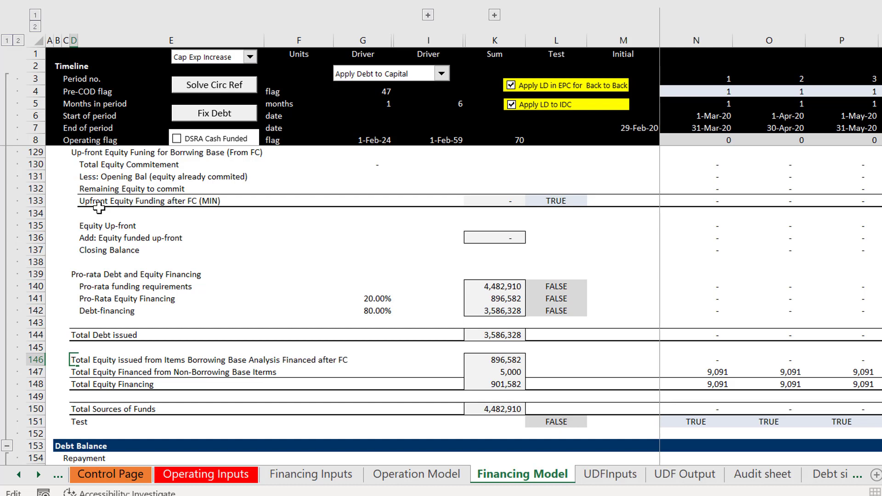
key(Return)
Step: Inspect the first-period cell N147 of the equity financed from non-borrowing base items row
key(Right)
key(Right)
key(Right)
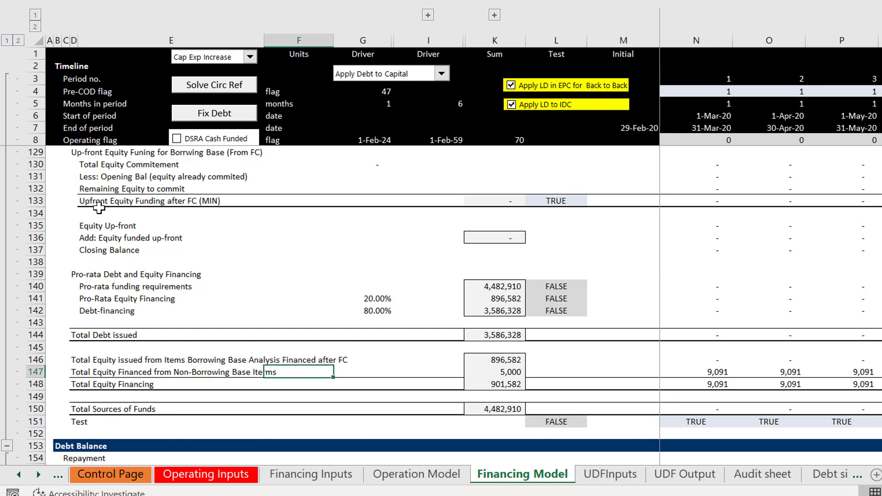
key(Right)
key(Right)
key(Right)
key(Right)
key(Right)
key(Right)
key(Right)
key(Right)
key(Right)
key(Left)
key(Left)
key(Left)
key(Left)
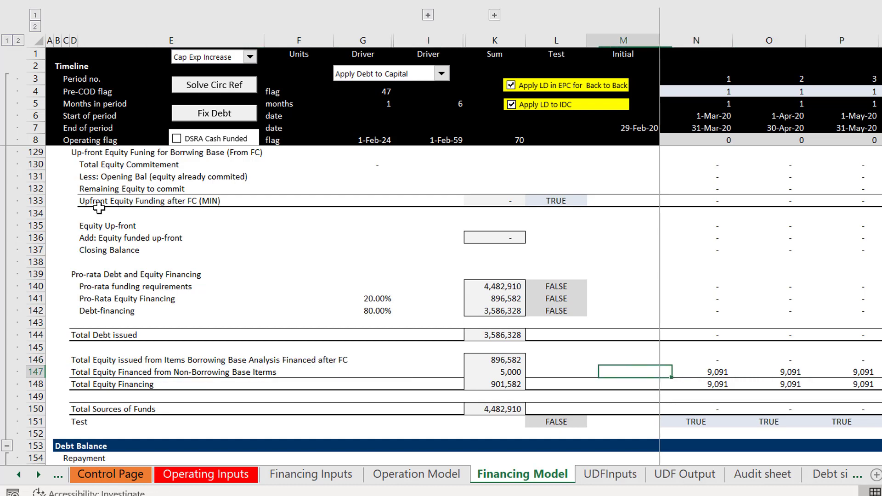
key(Right)
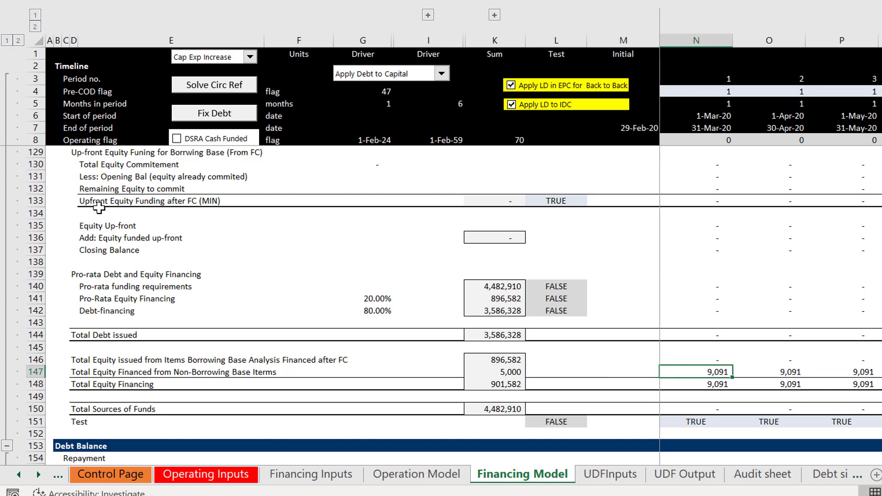
Step: Compare the first-period non-borrowing base equity in row 147 with the Development Cost and Debt Base rows above it
key(Page_Up)
key(Page_Up)
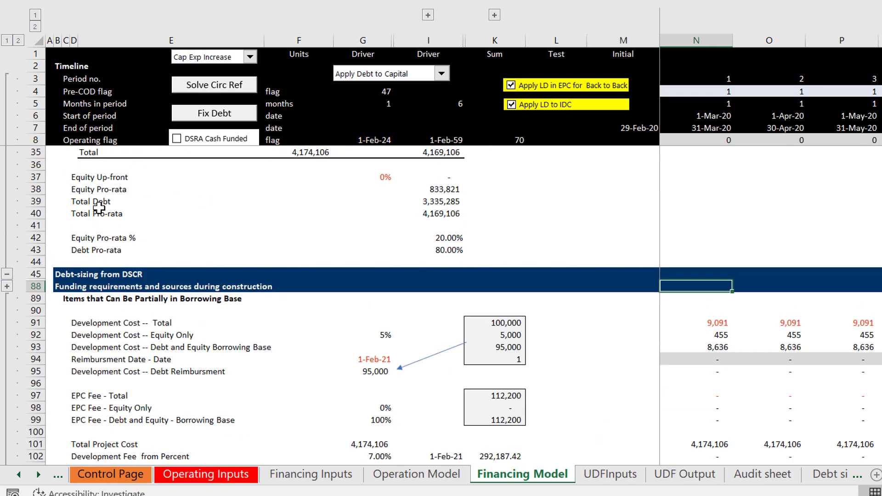
key(Down)
key(Down)
key(Down)
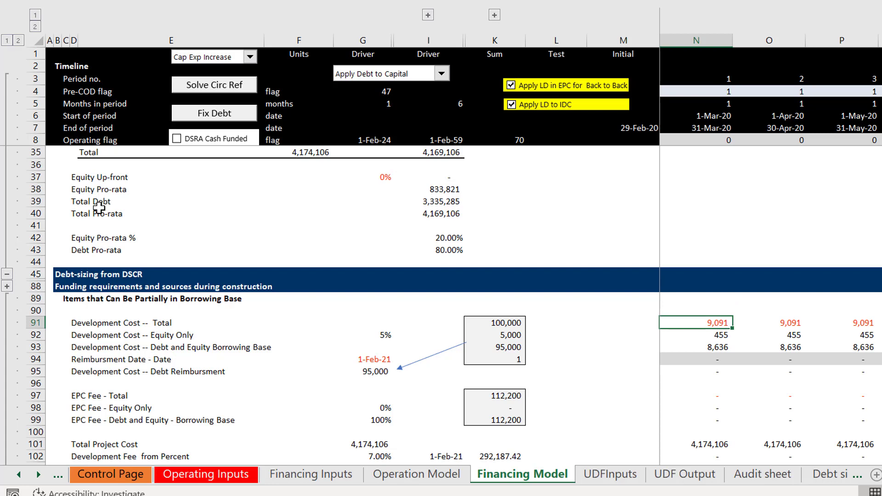
key(Page_Down)
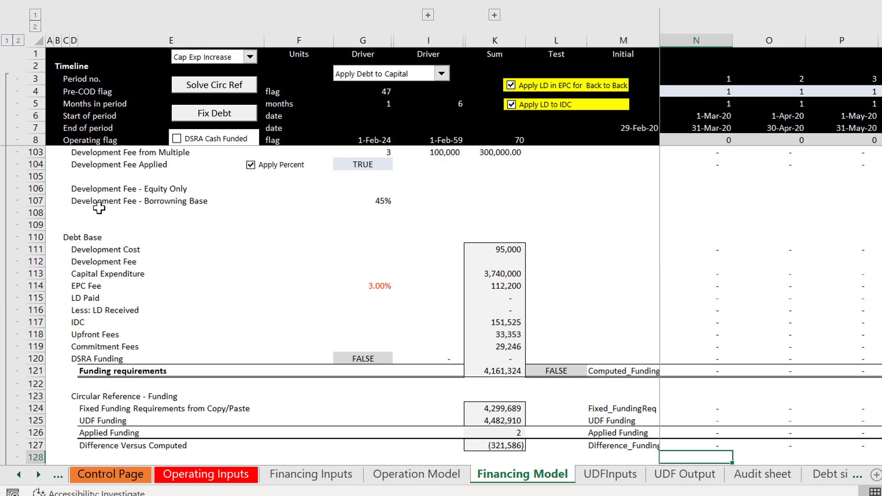
key(Down)
key(Page_Down)
key(Down)
key(Up)
key(Up)
key(Up)
key(Up)
key(Up)
key(Up)
key(Up)
key(Up)
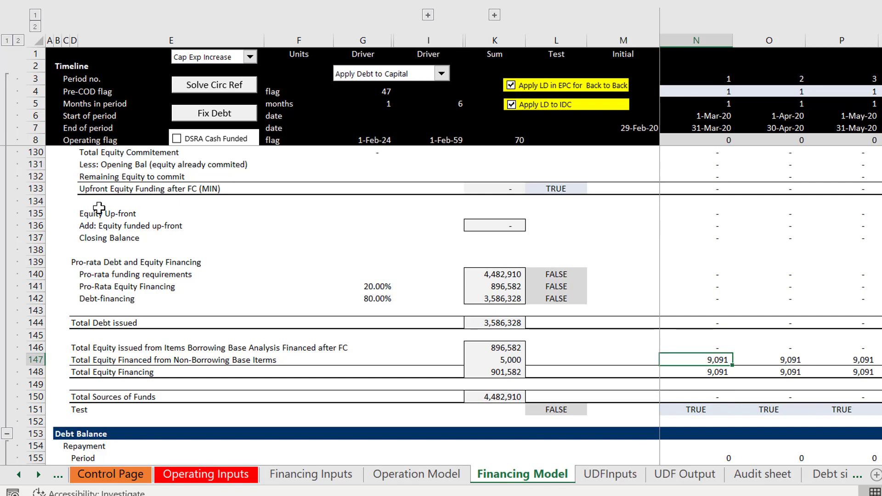
Step: Append "- Cash Items" to the non-borrowing base equity label in D147
key(Left)
key(Left)
key(Left)
key(Left)
key(Left)
key(Left)
key(Left)
key(Left)
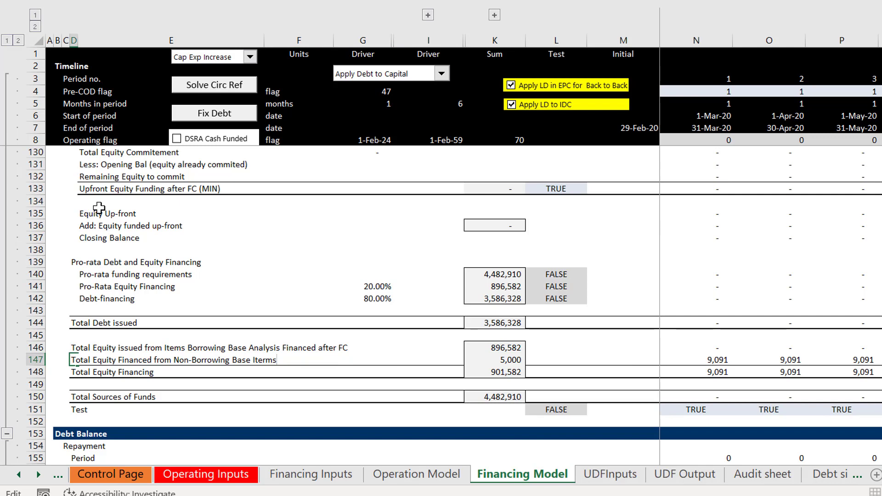
text(- Cash Items)
key(Return)
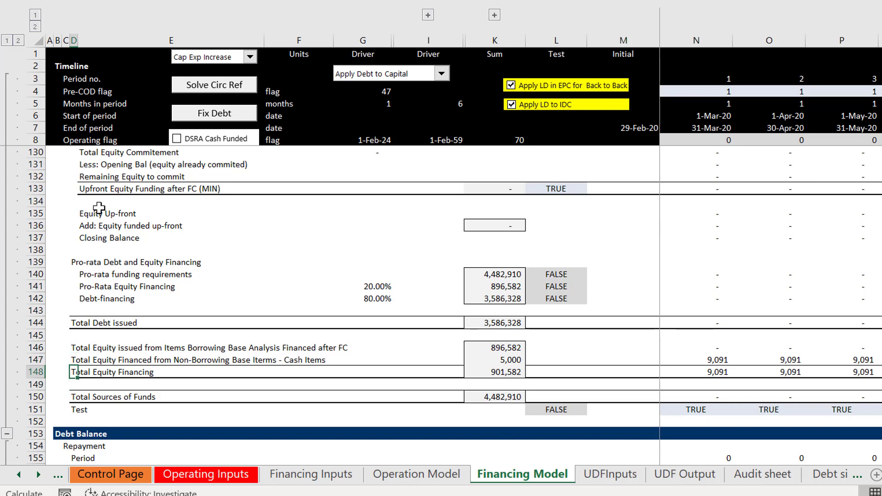
Step: Insert a new row above the Total Equity Financing row 148
key(shift+space)
key(ctrl+shift+plus)
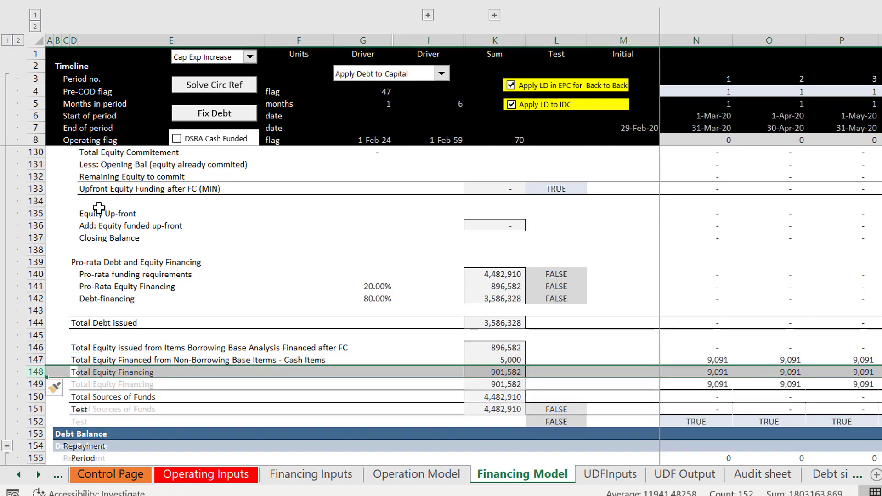
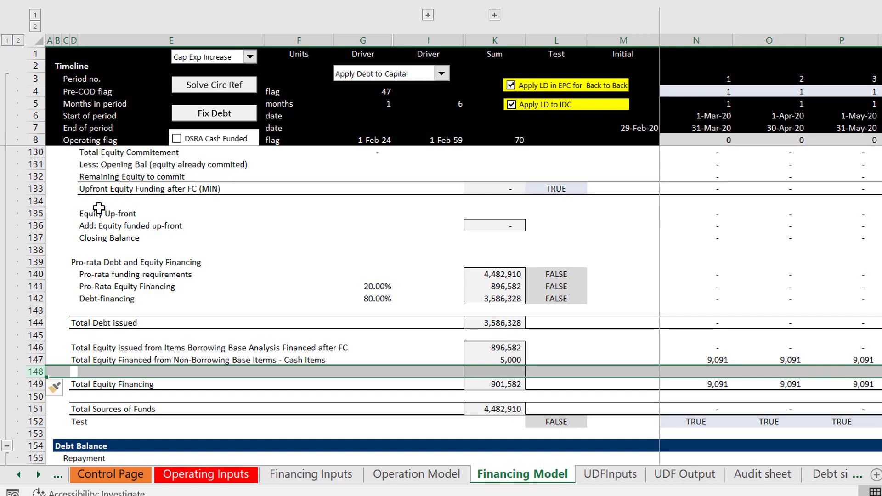
Step: Copy the "Total Equity Financed from Non-Borrowing Base Iterms - Cash Items" label from D147 down into D148
key(Right)
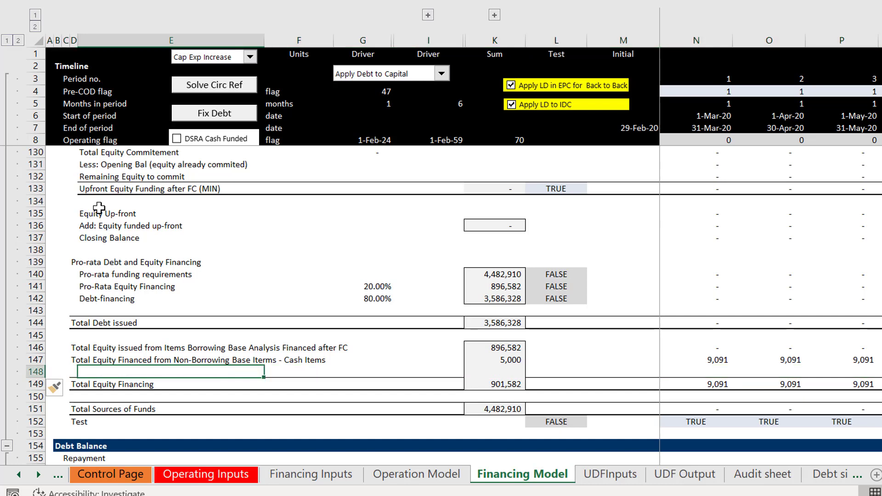
key(Left)
key(Up)
key(shift+Down)
key(Down)
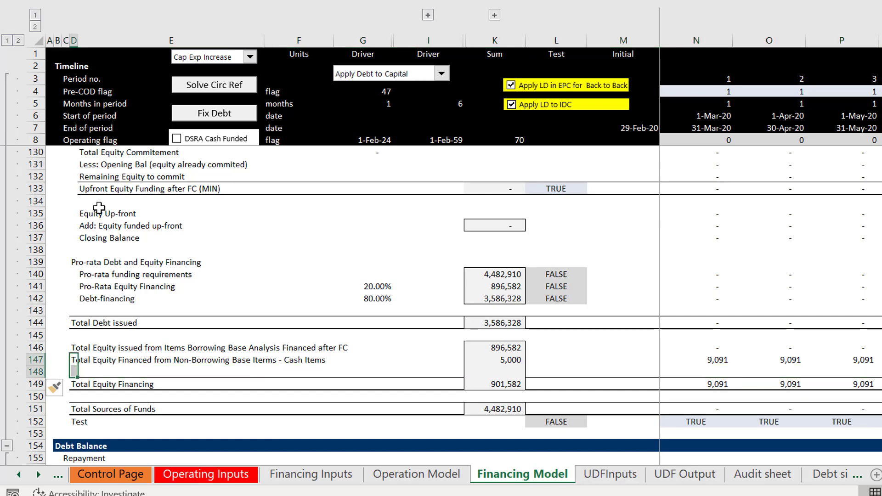
key(ctrl+d)
Step: Change the D148 label to "Total Equity Financed from Development Fees and EPC Fee"
key(F2)
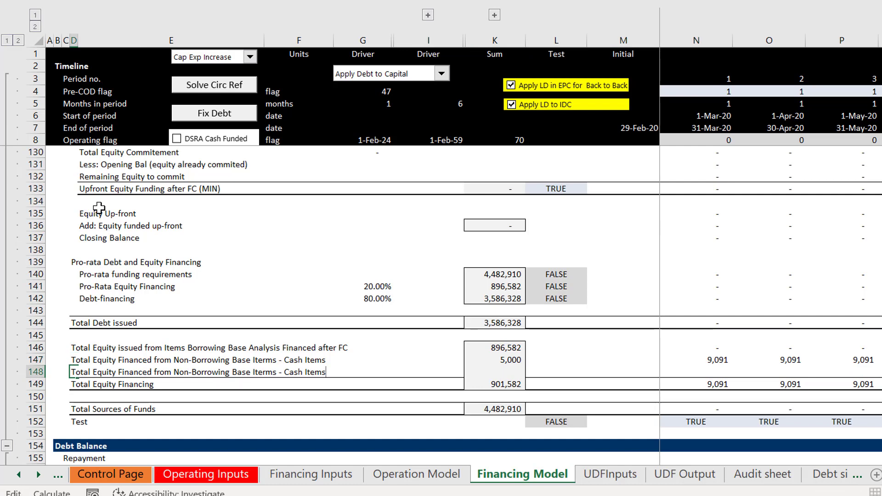
key(BackSpace)
key(BackSpace)
key(BackSpace)
key(BackSpace)
key(BackSpace)
key(BackSpace)
key(BackSpace)
key(BackSpace)
key(BackSpace)
key(BackSpace)
key(BackSpace)
key(BackSpace)
key(BackSpace)
key(BackSpace)
key(BackSpace)
key(BackSpace)
key(BackSpace)
key(BackSpace)
key(BackSpace)
key(BackSpace)
key(BackSpace)
key(BackSpace)
key(BackSpace)
key(BackSpace)
key(BackSpace)
key(BackSpace)
key(BackSpace)
key(BackSpace)
key(BackSpace)
key(BackSpace)
key(BackSpace)
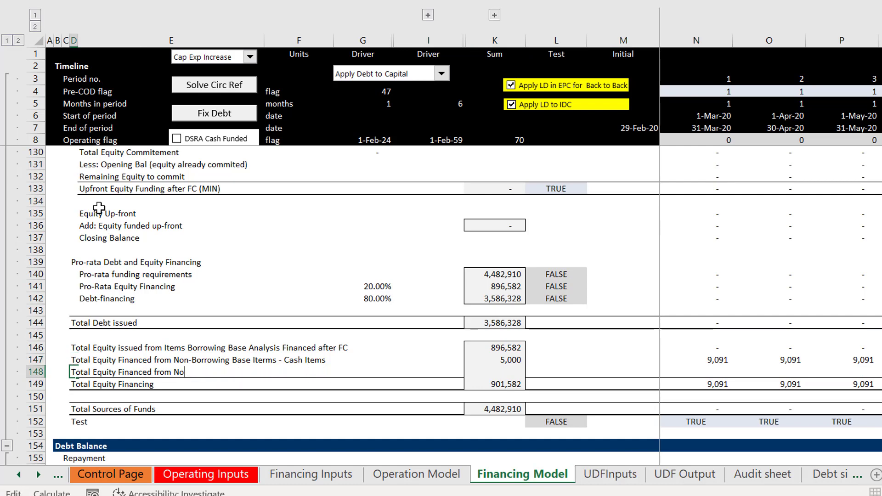
text(Development Fees and EPC Fee)
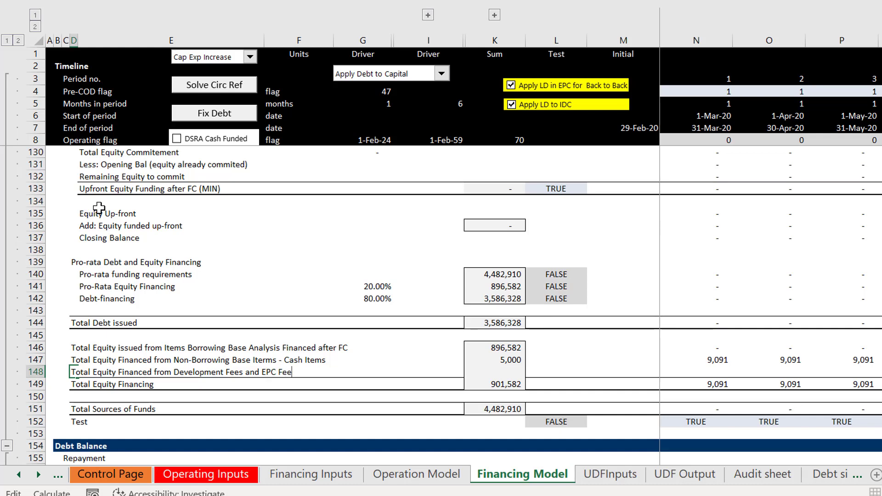
key(Return)
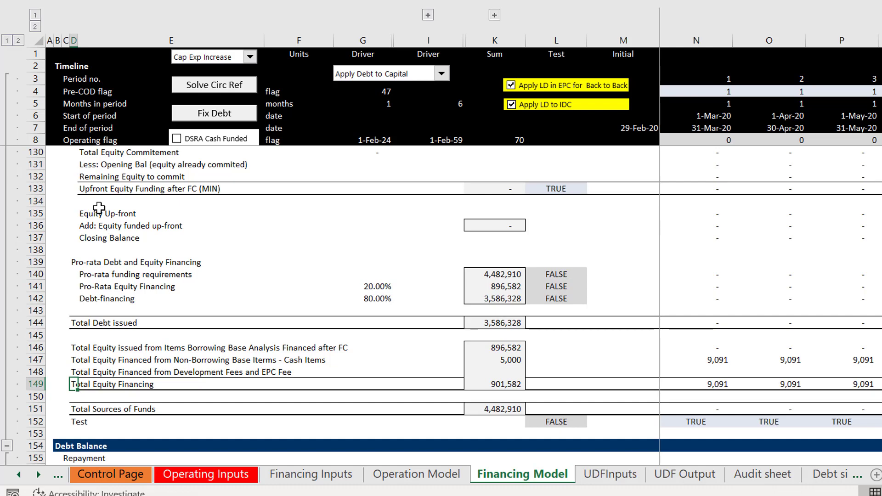
Step: Append "including Development Fee and EPC Fee" to the Total Equity Financing label in D149
key(F2)
text(in)
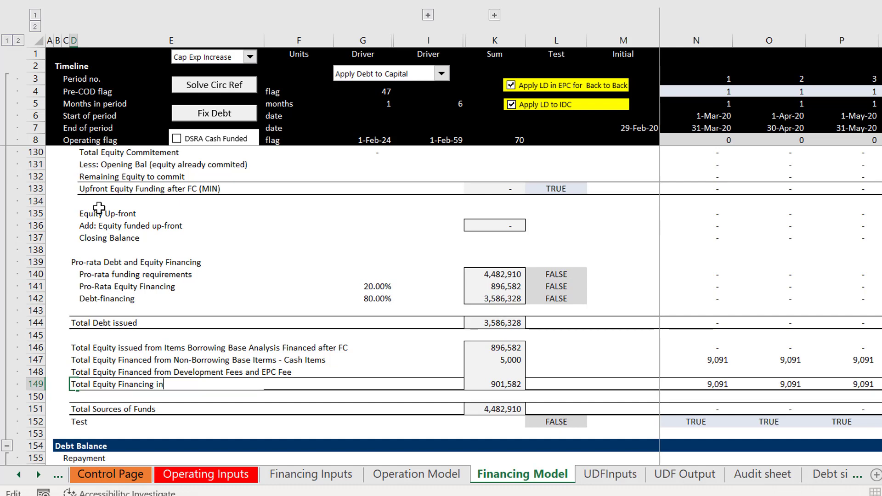
text(cluding Development F)
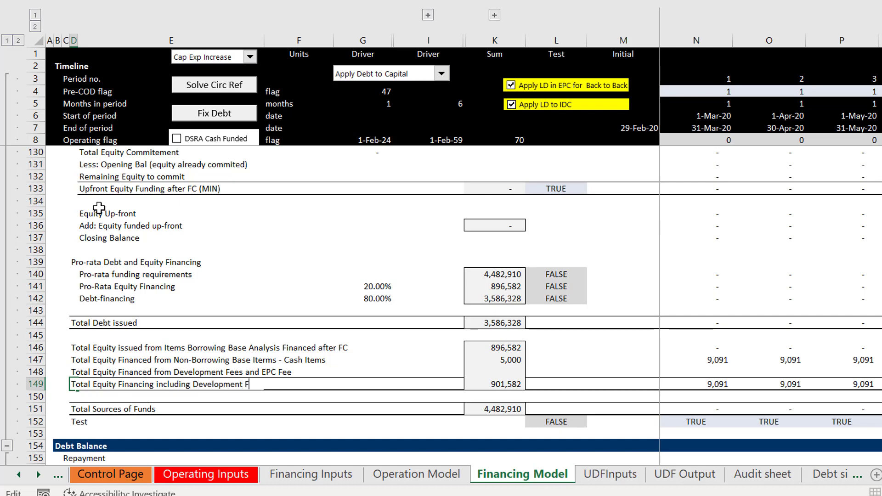
text(ee and EPC Fee)
key(Return)
Step: Insert a row below the Total Equity Financing row and label D150 "Total Equity Financing Excluding Development Fee and EPC Fee"
key(shift+space)
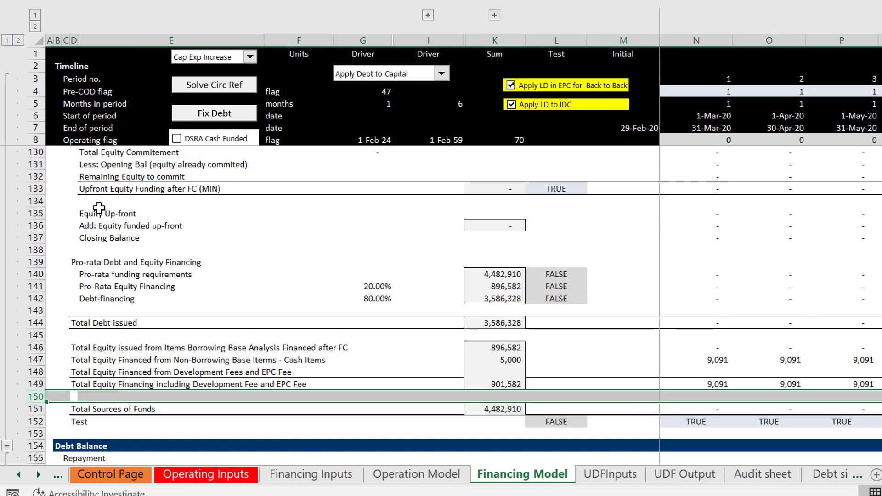
key(ctrl+shift+plus)
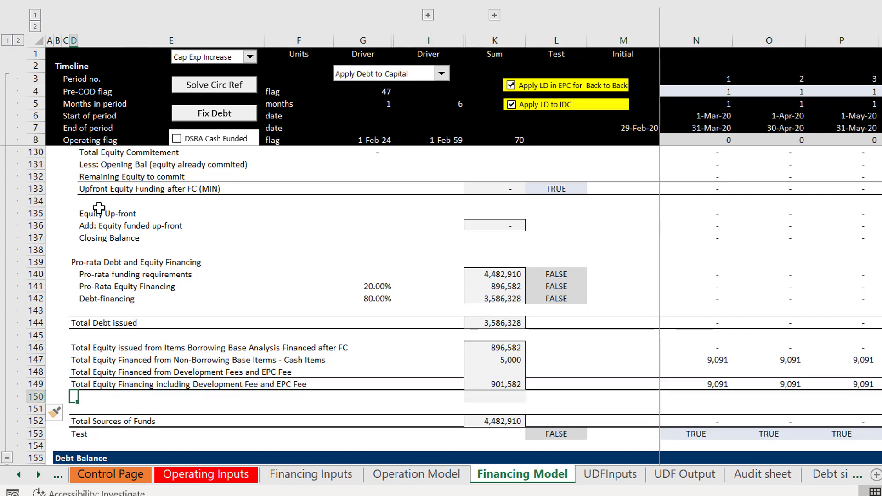
text(Total Eq)
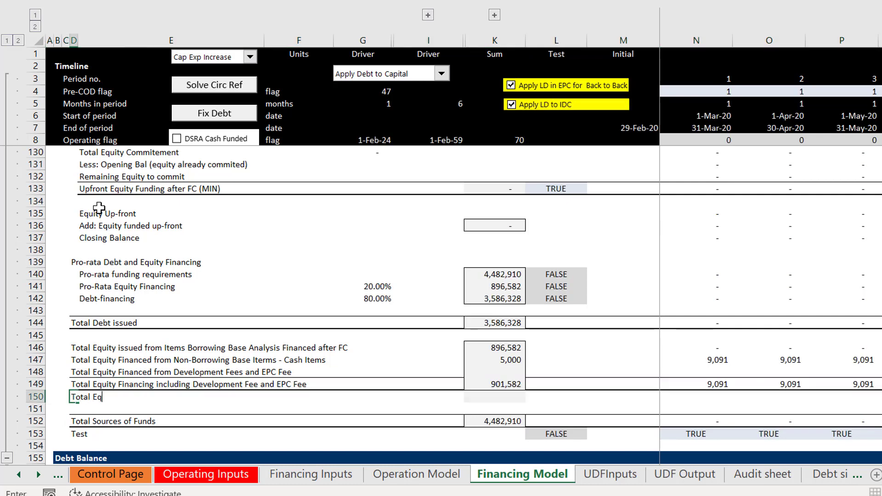
text(uity Financing )
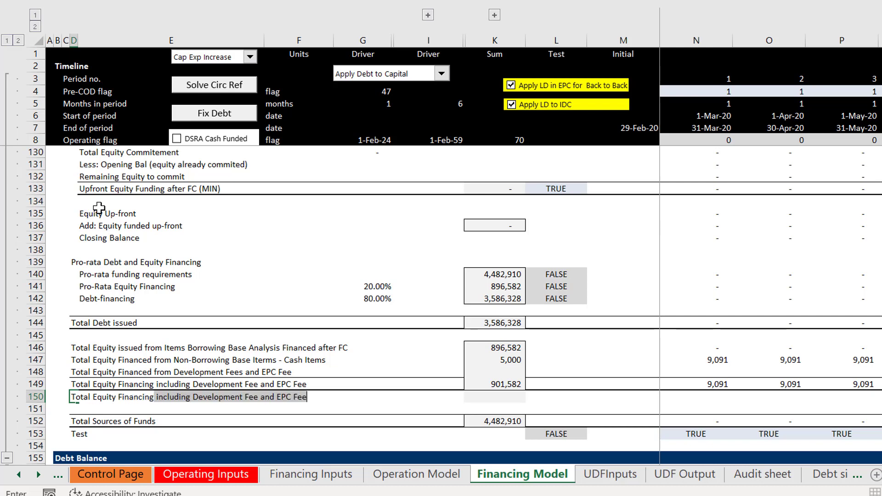
text(E)
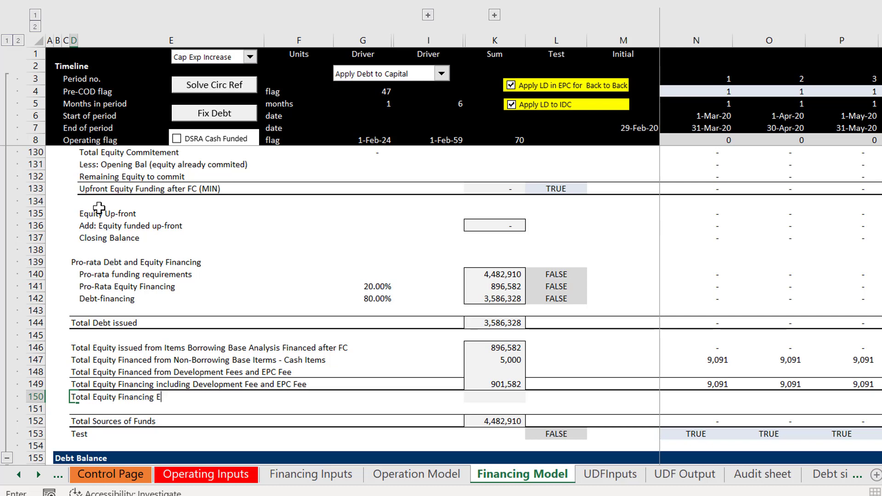
text(xcluding Developmen)
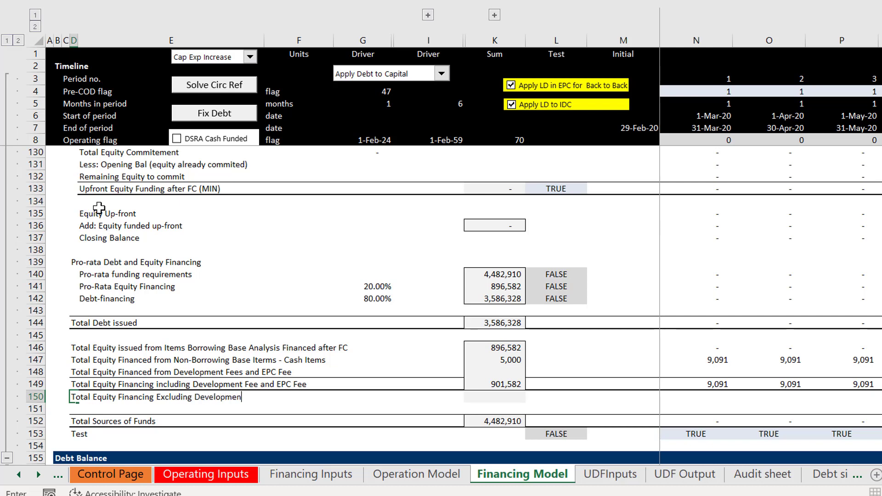
text(t Fee and EPC Fee)
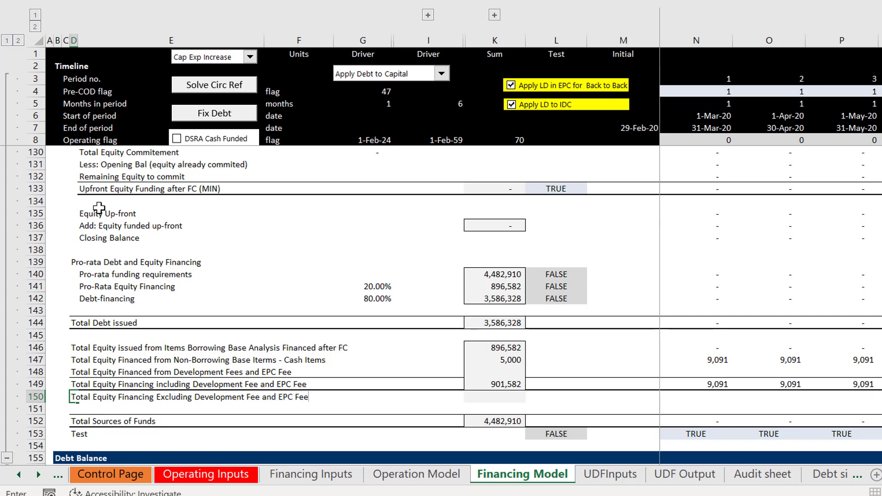
key(ctrl+Return)
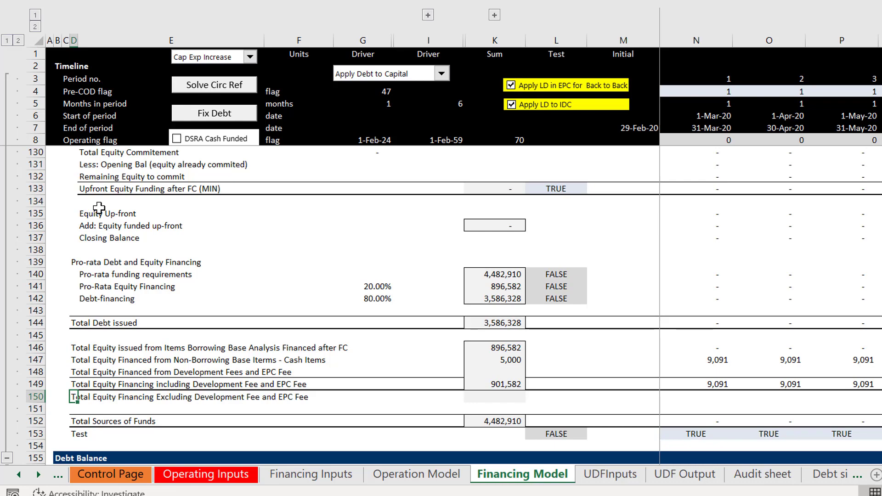
Step: Examine the sponsor, developer and EPC fee flows on the Diagram sheet and return to the Financing Model sheet
key(ctrl+Page_Up)
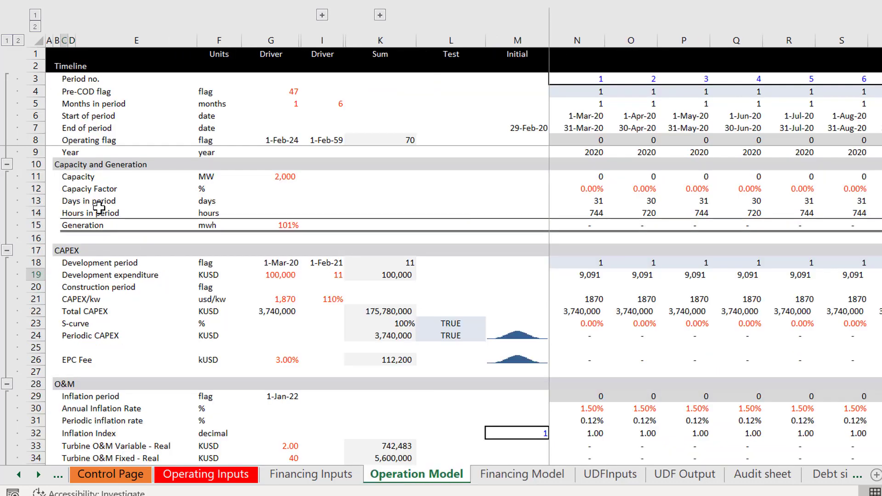
key(ctrl+Page_Up)
key(ctrl+Page_Up)
key(ctrl+Page_Up)
key(ctrl+Page_Up)
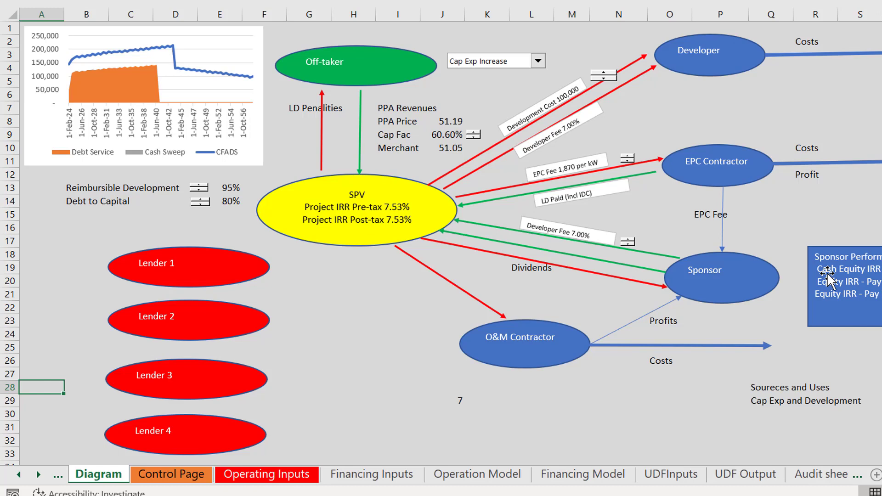
key(ctrl+Page_Down)
key(ctrl+Page_Down)
key(ctrl+Page_Down)
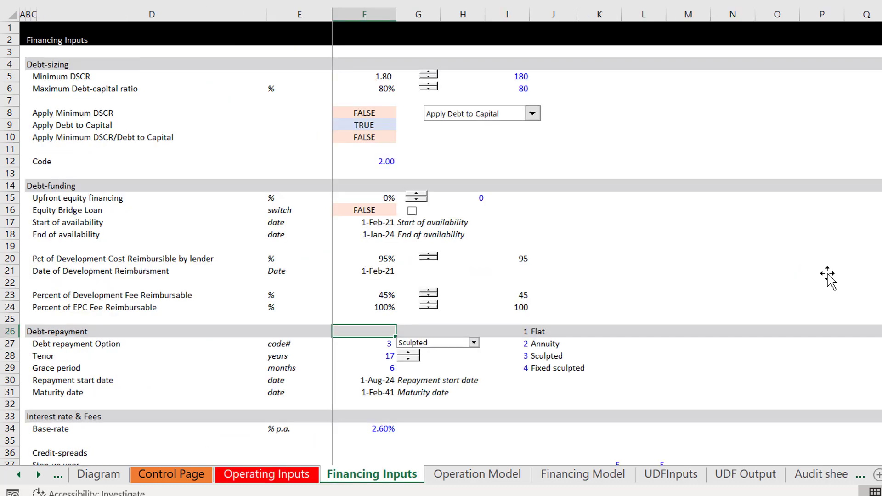
key(ctrl+Page_Down)
key(ctrl+Page_Down)
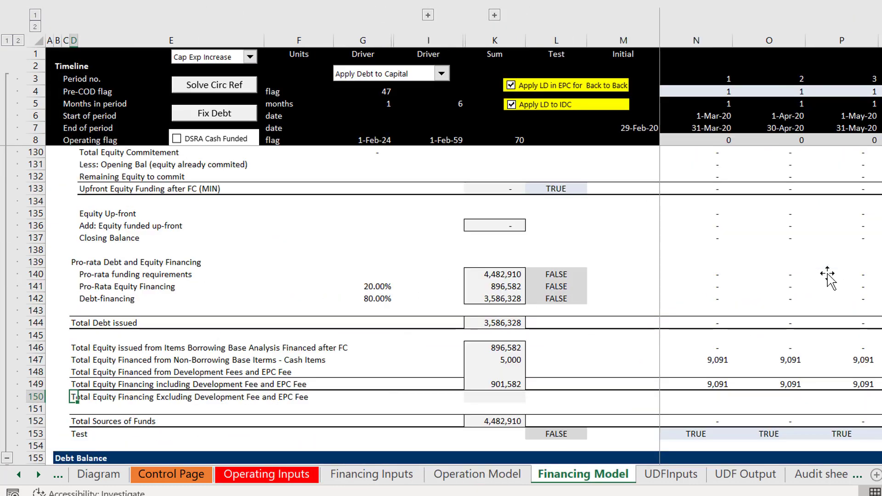
Step: Insert a blank row above the Equity cash flow heading in row 245, below the cash-flow waterfall's Dividend row
key(Down)
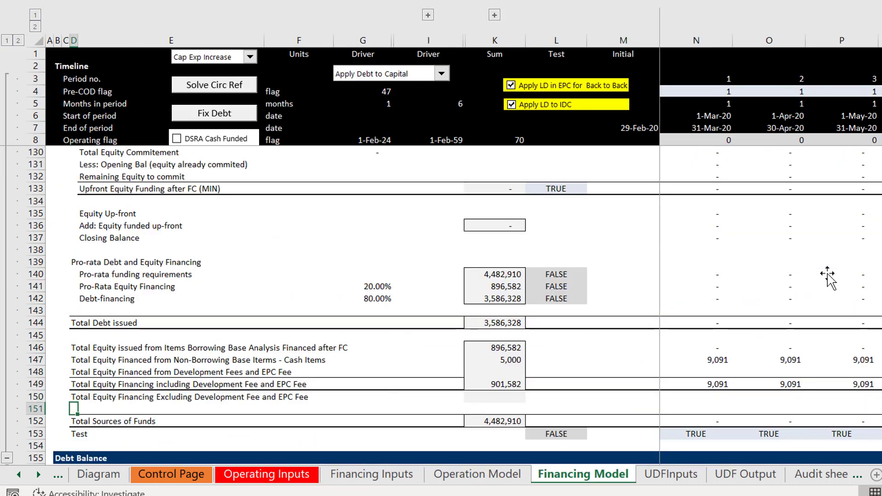
key(Page_Down)
key(Page_Down)
key(Page_Down)
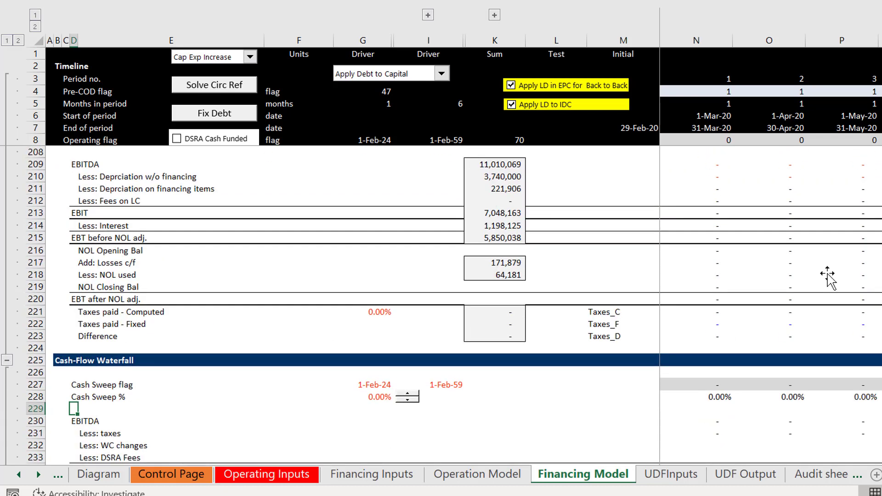
key(Page_Down)
key(Page_Down)
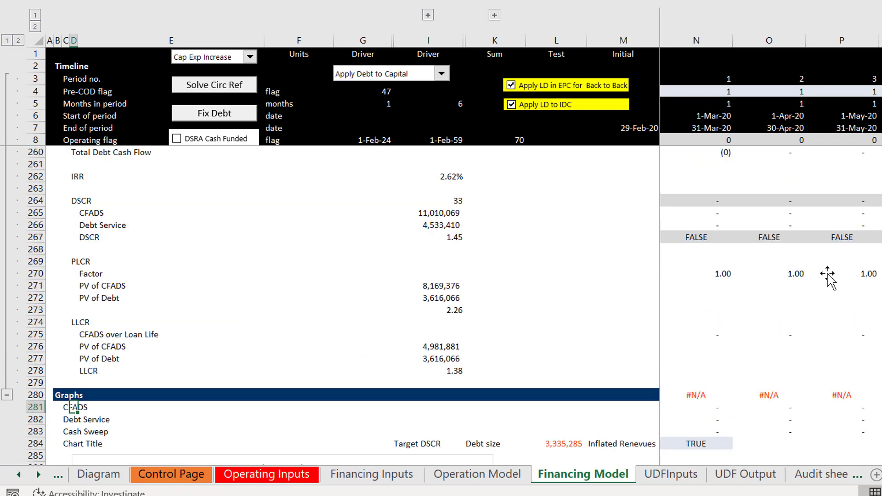
key(Page_Up)
key(Up)
key(Up)
key(Up)
key(Up)
key(Up)
key(Up)
key(Up)
key(Up)
key(Up)
key(Up)
key(Up)
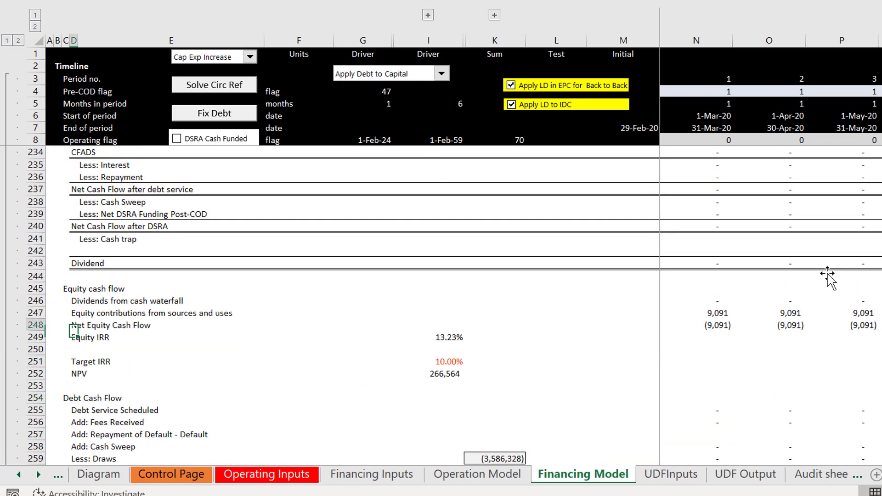
key(Down)
key(Left)
key(Left)
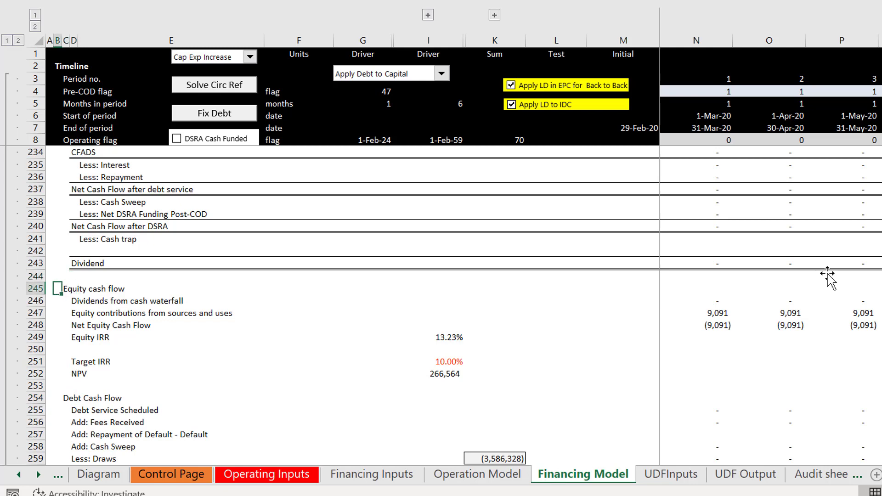
key(shift+space)
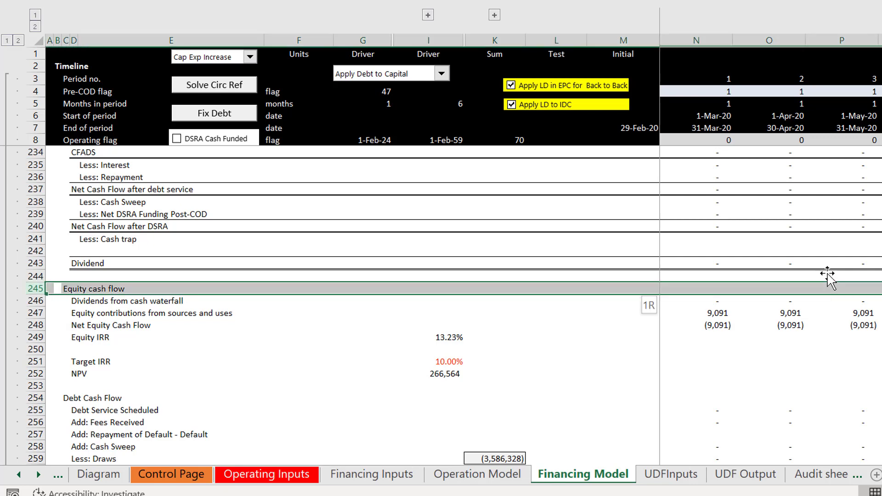
key(ctrl+shift+equal)
key(Right)
key(Left)
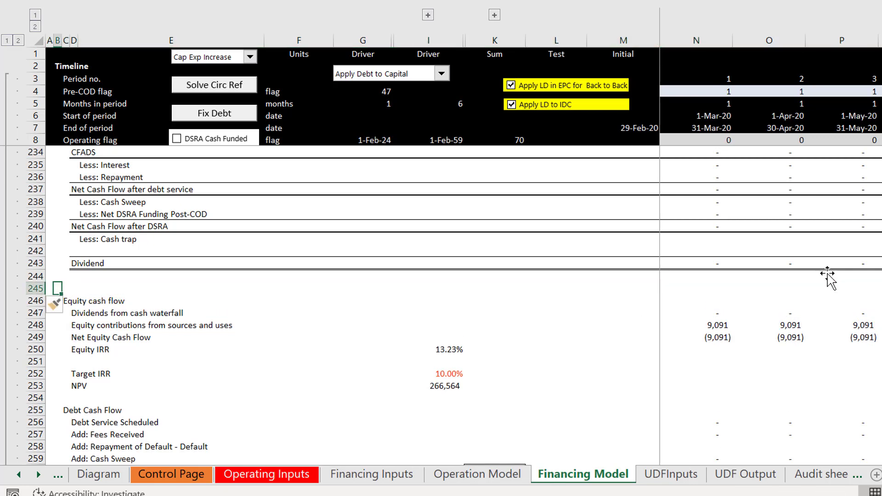
Step: Enter the section heading "Financial Ratios and Outputs" in B245
text(Fi)
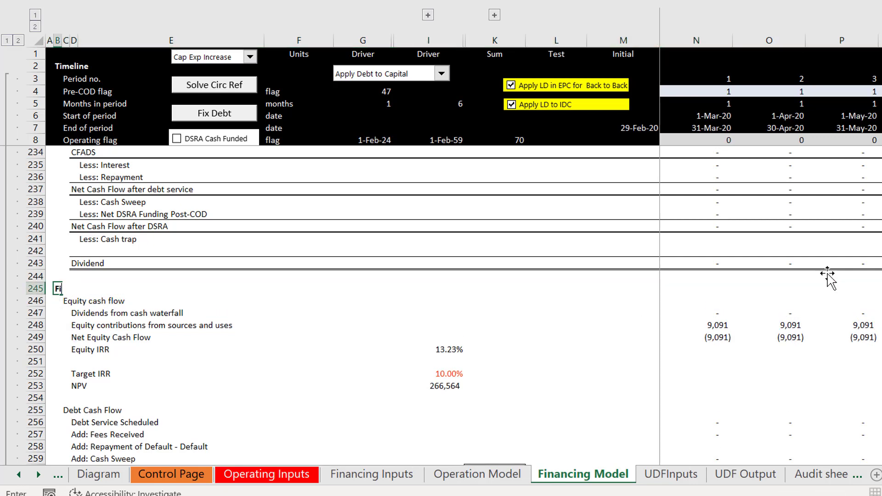
text(nancial Ratios and Outputs)
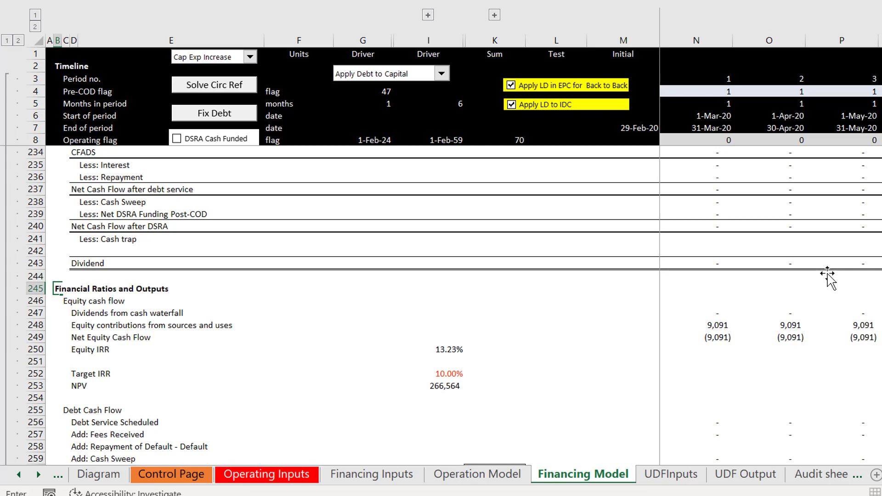
key(Return)
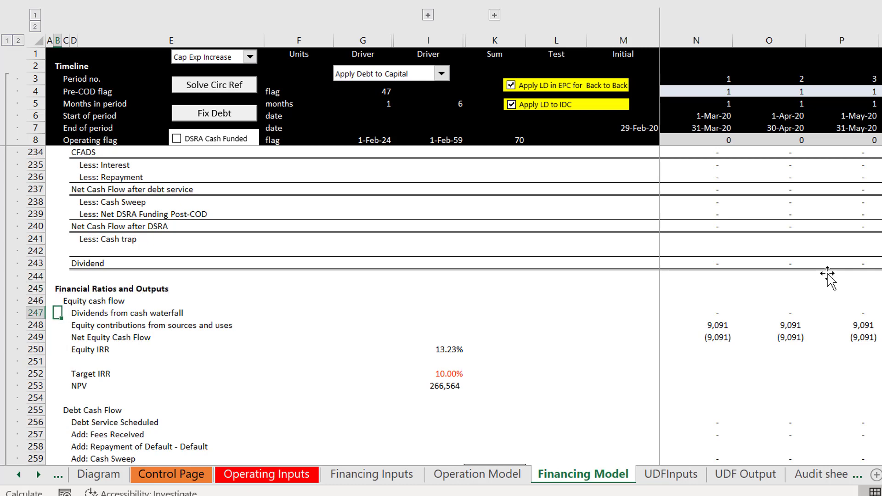
key(Right)
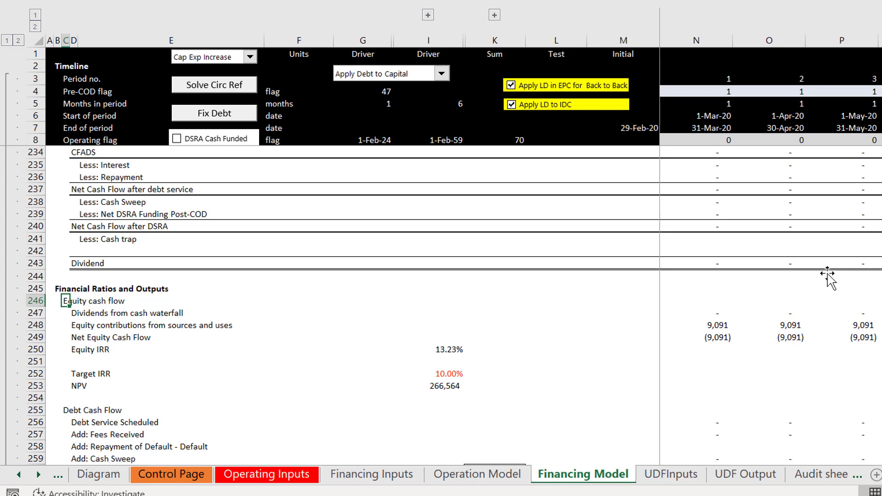
Step: Examine the development fee percentage and multiple inputs in rows 20 and 21 of the UDFInputs sheet
key(ctrl+Page_Down)
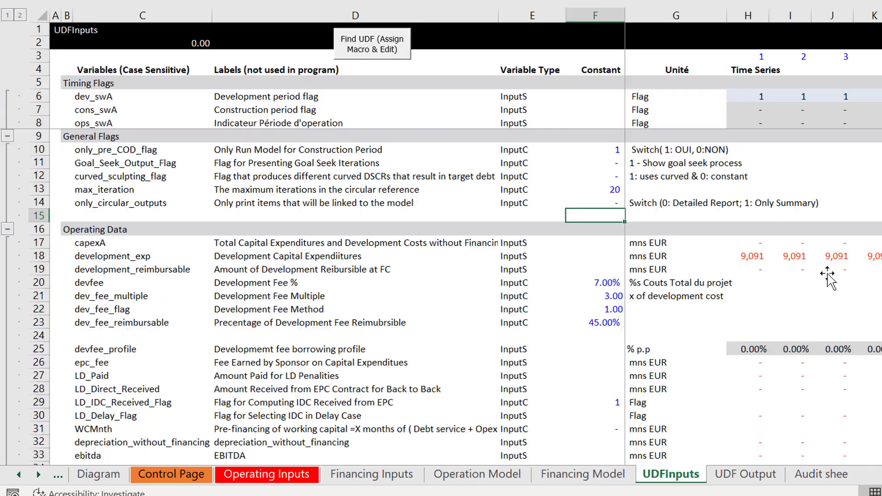
key(Down)
key(Down)
key(Down)
key(Down)
key(Down)
key(Down)
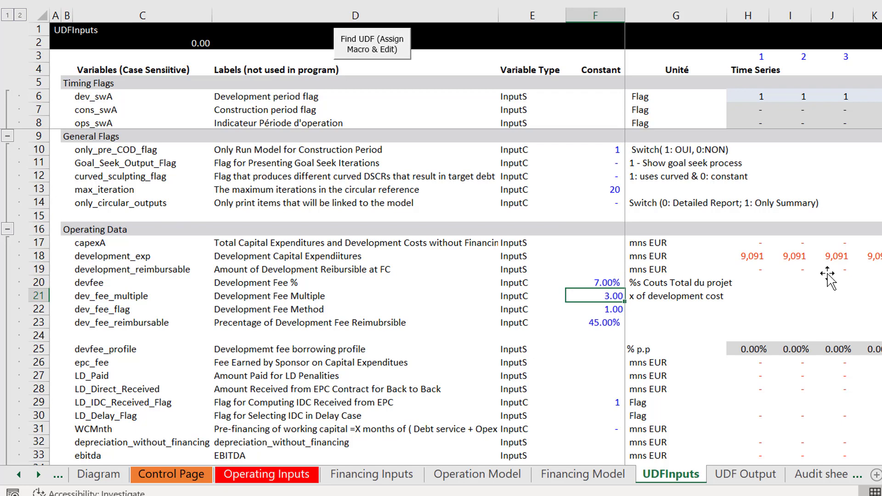
key(Left)
key(Left)
key(Left)
key(Left)
key(Left)
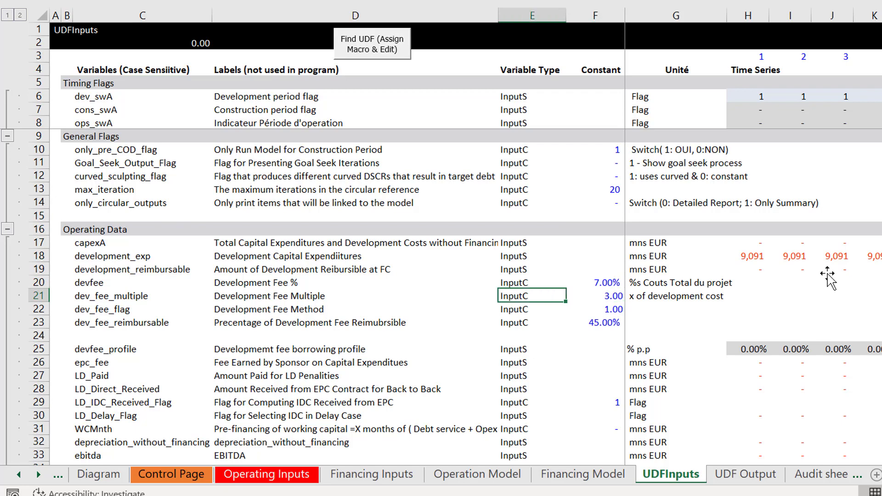
key(Right)
key(Right)
key(Right)
key(Right)
key(Up)
key(Left)
key(Left)
key(Left)
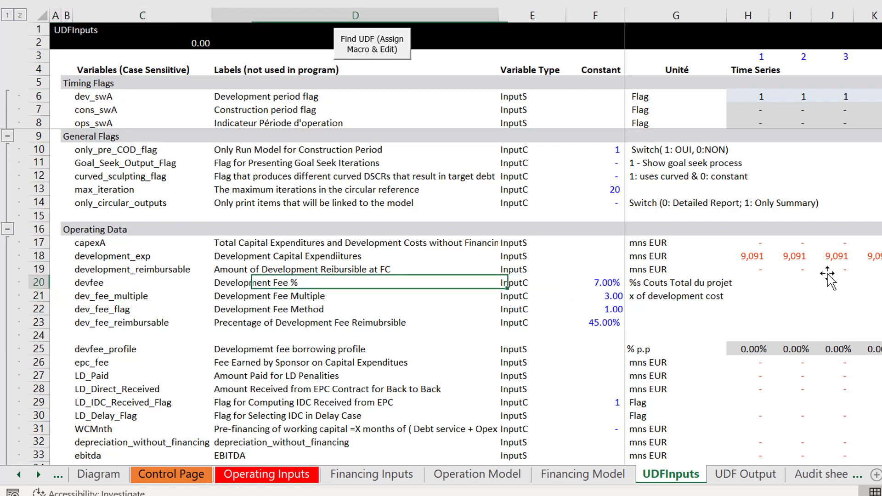
Step: Rename the Development Fee % variable in C20 of the UDFInputs sheet as dev_fee_percent
key(Right)
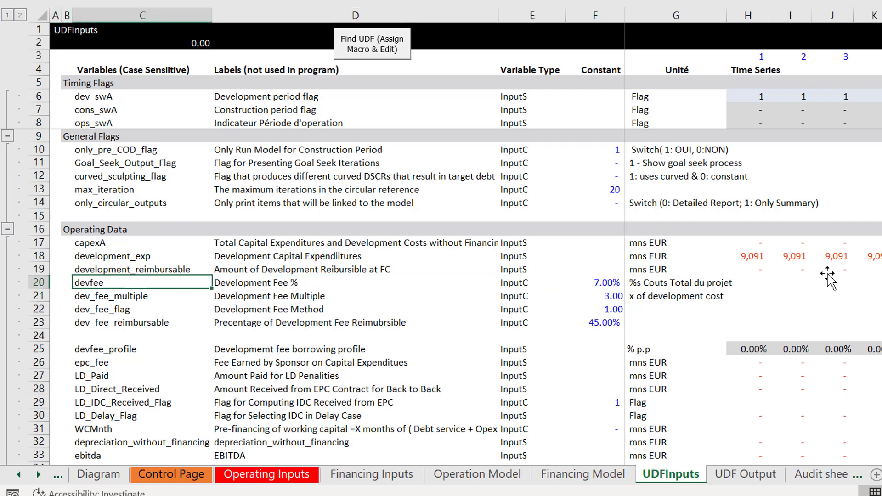
click(819, 495)
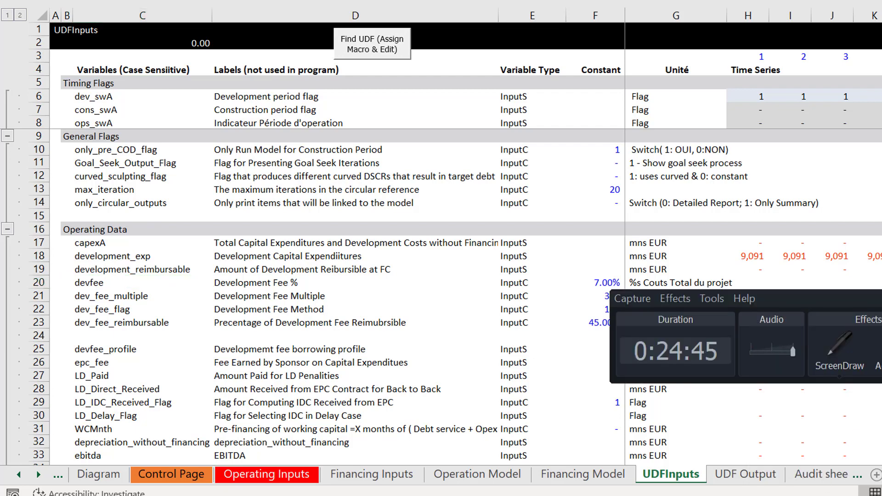
key(alt+Tab)
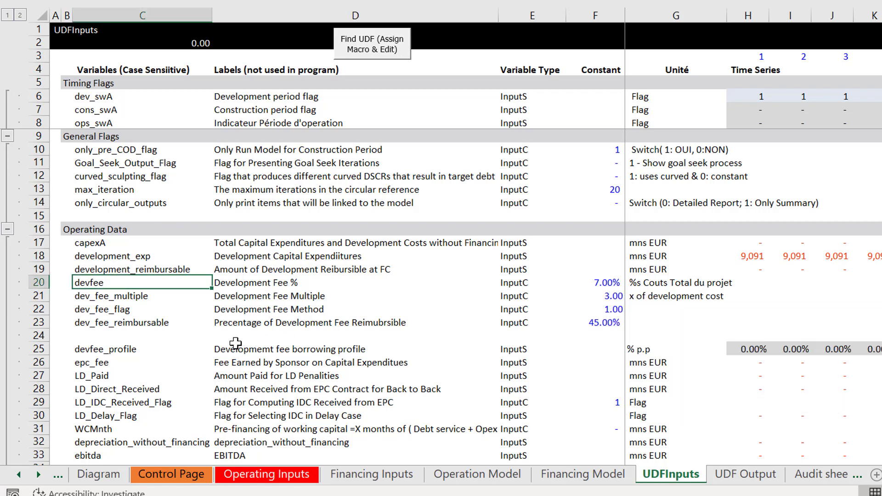
key(F2)
key(BackSpace)
key(BackSpace)
key(BackSpace)
key(BackSpace)
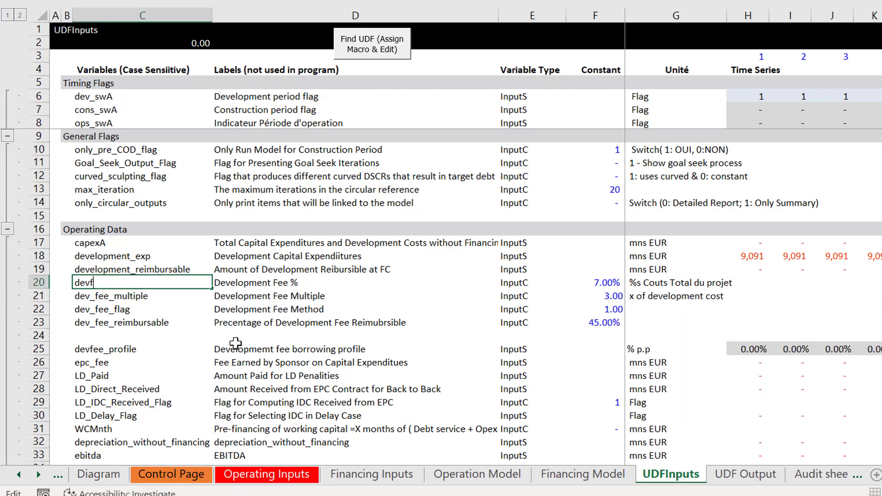
text(v_fee_percent)
key(Return)
key(Return)
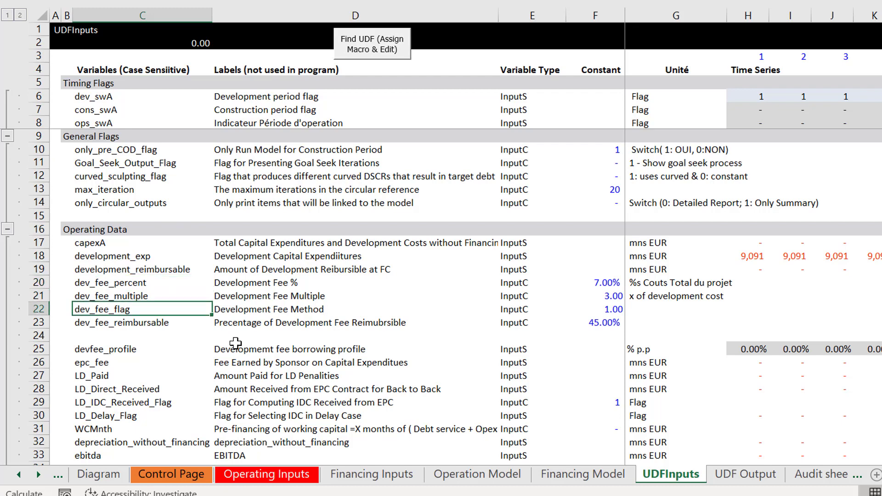
key(Up)
key(Up)
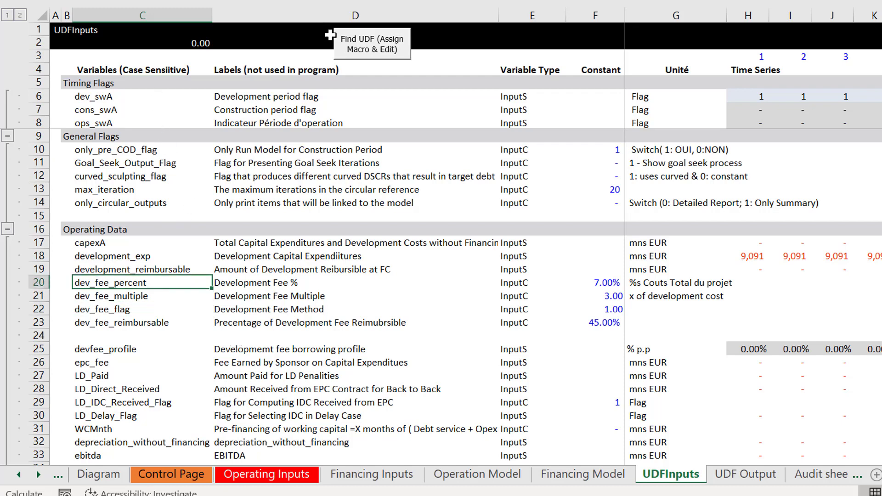
Step: Open the code of the macro assigned to the Find UDF button and review the notes at the module's start
right_click(377, 32)
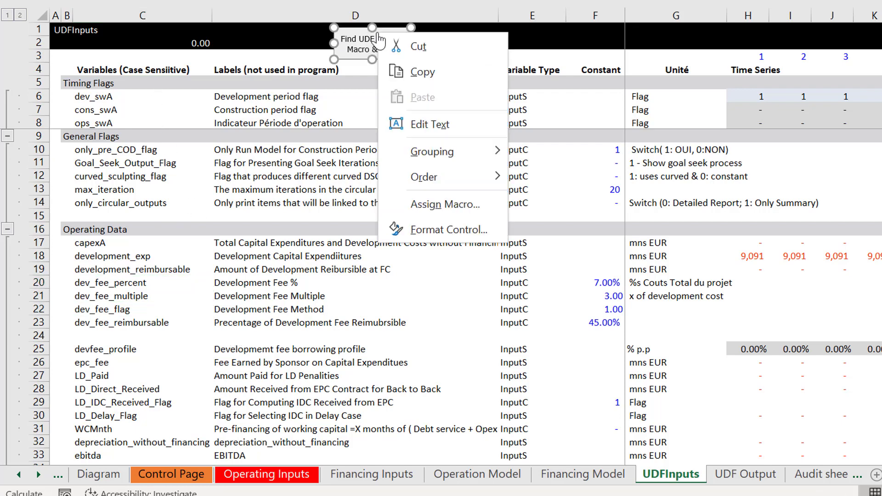
click(404, 206)
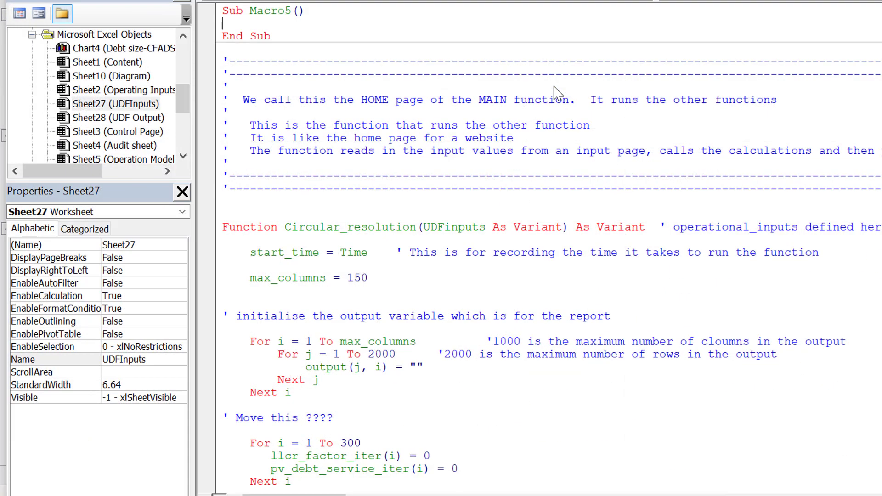
scroll(556, 94, up, 20)
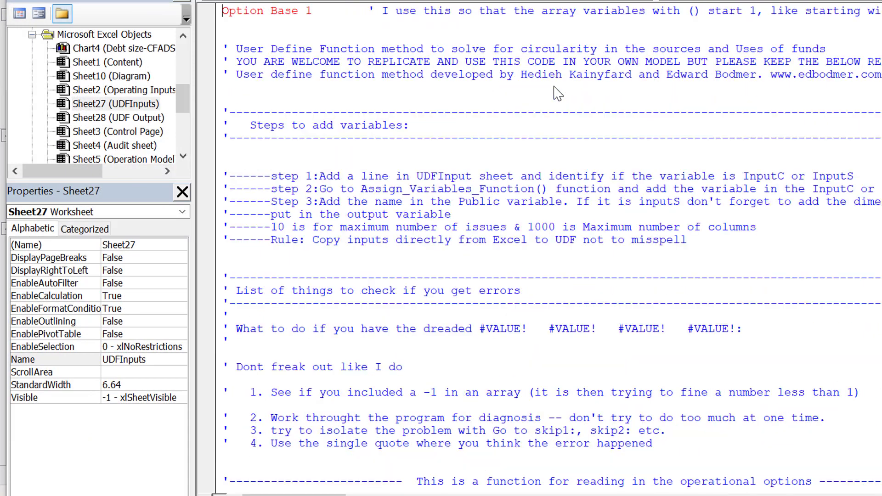
scroll(557, 92, down, 12)
scroll(556, 92, down, 12)
scroll(557, 93, up, 20)
Step: Search the current module for "devfee" until reaching the line that assigns it to development_fee_percent
key(ctrl+f)
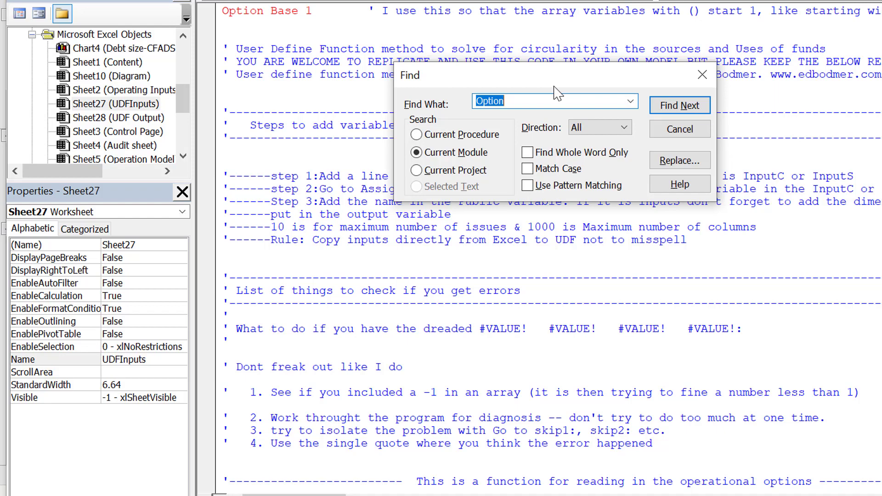
text(devfee)
key(Return)
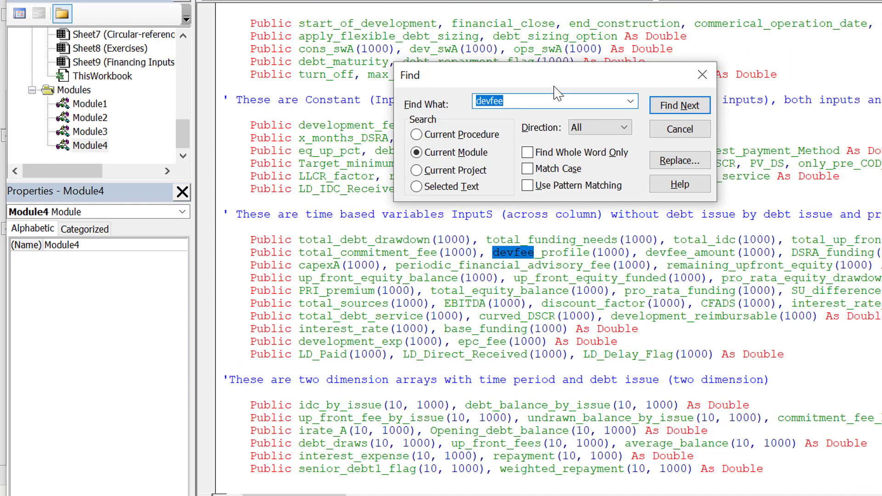
key(Escape)
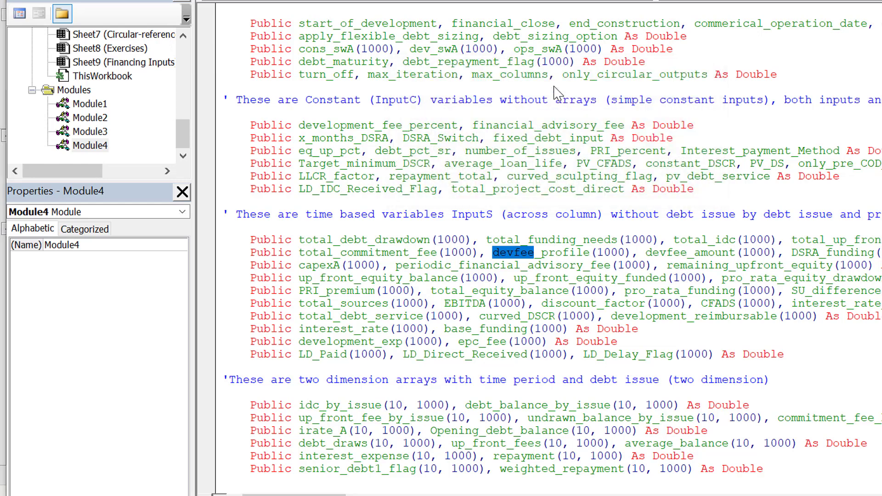
key(ctrl+f)
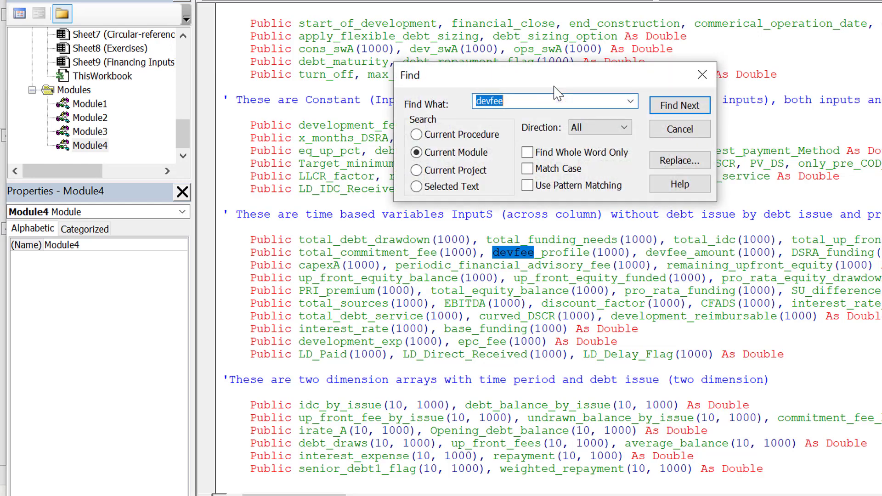
key(Return)
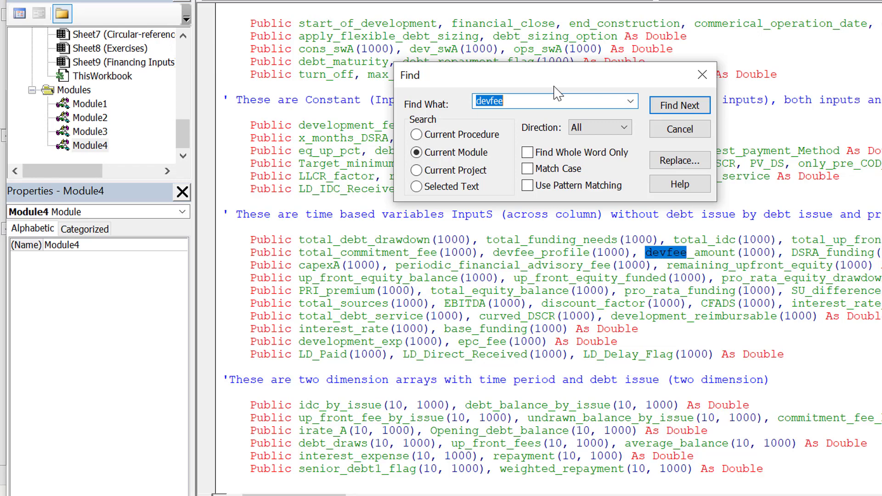
key(Return)
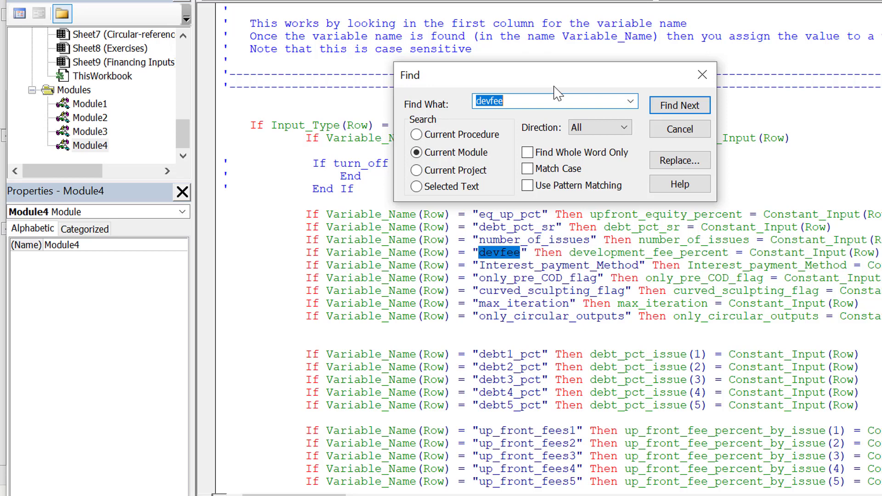
key(Escape)
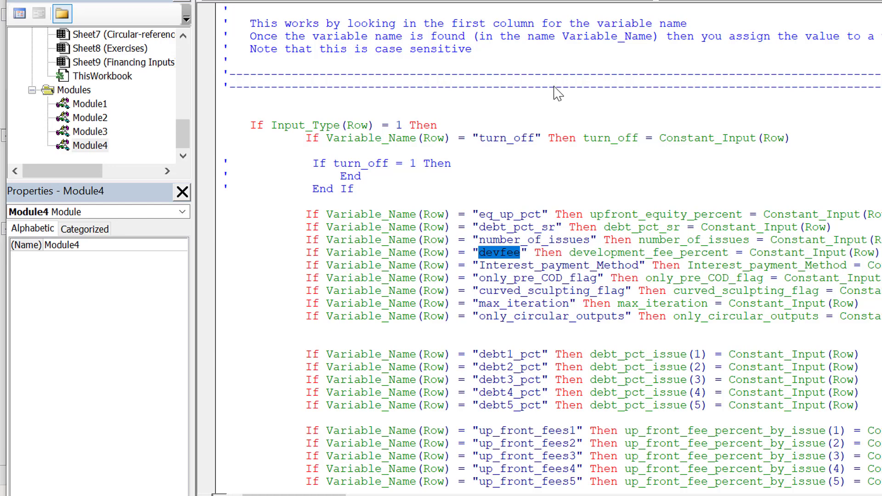
Step: Check the development fee variable name on the UDFInputs sheet, view the UDF Output sheet and return to the Visual Basic editor
click(606, 495)
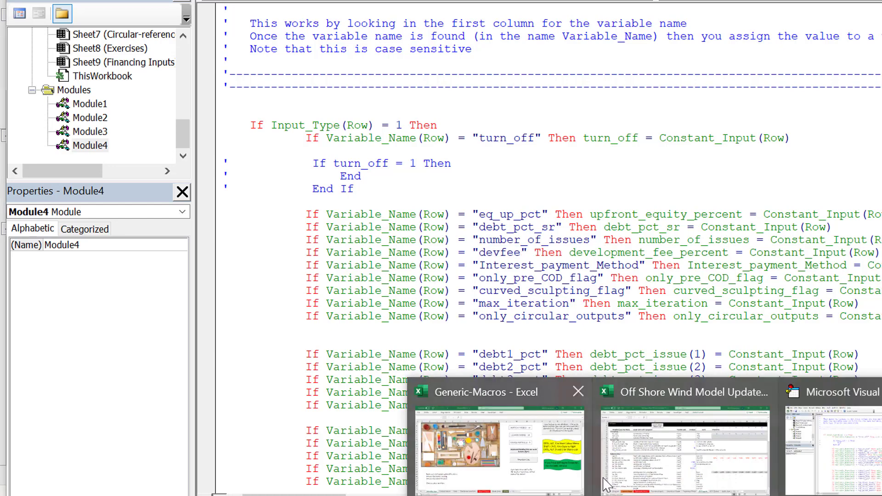
click(644, 469)
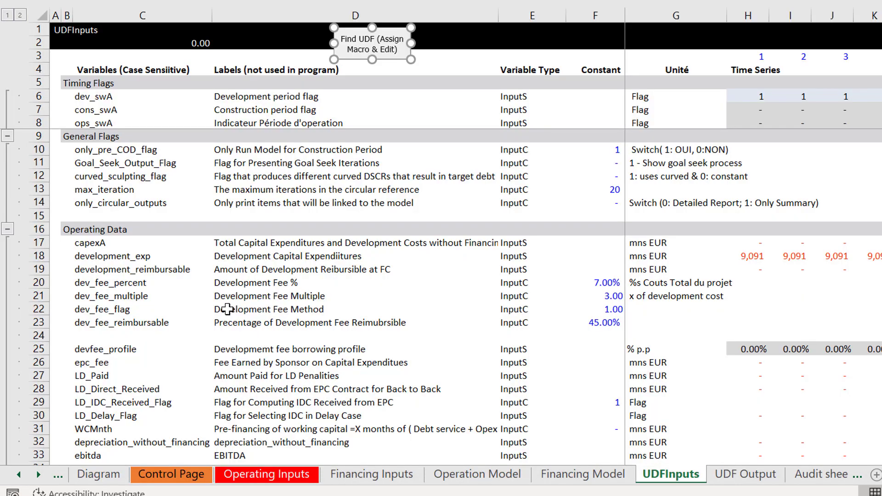
click(97, 270)
key(Return)
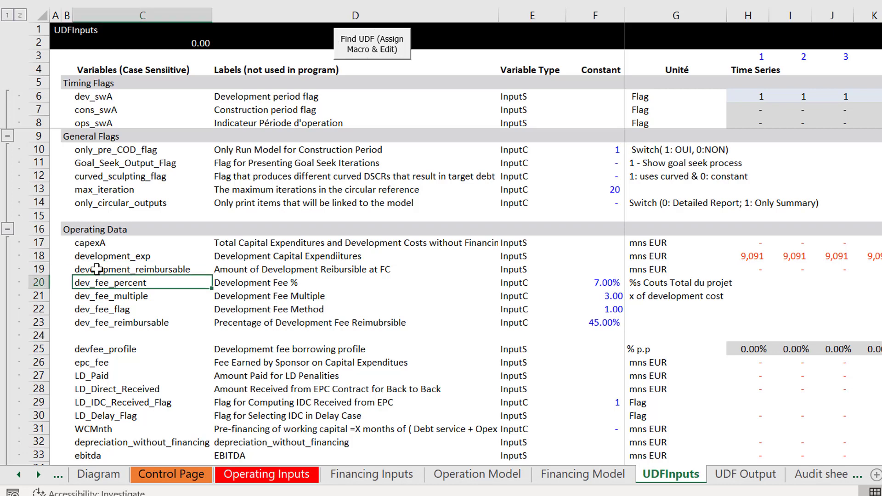
key(ctrl+Page_Down)
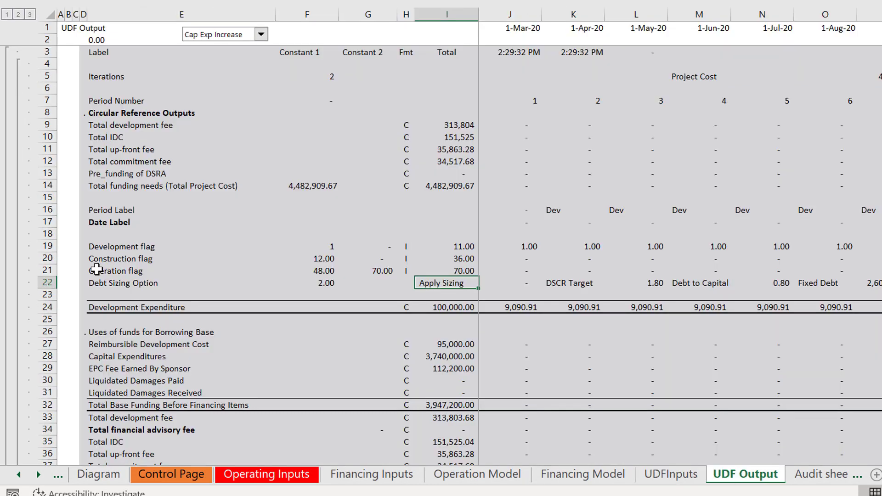
key(ctrl+Page_Down)
key(ctrl+Page_Up)
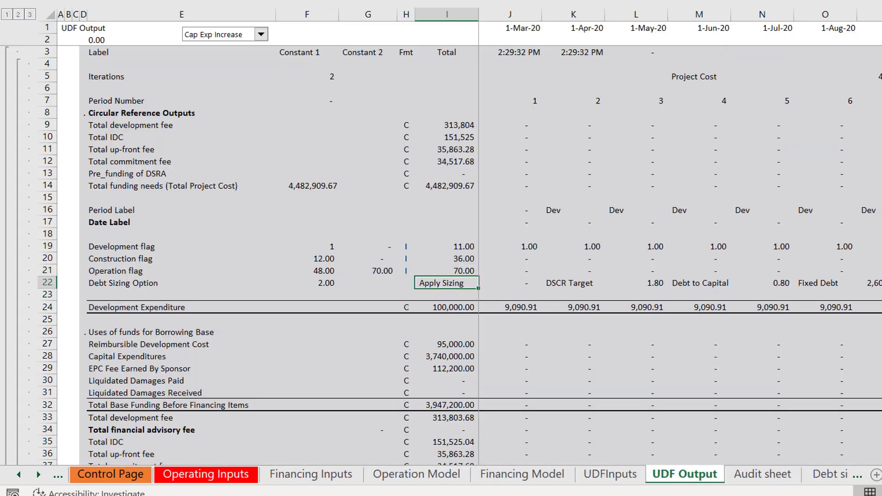
click(686, 495)
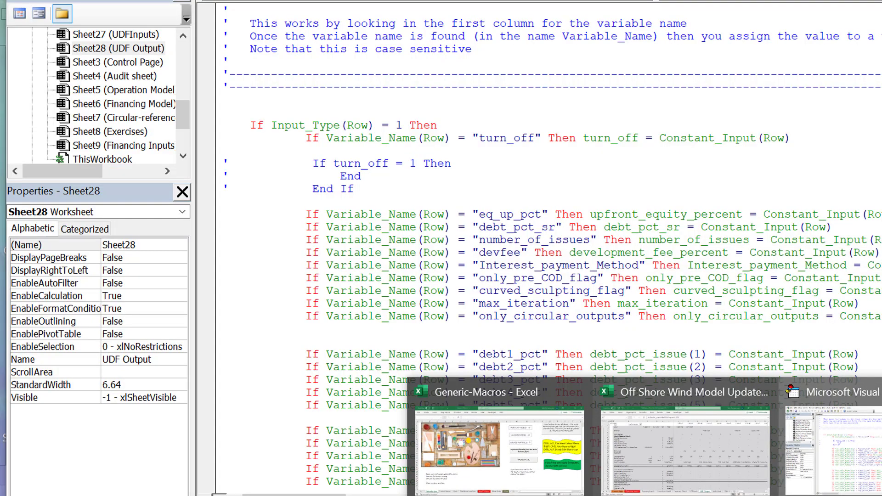
click(811, 431)
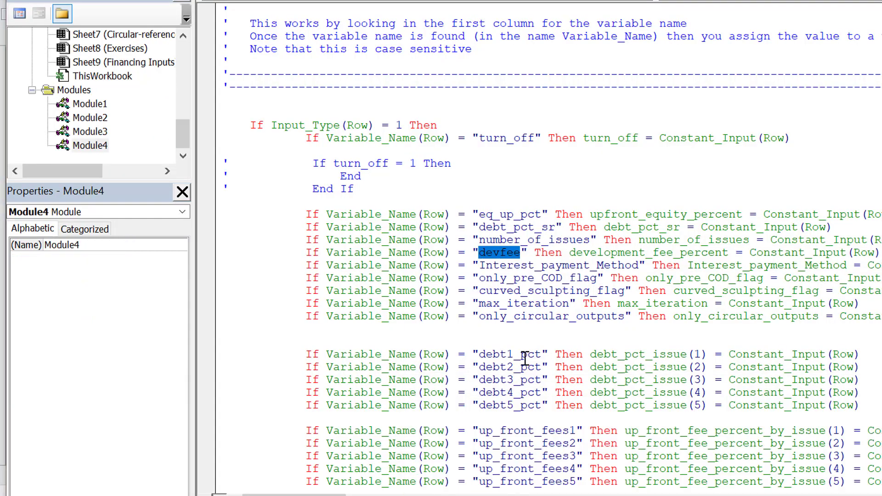
Step: Change the quoted variable name "devfee" in the constant input assignment line to "dev_fee_pct"
key(Left)
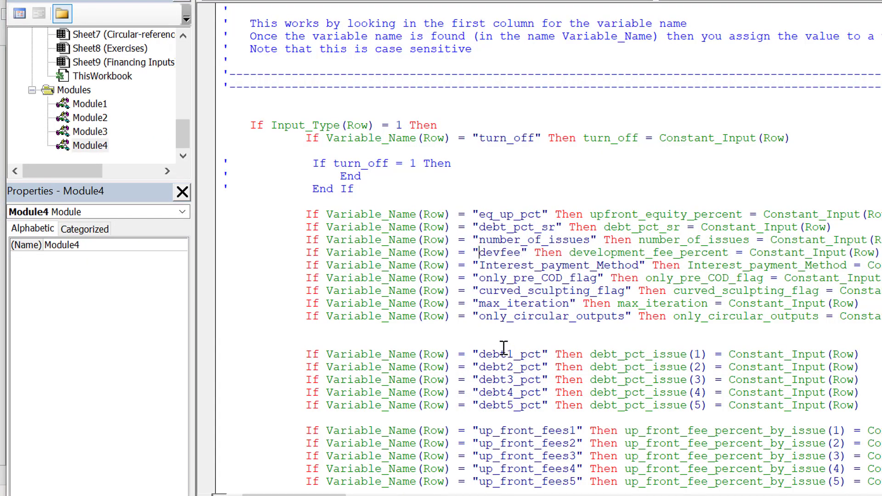
text(dev_fee)
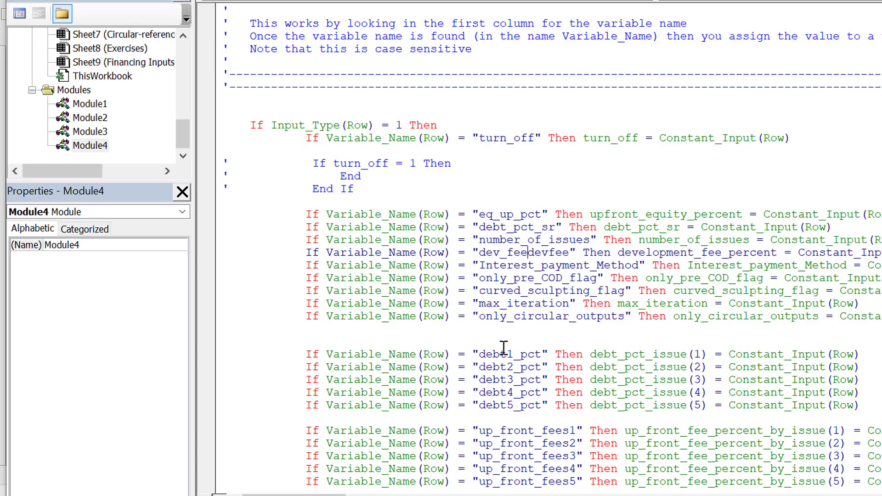
text(+pct)
key(Delete)
key(Delete)
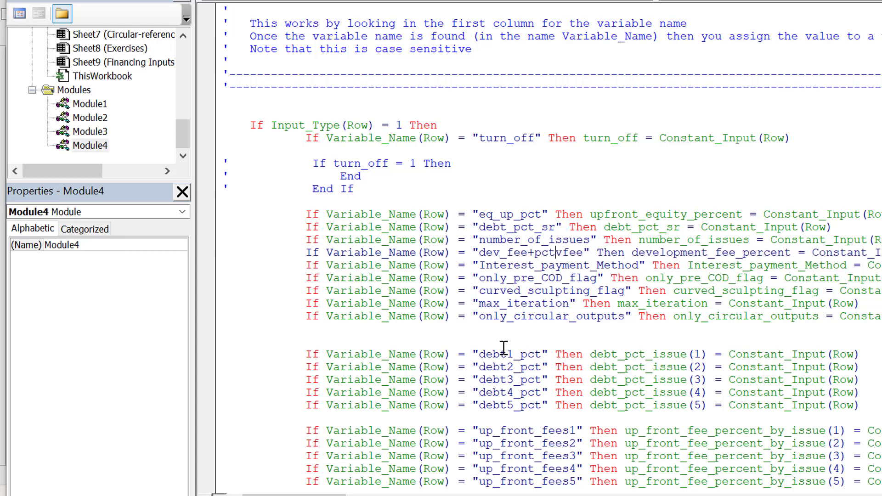
key(BackSpace)
key(BackSpace)
key(BackSpace)
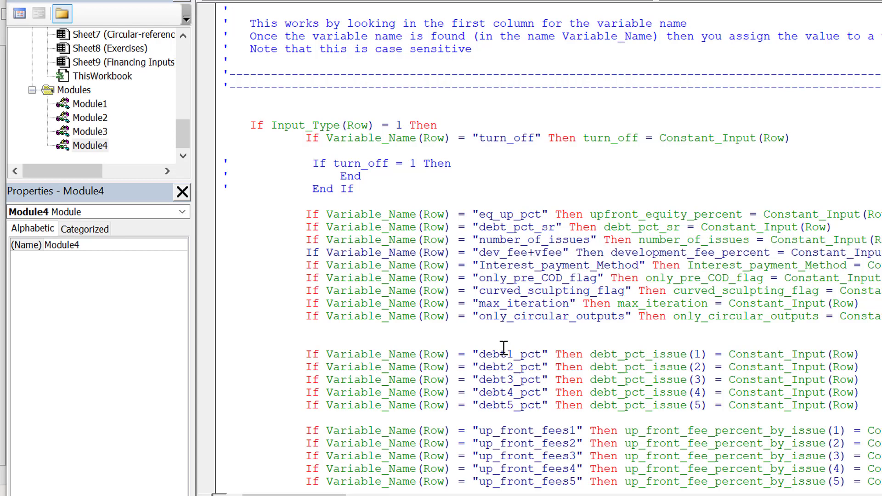
key(BackSpace)
text(_pct)
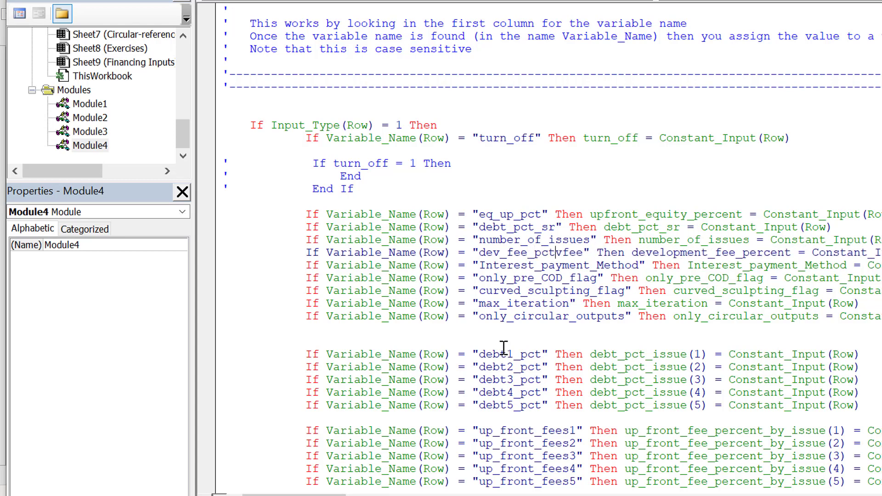
key(Delete)
key(Delete)
key(Delete)
key(Delete)
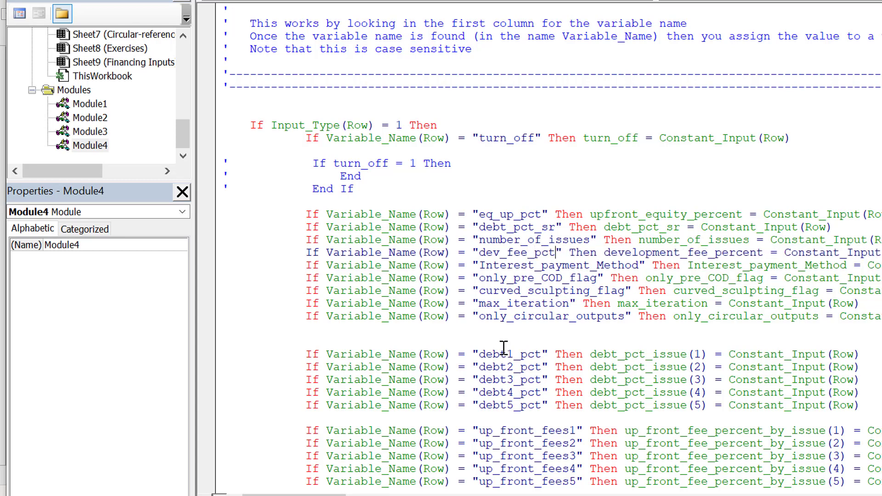
Step: Replace every development_fee_percent in the current module with dev_fee_pct
key(Right)
key(Right)
key(shift+Right)
key(shift+Right)
key(shift+Right)
key(shift+Right)
key(shift+Right)
key(shift+Right)
key(shift+Right)
key(shift+Right)
key(shift+Right)
key(shift+Right)
key(shift+Right)
key(shift+Right)
key(shift+Right)
key(shift+Right)
key(shift+Right)
key(shift+Right)
key(shift+Right)
key(shift+Right)
key(shift+Right)
key(shift+Right)
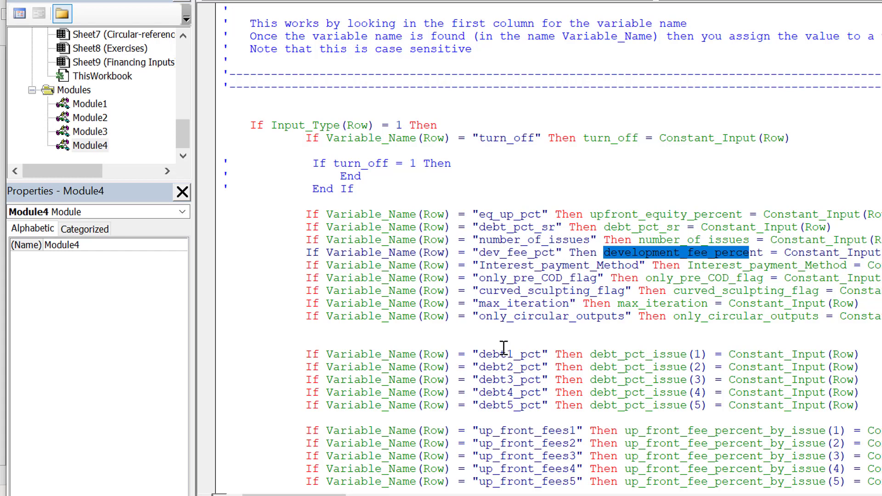
key(shift+Right)
key(shift+Right)
key(ctrl+f)
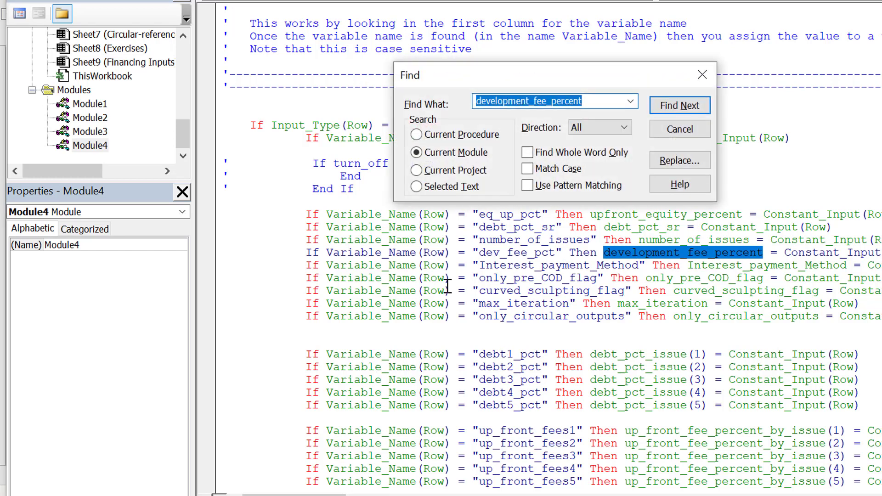
click(675, 159)
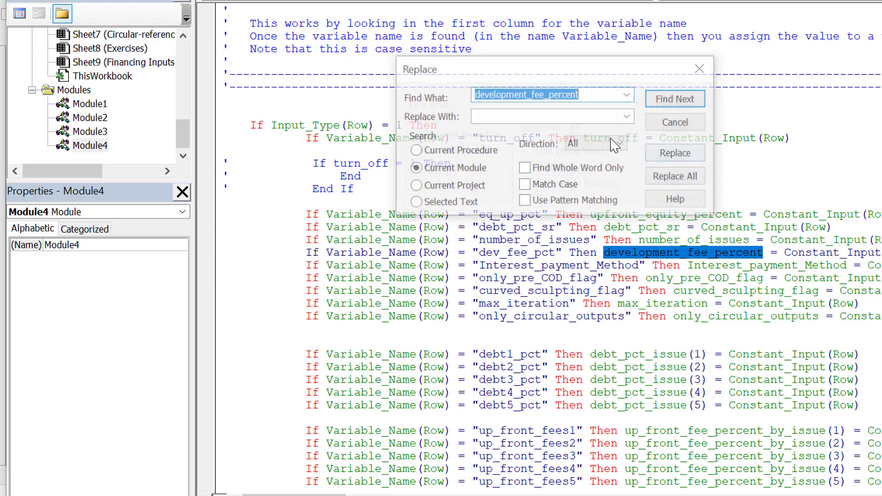
click(505, 116)
text(dev_fe)
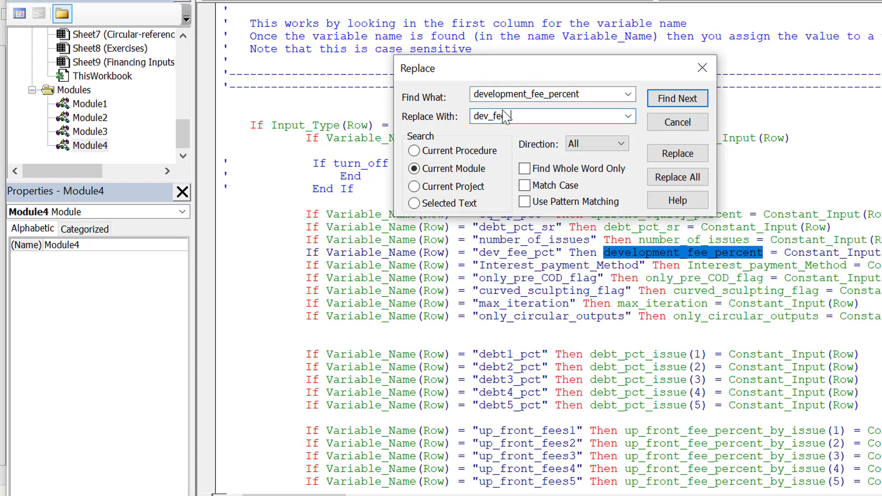
text(e_pct)
click(665, 177)
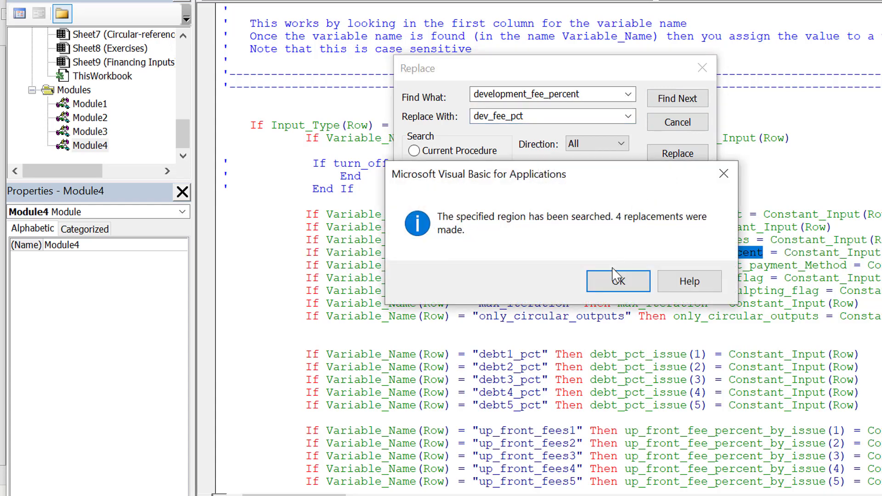
click(615, 278)
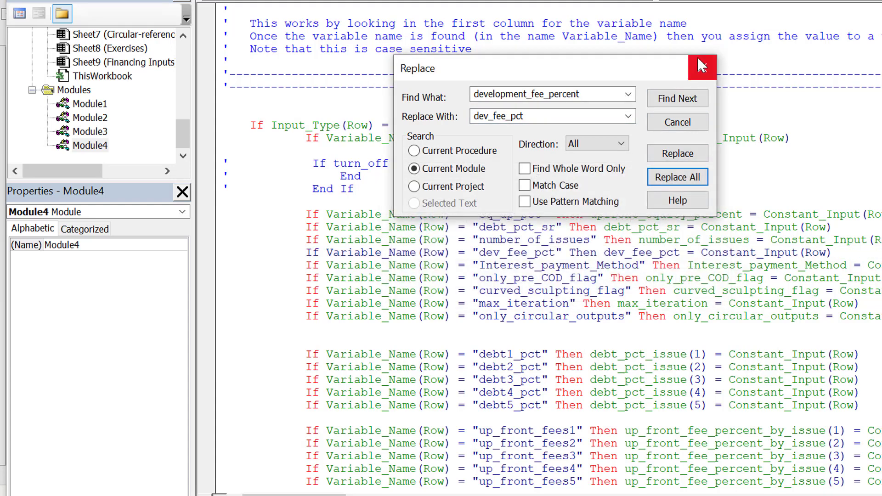
click(699, 69)
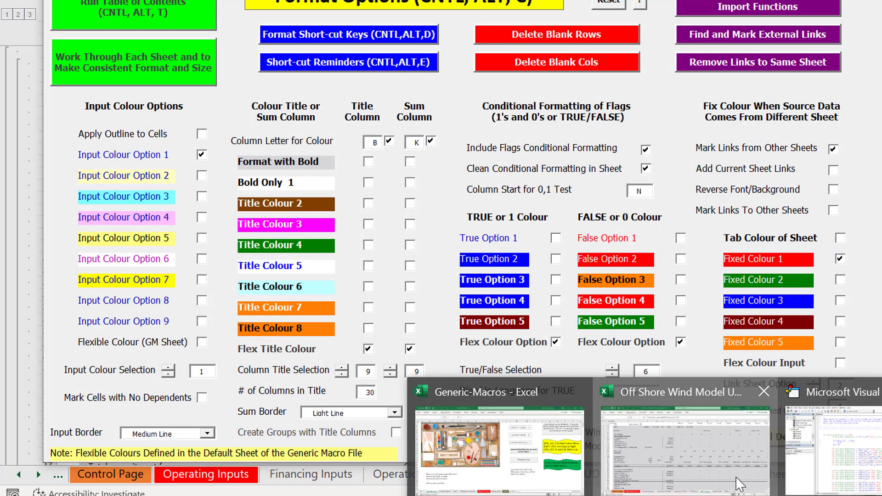
Step: Check the development fee percent variable name on the UDFInputs sheet and return to the Visual Basic editor
click(735, 476)
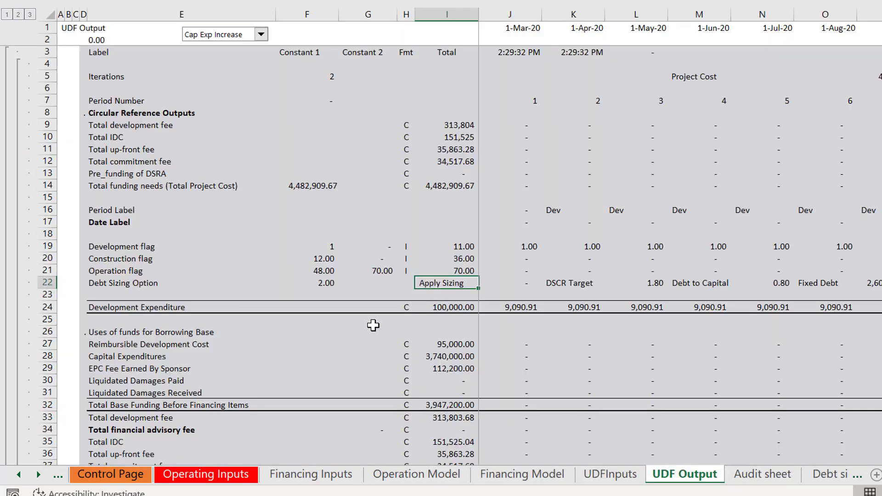
click(292, 278)
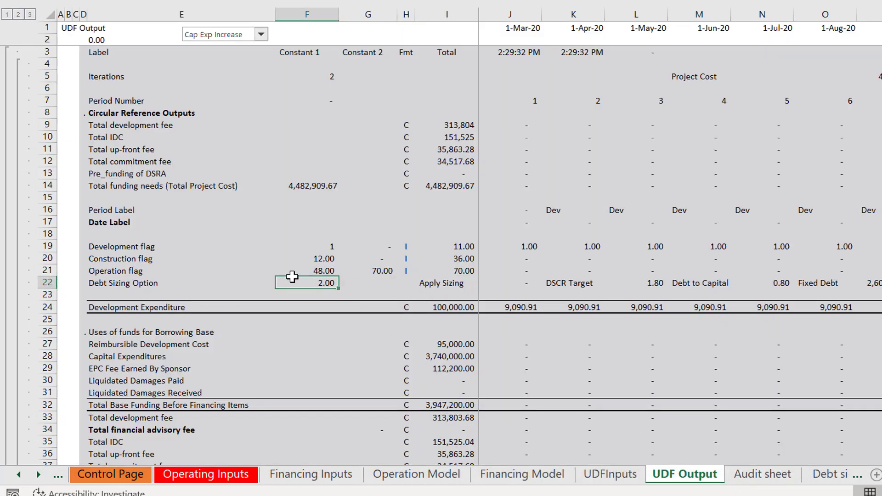
key(ctrl+Page_Up)
key(Down)
key(Up)
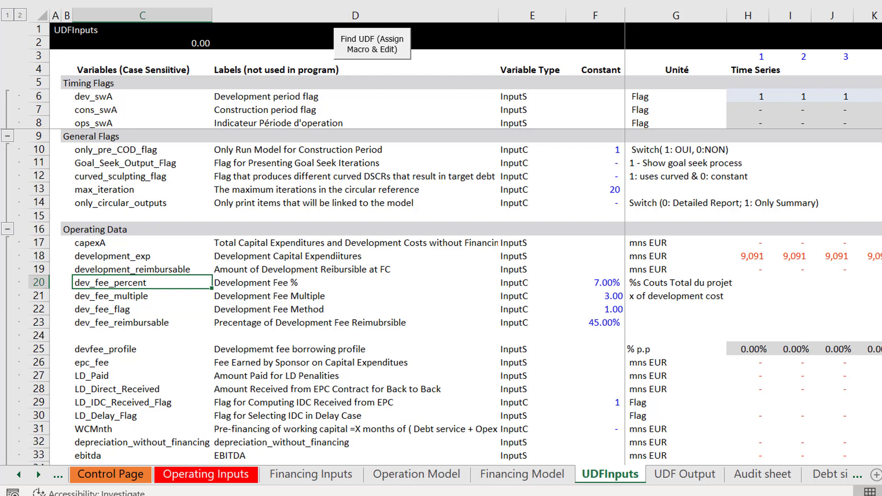
click(869, 495)
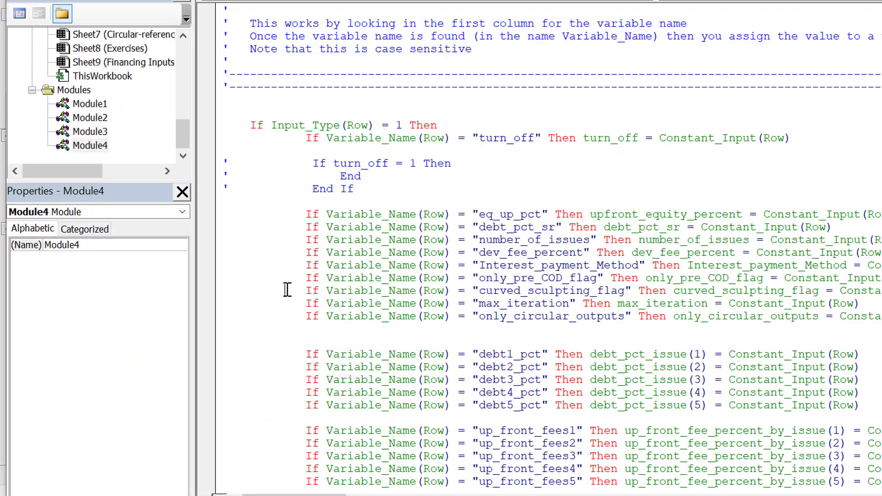
Step: Switch back to the Off Shore Wind workbook and review the development fee percent and multiple rows on the UDFInputs sheet
mouse_move(685, 495)
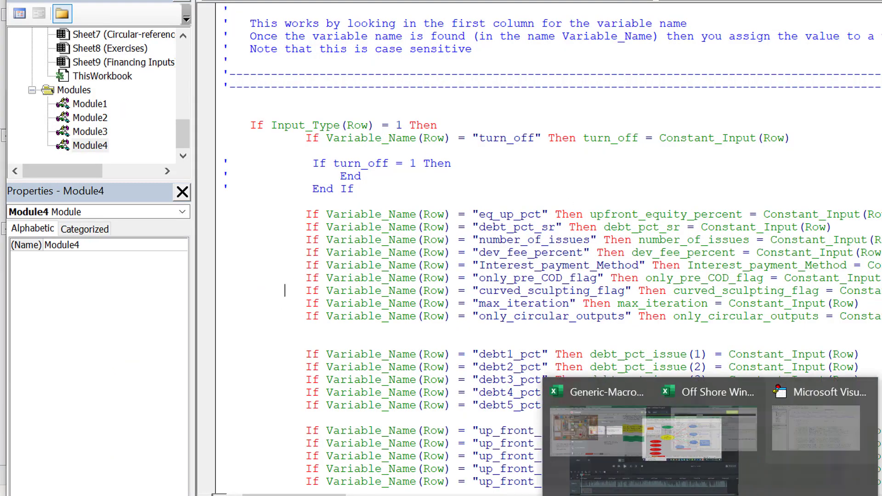
click(845, 495)
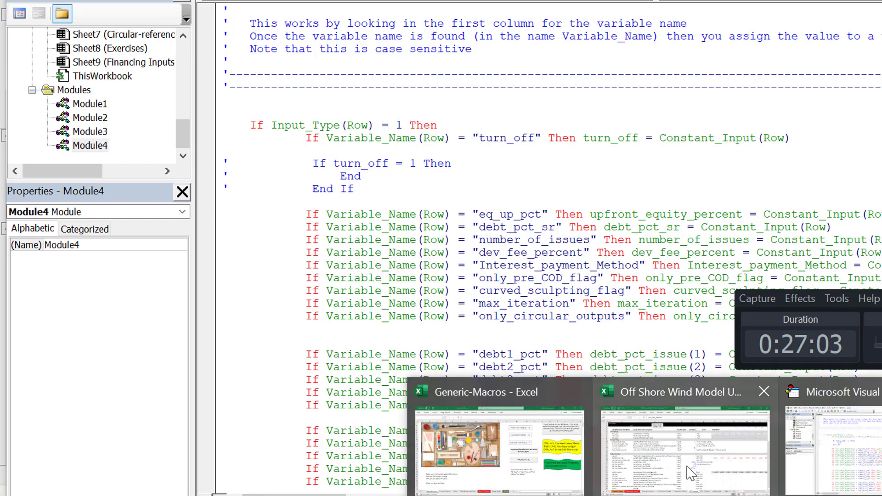
click(690, 460)
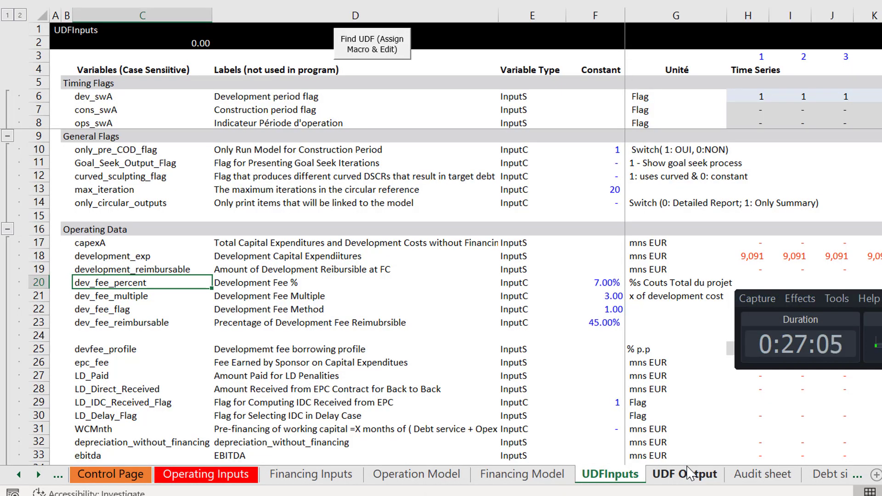
key(Right)
key(Right)
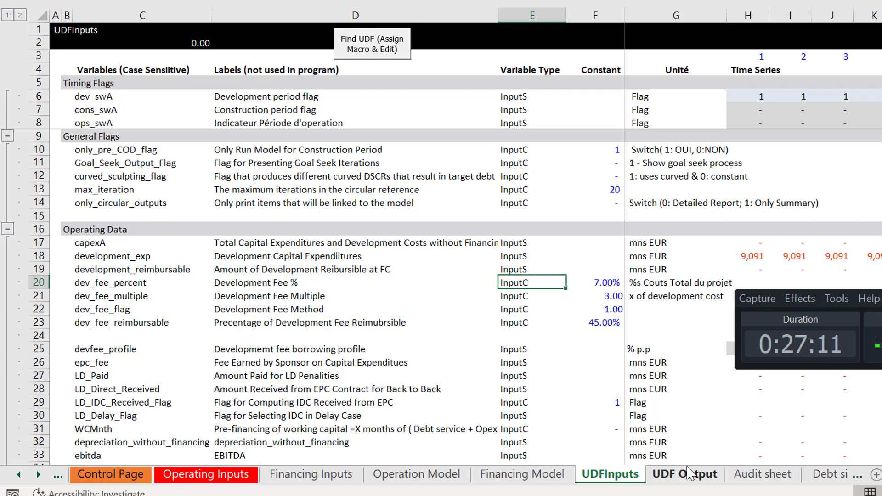
key(Down)
key(Left)
key(Left)
key(Left)
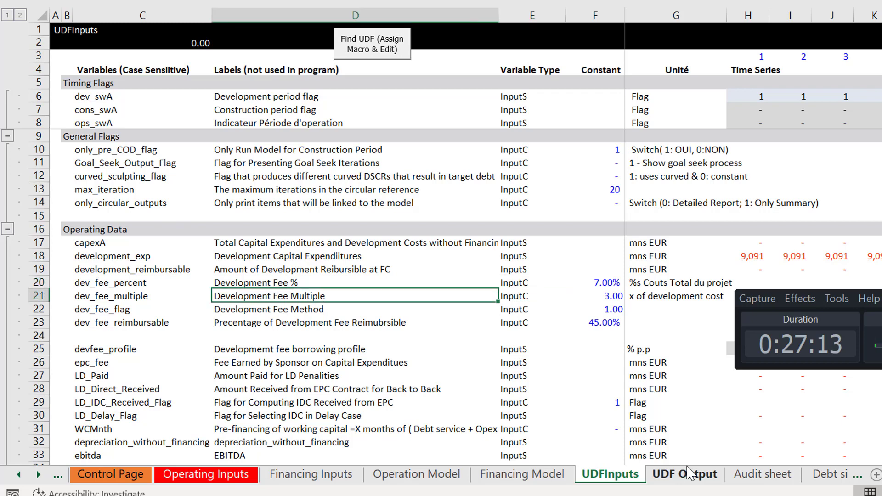
key(Right)
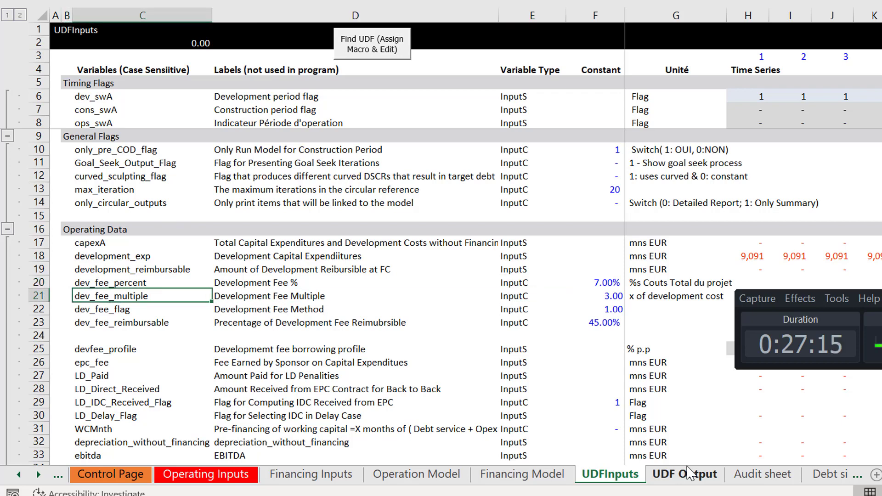
Step: Copy the variable names dev_fee_multiple, dev_fee_flag and dev_fee_reimbursable from the UDFInputs sheet
key(Down)
key(Down)
key(Up)
key(Up)
key(shift+Down)
key(shift+Down)
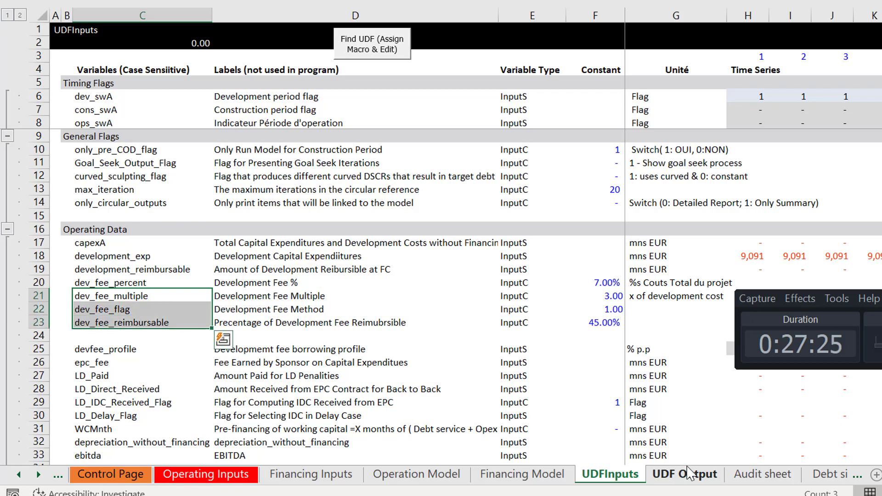
key(ctrl+c)
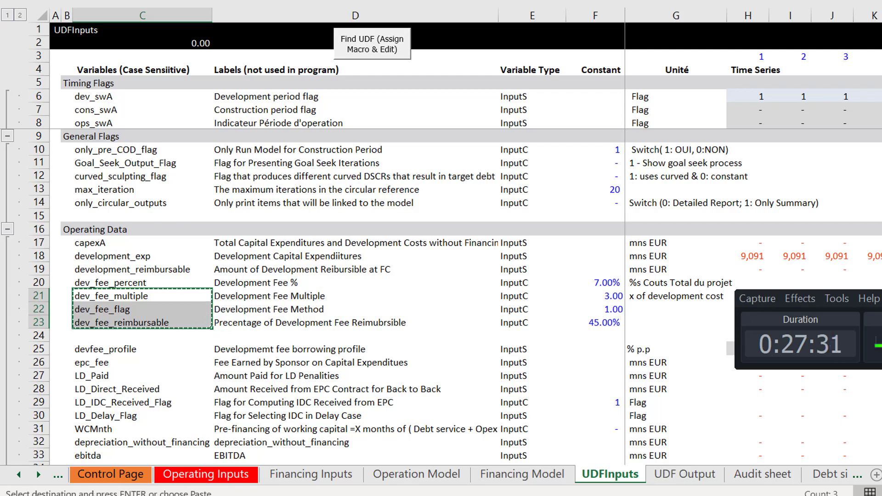
Step: Switch to the Visual Basic editor and go to the steps for adding variables at the start of Module4
click(686, 495)
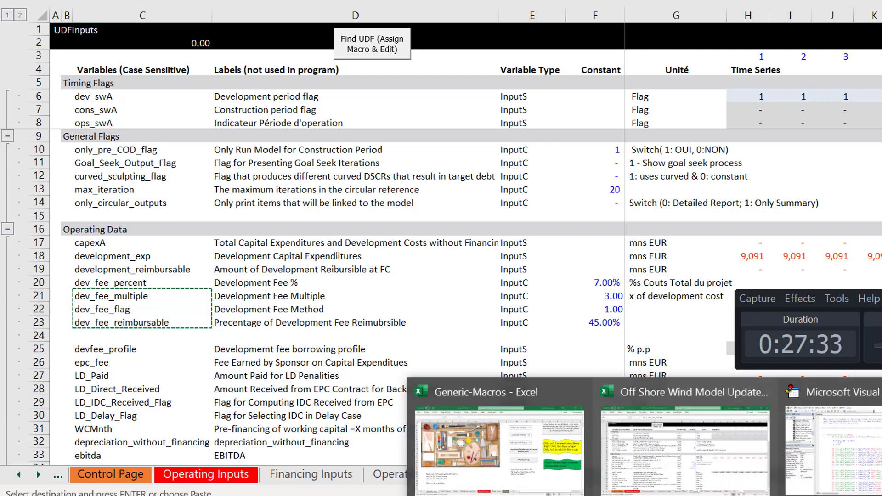
click(845, 423)
scroll(846, 423, up, 20)
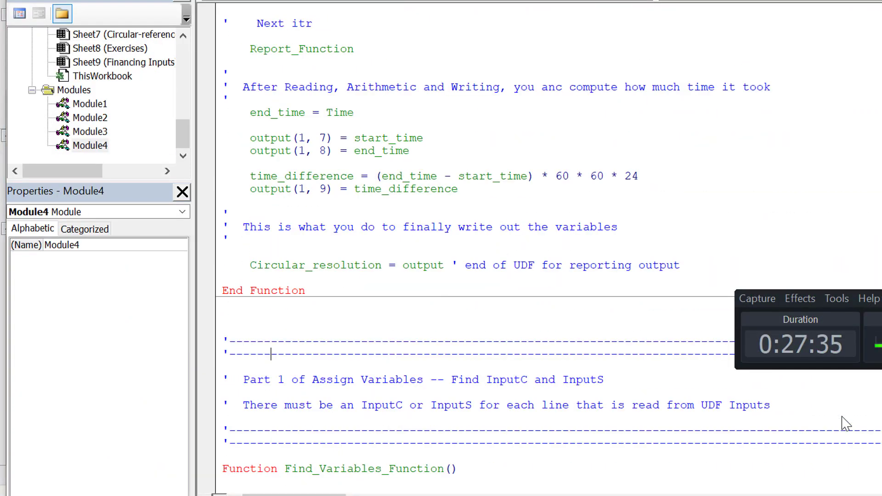
key(Down)
key(Down)
key(Down)
key(Down)
key(Down)
key(Down)
key(Down)
key(Down)
key(Down)
key(Down)
key(Down)
key(Down)
key(Down)
key(Down)
key(Down)
key(Down)
key(Down)
key(Down)
key(Down)
key(Down)
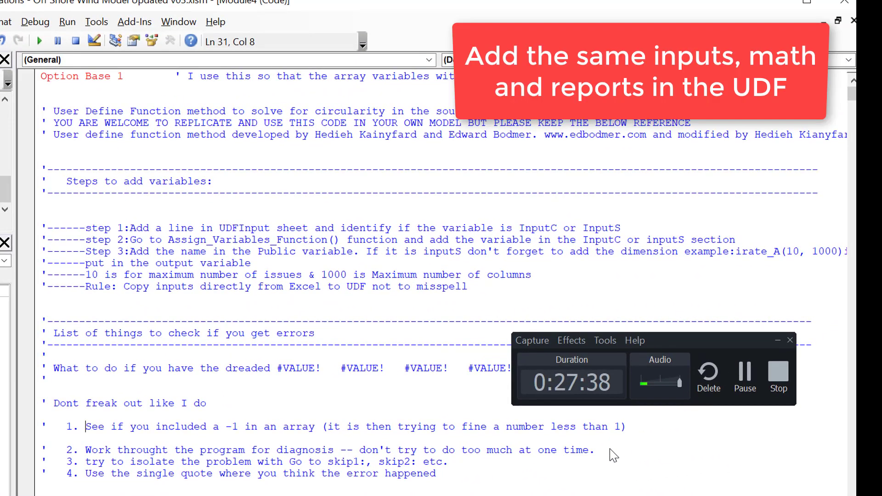
key(Up)
key(Up)
key(Up)
key(Up)
key(Up)
key(Up)
key(Up)
key(Up)
key(Up)
key(Up)
key(Up)
key(Up)
key(Up)
key(Up)
key(Up)
key(Up)
key(Up)
Step: Read through the steps for adding variables and insert two blank lines before the note on the maximum number of issues
key(Down)
key(Down)
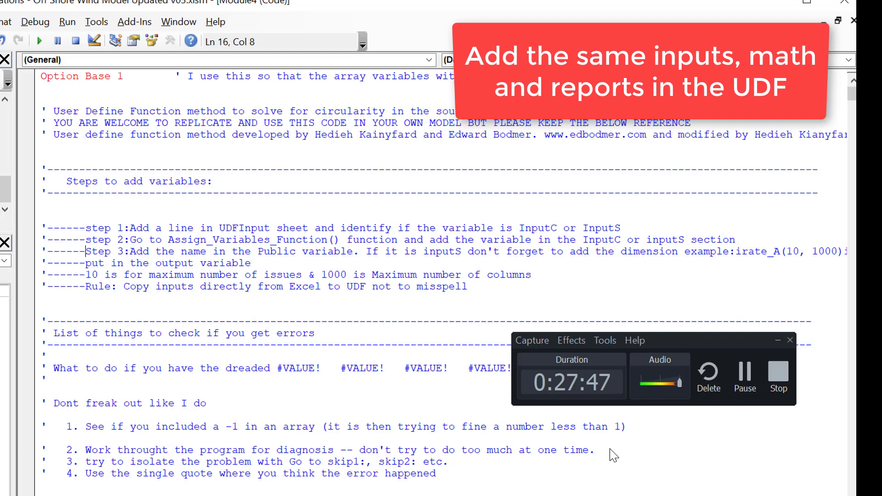
key(Down)
key(Down)
key(Down)
key(Down)
key(Down)
key(Down)
key(Down)
key(Up)
key(Up)
key(Up)
key(Up)
key(Up)
key(Down)
key(Down)
key(Down)
key(Down)
key(Down)
key(Down)
key(Down)
key(Down)
key(Down)
key(Down)
key(Down)
key(Down)
key(Down)
key(Down)
key(Down)
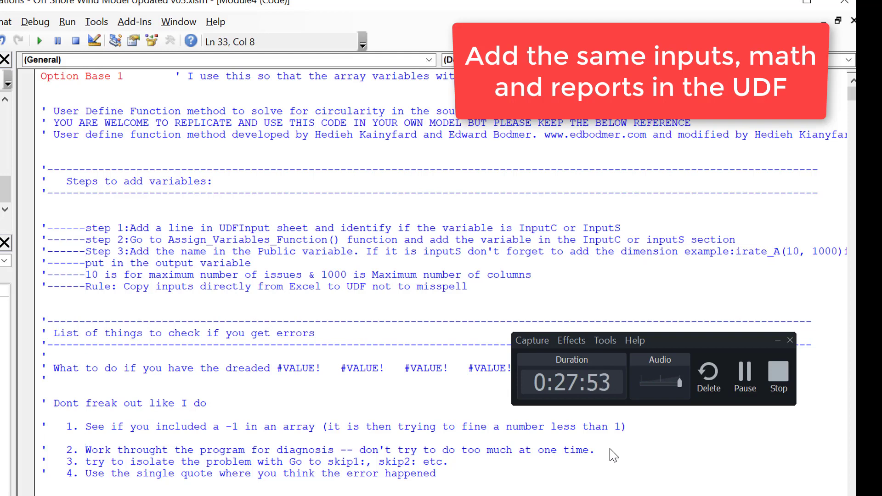
key(Up)
key(Up)
key(Up)
key(Up)
key(Up)
key(Up)
key(Up)
key(Up)
key(Up)
key(Up)
key(Up)
key(Up)
key(Up)
key(Up)
key(Up)
key(Left)
key(Left)
key(Left)
key(Left)
key(Left)
key(Left)
key(Left)
key(Return)
key(Return)
key(Down)
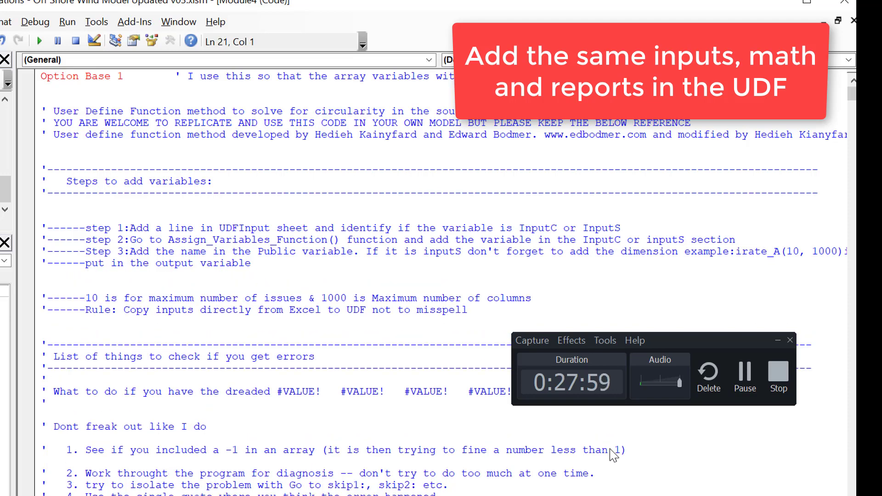
Step: Paste the three copied development fee variable names below the last Public line of the constant InputC declarations
key(Page_Down)
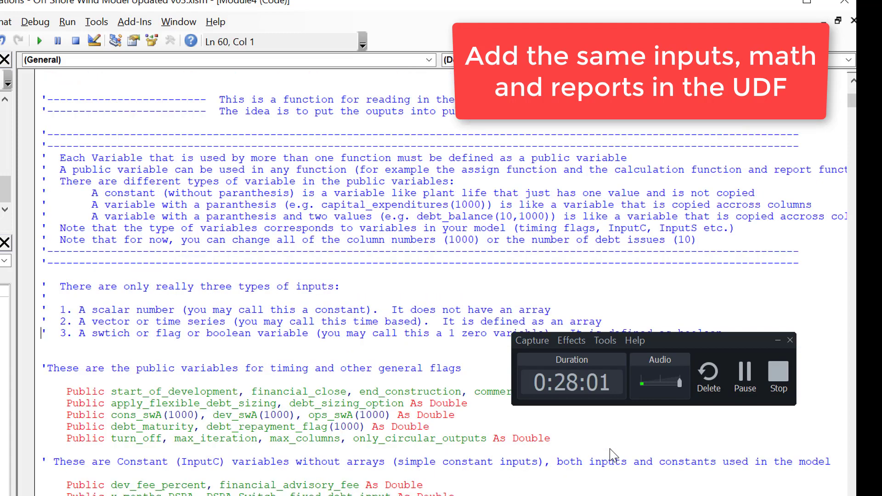
key(Down)
key(Down)
key(Down)
key(Down)
key(Down)
key(Down)
key(Down)
key(Down)
key(Down)
key(Down)
key(Down)
key(Down)
key(Down)
key(Down)
key(Down)
key(Down)
key(Down)
key(Down)
key(Down)
key(Down)
key(Down)
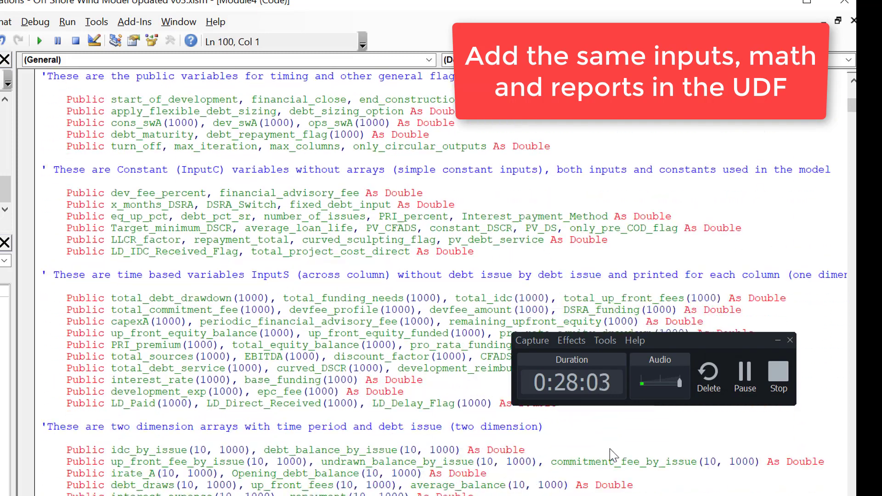
key(Up)
key(Up)
key(Up)
key(Up)
key(Up)
key(Up)
key(Up)
key(Up)
key(Up)
key(Up)
key(Up)
key(Up)
key(Up)
key(Up)
key(Up)
key(Up)
key(Up)
key(Up)
key(Up)
key(Up)
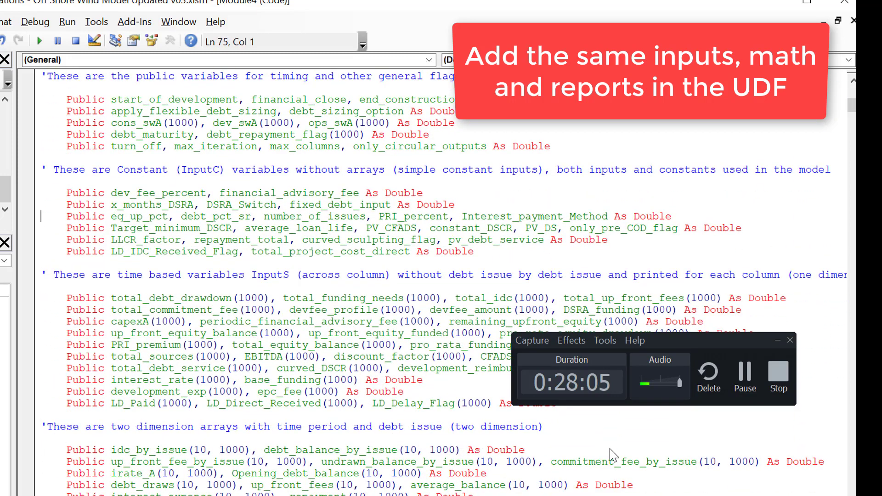
key(Down)
key(Down)
key(Down)
key(Down)
key(Down)
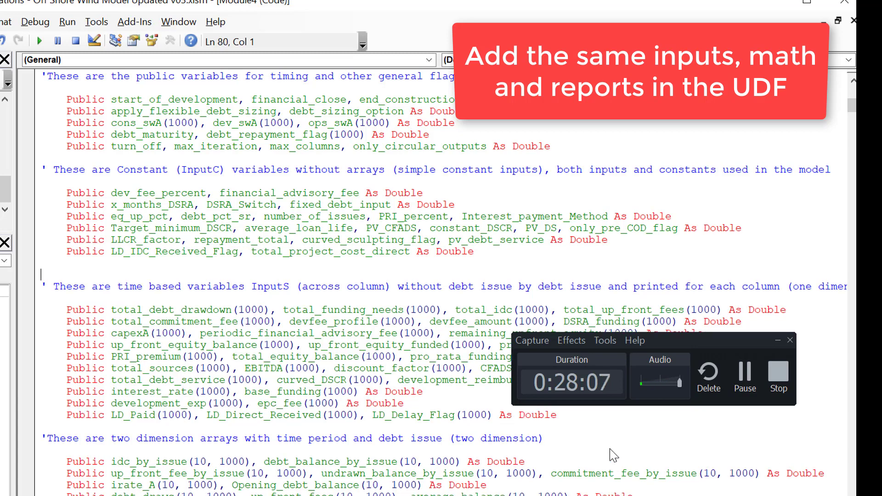
key(Up)
key(ctrl+v)
key(Up)
key(Up)
key(Up)
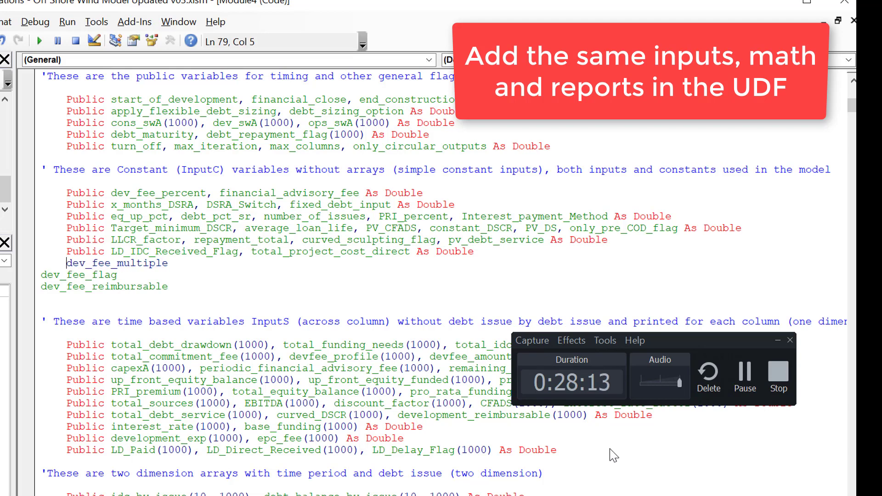
Step: Join the pasted names into one public line listing dev_fee_multiple, dev_fee_flag and dev_fee_reimbursable, separated by commas
text(public)
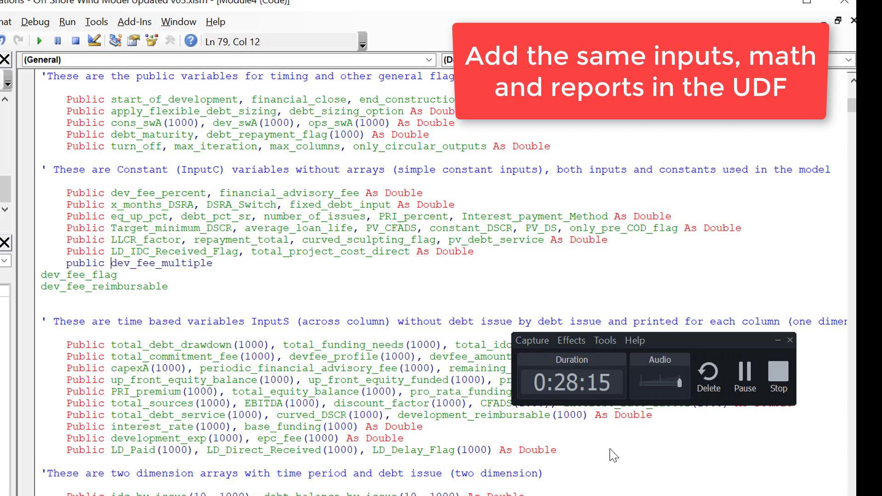
key(Right)
key(Right)
key(Right)
key(Right)
key(Right)
key(Right)
key(Right)
key(Right)
key(Right)
key(Right)
key(Right)
key(Right)
key(Right)
key(Right)
key(Right)
key(Right)
text(,)
key(Delete)
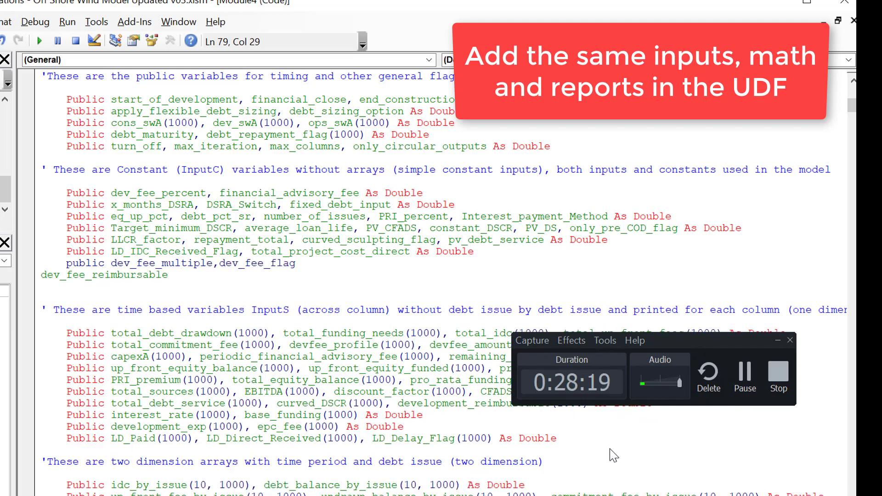
key(Right)
key(Right)
key(Right)
key(Right)
key(Right)
key(Right)
key(Right)
key(Right)
key(Right)
text(,)
key(Delete)
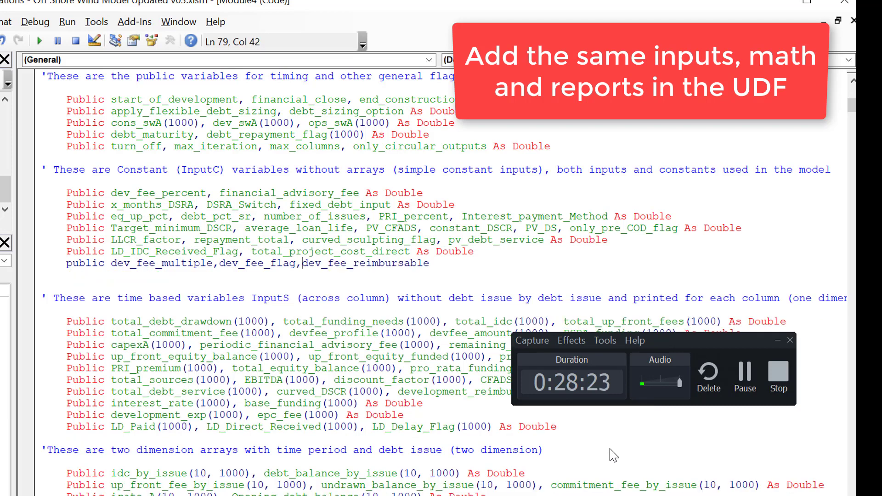
Step: Declare the three development fee variables on the new public line as Double
key(Right)
key(Right)
key(Right)
key(Right)
key(Right)
key(Right)
key(Right)
key(Right)
key(Right)
key(Right)
key(Right)
key(Right)
key(Right)
key(Right)
key(Right)
key(Right)
key(Right)
key(Right)
key(Right)
text(as)
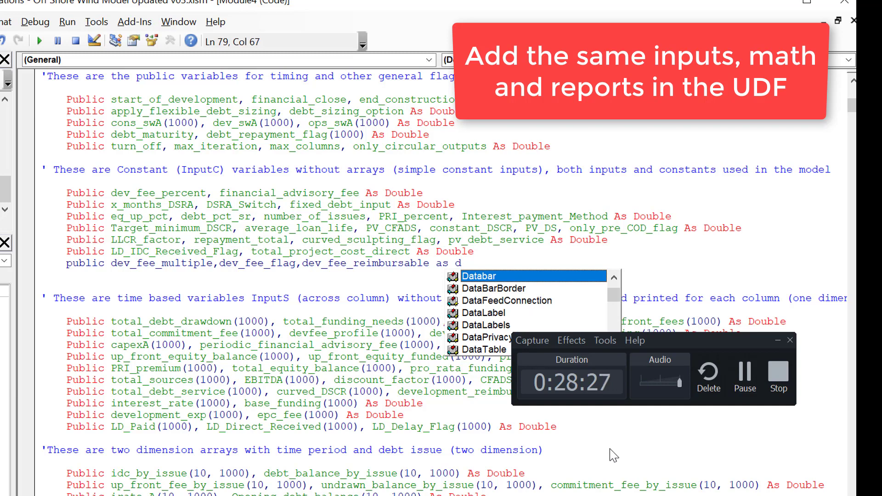
text(ou)
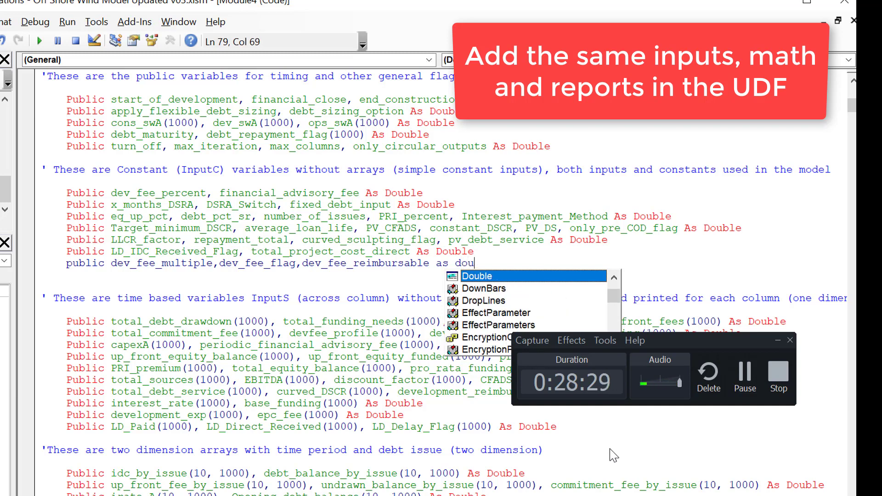
key(Tab)
key(Up)
key(Down)
key(Right)
key(Up)
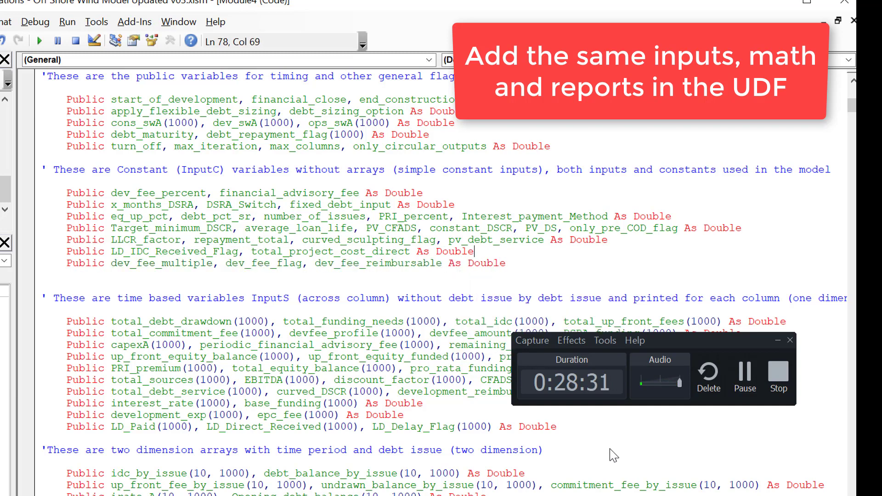
Step: Select the names dev_fee_multiple, dev_fee_flag and dev_fee_reimbursable in the new Public declaration
key(Right)
key(Down)
key(Up)
key(Up)
key(Right)
key(ctrl+Right)
key(ctrl+Right)
key(Left)
key(shift+Right)
key(shift+Right)
key(shift+Right)
key(shift+Right)
key(shift+Right)
key(shift+Right)
key(shift+Right)
key(shift+Right)
key(shift+Right)
key(shift+Right)
key(shift+Right)
key(shift+Right)
key(shift+Right)
key(shift+Right)
key(shift+Right)
key(shift+Right)
key(shift+Right)
key(shift+Right)
key(shift+Right)
key(shift+Right)
key(shift+Right)
key(shift+Right)
key(shift+Right)
key(shift+Right)
key(shift+Right)
key(shift+Right)
key(shift+Right)
key(shift+Right)
key(shift+Right)
key(shift+Right)
key(shift+Right)
key(shift+Right)
key(shift+Right)
key(shift+Right)
key(shift+Right)
key(shift+Right)
key(shift+Right)
key(shift+Right)
key(ctrl+c)
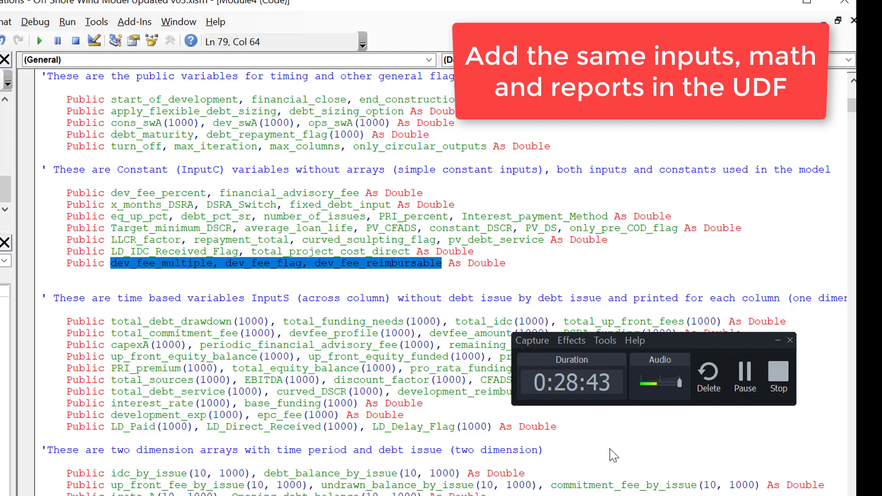
Step: Go through Module4 to the constant input assignment lines that include dev_fee_percent
key(Down)
key(Page_Down)
key(Page_Down)
key(Page_Down)
key(Page_Down)
key(Page_Down)
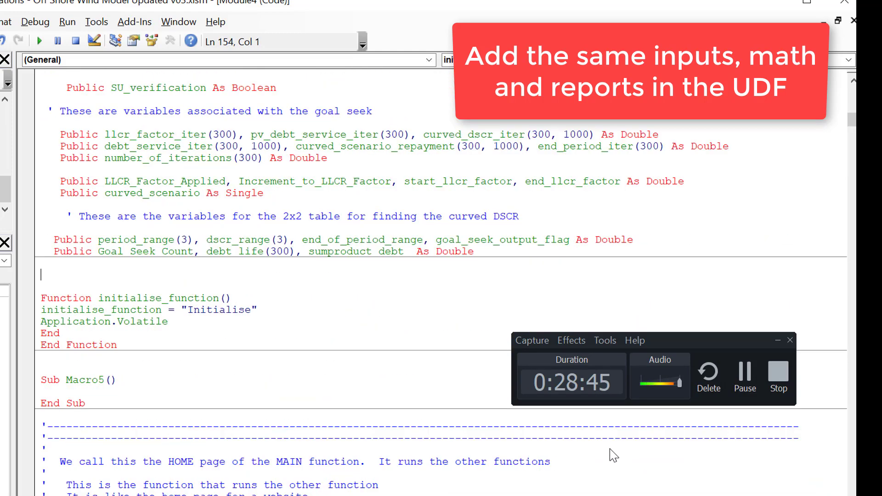
key(Page_Down)
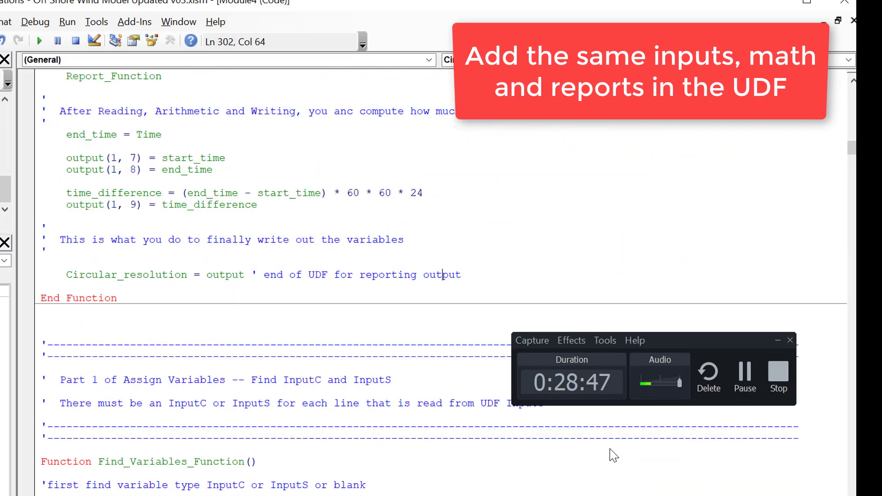
key(Page_Up)
key(Page_Up)
key(Page_Up)
key(Page_Up)
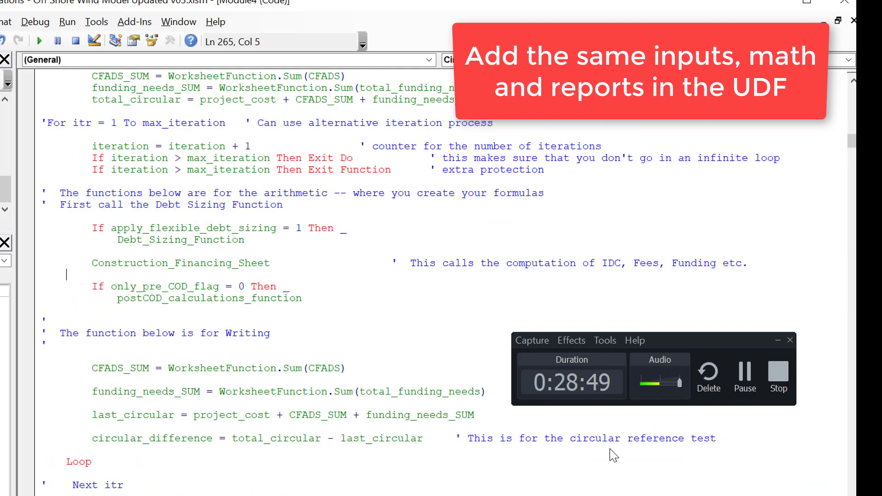
key(Page_Down)
key(Page_Down)
key(Page_Down)
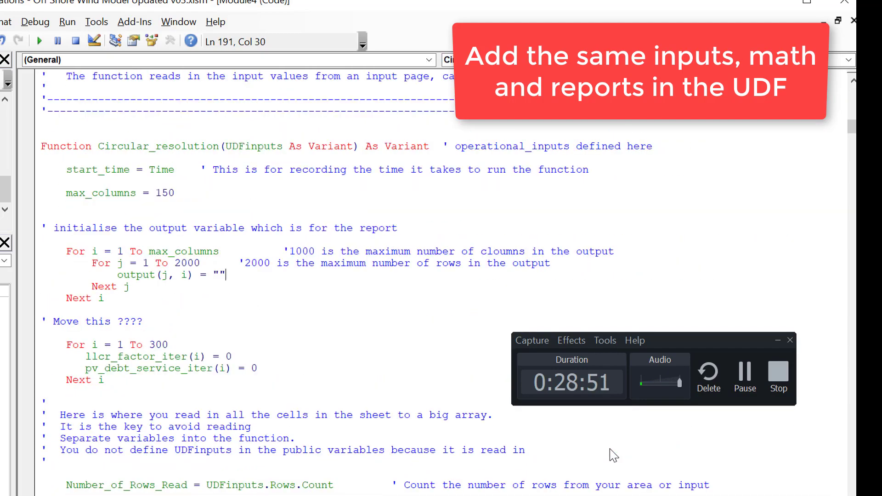
key(Page_Down)
key(Page_Down)
key(Page_Down)
key(Page_Down)
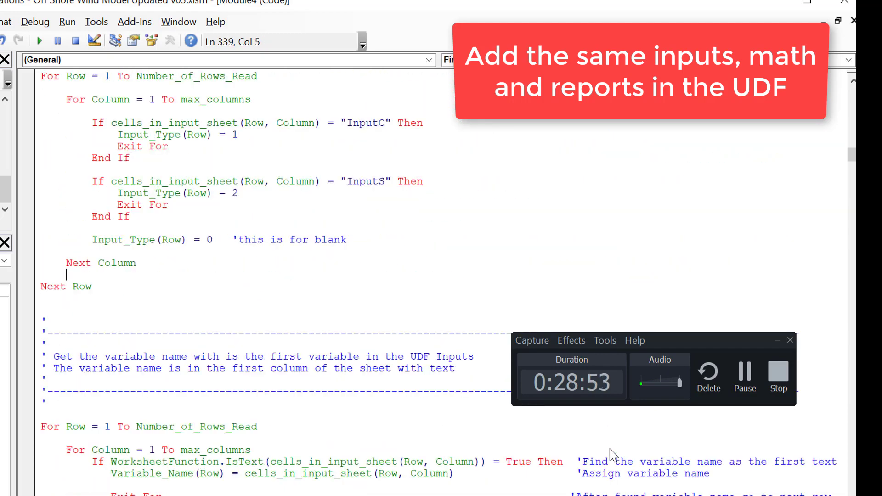
key(Page_Down)
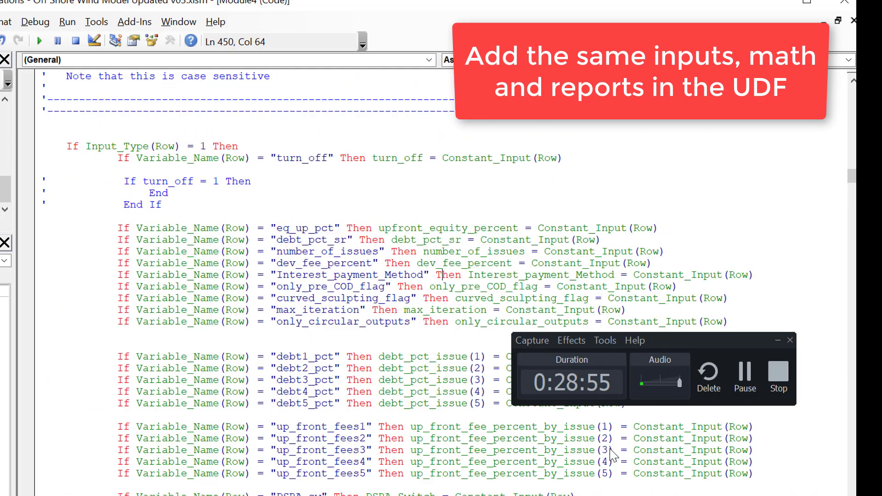
Step: Look over Assign_Variables_Function from its header comments down through the constant input assignment lines
key(Down)
key(Up)
key(Up)
key(Up)
key(Up)
key(Up)
key(Up)
key(Up)
key(Up)
key(Up)
key(Up)
key(Up)
key(Up)
key(Up)
key(Up)
key(Up)
key(Up)
key(Up)
key(Up)
key(Up)
key(Up)
key(Up)
key(Up)
key(Up)
key(Up)
key(Down)
key(Down)
key(Down)
key(Down)
key(Down)
key(Down)
key(Down)
key(Down)
key(Down)
key(Down)
key(Down)
key(Down)
key(Down)
key(Down)
key(Down)
key(Down)
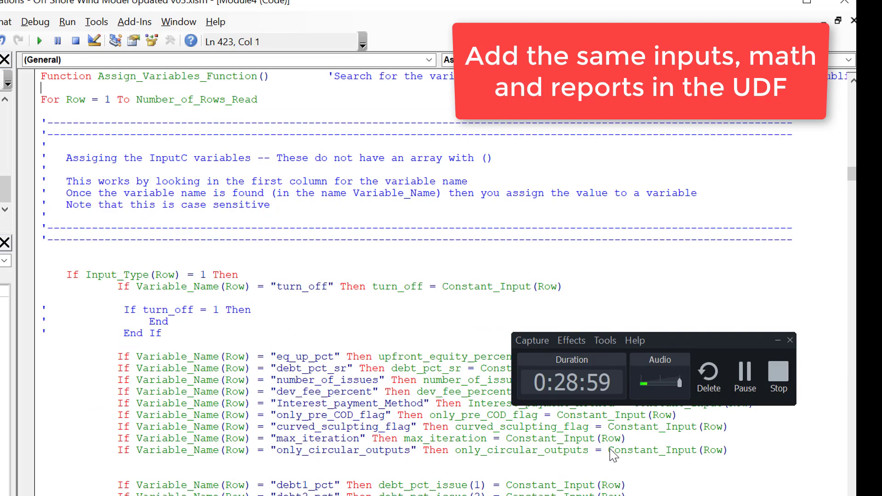
key(Down)
key(Down)
key(Down)
key(Down)
key(Down)
key(Down)
key(Down)
key(Down)
key(Down)
key(Down)
key(Down)
key(Down)
key(Down)
key(Down)
key(Down)
key(Down)
key(Down)
key(Down)
key(Down)
key(Down)
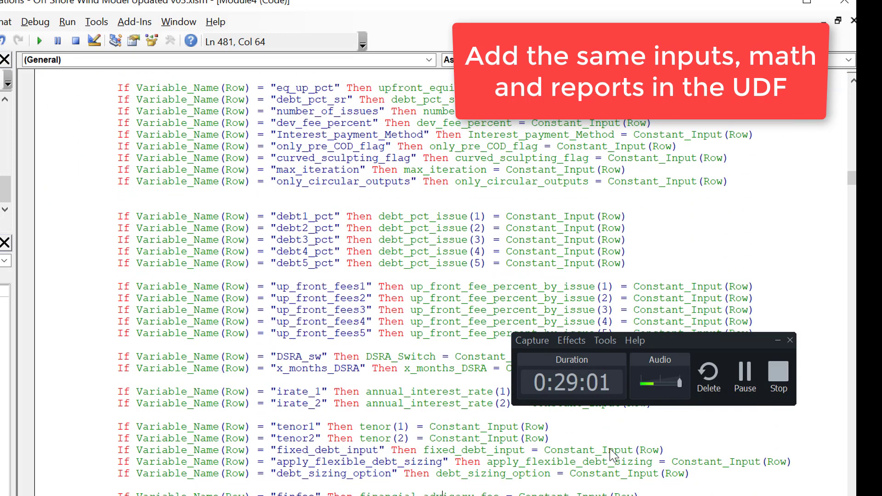
Step: Add blank lines below the only_circular_outputs assignment and paste the three development fee variable names there
key(Up)
key(Up)
key(Up)
key(Up)
key(Up)
key(Up)
key(Up)
key(Up)
key(Up)
key(Up)
key(Up)
key(Up)
key(Up)
key(Up)
key(Up)
key(Up)
key(Up)
key(Up)
key(Up)
key(Up)
key(Down)
key(Down)
key(Down)
key(Down)
key(Down)
key(Down)
key(Down)
key(Down)
key(Down)
key(Down)
key(Return)
key(Return)
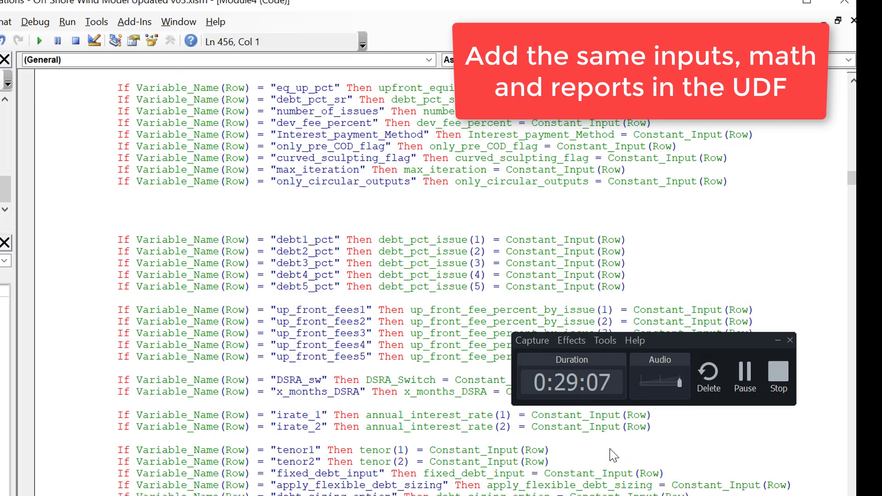
key(ctrl+v)
key(Home)
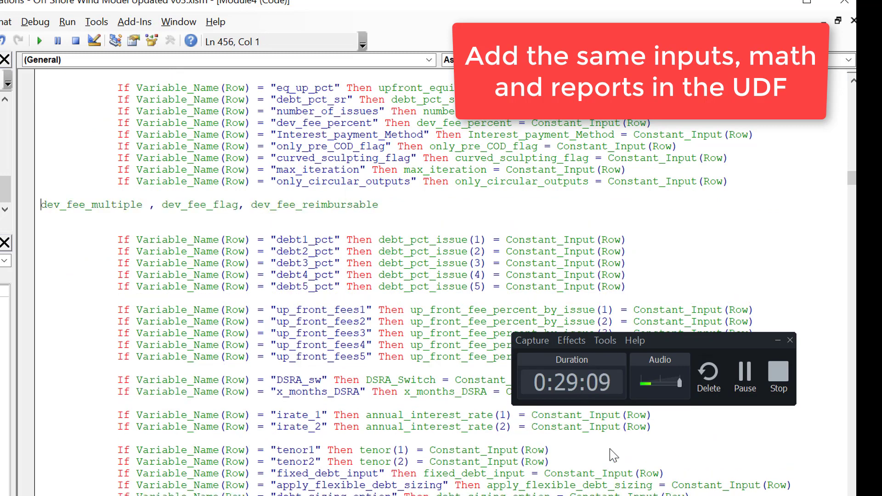
Step: Duplicate the only_circular_outputs assignment line just above the pasted list of development fee names
key(shift+Down)
key(Up)
key(Up)
key(shift+Down)
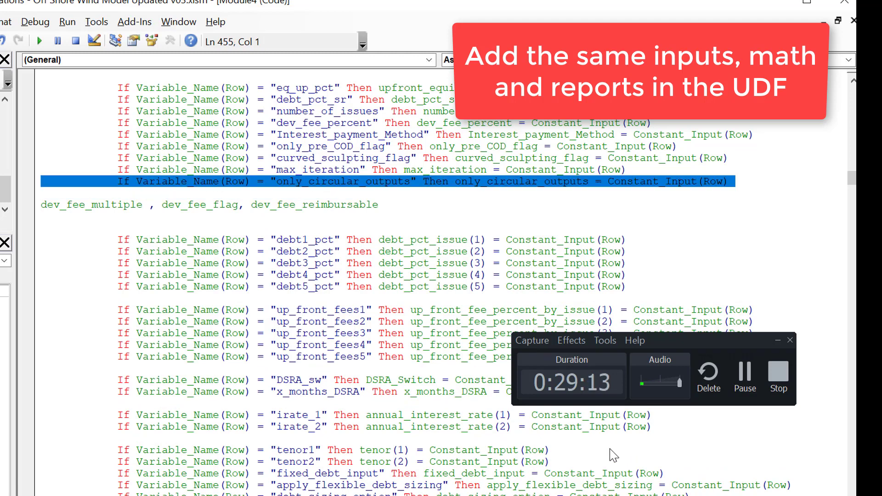
key(ctrl+c)
key(Return)
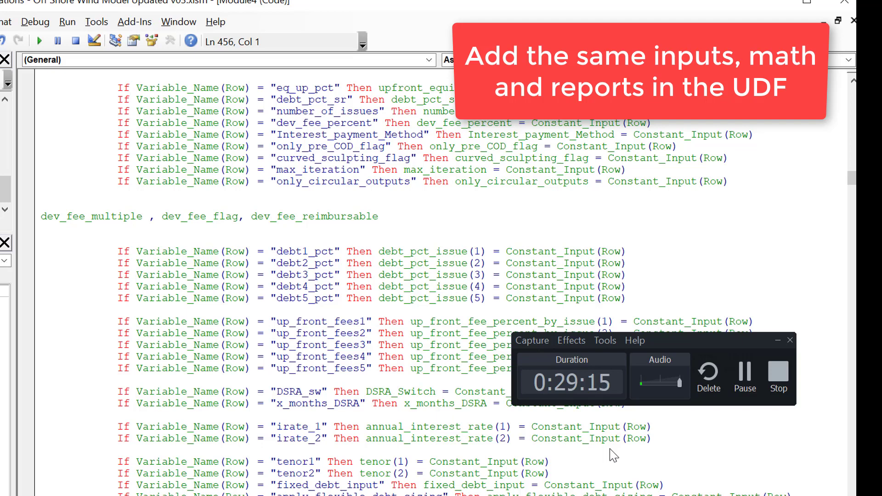
key(ctrl+v)
key(Up)
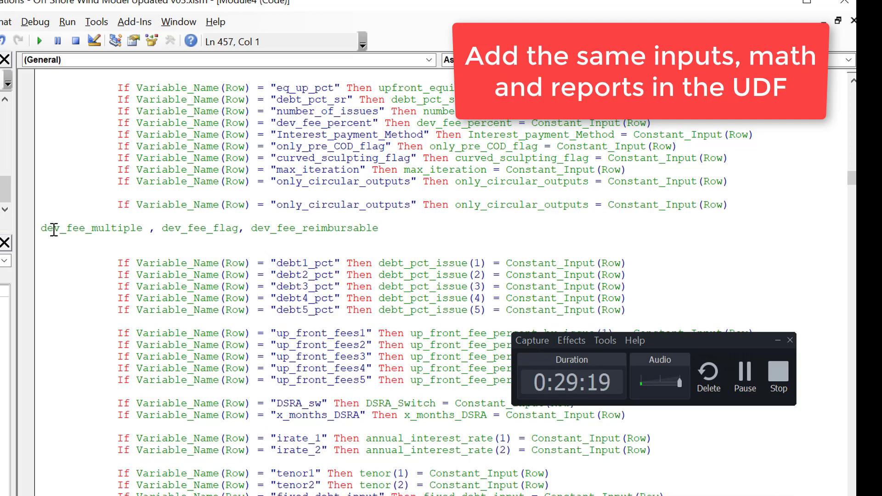
Step: Replace the quoted variable name in the duplicated line with dev_fee_multiple, copied from the pasted list
drag(41, 229, 48, 230)
key(shift+Right)
key(shift+Right)
key(shift+Right)
key(shift+Right)
key(shift+Right)
key(shift+Right)
key(shift+Right)
key(shift+Right)
key(shift+Right)
key(shift+Right)
key(shift+Right)
key(shift+Right)
key(shift+Right)
key(shift+Right)
key(shift+Right)
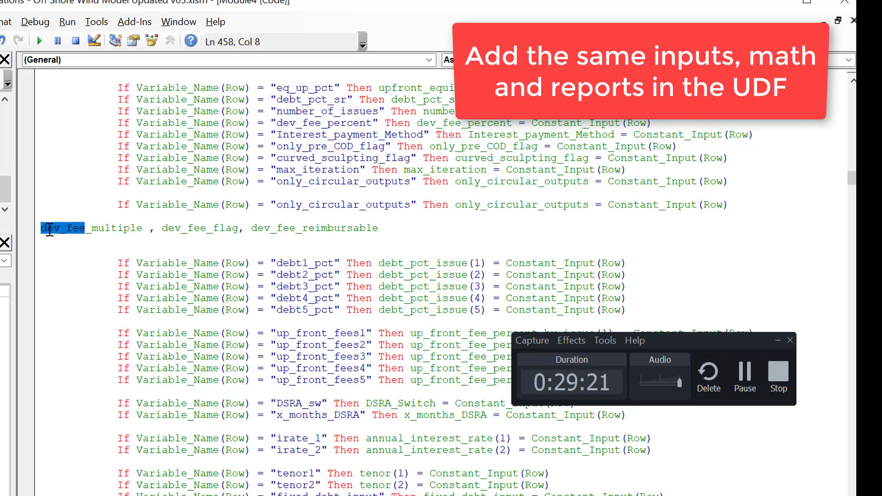
key(Up)
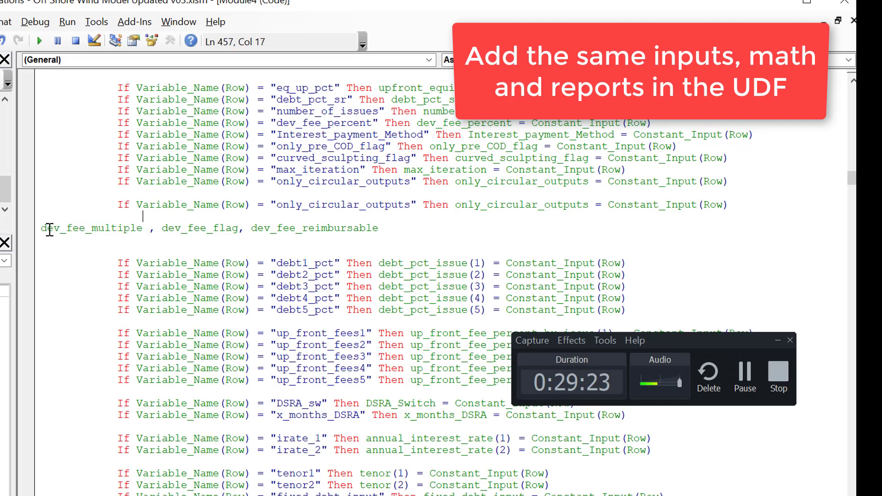
click(409, 207)
key(BackSpace)
key(BackSpace)
key(BackSpace)
key(BackSpace)
key(BackSpace)
key(BackSpace)
key(BackSpace)
key(BackSpace)
key(BackSpace)
key(BackSpace)
key(BackSpace)
key(BackSpace)
key(BackSpace)
key(BackSpace)
key(BackSpace)
key(BackSpace)
key(BackSpace)
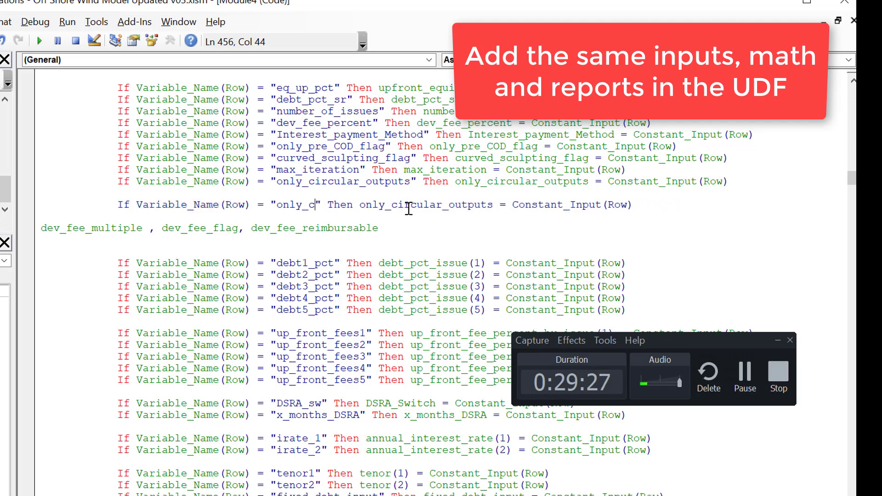
key(BackSpace)
key(BackSpace)
key(BackSpace)
key(BackSpace)
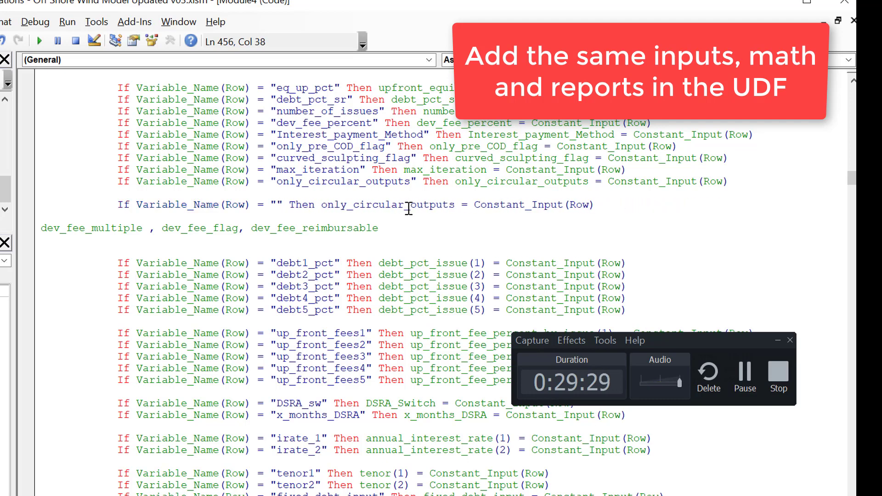
key(ctrl+v)
Step: Delete the variable name only_circular_outputs between Then and the equals sign in the dev_fee_multiple line
key(Right)
key(Right)
key(Right)
key(Right)
key(Right)
key(Right)
key(Right)
key(Right)
key(Right)
key(Right)
key(Right)
key(Right)
key(Right)
key(Right)
key(Right)
key(Right)
key(Right)
key(Right)
key(Right)
key(Right)
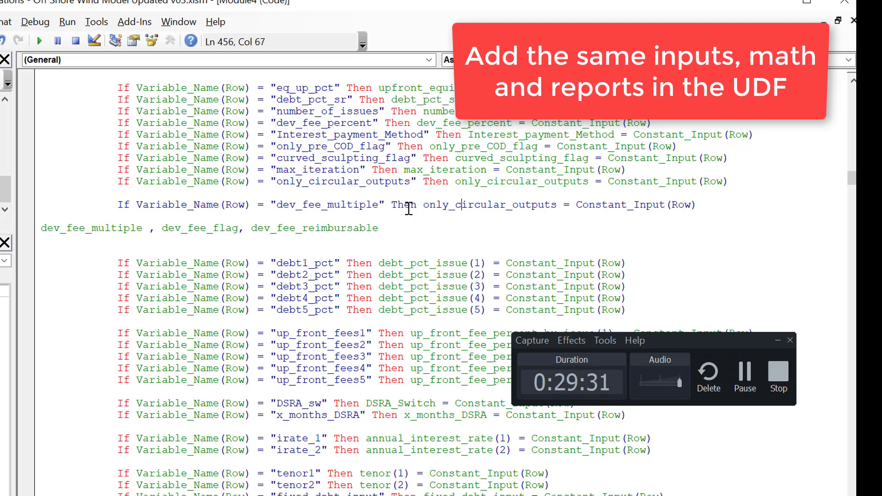
key(BackSpace)
key(BackSpace)
key(BackSpace)
key(BackSpace)
key(BackSpace)
key(BackSpace)
key(BackSpace)
key(BackSpace)
key(BackSpace)
key(BackSpace)
key(BackSpace)
key(BackSpace)
key(BackSpace)
key(BackSpace)
key(BackSpace)
key(BackSpace)
key(BackSpace)
key(BackSpace)
key(BackSpace)
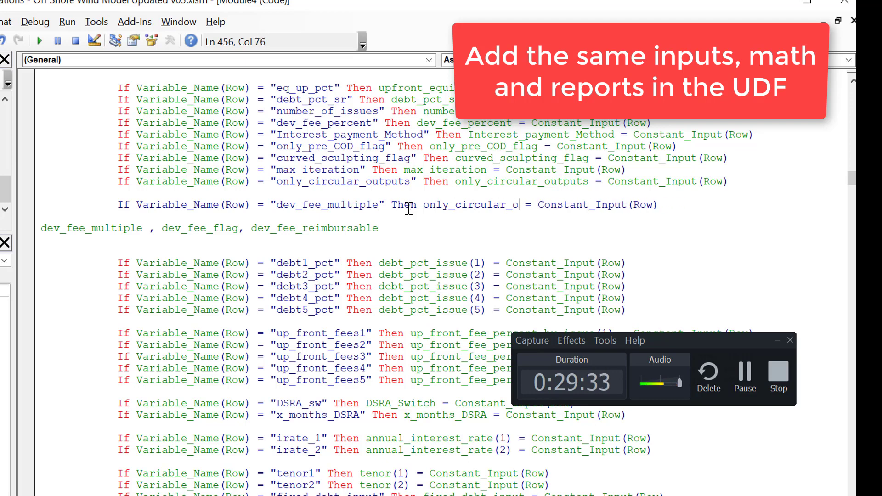
key(BackSpace)
key(BackSpace)
key(BackSpace)
key(BackSpace)
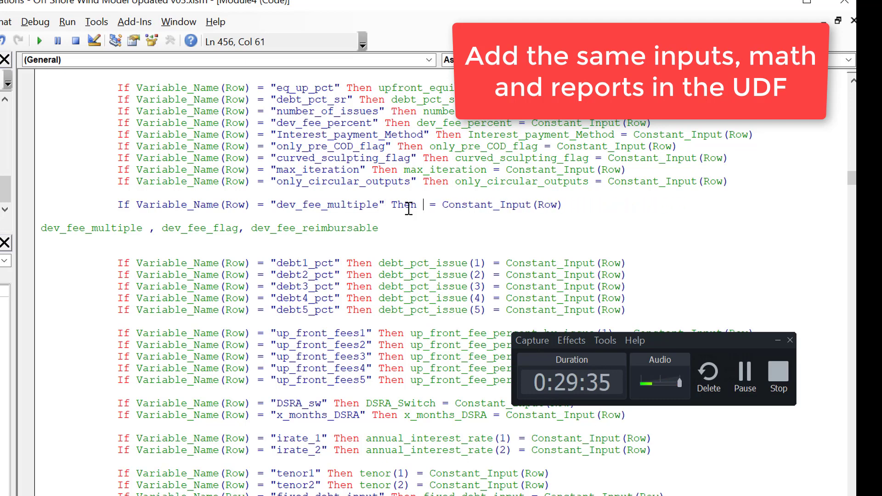
key(ctrl+v)
key(Down)
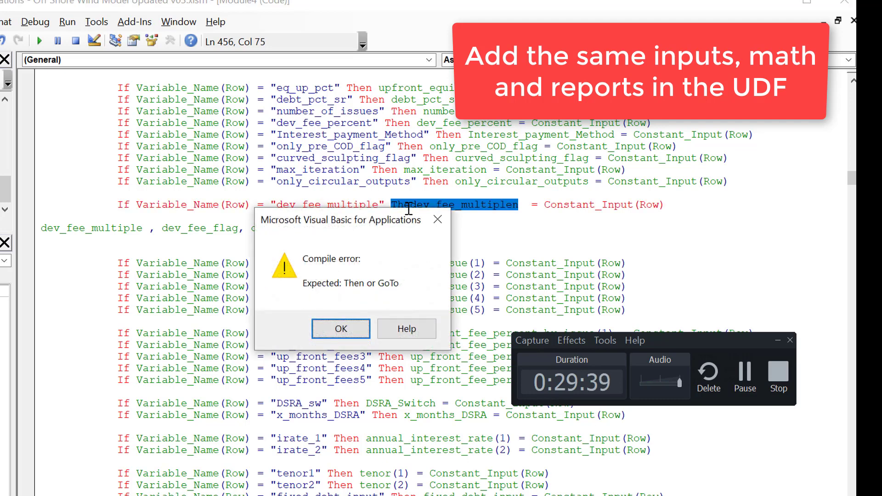
key(Return)
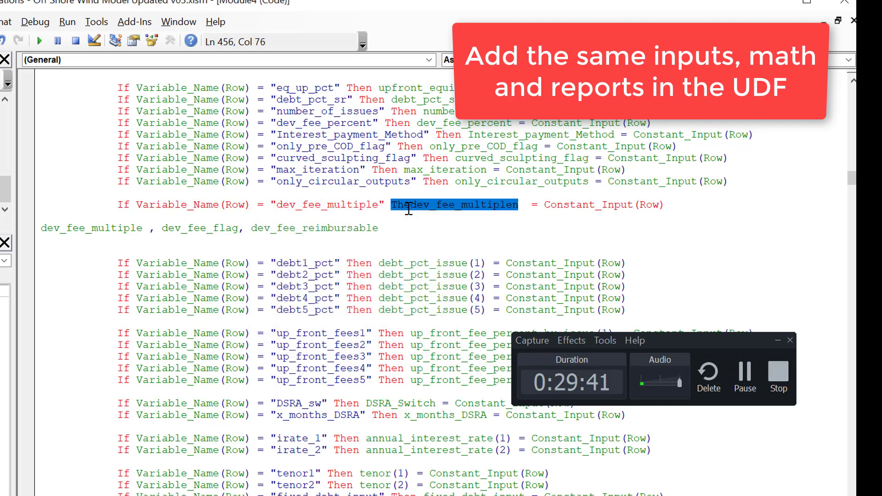
key(ctrl+z)
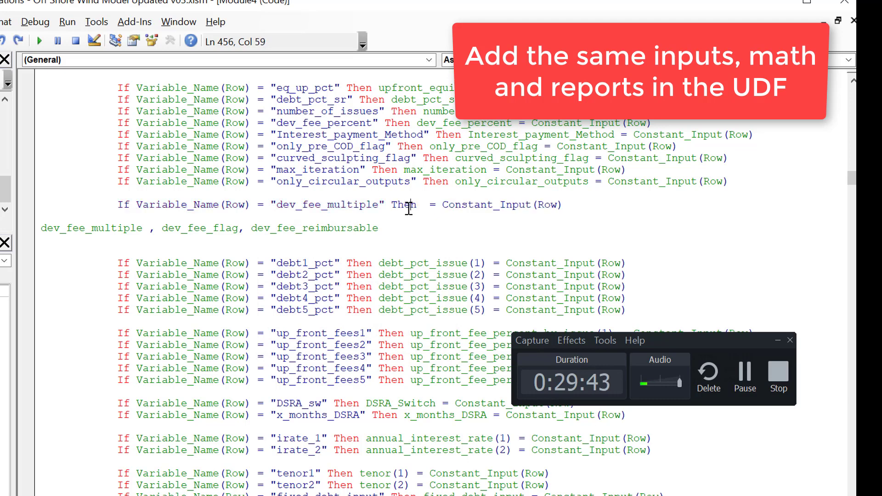
Step: Insert dev_fee_multiple after Then as the variable assigned from Constant_Input(Row)
key(Right)
key(Right)
key(ctrl+v)
key(Down)
key(Up)
key(Up)
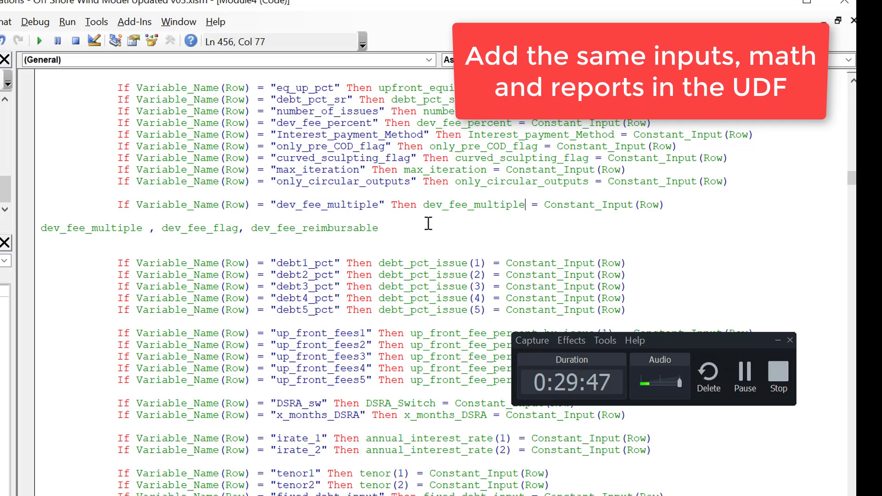
Step: Duplicate the completed dev_fee_multiple assignment line directly below itself
key(Home)
key(Down)
key(shift+Down)
key(ctrl+c)
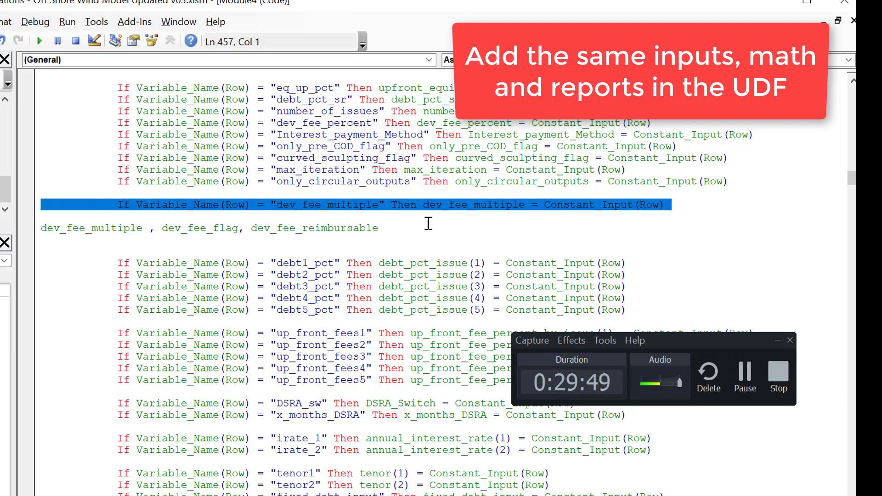
key(ctrl+v)
key(ctrl+v)
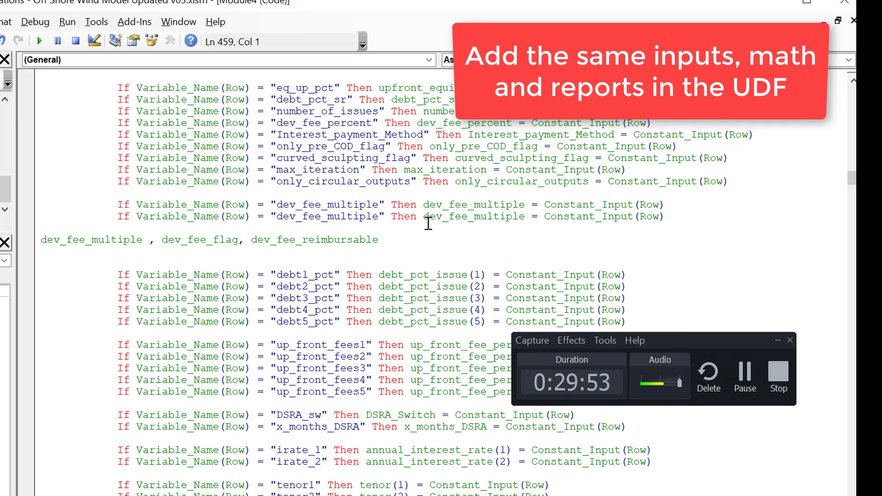
Step: Copy only the name dev_fee_flag from the list of names below the assignments
key(Right)
key(Right)
key(Right)
key(Right)
key(Right)
key(Right)
key(Right)
key(Right)
key(Right)
key(Right)
key(Right)
key(Right)
key(Right)
key(shift+Right)
key(shift+Right)
key(shift+Right)
key(shift+Right)
key(shift+Right)
key(shift+Right)
key(shift+Right)
key(shift+Right)
key(shift+Right)
key(shift+Right)
key(shift+Right)
key(shift+Right)
key(shift+Right)
key(shift+Right)
key(shift+Right)
key(shift+Right)
key(shift+Left)
key(shift+Left)
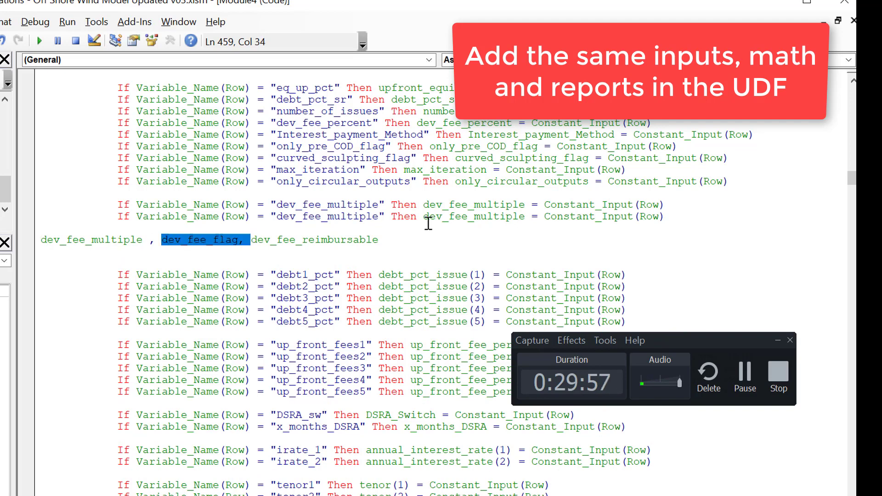
key(shift+Left)
key(shift+Left)
Step: Replace the quoted name in the second dev_fee_multiple line with dev_fee_flag
key(Up)
key(Up)
key(Right)
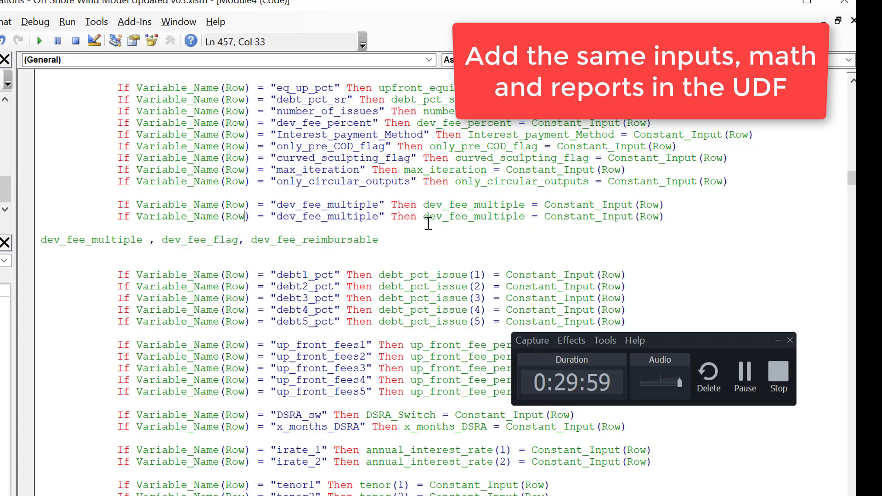
key(Right)
key(Right)
key(Right)
key(shift+Right)
key(shift+Right)
key(shift+Right)
key(shift+Right)
key(shift+Right)
key(shift+Right)
key(shift+Right)
key(shift+Right)
key(shift+Right)
key(shift+Right)
key(shift+Right)
key(shift+Right)
key(shift+Right)
key(shift+Right)
key(shift+Right)
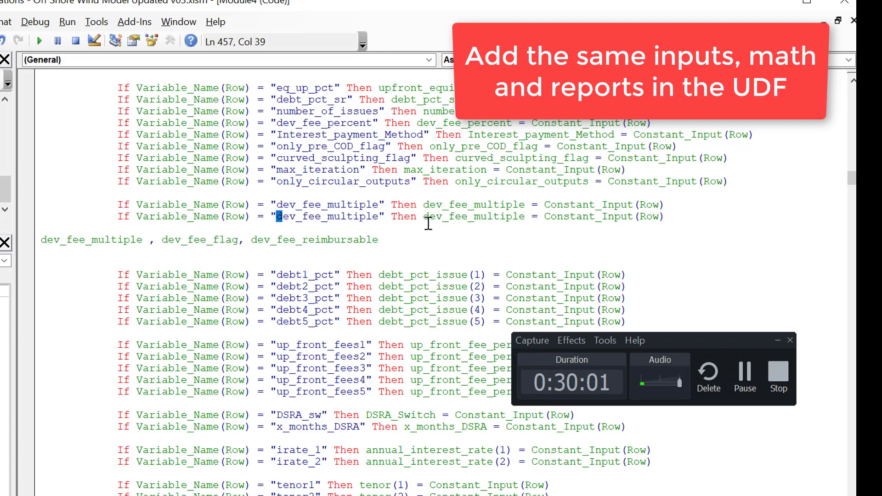
key(shift+Right)
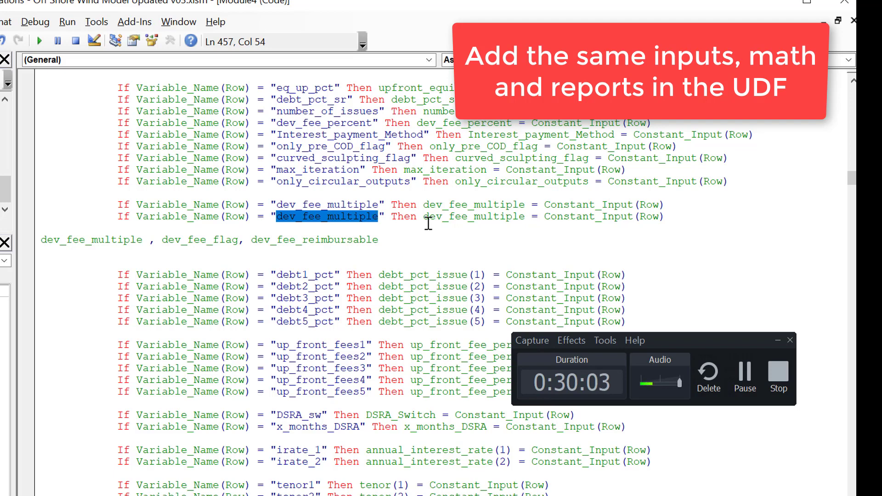
key(ctrl+v)
Step: Replace the assigned variable after Then in the dev_fee_flag line with dev_fee_flag
key(Right)
key(Right)
key(Right)
key(Right)
key(Right)
key(Right)
key(Right)
key(Right)
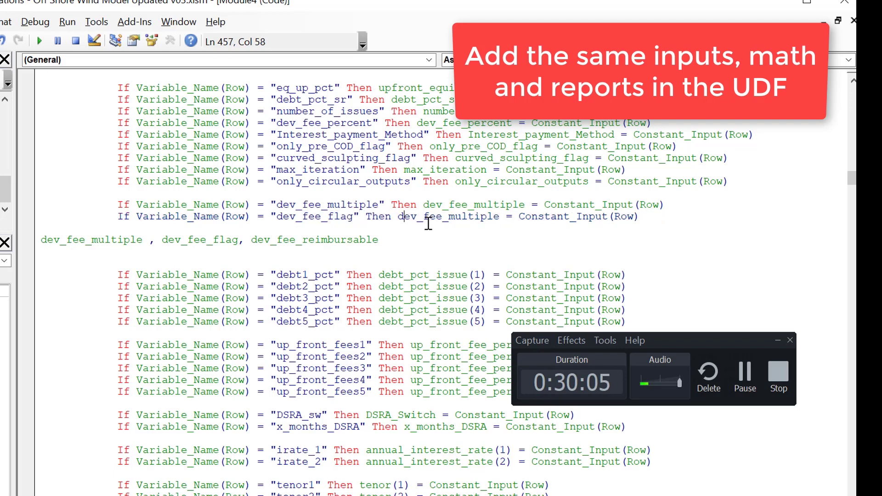
key(Left)
key(shift+Right)
key(shift+Right)
key(shift+Right)
key(shift+Right)
key(shift+Right)
key(shift+Right)
key(shift+Right)
key(shift+Right)
key(shift+Right)
key(shift+Right)
key(shift+Right)
key(shift+Right)
key(shift+Right)
key(shift+Right)
key(shift+Right)
key(shift+Right)
key(ctrl+v)
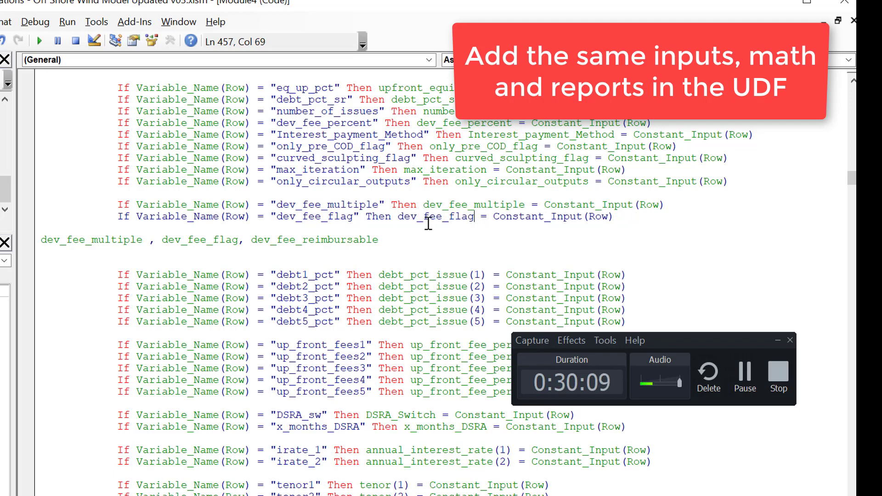
Step: Duplicate the dev_fee_flag assignment line directly below itself
key(Up)
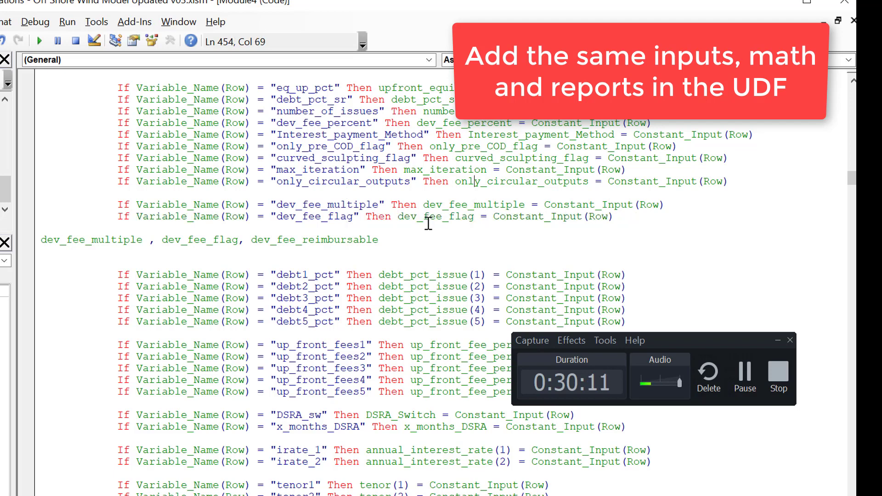
key(Up)
key(Down)
key(Down)
click(85, 213)
key(Home)
key(Left)
key(Up)
key(Down)
key(shift+Down)
key(Right)
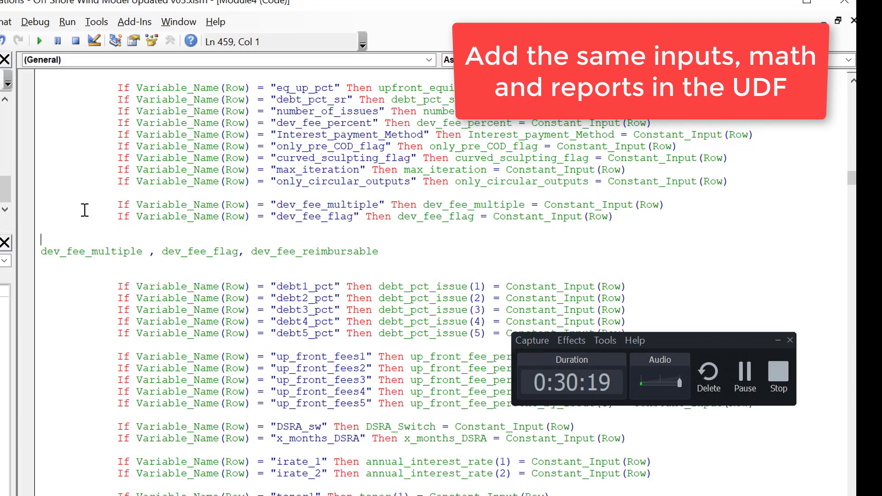
key(ctrl+v)
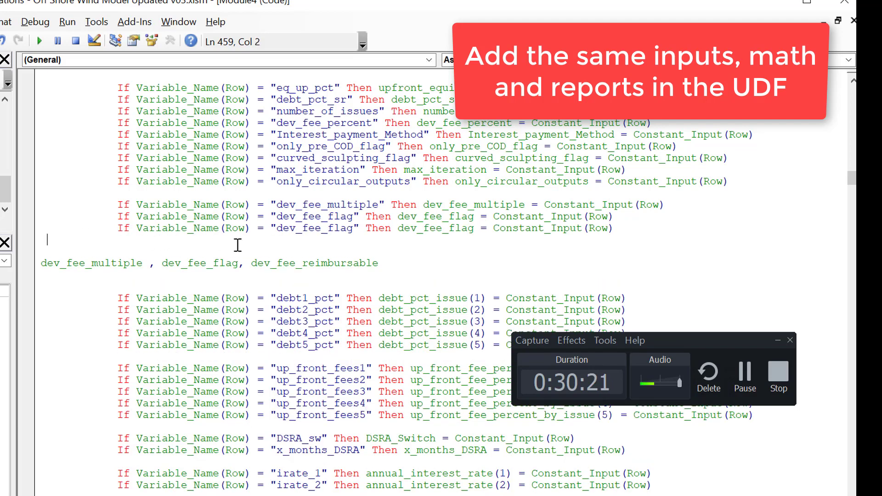
Step: Copy the name dev_fee_reimbursable from the list of names below the assignments
click(251, 262)
key(shift+Right)
key(shift+Right)
key(shift+Right)
key(shift+Right)
key(shift+Right)
key(shift+Right)
key(shift+Right)
key(shift+Right)
key(shift+Right)
key(shift+Right)
key(shift+Right)
key(shift+Right)
key(shift+Right)
key(shift+Right)
key(shift+Right)
key(shift+Right)
key(shift+Right)
key(shift+Right)
key(shift+Right)
key(shift+Right)
key(shift+Left)
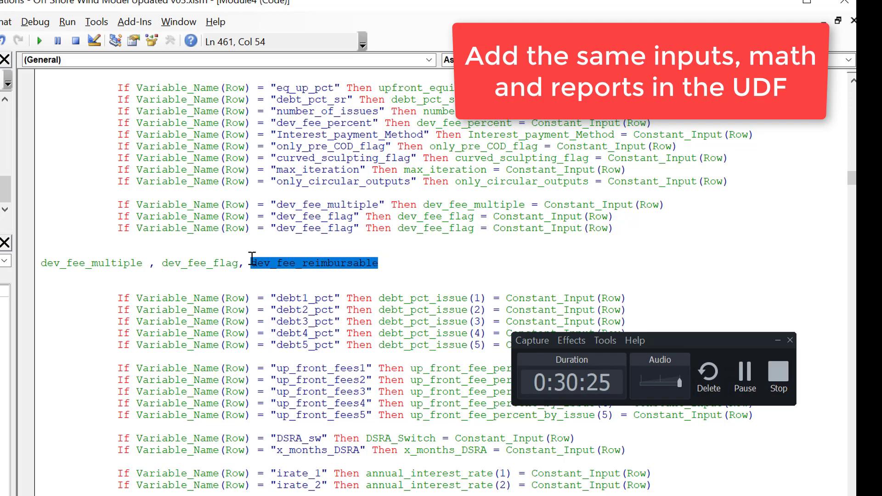
Step: Replace the quoted name in the second dev_fee_flag line with dev_fee_reimbursable
key(Up)
key(Up)
key(Up)
key(Left)
key(Left)
key(Left)
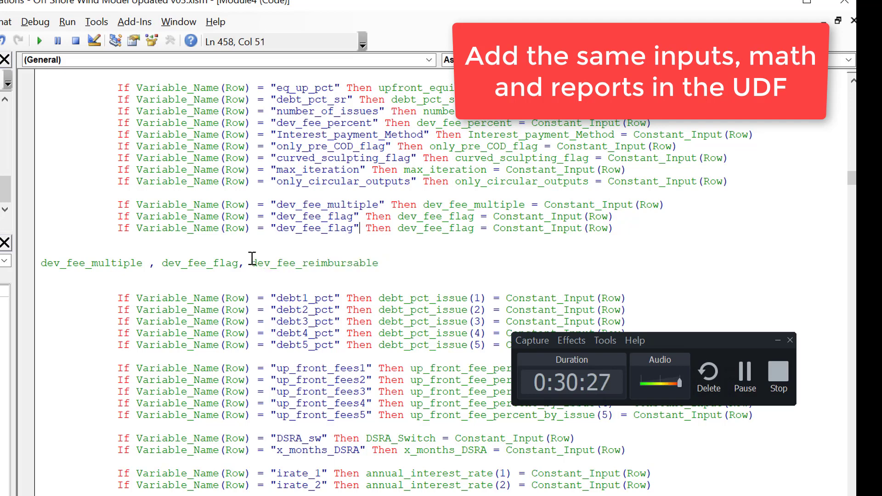
key(BackSpace)
key(BackSpace)
key(BackSpace)
key(BackSpace)
key(BackSpace)
key(BackSpace)
key(BackSpace)
key(BackSpace)
text(fee_reimbursable)
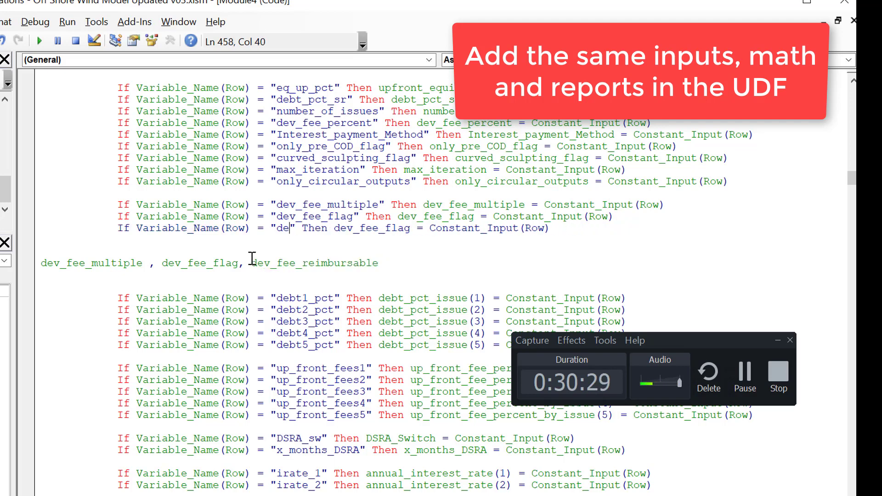
Step: Replace the assigned variable after Then in the dev_fee_reimbursable line with dev_fee_reimbursable
key(Right)
key(Right)
key(Right)
key(Right)
key(Right)
key(Right)
key(Right)
key(Right)
key(Right)
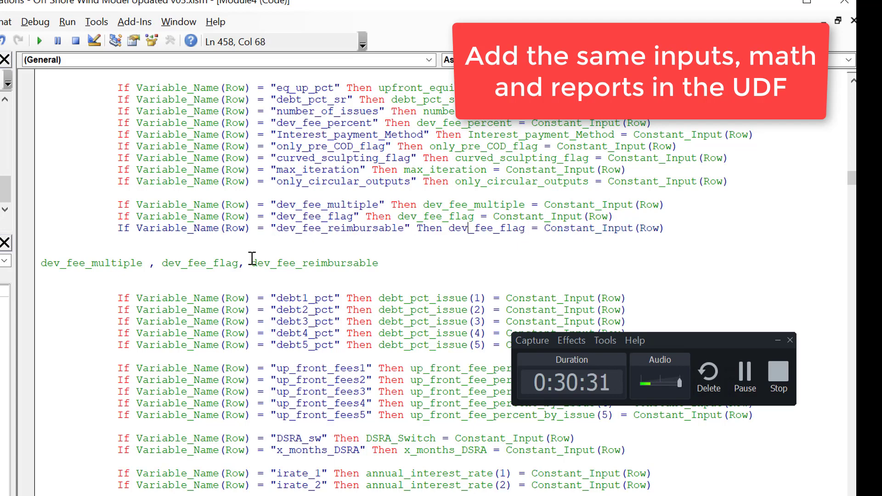
key(Right)
key(Right)
key(Right)
key(Right)
key(Right)
key(Right)
key(BackSpace)
key(BackSpace)
key(BackSpace)
key(BackSpace)
key(BackSpace)
key(BackSpace)
key(BackSpace)
key(BackSpace)
key(BackSpace)
key(BackSpace)
key(BackSpace)
key(BackSpace)
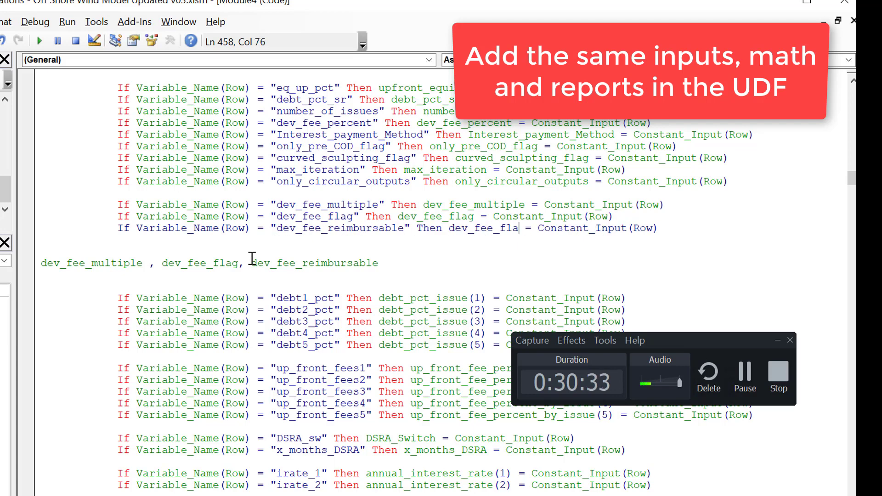
key(ctrl+v)
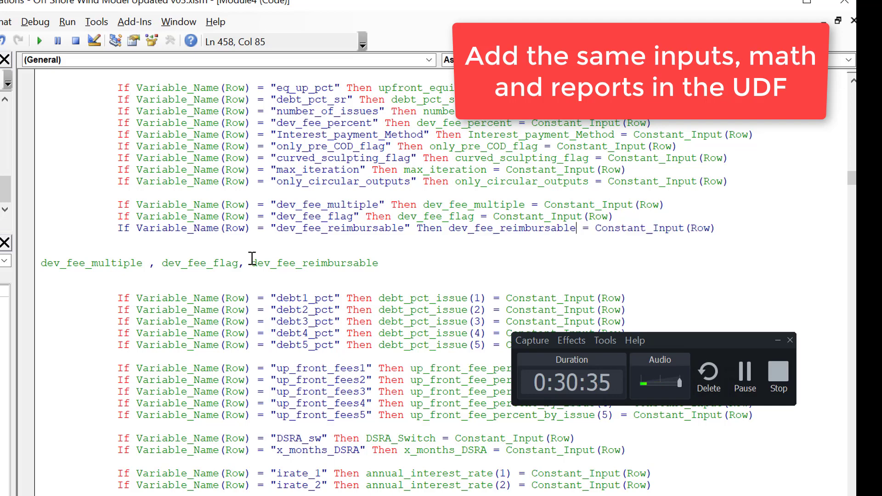
Step: Cut the three assignment lines for dev_fee_multiple, dev_fee_flag and dev_fee_reimbursable below the only_circular_outputs line
key(Up)
key(Up)
key(Up)
key(Up)
key(Down)
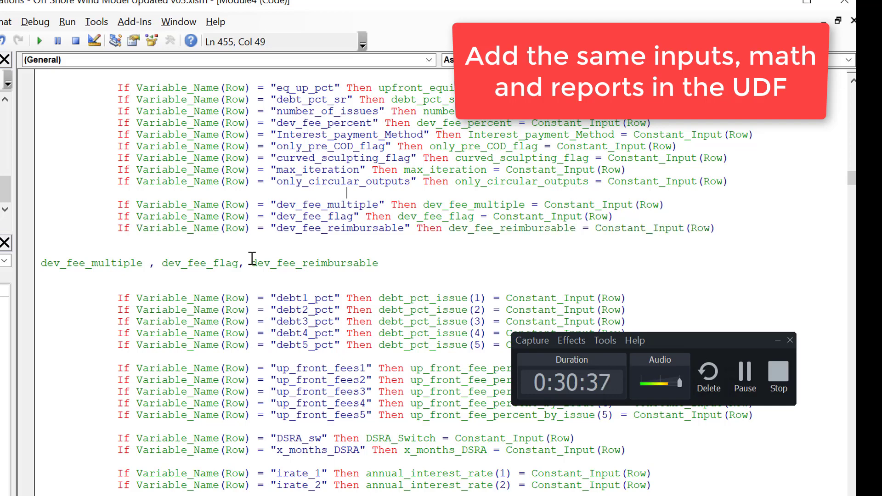
key(Up)
key(Down)
key(Up)
key(Down)
key(Down)
key(Home)
key(Left)
key(Left)
key(Down)
key(Home)
key(Down)
key(Home)
key(shift+Down)
key(shift+Down)
key(shift+Down)
key(ctrl+x)
Step: Set off the dev_fee_percent assignment with blank lines and paste the three cut assignment lines directly below it
key(Up)
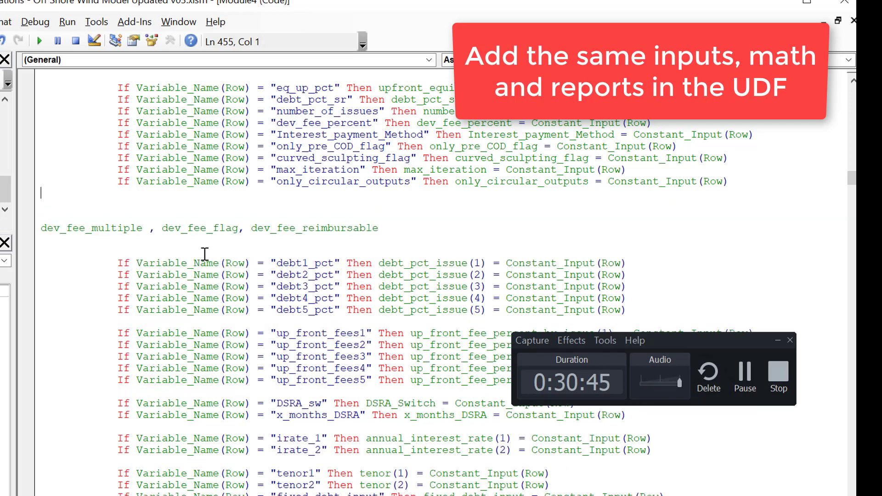
key(Up)
key(Up)
key(Return)
key(Down)
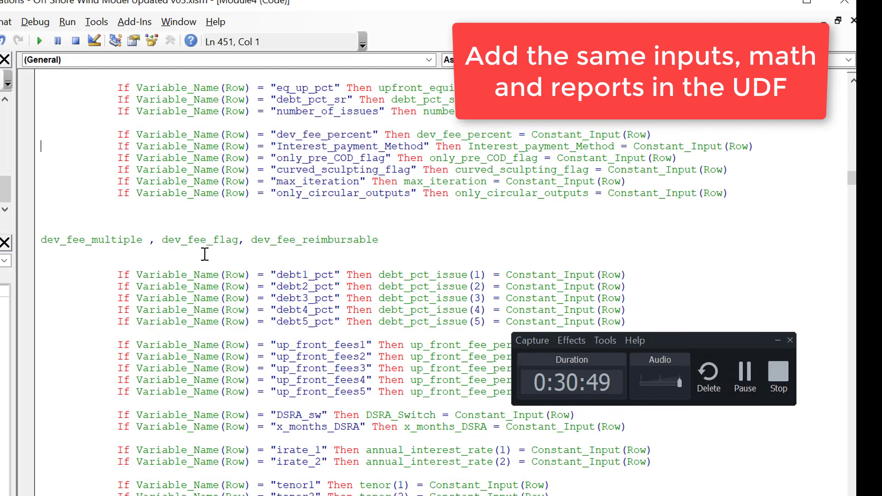
key(Return)
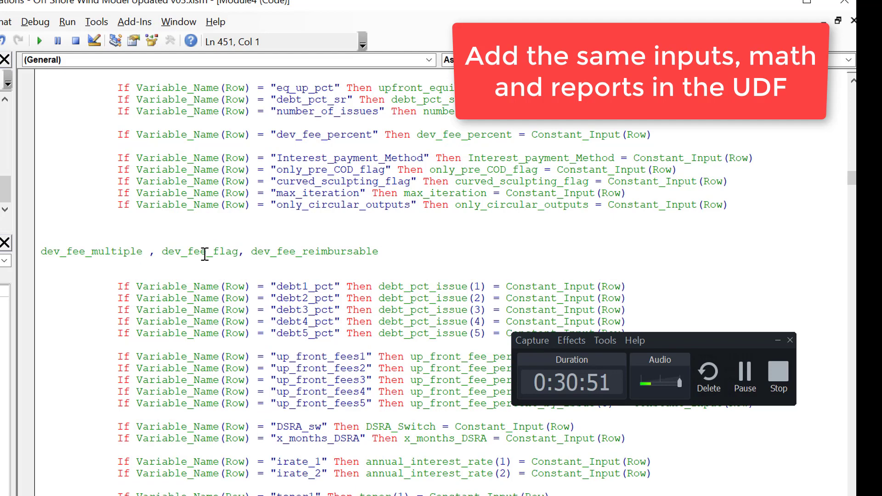
key(ctrl+v)
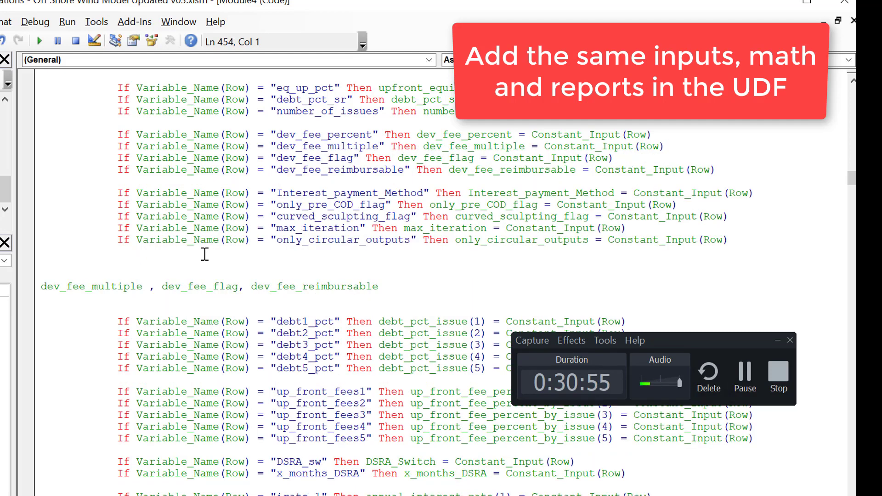
Step: Cut the leftover list of the three dev_fee names above the debt1_pct assignments
key(Down)
key(Down)
key(Down)
key(shift+Down)
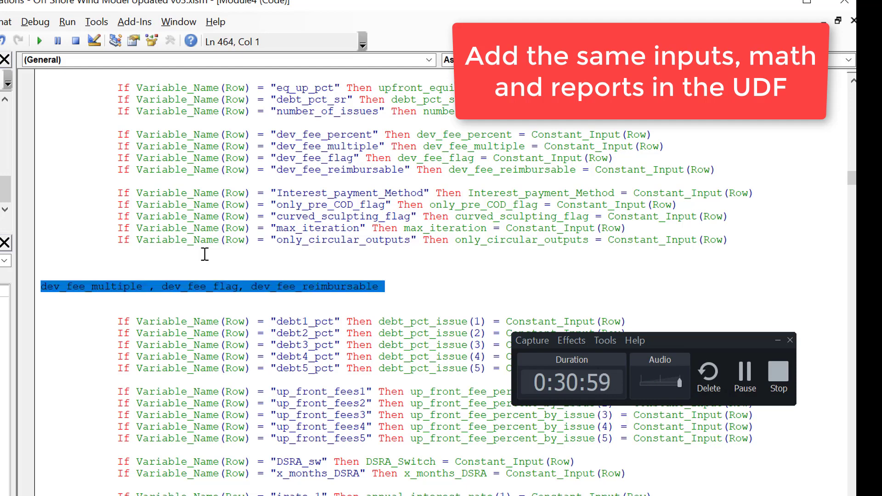
key(Delete)
Step: Remove the surplus blank lines between the only_circular_outputs and debt1_pct assignments, leaving one
key(BackSpace)
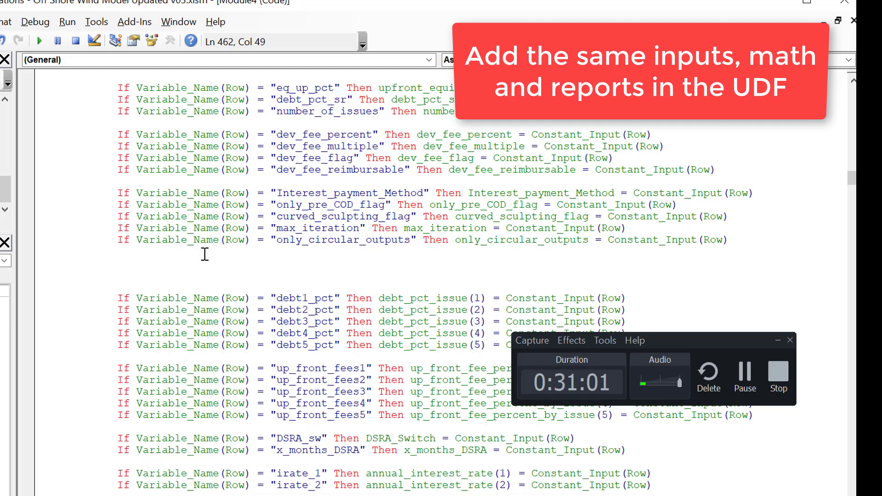
key(BackSpace)
key(BackSpace)
key(BackSpace)
key(BackSpace)
key(BackSpace)
key(BackSpace)
key(BackSpace)
key(BackSpace)
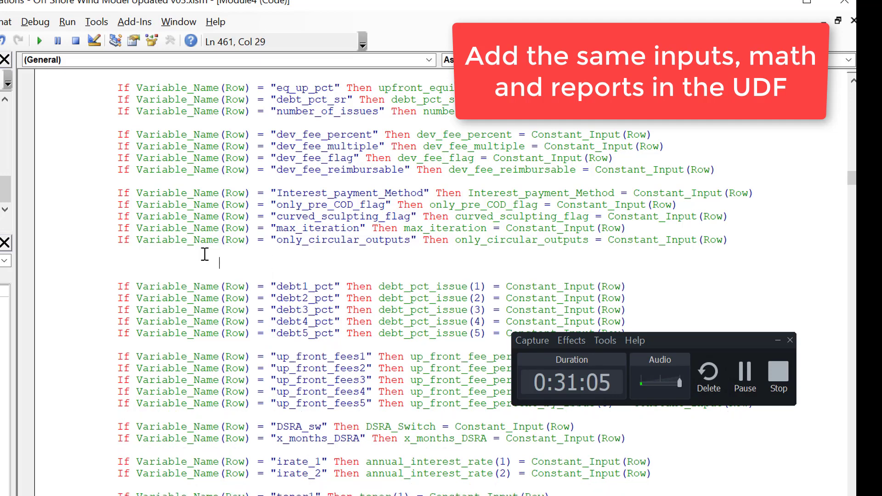
key(BackSpace)
key(BackSpace)
key(BackSpace)
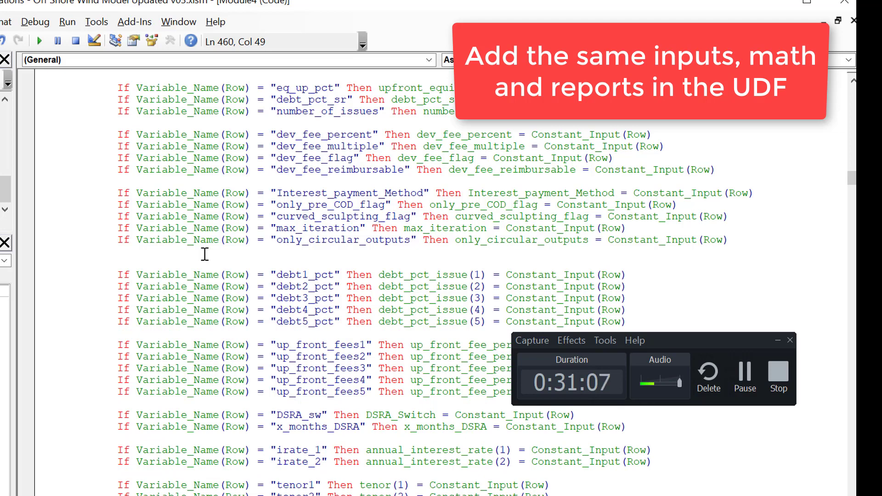
key(Down)
key(BackSpace)
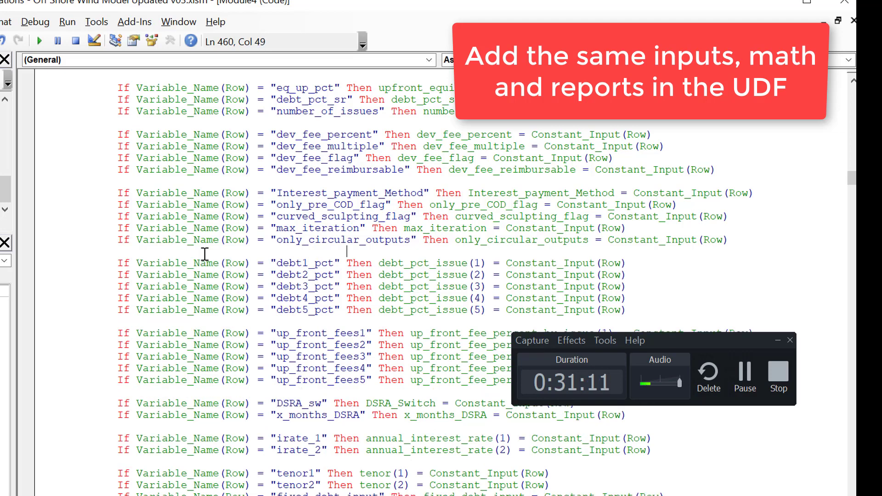
Step: Add the comment "Development Fee" above the devfee_amount(Period) formula in the construction period loop of Construction_Financing_Sheet
key(Page_Down)
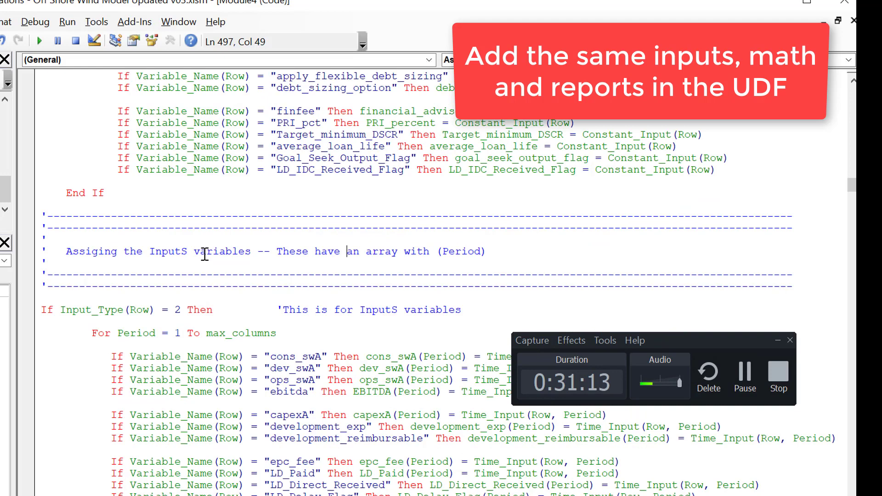
key(Page_Down)
key(Page_Down)
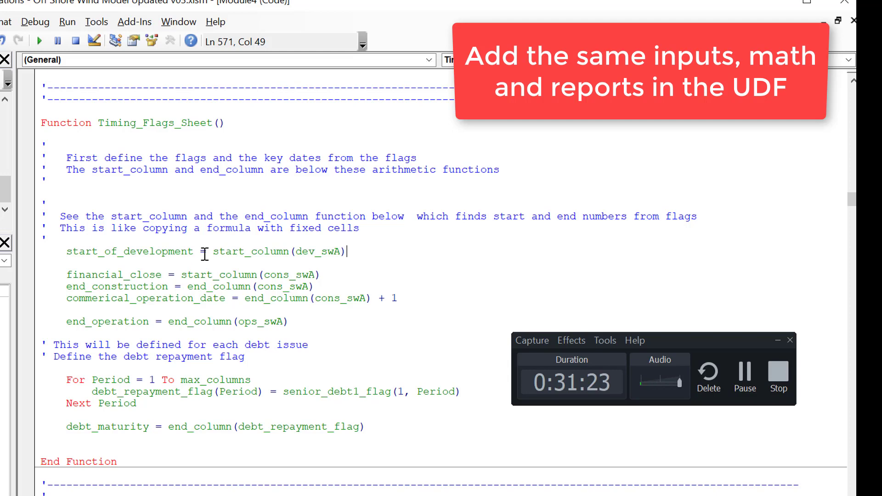
key(Page_Down)
key(Page_Down)
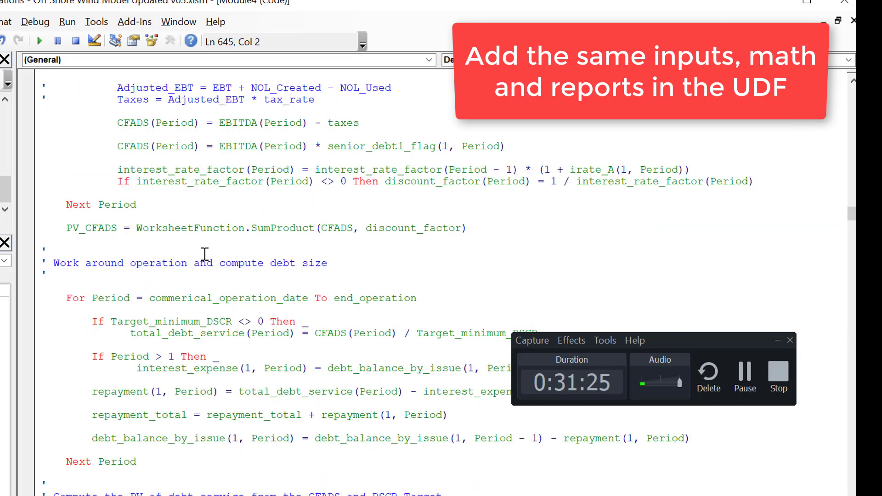
key(Page_Down)
key(Page_Down)
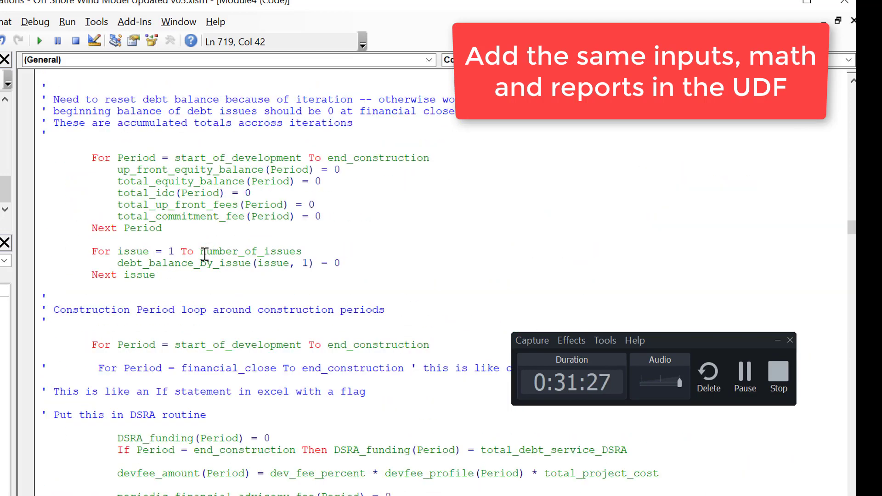
key(Down)
key(Down)
key(Down)
key(Down)
key(Down)
key(Down)
key(Down)
key(Down)
key(Down)
key(Down)
key(Down)
key(Down)
key(Down)
key(Down)
key(Down)
key(Down)
key(Down)
key(Down)
key(Down)
key(Down)
key(Down)
key(Down)
key(Down)
key(Down)
key(Down)
key(Down)
key(Down)
key(Down)
key(Down)
key(Down)
key(Down)
key(Down)
key(Down)
key(Down)
key(Down)
key(Down)
key(Down)
key(Down)
key(Down)
key(Down)
key(Down)
key(Down)
key(Down)
key(Down)
key(Down)
key(Down)
key(Down)
key(Down)
key(Down)
key(Down)
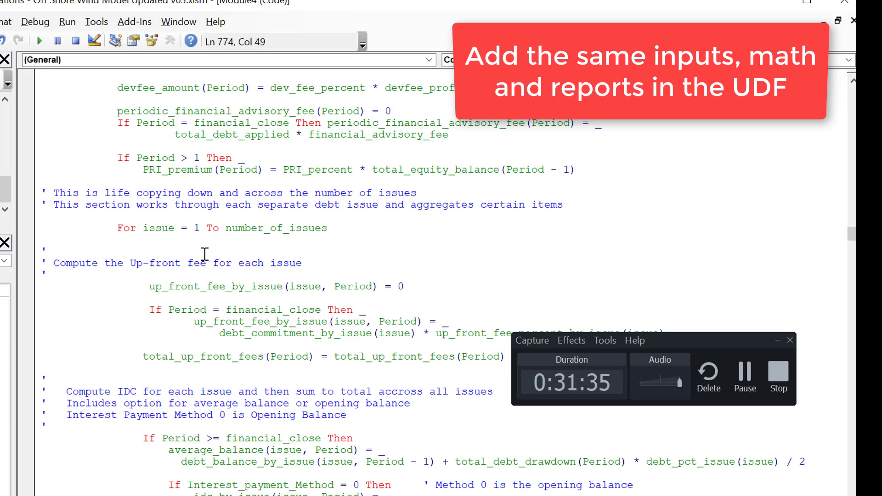
key(Up)
key(Up)
key(Up)
key(Up)
key(Up)
key(Up)
key(Up)
key(Up)
key(Up)
key(Up)
key(Up)
key(Up)
key(Up)
key(Up)
key(Up)
key(Up)
key(Up)
key(Up)
key(Up)
key(Up)
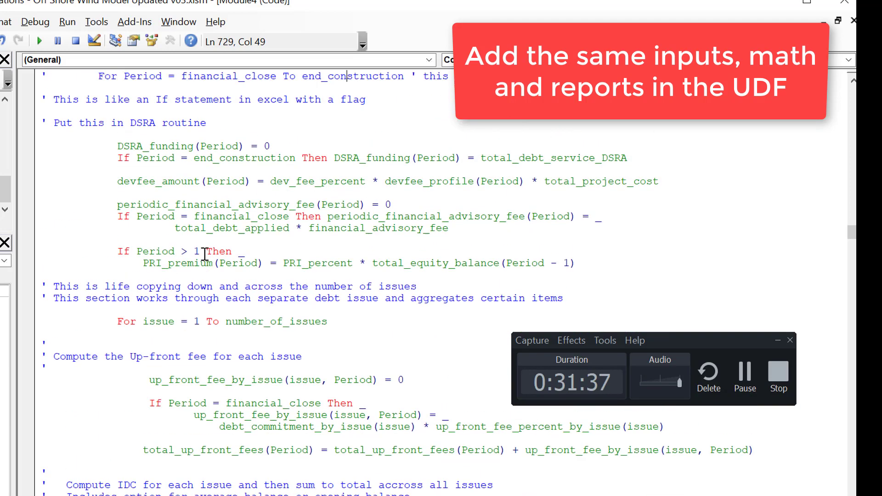
key(Down)
key(Down)
key(Down)
key(Down)
key(Down)
key(Up)
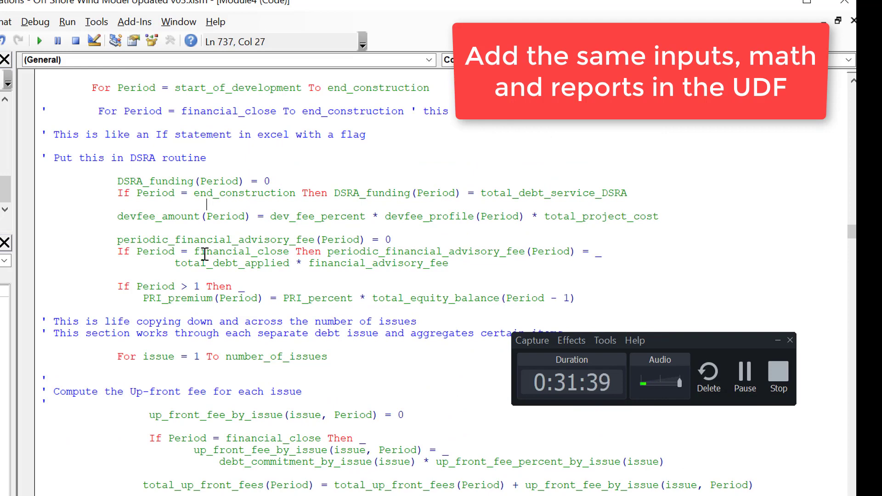
key(Home)
key(Return)
key(Return)
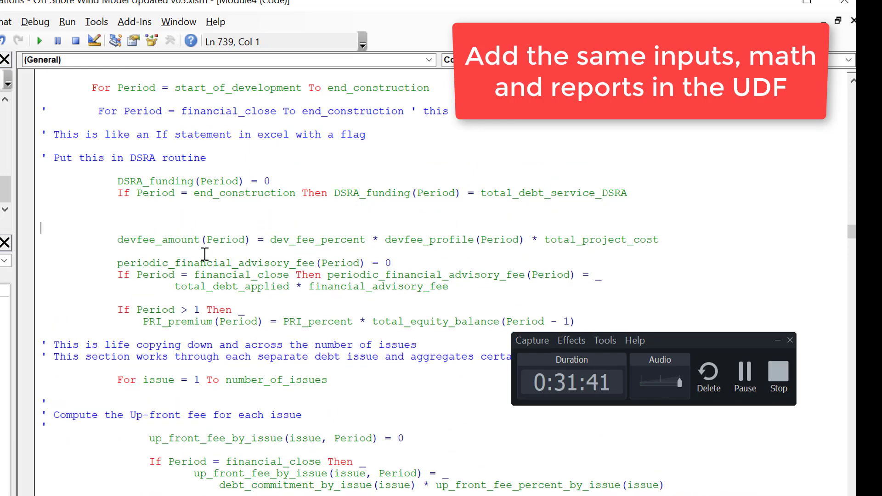
text(')
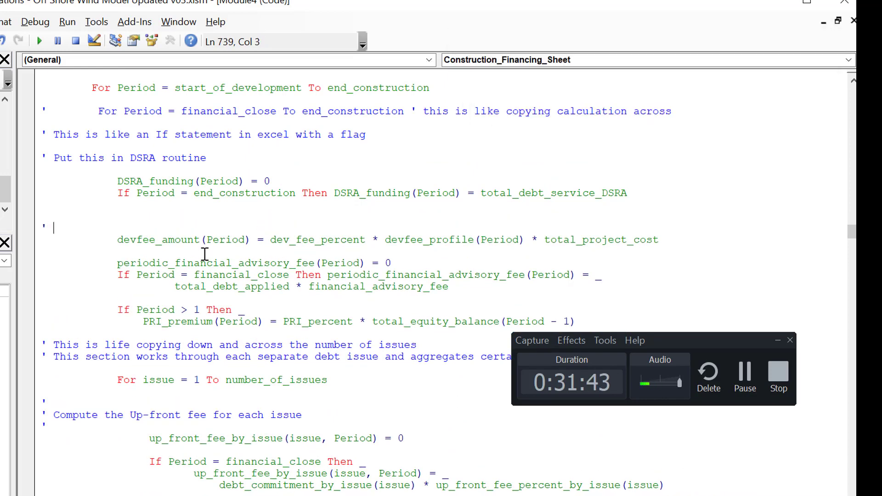
text( Develop)
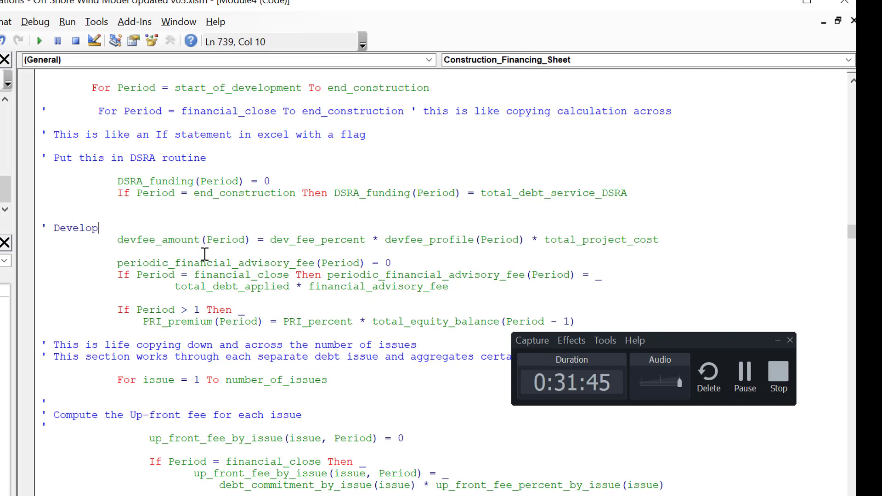
text(ment Fee)
key(Return)
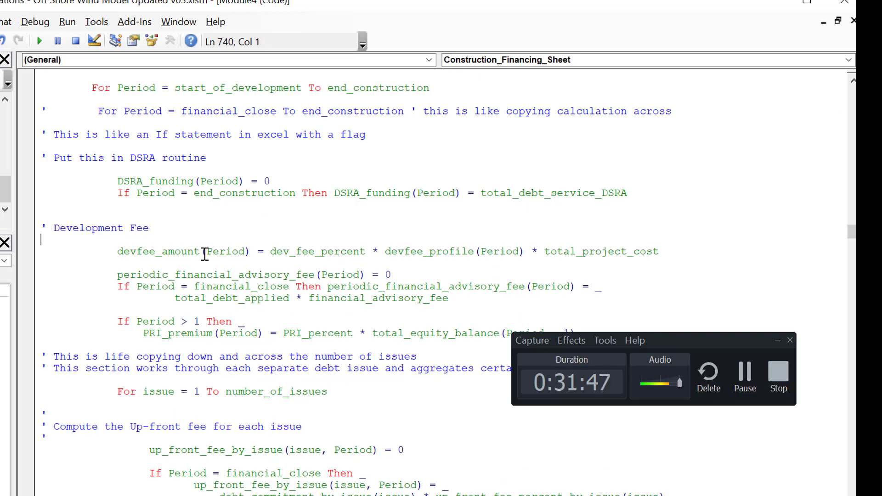
Step: Add two blank lines below the devfee_amount formula and extend the comment above it to "Development Fee analysis"
key(Down)
key(Down)
key(Return)
key(Return)
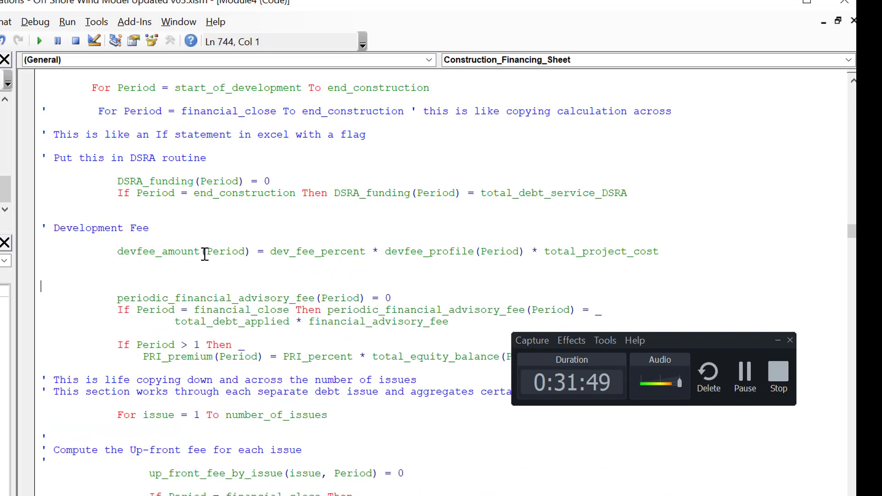
key(Up)
key(Up)
key(Up)
key(Up)
key(Left)
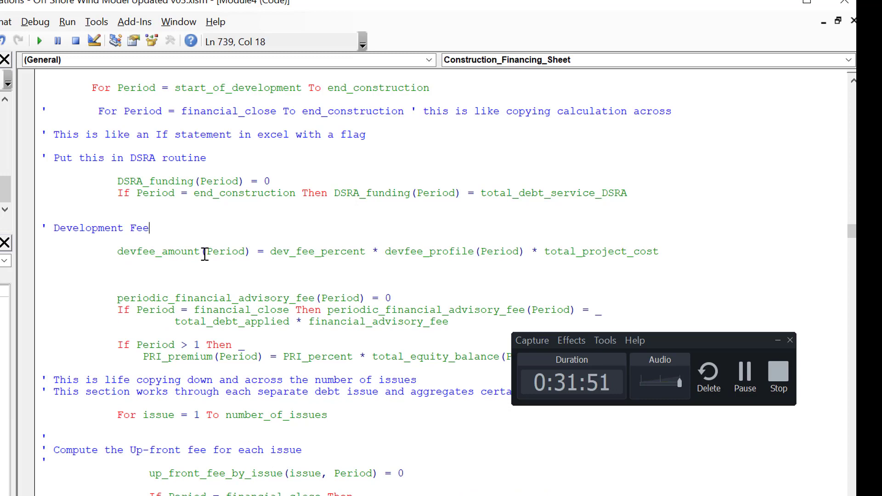
text(analysis)
key(Return)
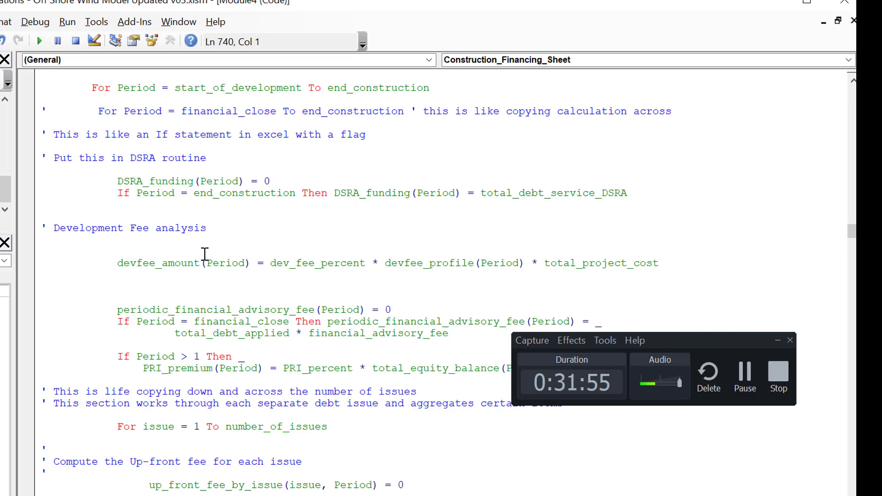
Step: Add a second comment line reading "Could be percent of project cost or multiple" below the Development Fee analysis comment
text(' Could)
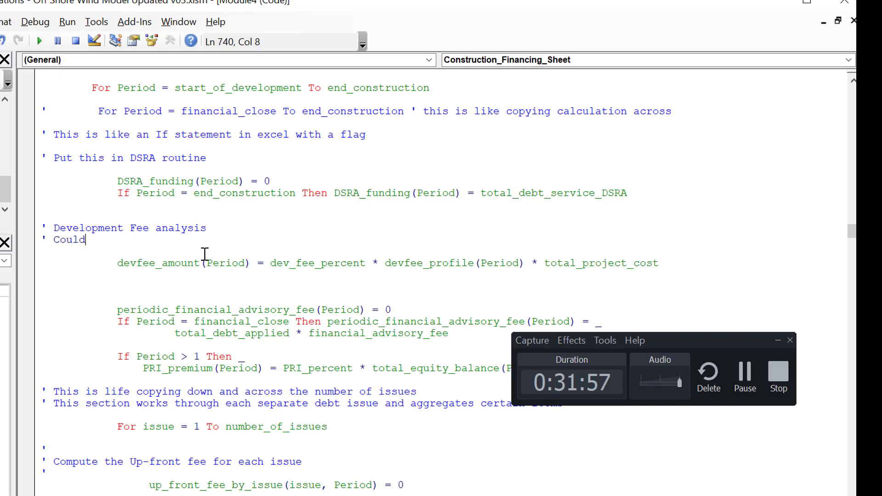
text( be percent)
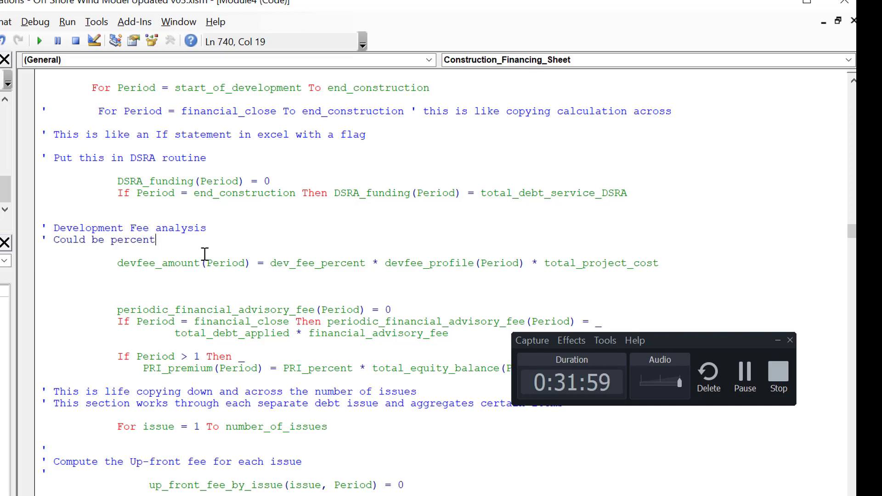
text( of project )
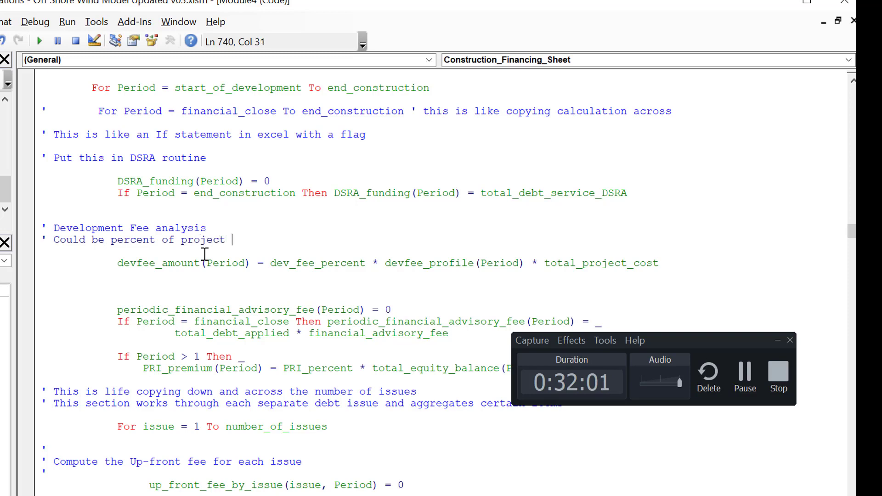
text(cost or multi)
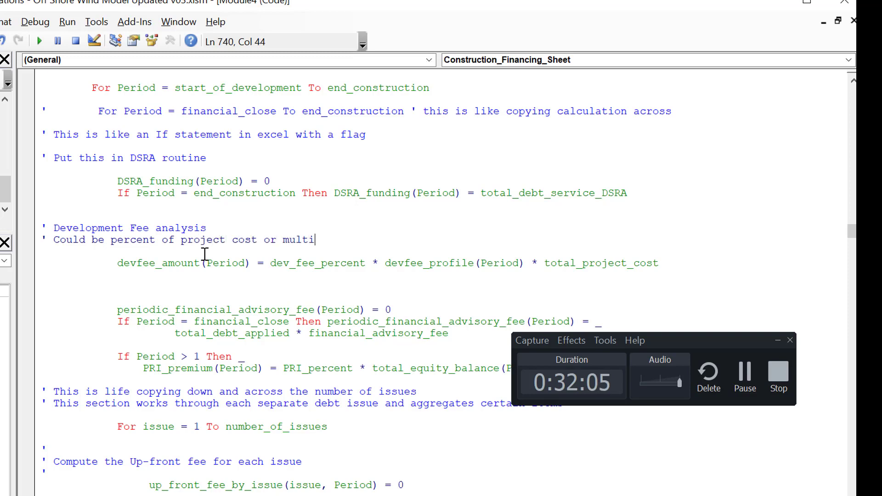
text(ple)
Step: Paste the list of the three dev_fee names below the devfee_amount formula, separated by a blank line
key(Down)
key(Down)
key(Down)
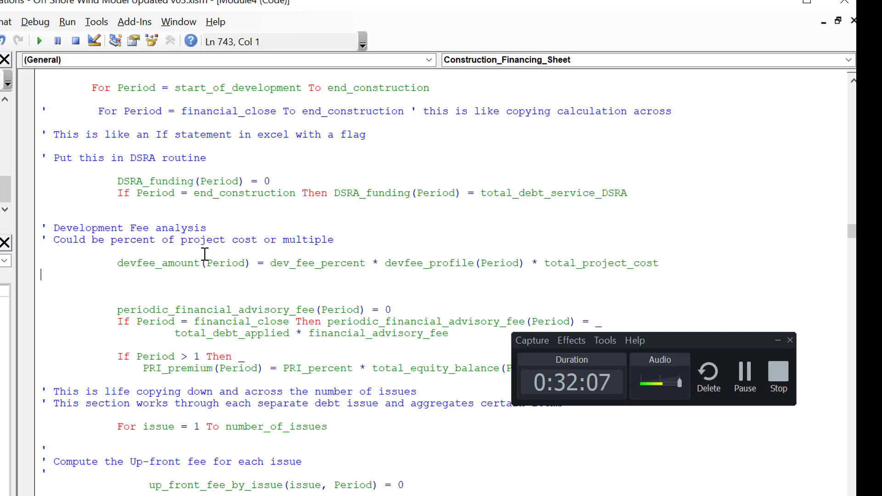
text(dev_fee_multiple , dev_fee_flag, dev_fee_reimbursable)
key(Up)
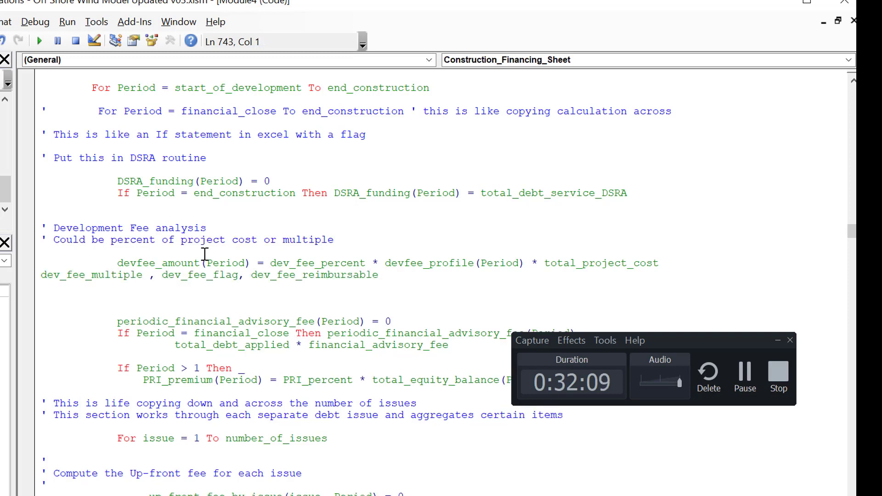
key(Return)
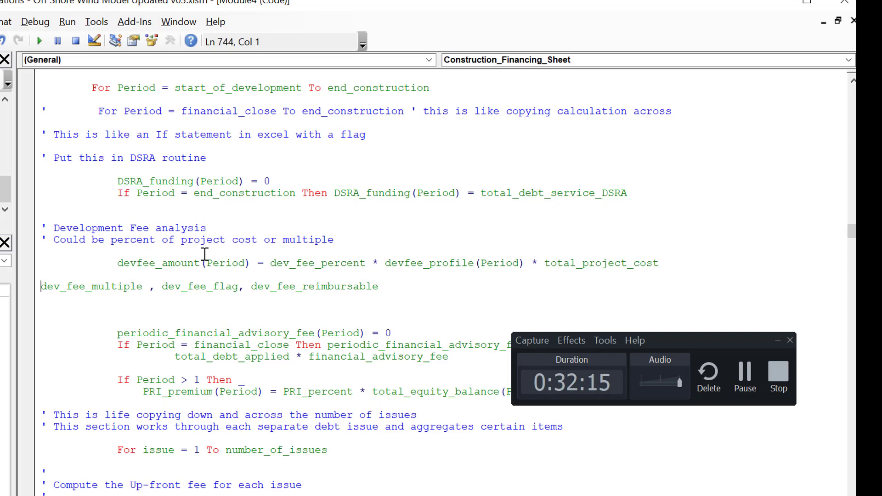
Step: Insert the statement "If dev_fee_flag Then" on a new indented line directly above the devfee_amount formula
key(Up)
key(Up)
key(Return)
key(Up)
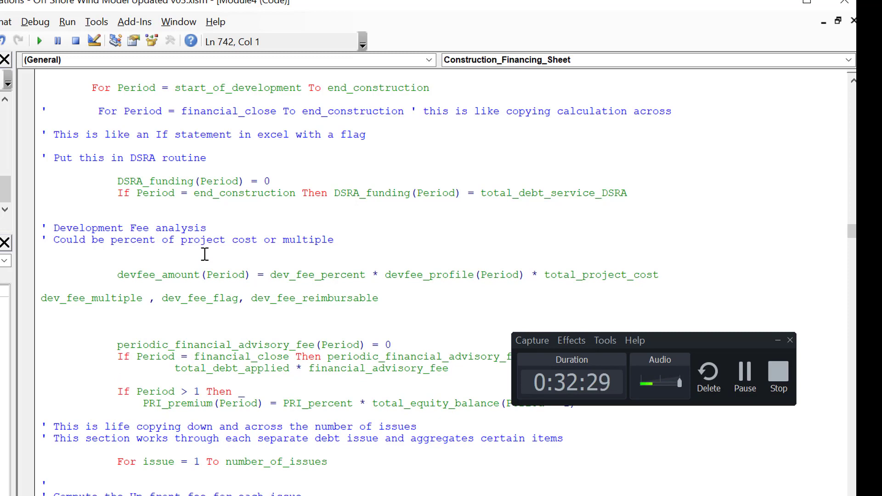
key(Tab)
key(Tab)
key(Tab)
text(if dev)
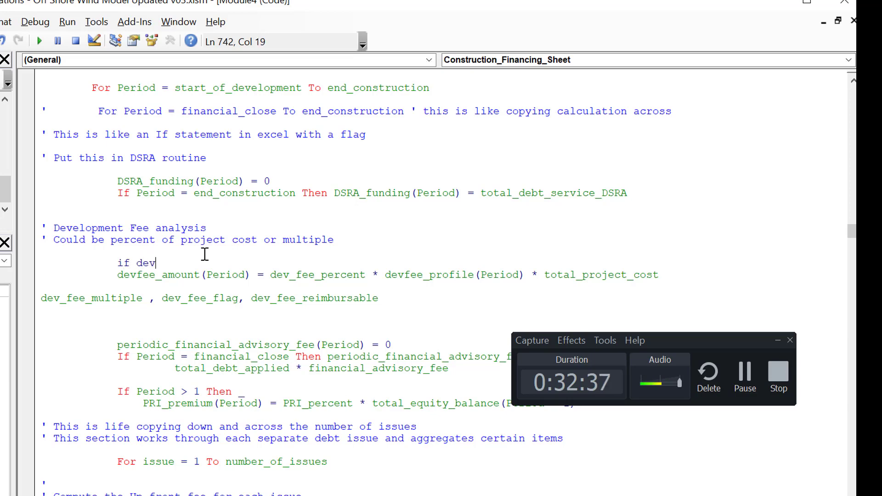
text(_fee_flag)
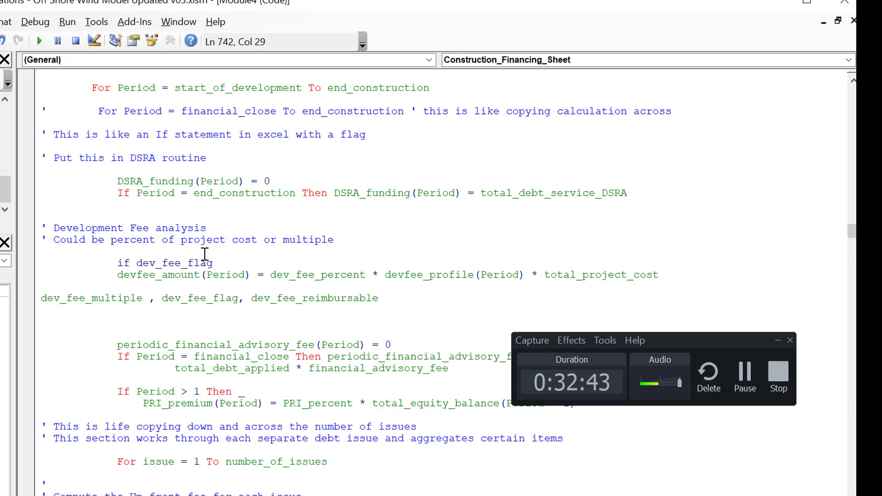
text(then)
click(205, 254)
key(Down)
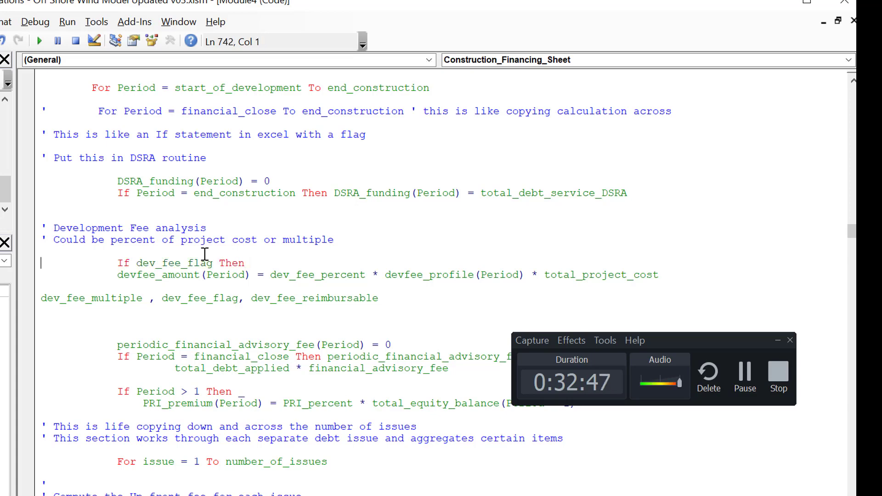
key(Tab)
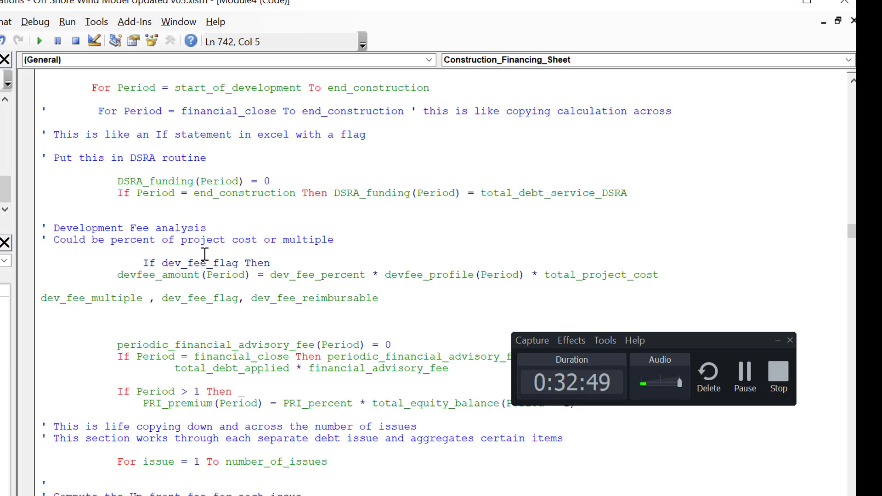
key(BackSpace)
key(BackSpace)
key(BackSpace)
key(BackSpace)
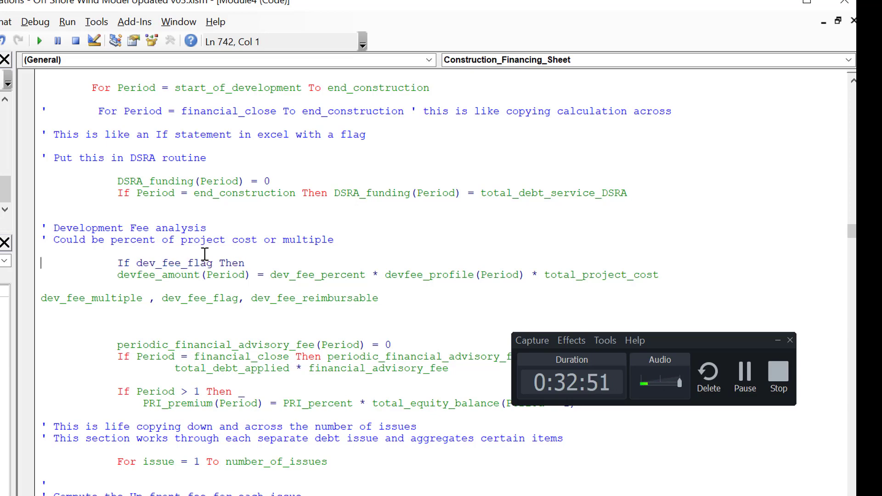
Step: Indent the devfee_amount formula one level below the "If dev_fee_flag Then" statement
key(Down)
key(Tab)
key(Down)
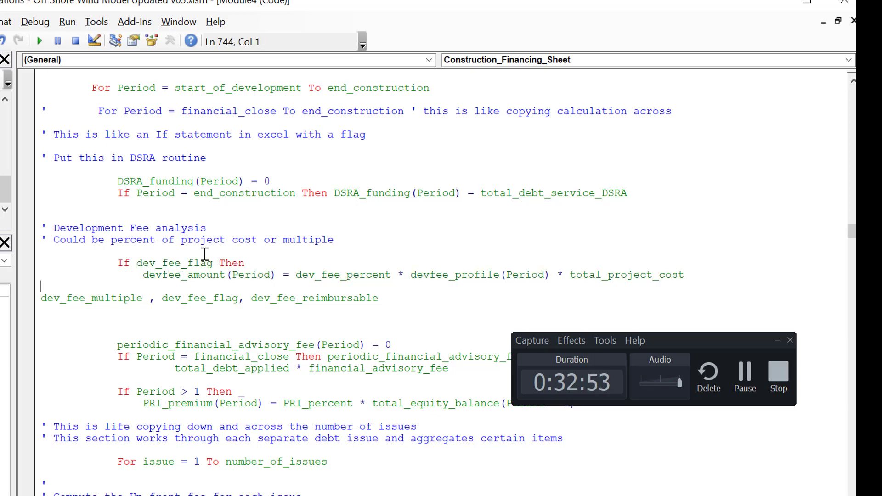
Step: Add an Else line below the devfee_amount formula, aligned with the If statement and followed by an empty line
key(Return)
key(Up)
key(Tab)
key(Tab)
key(Tab)
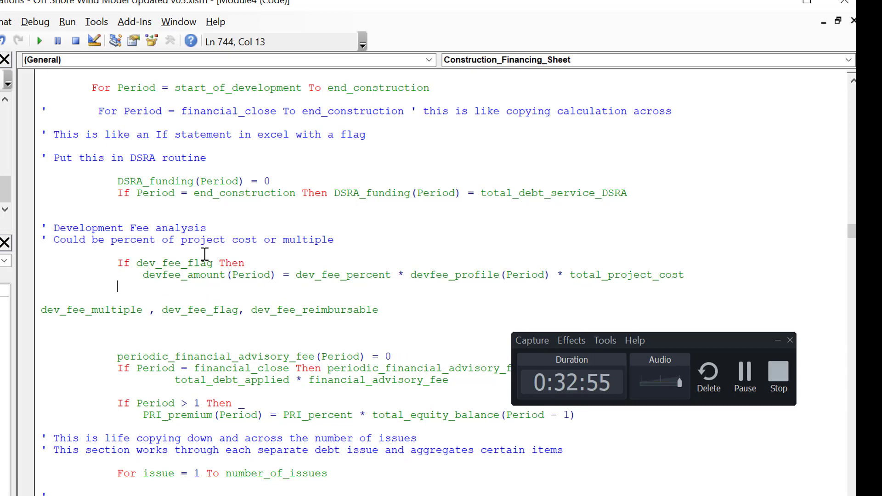
text(else)
key(Return)
key(Down)
Step: Duplicate the devfee_amount formula line into the Else branch
key(Up)
key(Up)
key(Up)
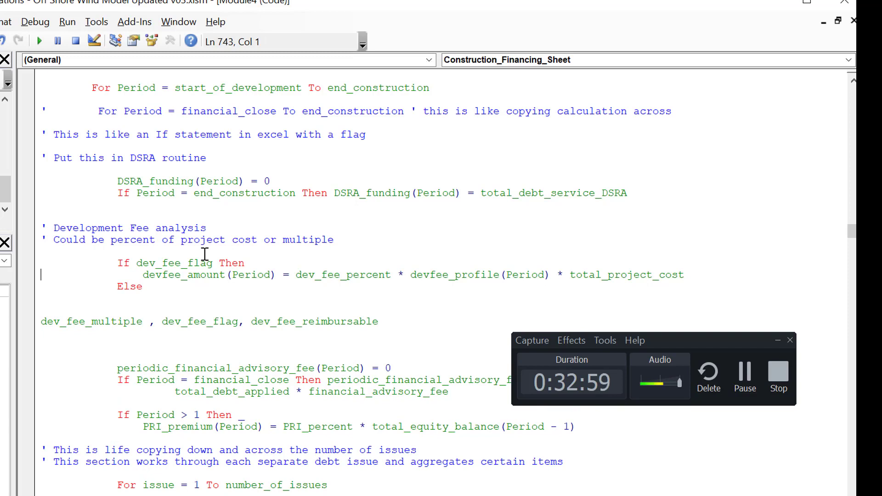
key(shift+Down)
key(ctrl+c)
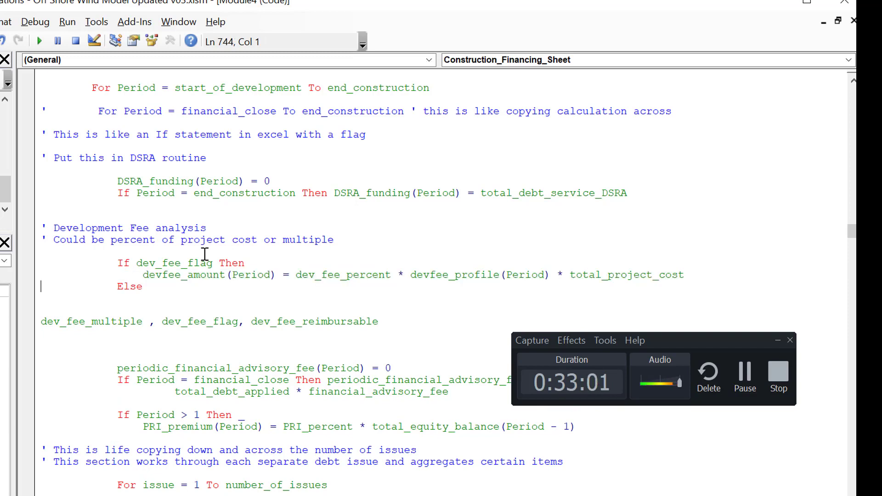
key(Down)
key(ctrl+v)
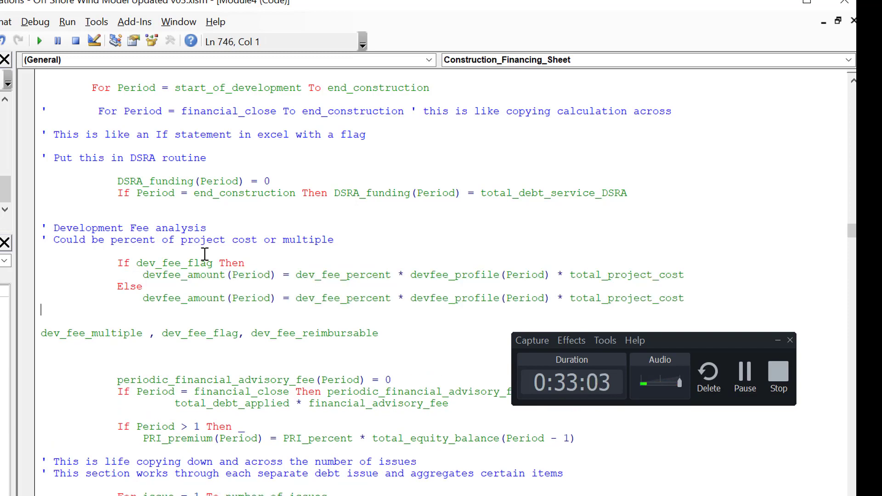
Step: Copy the name dev_fee_multiple from the list of dev_fee names below the If block
key(Right)
key(Right)
key(Right)
key(Right)
key(Right)
key(Right)
key(Right)
key(Right)
key(Right)
key(Right)
key(Right)
key(Right)
key(Right)
key(Right)
key(Right)
key(Right)
key(Right)
key(Right)
key(Right)
key(Right)
key(Right)
key(Right)
key(Right)
key(Right)
key(Right)
key(Right)
key(Right)
key(Right)
key(Right)
key(Right)
key(Right)
key(Right)
key(Right)
key(Right)
key(Right)
key(Right)
key(Down)
key(Down)
key(Down)
key(shift+Right)
key(shift+Right)
key(shift+Right)
key(shift+Right)
key(shift+Right)
key(shift+Right)
key(shift+Right)
key(shift+Right)
key(shift+Right)
key(shift+Right)
key(shift+Right)
key(shift+Right)
key(shift+Right)
key(shift+Right)
key(shift+Right)
key(shift+Right)
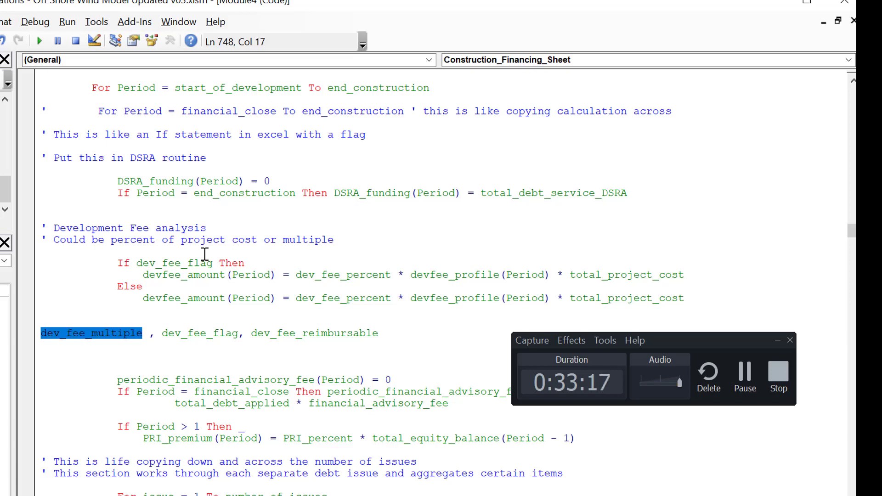
Step: Replace dev_fee_percent with dev_fee_multiple in the Else branch's devfee_amount formula
key(Up)
key(Up)
key(Up)
key(Right)
key(Right)
key(Right)
key(Right)
key(Right)
key(Right)
key(Right)
key(Right)
key(Right)
key(Right)
key(Right)
key(Right)
key(Right)
key(Right)
key(Right)
key(Right)
key(Right)
key(Right)
key(Right)
key(Right)
key(Right)
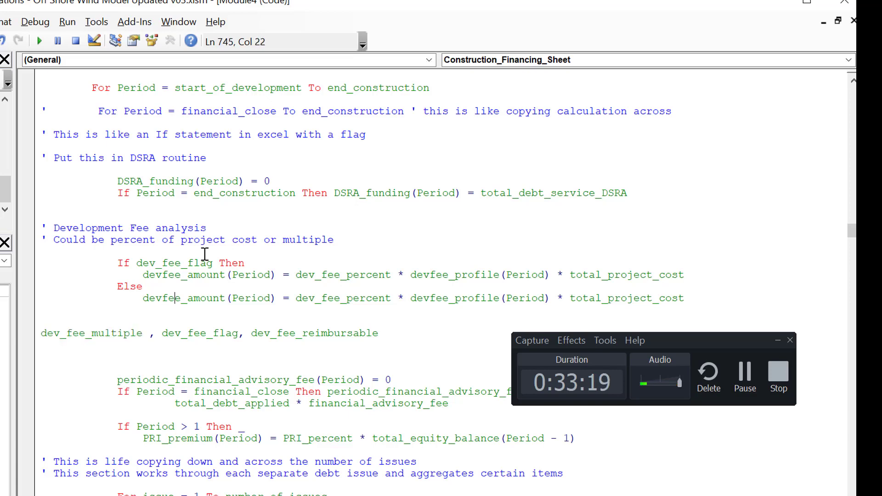
key(Left)
key(Delete)
key(Delete)
key(Delete)
key(Delete)
key(Delete)
key(Delete)
key(Delete)
key(Delete)
key(Delete)
key(Delete)
key(Delete)
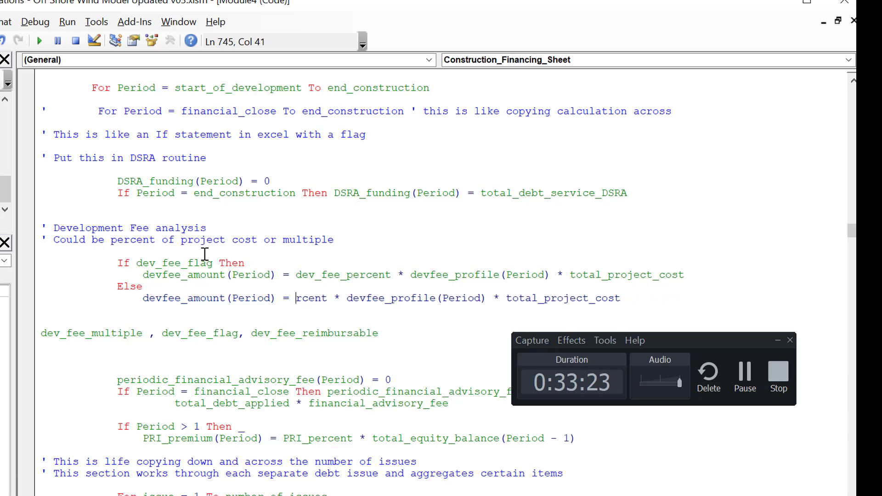
key(Delete)
key(Delete)
key(Delete)
key(Delete)
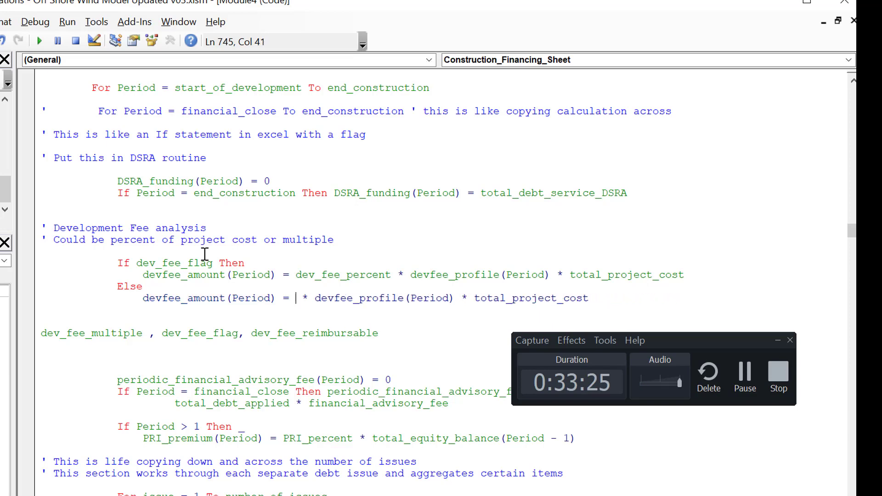
text(dev_fee_multiple)
key(Down)
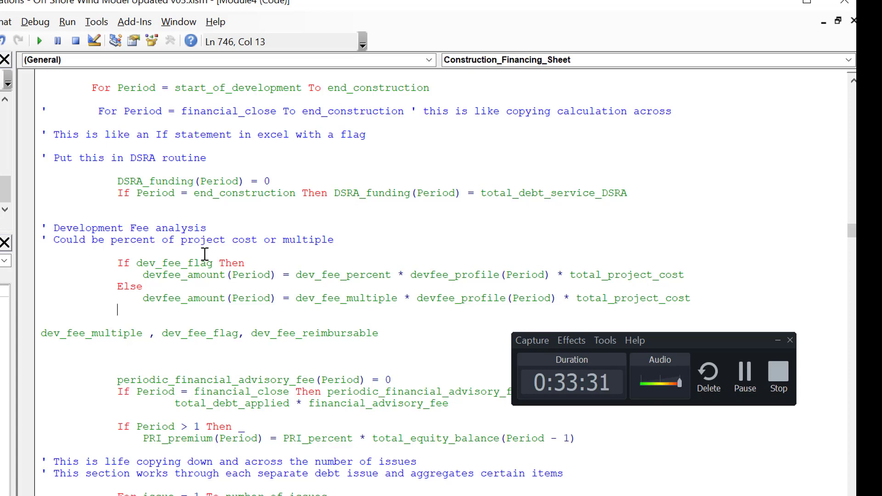
Step: Look through the code below the development fee block, including the up-front fee, IDC and commitment fee calculations
key(Up)
key(Down)
key(Up)
key(Down)
key(Down)
key(Down)
key(Down)
key(Down)
key(Down)
key(Down)
key(Down)
key(Down)
key(Down)
key(Down)
key(Down)
key(Down)
key(Down)
key(Down)
key(Down)
key(Down)
key(Down)
key(Down)
key(Down)
key(Down)
key(Down)
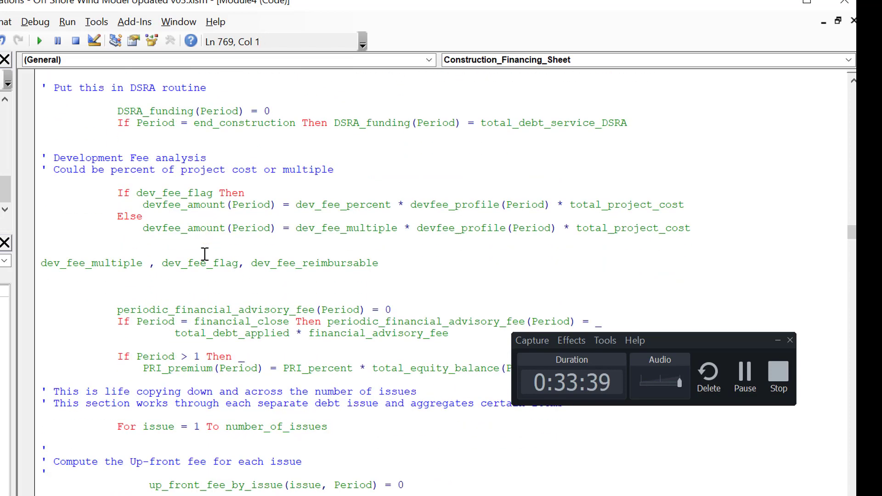
key(Down)
key(Down)
key(Down)
key(Down)
key(Down)
key(Down)
key(Down)
key(Down)
key(Down)
key(Down)
key(Down)
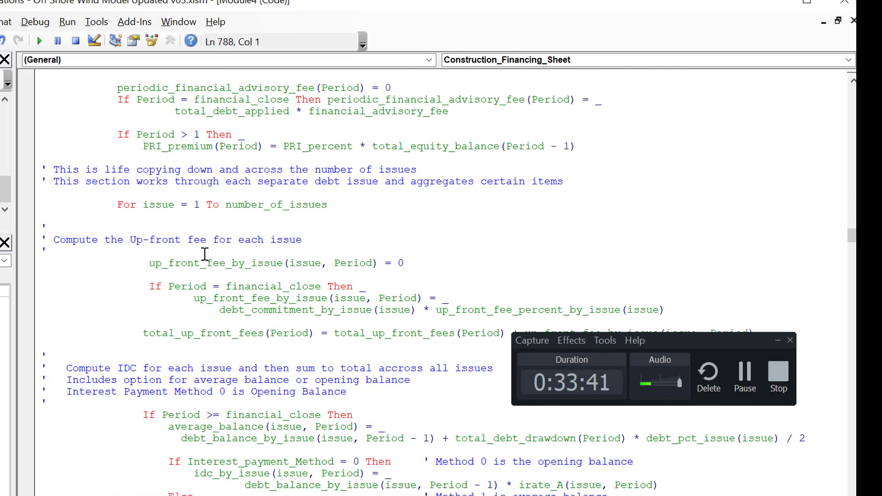
key(Down)
key(Down)
key(Down)
key(Down)
key(Down)
key(Down)
key(Down)
key(Down)
key(Down)
key(Down)
key(Down)
key(Down)
key(Down)
key(Down)
key(Down)
key(Down)
key(Down)
key(Down)
key(Down)
key(Down)
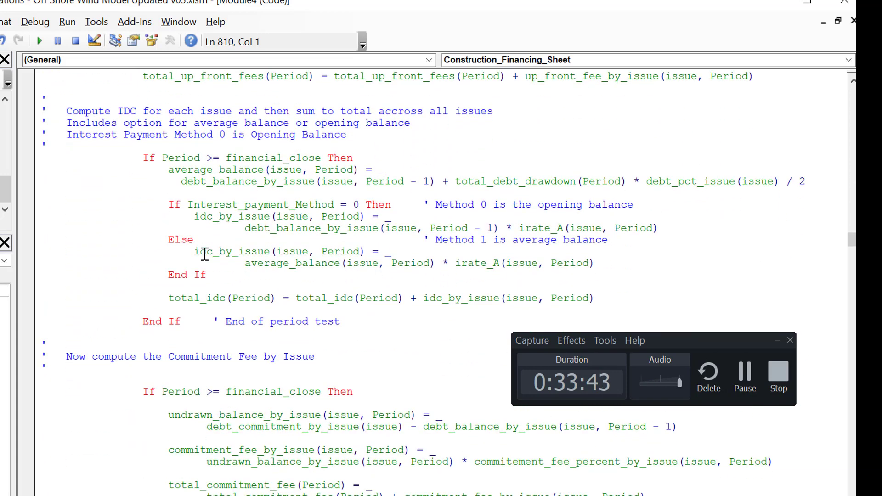
key(Up)
click(745, 373)
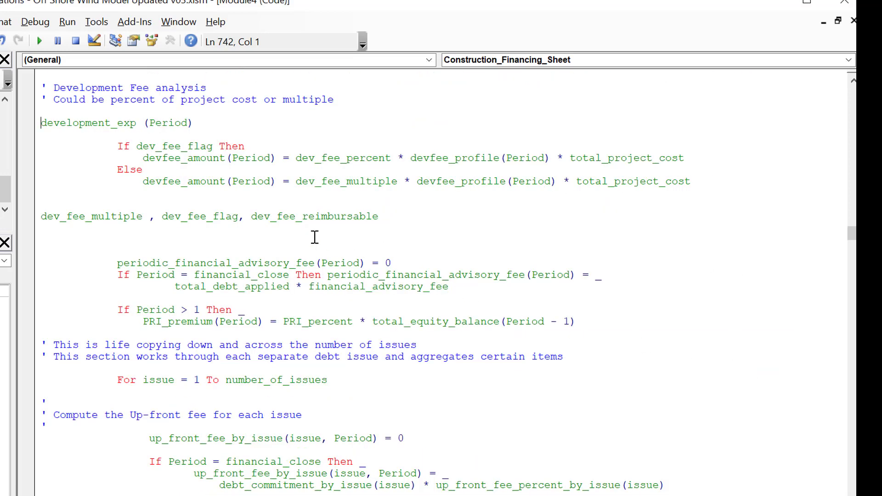
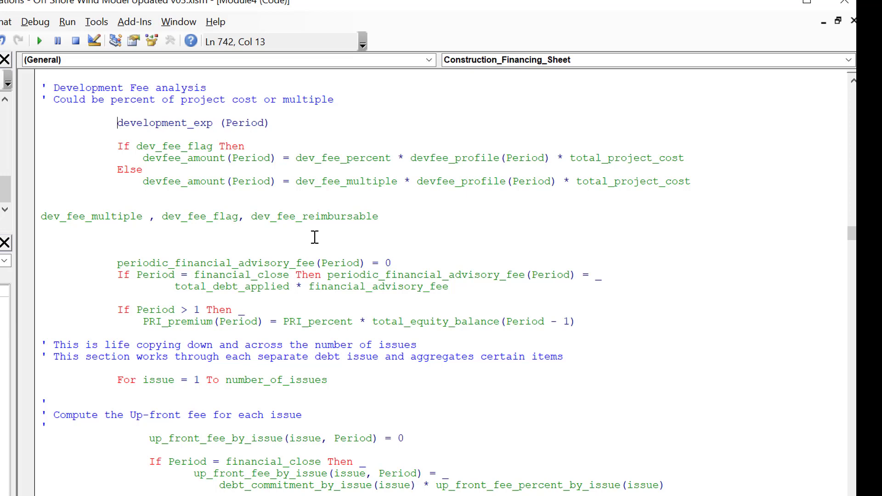
Step: Turn the development_exp (Period) line above the If block into WorksheetFunction.Sum(development_exp), removing the Period index
text(workshe)
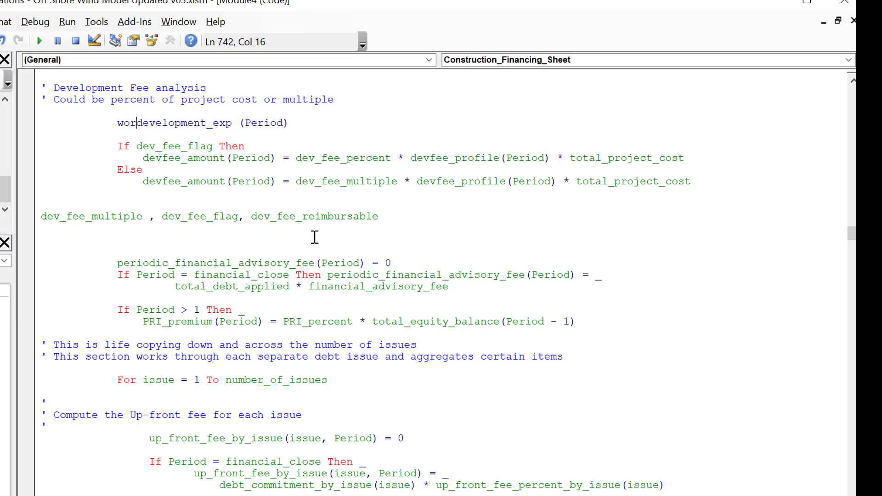
text(etfunction)
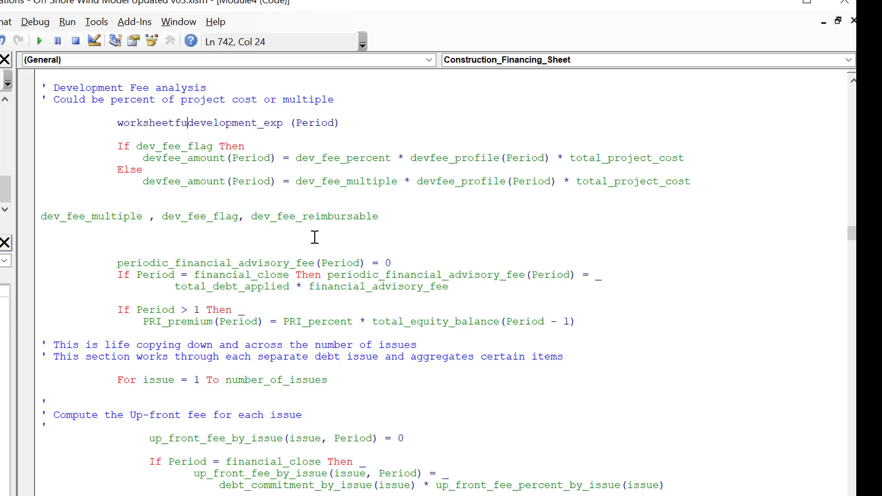
text(.)
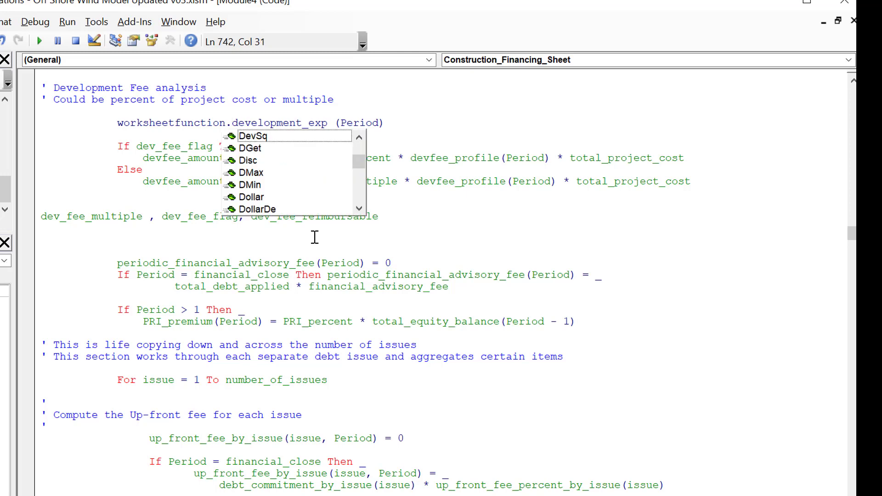
text(suc)
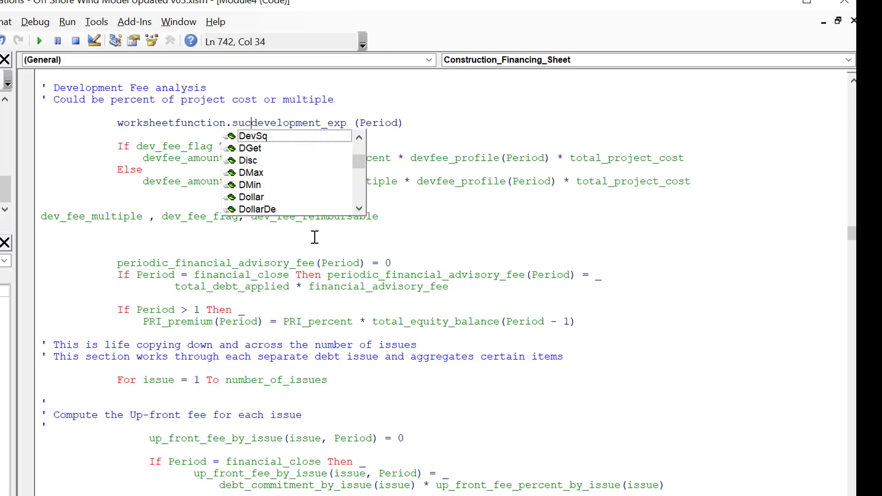
key(BackSpace)
text(m()
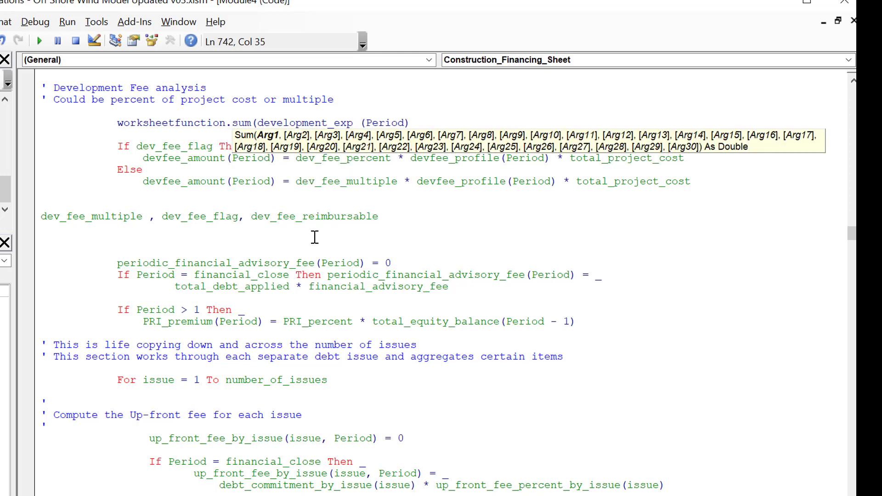
key(Right)
key(Right)
key(Right)
key(Right)
key(Right)
key(Right)
key(Right)
key(Right)
key(Right)
key(Right)
key(Right)
key(Right)
key(Right)
key(Right)
key(Right)
key(Right)
key(Right)
key(Right)
key(Right)
key(Right)
key(Left)
key(BackSpace)
key(BackSpace)
key(BackSpace)
key(BackSpace)
key(BackSpace)
key(BackSpace)
key(BackSpace)
key(BackSpace)
text())
key(Down)
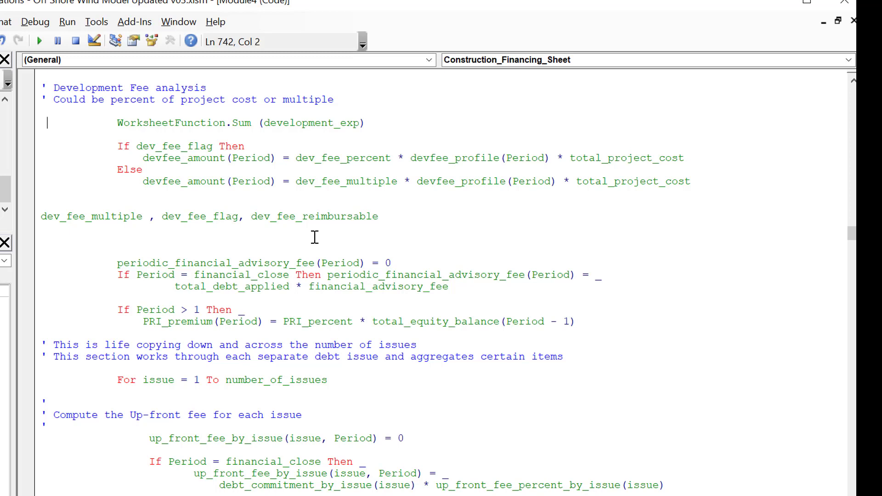
Step: Assign the WorksheetFunction.Sum of development_exp to a variable named total_development_expediture
key(Right)
key(Right)
key(Right)
key(Right)
key(Right)
key(Right)
key(Right)
key(Right)
key(Right)
key(Right)
text(total_dev)
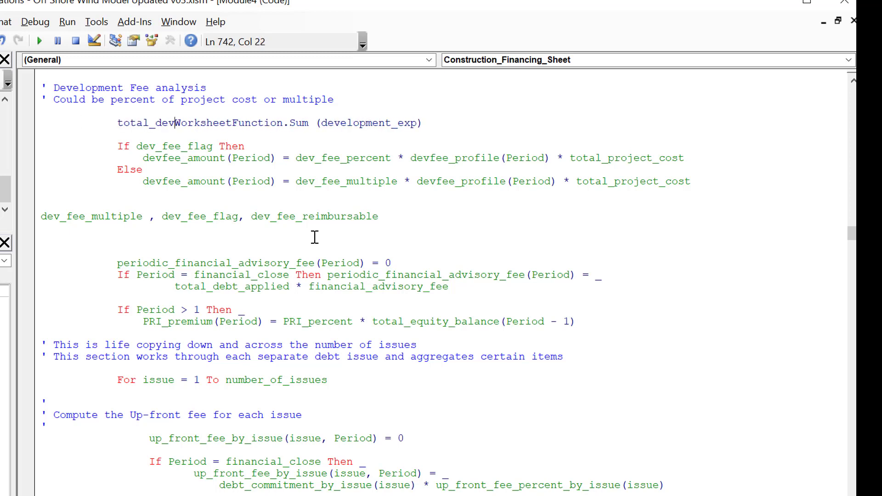
text(elopment)
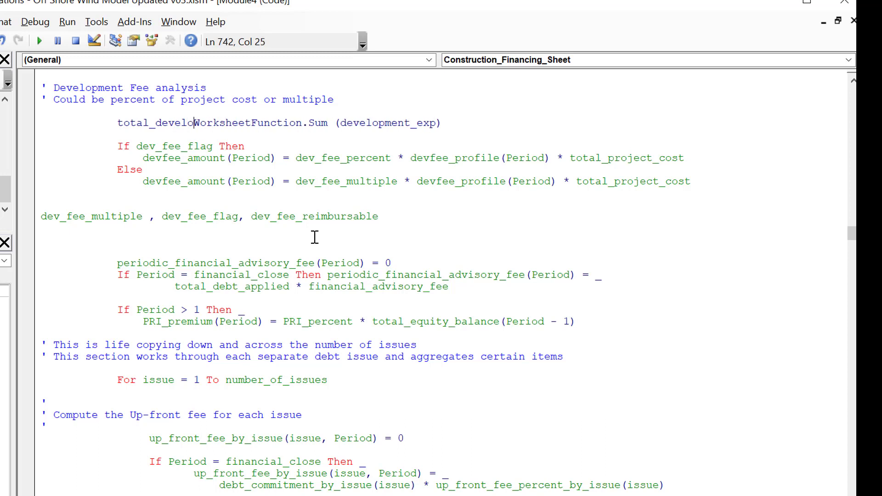
text(_)
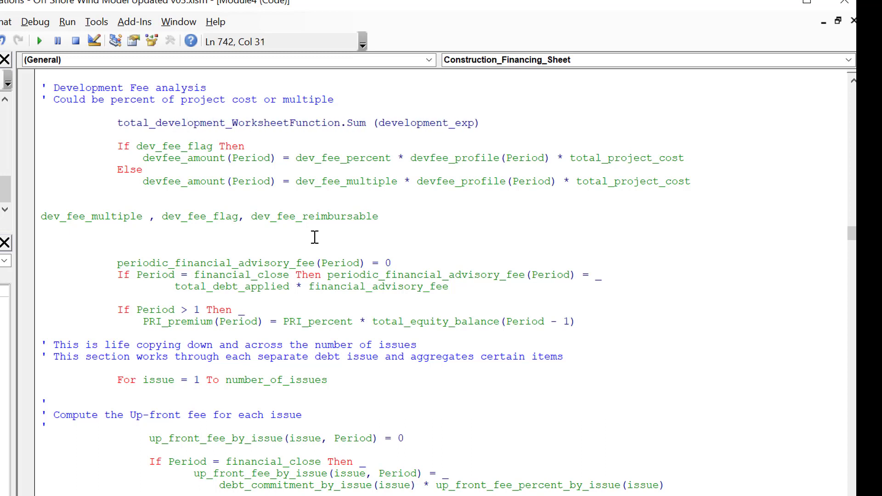
text(expedi)
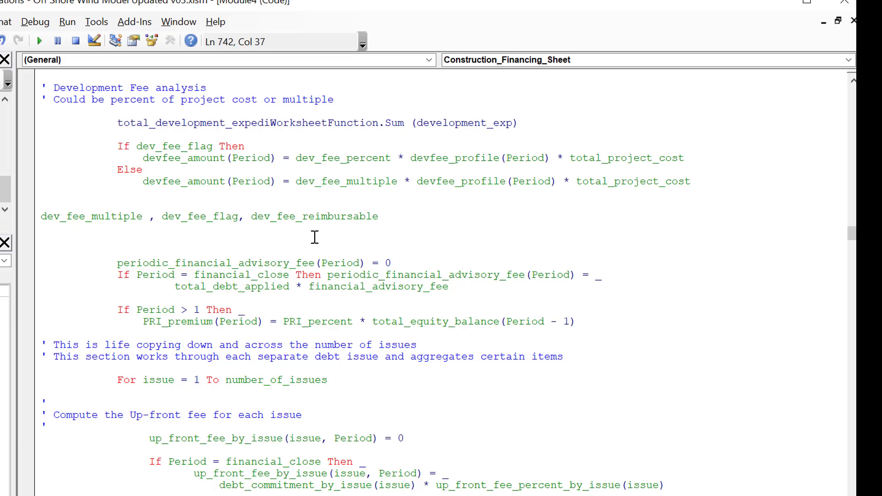
text(ture =)
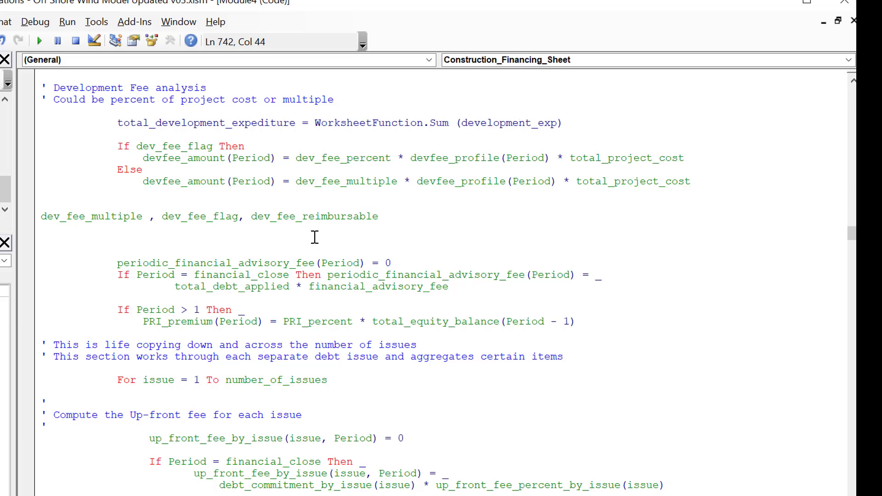
key(Up)
key(Down)
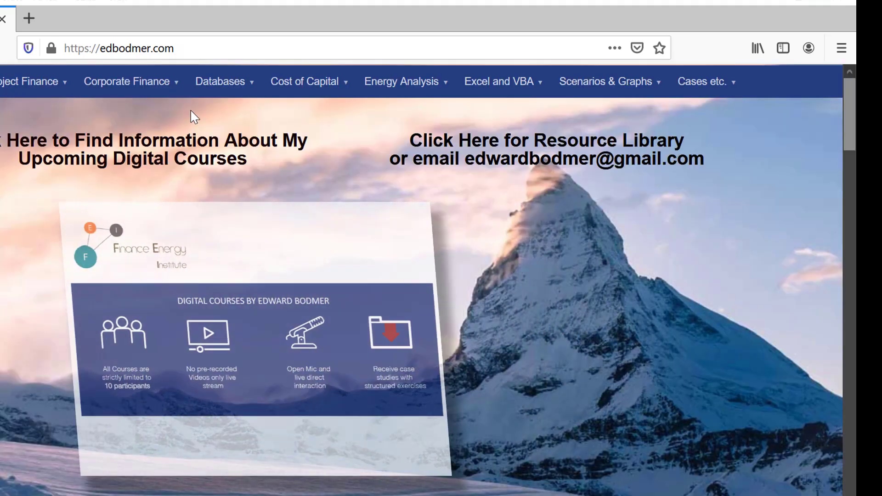
Step: In the browser, open the website's Databases page and read its "Excel is outdated !" and "Excel, this great unknown" sections
mouse_move(218, 79)
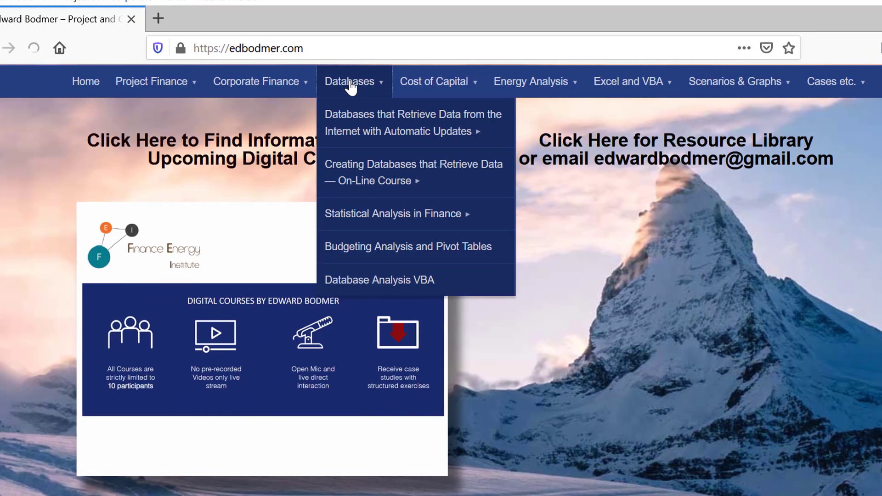
click(351, 82)
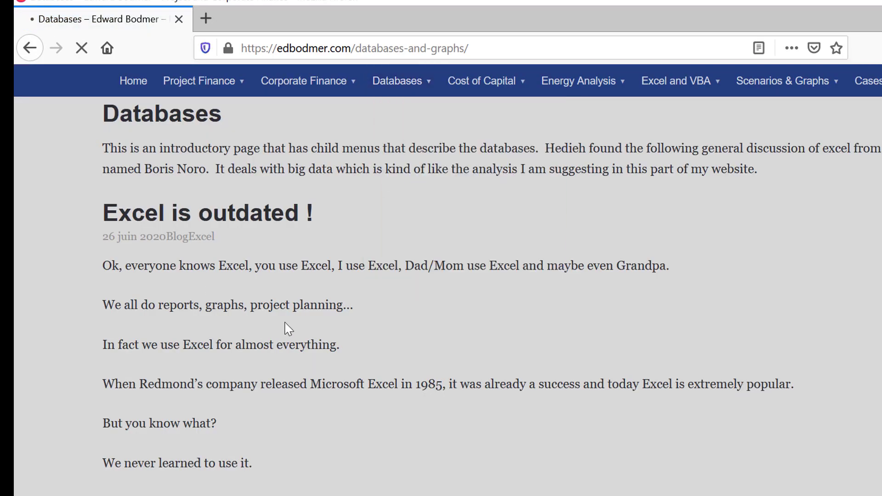
scroll(288, 329, down, 1)
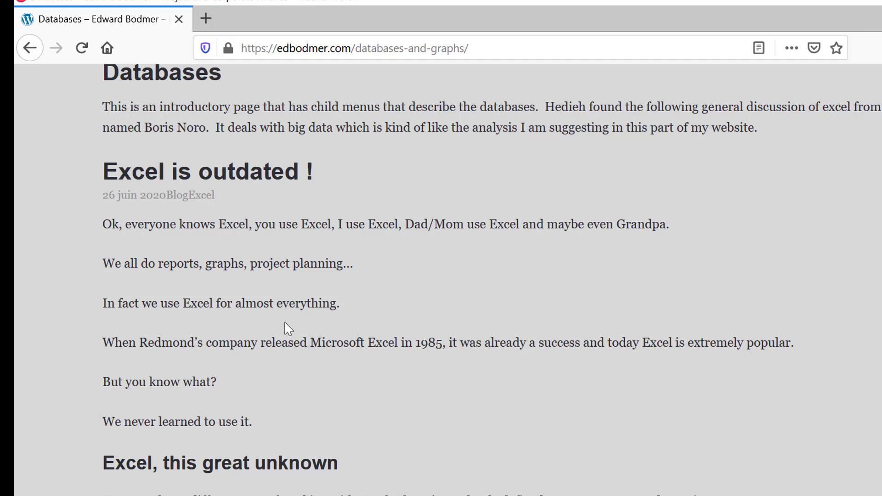
scroll(288, 329, down, 1)
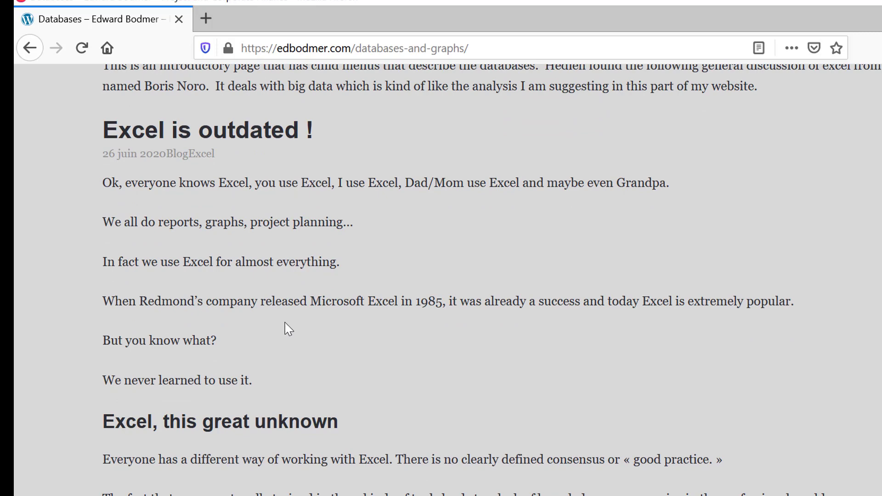
scroll(288, 329, down, 1)
scroll(288, 329, up, 1)
scroll(288, 329, down, 1)
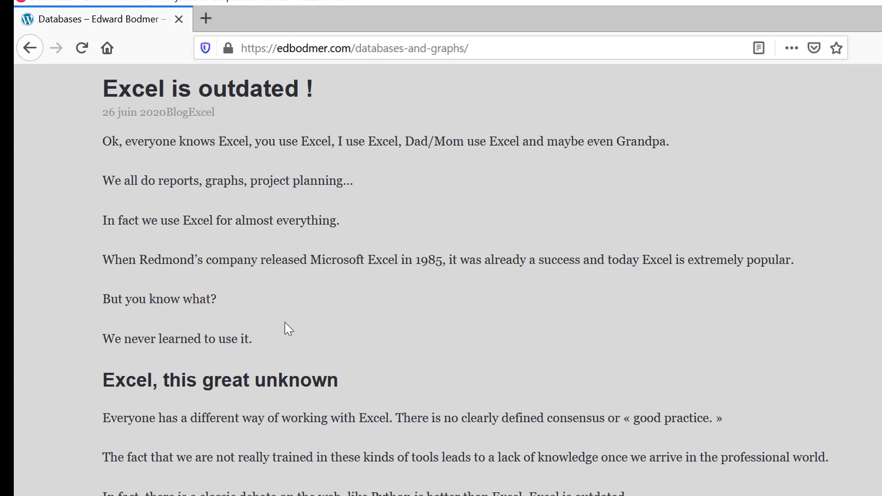
scroll(288, 329, down, 2)
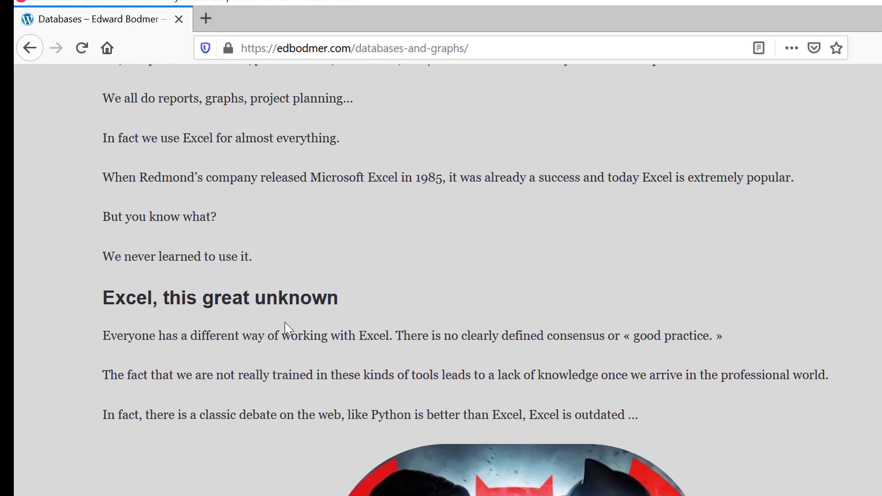
scroll(288, 329, up, 2)
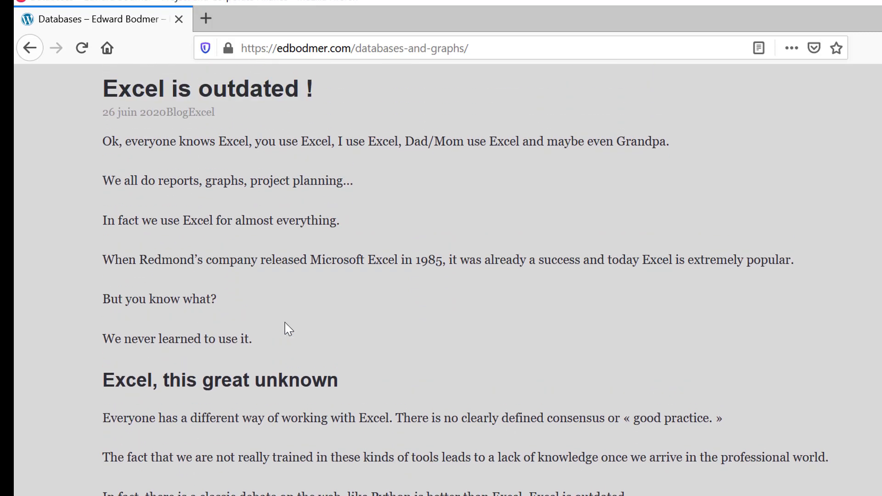
scroll(288, 329, down, 4)
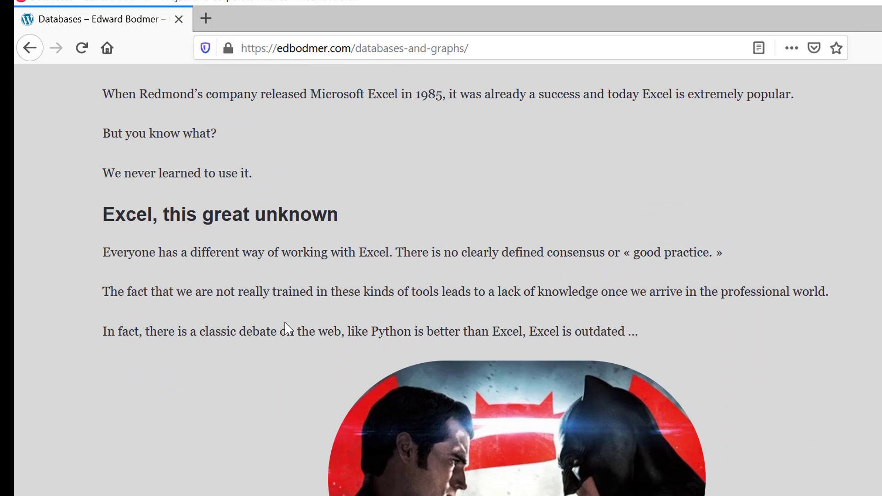
scroll(288, 329, down, 1)
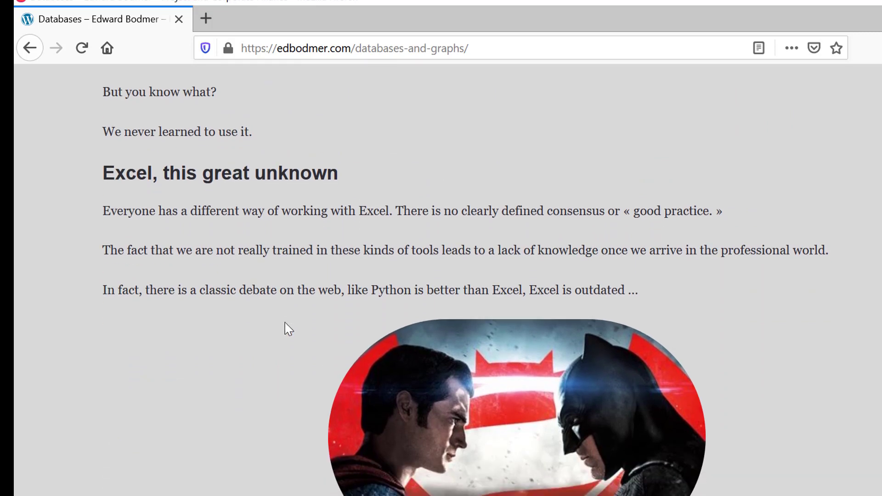
scroll(288, 329, down, 2)
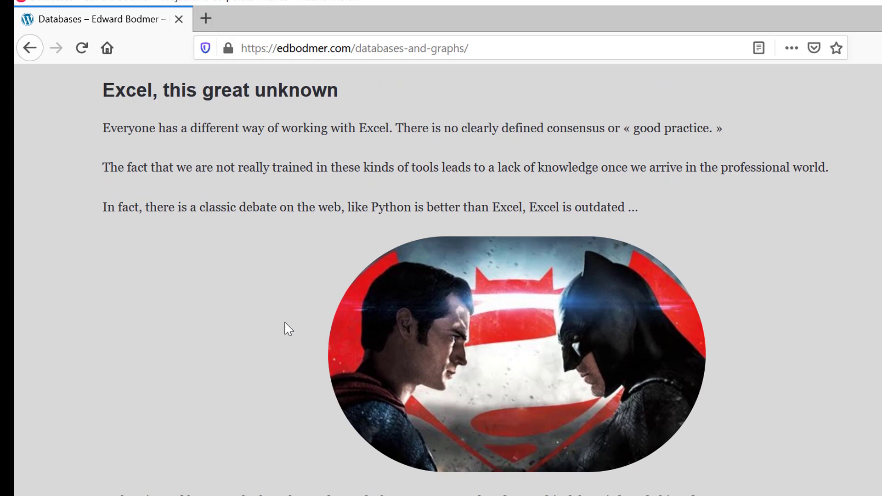
scroll(289, 329, down, 2)
scroll(288, 329, down, 2)
scroll(288, 329, up, 4)
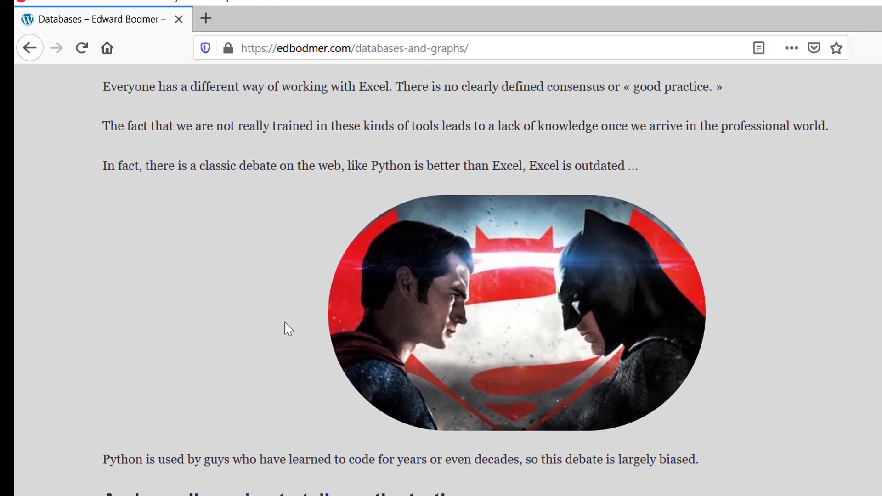
Step: Read the article's "And now I'm going to tell you the truth" section on Excel's automation, past the Zelda video to scalability
scroll(288, 329, down, 6)
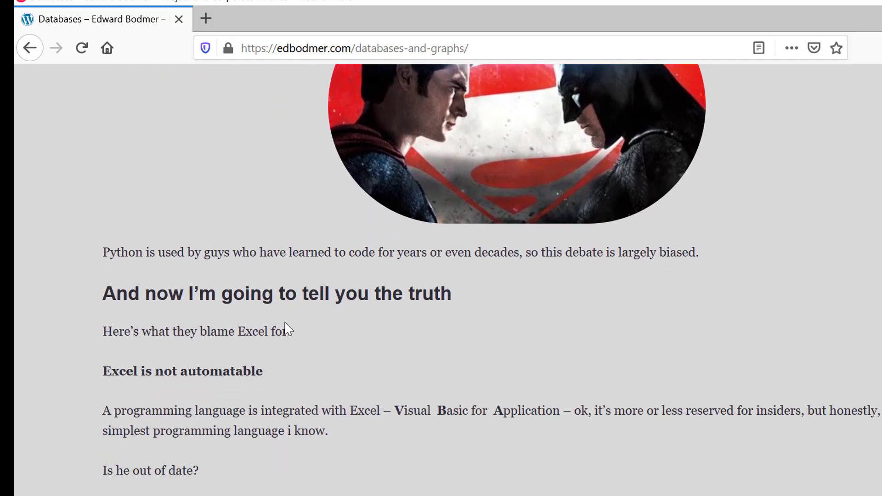
scroll(289, 329, down, 3)
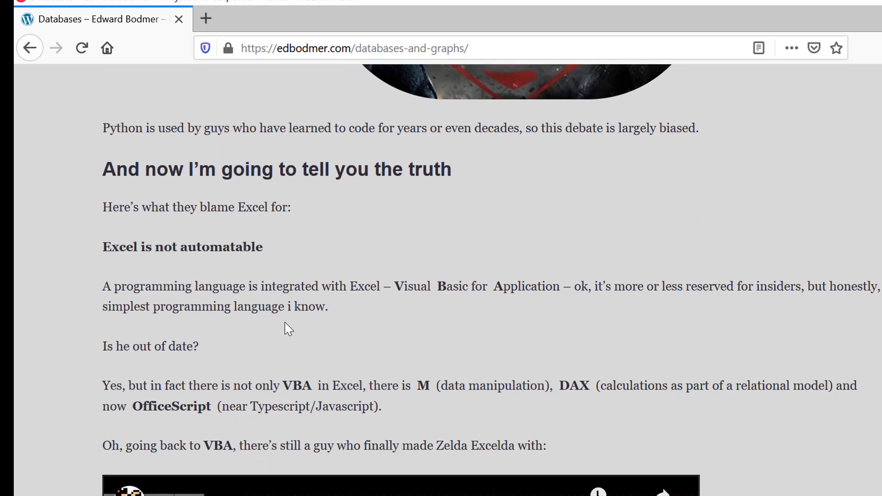
scroll(288, 329, up, 8)
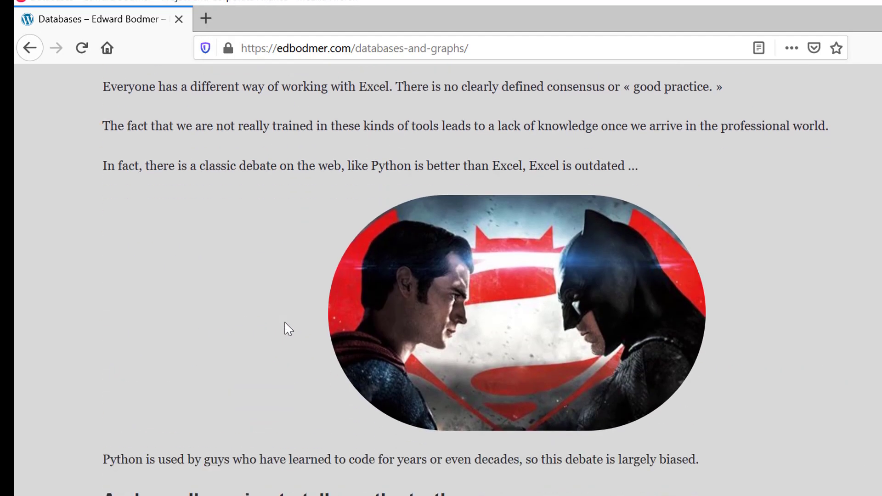
scroll(288, 329, down, 8)
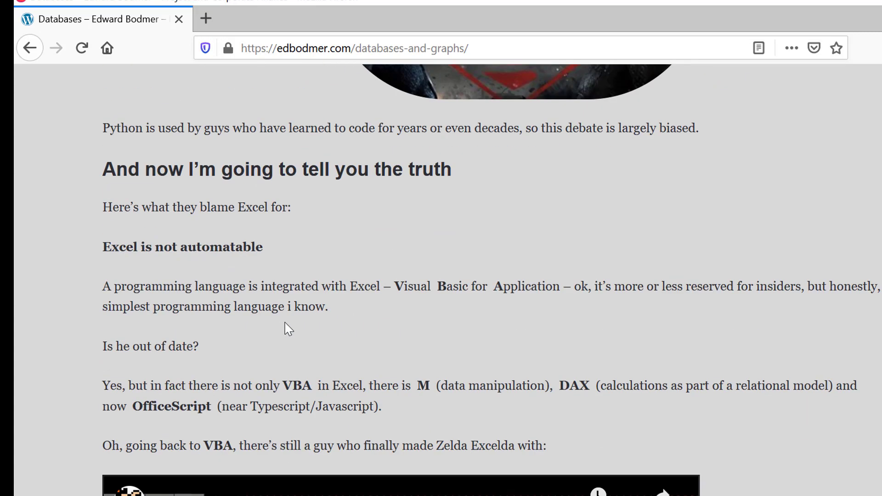
scroll(288, 329, up, 15)
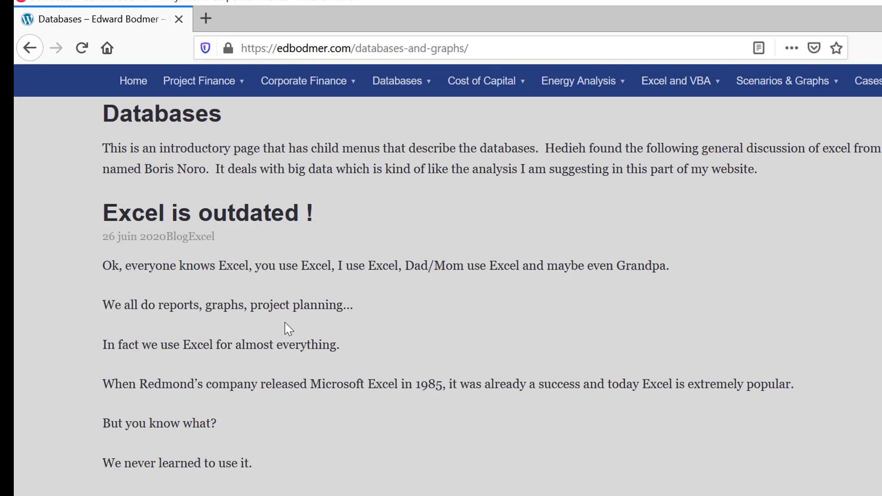
scroll(288, 329, down, 11)
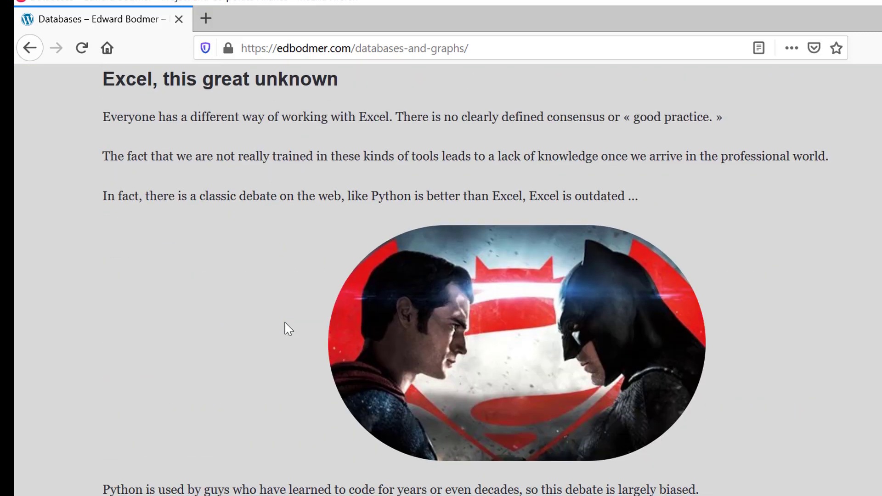
scroll(288, 329, down, 2)
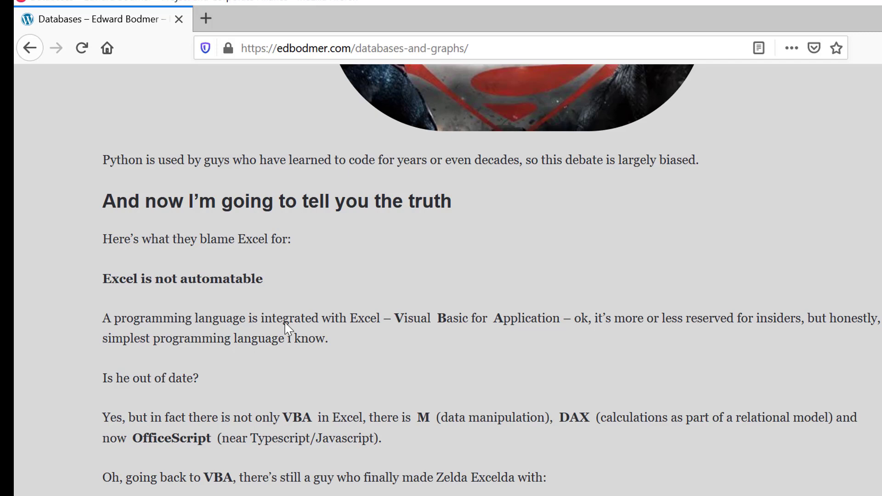
scroll(288, 327, down, 1)
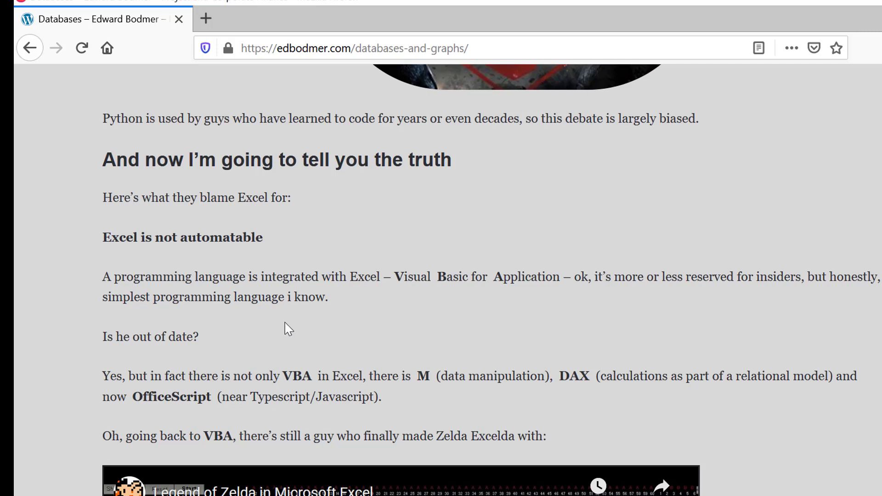
scroll(288, 329, down, 1)
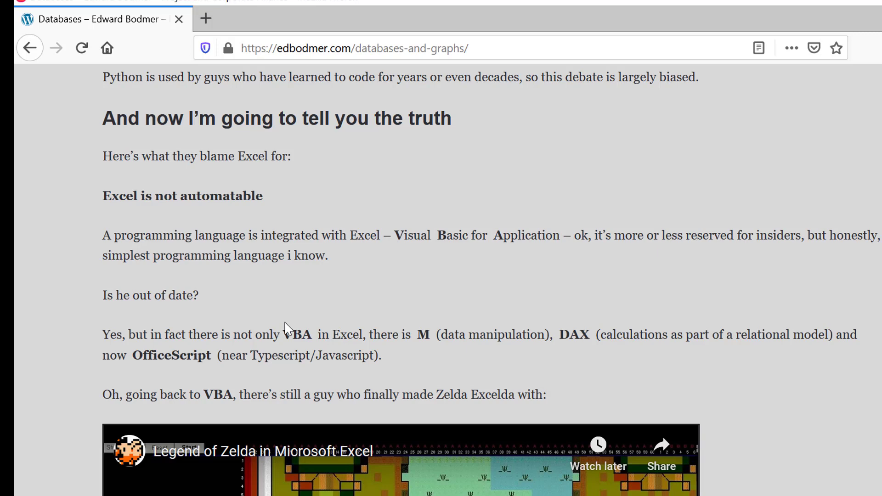
scroll(285, 325, down, 2)
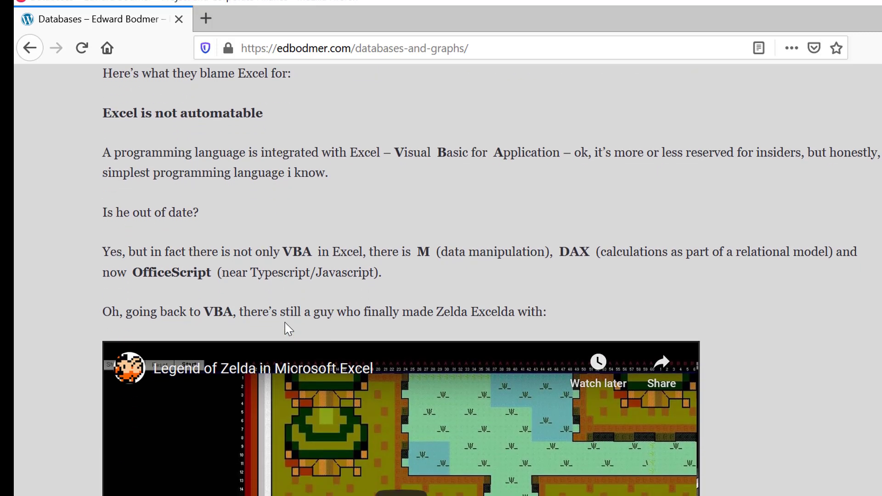
scroll(288, 329, down, 1)
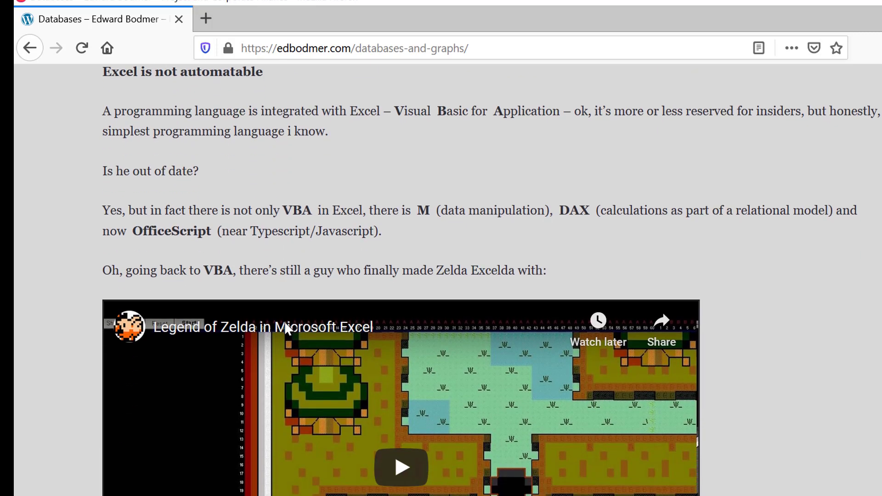
scroll(285, 326, down, 8)
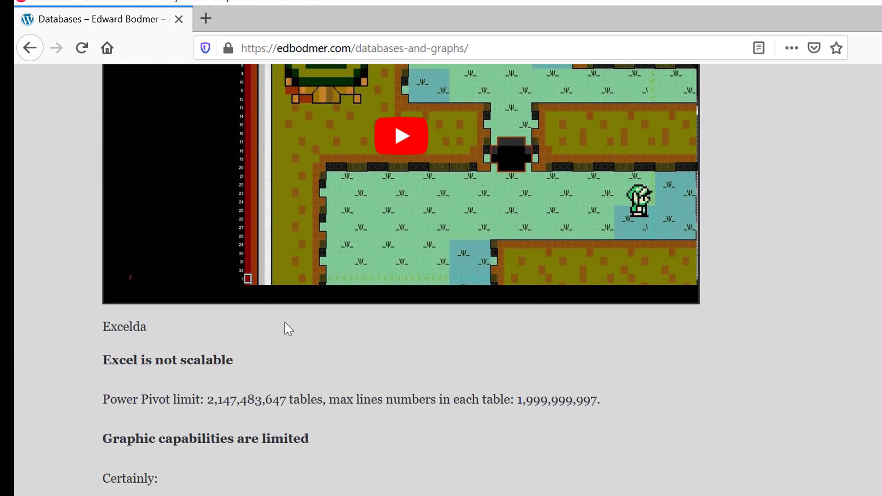
Step: Read the article's "Excel is not scalable" and "Graphic capabilities are limited" sections, around the Zelda and Michelangelo videos
scroll(285, 327, up, 2)
scroll(285, 321, up, 2)
scroll(285, 321, down, 2)
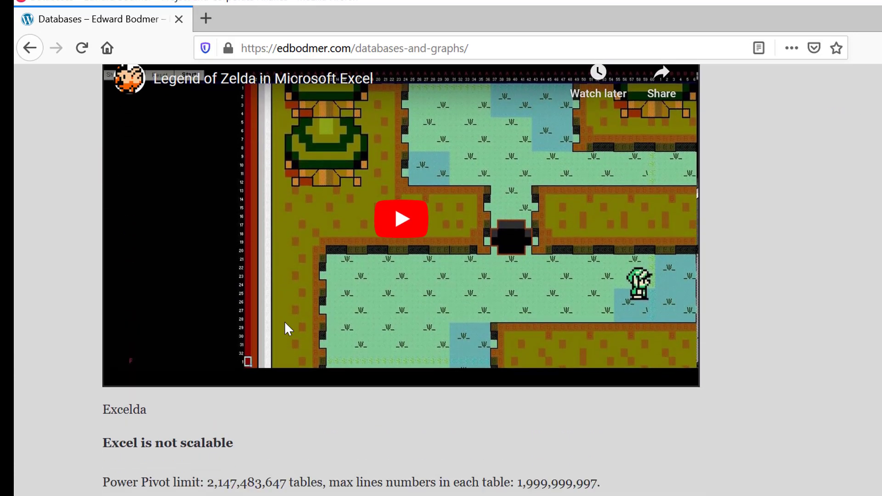
scroll(285, 322, down, 7)
scroll(285, 322, up, 3)
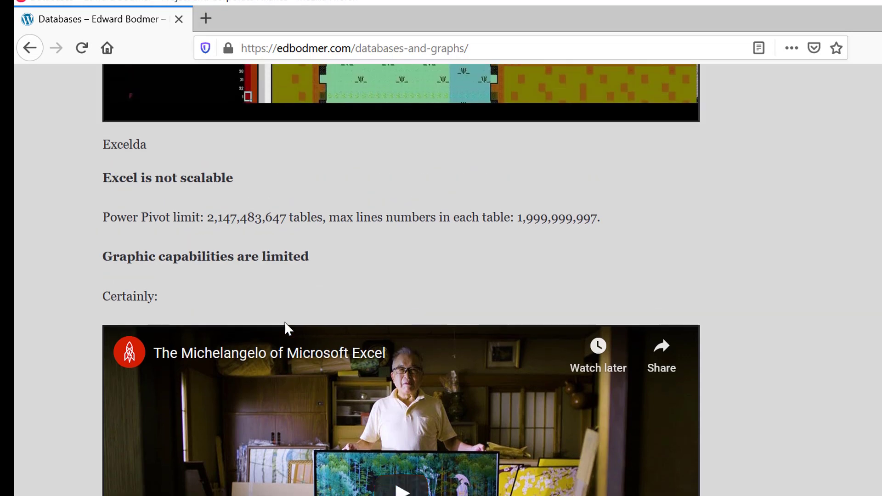
scroll(285, 322, down, 8)
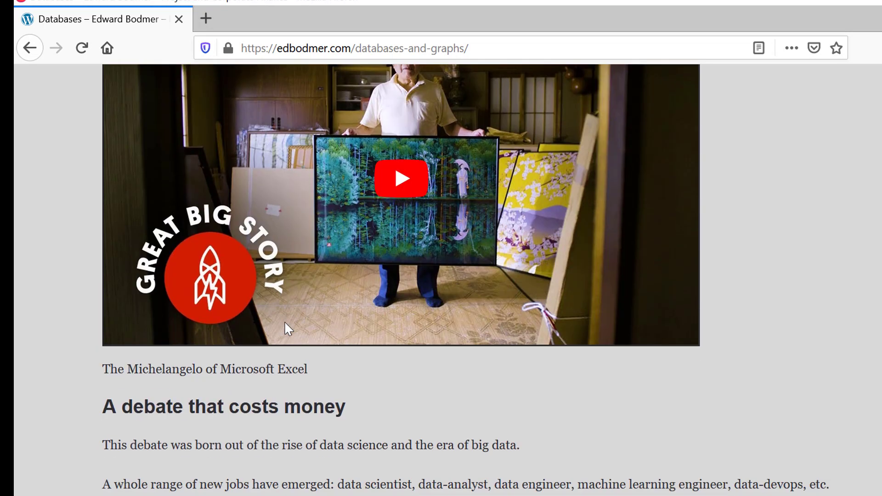
Step: Read the "A debate that costs money" section through "Why don't we learn how to use Excel?" and return to the start of the page
scroll(285, 323, down, 1)
scroll(285, 327, down, 4)
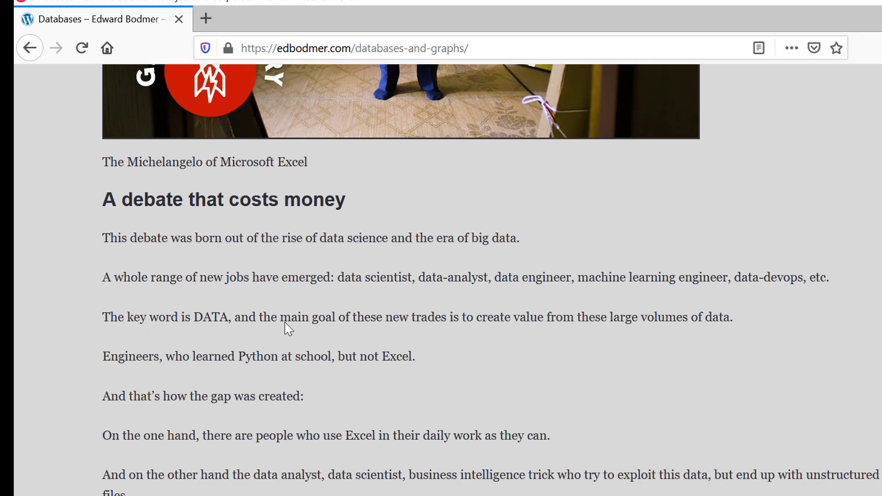
scroll(285, 324, down, 2)
scroll(285, 324, up, 1)
scroll(285, 324, down, 1)
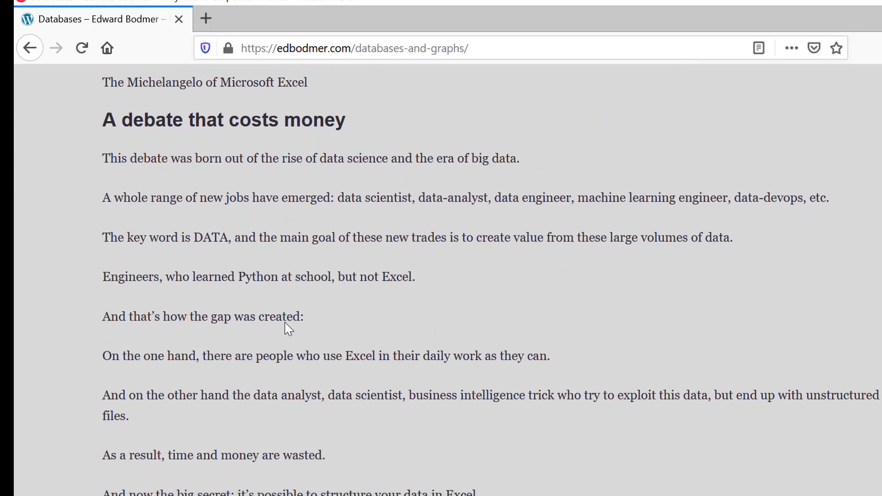
scroll(288, 328, down, 5)
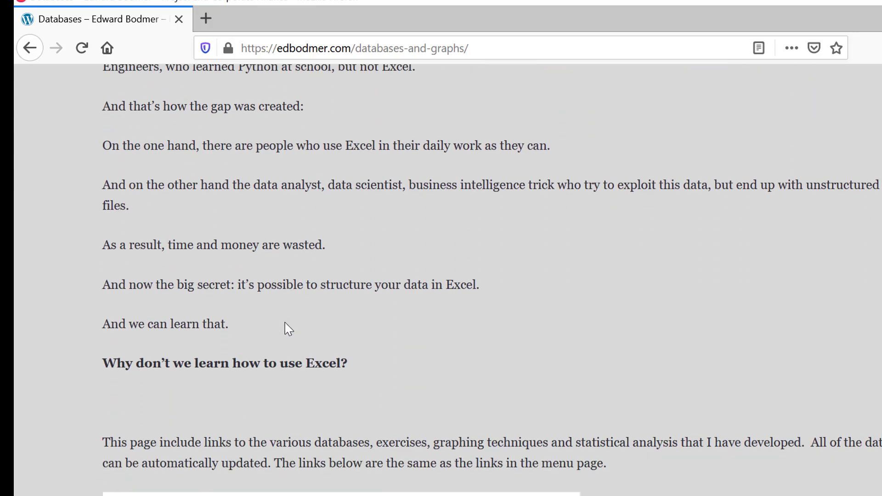
scroll(288, 328, down, 9)
scroll(286, 327, up, 11)
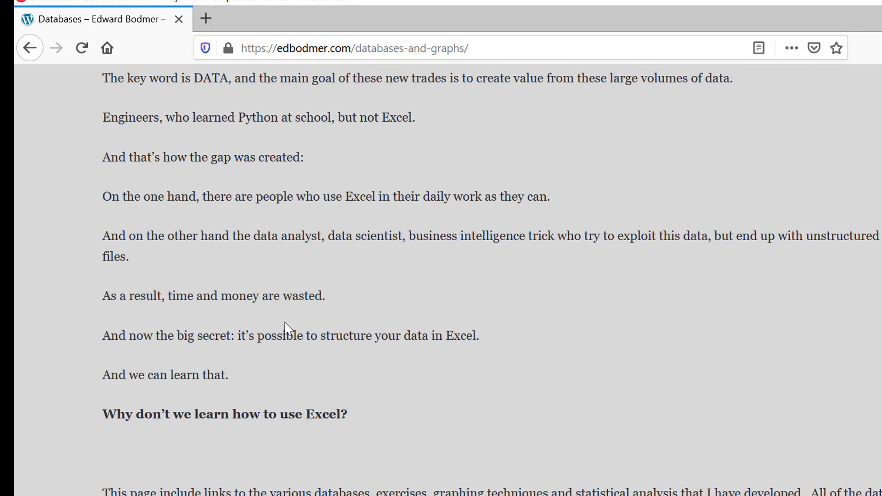
scroll(285, 324, up, 6)
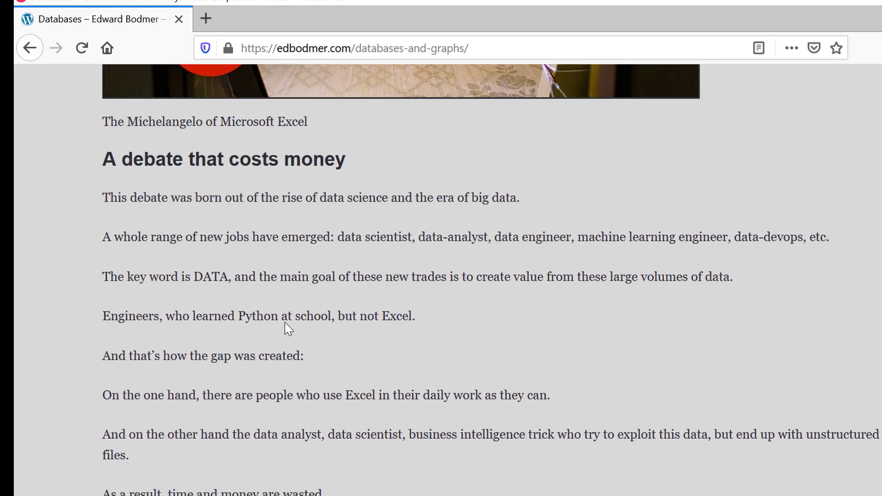
scroll(285, 322, up, 12)
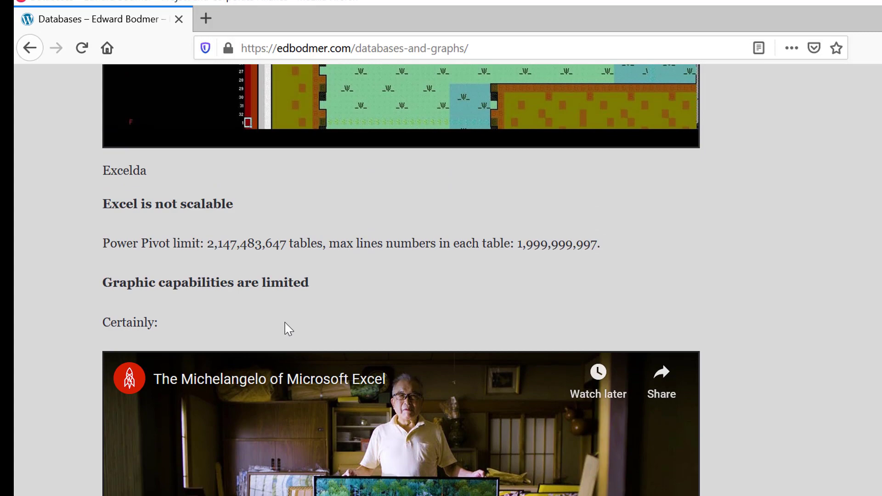
scroll(289, 329, down, 10)
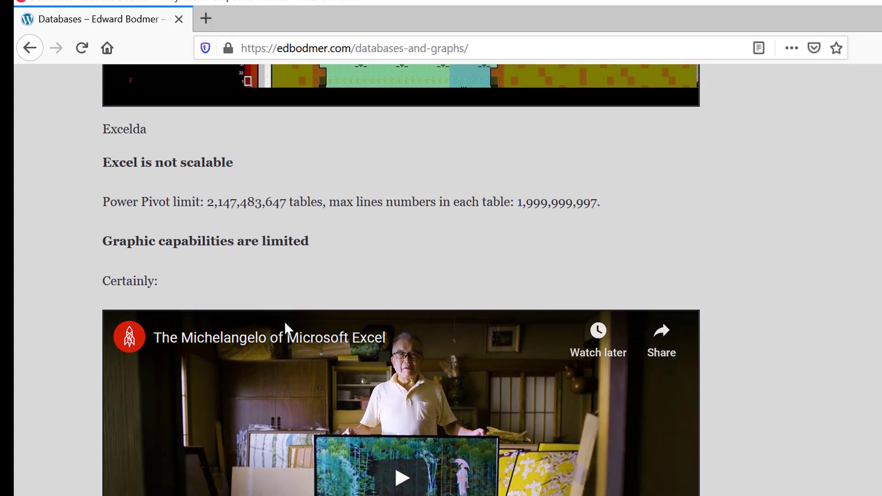
scroll(286, 327, down, 5)
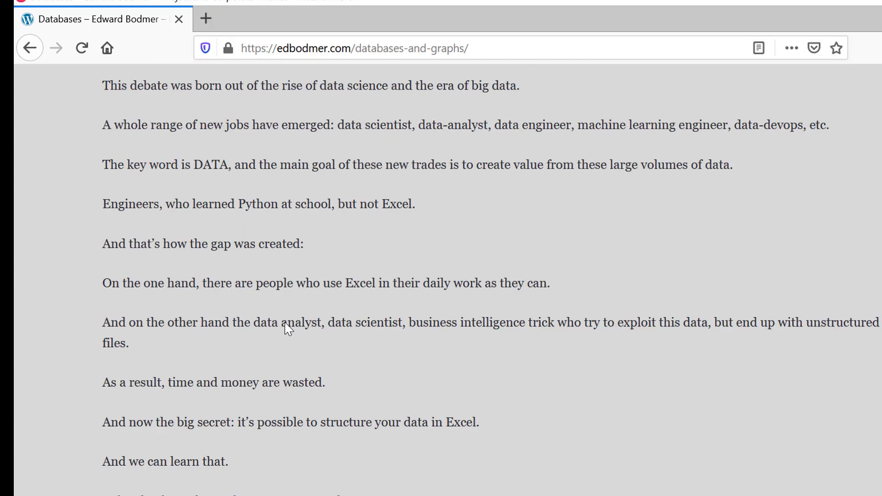
scroll(286, 327, up, 5)
scroll(574, 317, up, 20)
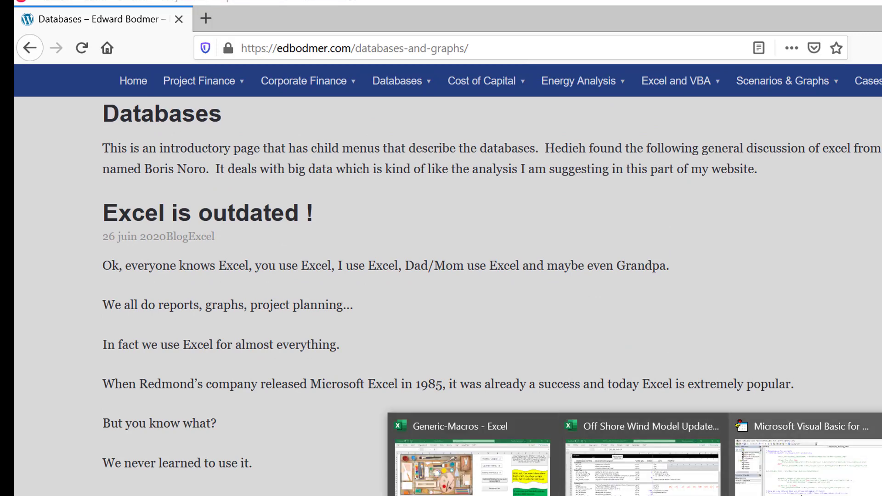
Step: Switch to the Visual Basic editor and remove devfee_profile(Period) from the devfee_amount formula in the Else branch
click(774, 457)
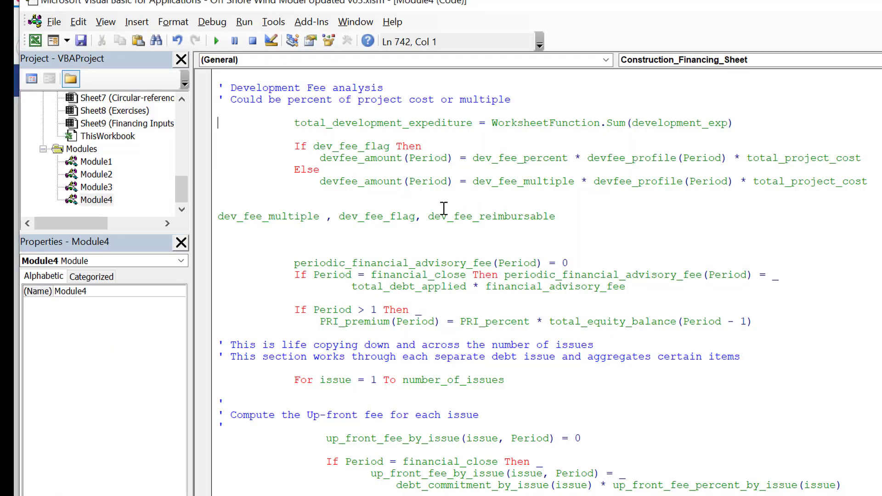
key(Up)
key(Up)
key(Up)
key(Down)
key(Down)
key(Down)
key(Down)
key(Down)
key(Down)
key(Down)
key(Down)
click(576, 188)
key(Down)
click(737, 182)
key(BackSpace)
key(BackSpace)
key(BackSpace)
key(BackSpace)
key(BackSpace)
key(BackSpace)
key(BackSpace)
key(BackSpace)
key(BackSpace)
key(BackSpace)
key(BackSpace)
key(BackSpace)
key(BackSpace)
key(BackSpace)
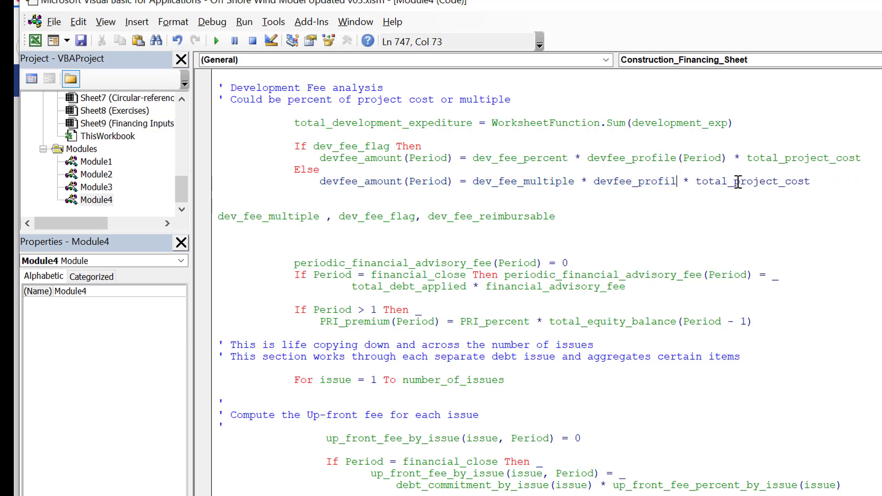
key(BackSpace)
key(BackSpace)
key(BackSpace)
key(BackSpace)
key(BackSpace)
key(BackSpace)
key(BackSpace)
key(BackSpace)
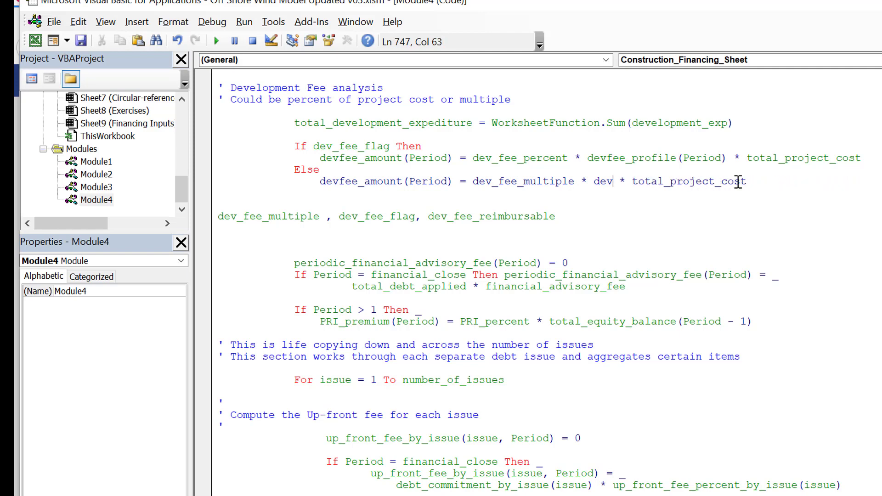
Step: Insert total_development_expenditure as the factor between dev_fee_multiple and total_project_cost in the Else branch formula
text(total_dev)
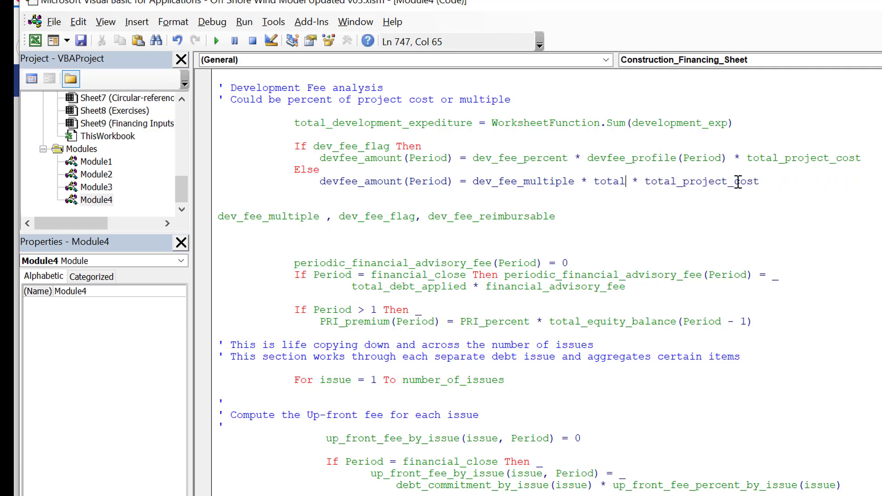
text(elop,)
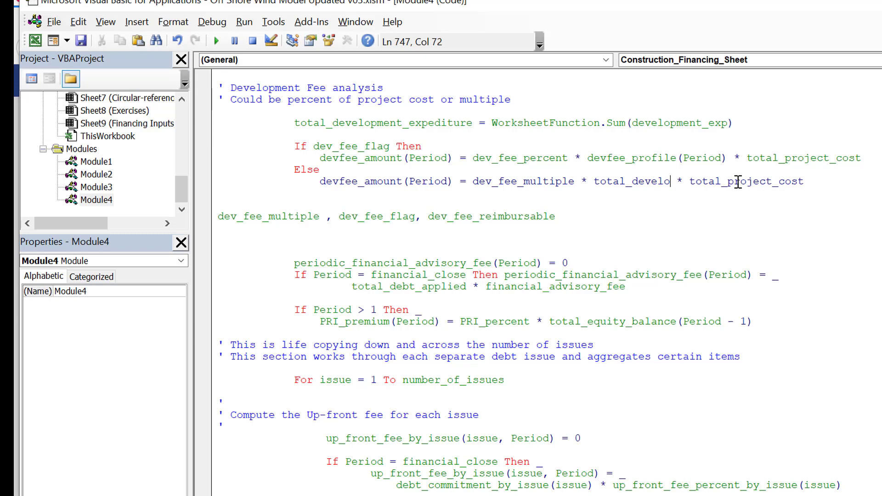
key(BackSpace)
text(met)
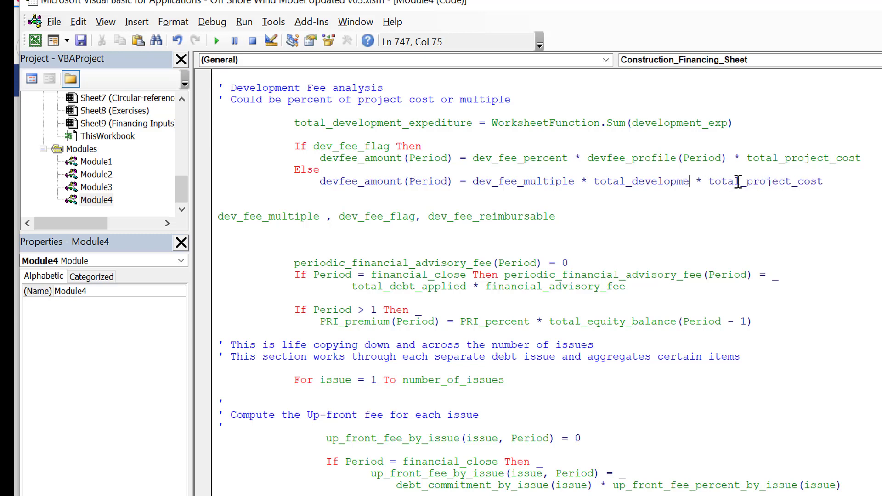
key(BackSpace)
key(BackSpace)
text(ent_ex)
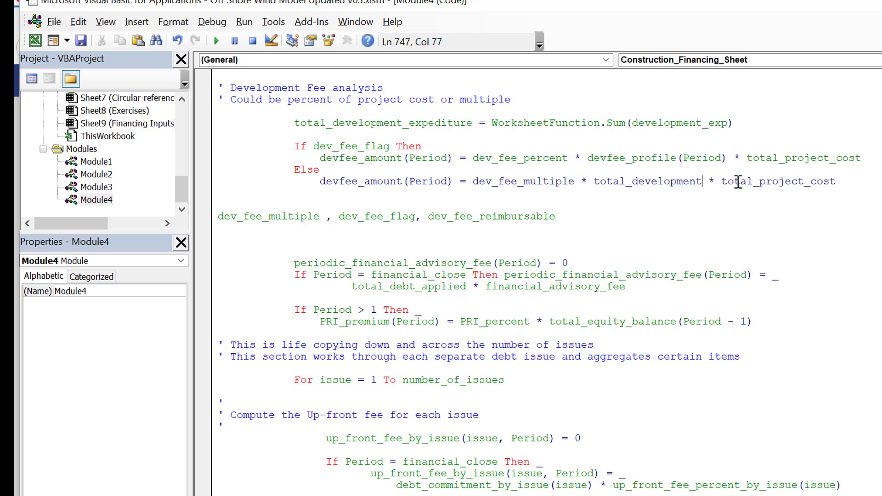
text(pendit)
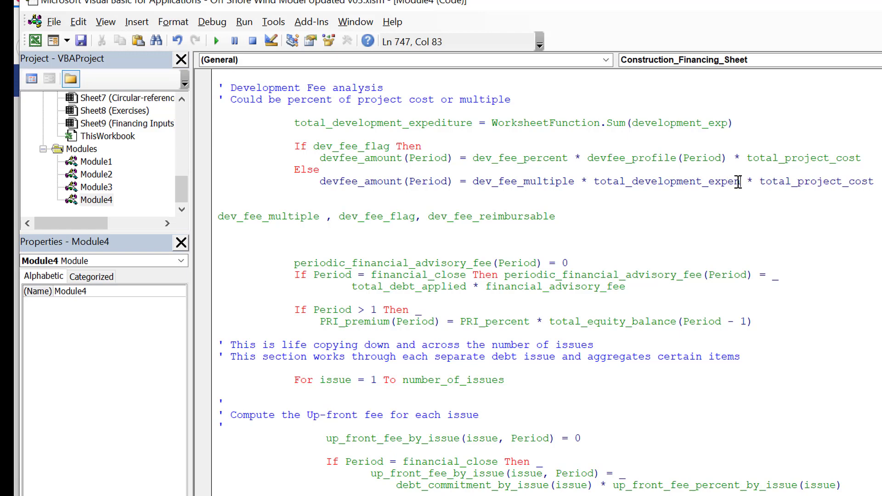
text(ure)
key(Down)
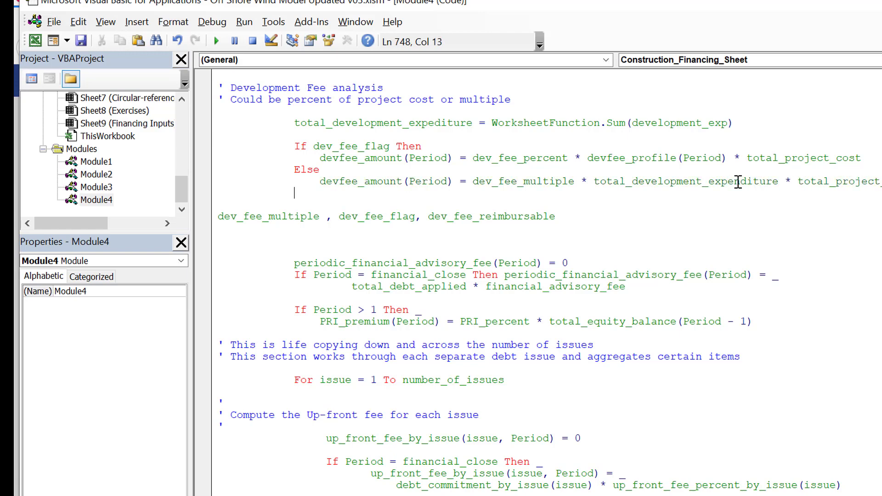
Step: Close the dev_fee_flag condition with an indented End If below the Else branch and add a blank line beneath it
key(Down)
key(Down)
key(shift+Down)
key(Up)
key(Up)
key(Return)
key(Up)
key(Up)
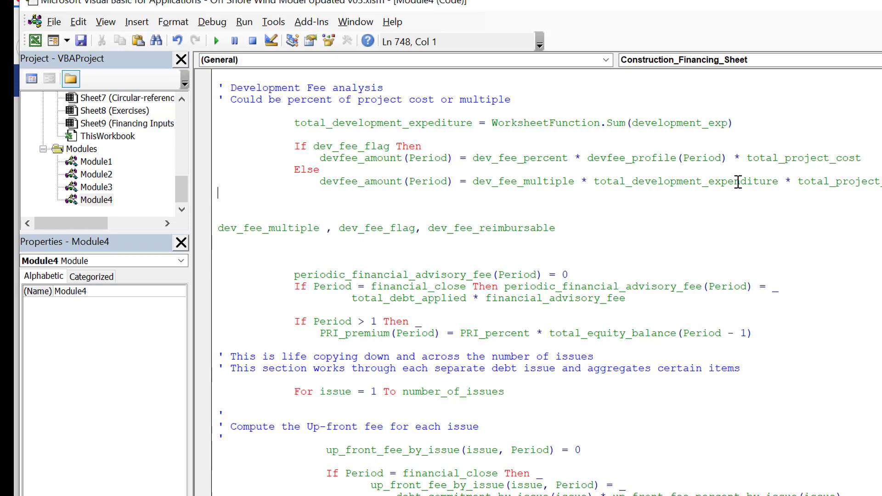
key(Tab)
key(Tab)
key(Tab)
text(end if)
key(Down)
key(Down)
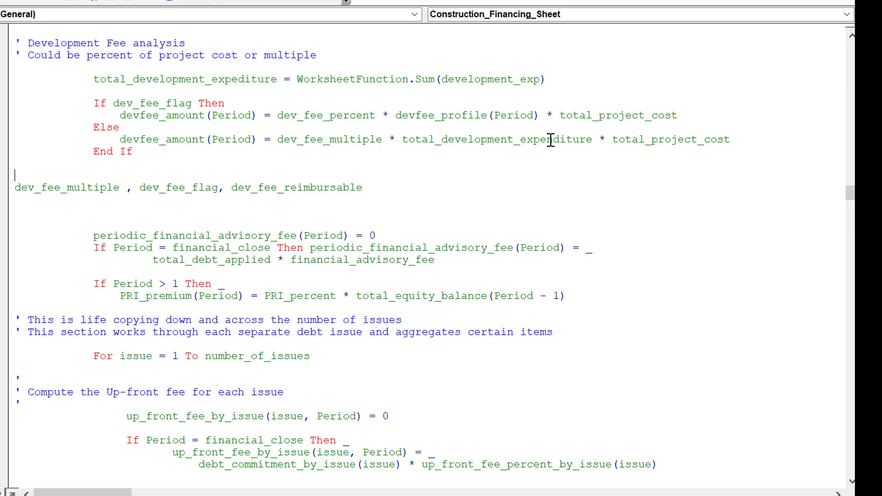
Step: Look through the per-issue up-front fee, IDC and commitment fee code down to the funding needs section
key(Down)
key(Down)
key(Down)
key(Down)
key(Down)
key(Down)
key(Down)
key(Down)
key(Down)
key(Down)
key(Down)
key(Down)
key(Down)
key(Down)
key(Down)
key(Down)
key(Down)
key(Down)
key(Down)
key(Down)
key(Down)
key(Down)
key(Down)
key(Down)
key(Down)
key(Down)
key(Down)
key(Down)
key(Down)
key(Down)
key(Down)
key(Down)
key(Down)
key(Down)
key(Down)
key(Down)
key(Down)
key(Down)
key(Down)
key(Down)
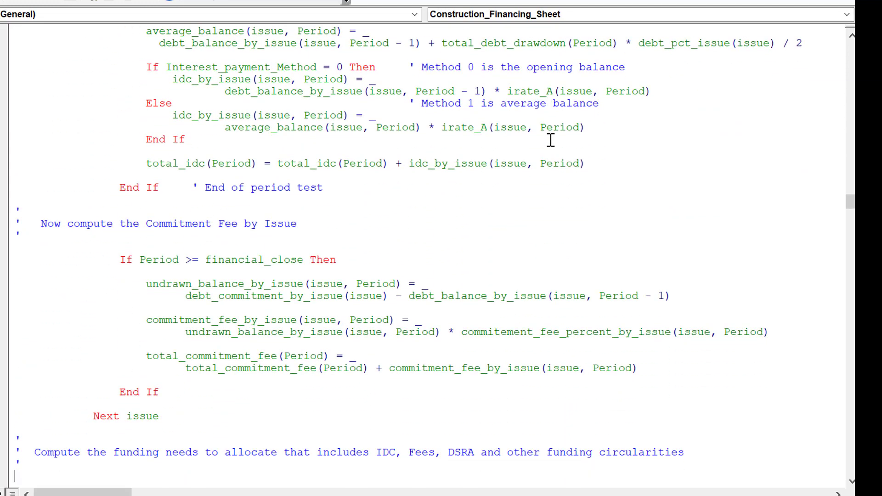
key(Down)
key(Down)
key(Down)
key(Down)
key(Down)
key(Down)
key(Down)
key(Down)
key(Down)
key(Down)
key(Down)
key(Down)
key(Down)
key(Down)
key(Down)
key(Down)
key(Down)
key(Down)
key(Down)
key(Down)
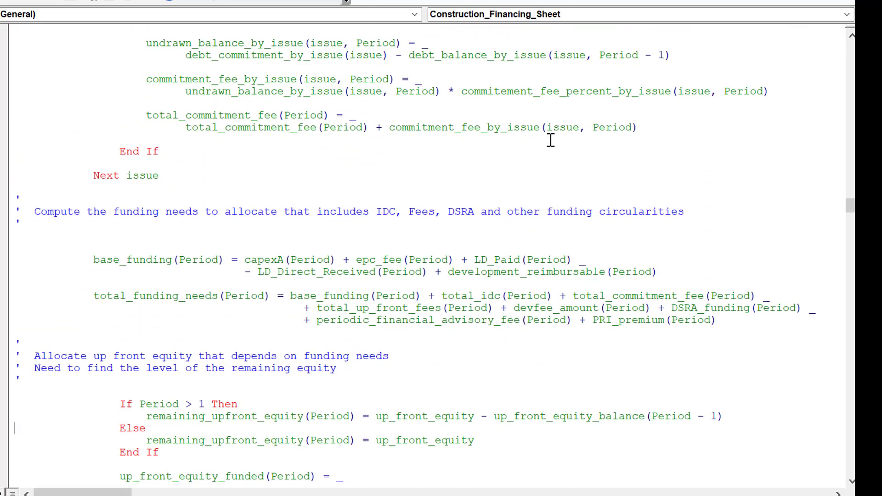
Step: Examine the base_funding and total_funding_needs formulas for how development_reimbursable and devfee_amount enter the funding needs
key(Up)
key(Down)
key(Up)
key(Left)
key(Down)
key(Down)
key(Down)
key(Right)
key(Right)
key(Right)
key(Right)
key(Right)
key(Right)
key(Right)
key(Right)
key(Right)
key(Right)
key(Right)
key(Right)
key(Right)
key(Right)
key(Right)
key(Right)
key(Right)
key(Right)
key(Right)
key(Right)
key(Right)
key(Right)
key(Right)
key(Right)
key(Right)
key(Right)
key(Right)
key(Right)
key(Right)
key(Right)
key(Right)
key(Right)
key(Right)
key(Right)
key(Right)
key(Right)
key(Right)
key(Right)
key(Right)
key(Right)
key(Right)
key(Up)
key(Up)
key(Up)
key(Left)
key(Up)
key(Up)
key(Home)
Step: Return to the Development Fee analysis code and insert two blank lines between End If and the dev_fee_multiple line
key(Page_Up)
key(Page_Up)
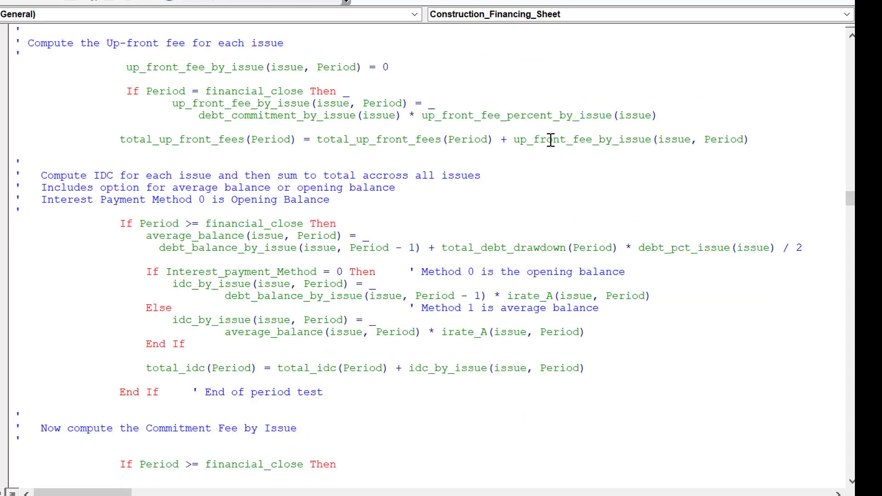
key(Page_Up)
key(Page_Down)
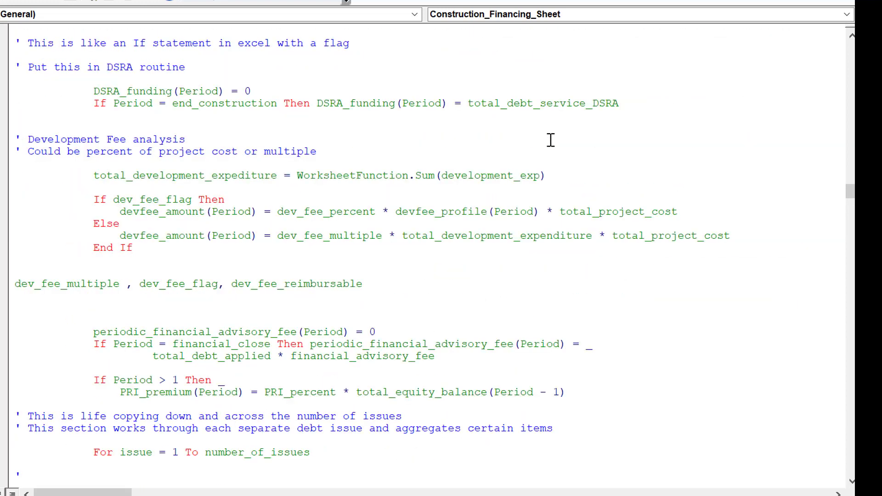
key(Down)
key(Down)
key(Down)
key(Down)
key(Return)
key(Return)
key(Up)
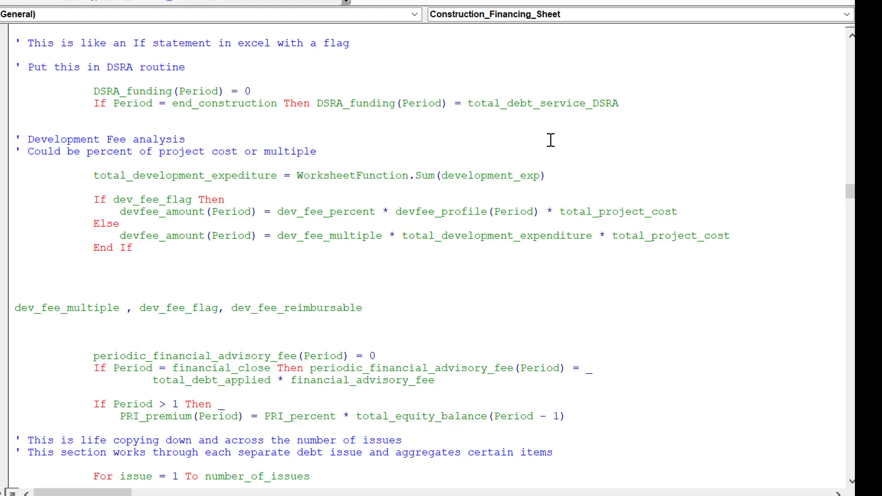
key(Up)
Step: Try to replace every dev_fee_reimbursible in the current module with dev_fee_reimbursible_pct
click(738, 342)
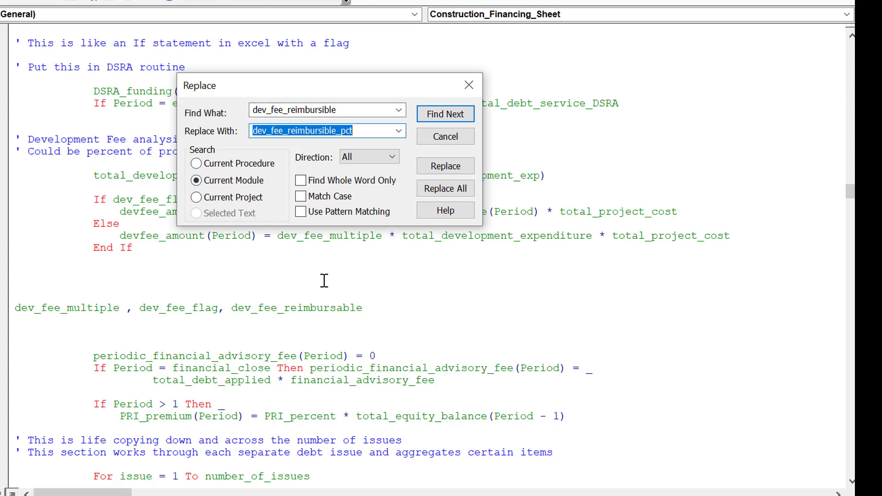
click(439, 192)
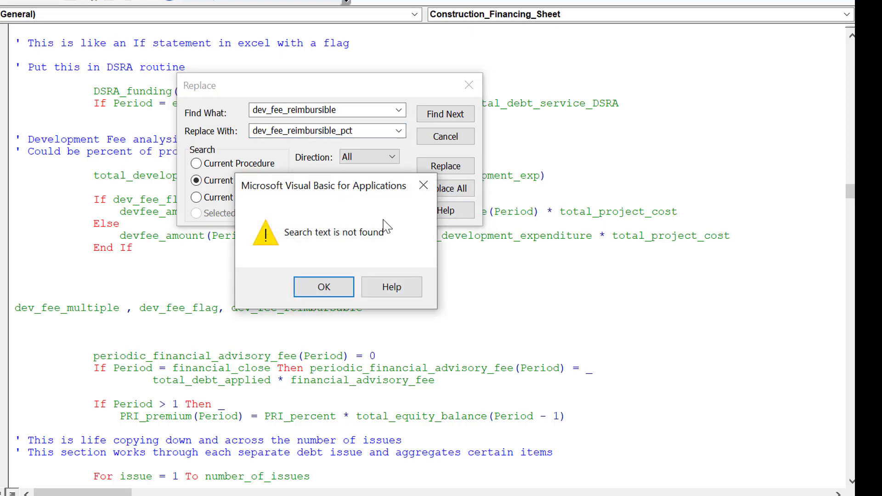
click(308, 285)
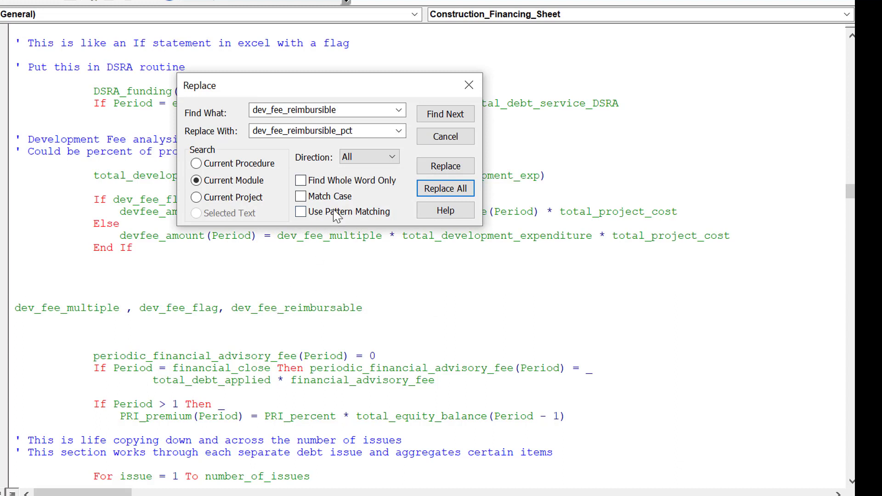
Step: Correct the spelling of the text to find to dev_fee_reimbursable
double_click(351, 109)
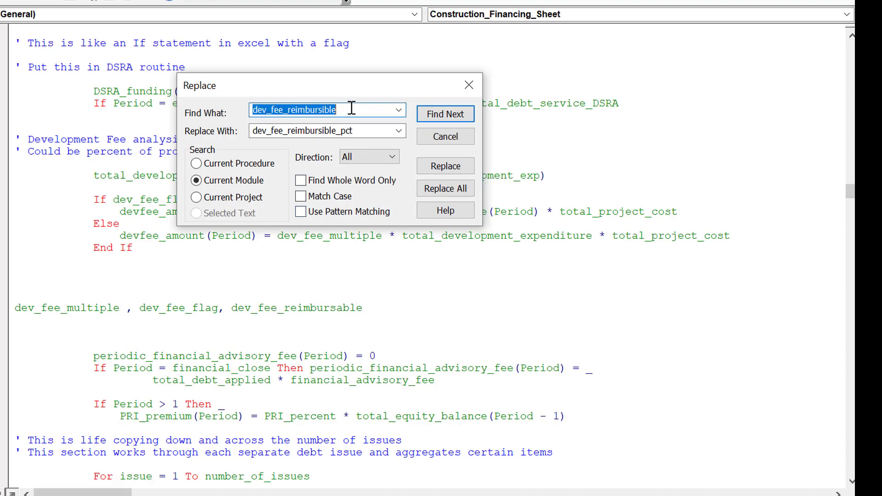
key(Home)
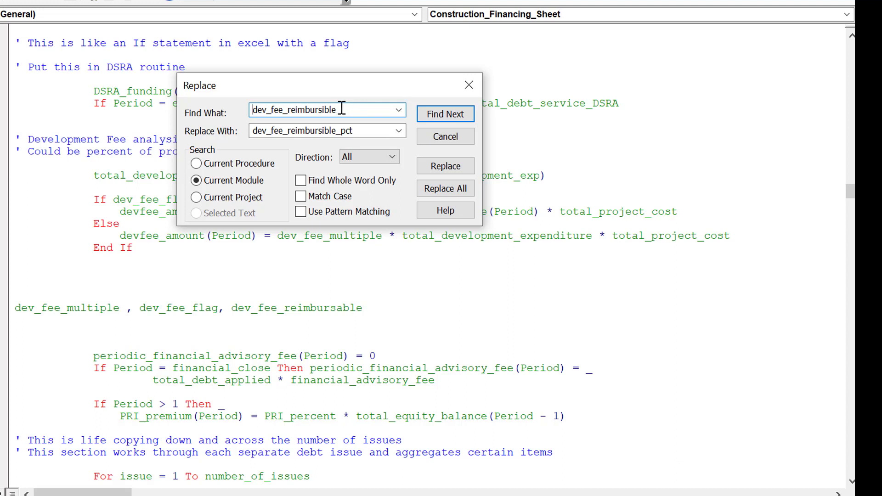
click(336, 111)
key(Left)
key(Left)
key(Left)
key(Left)
key(shift+Right)
key(Delete)
text(a)
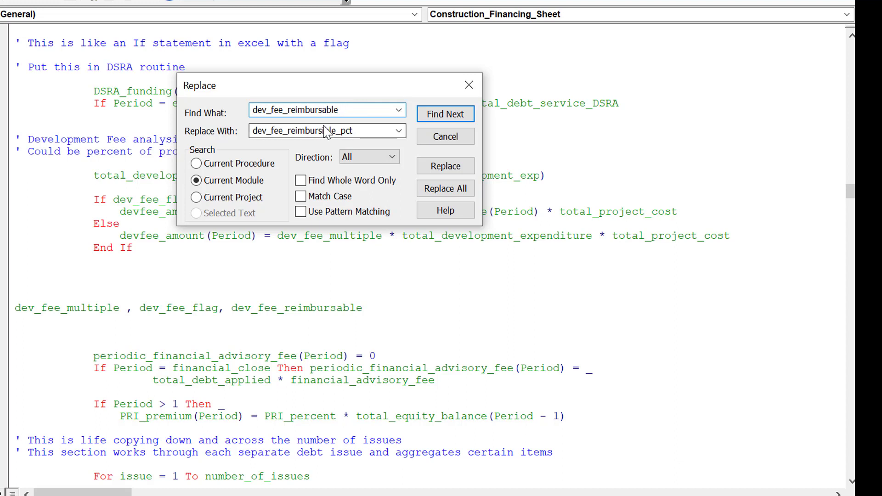
Step: Correct the spelling of the replacement text to dev_fee_reimbursable_pct
key(Tab)
key(Home)
key(Right)
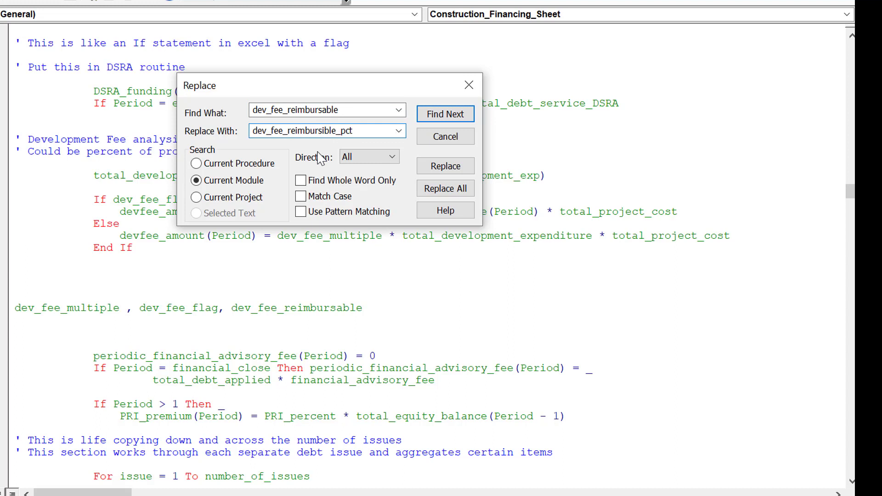
key(Right)
key(Right)
key(Right)
key(Right)
key(Right)
key(Right)
key(Right)
key(Right)
key(Right)
key(Right)
key(Right)
key(Right)
key(Right)
key(Right)
key(Right)
key(Right)
key(BackSpace)
text(a)
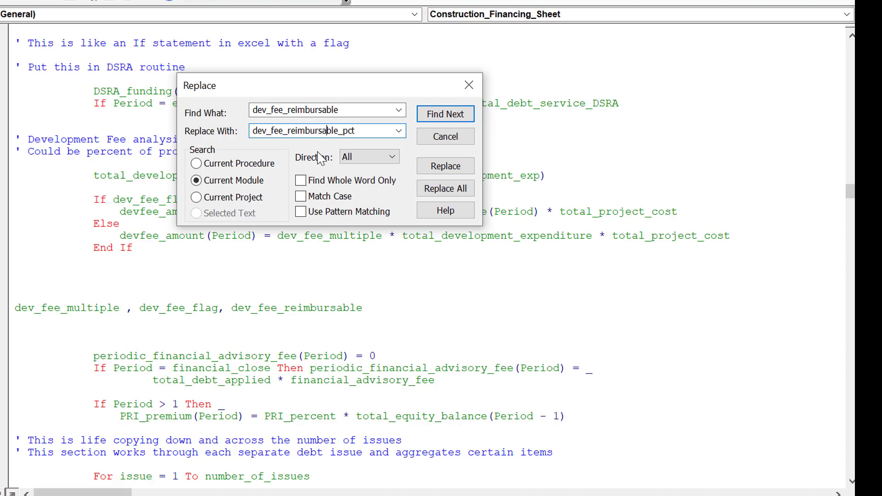
Step: Replace every dev_fee_reimbursable in the current module with dev_fee_reimbursable_pct and close the replace dialog
click(439, 201)
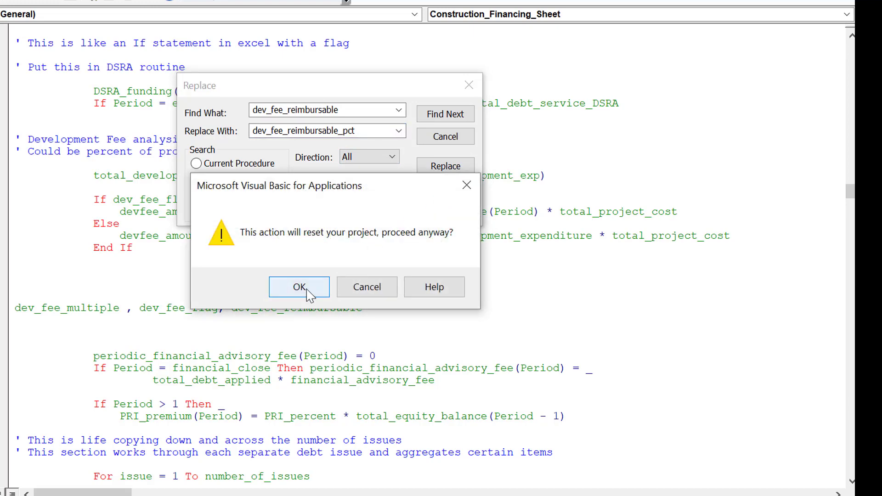
click(307, 293)
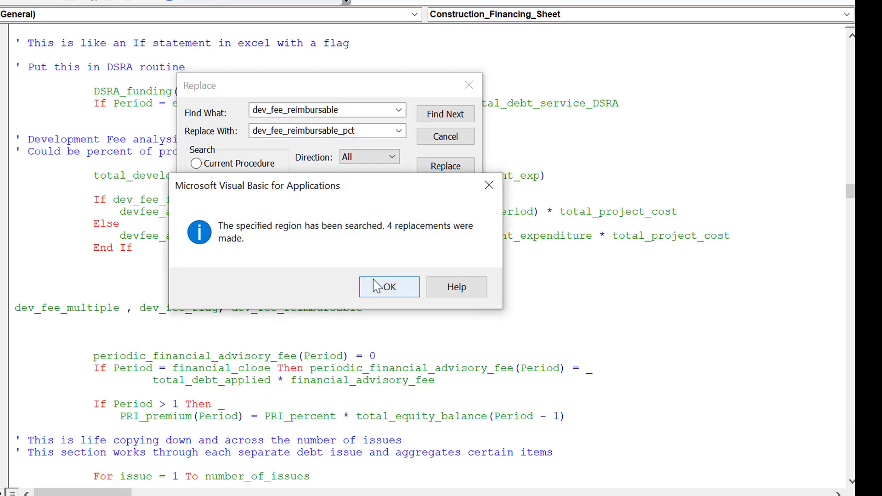
click(377, 286)
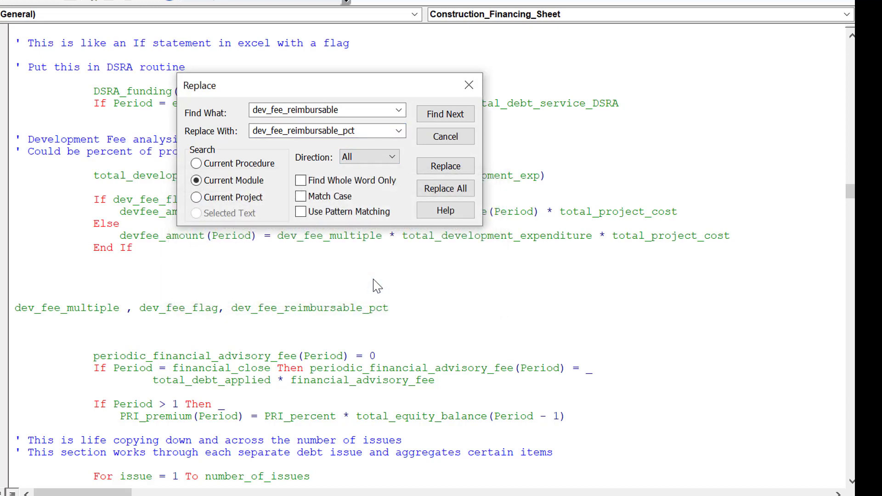
click(469, 85)
Step: Turn the line listing dev_fee_multiple, dev_fee_flag and dev_fee_reimbursable_pct into a comment
click(215, 268)
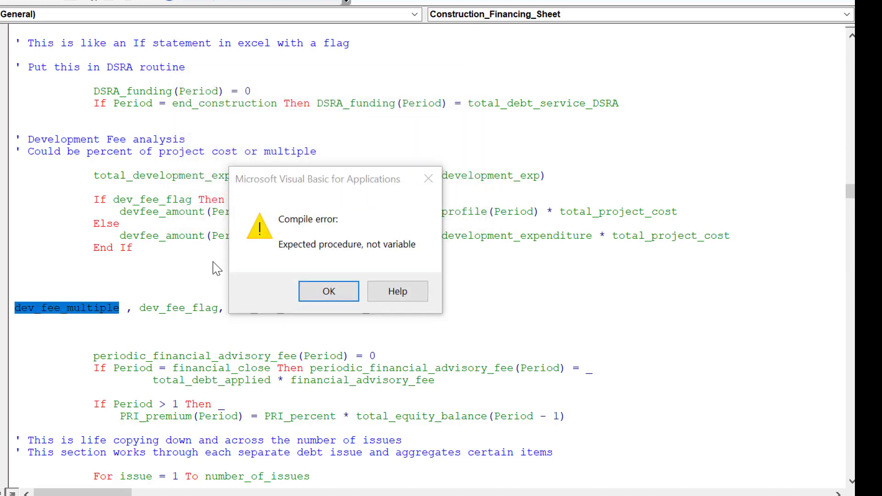
key(Return)
key(Home)
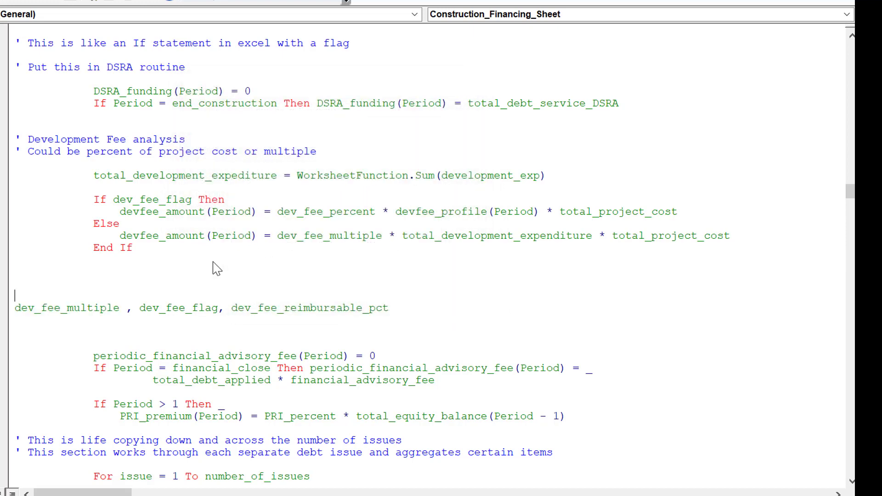
text(')
key(Up)
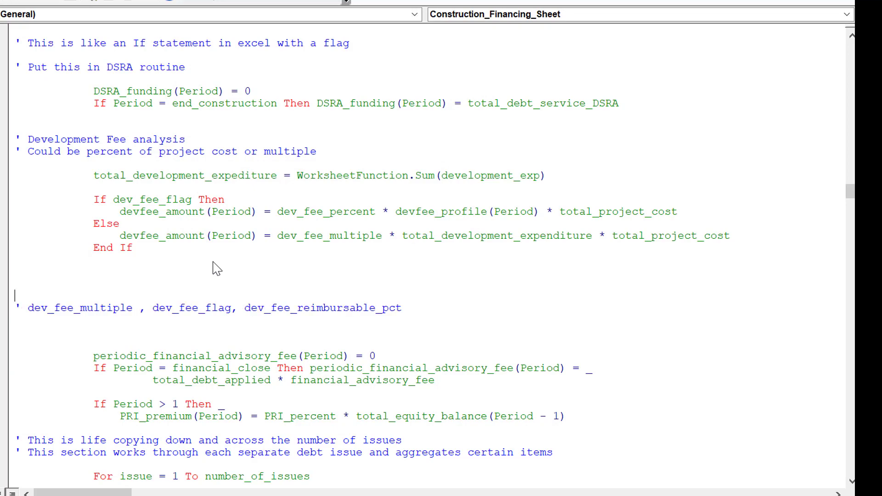
Step: Add dev_fee_reimbursable(1000) after epc_fee(1000) in the public declarations of the time-based variables
key(Page_Up)
key(Page_Up)
key(Page_Up)
key(Page_Up)
key(Page_Up)
key(Page_Up)
key(Page_Up)
key(Page_Up)
key(Page_Up)
key(Page_Up)
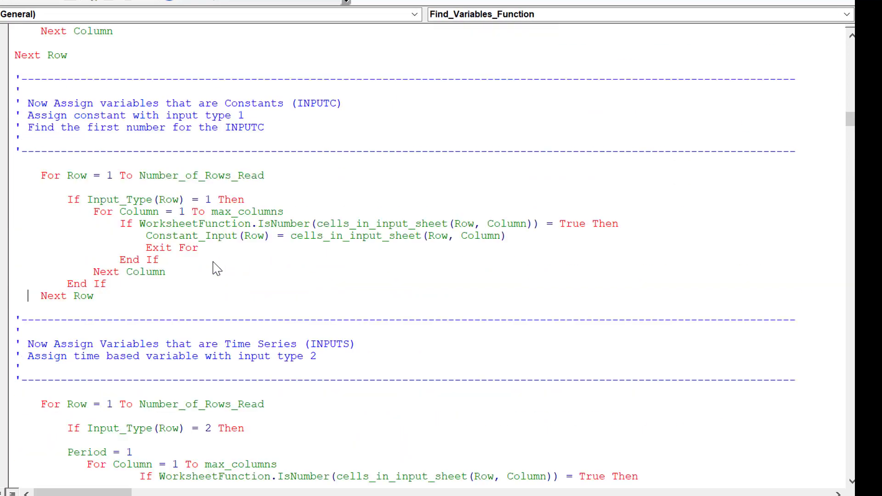
key(Page_Up)
key(Page_Up)
key(Page_Up)
key(Page_Up)
key(Page_Up)
key(Page_Up)
key(Page_Up)
key(Page_Up)
key(Page_Up)
key(Page_Up)
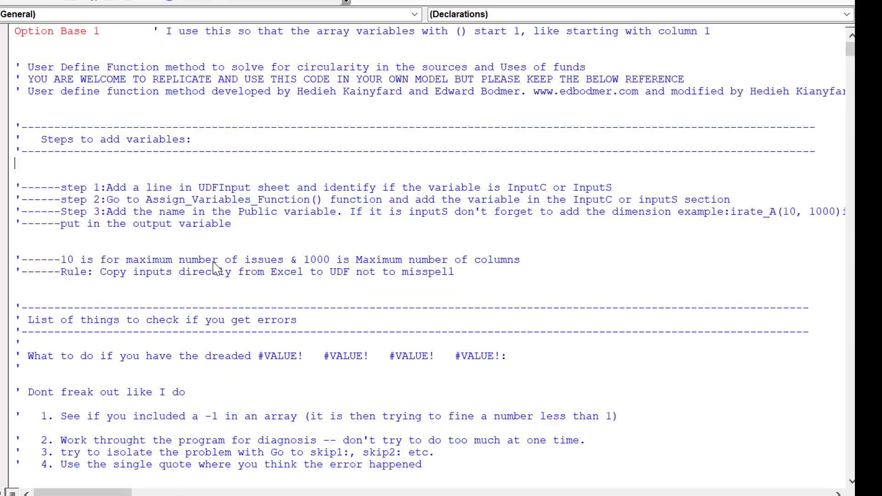
key(Page_Down)
key(Page_Down)
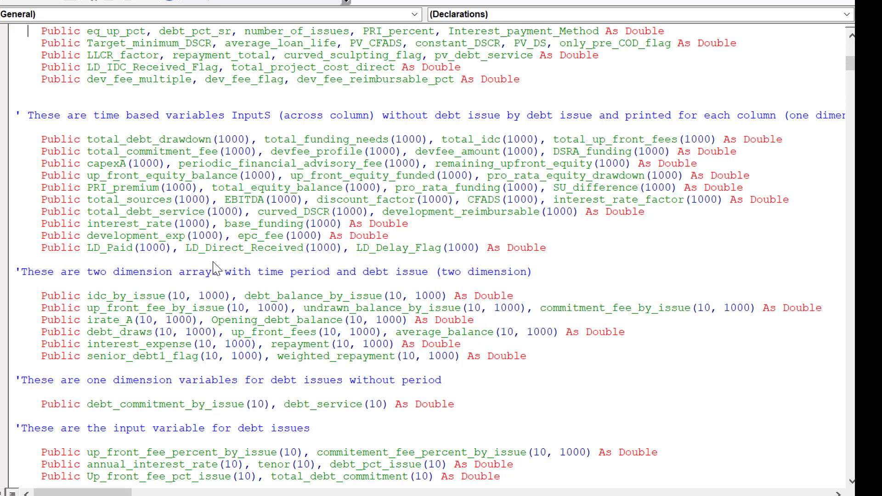
key(Up)
key(Up)
key(Up)
key(Up)
key(Up)
key(Up)
key(Up)
key(Up)
key(Up)
key(Up)
key(Up)
key(Up)
key(Up)
key(Up)
key(Down)
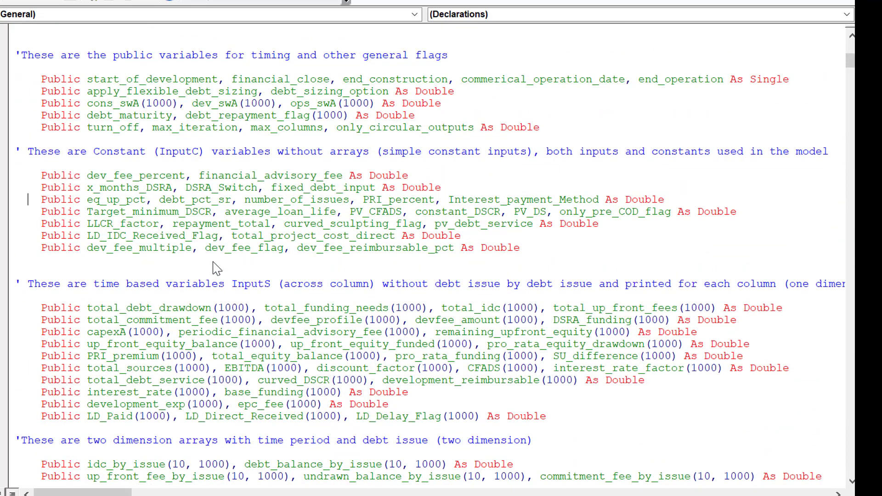
key(Up)
key(Up)
key(Up)
key(Down)
key(Left)
key(Left)
key(Left)
key(Left)
key(Left)
key(Left)
key(Left)
key(Left)
key(Left)
key(Left)
key(Left)
key(Left)
key(Right)
text(,dev_f)
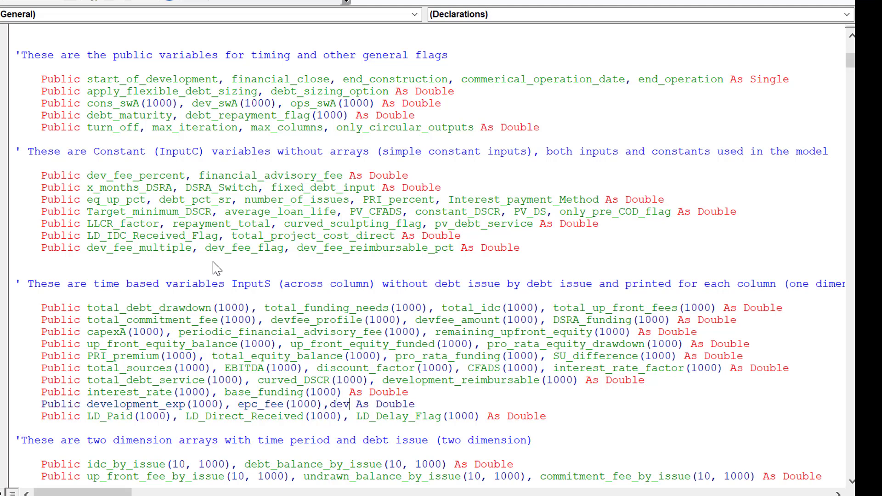
text(ee_re)
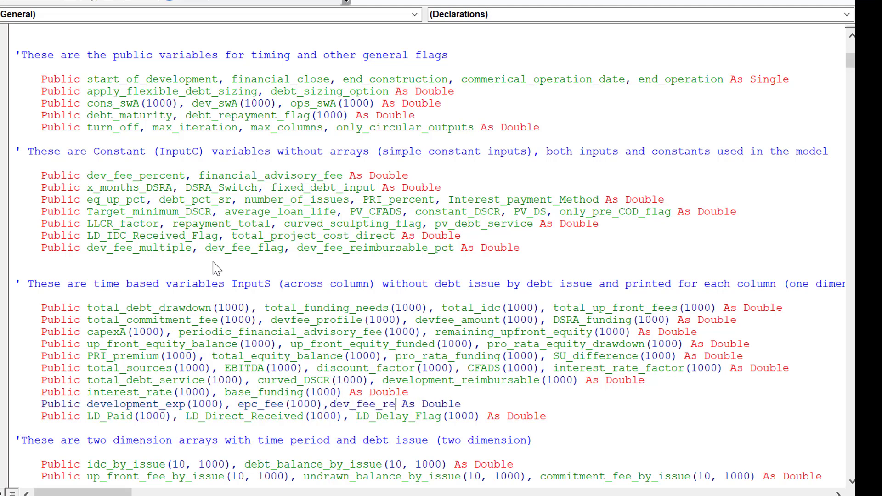
text(imburs)
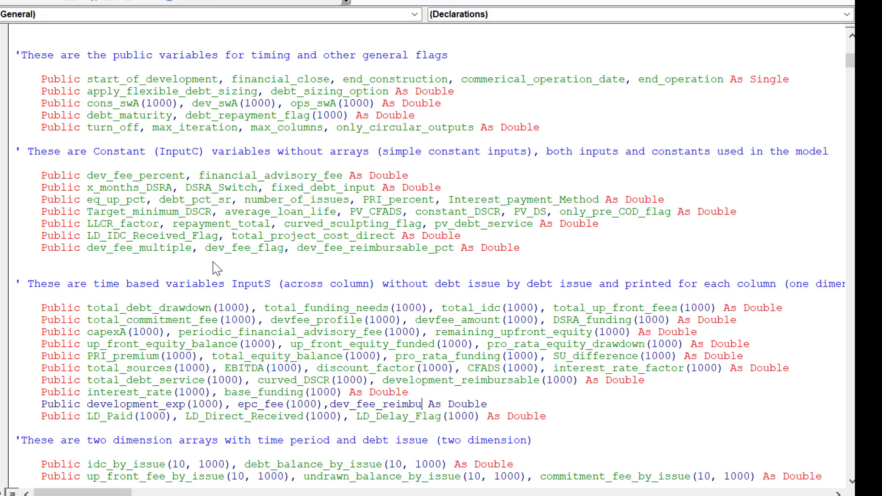
text(able(1)
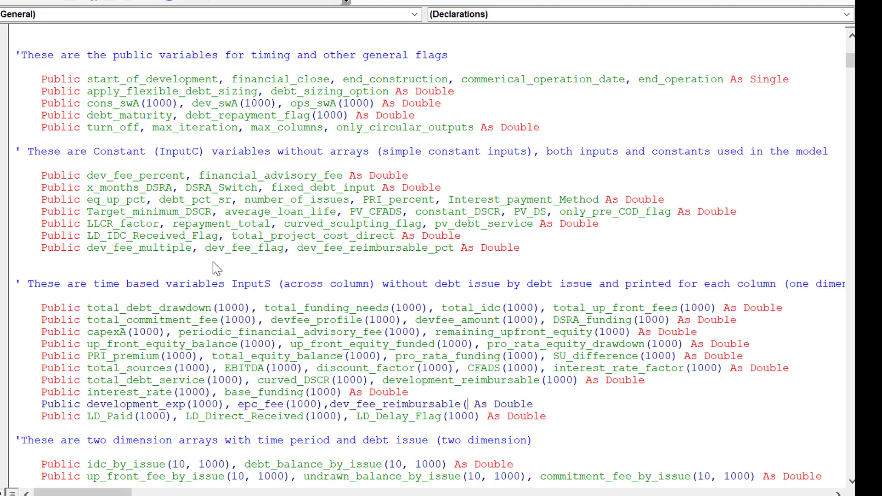
text(000))
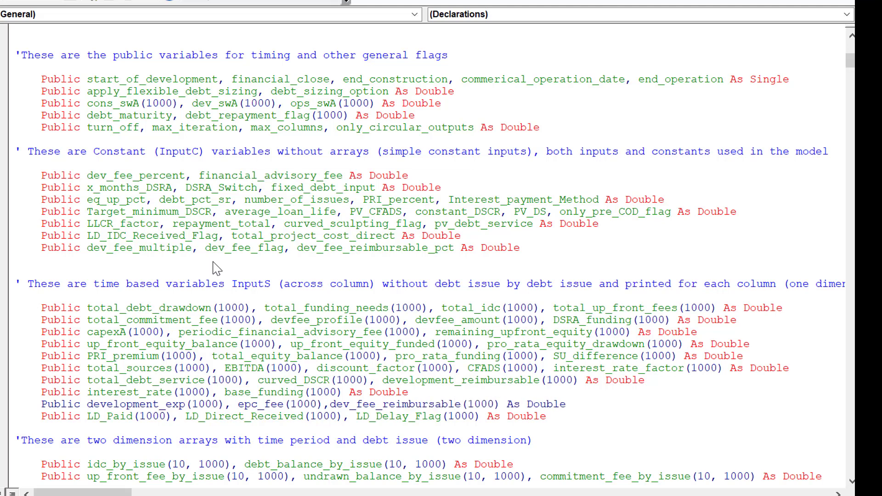
key(Down)
key(Down)
key(Left)
key(Return)
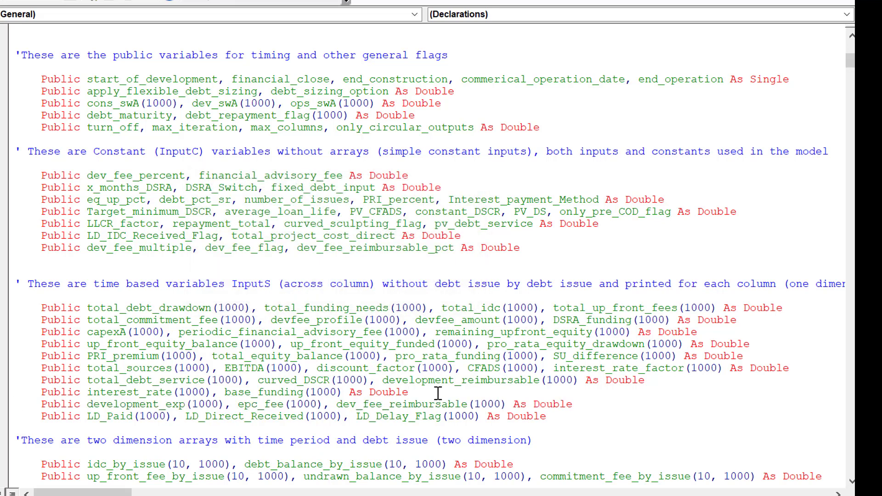
Step: Copy the variable name dev_fee_reimbursable from its new public declaration
click(429, 415)
key(shift+Right)
key(shift+Right)
key(shift+Right)
key(shift+Right)
key(shift+Right)
key(shift+Right)
key(shift+Right)
key(shift+Right)
key(shift+Right)
key(shift+Right)
key(shift+Right)
key(shift+Right)
key(shift+Right)
key(shift+Right)
key(shift+Right)
key(shift+Right)
key(shift+Right)
key(shift+Right)
key(shift+Right)
key(shift+Right)
key(ctrl+c)
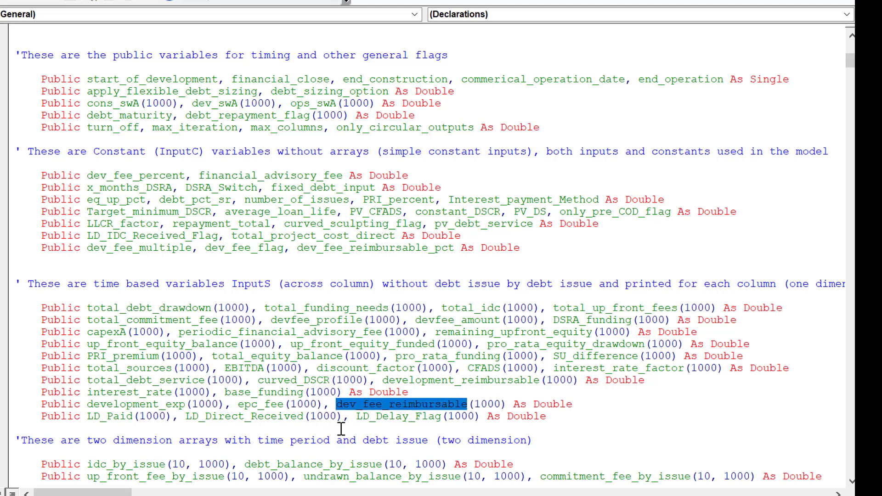
key(Down)
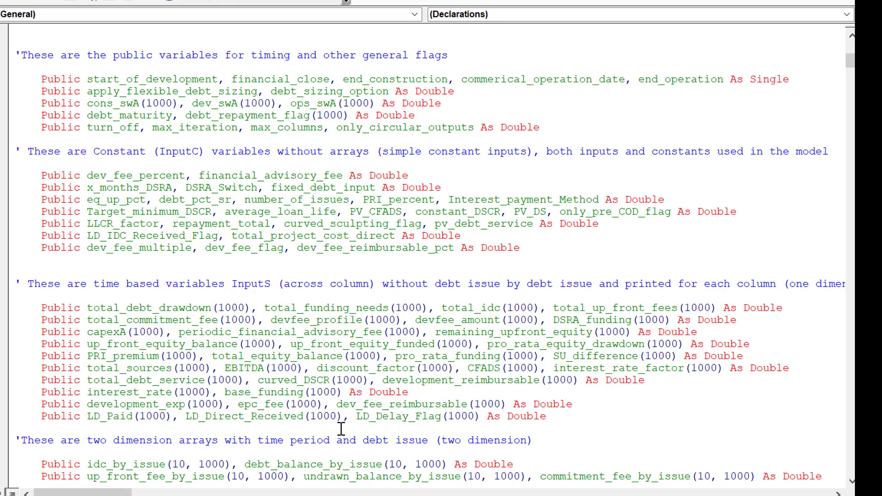
Step: Paste dev_fee_reimbursable below End If in the Development Fee analysis code, above the commented variable list
key(Page_Down)
key(Page_Down)
key(Page_Down)
key(Page_Down)
key(Page_Down)
key(Page_Down)
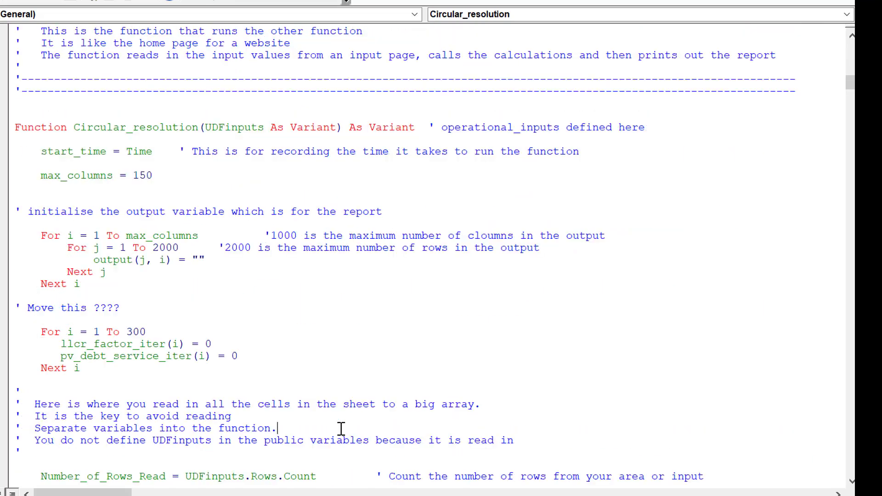
key(Page_Down)
key(Page_Down)
key(Page_Down)
key(Page_Down)
key(Page_Down)
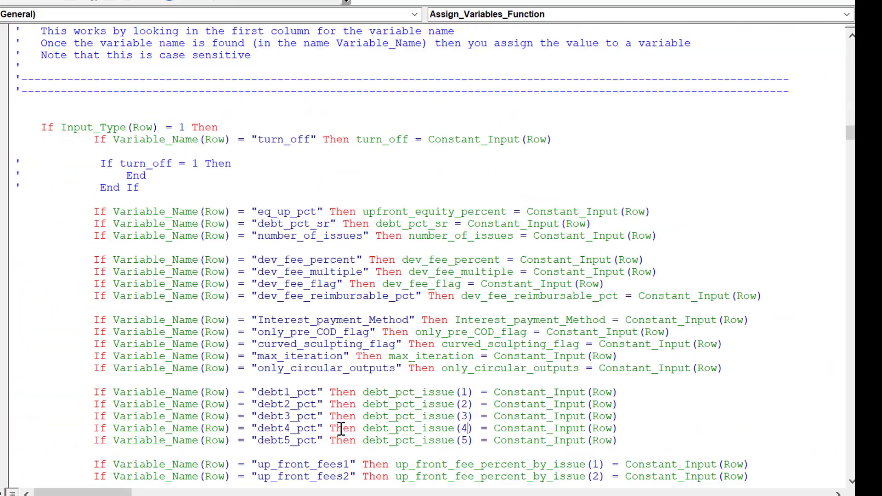
key(Page_Down)
key(Page_Down)
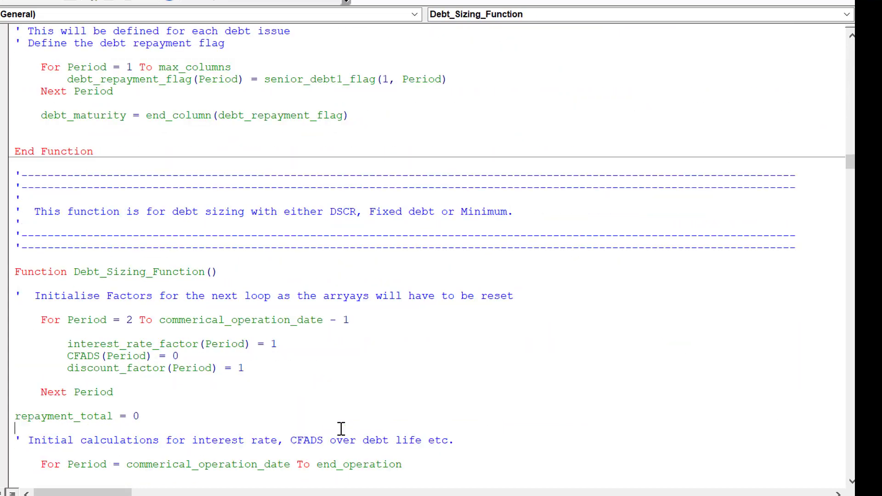
key(Page_Down)
key(Page_Down)
key(Page_Down)
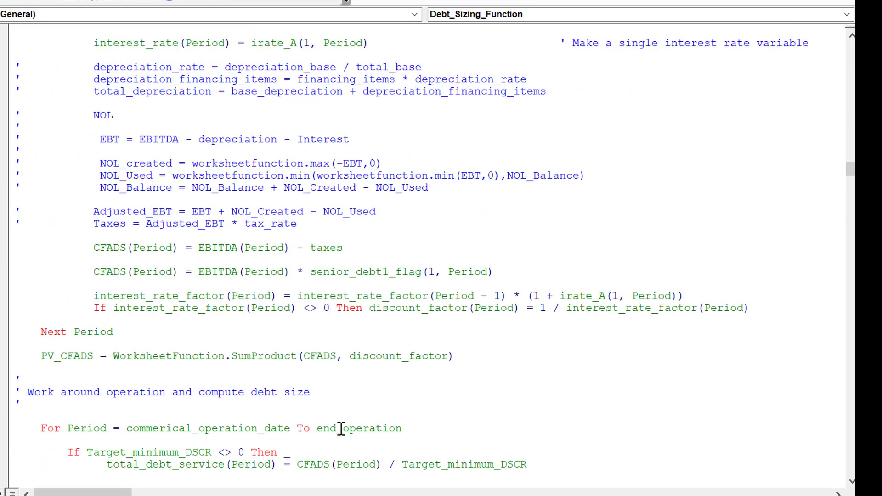
key(Page_Down)
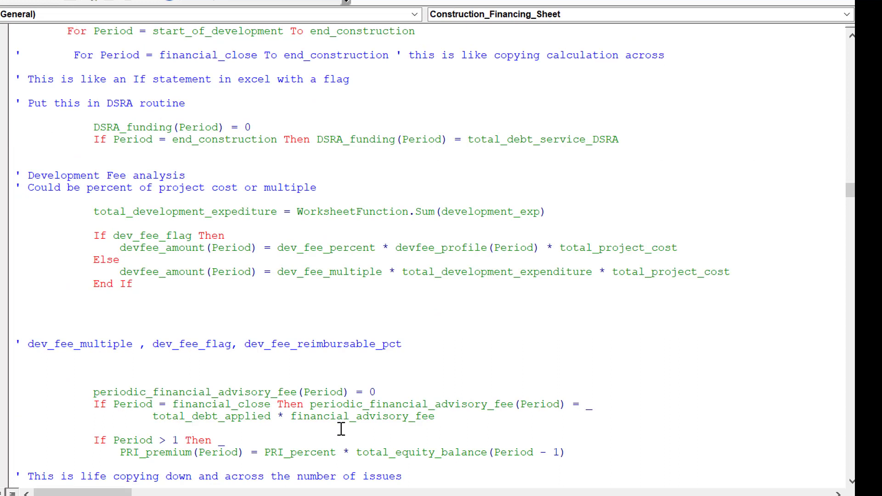
key(Up)
key(Up)
key(Up)
key(Up)
key(Up)
key(Up)
key(Up)
key(Up)
key(ctrl+v)
key(Down)
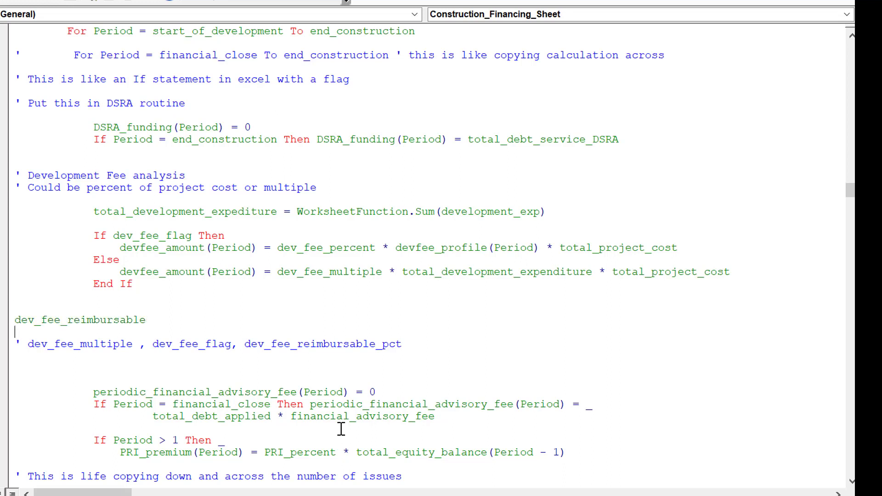
Step: Add the (Period) index to dev_fee_reimbursable and indent the line to align with End If
key(Up)
key(End)
text())
key(BackSpace)
text((Per)
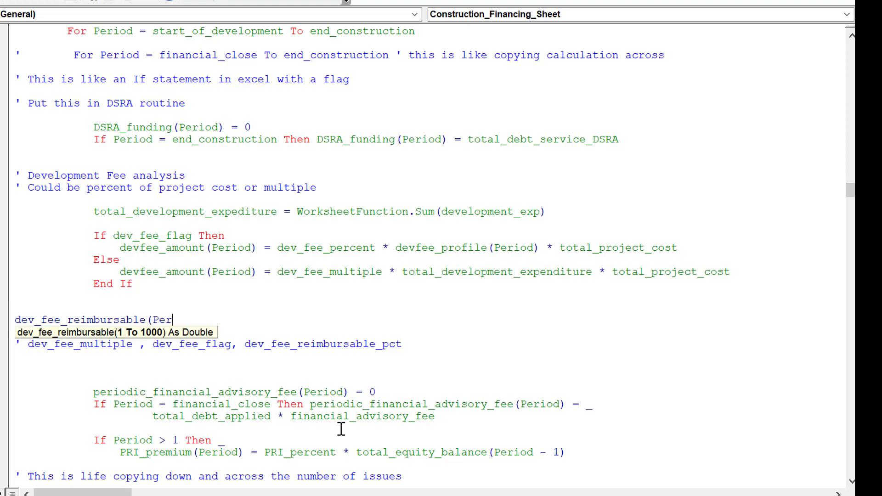
text(iod))
key(Up)
key(Down)
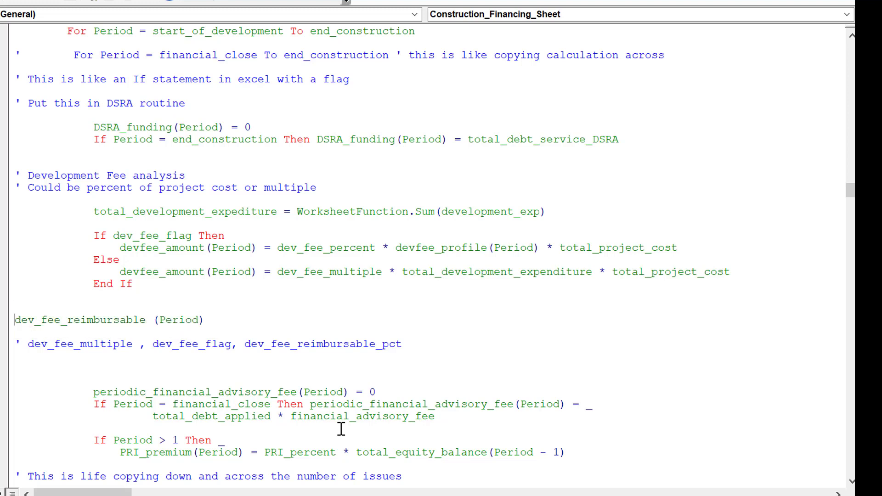
key(Tab)
key(Tab)
key(Tab)
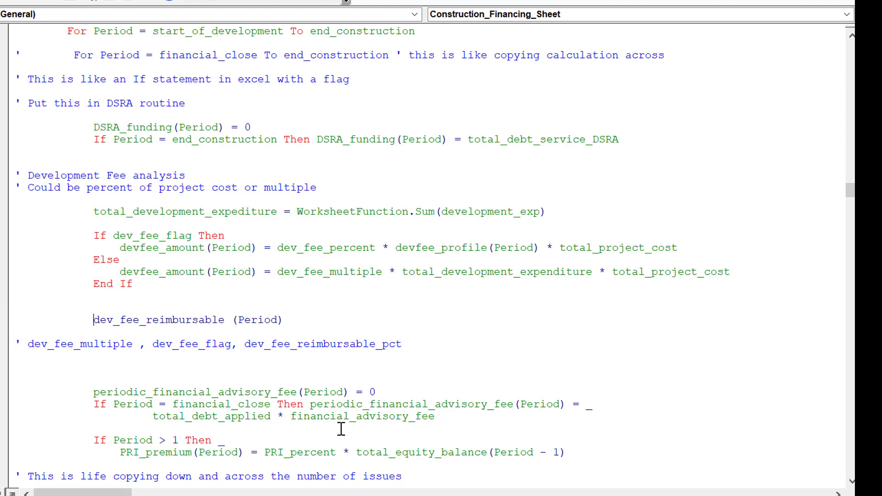
Step: Start the dev_fee_reimbursable assignment with an equals sign and dev_fee_reimbursable_pct copied from the commented variable list
key(End)
text(=)
click(244, 349)
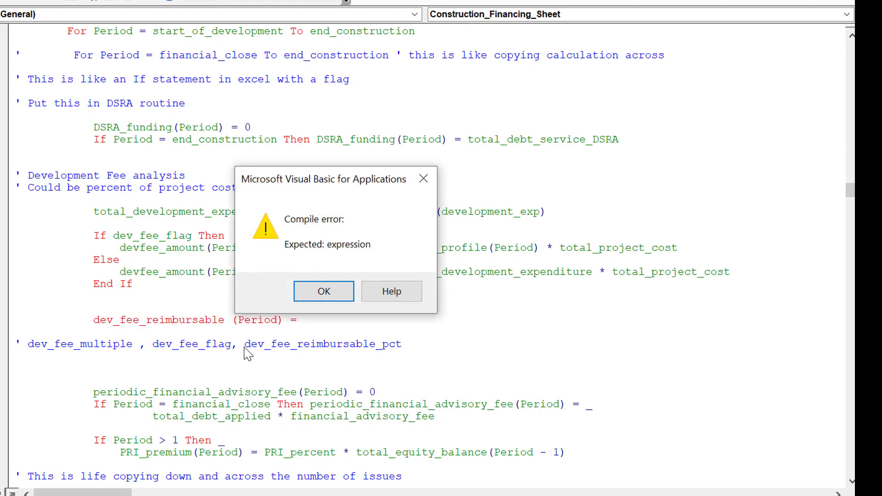
key(Return)
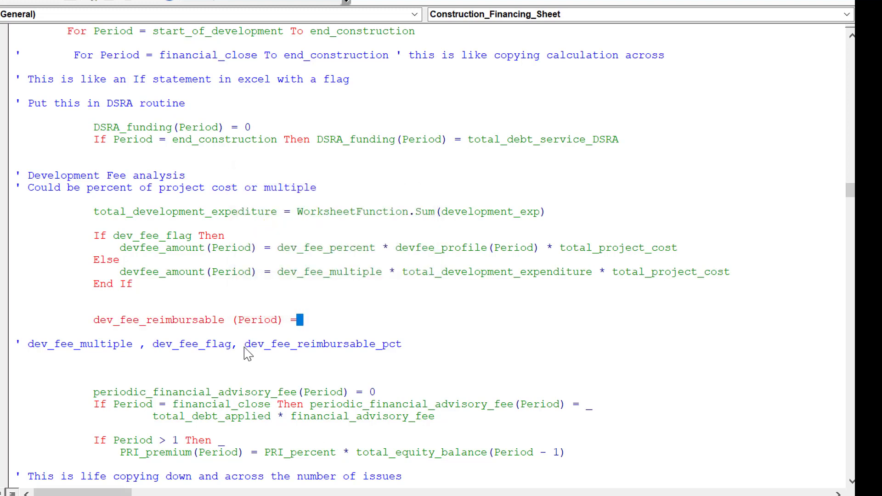
key(Down)
click(245, 349)
key(shift+Right)
key(shift+Right)
key(shift+Right)
key(shift+Right)
key(shift+Right)
key(shift+Right)
key(shift+Right)
key(shift+Right)
key(shift+Right)
key(shift+Right)
key(shift+Right)
key(shift+Right)
key(shift+Right)
key(shift+Right)
key(shift+Right)
key(shift+Right)
key(shift+Right)
key(shift+Right)
key(shift+Right)
key(shift+Right)
key(shift+Right)
key(shift+Right)
key(shift+Right)
key(ctrl+c)
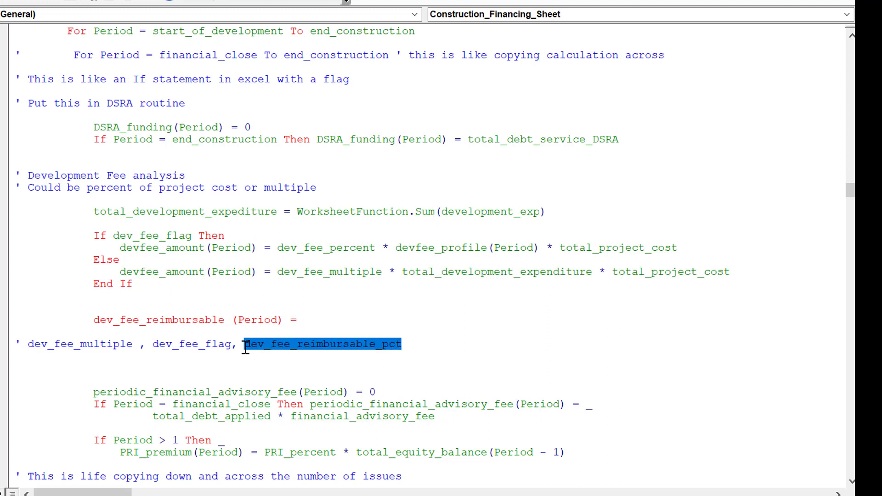
key(Up)
key(Up)
key(End)
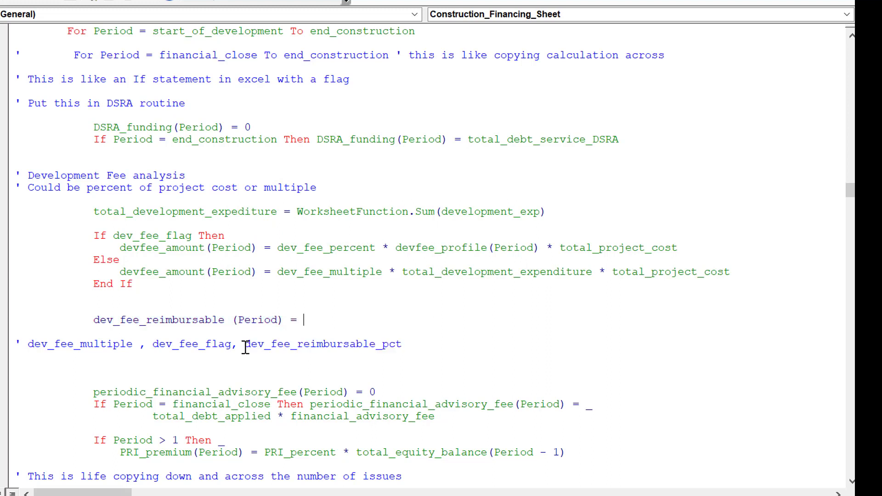
key(ctrl+v)
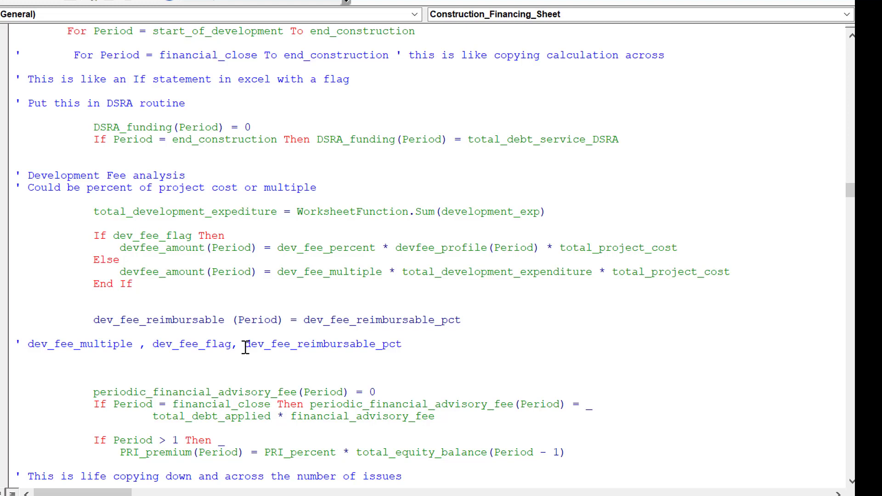
Step: Complete the dev_fee_reimbursable(Period) assignment by multiplying dev_fee_reimbursable_pct by devfee_amount(Period)
text(* devfee_amount()
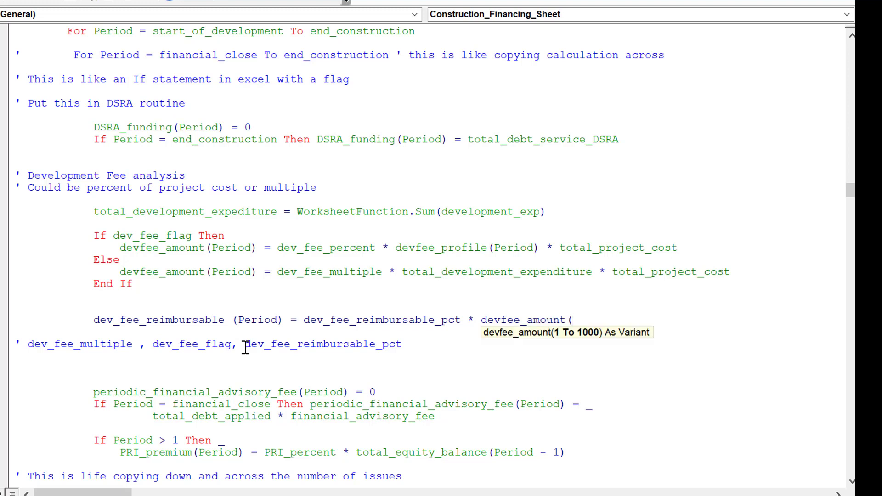
text(Period))
key(Down)
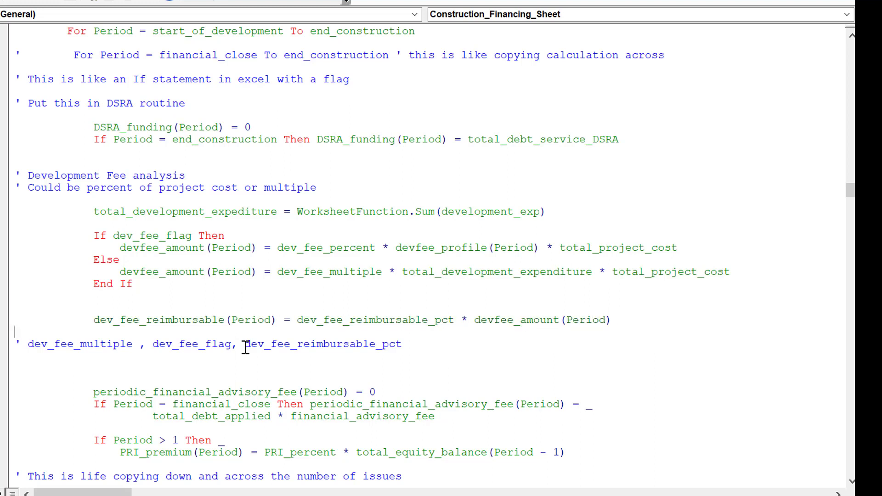
Step: Delete the commented dev_fee variable list and the surplus blank lines above periodic_financial_advisory_fee, leaving one blank line
key(Up)
triple_click(246, 347)
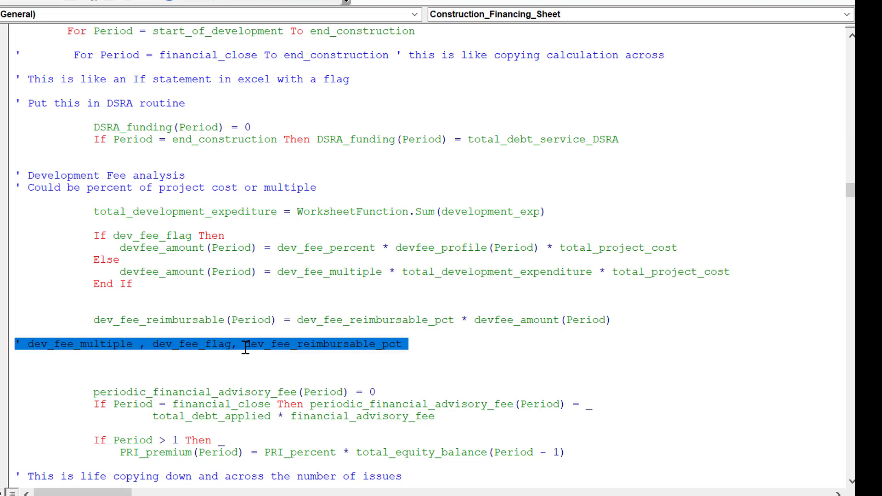
key(Delete)
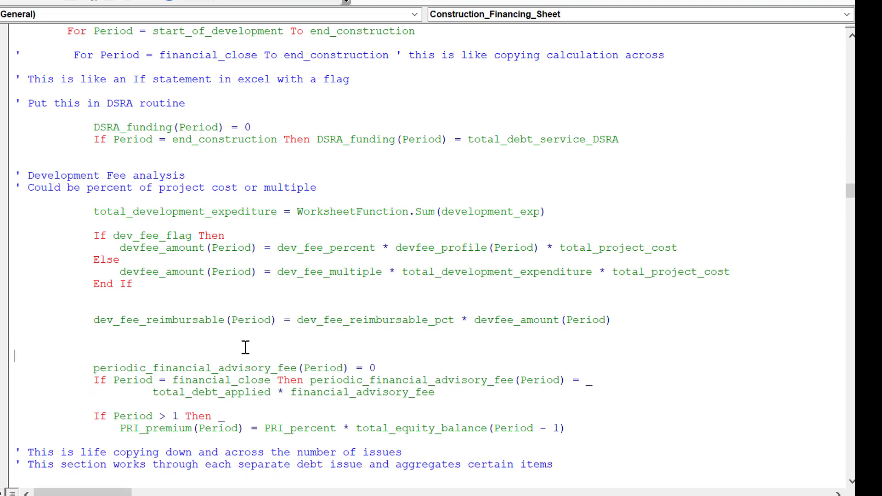
key(Delete)
key(BackSpace)
key(BackSpace)
key(BackSpace)
key(BackSpace)
key(BackSpace)
key(BackSpace)
key(BackSpace)
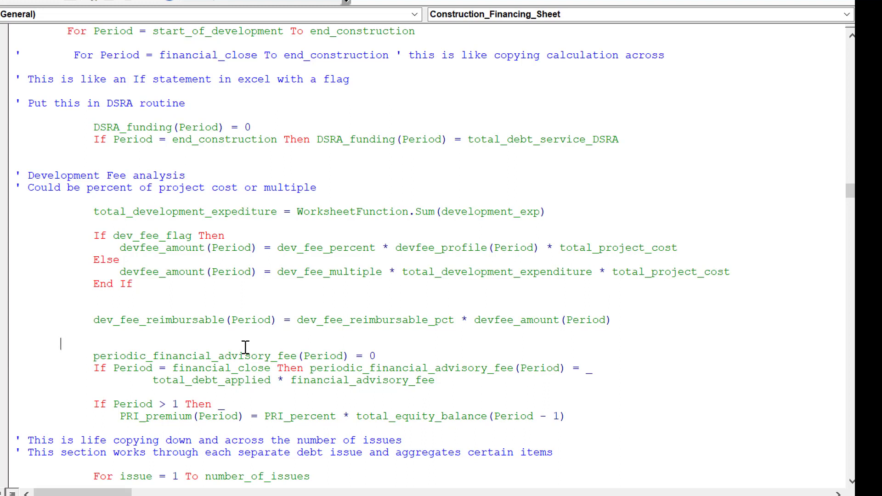
key(BackSpace)
key(BackSpace)
key(BackSpace)
key(BackSpace)
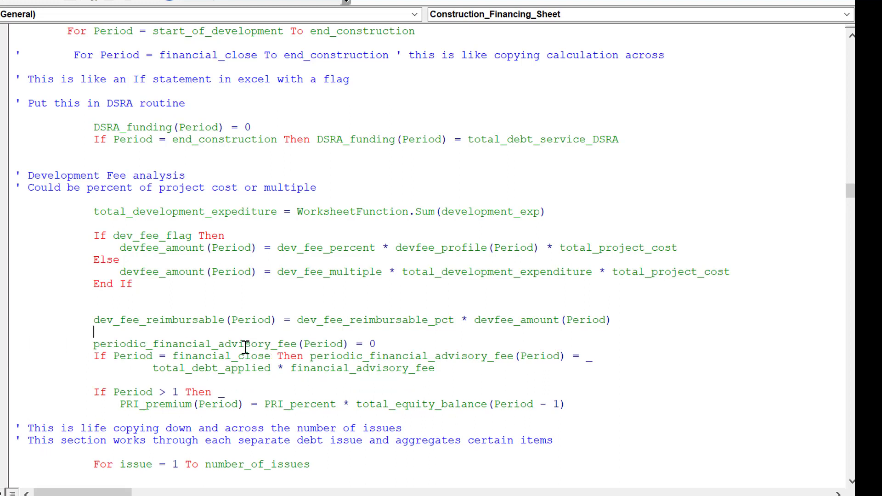
Step: Copy dev_fee_reimbursable(Period) from the start of its assignment line
key(Home)
key(shift+Right)
key(shift+Right)
key(shift+Right)
key(shift+Right)
key(shift+Right)
key(shift+Right)
key(shift+Right)
key(shift+Right)
key(shift+Right)
key(shift+Right)
key(shift+Right)
key(shift+Right)
key(shift+Right)
key(shift+Right)
key(shift+Right)
key(shift+Right)
key(shift+Right)
key(shift+Right)
key(shift+Right)
key(shift+Right)
key(shift+Right)
key(shift+Right)
key(shift+Right)
key(shift+Right)
key(shift+Right)
key(shift+Right)
key(shift+Right)
key(shift+Right)
key(ctrl+c)
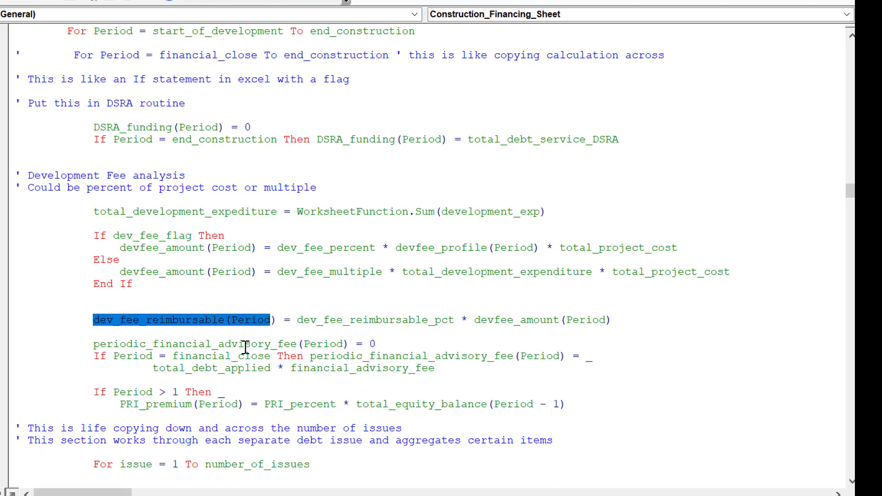
Step: Add + dev_fee_reimbursable(Period) to the end of the base_funding(Period) formula in the funding needs section
key(Down)
key(Page_Down)
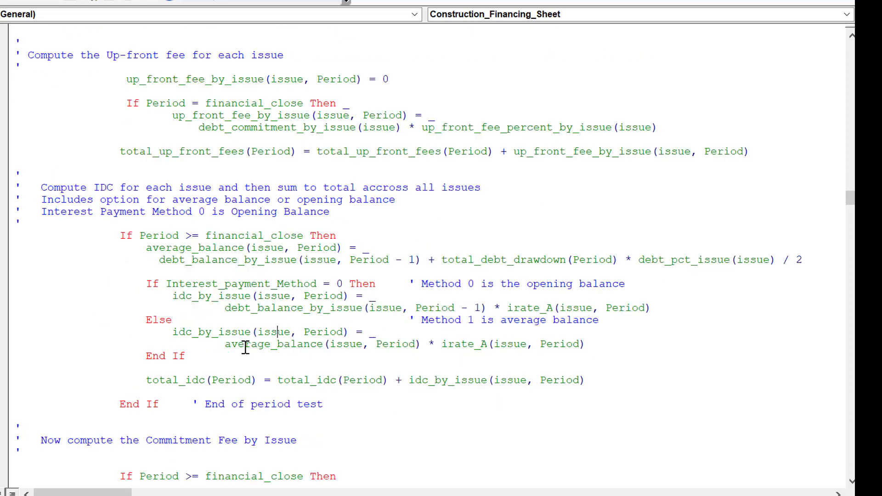
key(Page_Down)
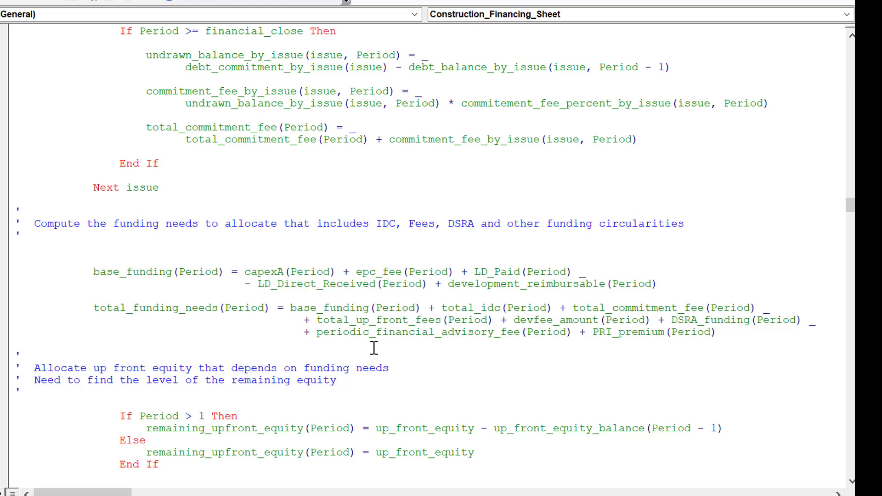
click(666, 283)
text(+)
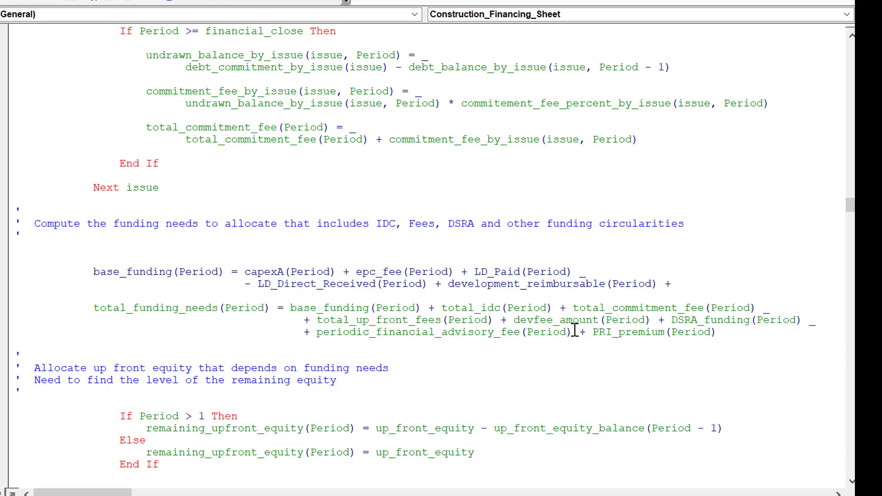
key(ctrl+v)
key(Home)
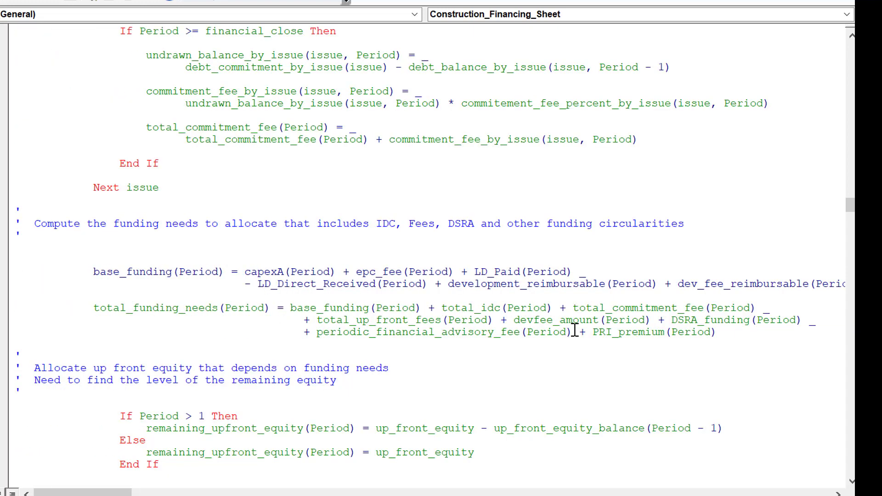
Step: Break the base_funding formula after development_reimbursable(Period) with a line continuation, placing + dev_fee_reimbursable(Period) on its own line
click(666, 283)
text(_)
key(Return)
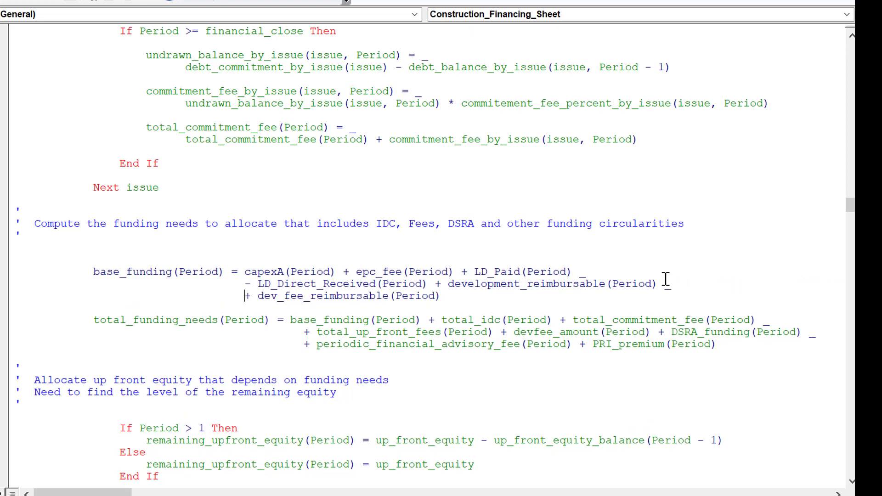
key(Down)
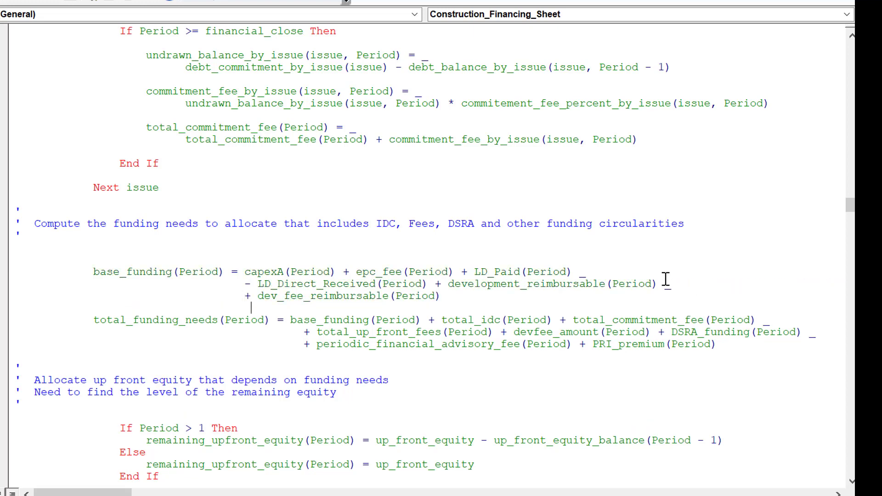
Step: Remove the devfee_amount(Period) term from the total_funding_needs(Period) formula
key(Down)
key(Down)
key(Right)
key(Right)
key(Right)
key(Right)
key(Right)
key(Right)
key(Right)
key(Right)
key(Right)
key(Right)
key(Right)
key(Right)
key(Right)
key(Right)
key(Right)
key(Right)
key(Right)
key(Right)
key(Right)
key(Right)
key(Right)
key(Right)
key(Right)
key(Right)
key(Right)
key(Right)
key(Right)
key(Right)
key(Right)
key(Delete)
key(Delete)
key(Delete)
key(Delete)
key(Delete)
key(Delete)
key(Delete)
key(Delete)
key(Delete)
key(Delete)
key(Delete)
key(Delete)
key(Delete)
key(Delete)
key(Delete)
key(Delete)
key(Delete)
key(Delete)
key(Delete)
key(Delete)
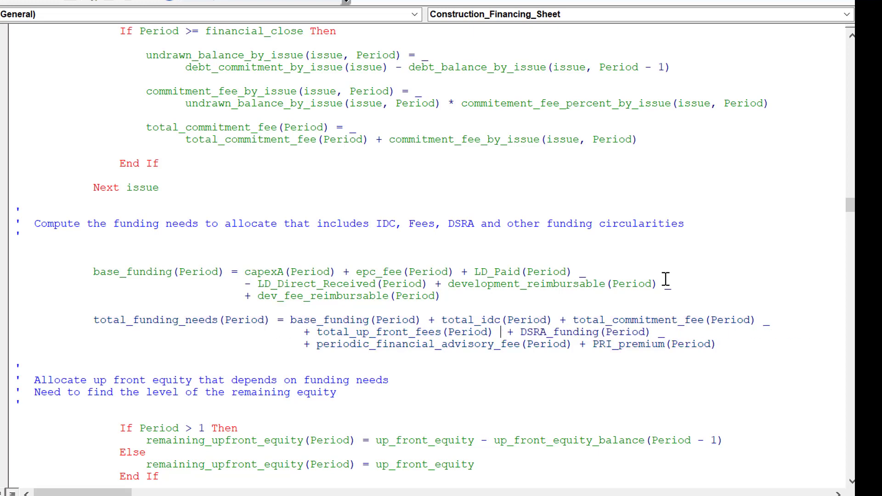
key(Delete)
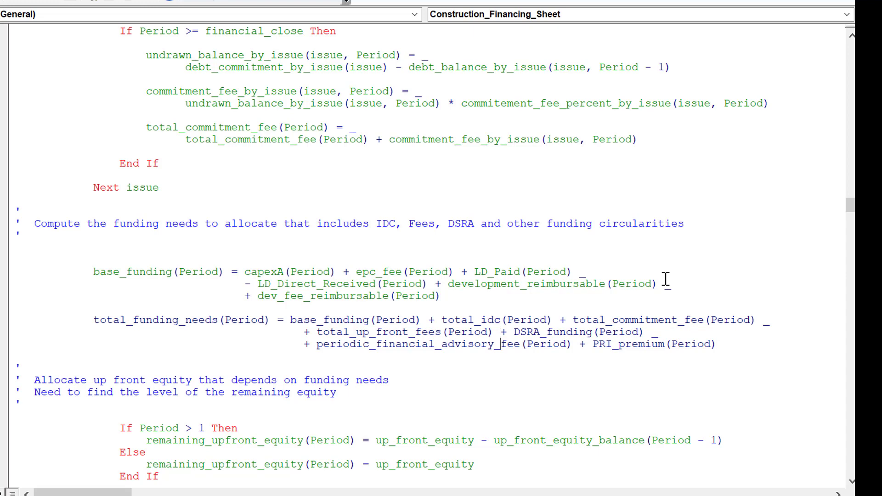
key(Down)
key(Down)
key(Home)
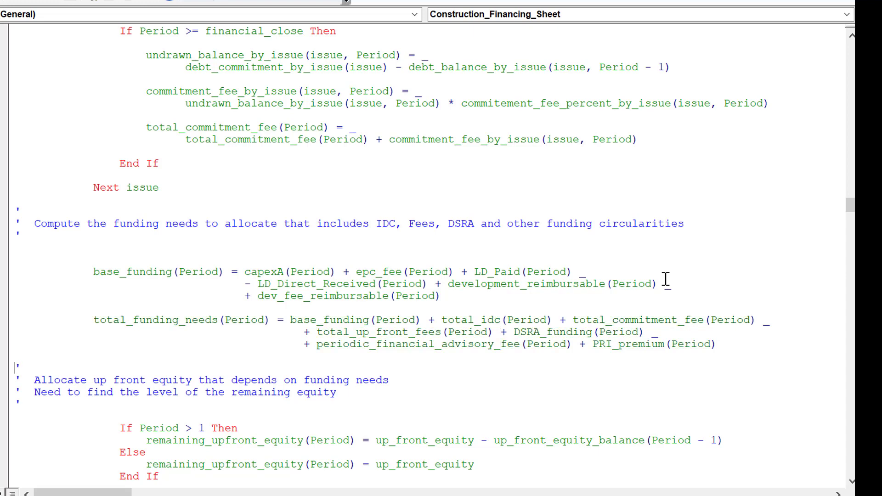
Step: Review the remaining code from the up-front equity allocation through the goal seek routine to the start of Report_Function
key(Page_Down)
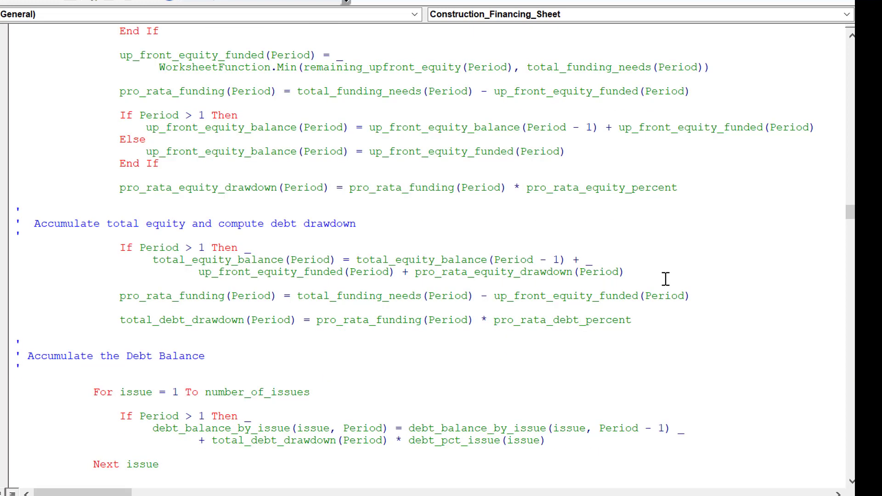
key(Page_Down)
key(Page_Down)
key(Page_Down)
key(Page_Down)
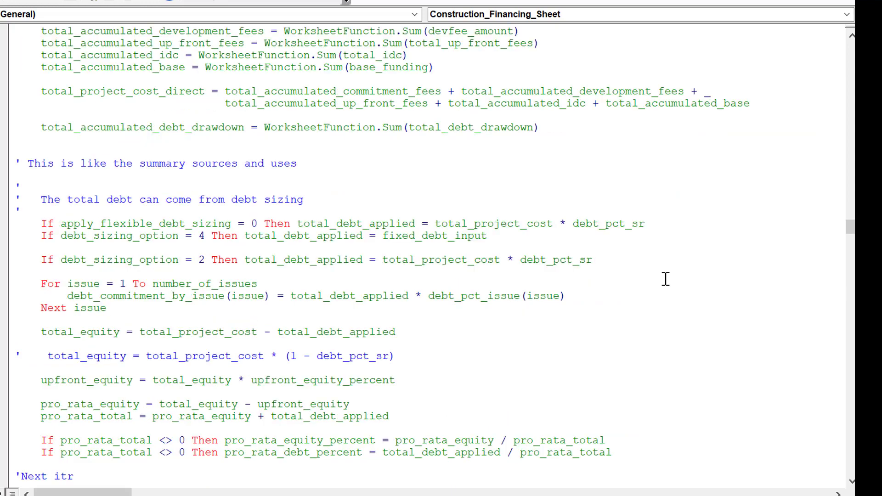
key(Page_Down)
key(Page_Down)
key(Page_Down)
key(Page_Down)
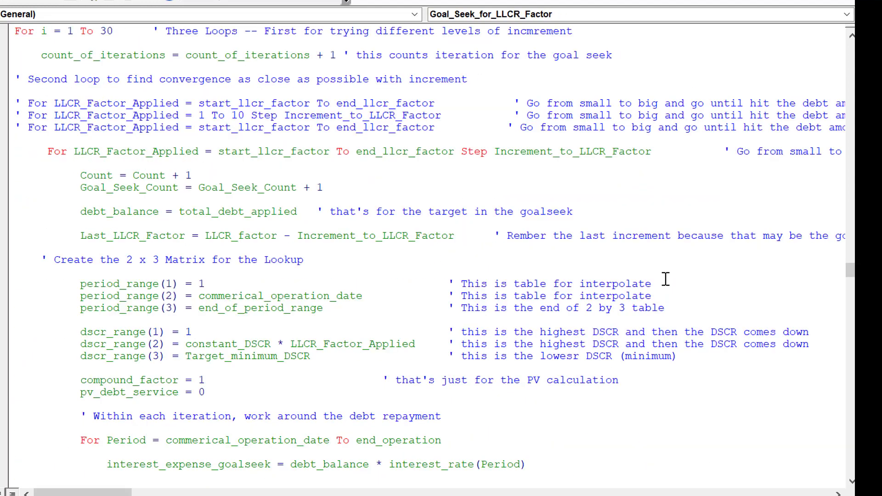
key(Page_Down)
key(Page_Down)
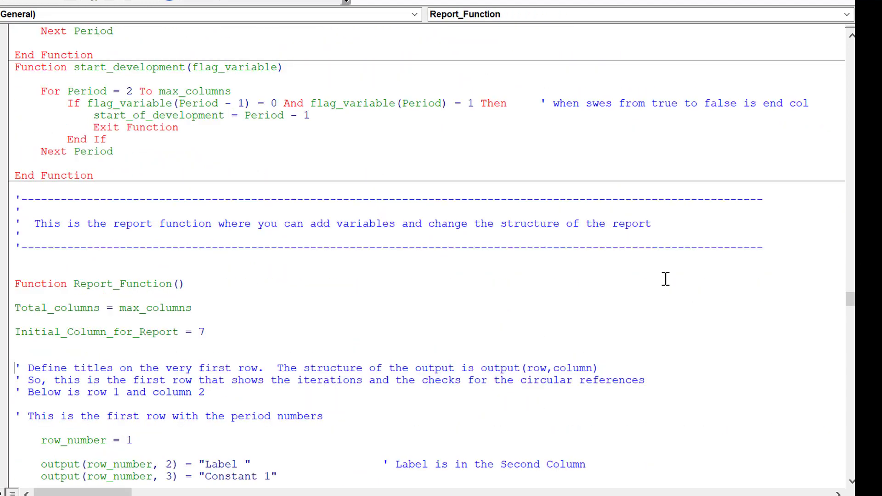
key(Page_Down)
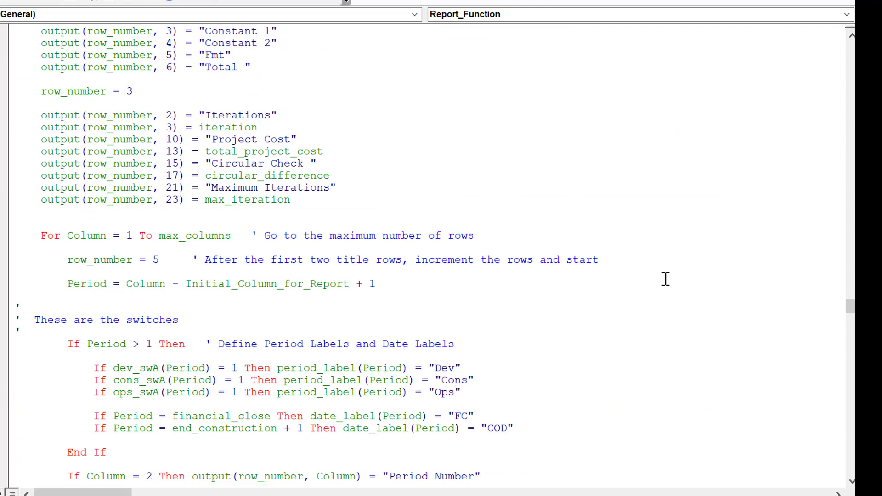
key(Page_Up)
key(Page_Up)
key(Page_Up)
key(Page_Up)
key(Page_Down)
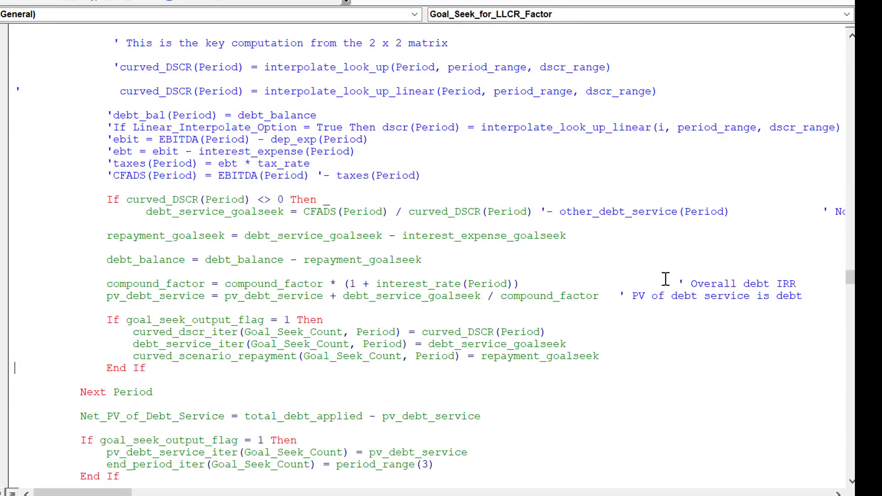
key(Page_Down)
key(Page_Down)
key(Page_Down)
key(Page_Down)
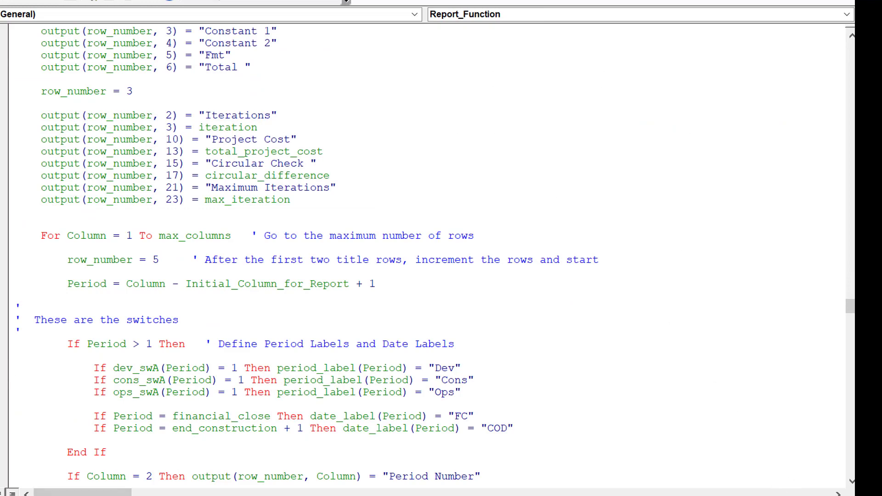
Step: Switch to the Excel workbook and examine the circular reference outputs and flags on the UDF Output sheet
mouse_move(464, 495)
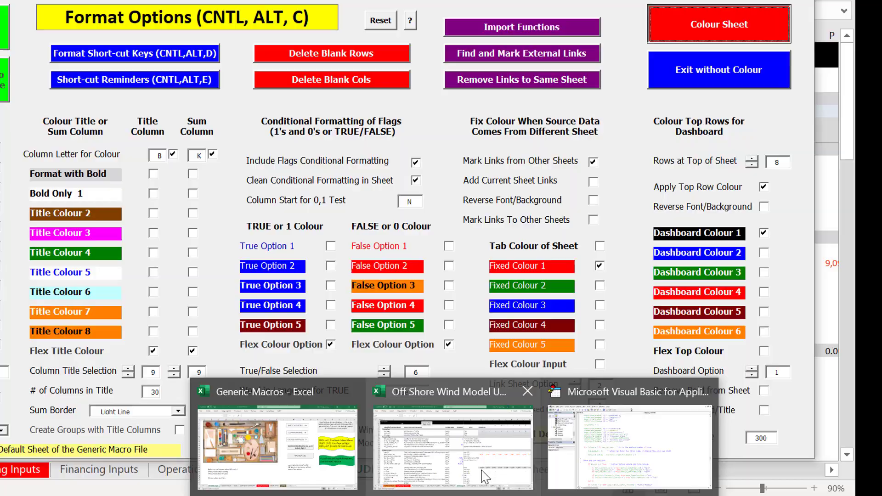
click(483, 469)
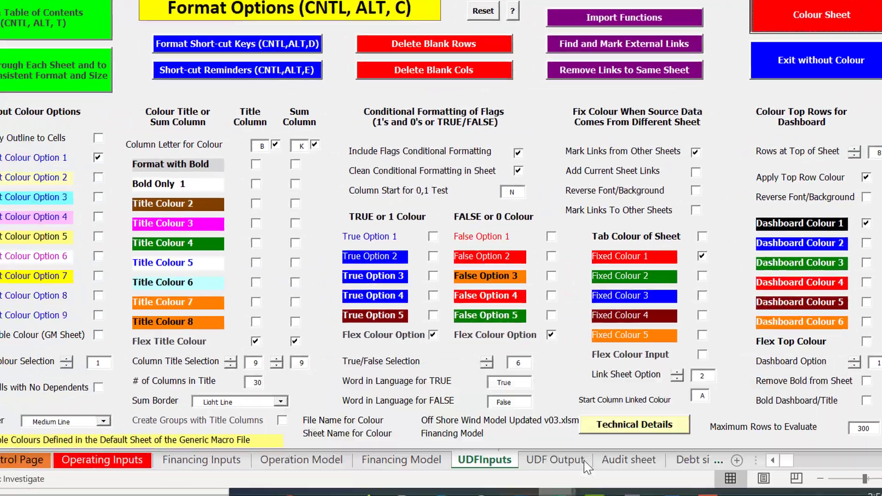
click(494, 367)
key(ctrl+Page_Down)
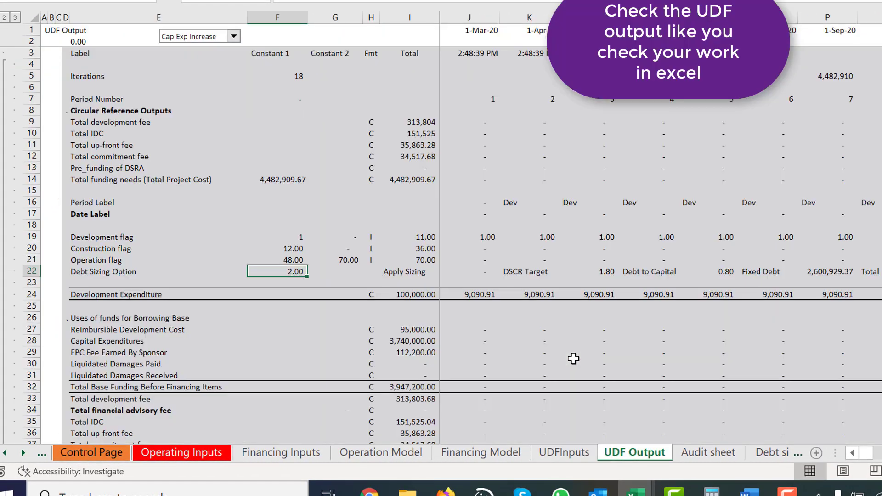
key(Down)
key(Up)
key(Up)
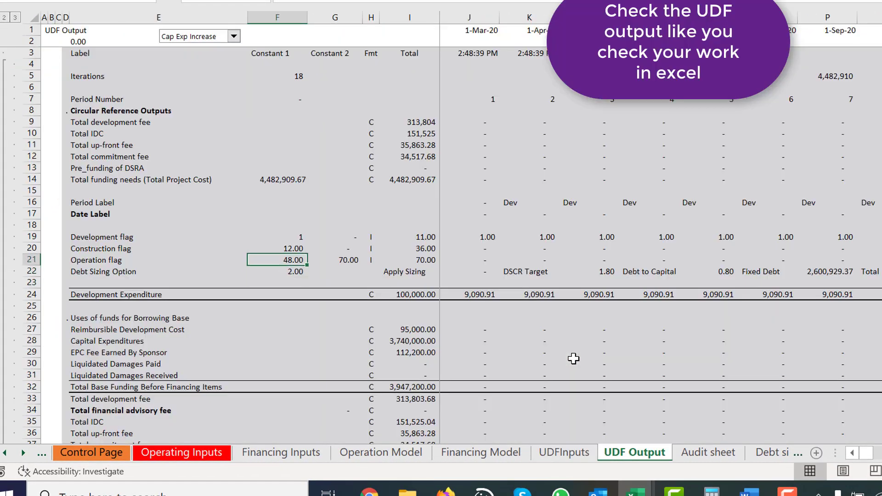
key(Up)
key(Up)
key(Up)
key(Up)
key(Up)
key(Up)
key(Up)
key(Up)
key(Up)
key(Up)
key(Up)
key(Up)
key(Up)
key(Up)
key(Down)
key(Down)
key(Down)
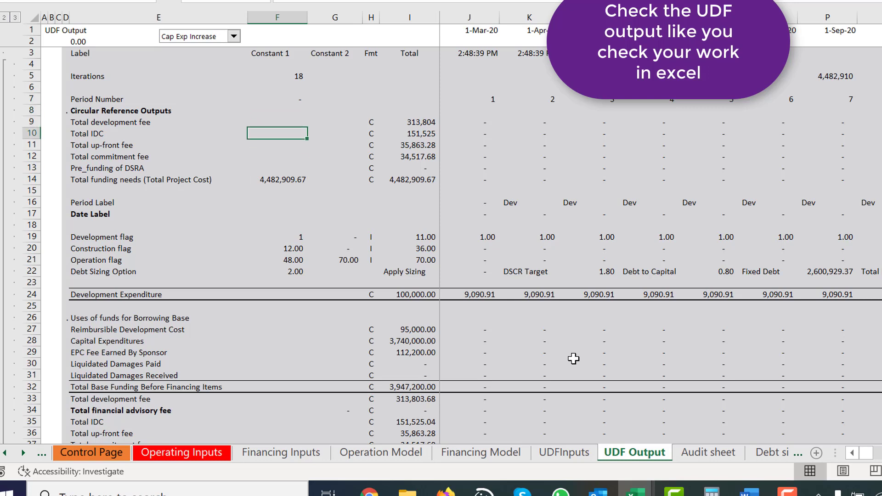
key(Down)
key(Down)
key(Down)
key(Down)
key(Down)
key(Left)
key(Left)
key(Left)
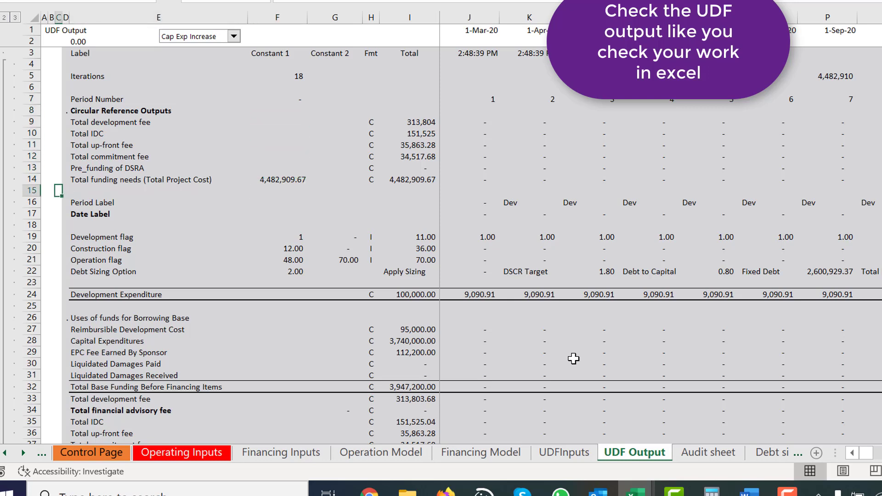
Step: Examine the Development Fee row and its reimbursable percentage in the Financing Model sheet's Summary Sources and Uses
key(ctrl+Page_Up)
key(ctrl+Page_Up)
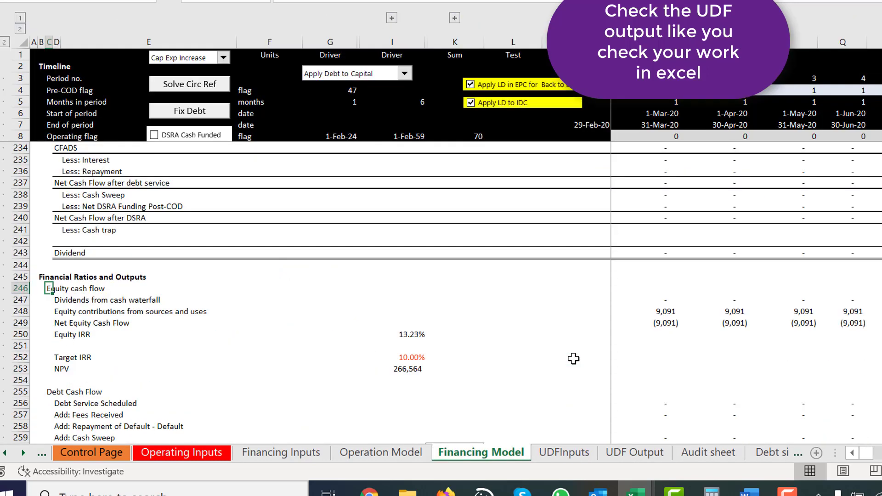
key(Page_Up)
key(Page_Up)
key(Page_Up)
key(Page_Up)
key(Page_Up)
key(Page_Up)
key(Page_Up)
key(Page_Up)
key(Page_Up)
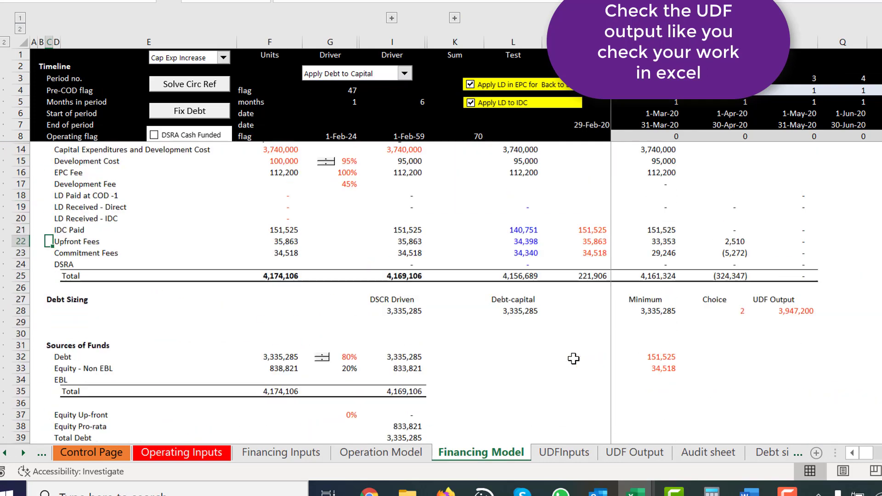
key(Down)
key(Down)
key(Right)
key(Right)
key(Right)
key(Right)
key(Right)
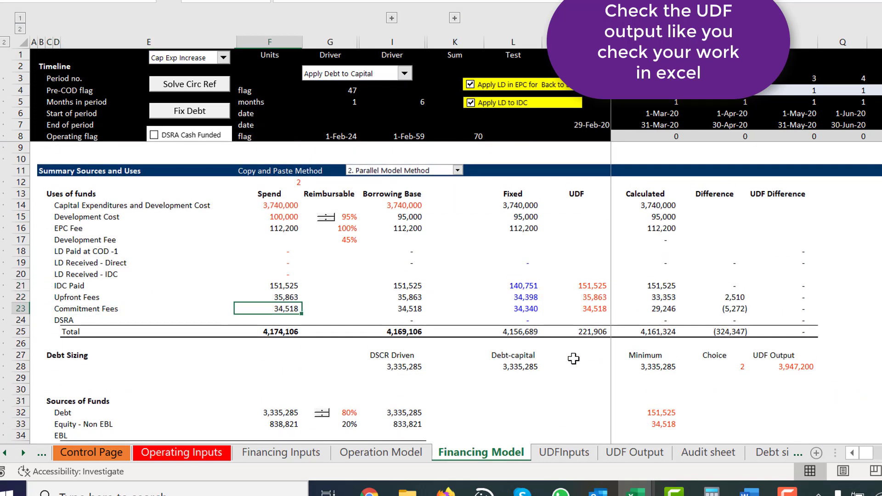
key(Right)
key(Up)
key(Up)
key(Up)
key(Left)
key(Left)
key(Left)
key(Left)
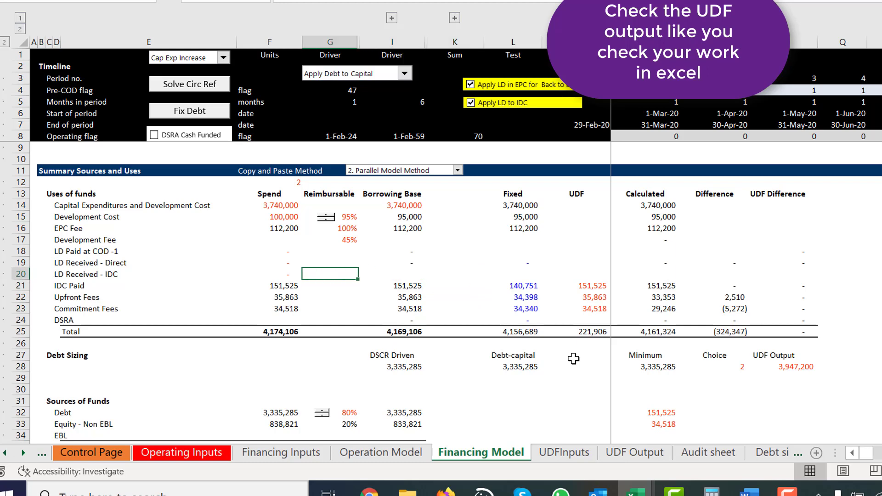
key(Up)
key(Up)
key(Up)
key(Right)
key(Right)
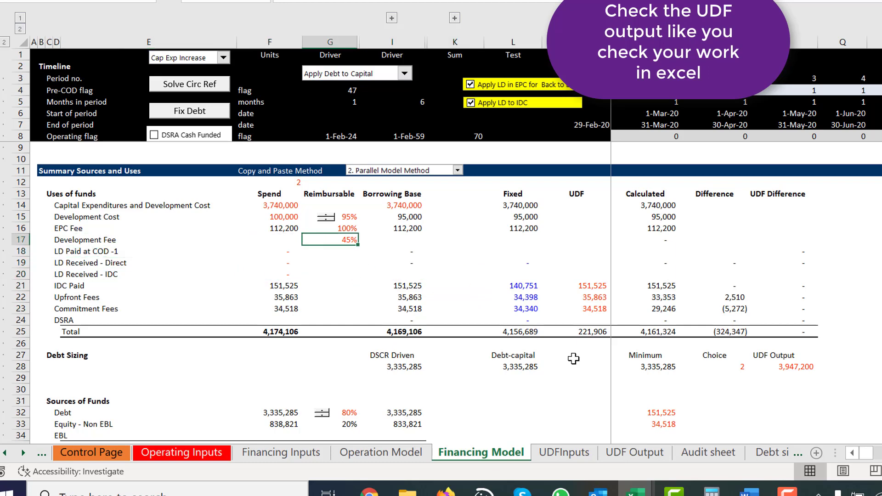
key(Left)
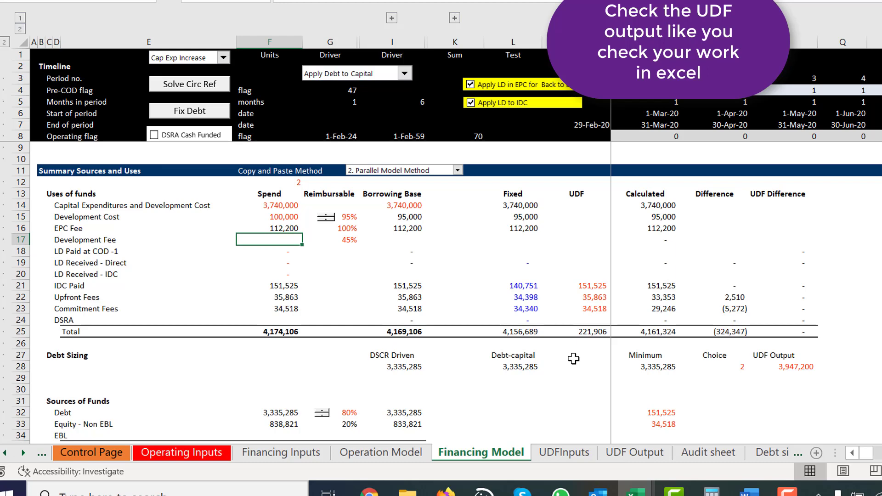
Step: Review the operating and financing inputs on the UDFInputs sheet and the circular reference outputs on the UDF Output sheet
key(ctrl+Page_Down)
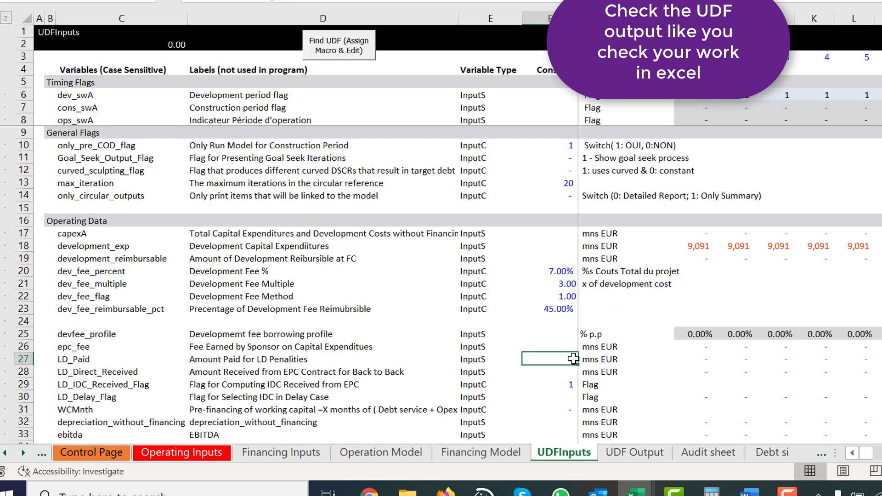
key(Right)
key(Right)
scroll(573, 359, down, 9)
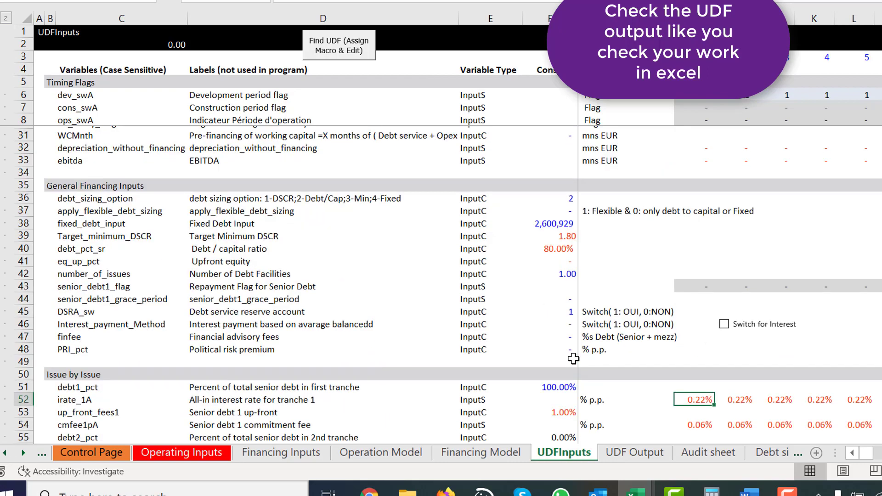
scroll(573, 359, up, 9)
key(ctrl+Page_Down)
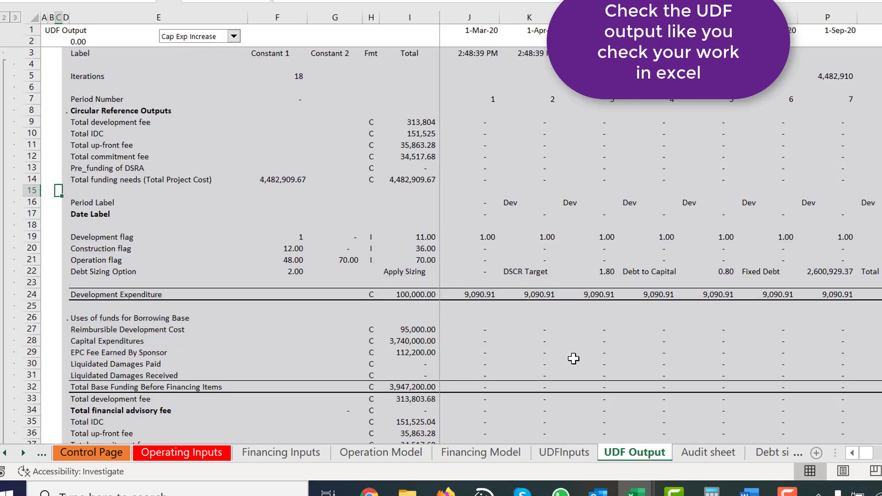
key(Up)
key(Up)
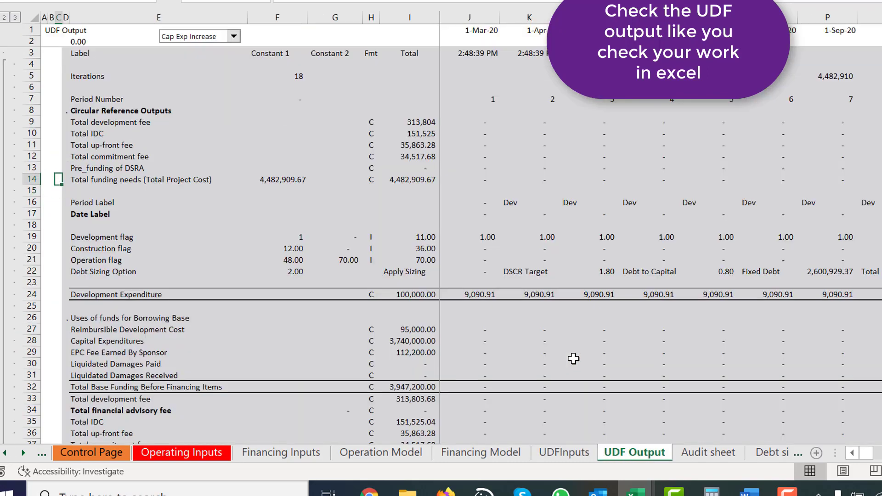
key(Down)
key(Down)
key(Right)
key(Right)
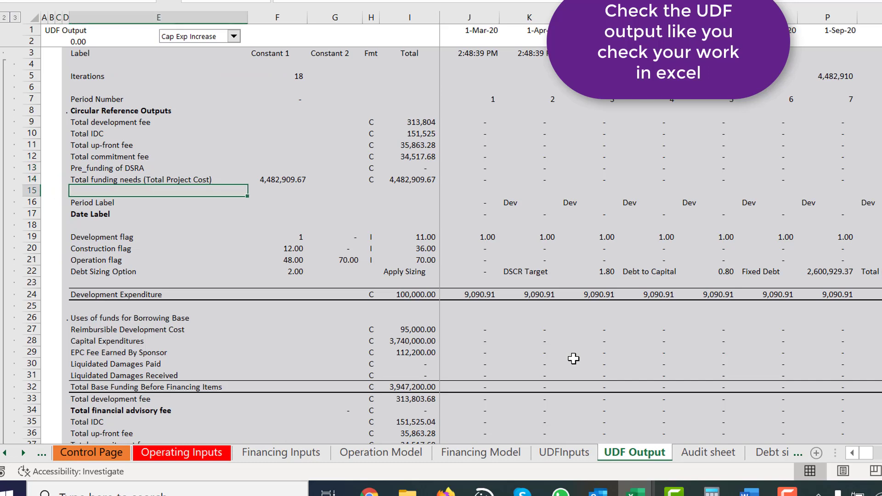
key(Right)
key(Right)
key(Right)
key(Right)
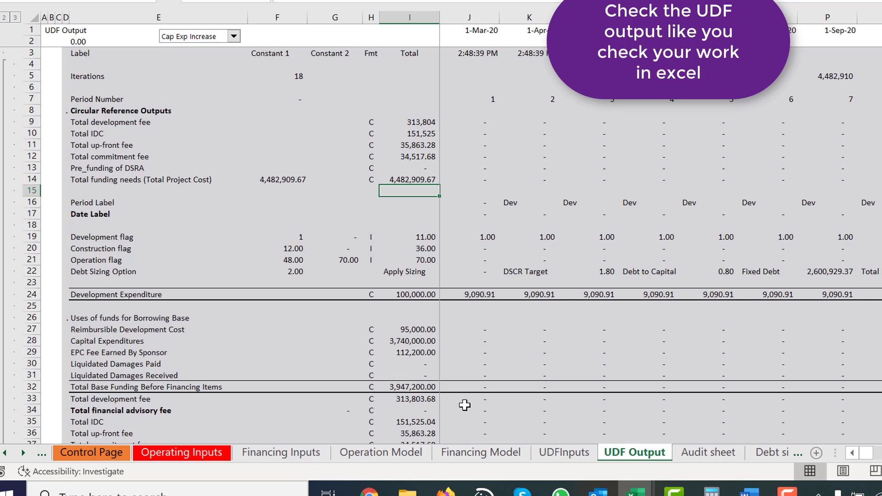
Step: Examine the Uses of funds for Borrowing Base rows on the UDF Output sheet for a reimbursable development fee line
click(267, 282)
key(Down)
key(Down)
key(Down)
key(Down)
key(Down)
key(Down)
key(Down)
key(Down)
key(Down)
key(Down)
key(Down)
key(Down)
key(Down)
key(Down)
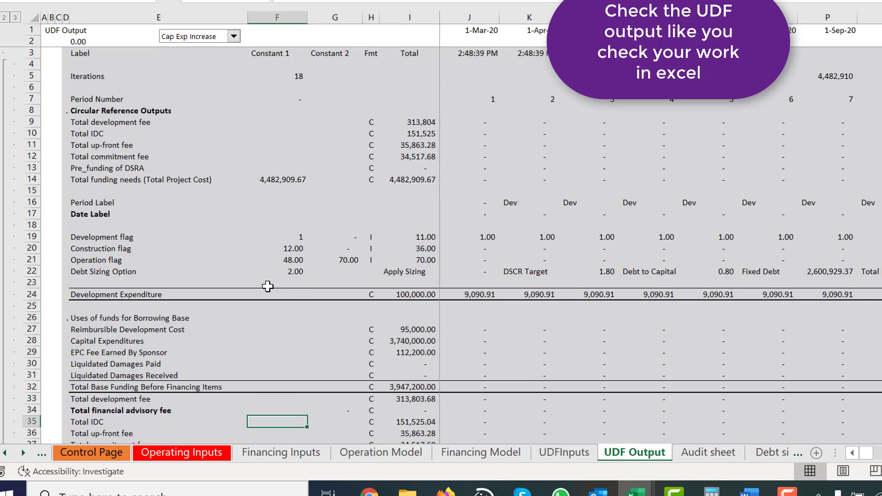
key(Up)
key(Up)
key(Up)
key(Up)
key(Up)
key(Up)
key(Up)
key(Up)
key(Up)
key(Up)
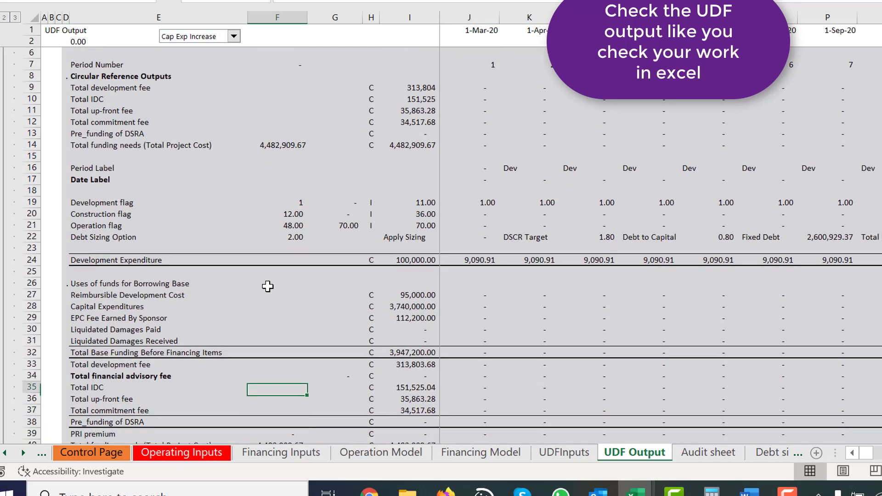
key(Left)
key(Left)
key(Down)
key(Right)
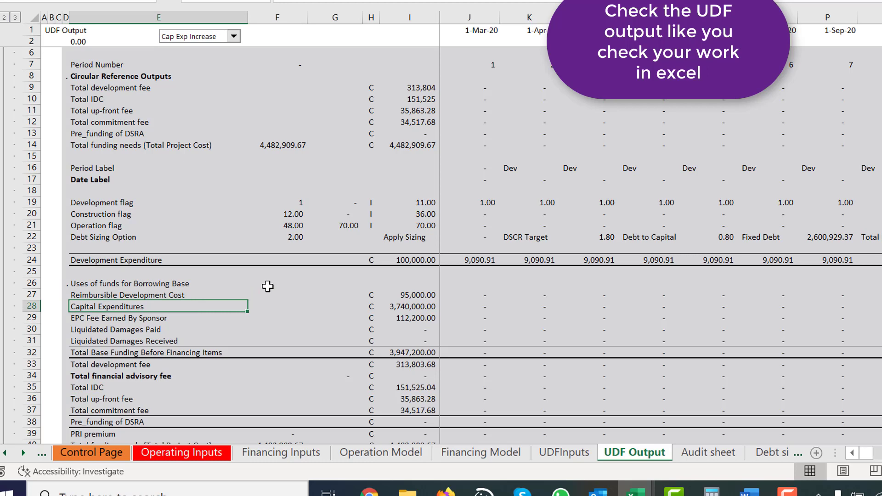
key(Up)
key(Up)
key(Up)
key(Up)
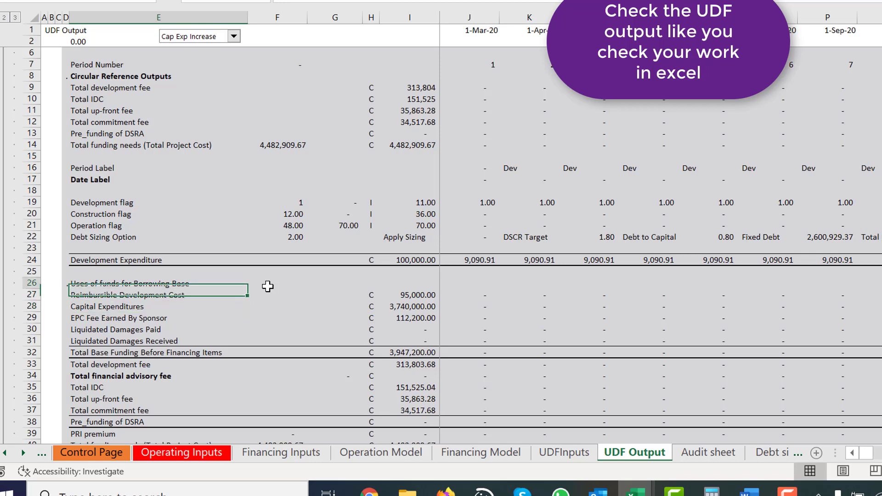
key(Down)
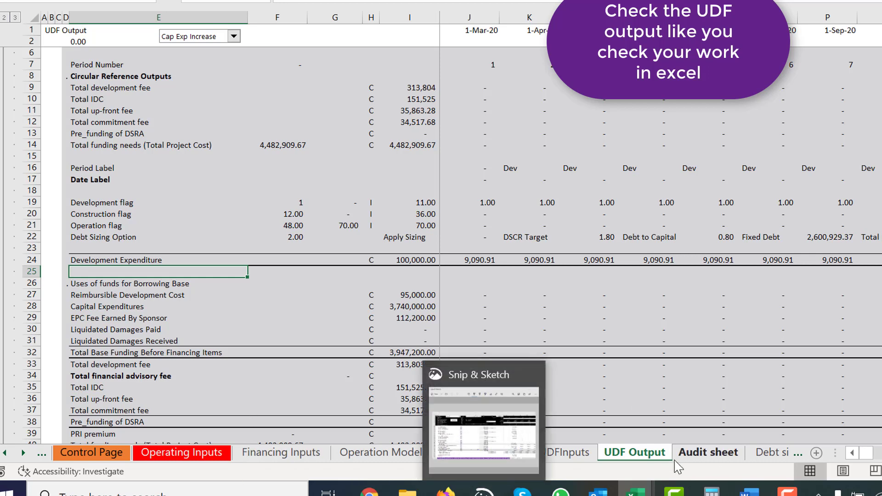
Step: Switch to the Visual Basic editor and examine Report_Function's uses of funds output code, from Development Expenditure to EPC Fee Earned By Sponsor
mouse_move(635, 491)
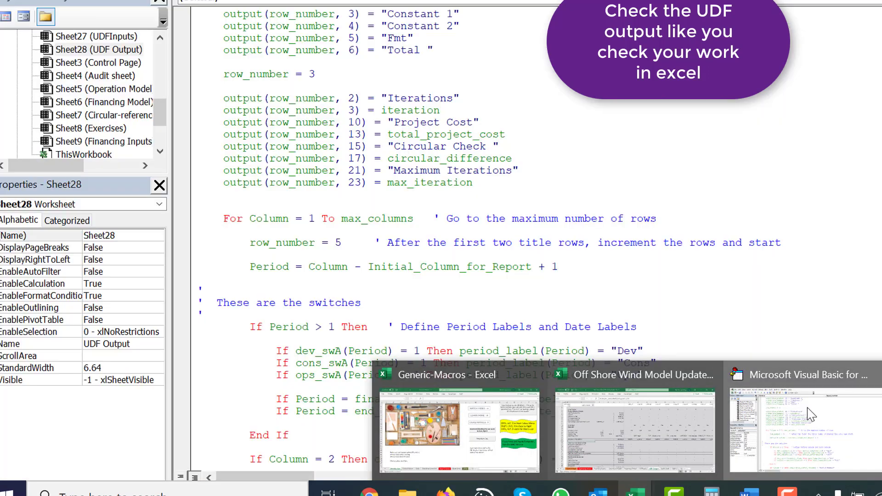
click(811, 415)
scroll(413, 301, down, 15)
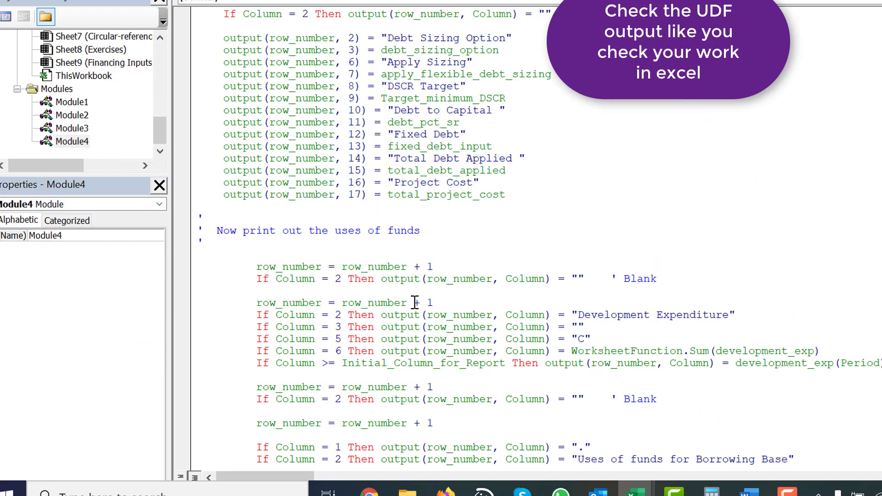
scroll(415, 302, down, 20)
scroll(415, 303, up, 10)
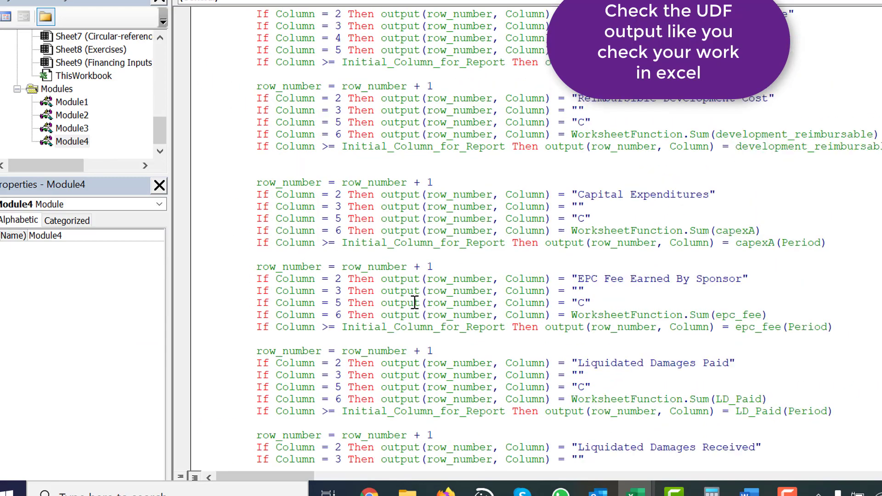
scroll(415, 302, up, 10)
scroll(415, 303, down, 10)
scroll(415, 303, up, 4)
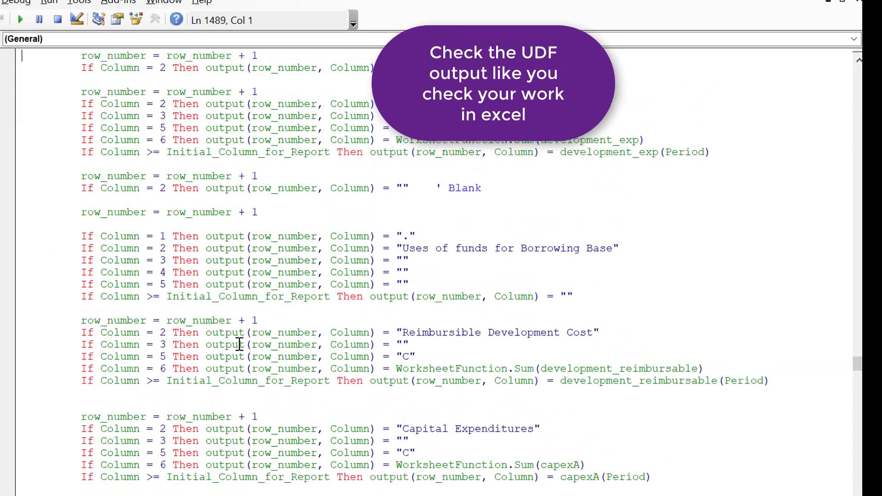
key(Up)
key(Up)
key(Up)
key(Up)
key(Up)
key(Up)
key(Up)
key(Up)
key(Up)
key(Up)
key(Down)
key(Down)
key(Down)
key(Down)
key(Down)
key(Down)
key(Down)
key(Down)
key(Down)
key(Down)
key(Down)
key(Down)
key(Down)
key(Down)
key(Down)
key(Down)
key(Down)
key(Down)
key(Down)
key(Down)
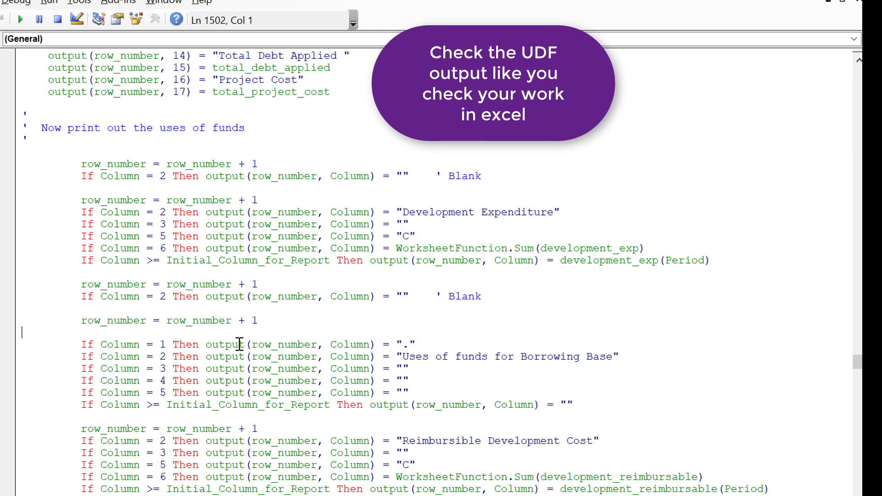
key(Down)
key(Down)
key(Down)
key(Down)
key(Down)
key(Down)
key(Down)
key(Down)
key(Down)
key(Down)
key(Down)
key(Down)
key(Down)
key(Down)
key(Down)
key(Down)
key(Down)
key(Down)
key(Down)
key(Down)
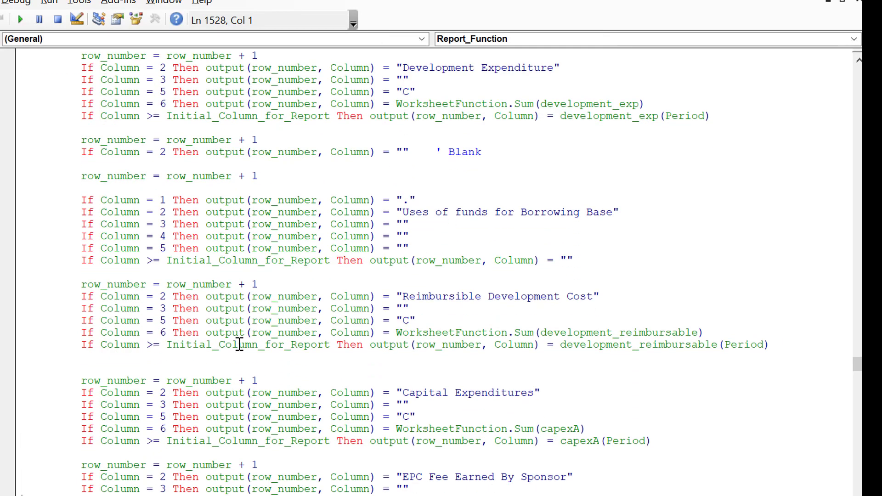
key(Down)
key(Down)
key(Down)
key(Down)
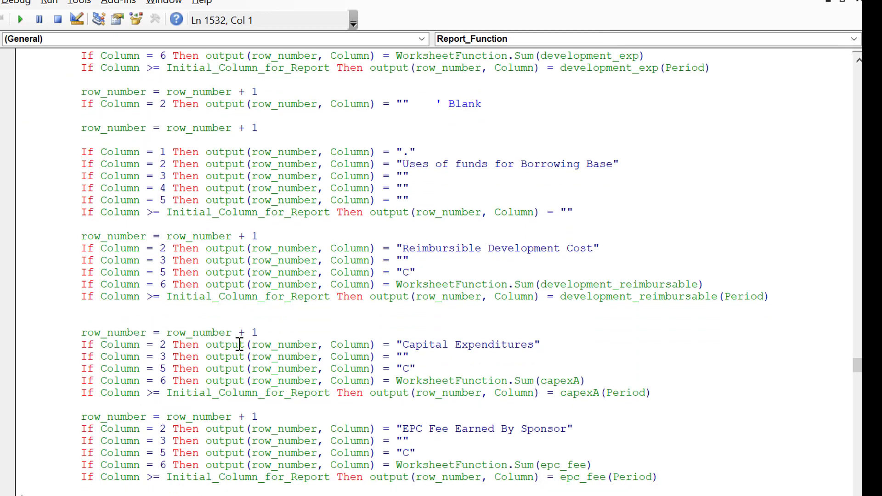
Step: Duplicate the six-line "Reimbursible Development Cost" output block directly below itself in Report_Function
key(Up)
key(Up)
key(Up)
key(Up)
key(Up)
key(Up)
key(Up)
key(Up)
key(Up)
key(Up)
key(Up)
key(Up)
key(Up)
key(Up)
key(Up)
key(Up)
key(Up)
key(Up)
key(Up)
key(Up)
key(Up)
key(Up)
key(shift+Down)
key(shift+Down)
key(shift+Down)
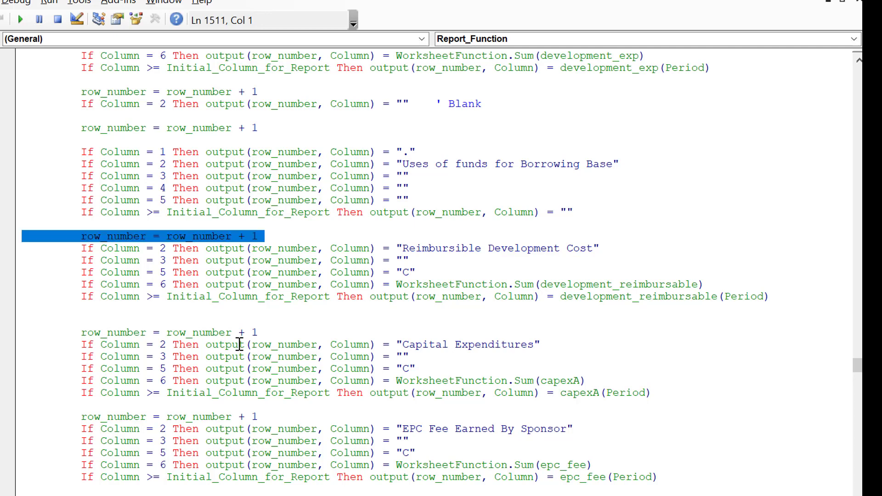
key(shift+Down)
key(shift+Down)
key(shift+Down)
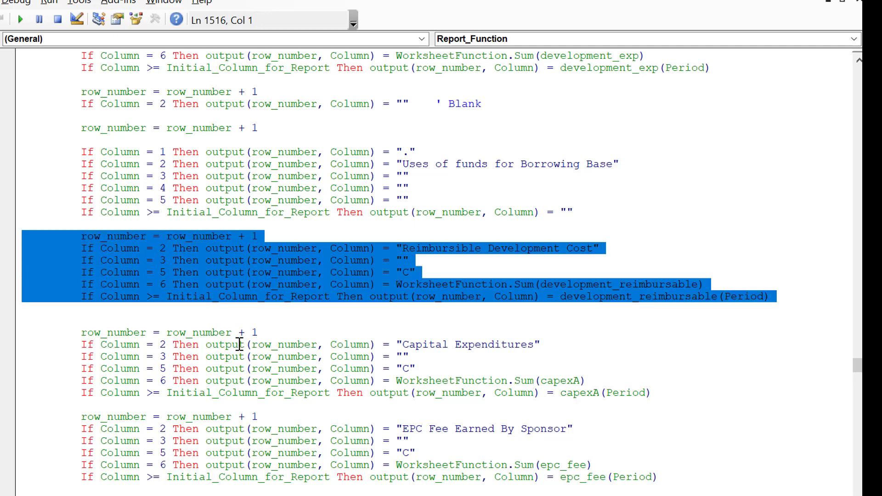
key(ctrl+c)
key(Return)
key(ctrl+v)
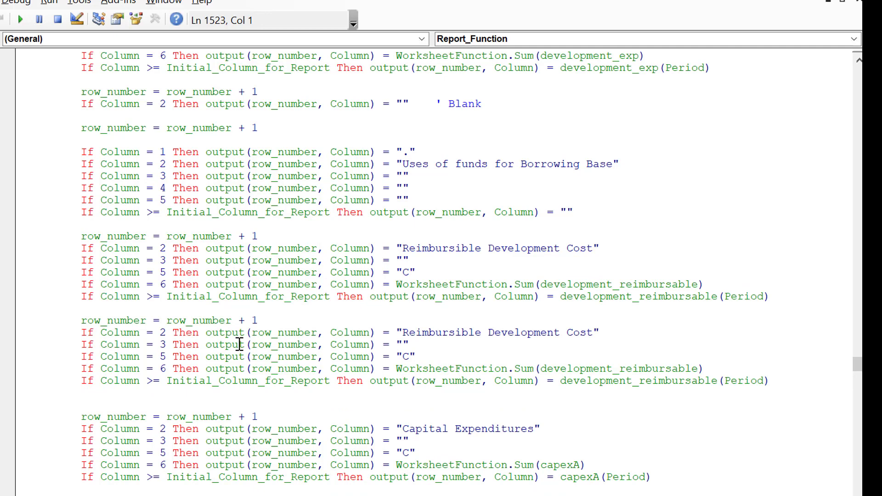
Step: Go back through the code to find the Development Fee analysis section in Construction_Financing_Sheet
key(Up)
key(Right)
key(Right)
key(Right)
key(Right)
key(Right)
key(Right)
key(Right)
key(Right)
key(Right)
key(Right)
key(Right)
key(Right)
key(Right)
key(Right)
key(Right)
key(Right)
key(Right)
key(Right)
key(Right)
key(Right)
key(Right)
key(Right)
key(Right)
key(Right)
key(Right)
key(Right)
key(Right)
key(Right)
key(Right)
key(Right)
key(Right)
key(Right)
key(Right)
key(Page_Up)
key(Page_Up)
key(Page_Up)
key(Page_Up)
key(Page_Up)
key(Page_Up)
key(Page_Up)
key(Page_Up)
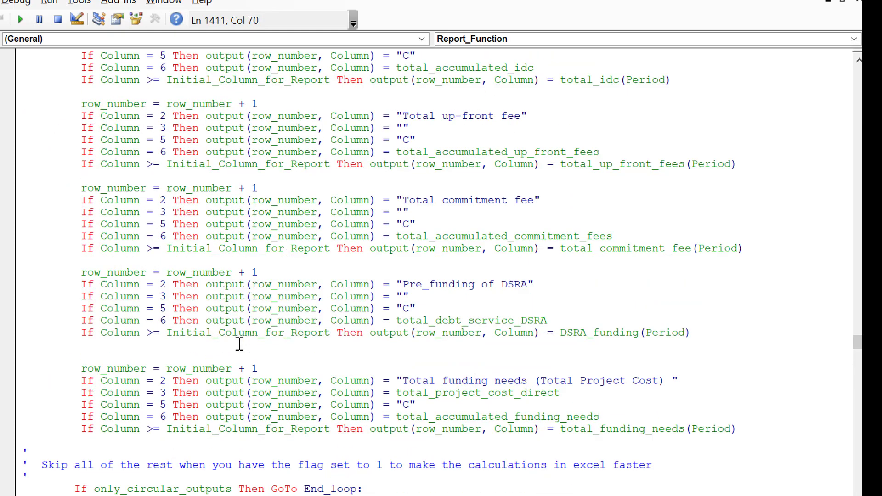
key(Page_Up)
key(Page_Up)
key(Page_Up)
key(Page_Up)
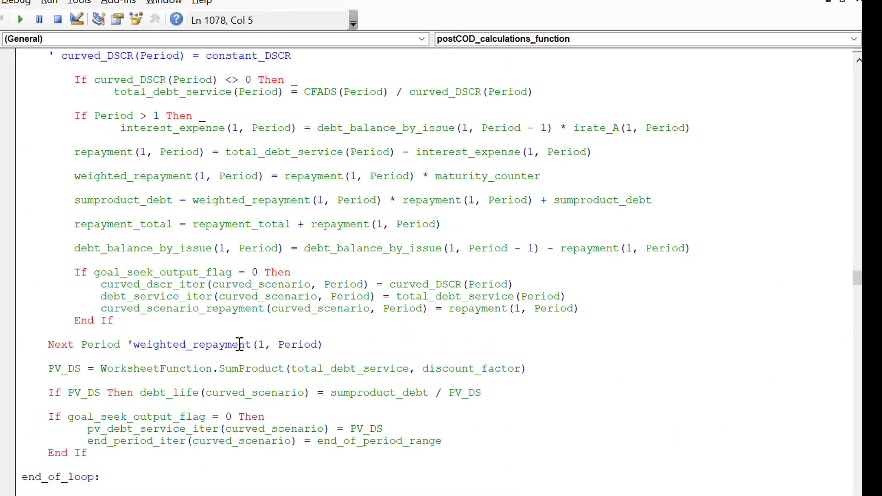
key(Page_Up)
key(Page_Up)
key(Page_Up)
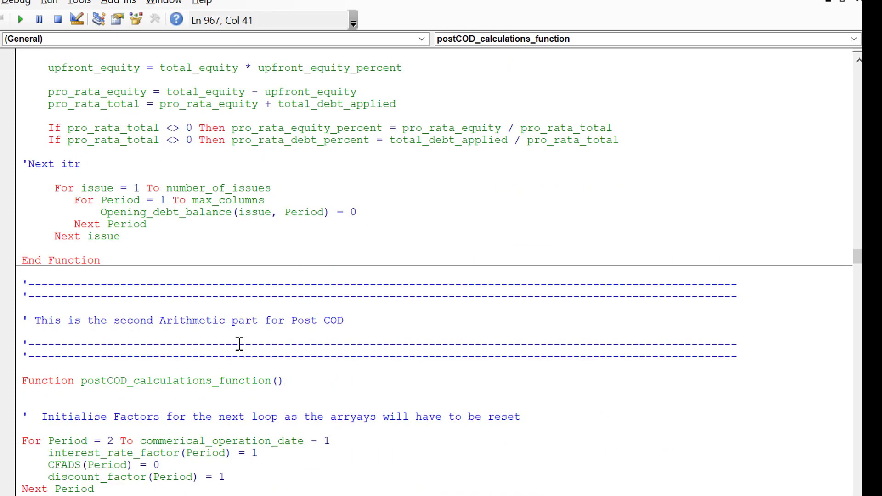
key(Page_Up)
key(Page_Up)
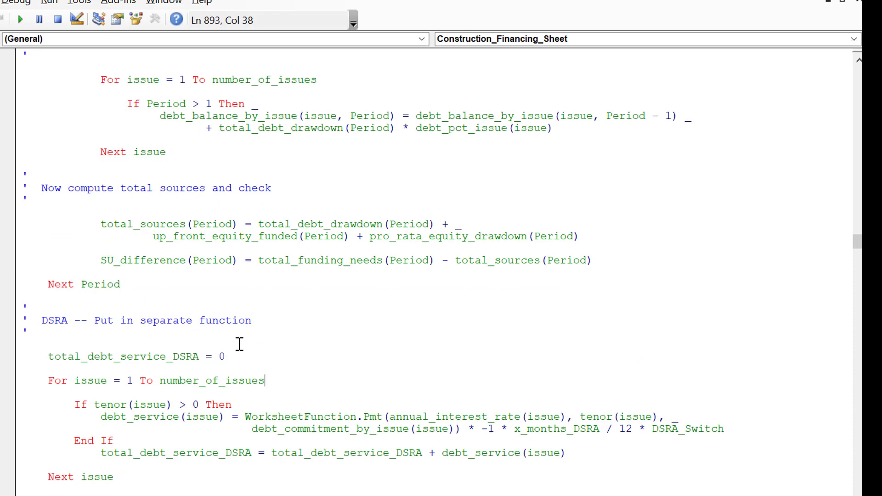
key(Page_Up)
key(Page_Up)
key(Page_Up)
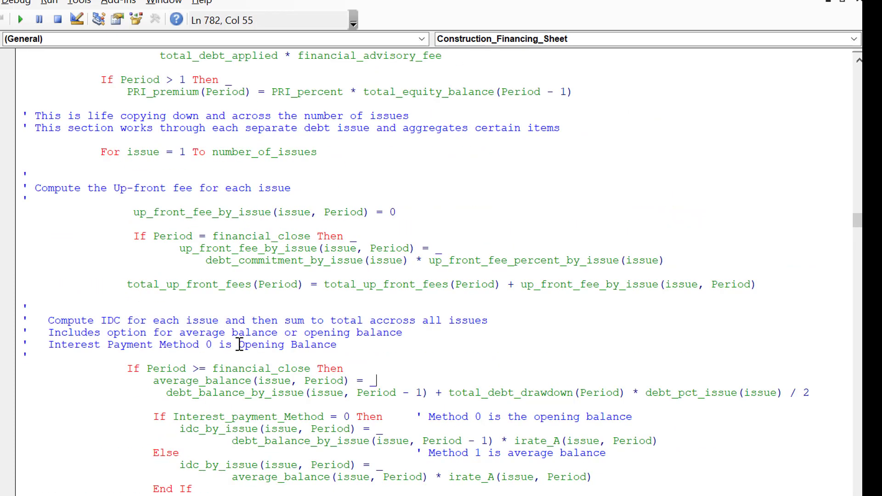
key(Page_Up)
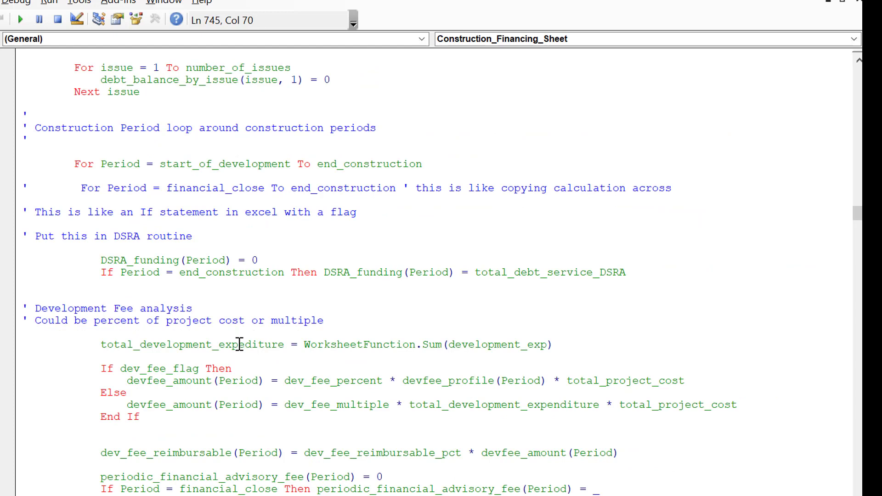
Step: Delete the comment line "Could be percent of project cost or multiple" under the Development Fee analysis heading
key(Up)
key(Up)
key(Up)
key(Down)
key(Up)
key(Up)
key(Up)
key(Up)
key(Up)
key(Down)
key(Home)
key(Down)
key(Up)
key(shift+Down)
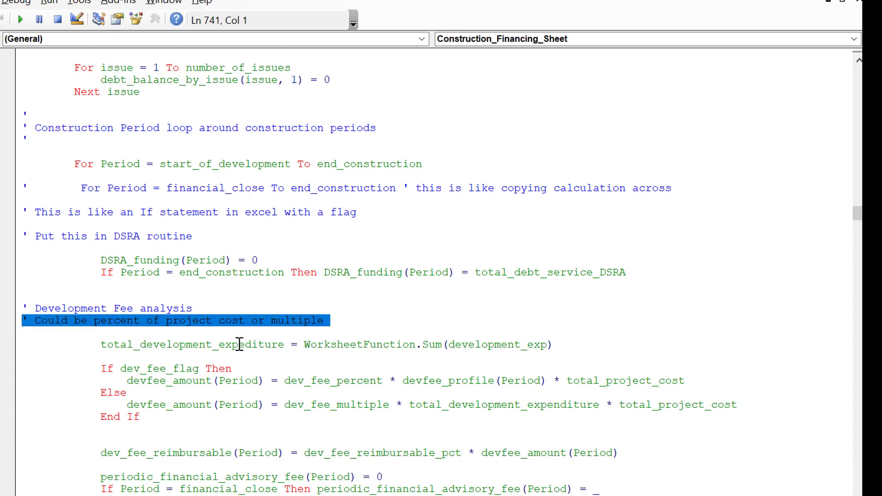
key(Delete)
Step: Select the variable dev_fee_reimbursable(Period) in the Development Fee analysis code for reuse in the report
key(Down)
key(Down)
key(Down)
key(Down)
key(Down)
key(Down)
key(Down)
key(Down)
key(Down)
key(Down)
key(Down)
key(Down)
key(Down)
key(Down)
key(Down)
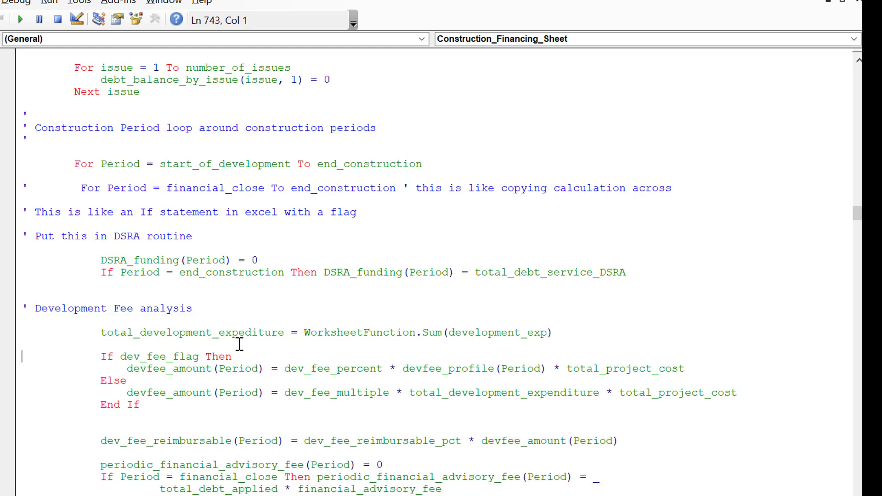
key(Up)
key(Up)
key(Up)
key(Up)
key(Up)
key(Right)
key(Right)
key(Right)
key(Right)
key(Right)
key(Right)
key(Right)
key(Right)
key(Right)
key(Right)
key(Right)
key(Right)
key(shift+Right)
key(shift+Right)
key(shift+Right)
key(shift+Right)
key(shift+Right)
key(shift+Right)
key(shift+Right)
key(shift+Right)
key(shift+Right)
key(shift+Right)
key(shift+Right)
key(shift+Right)
key(shift+Right)
key(shift+Right)
key(shift+Right)
key(shift+Right)
key(shift+Right)
key(shift+Right)
key(shift+Right)
key(shift+Right)
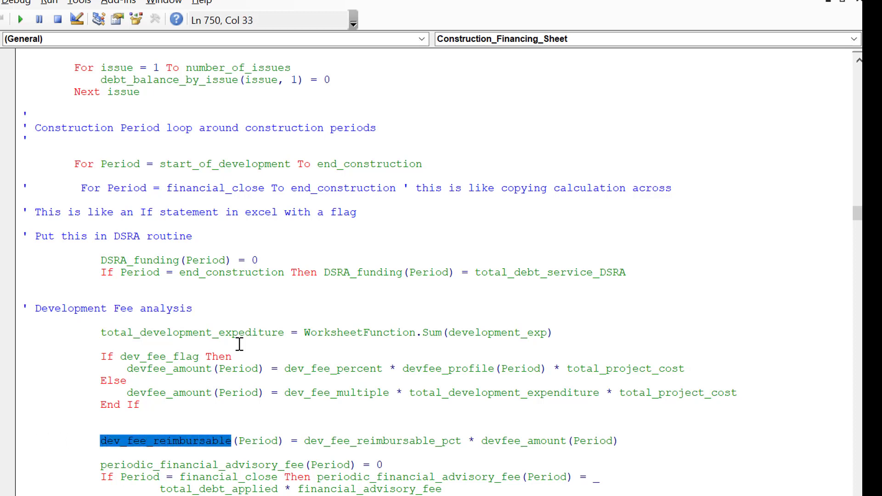
key(shift+Right)
key(shift+Right)
key(shift+Right)
key(shift+Right)
key(shift+Right)
key(shift+Right)
key(shift+Right)
key(shift+Right)
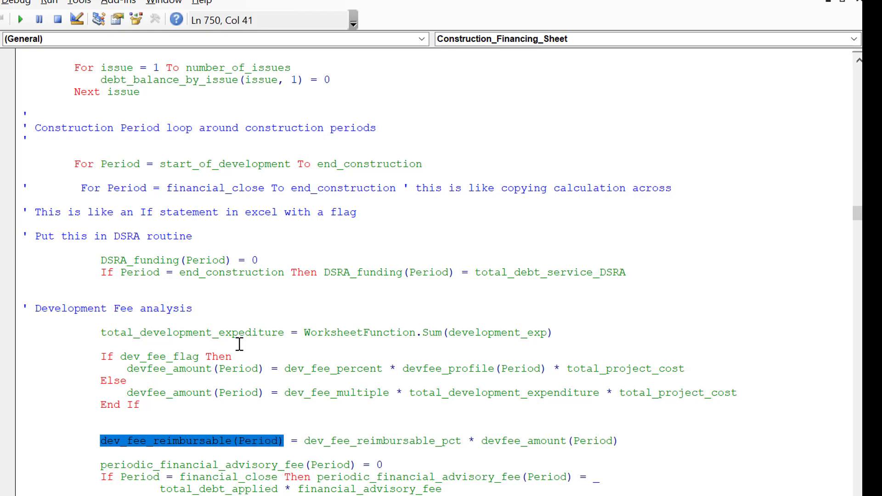
key(Home)
Step: Return to Report_Function and examine the Total development fee block in the Circular Reference Outputs section
key(Page_Down)
key(Page_Down)
key(Page_Down)
key(Page_Down)
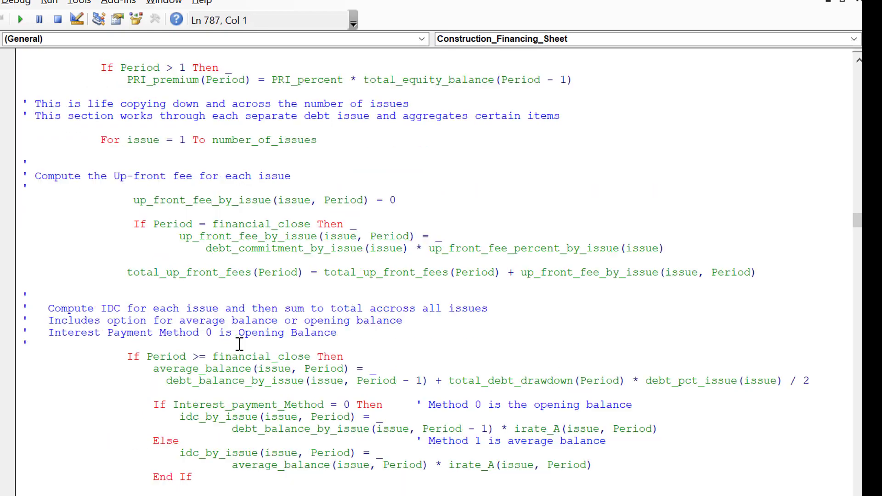
key(Page_Down)
key(Page_Down)
key(Page_Down)
key(Page_Down)
key(Page_Down)
key(Page_Down)
key(Page_Down)
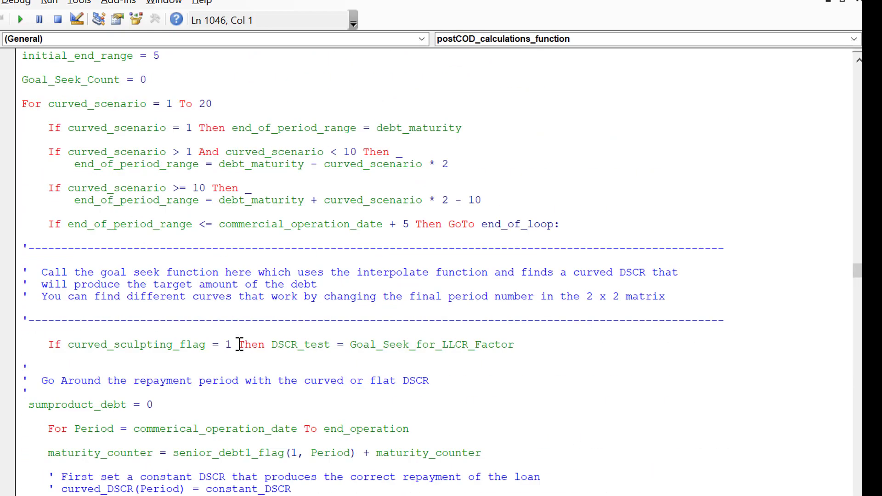
key(Page_Down)
key(Page_Down)
key(Page_Down)
key(Page_Down)
key(Page_Down)
key(Page_Down)
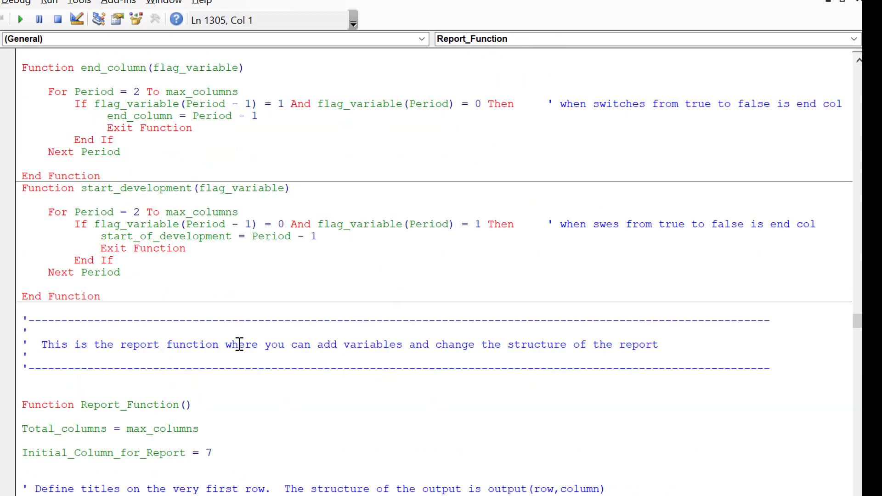
key(Up)
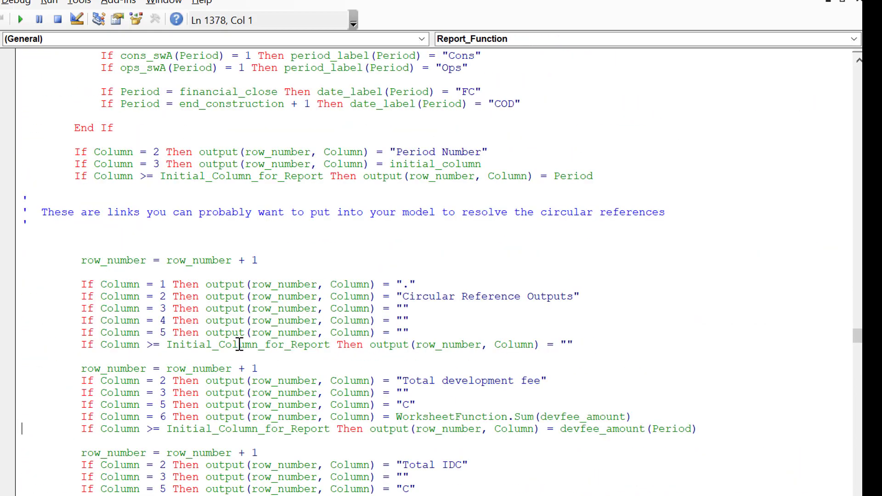
key(Down)
key(Down)
key(Down)
key(Down)
key(Down)
key(Down)
key(Down)
key(Down)
key(Down)
key(Down)
key(Down)
key(Down)
key(Down)
key(Down)
key(Down)
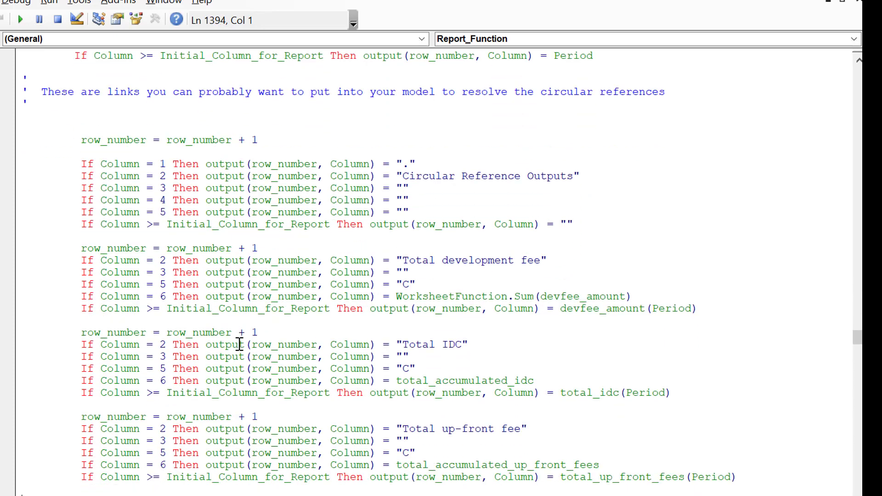
key(Up)
key(Up)
key(Up)
key(Up)
key(Up)
key(Up)
key(Up)
key(Up)
key(Up)
key(Up)
key(Up)
key(Up)
key(Up)
key(Up)
key(Up)
key(Up)
key(Up)
key(Up)
key(Up)
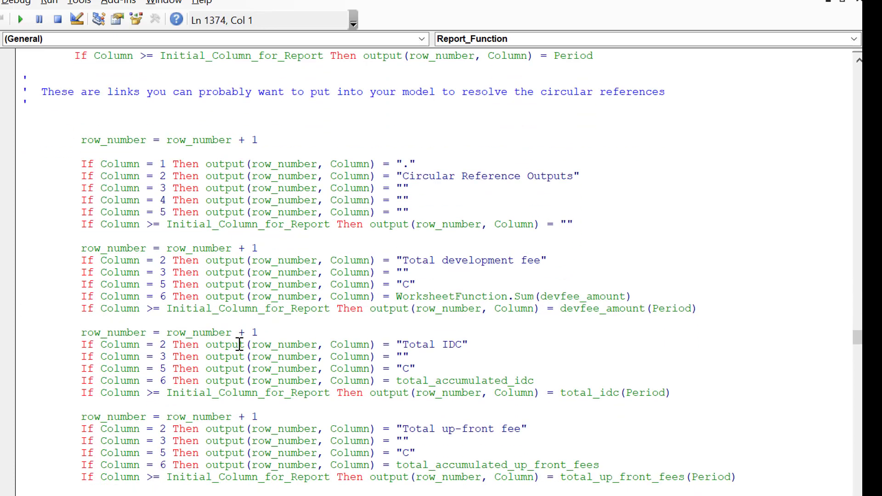
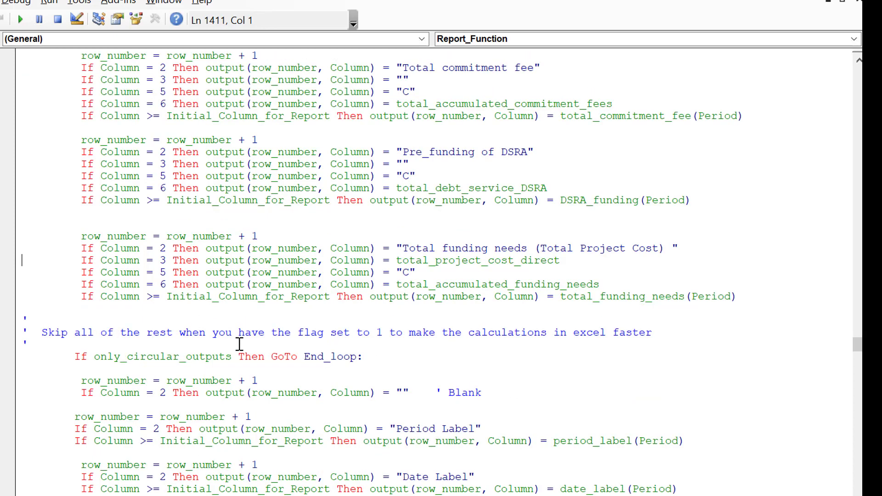
Step: Look through the circular reference output rows in the report function, down to the only_circular_outputs skip condition
key(Down)
key(Down)
key(Down)
key(Down)
key(Down)
key(Down)
key(Down)
key(Down)
key(Down)
key(Down)
key(Down)
key(Down)
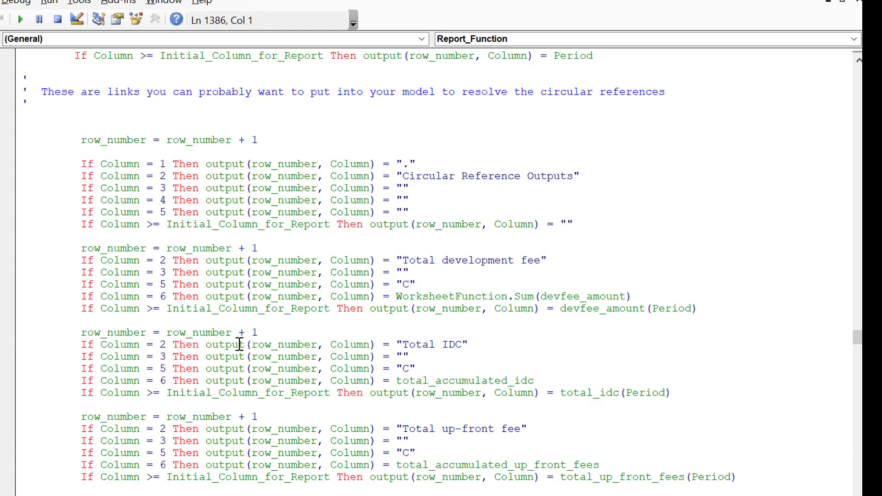
key(Page_Down)
key(Page_Down)
key(Page_Up)
key(Page_Up)
key(Page_Up)
key(Page_Up)
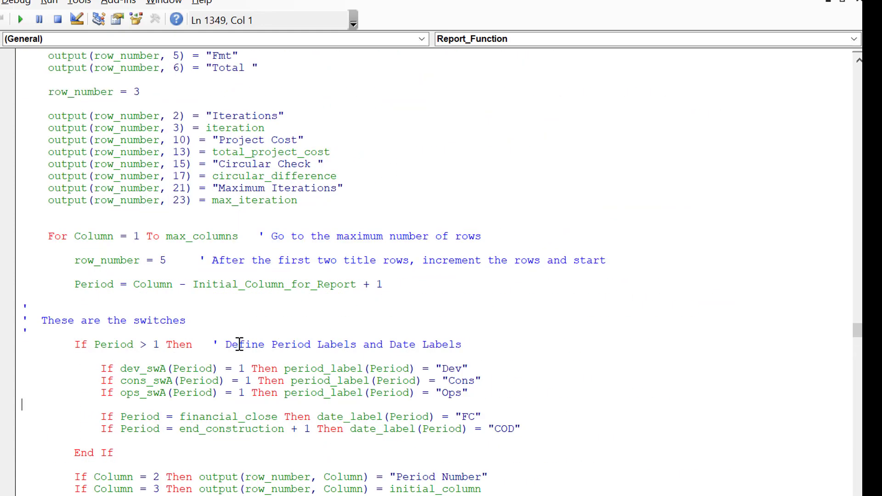
key(Page_Down)
key(Page_Down)
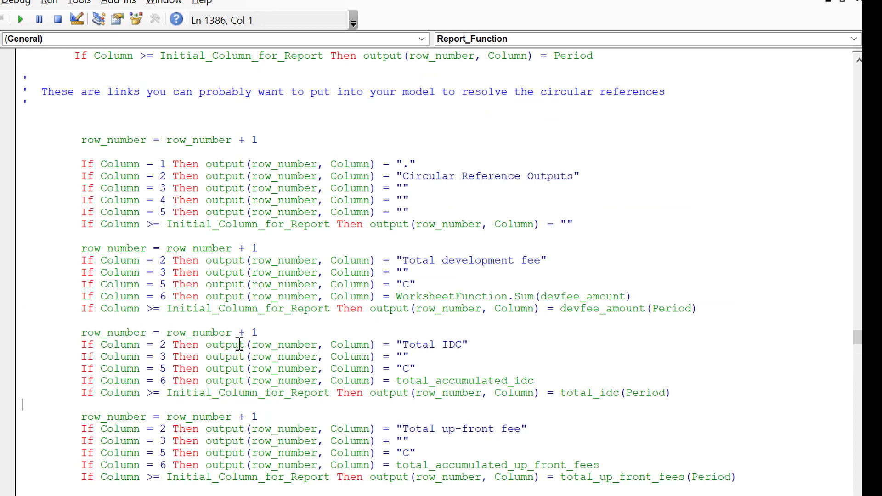
key(Up)
key(Up)
key(Page_Down)
key(Down)
key(Down)
key(Down)
key(Down)
key(Down)
key(Down)
key(Down)
key(Down)
key(Down)
key(Down)
key(Down)
key(Down)
key(Down)
key(Down)
key(Down)
key(Down)
key(Down)
key(Down)
key(Down)
key(Down)
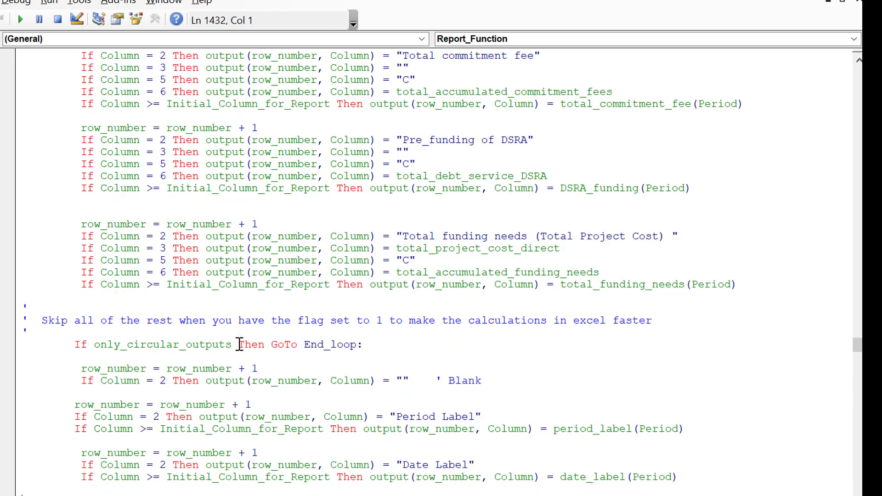
key(Down)
key(Down)
key(Down)
key(Up)
key(Up)
key(Up)
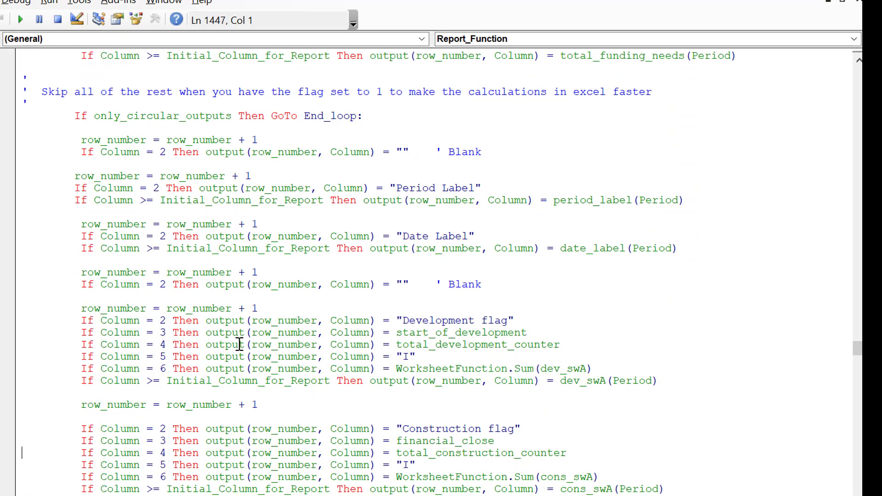
Step: Look through the flag and debt sizing output code down to the uses of funds section
key(Down)
key(Down)
key(Down)
key(Down)
key(Down)
key(Down)
key(Down)
key(Down)
key(Down)
key(Down)
key(Down)
key(Down)
key(Down)
key(Down)
key(Down)
key(Down)
key(Down)
key(Down)
key(Down)
key(Down)
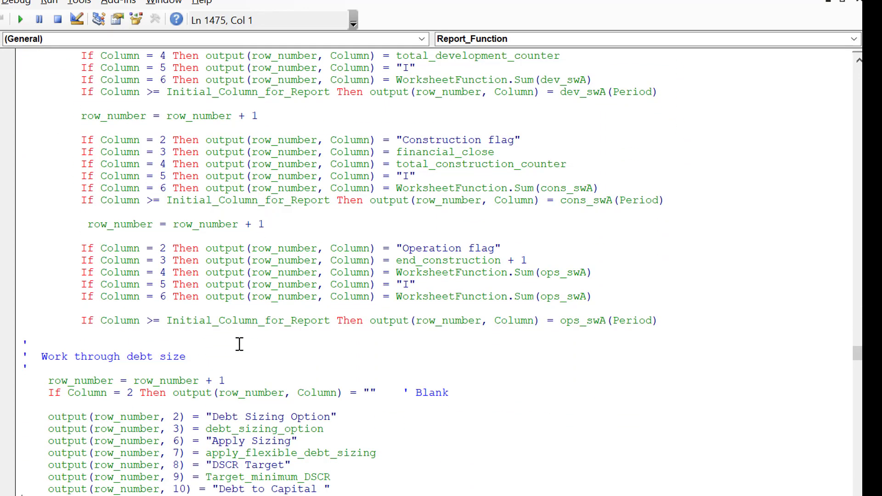
key(Down)
key(Down)
key(Down)
key(Down)
key(Down)
key(Down)
key(Down)
key(Down)
key(Down)
key(Down)
key(Down)
key(Down)
key(Down)
key(Down)
key(Down)
key(Down)
key(Down)
key(Down)
key(Down)
key(Down)
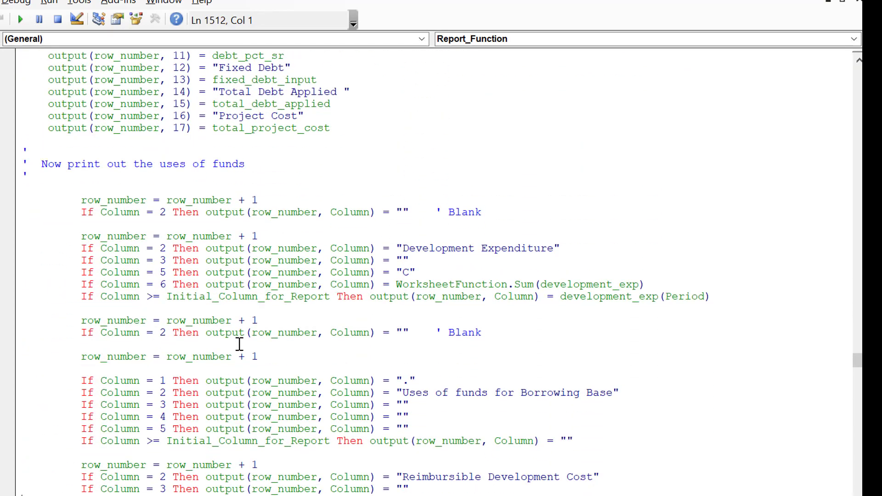
key(Down)
key(Down)
key(Down)
key(Down)
key(Down)
key(Up)
key(Up)
key(Up)
key(Up)
key(Up)
key(Up)
key(Up)
key(Up)
key(Up)
key(Up)
key(Up)
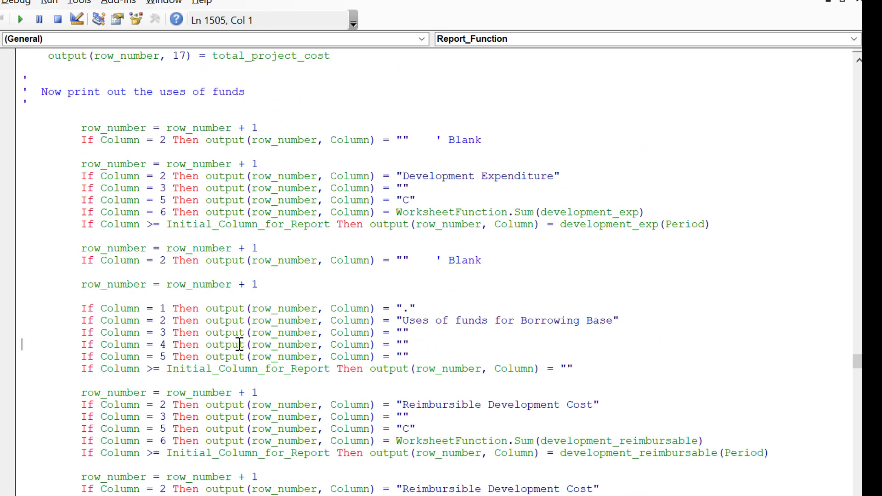
Step: Insert blank lines below the Development Expenditure block and paste dev_fee_reimbursable (Period) there
key(Up)
key(Up)
key(Up)
key(Up)
key(Up)
key(Up)
key(Return)
key(Return)
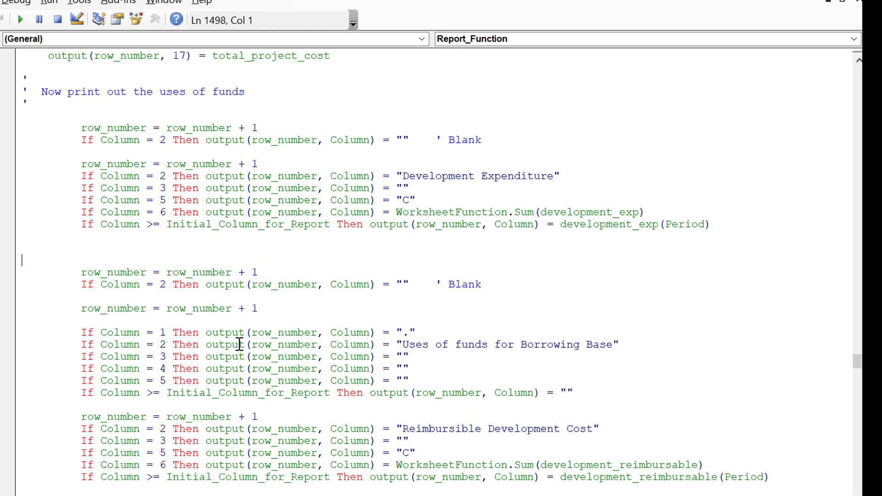
key(Up)
text(dev_fee_reimbursable(Period))
key(Up)
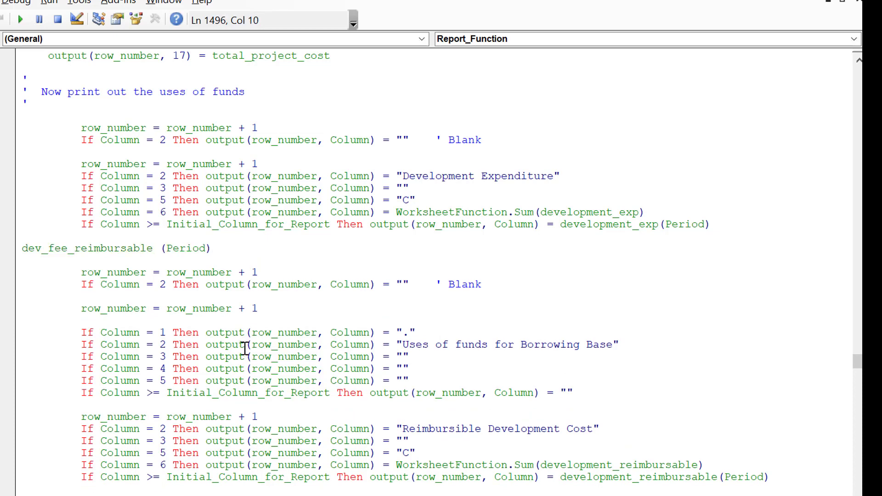
Step: Duplicate the six-line Development Expenditure output block directly below the original
key(Up)
key(Up)
key(Up)
key(Up)
key(Up)
key(Up)
key(Home)
key(shift+Down)
key(shift+Down)
key(shift+Down)
key(shift+Down)
key(shift+Down)
key(shift+Down)
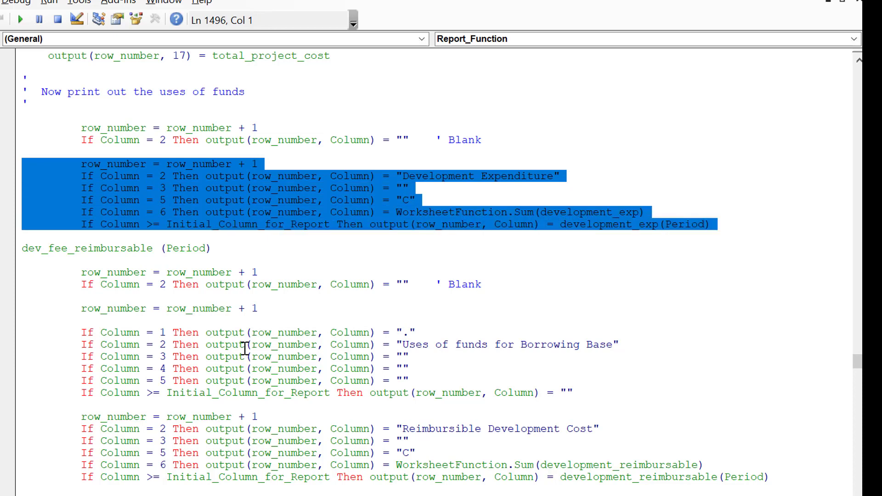
key(ctrl+c)
key(Right)
key(Return)
key(ctrl+v)
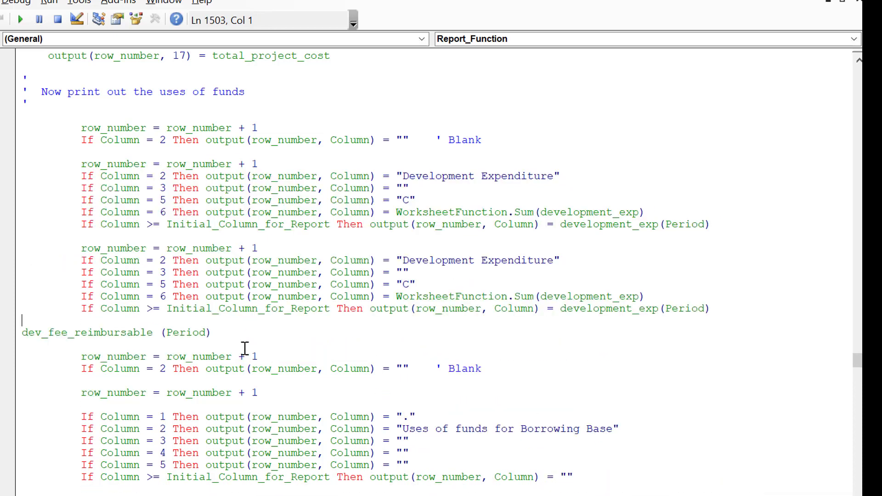
Step: Replace development_exp(Period) with dev_fee_reimbursable(Period) in the last line of the duplicated block
key(Down)
key(shift+Right)
key(shift+Right)
key(shift+Right)
key(shift+Right)
key(shift+Right)
key(shift+Right)
key(shift+Right)
key(shift+Right)
key(shift+Right)
key(shift+Right)
key(shift+Right)
key(shift+Right)
key(shift+Right)
key(shift+Right)
key(shift+Right)
key(shift+Right)
key(shift+Right)
key(shift+Right)
key(shift+Right)
key(shift+Right)
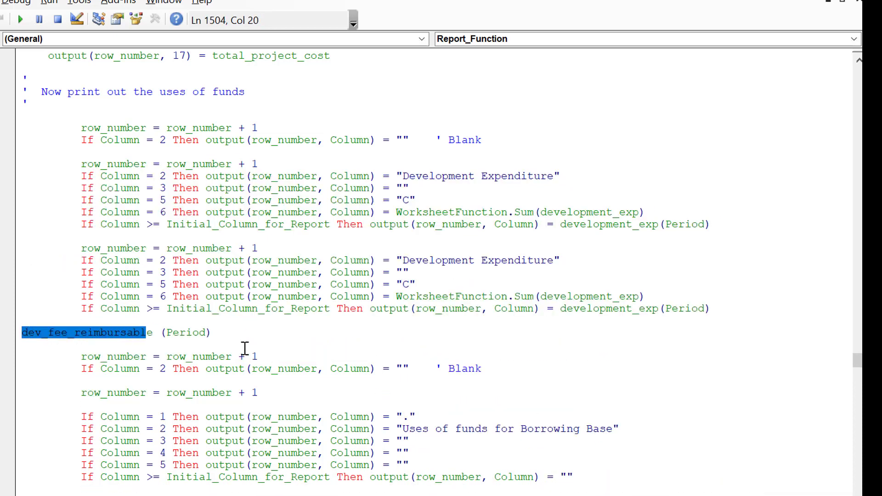
key(shift+Right)
key(shift+Left)
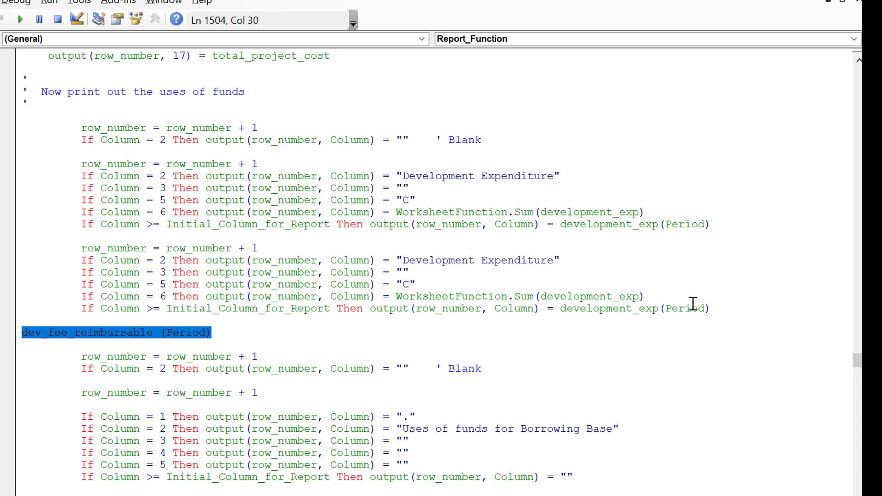
click(721, 310)
key(BackSpace)
key(BackSpace)
key(BackSpace)
key(BackSpace)
key(BackSpace)
key(BackSpace)
key(BackSpace)
key(BackSpace)
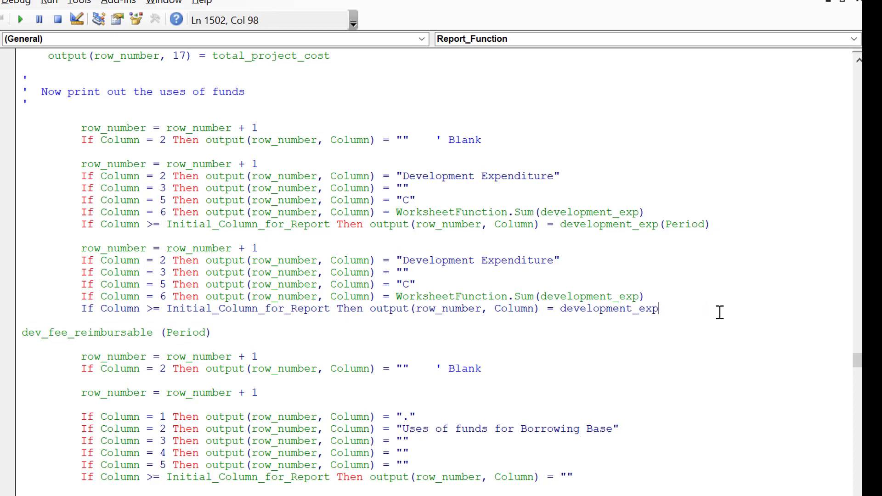
key(BackSpace)
key(BackSpace)
key(BackSpace)
key(BackSpace)
key(BackSpace)
key(BackSpace)
key(BackSpace)
key(BackSpace)
key(BackSpace)
key(BackSpace)
key(BackSpace)
key(BackSpace)
key(BackSpace)
key(BackSpace)
key(BackSpace)
key(ctrl+v)
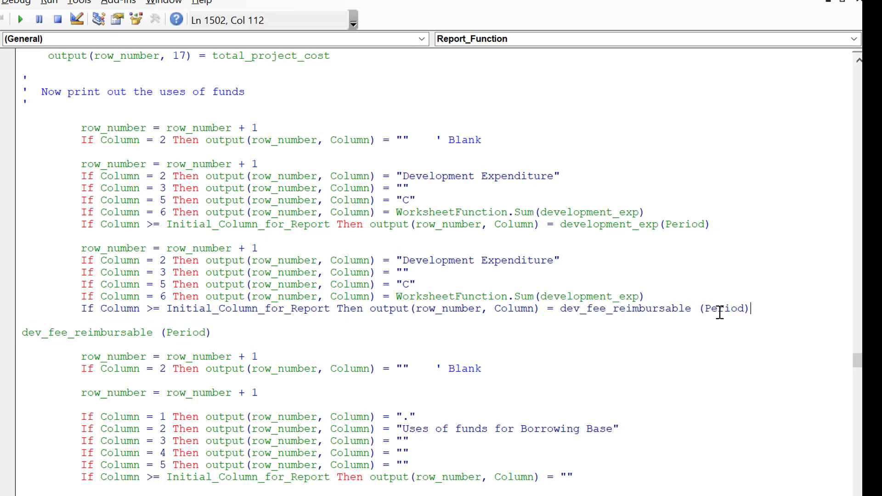
key(Up)
key(Down)
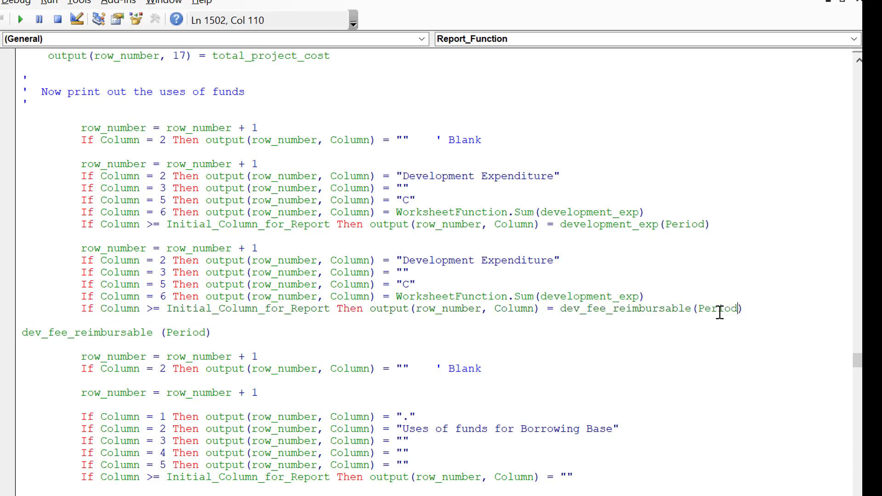
Step: Replace development_exp with dev_fee_reimbursable inside the duplicated block's WorksheetFunction.Sum for column 6
key(Left)
key(Left)
key(Left)
key(Left)
key(Left)
key(Left)
key(Left)
key(Left)
key(Left)
key(Left)
key(Left)
key(Left)
key(Left)
key(Left)
key(Left)
key(Left)
key(Left)
key(Left)
key(Left)
key(Left)
key(shift+Right)
key(shift+Right)
key(shift+Right)
key(shift+Right)
key(shift+Right)
key(shift+Right)
key(shift+Right)
key(shift+Right)
key(shift+Right)
key(shift+Right)
key(shift+Right)
key(shift+Right)
key(shift+Right)
key(shift+Right)
key(shift+Right)
key(shift+Right)
key(shift+Right)
key(shift+Right)
key(shift+Right)
key(shift+Right)
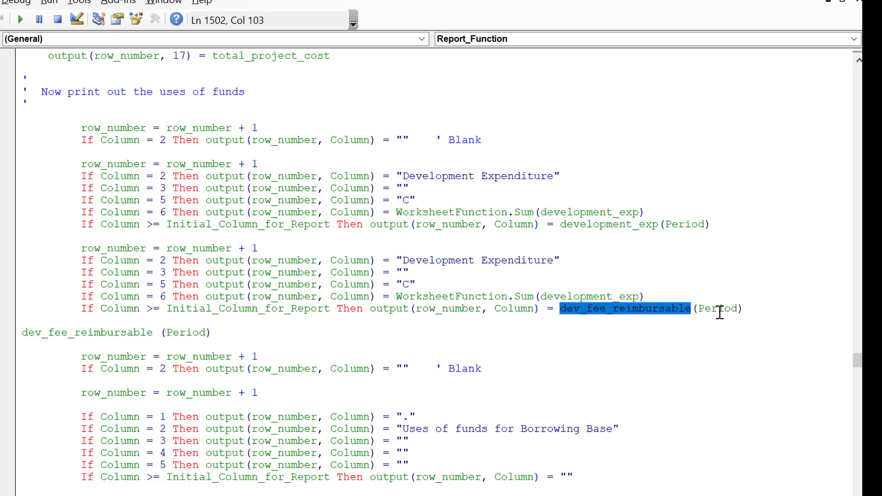
key(Up)
key(Left)
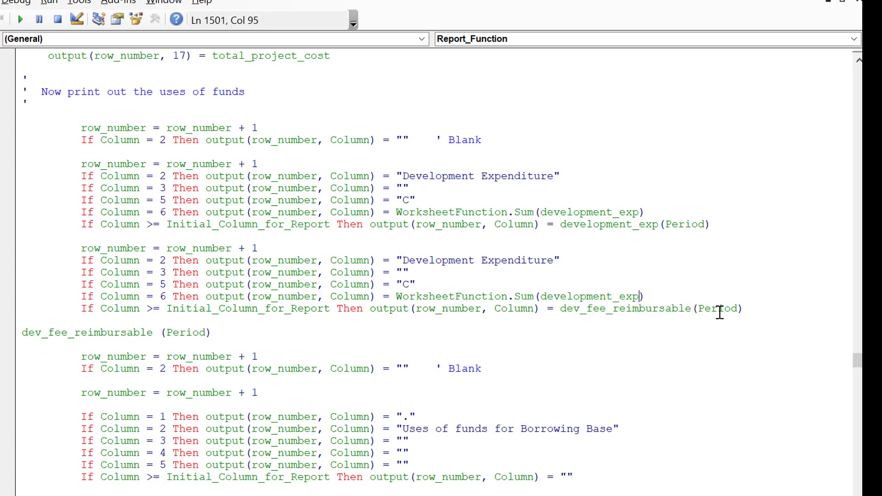
key(BackSpace)
key(BackSpace)
key(BackSpace)
key(BackSpace)
key(BackSpace)
key(BackSpace)
key(BackSpace)
key(BackSpace)
key(BackSpace)
key(BackSpace)
key(BackSpace)
key(BackSpace)
key(BackSpace)
key(BackSpace)
key(BackSpace)
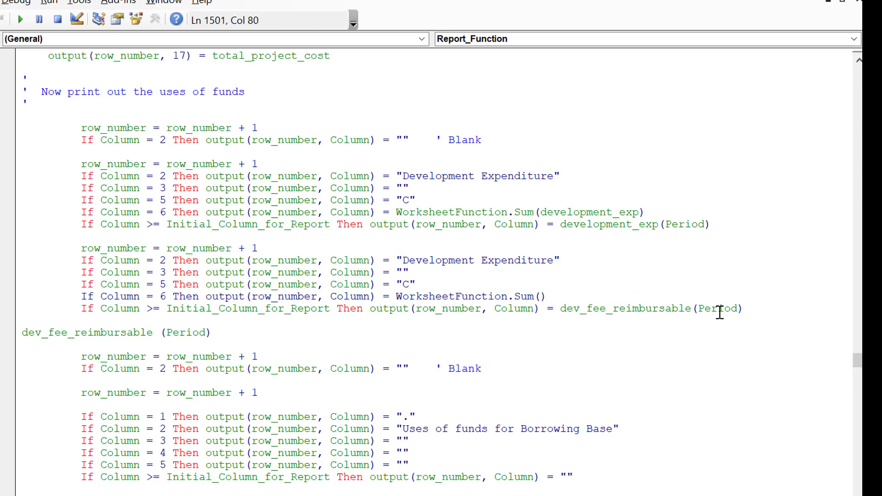
key(ctrl+v)
key(Up)
key(Right)
key(Down)
key(Down)
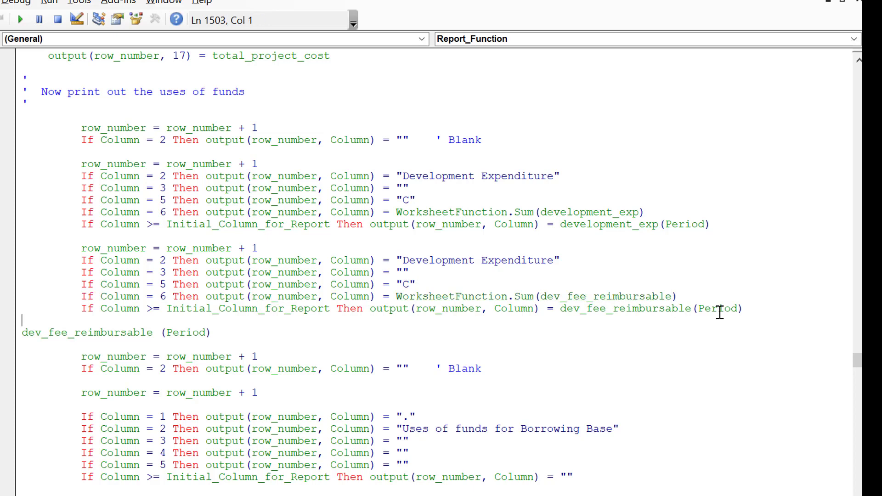
Step: Delete the leftover dev_fee_reimbursable (Period) line and the extra blank line below the duplicated block
key(Down)
key(shift+Down)
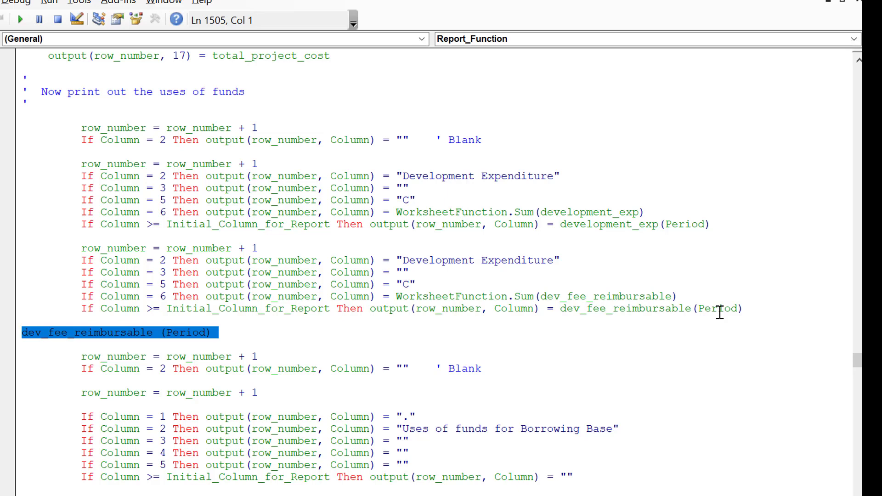
key(Delete)
key(BackSpace)
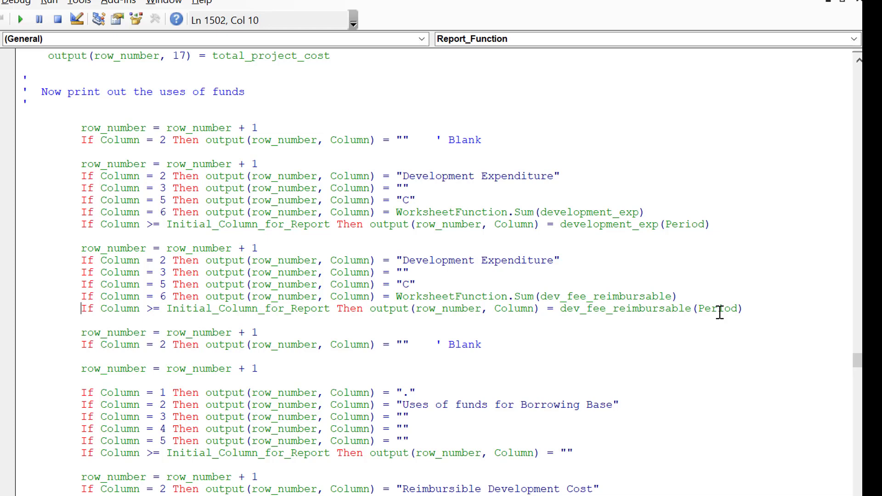
Step: Change the duplicated block's column 2 label to "Development Fee Reimbursible"
key(Up)
click(561, 259)
key(BackSpace)
key(BackSpace)
key(BackSpace)
key(BackSpace)
key(BackSpace)
key(BackSpace)
key(BackSpace)
key(BackSpace)
key(BackSpace)
key(BackSpace)
key(BackSpace)
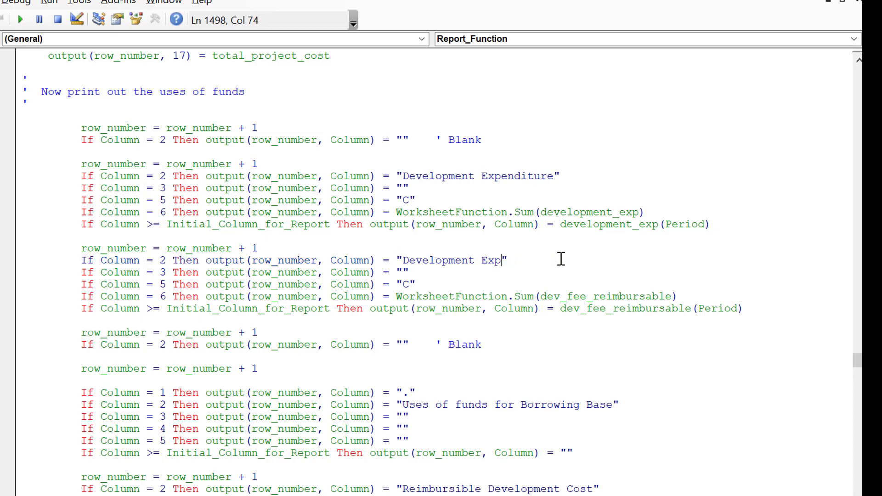
text(Fee (Pro)
text(bability )
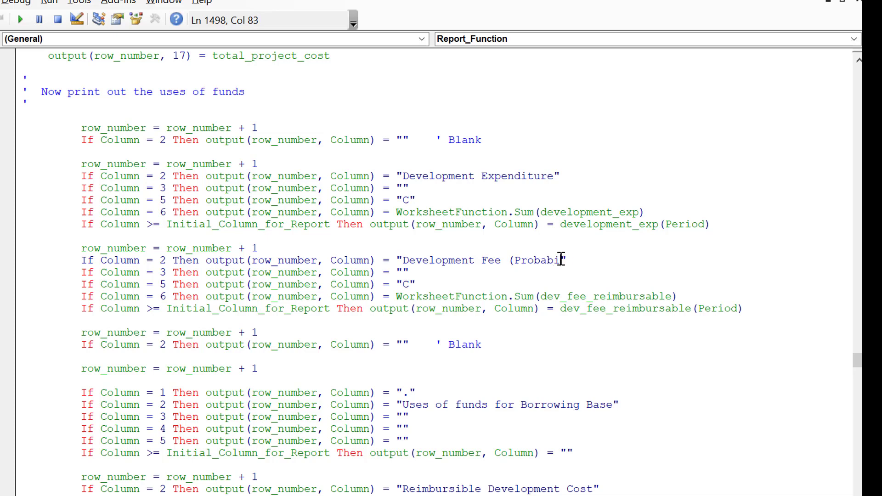
text(Anal)
key(BackSpace)
key(BackSpace)
key(BackSpace)
key(BackSpace)
key(BackSpace)
key(BackSpace)
key(BackSpace)
key(BackSpace)
key(BackSpace)
key(BackSpace)
key(BackSpace)
key(BackSpace)
key(BackSpace)
key(BackSpace)
key(BackSpace)
key(BackSpace)
key(BackSpace)
text(Rei)
key(BackSpace)
text(imbursible)
key(Up)
key(Down)
Step: Copy the Development Fee Reimbursible block and paste it below the "Uses of funds for Borrowing Base" heading block
key(Home)
key(Up)
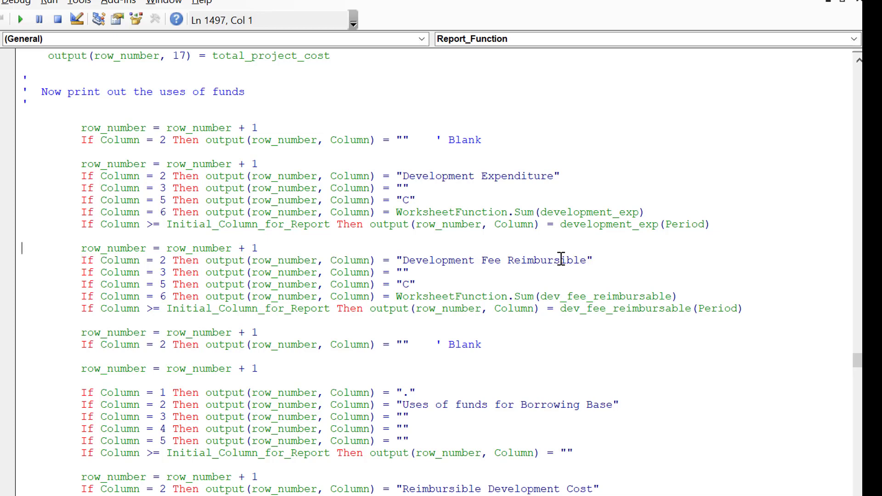
key(shift+Down)
key(shift+Down)
key(shift+Down)
key(shift+Down)
key(shift+Down)
key(shift+Down)
key(ctrl+c)
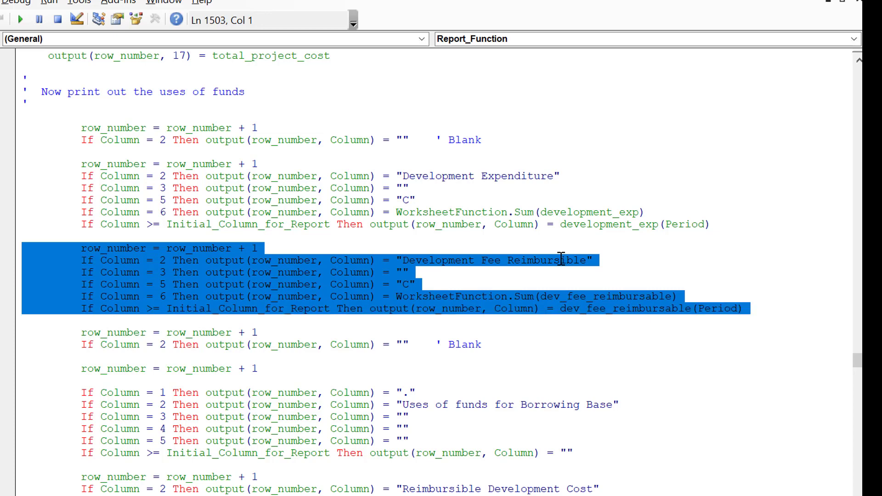
key(Up)
key(Up)
key(Up)
key(Up)
key(Up)
key(Up)
key(Up)
key(Up)
key(Up)
key(Up)
key(Up)
key(Up)
key(Up)
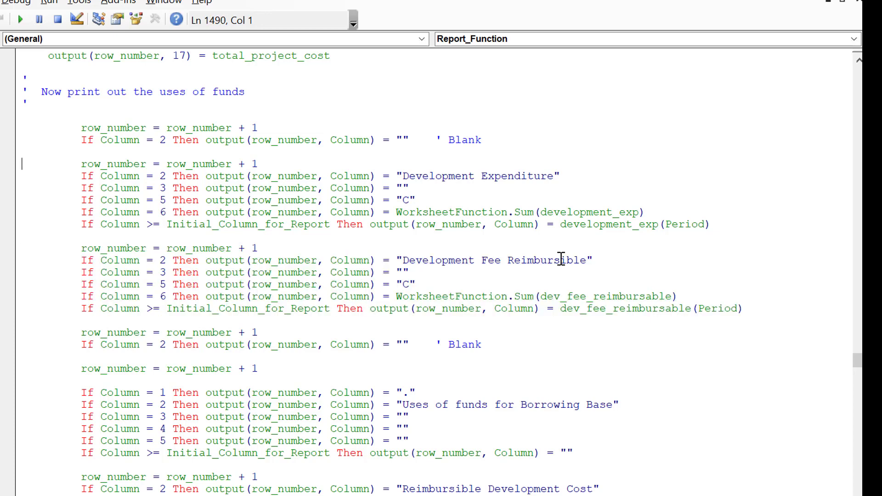
key(Down)
key(Down)
key(Down)
key(Down)
key(Down)
key(Down)
key(Down)
key(Down)
key(Down)
key(Down)
key(Down)
key(Down)
key(Down)
key(Down)
key(Down)
key(Down)
key(Down)
key(Down)
key(Down)
key(Down)
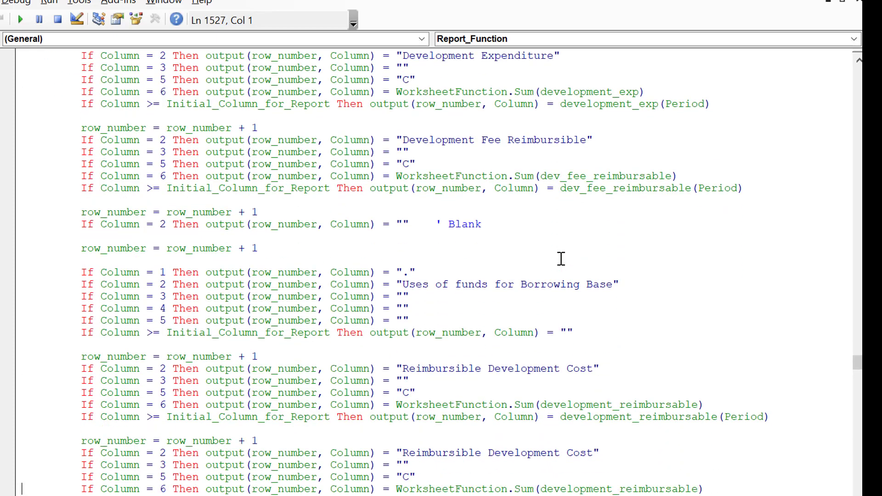
click(51, 338)
key(Left)
key(Left)
key(Return)
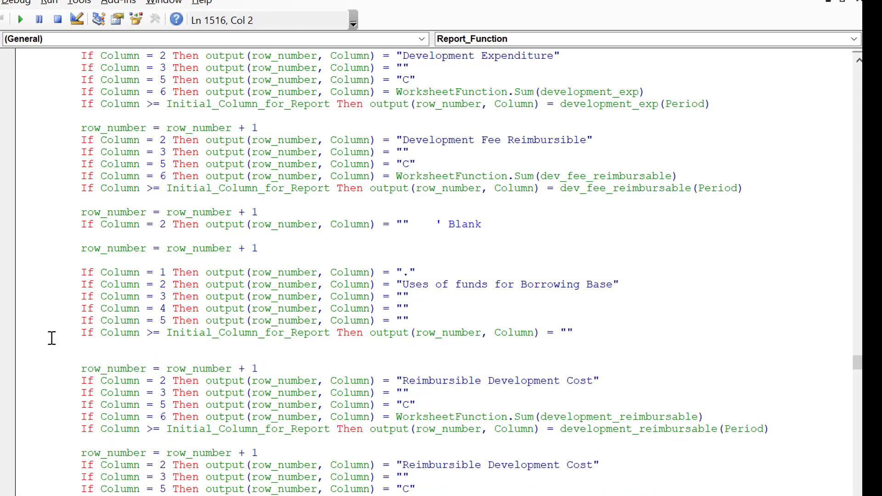
key(ctrl+v)
key(Up)
key(Up)
key(Up)
key(Up)
key(Up)
key(Up)
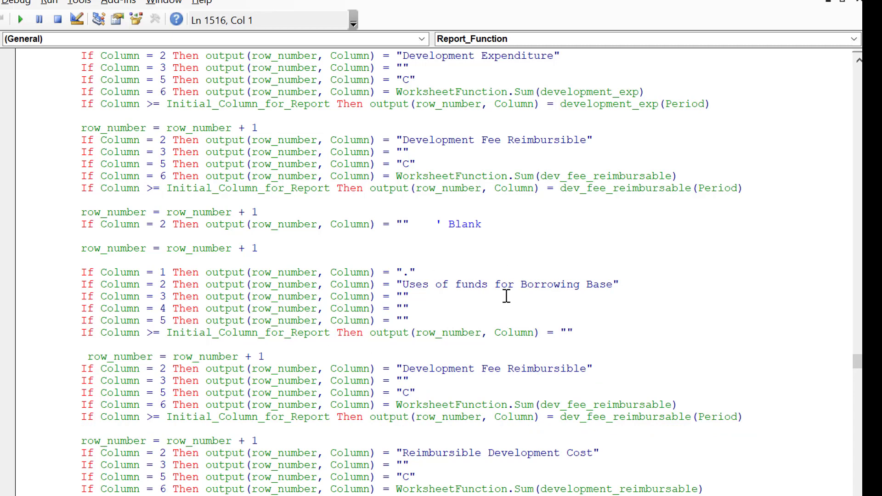
Step: Change the column 2 label of the fee block below Development Expenditure to "Development Fee from Probability Theory"
click(506, 296)
key(Down)
key(Down)
key(Down)
key(Down)
key(Down)
key(Down)
key(Down)
key(Down)
key(Down)
key(Down)
key(Up)
key(Up)
key(Up)
key(Up)
key(Up)
key(Up)
key(Up)
key(Up)
key(Up)
key(Up)
key(Up)
key(Up)
key(Up)
key(Up)
key(Up)
key(Up)
key(Up)
key(Up)
key(Up)
key(Up)
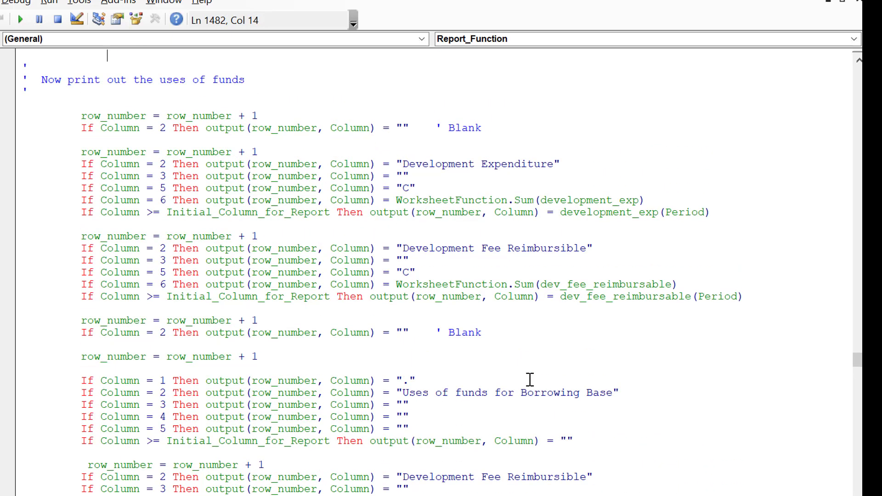
click(591, 247)
key(BackSpace)
key(BackSpace)
key(BackSpace)
key(BackSpace)
key(BackSpace)
key(BackSpace)
key(BackSpace)
key(BackSpace)
key(BackSpace)
key(BackSpace)
key(BackSpace)
key(BackSpace)
text(from)
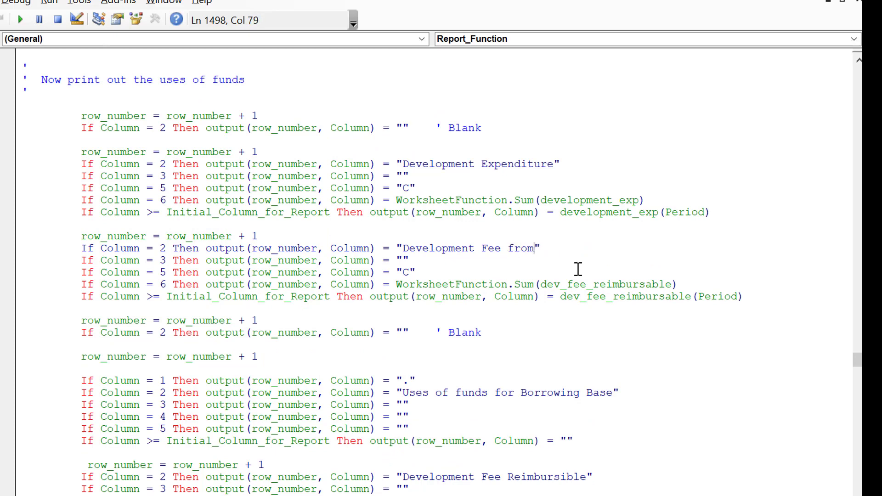
text( Probability Th)
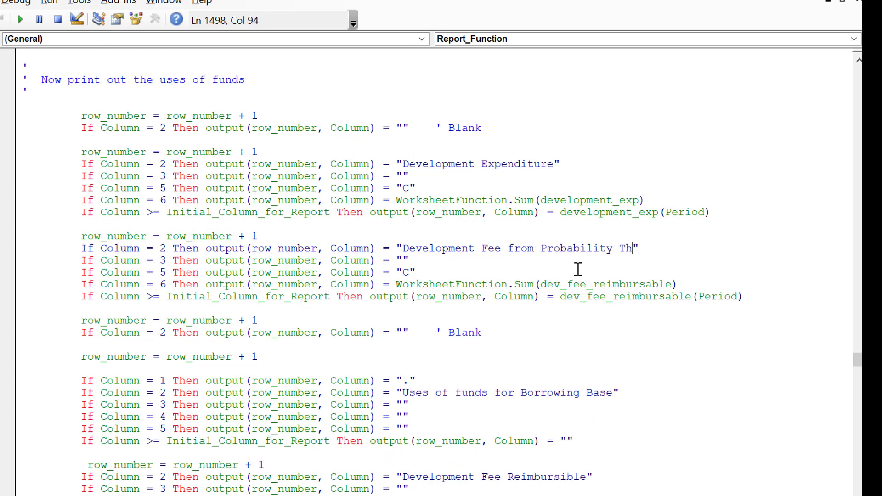
text(er)
text(e)
key(BackSpace)
key(BackSpace)
text(ory)
key(Down)
key(Down)
key(Down)
key(Home)
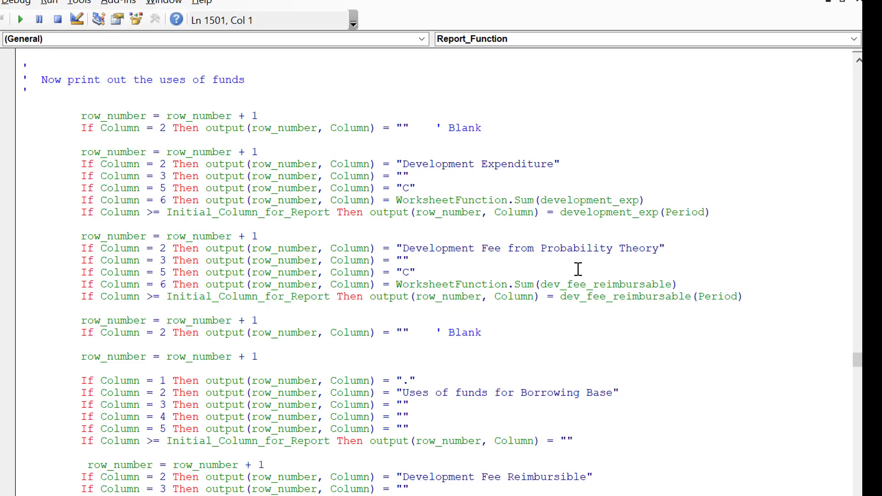
Step: Look through the report function for the Total development fee output in the Circular Reference Outputs section
key(Up)
key(Left)
key(Right)
click(608, 289)
key(Page_Up)
key(Page_Down)
key(Up)
key(Up)
key(Up)
key(Up)
key(Up)
key(Up)
key(Up)
key(Up)
key(Up)
key(Up)
key(Up)
key(Up)
key(Up)
key(Up)
key(Up)
key(Up)
key(Up)
key(Up)
key(Up)
key(Up)
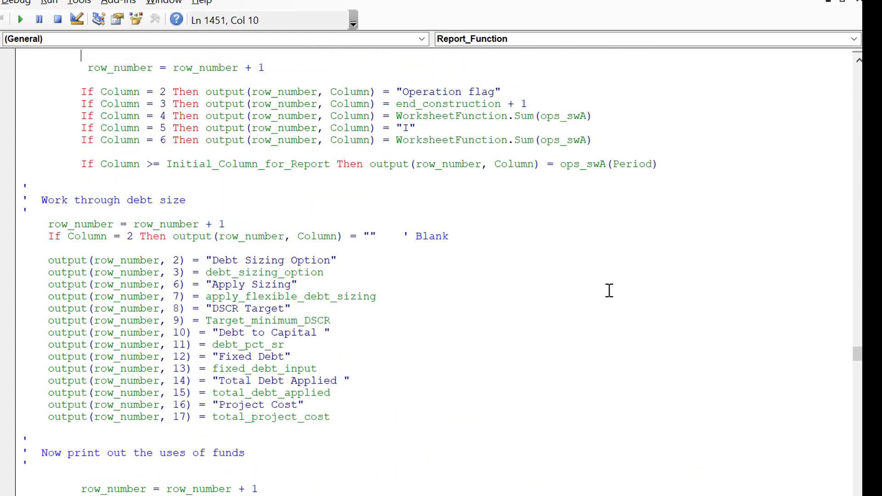
key(Up)
key(Up)
key(Up)
key(Up)
key(Up)
key(Up)
key(Up)
key(Up)
key(Up)
key(Up)
key(Up)
key(Up)
key(Up)
key(Up)
key(Up)
key(Up)
key(Up)
key(Up)
key(Up)
key(Up)
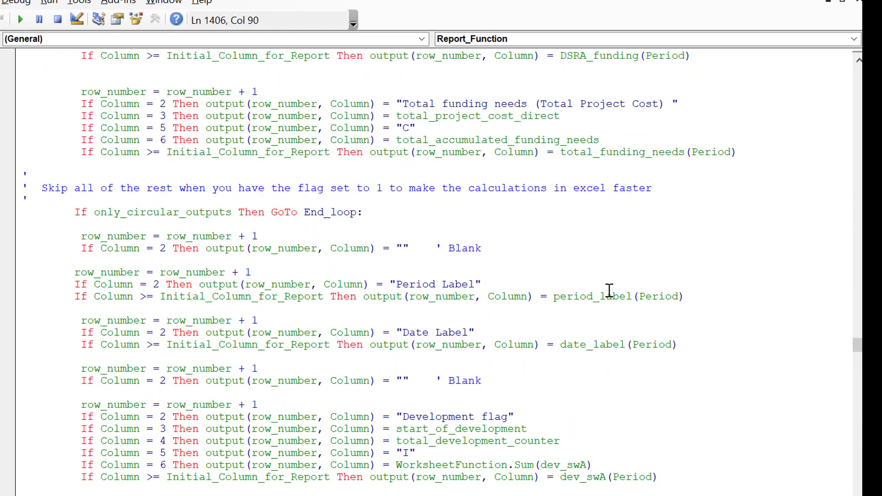
key(Up)
key(Up)
key(Up)
key(Up)
key(Up)
key(Up)
key(Up)
key(Up)
key(Up)
key(Up)
key(Up)
key(Up)
key(Up)
key(Up)
key(Up)
key(Up)
key(Up)
key(Up)
key(Up)
key(Up)
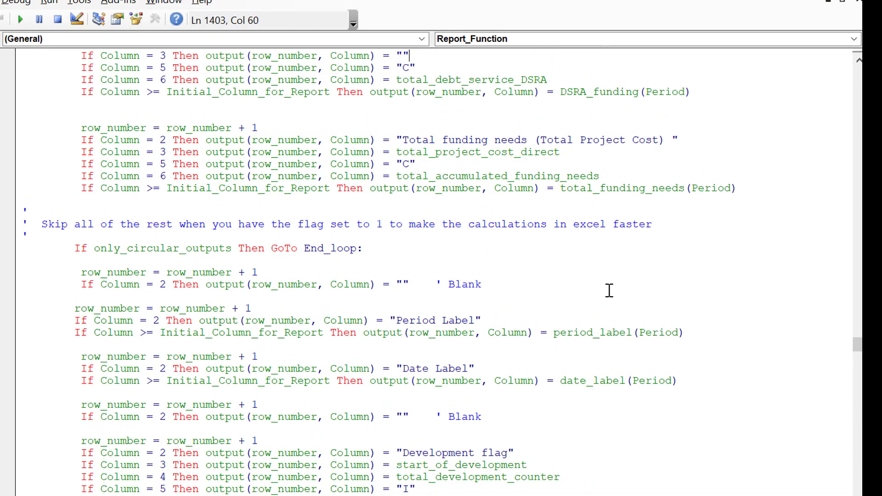
key(Up)
key(Up)
key(Up)
key(Up)
key(Up)
key(Up)
key(Up)
key(Up)
key(Up)
key(Up)
key(Up)
key(Up)
key(Up)
key(Up)
key(Up)
key(Up)
key(Up)
key(Up)
key(Up)
key(Up)
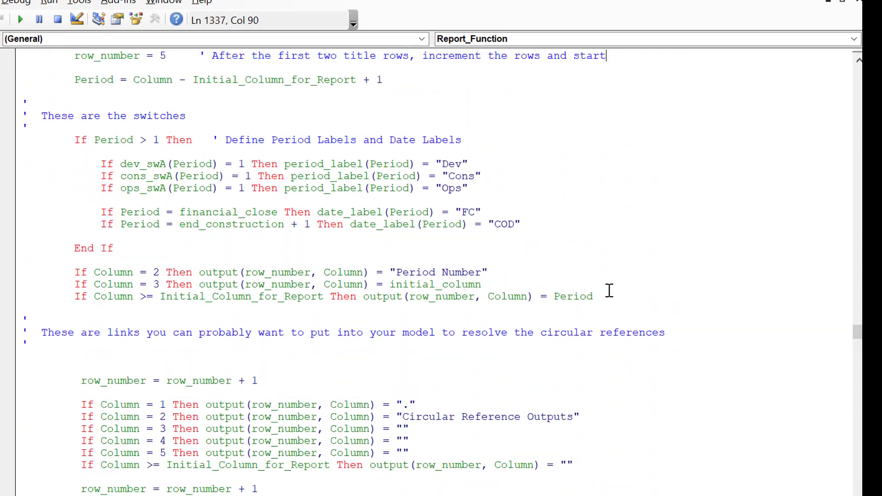
key(Page_Up)
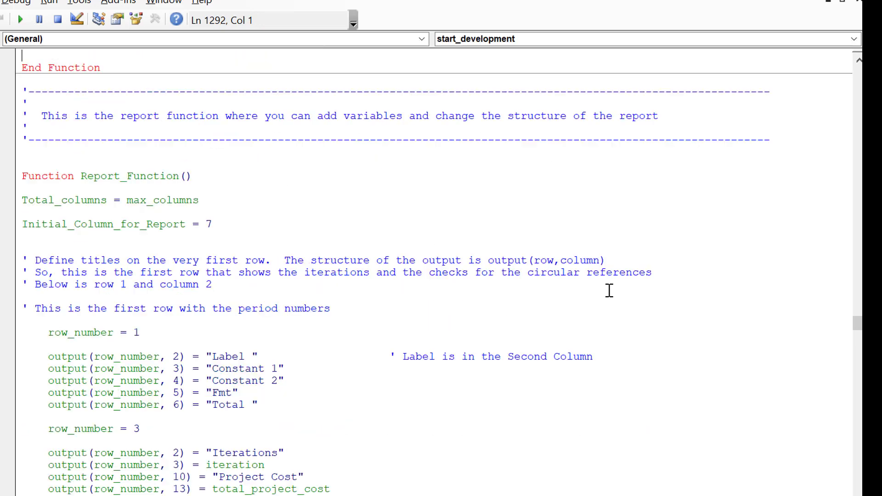
key(Down)
key(Page_Up)
key(Page_Down)
key(Down)
key(Down)
key(Down)
key(Down)
key(Down)
key(Down)
key(Down)
key(Down)
key(Down)
key(Down)
key(Down)
key(Down)
key(Down)
key(Down)
key(Down)
key(Down)
key(Down)
key(Down)
key(Down)
key(Down)
key(Down)
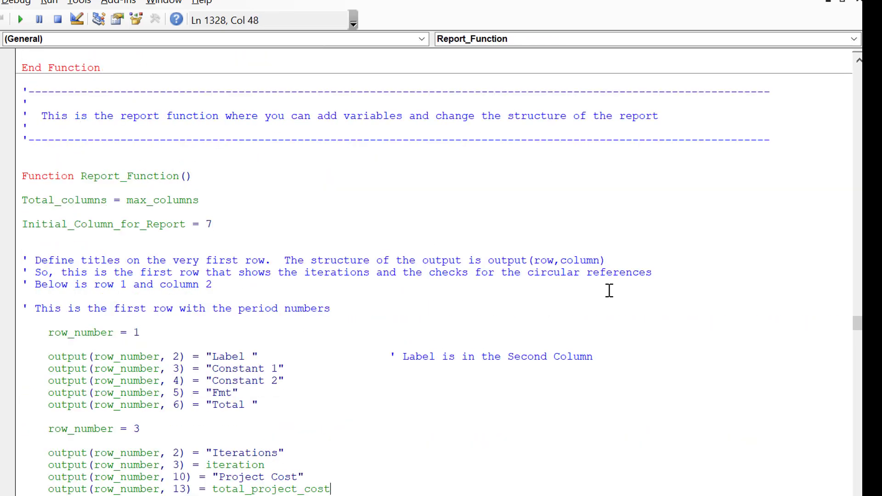
key(Down)
key(Down)
key(Down)
key(Down)
key(Down)
key(Down)
key(Down)
key(Down)
key(Down)
key(Down)
key(Down)
key(Down)
key(Down)
key(Down)
key(Down)
key(Down)
key(Down)
key(Down)
key(Down)
key(Down)
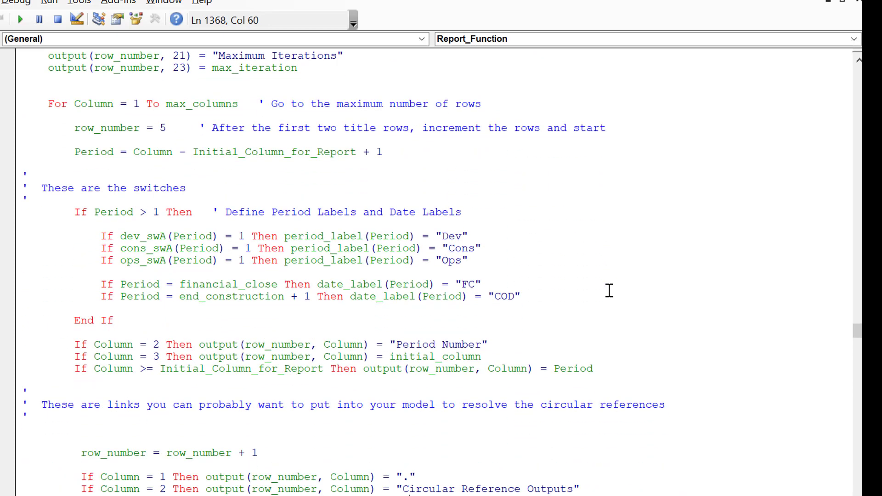
key(Down)
key(Down)
key(Down)
key(Down)
key(Down)
key(Down)
key(Down)
key(Down)
key(Down)
key(Down)
key(Down)
key(Down)
key(Down)
key(Down)
key(Down)
key(Down)
key(Down)
key(Down)
key(Down)
key(Down)
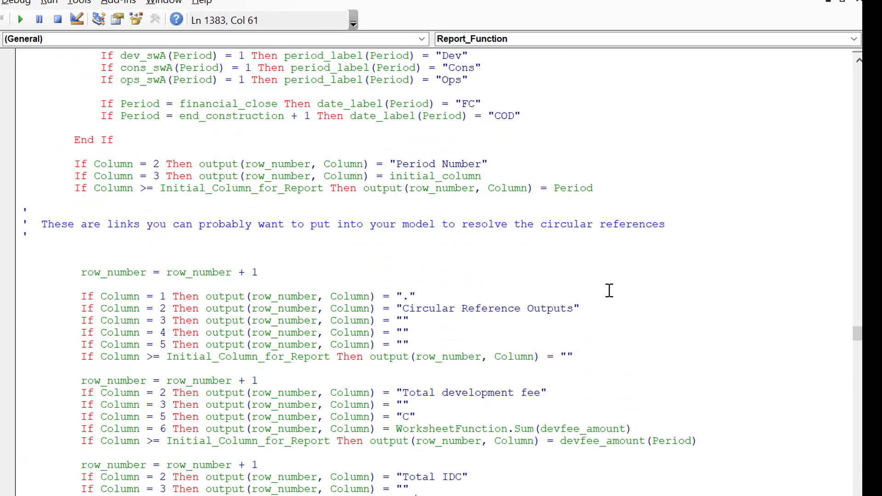
key(Down)
key(Down)
key(Down)
key(Down)
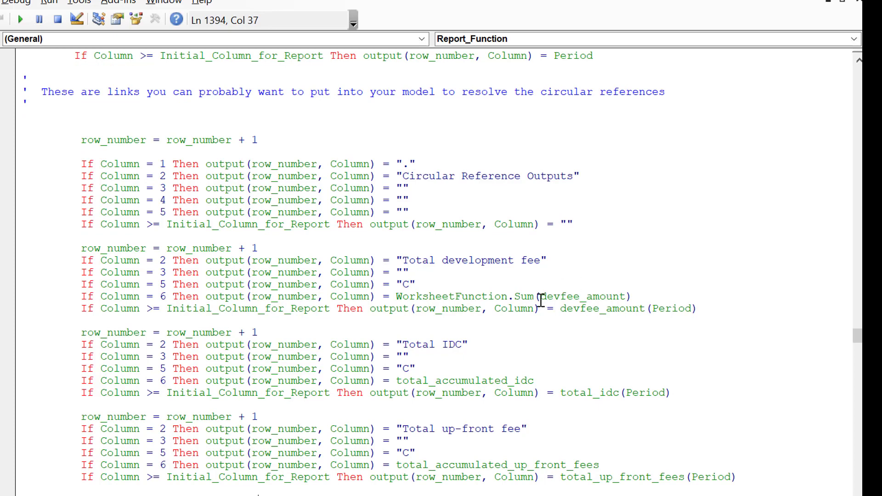
Step: Copy the devfee_amount(Period) output line from the Total development fee block
click(76, 247)
key(Down)
key(Down)
key(Down)
key(Down)
key(Down)
key(Left)
key(Left)
key(Left)
key(Left)
key(Left)
key(Left)
key(Left)
key(Left)
key(shift+Down)
Step: Paste the copied devfee_amount(Period) line below the dev_fee_reimbursable(Period) line in the Development Fee from Probability Theory block
key(Page_Down)
key(Page_Down)
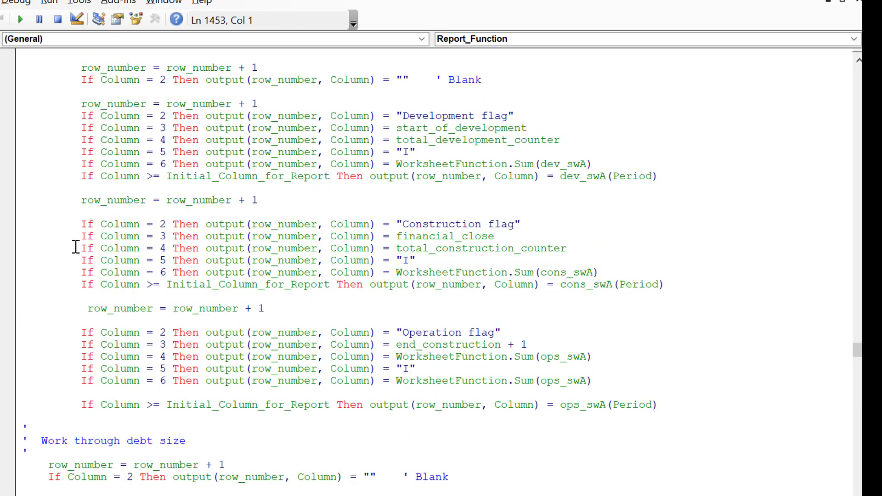
key(Page_Down)
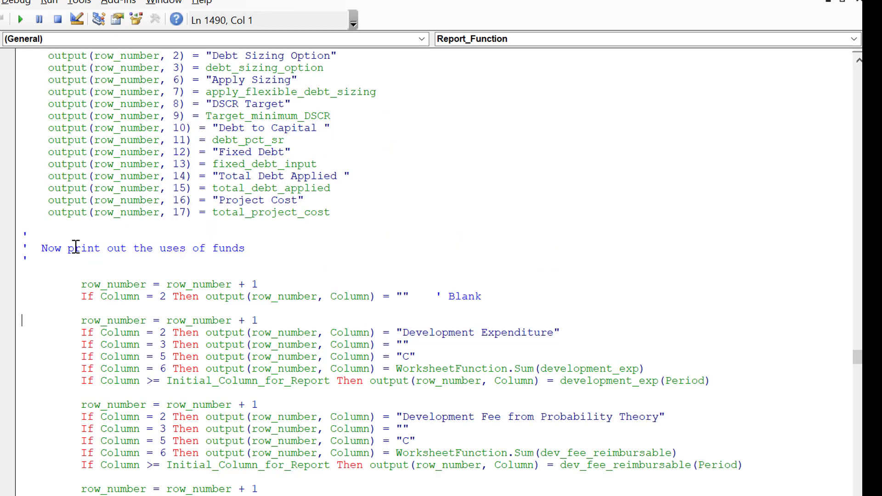
key(Down)
key(Down)
key(Down)
key(Down)
key(Down)
key(Down)
key(Down)
key(Down)
key(Down)
key(Down)
key(Down)
key(Down)
key(Down)
key(Down)
key(Down)
key(Down)
key(Down)
key(Down)
key(Down)
key(Down)
key(Up)
key(Up)
key(Up)
key(Up)
key(Up)
key(Up)
key(Up)
key(Up)
key(Up)
key(Up)
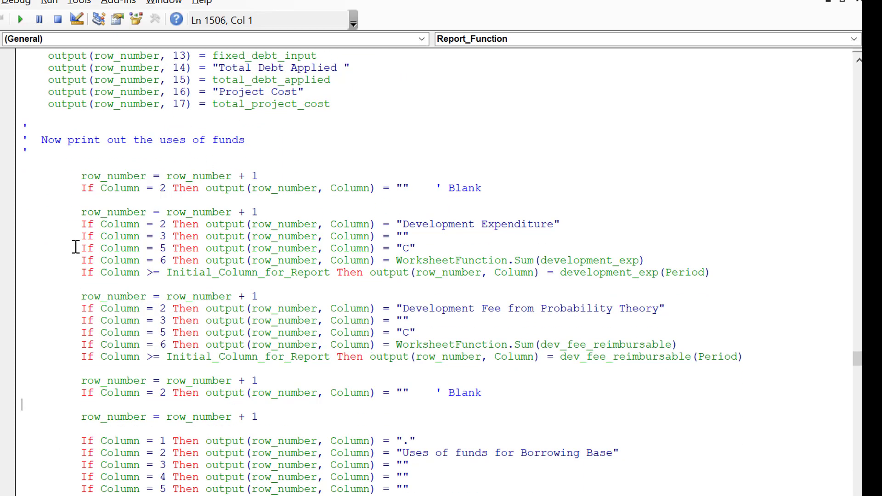
key(Return)
key(Up)
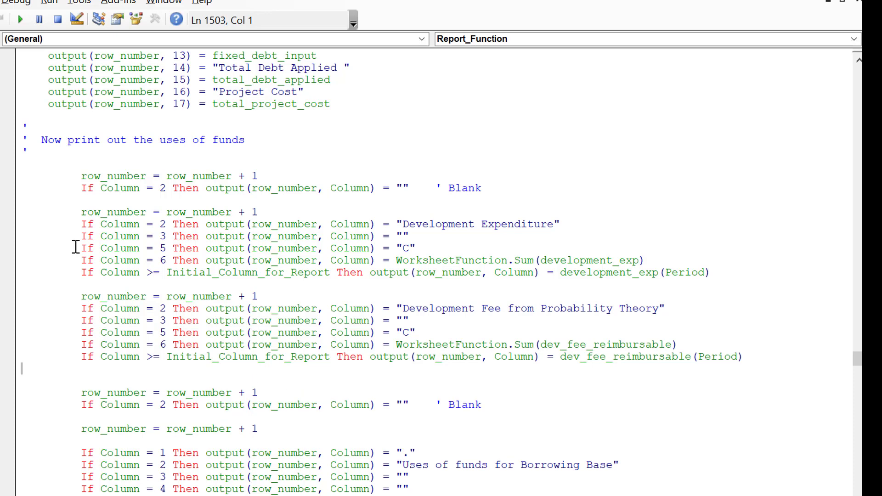
key(ctrl+v)
key(Up)
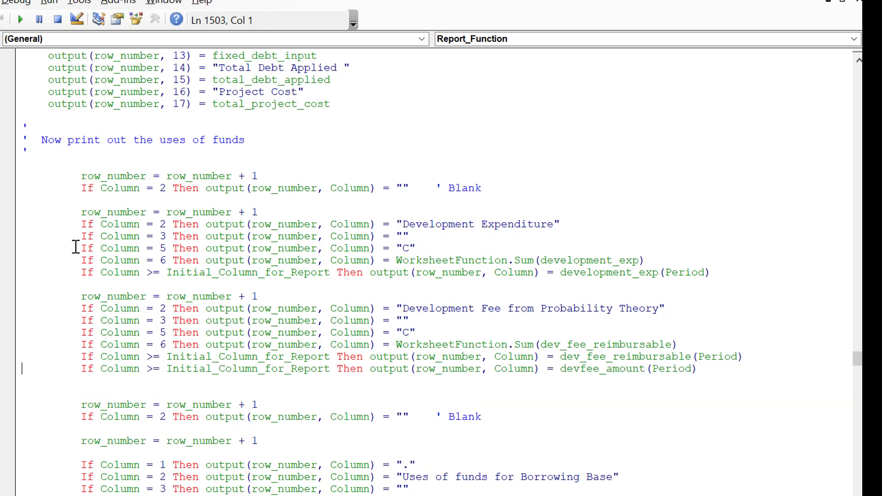
Step: Delete the dev_fee_reimbursable(Period) line from the Development Fee from Probability Theory block and remove the extra blank line below it
key(Up)
key(shift+Down)
key(Down)
key(Down)
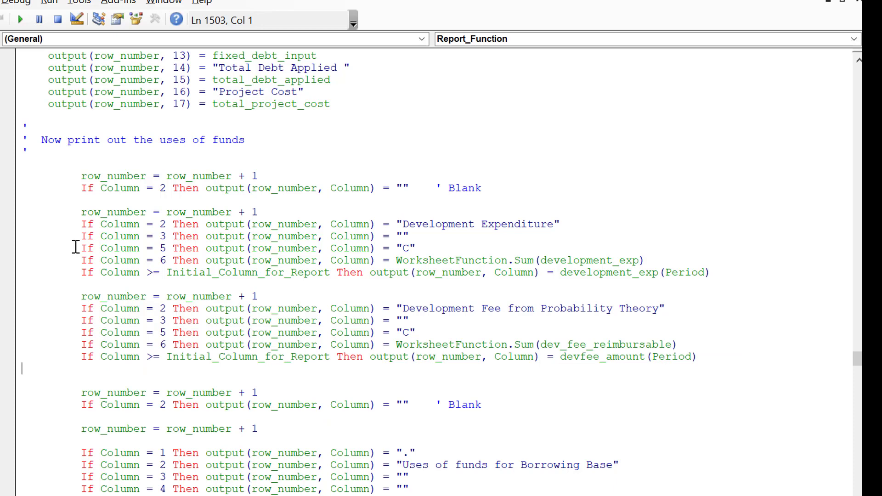
key(BackSpace)
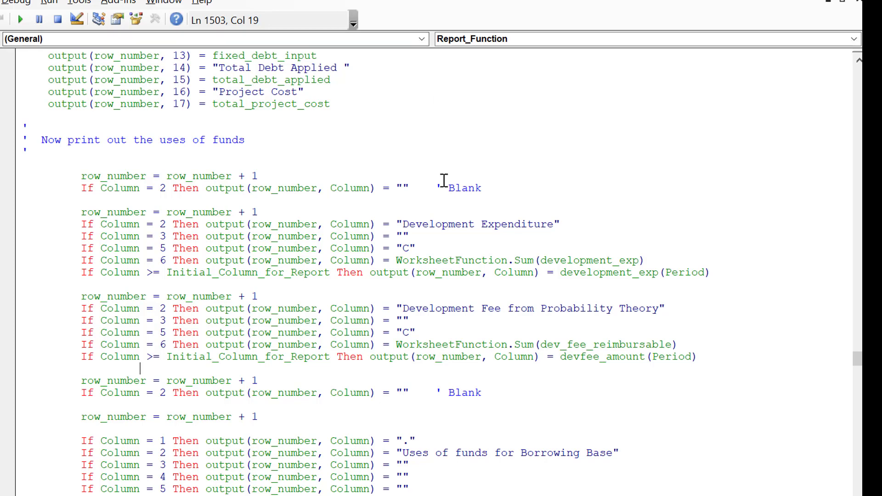
click(689, 495)
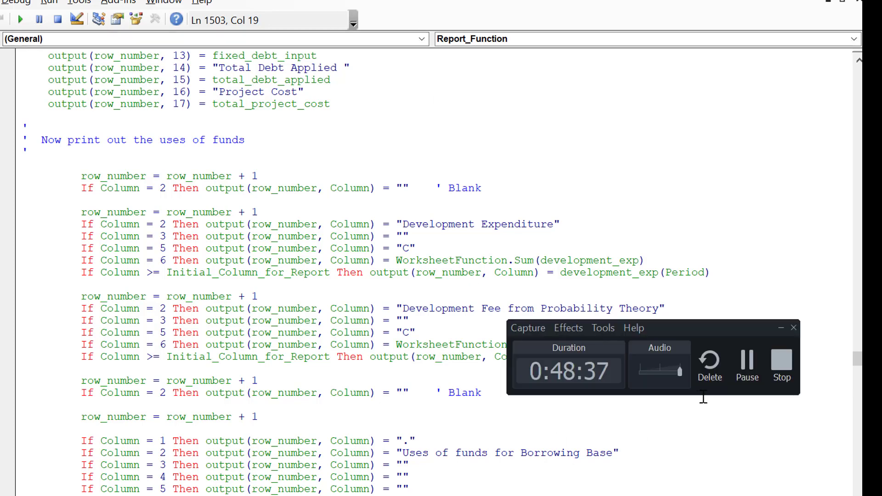
click(746, 363)
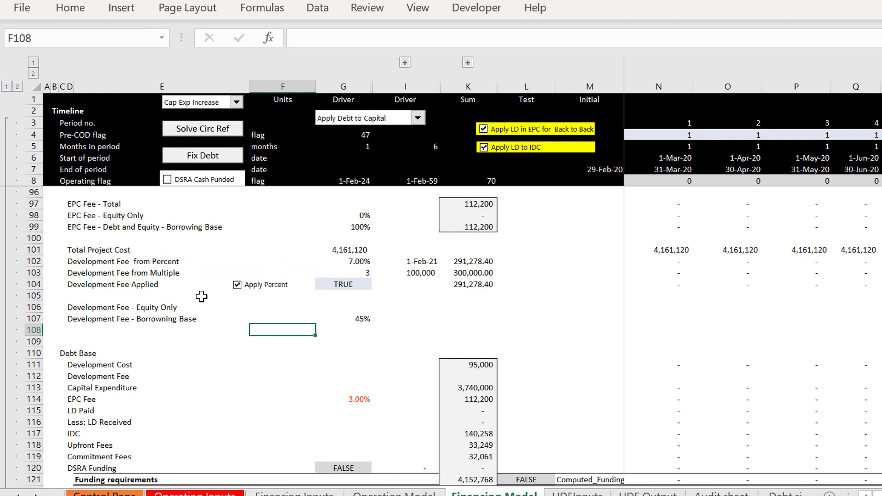
Step: In Excel, turn off Apply Percent for Development Fee Applied on the Financing Model sheet and open the UDF Output sheet
click(237, 285)
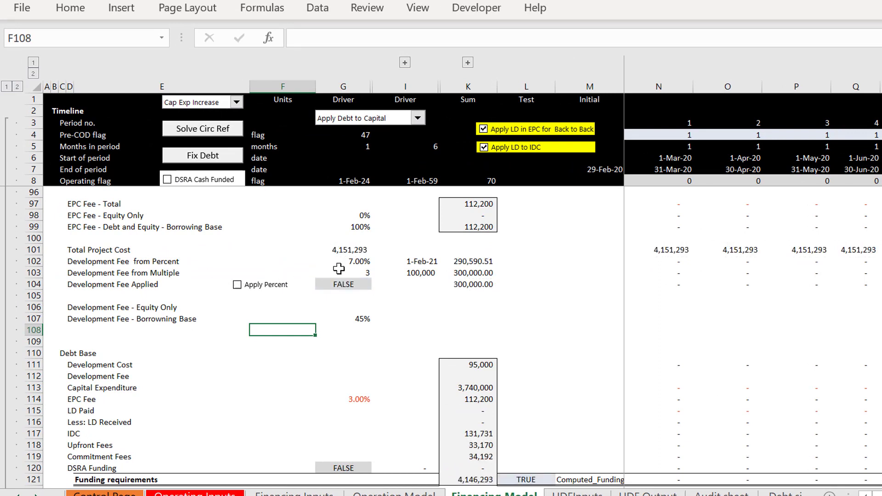
click(356, 273)
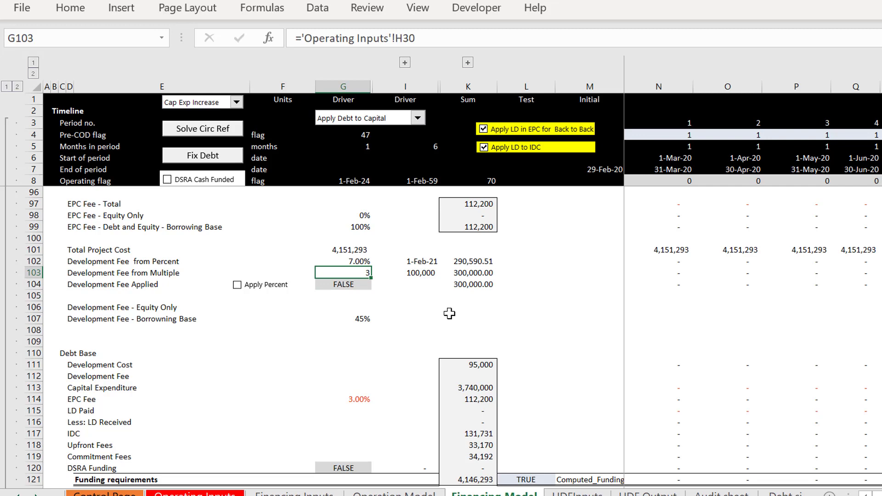
key(ctrl+Page_Down)
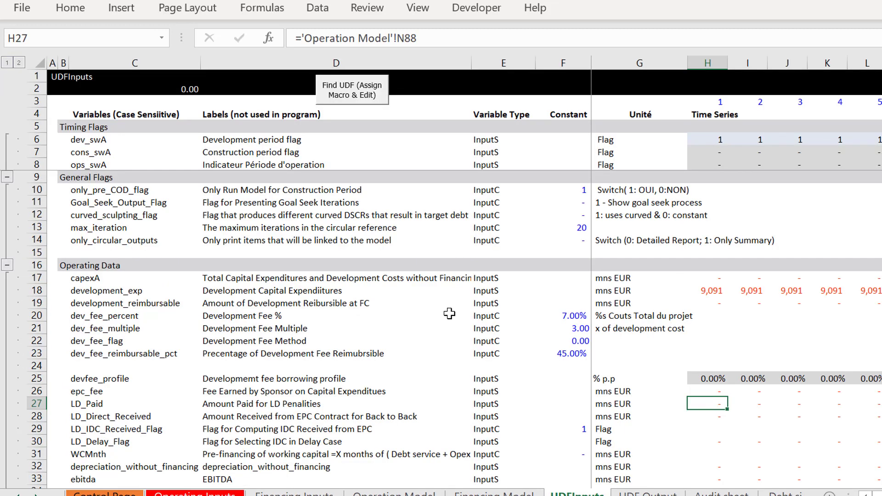
key(ctrl+Page_Down)
key(Left)
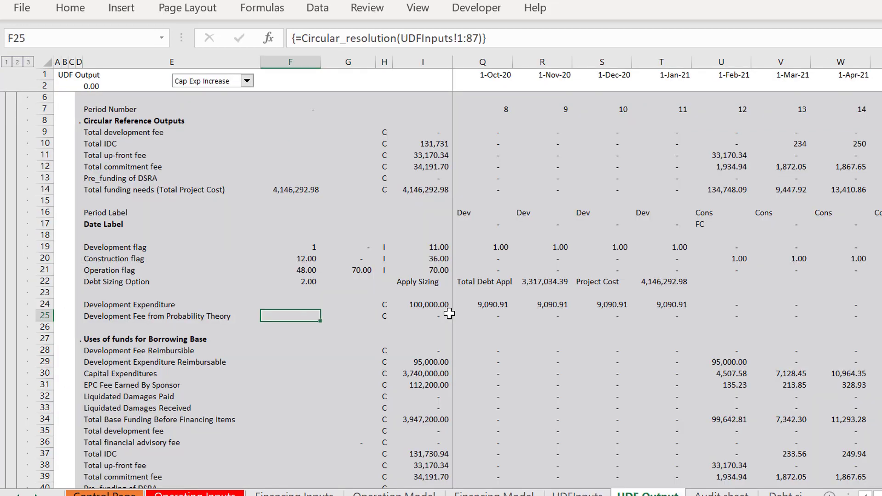
Step: Review the UDF Output rows around the period labels, flags and development fee lines
key(Left)
key(Up)
key(Up)
key(Up)
key(Up)
key(Up)
key(Up)
key(Up)
scroll(450, 313, up, 1)
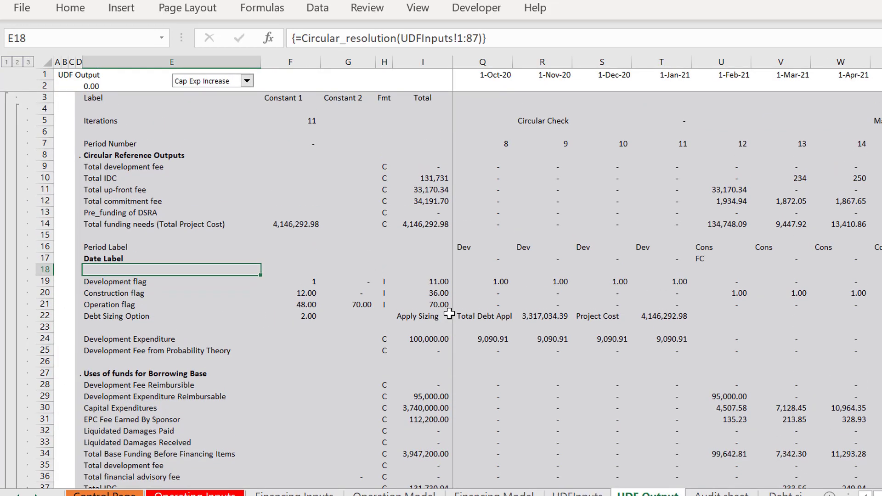
key(Up)
key(Up)
key(Down)
key(Down)
key(Down)
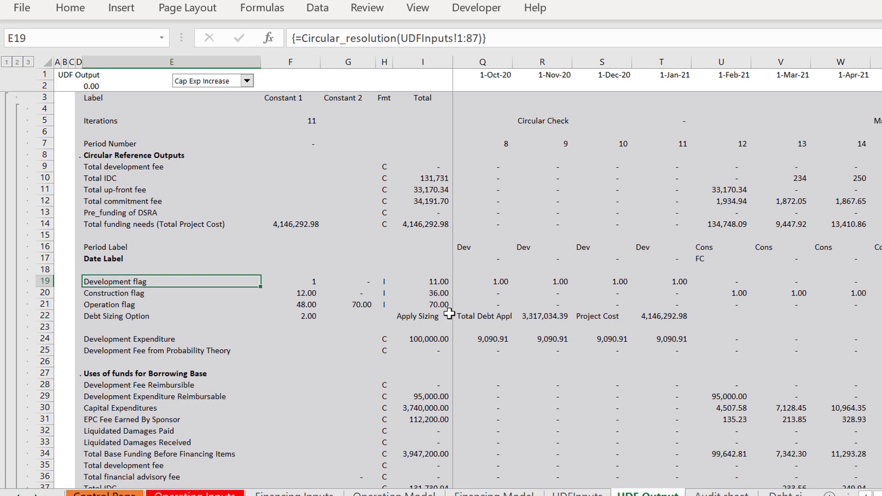
key(Right)
key(Right)
key(Up)
key(Up)
key(Up)
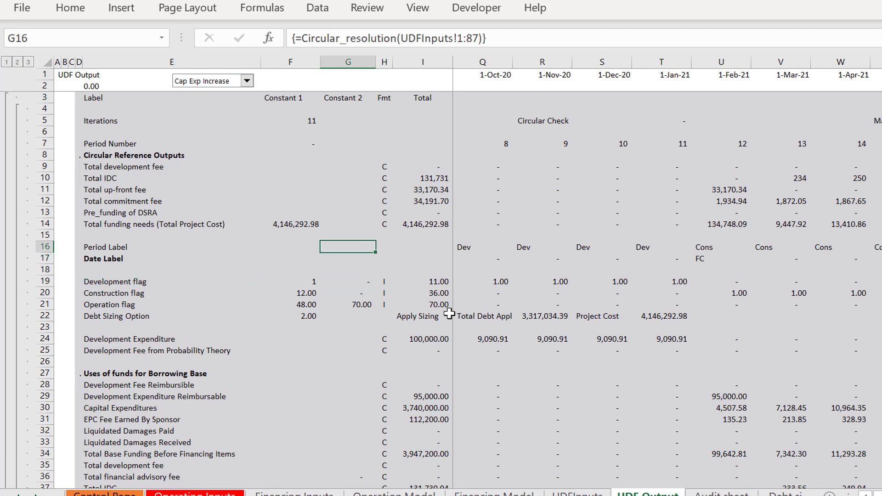
Step: Select the whole UDF Output sheet and ungroup one level of its row outline
key(Left)
key(Left)
key(Left)
key(Left)
key(Left)
key(Left)
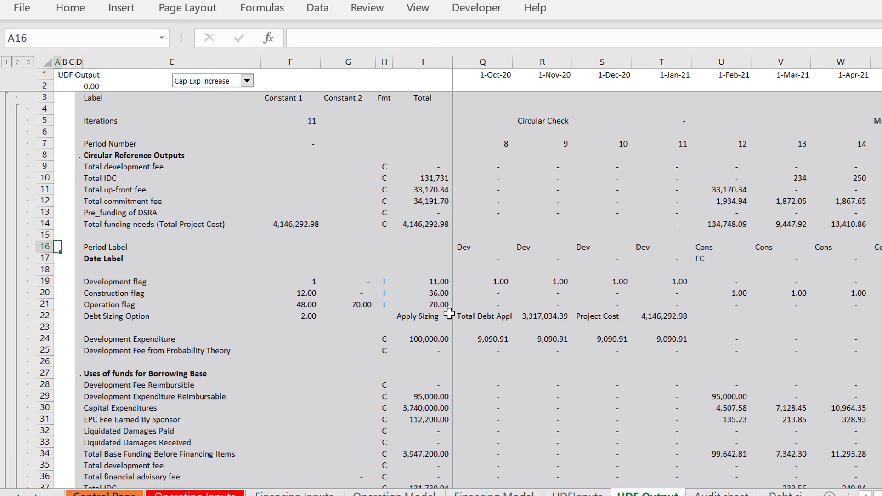
key(ctrl+a)
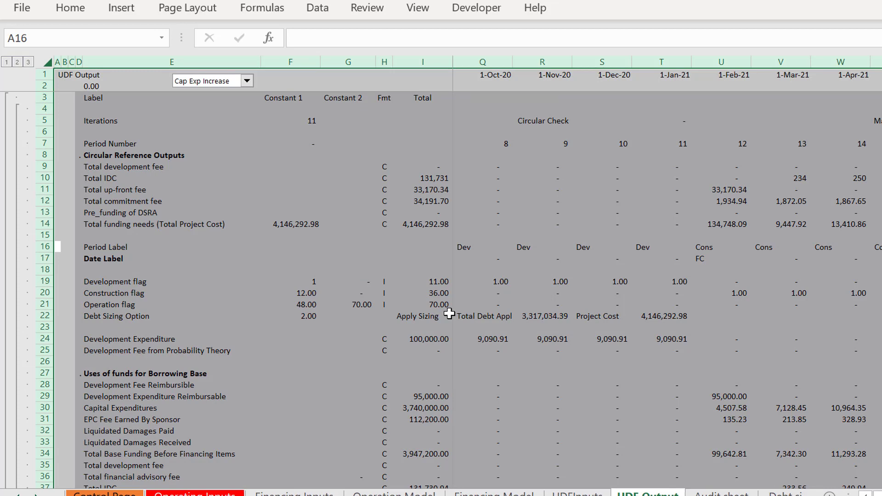
key(alt+shift+Left)
key(Return)
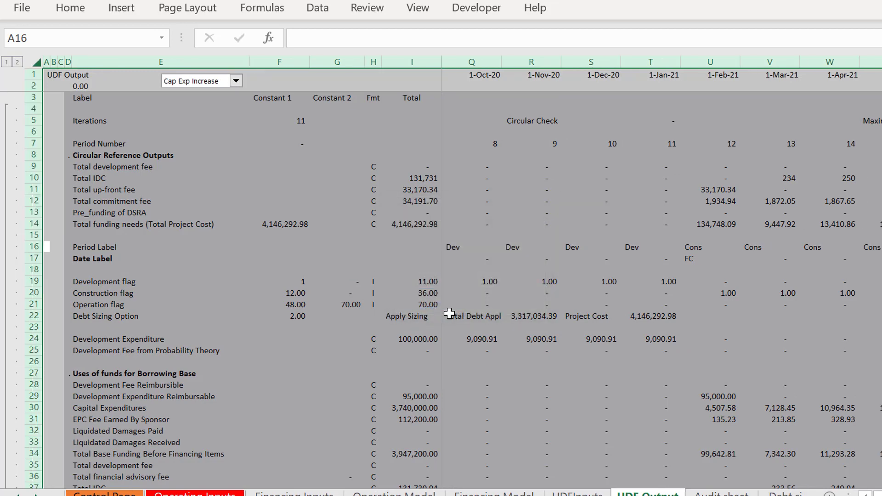
click(450, 313)
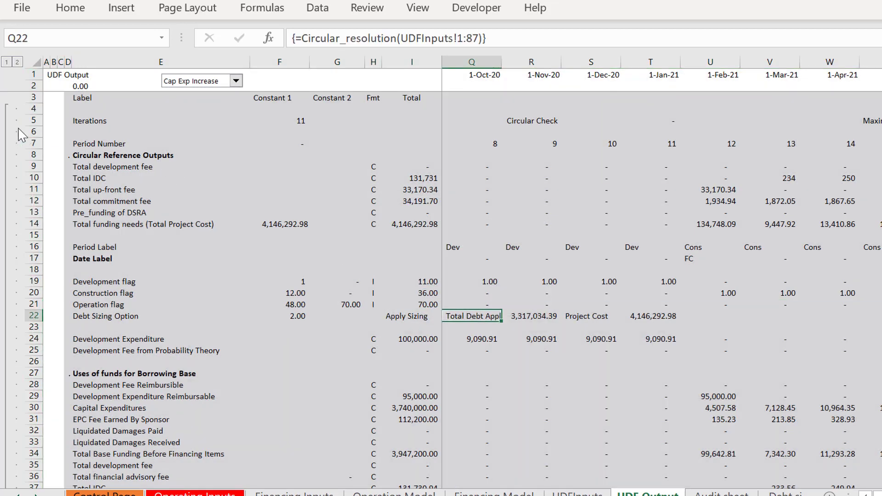
Step: Group rows 6 to 15, the circular reference outputs, and collapse the group
drag(30, 142, 31, 132)
key(shift+Down)
key(shift+Down)
key(shift+Down)
key(shift+Down)
key(shift+Down)
key(shift+Down)
key(shift+Down)
key(shift+Down)
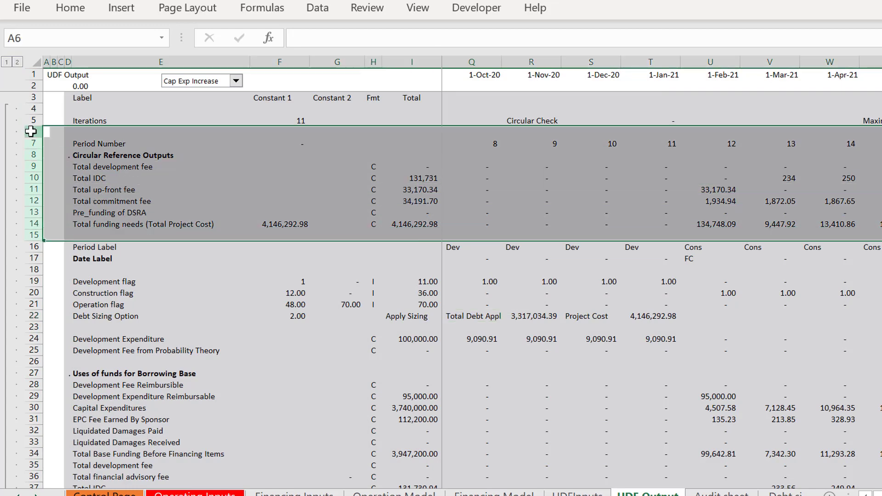
key(shift+alt+Right)
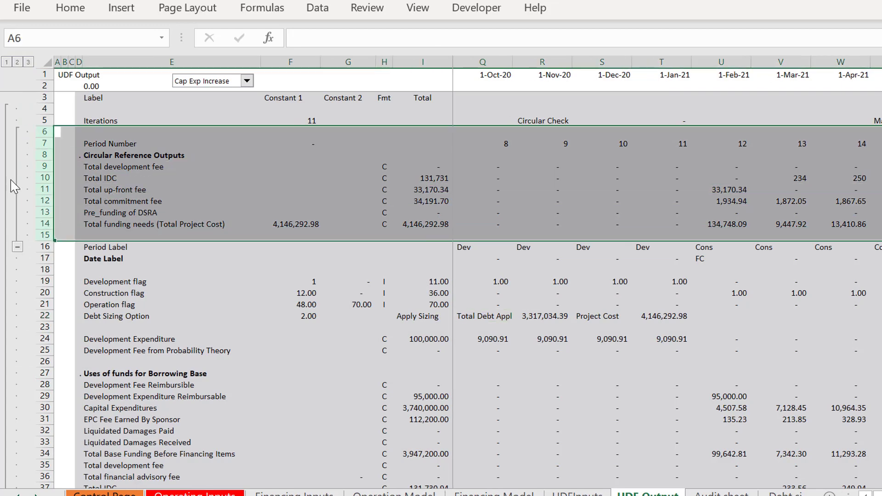
click(17, 246)
click(74, 190)
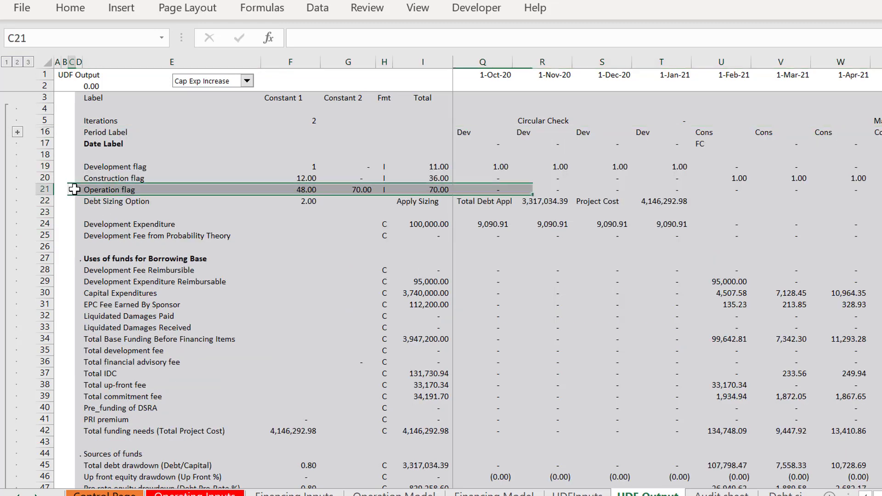
Step: Examine the Period Label row across the monthly columns of the UDF Output sheet
key(Up)
key(Up)
key(Up)
key(Up)
key(Up)
key(Right)
key(Right)
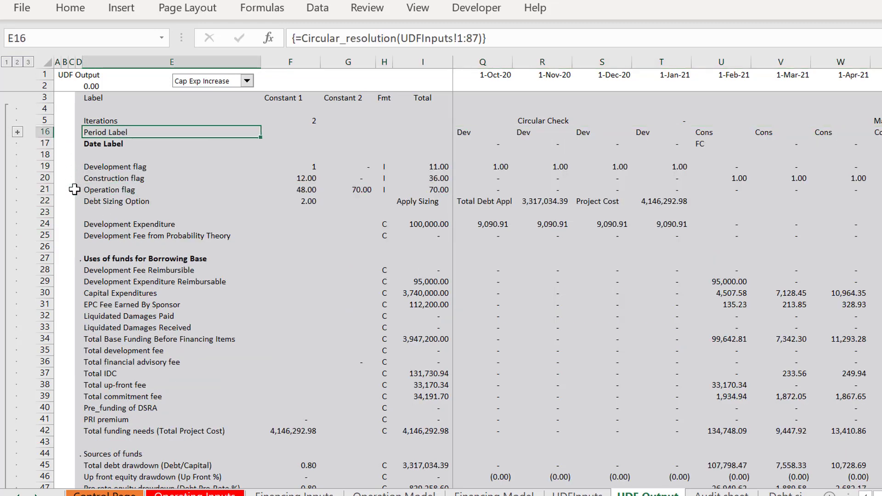
key(Right)
key(Right)
key(Right)
key(Right)
key(Right)
key(Right)
key(Right)
key(Right)
key(Right)
key(Right)
key(Right)
key(Right)
key(Right)
key(Right)
key(Right)
key(Right)
key(Right)
key(Right)
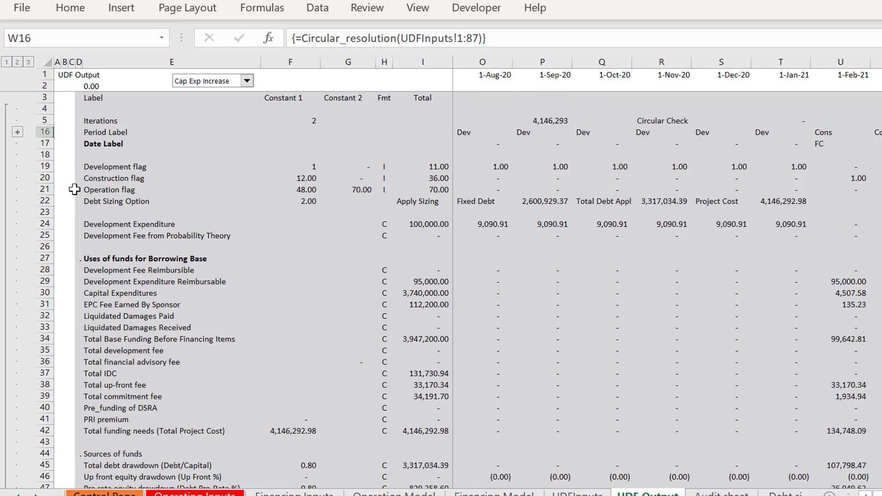
key(Left)
key(Left)
key(Left)
key(Left)
key(Left)
key(Left)
key(Left)
key(Left)
key(Left)
key(Left)
key(Left)
key(Left)
key(Left)
key(Left)
key(Left)
key(Left)
key(Left)
key(Left)
key(Left)
key(Left)
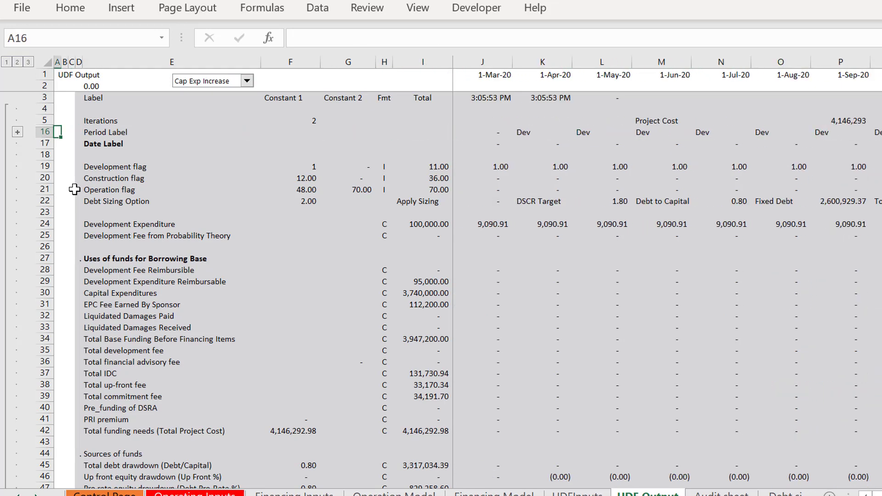
Step: Examine the Development Expenditure row across the monthly columns of the UDF Output sheet
key(Down)
key(Down)
key(Down)
key(Down)
key(Down)
key(Down)
key(Down)
key(Down)
key(Down)
key(Down)
key(Down)
key(Down)
key(Down)
key(Right)
key(Up)
key(Up)
key(Up)
key(Up)
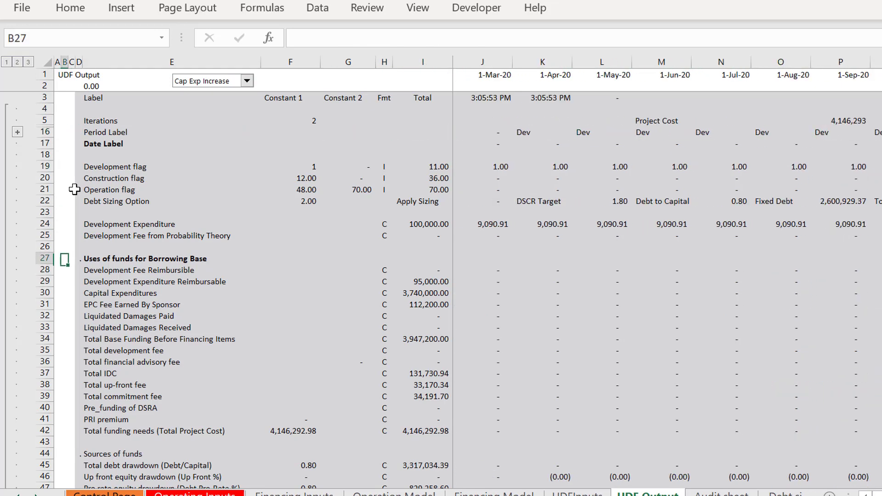
key(Up)
key(Right)
key(Right)
key(Right)
key(Right)
key(Right)
key(Right)
key(Right)
key(Right)
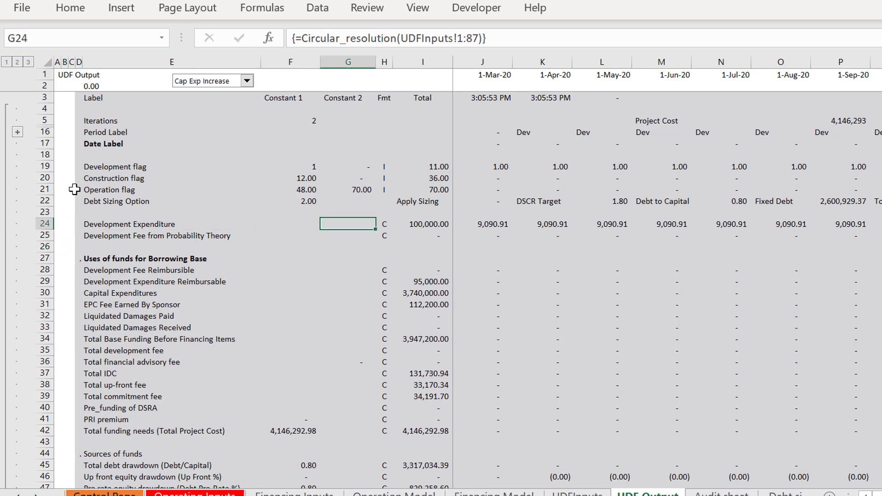
key(Right)
key(Left)
key(Right)
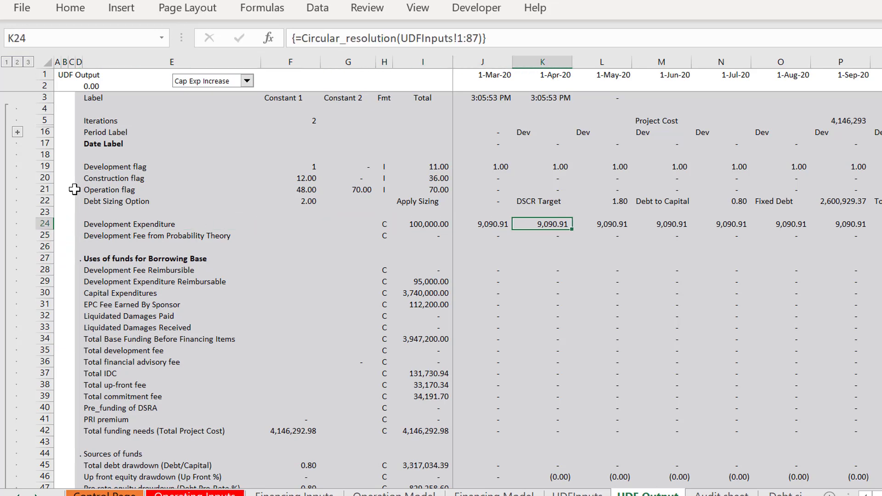
key(Right)
key(Right)
key(Right)
key(Right)
key(Right)
key(Right)
key(Right)
key(Right)
key(Right)
key(Right)
key(Right)
key(Right)
key(Right)
key(Right)
key(Right)
key(Right)
key(Right)
key(Right)
key(Right)
key(Right)
key(Right)
key(Right)
key(Right)
key(Left)
key(Left)
key(Left)
key(Left)
key(Left)
key(Left)
key(Left)
key(Left)
key(Left)
key(Left)
key(Left)
key(Left)
key(Left)
key(Left)
key(Left)
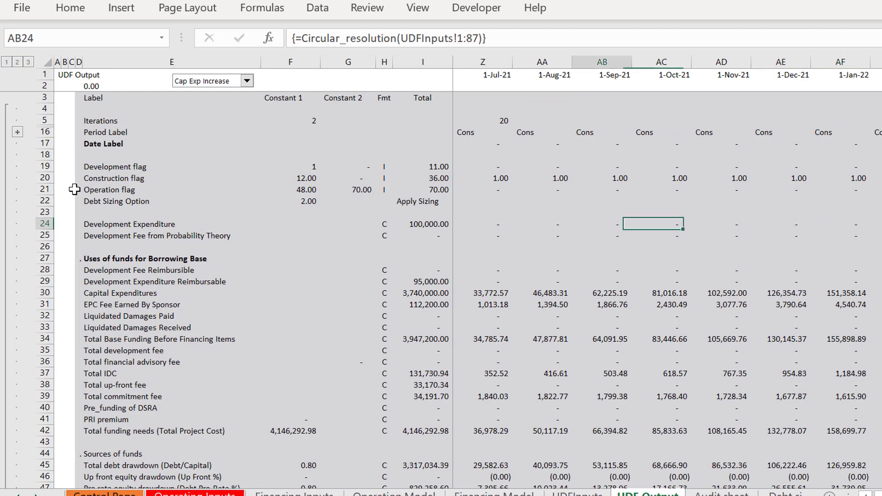
key(Left)
key(Left)
key(Left)
key(Left)
key(Left)
key(Left)
key(Left)
key(Left)
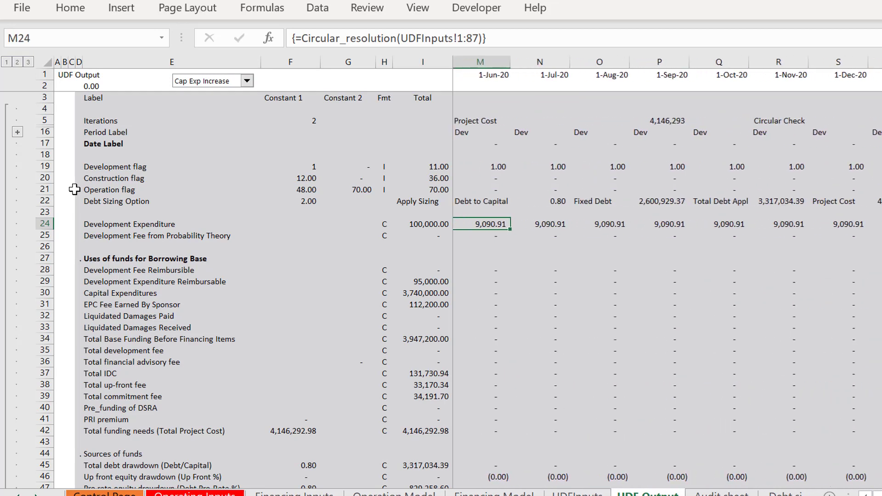
key(Left)
key(Left)
key(Left)
key(Left)
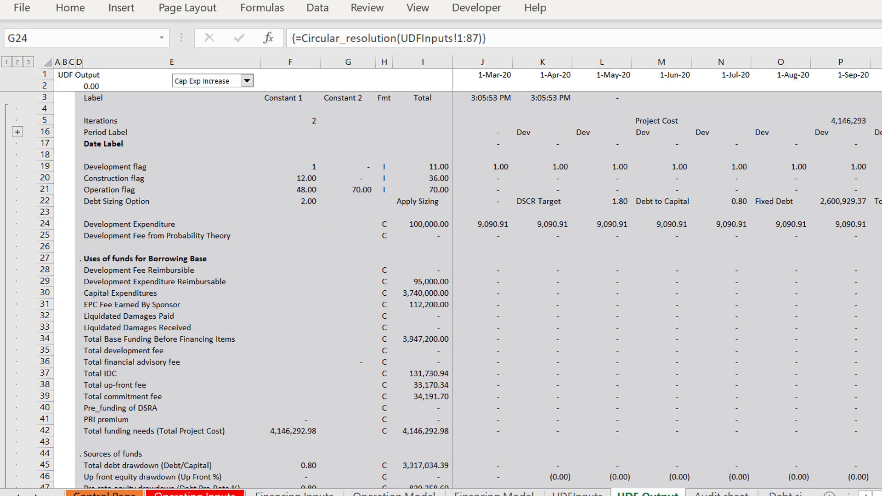
Step: On the Financing Model sheet, turn off Apply Percent for the Development Fee Applied row
click(801, 495)
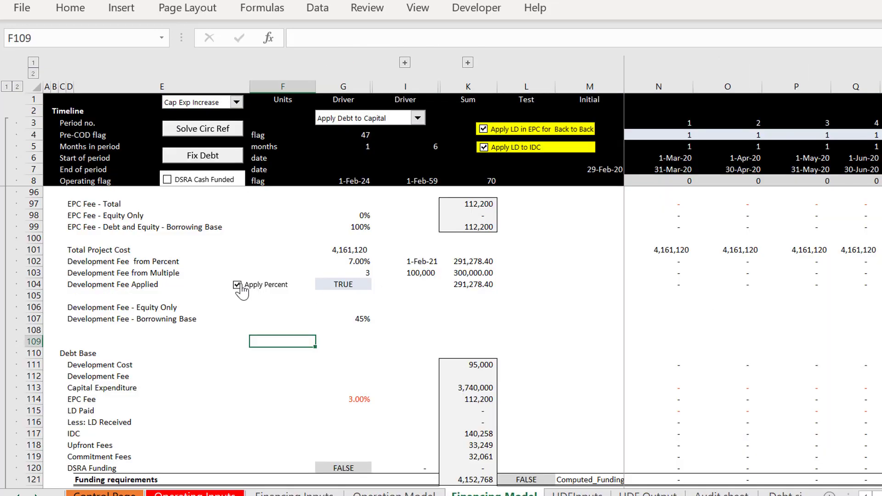
click(237, 285)
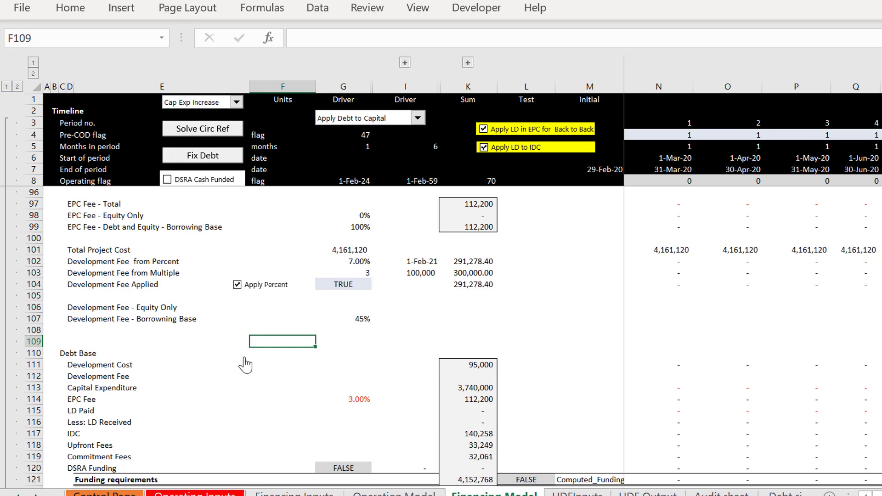
click(244, 306)
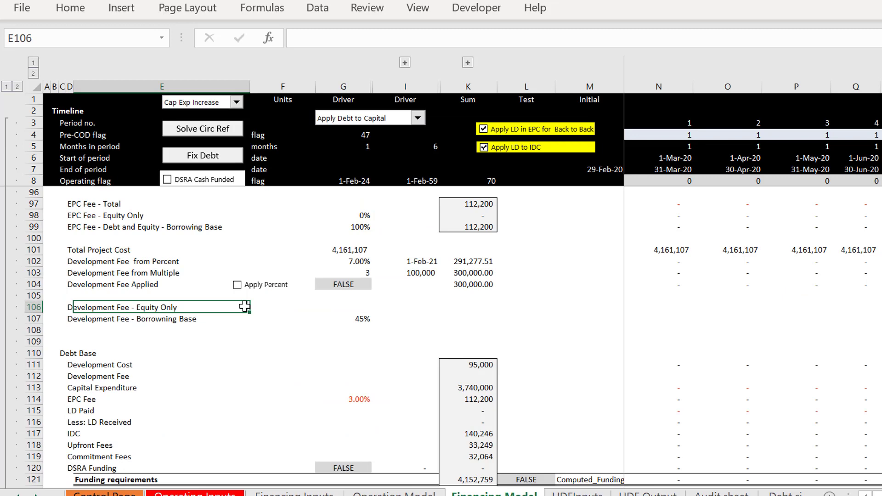
Step: Check the Development Fee from Probability Theory total and constants on the UDF Output sheet
key(ctrl+Page_Down)
key(ctrl+Page_Down)
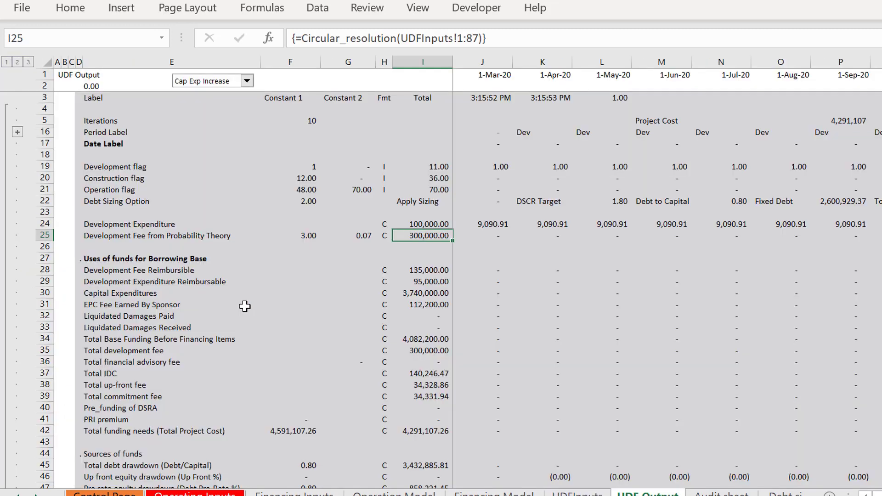
key(Left)
key(Right)
key(Up)
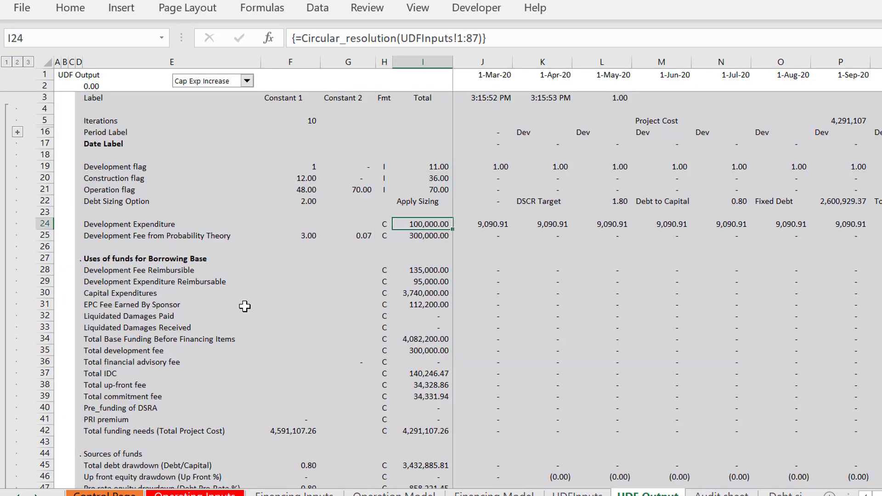
key(Down)
key(Left)
key(Left)
key(Left)
key(Left)
key(Right)
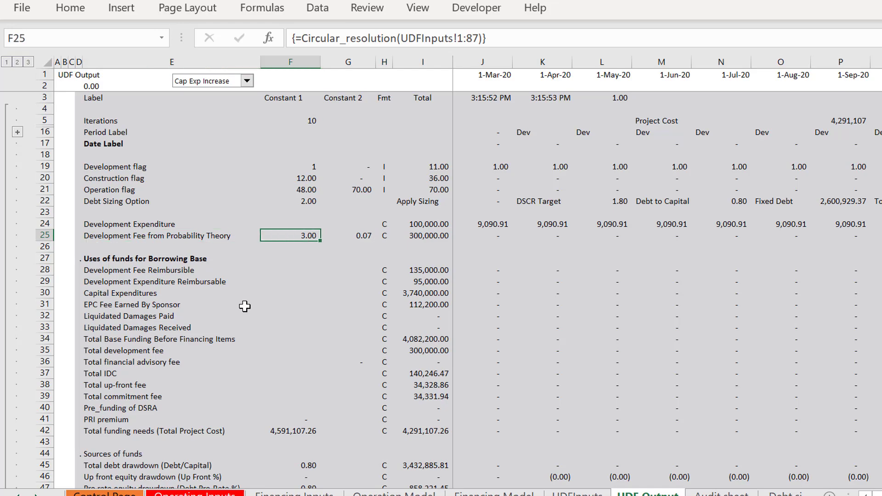
Step: Switch to the VBA editor and locate the dev_fee_multiple line of the Development Fee from Probability Theory block in Report_Function
click(649, 495)
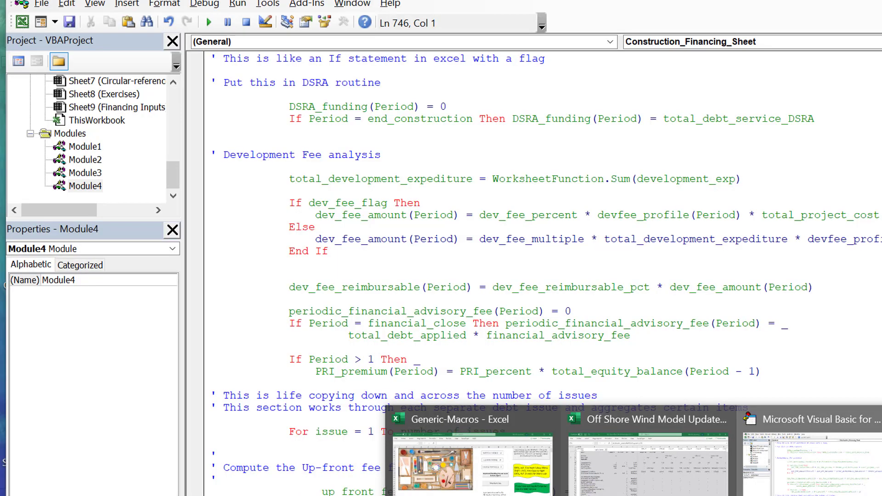
click(790, 453)
key(Page_Down)
key(Page_Down)
key(Page_Down)
key(Page_Down)
key(Page_Down)
key(Page_Down)
key(Page_Down)
key(Page_Down)
key(Page_Down)
key(Page_Down)
key(Page_Down)
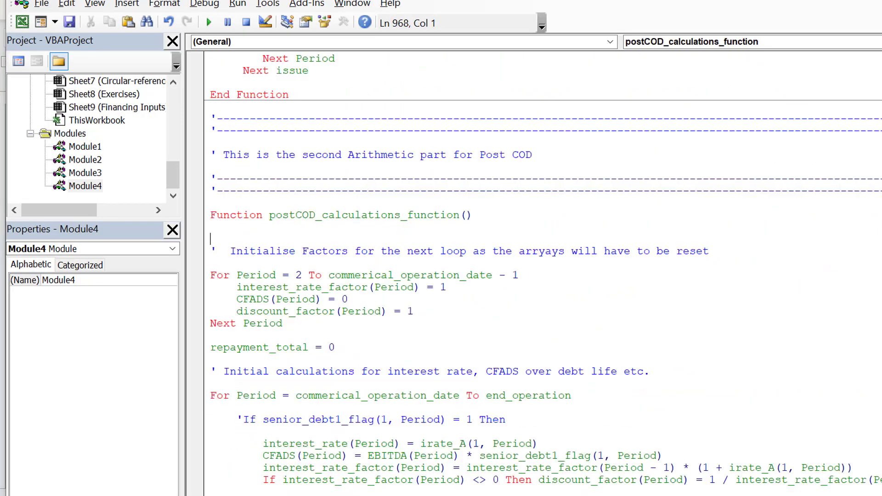
key(Page_Down)
key(Page_Down)
key(Page_Down)
key(Page_Down)
key(Page_Down)
key(Page_Down)
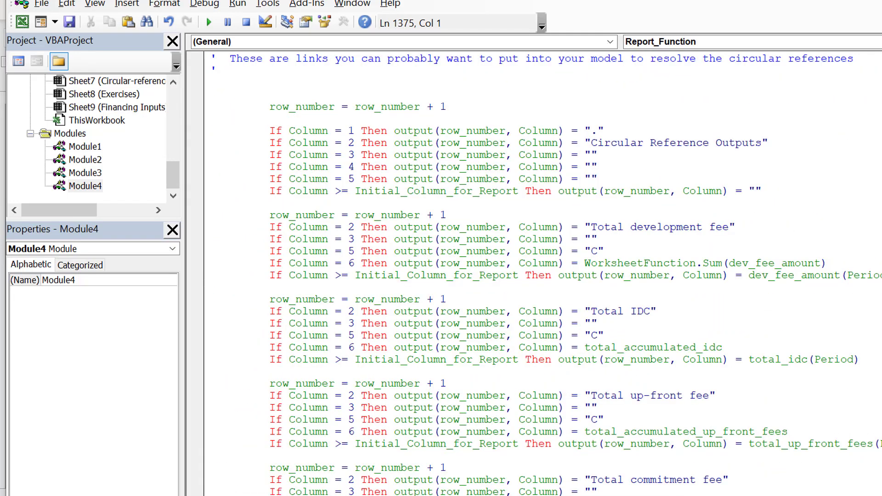
key(Page_Down)
key(Page_Down)
key(Page_Down)
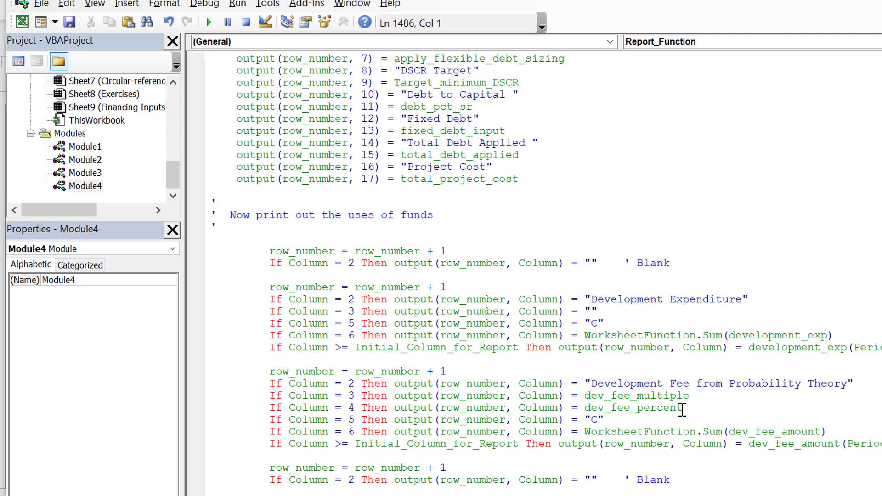
click(697, 395)
key(Left)
Step: Return to the workbook and compare the Development Fee from Probability Theory row's constants, total and first month on UDF Output
key(Left)
key(Left)
key(alt+F11)
click(384, 254)
key(Left)
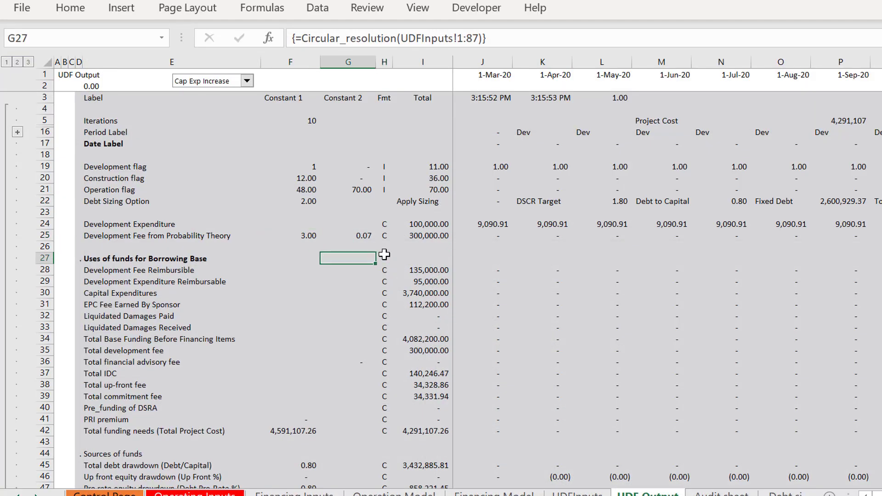
key(Up)
key(Up)
key(Left)
key(Left)
key(Right)
key(Right)
key(Right)
key(Right)
key(Right)
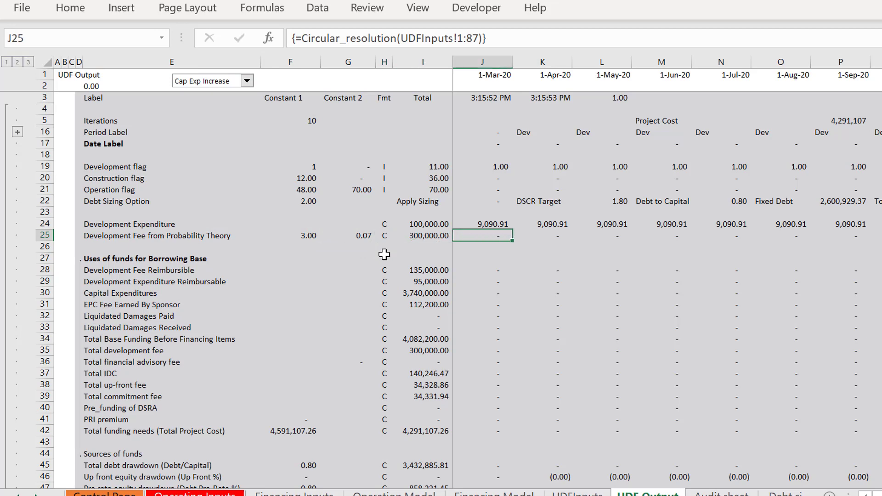
Step: Review the Uses of funds for Borrowing Base rows from Development Fee Reimbursible down to the Sources of funds heading
key(Down)
key(Down)
key(Down)
key(Left)
key(Left)
key(Left)
key(Left)
key(Left)
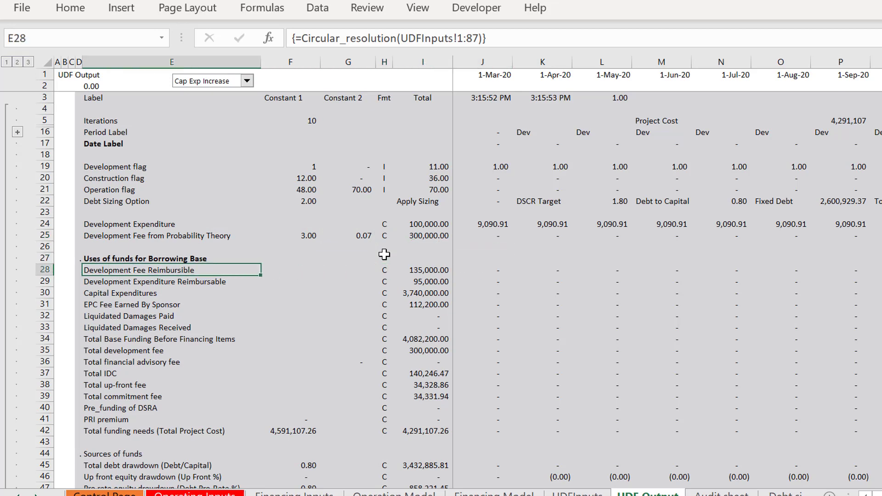
key(Down)
key(Down)
key(Down)
key(Down)
key(Down)
key(Down)
key(Down)
key(Down)
key(Down)
key(Down)
key(Down)
key(Down)
key(Down)
key(Down)
key(Down)
key(Down)
key(Down)
key(Down)
key(Up)
key(Up)
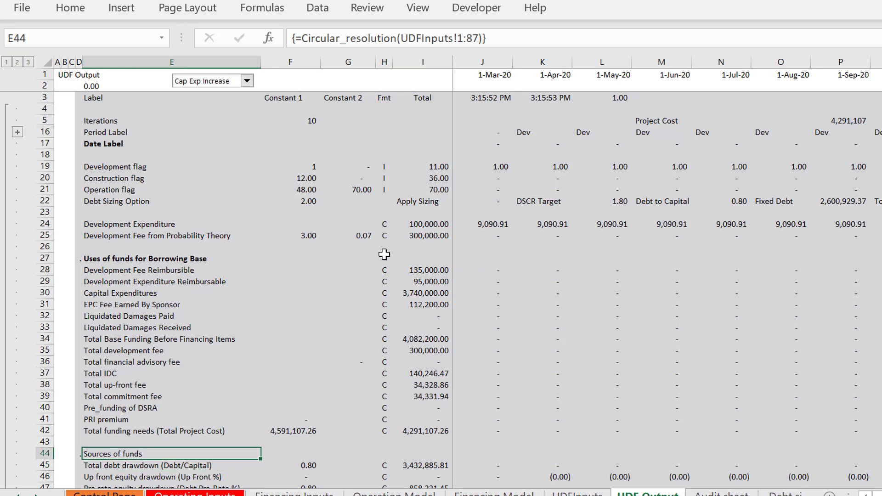
Step: Add a top border and a thick bottom border to the Total funding needs row, from its label through column FD
key(Up)
key(Up)
key(ctrl+shift+Right)
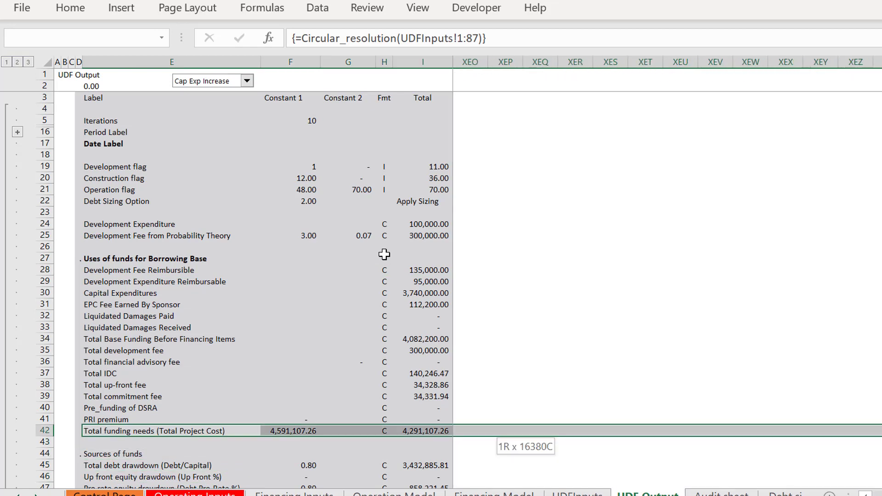
key(ctrl+shift+Left)
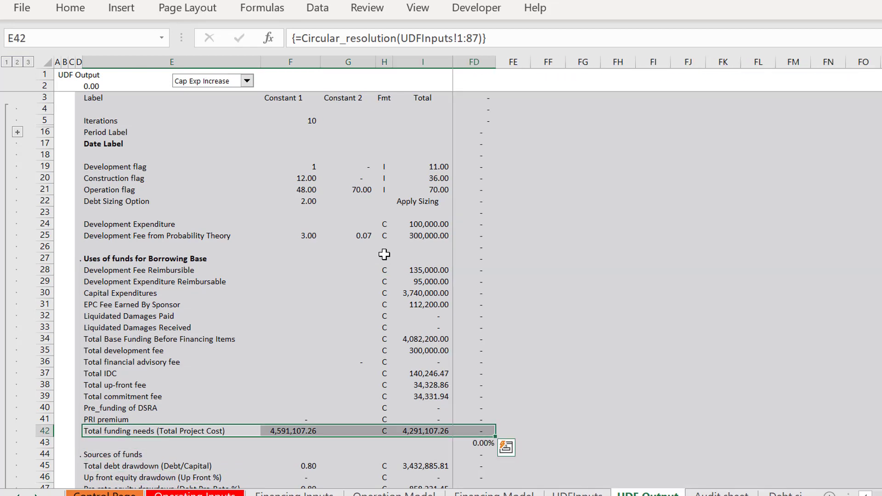
key(Right)
key(Right)
key(Right)
key(Right)
key(Right)
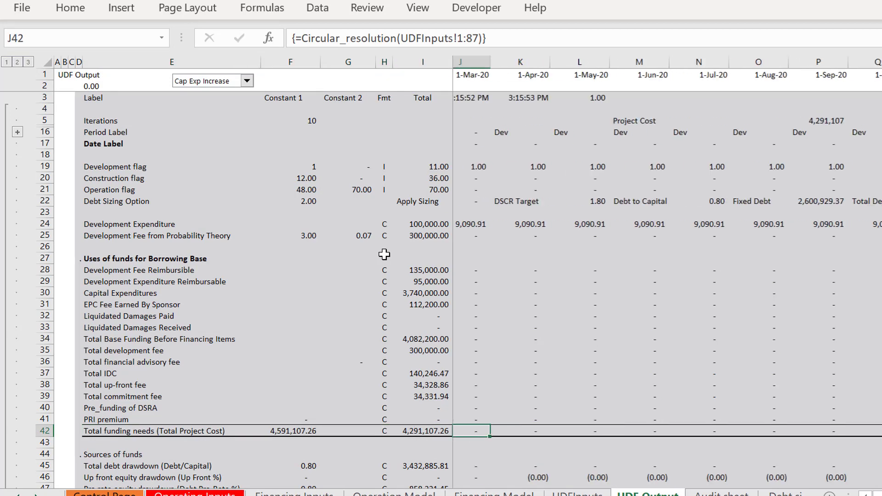
key(Left)
key(Left)
key(Up)
key(Up)
key(Up)
key(Up)
key(Up)
key(Up)
key(Up)
key(Up)
key(Up)
key(Up)
key(Up)
key(Up)
key(Up)
key(Up)
key(Up)
key(Up)
key(Up)
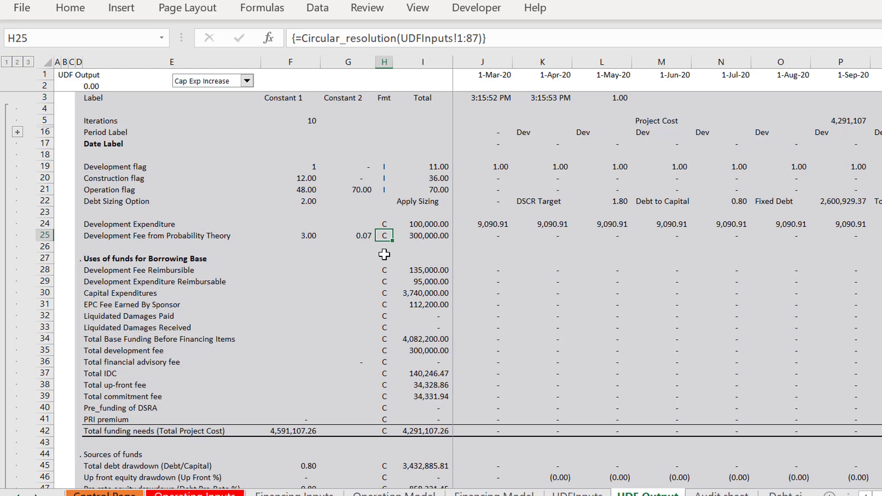
Step: Examine the variable list on the UDFInputs sheet, from the operating data down to the mezzanine debt inputs
click(577, 494)
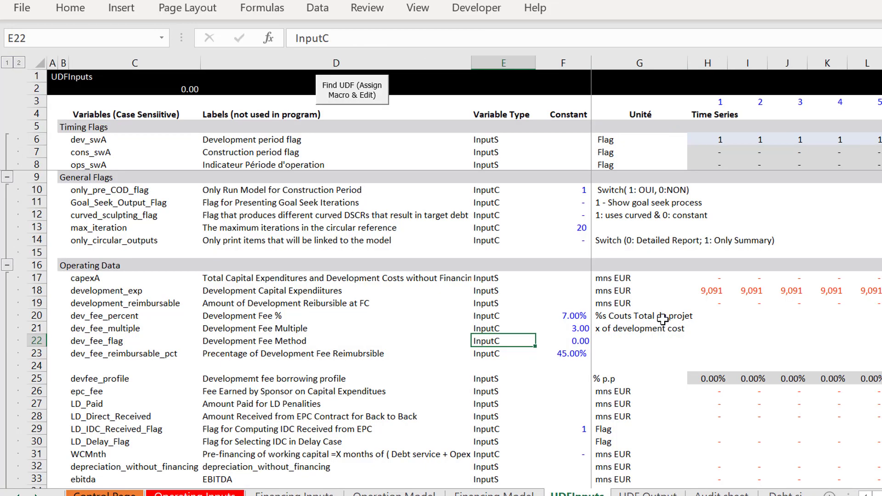
click(700, 295)
key(Page_Down)
key(Page_Down)
key(Page_Down)
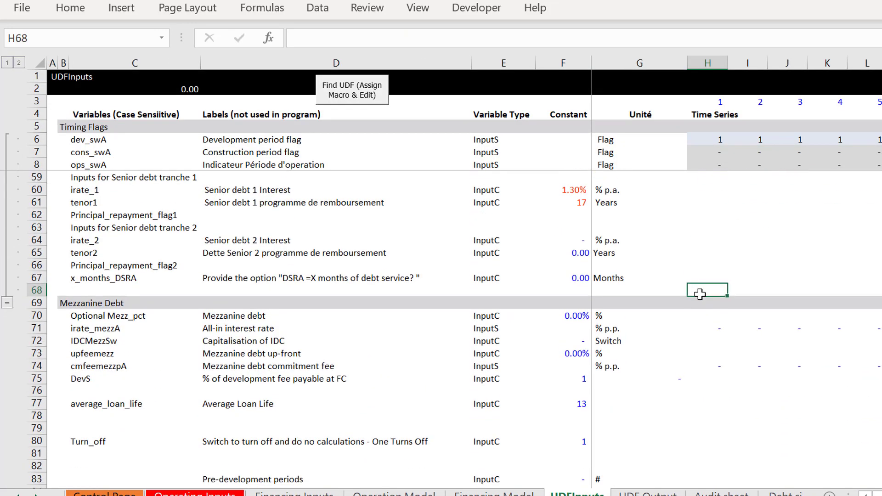
key(Page_Up)
key(Page_Up)
key(Page_Up)
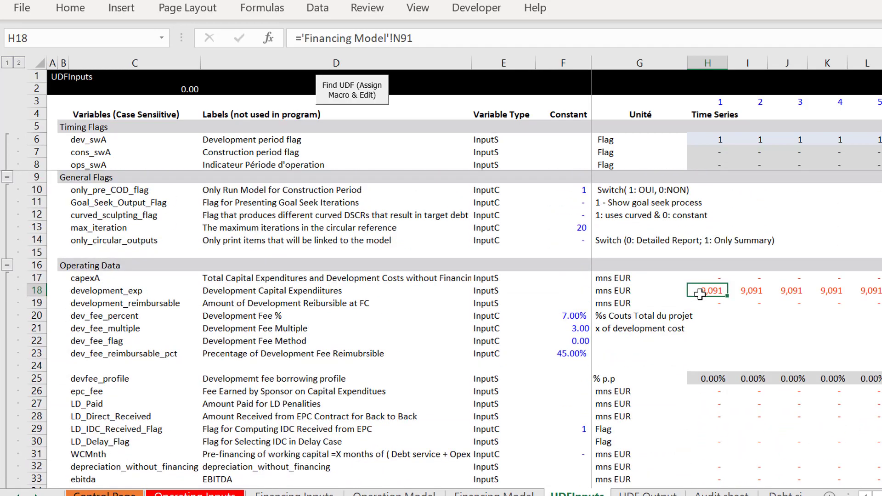
key(Page_Down)
key(Page_Down)
key(Page_Up)
key(Page_Up)
Step: Delete the blank row 24 between dev_fee_reimbursable_pct and devfee_profile on the UDFInputs sheet
click(36, 362)
click(35, 363)
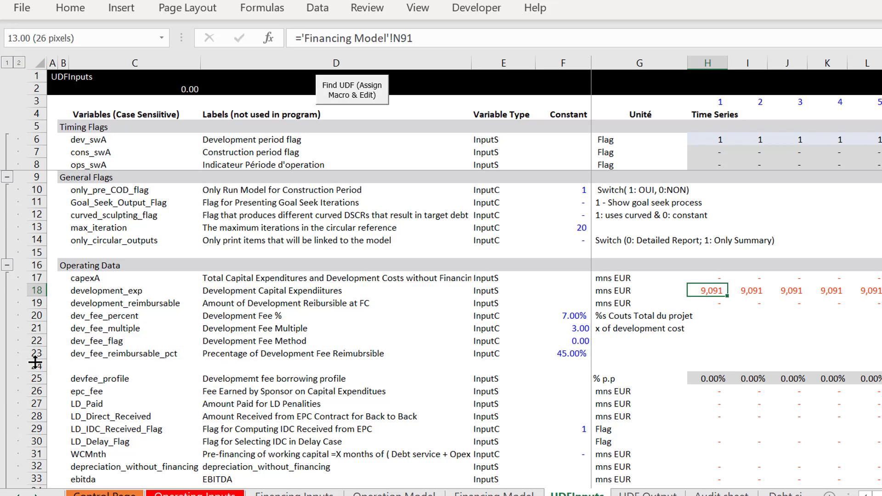
click(34, 363)
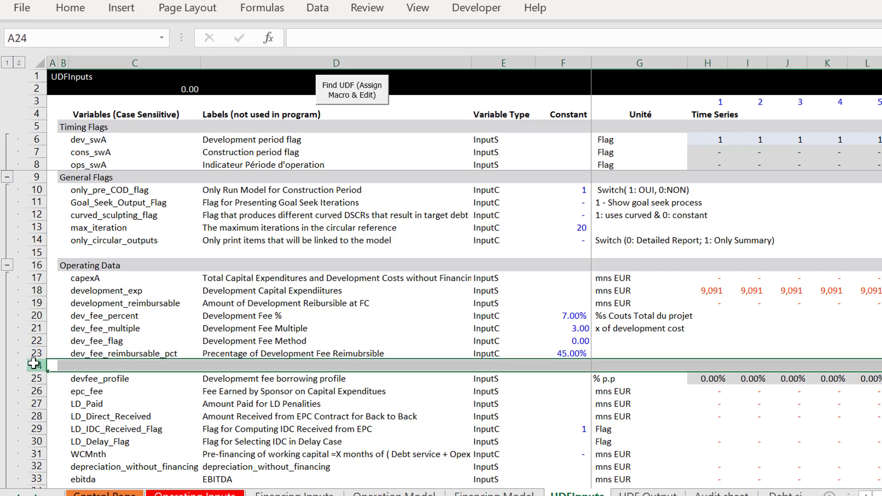
key(ctrl+minus)
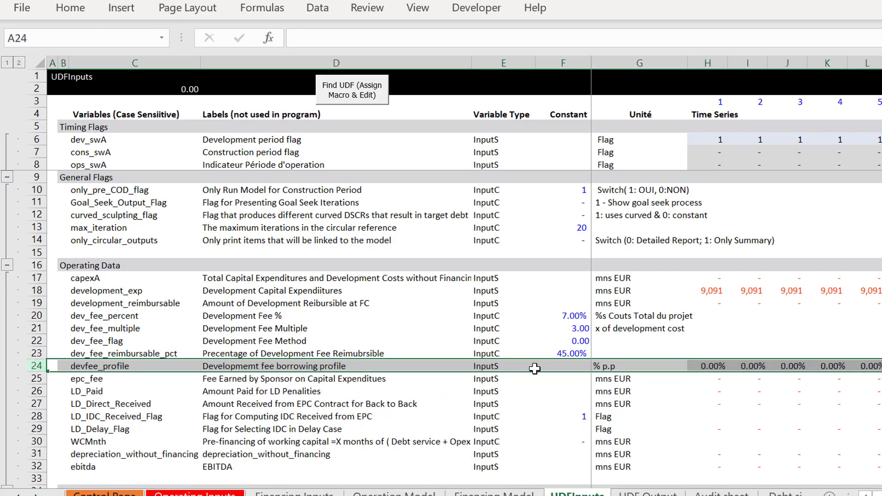
Step: Examine the recalculated uses of funds on the UDF Output sheet, along the Liquidated Damages Paid row
key(ctrl+Page_Down)
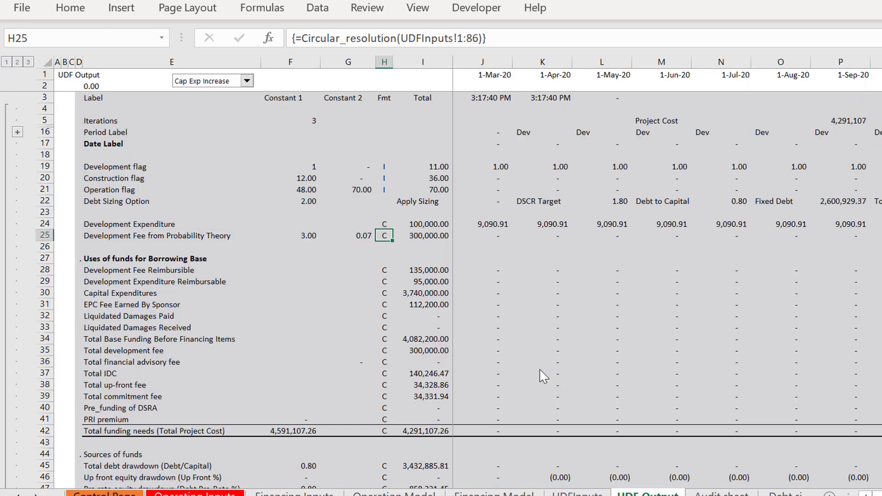
click(514, 317)
key(Left)
key(Left)
key(Left)
key(Left)
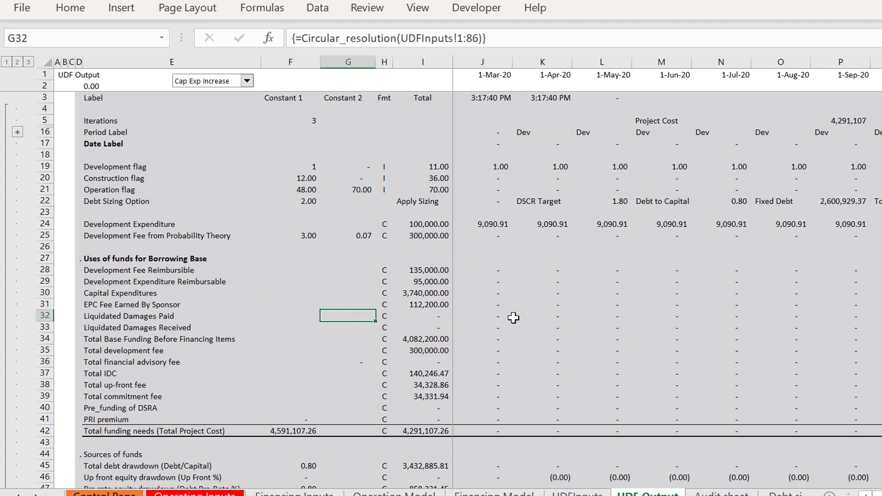
key(Right)
key(Right)
key(Right)
key(Page_Down)
key(Page_Up)
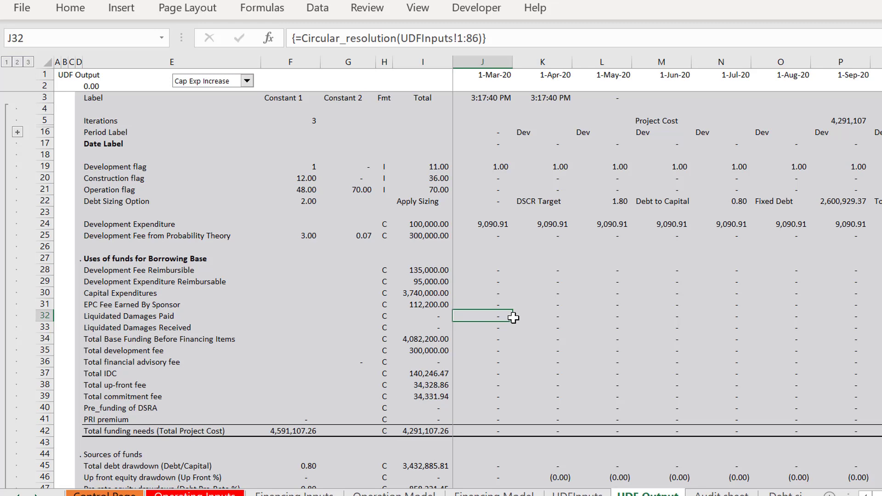
key(Left)
key(Left)
key(Left)
key(Left)
key(Left)
key(Left)
key(Right)
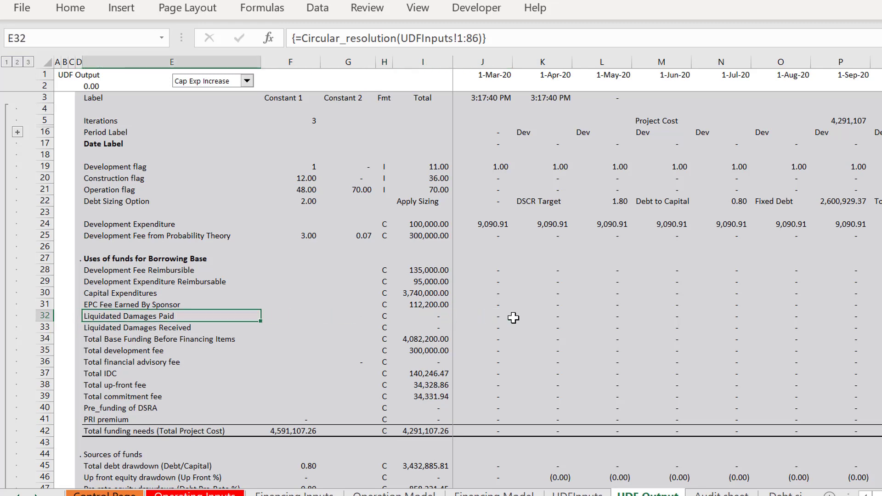
key(Right)
key(Right)
key(Right)
key(Right)
key(Right)
key(Right)
key(Left)
key(Left)
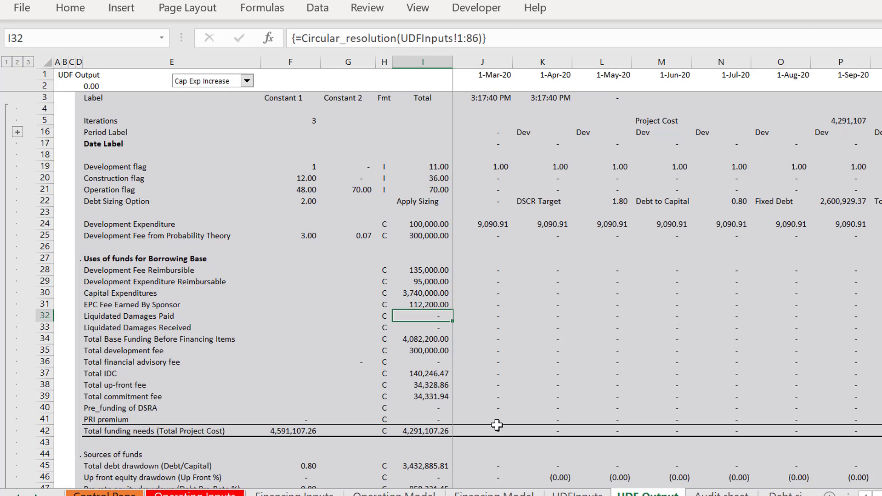
Step: Examine the Summary Sources and Uses section of the Financing Model sheet
click(592, 328)
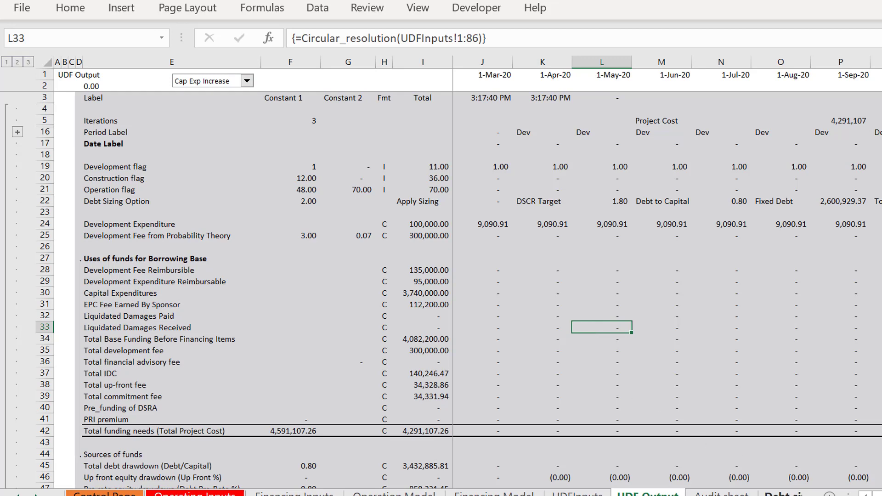
click(785, 495)
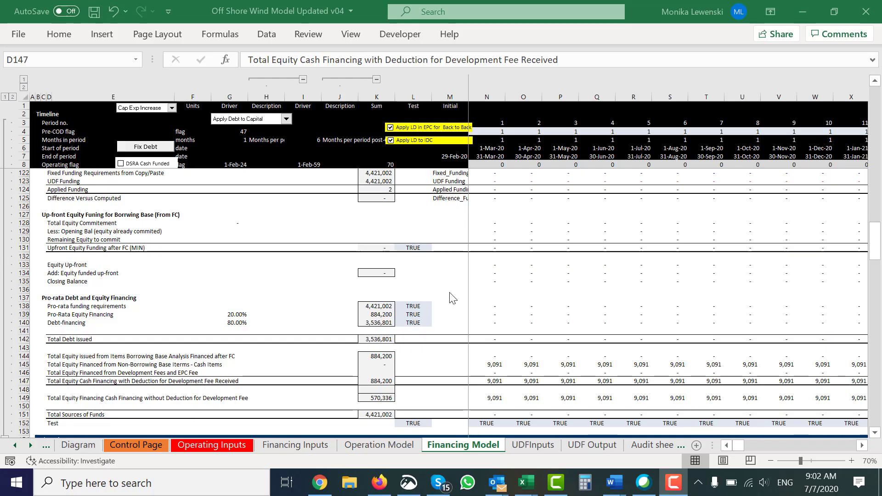
key(Page_Up)
key(Page_Up)
key(Page_Up)
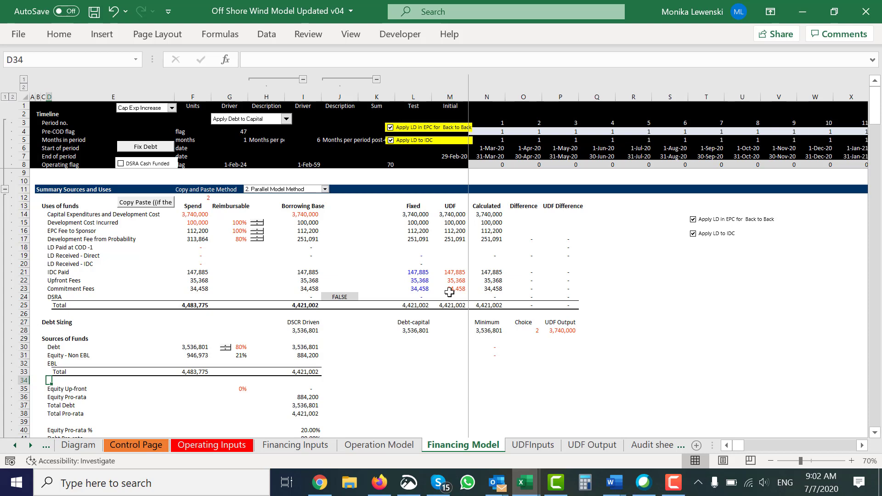
Step: Examine the total of the Development Expenditure row on the UDF Output sheet
click(541, 445)
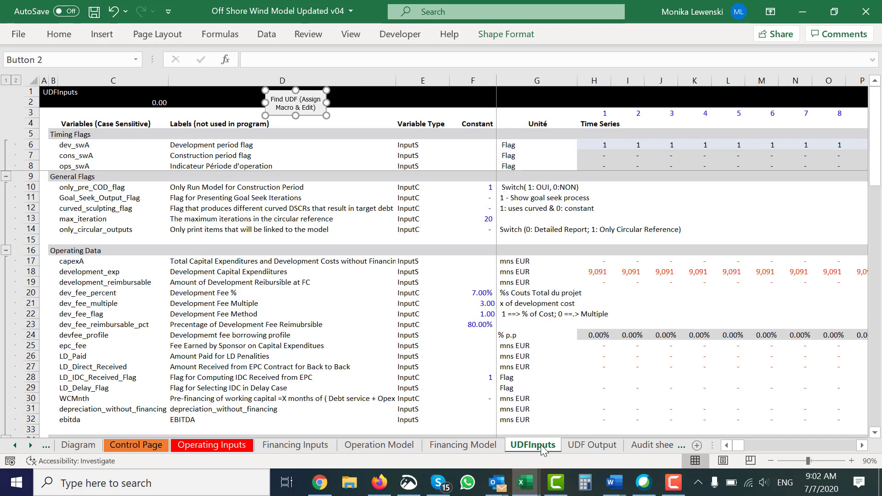
click(584, 447)
click(284, 279)
key(Up)
key(Up)
key(Up)
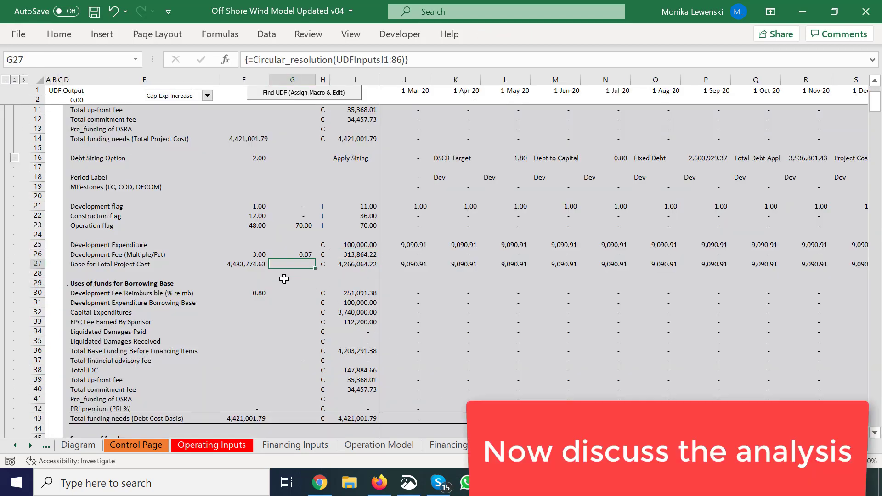
key(Right)
key(Right)
key(Up)
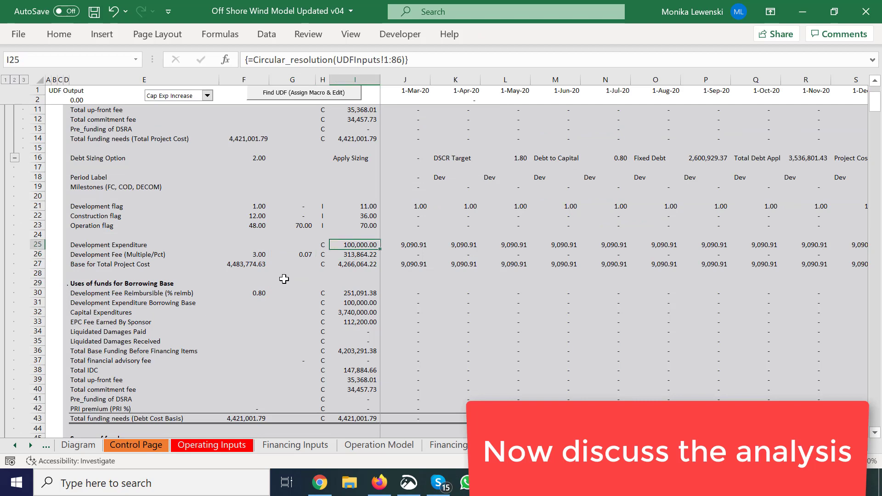
Step: Examine the Development Fee (Multiple/Pct) row on the UDF Output sheet, from its label through the multiple and percentage to the total
key(Left)
key(Left)
key(Left)
key(Left)
key(Down)
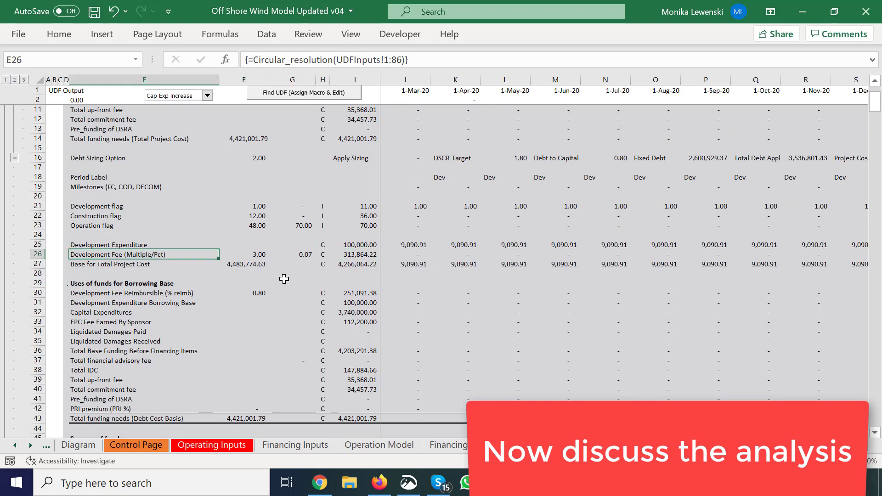
key(Right)
key(Left)
key(Left)
key(Right)
key(Right)
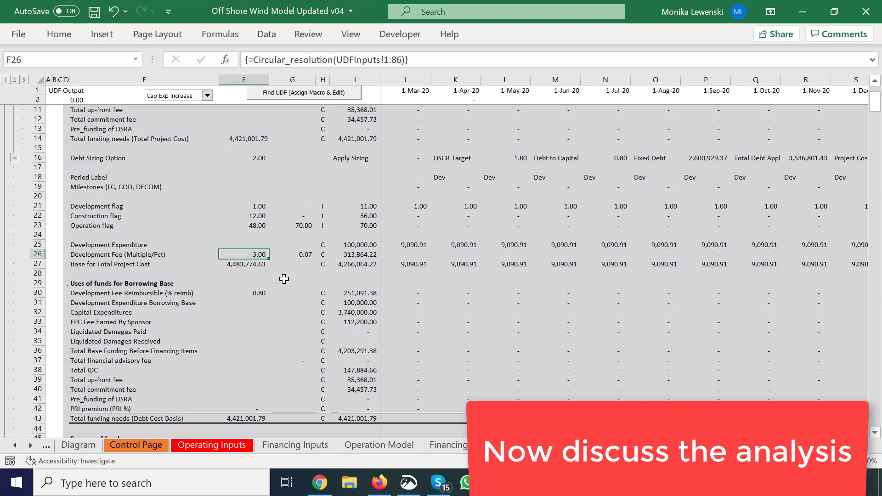
key(Right)
Step: Examine the monthly timing of the development fee around financial close in the Development Fee (Multiple/Pct) row
key(Right)
key(Right)
key(Right)
key(Right)
key(Right)
key(Right)
key(Right)
key(Right)
key(Right)
key(Right)
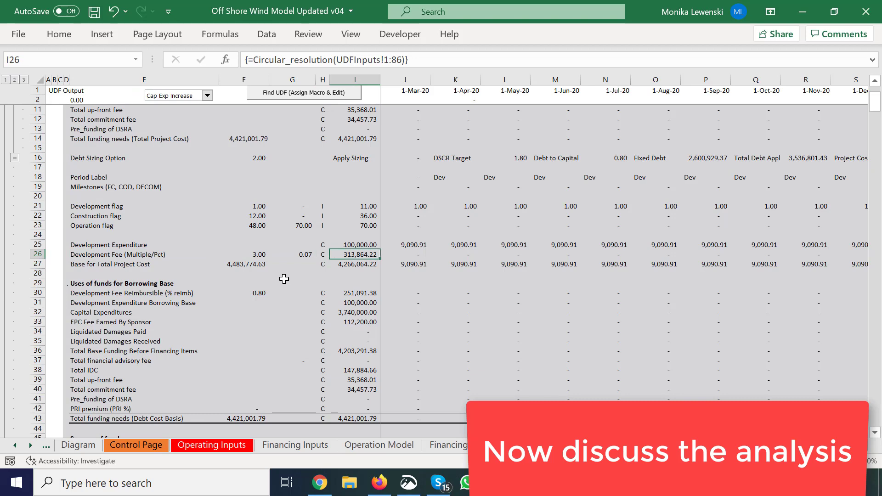
key(Right)
key(Right)
key(Right)
key(Right)
key(Right)
key(Right)
key(Right)
key(Right)
key(Right)
key(Right)
key(Right)
key(Right)
key(Right)
key(Right)
key(Right)
key(Right)
key(Right)
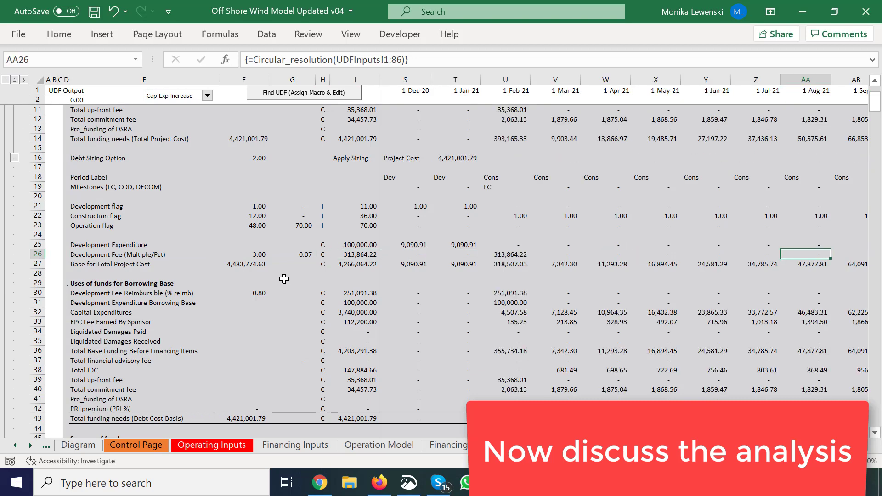
key(Left)
key(Left)
key(Left)
key(Left)
key(Left)
key(Left)
key(Left)
key(Left)
key(Left)
key(Left)
key(Left)
key(Left)
key(Left)
key(Left)
key(Left)
key(Left)
key(Left)
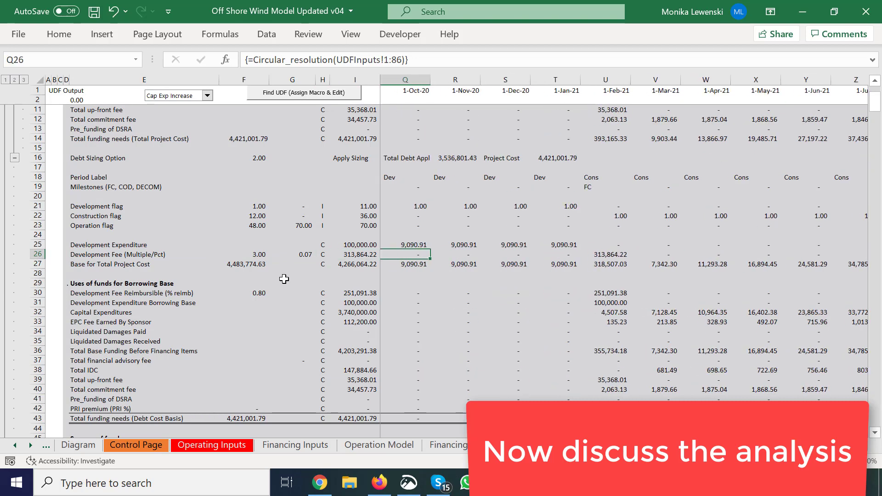
key(Left)
key(Left)
key(Left)
key(Left)
key(Left)
key(Left)
key(Left)
key(Left)
key(Left)
key(Left)
key(Left)
key(Left)
key(Left)
key(Left)
key(Left)
key(Left)
Step: Examine the Base for Total Project Cost row up to its total, alongside the development fee total
key(Down)
key(Right)
key(Right)
key(Right)
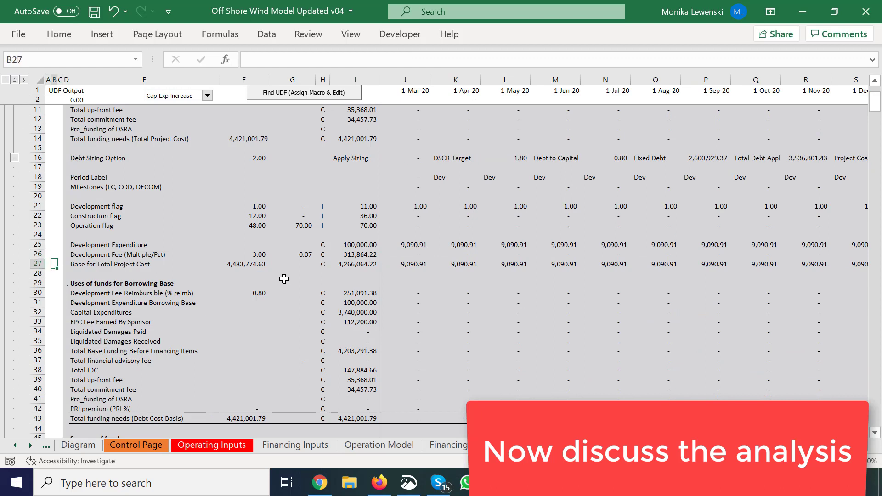
key(Right)
key(Right)
key(Right)
key(Right)
key(Right)
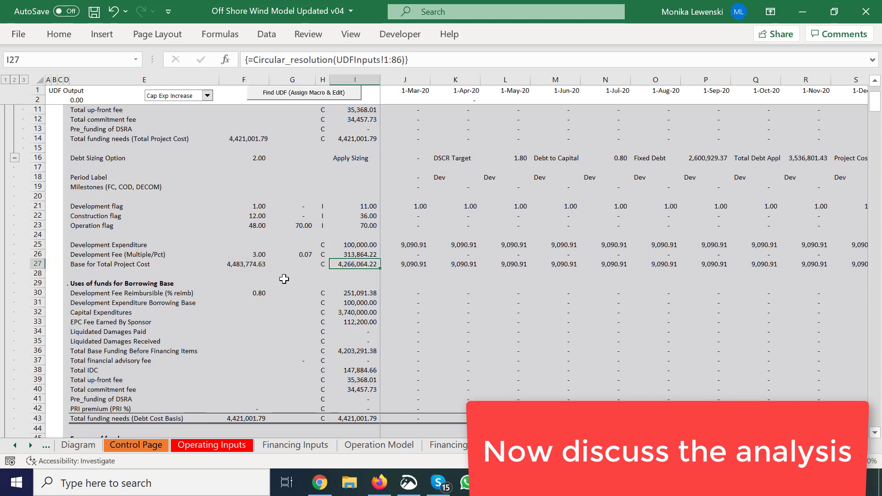
key(Up)
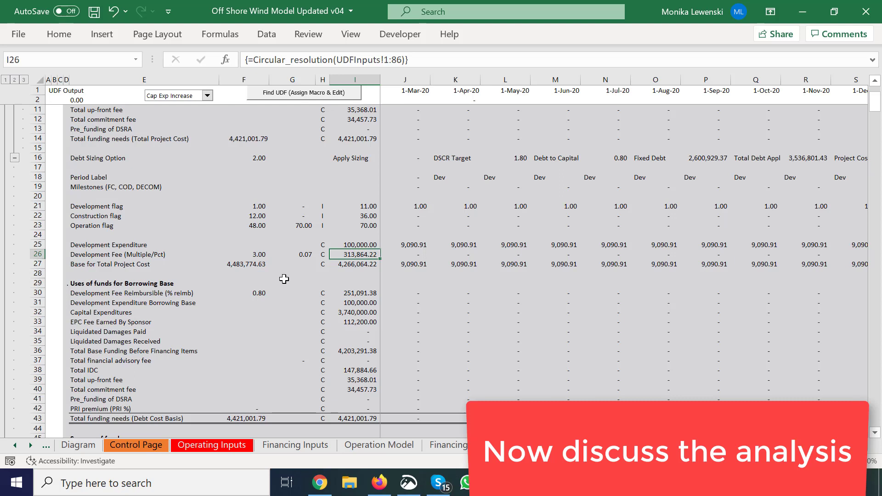
Step: Compare the Base for Total Project Cost constant with the development fee percentage and resulting fee total
key(Down)
key(Left)
key(Left)
key(Left)
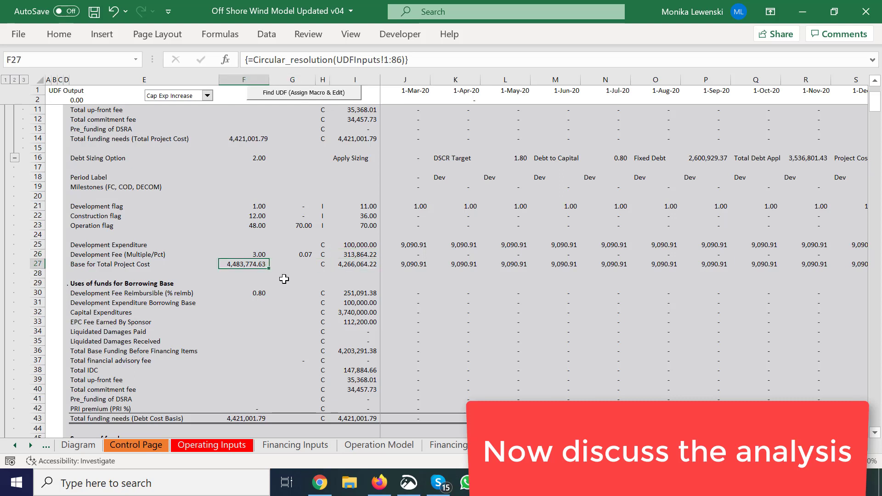
key(Right)
key(Up)
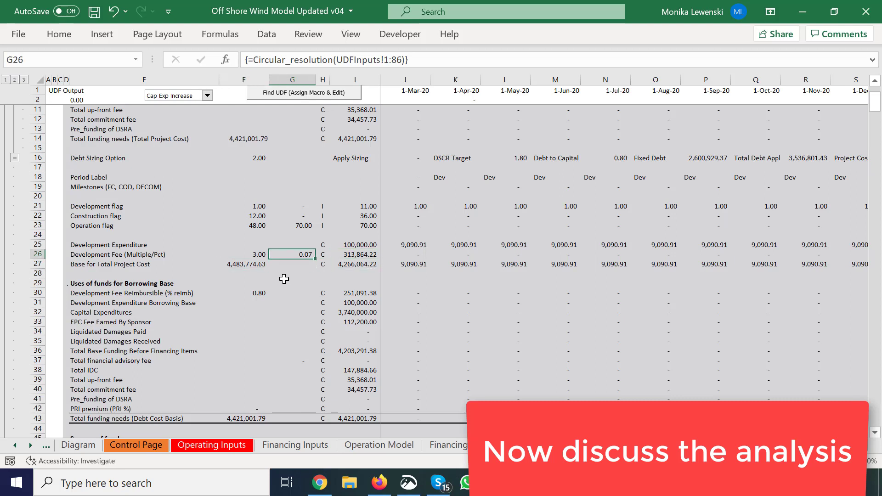
key(Down)
key(Left)
key(Right)
key(Right)
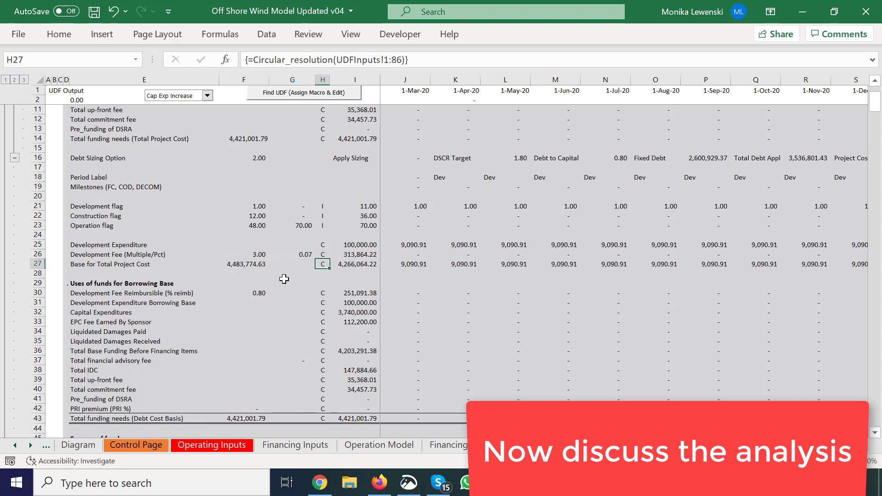
key(Up)
key(Right)
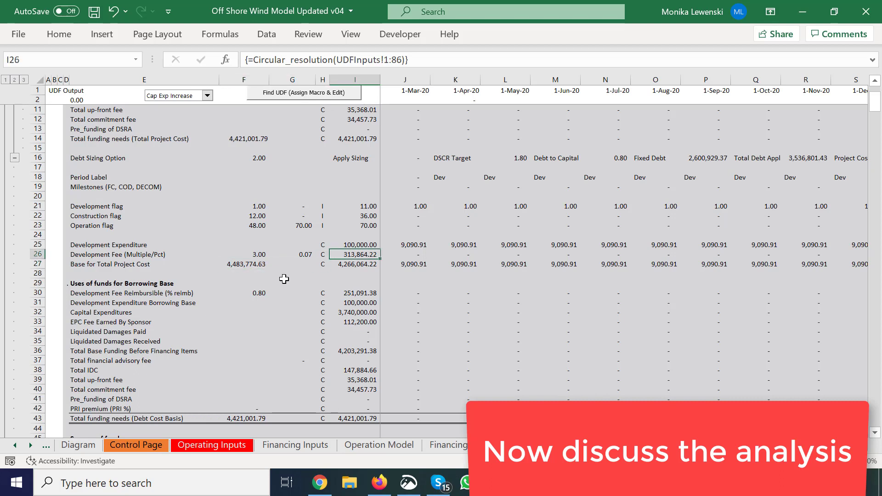
Step: Examine the Development Fee Reimbursible (% reimb) row, from its reimbursement percentage to its total
key(Down)
key(Down)
key(Down)
key(Down)
key(Left)
key(Left)
key(Left)
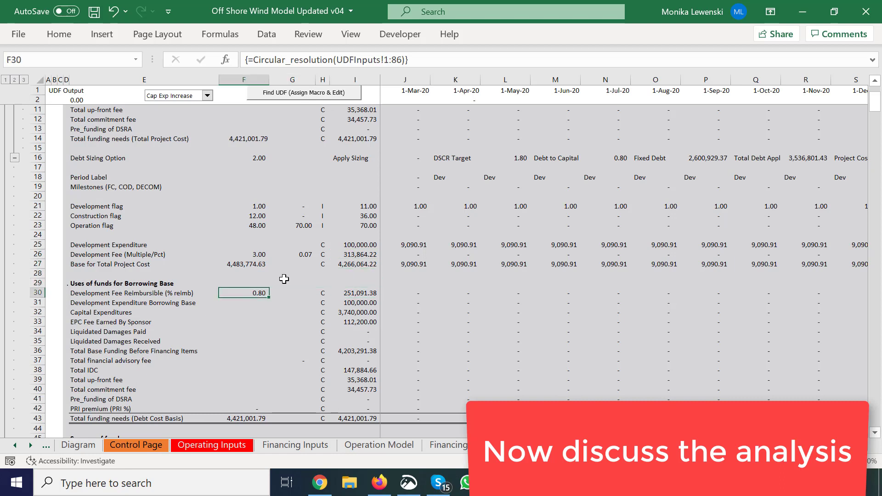
key(Right)
key(Right)
key(Left)
key(Left)
key(Left)
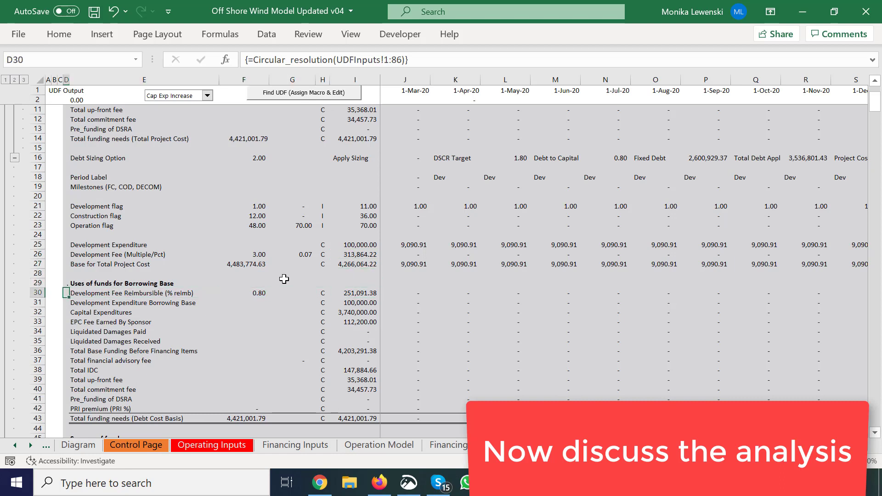
key(Right)
key(Right)
key(Left)
key(Right)
key(Right)
key(Right)
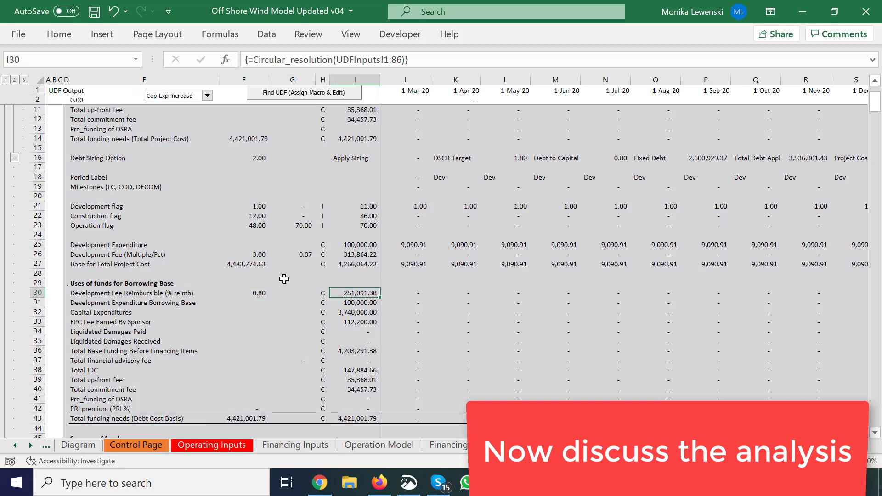
Step: Review the totals of the borrowing base uses of funds down to Total funding needs (Debt Cost Basis)
key(Down)
key(Down)
key(Down)
key(Down)
key(Down)
key(Down)
key(Down)
key(Down)
key(Down)
key(Down)
key(Down)
key(Down)
key(Down)
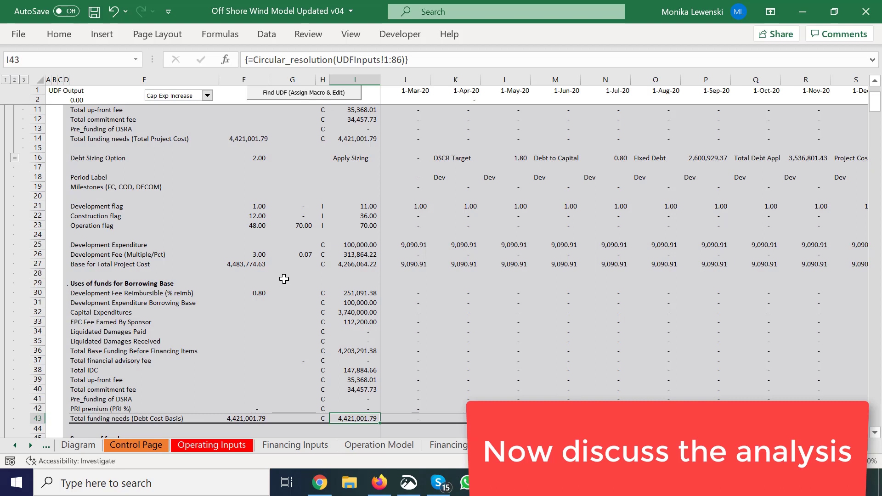
key(Up)
key(Up)
key(Up)
key(Up)
key(Up)
key(Up)
key(Up)
key(Up)
key(Up)
key(Up)
key(Up)
key(Up)
key(Up)
key(Up)
key(Up)
key(Up)
key(Up)
key(Up)
key(Up)
key(Up)
key(Left)
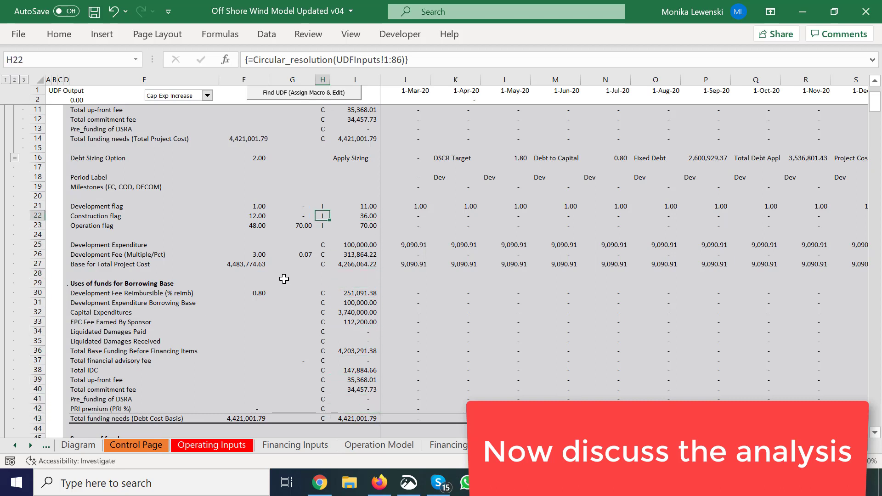
Step: Recheck the Base for Total Project Cost constant against the reimbursable development fee total
key(Down)
key(Down)
key(Down)
key(Down)
key(Down)
key(Left)
key(Left)
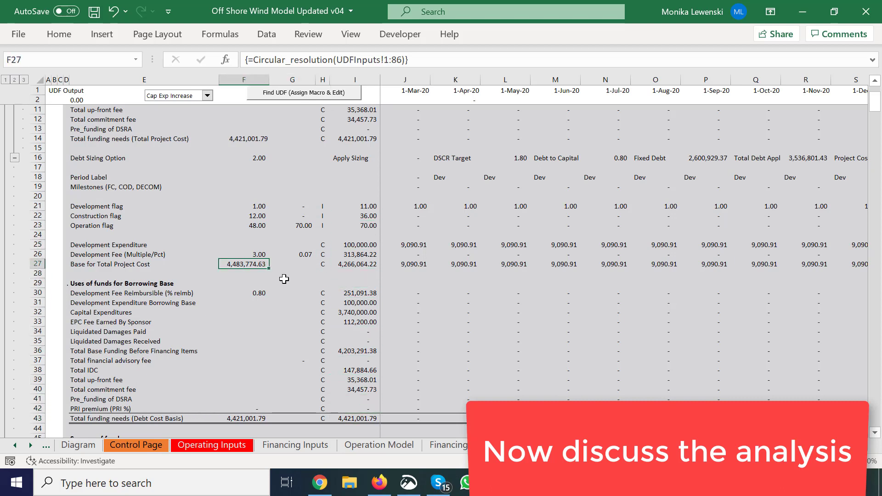
key(Right)
key(Right)
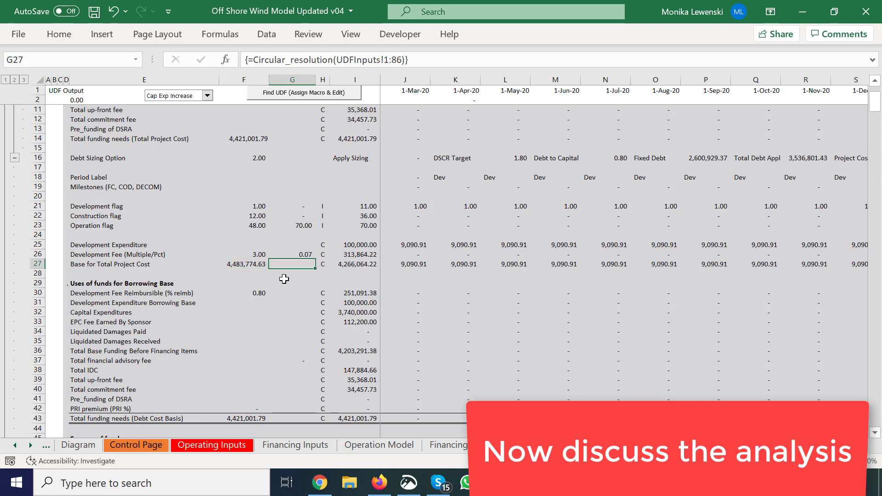
key(Down)
key(Down)
key(Down)
key(Right)
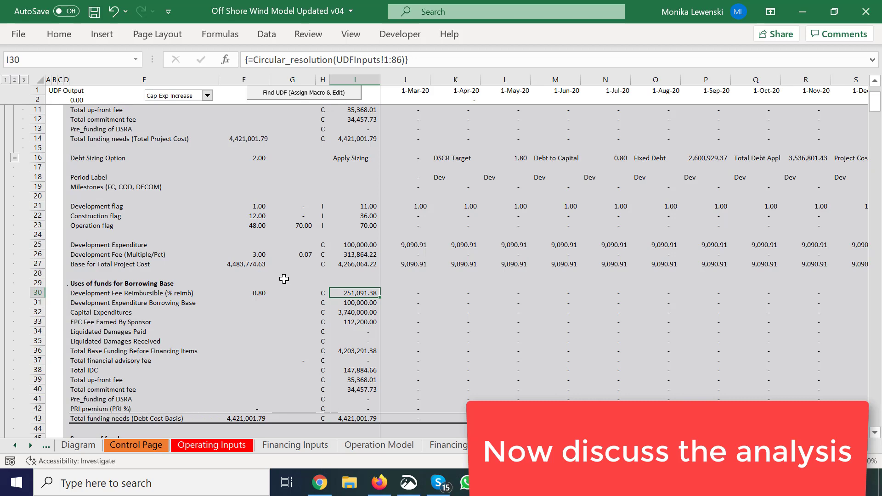
Step: Inspect the borrowing base formula for Development Cost Incurred in the Financing Model sheet's summary of sources and uses
key(ctrl+Page_Up)
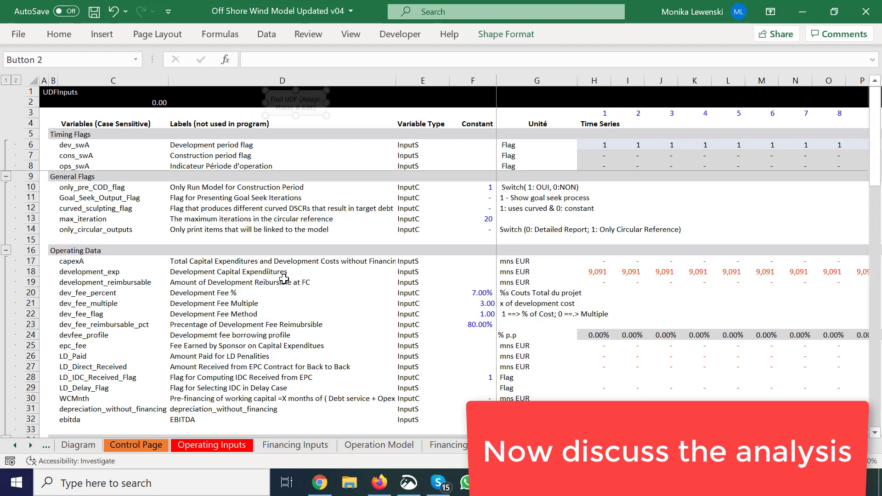
key(ctrl+Page_Up)
click(356, 248)
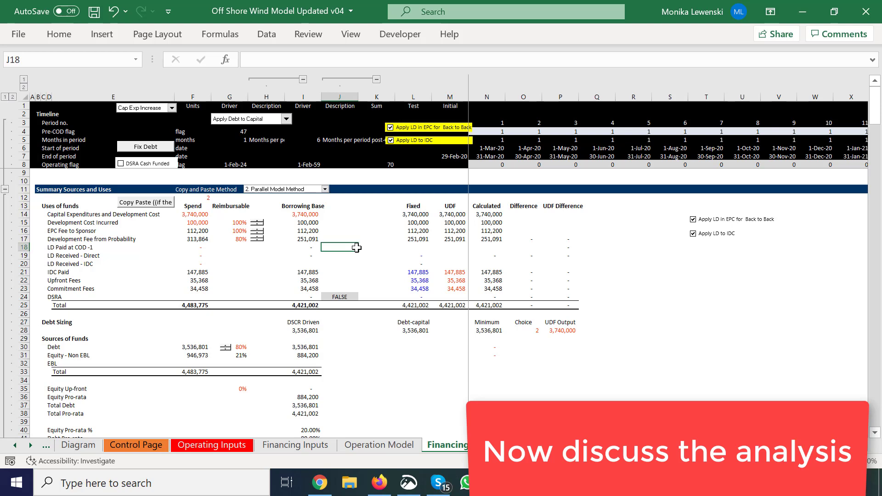
key(Up)
key(Up)
key(Up)
key(Right)
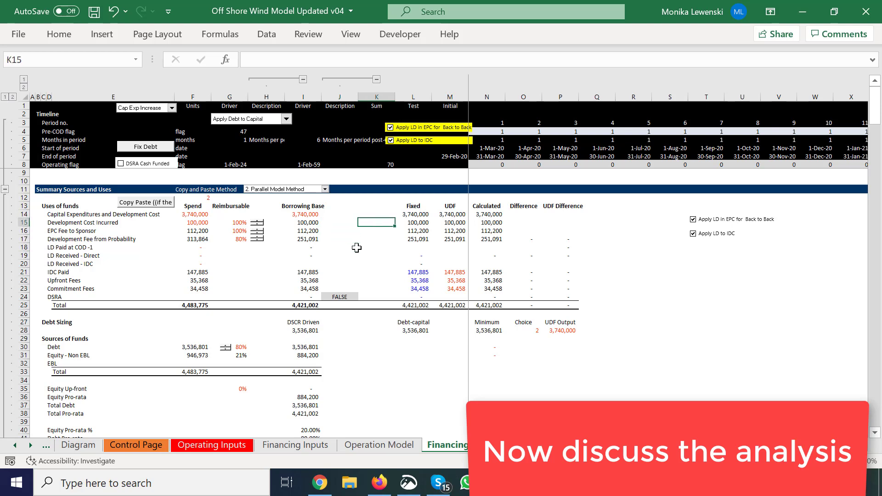
key(Right)
key(Right)
key(Left)
key(Left)
key(Left)
key(Left)
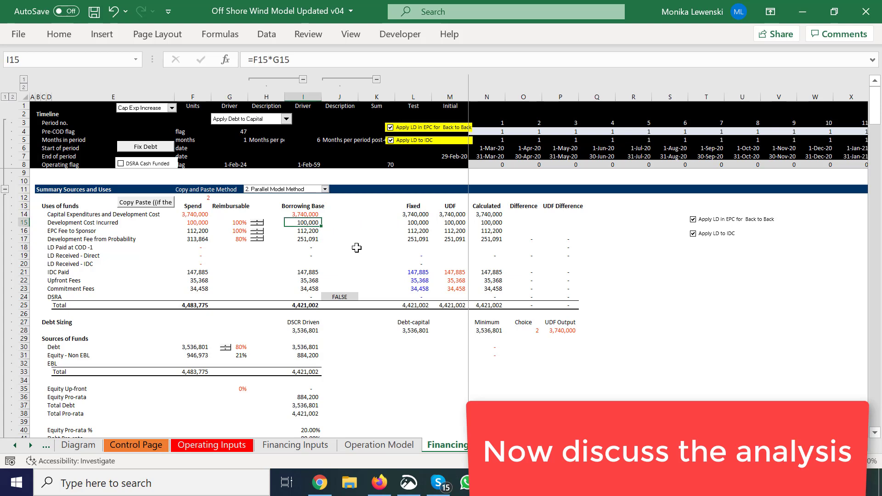
Step: Inspect the UDF link for capital expenditures and the entries down the Fixed column of the uses of funds
key(Right)
key(Right)
key(Right)
key(Right)
key(Up)
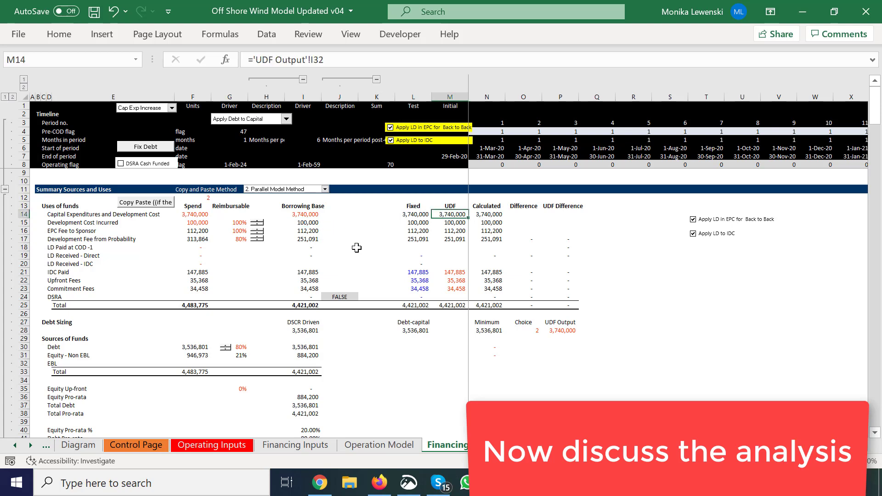
key(Left)
key(Down)
key(Down)
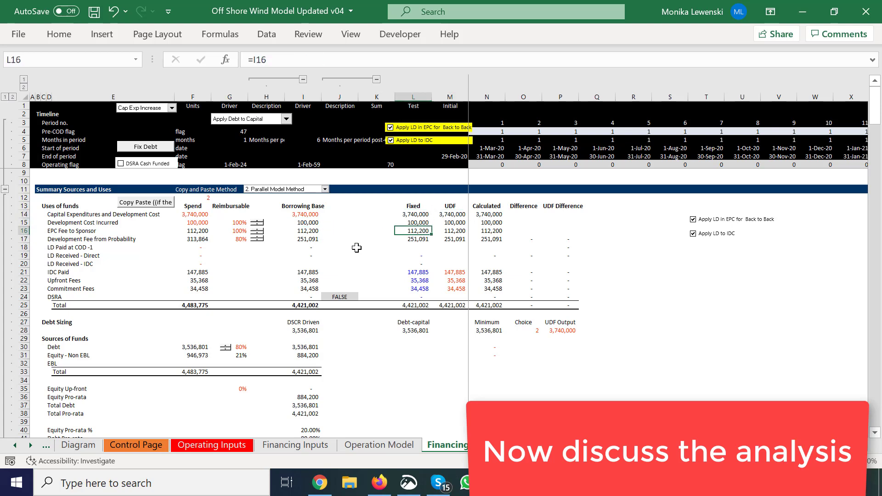
key(Down)
key(Down)
key(Down)
key(Down)
key(Down)
key(Down)
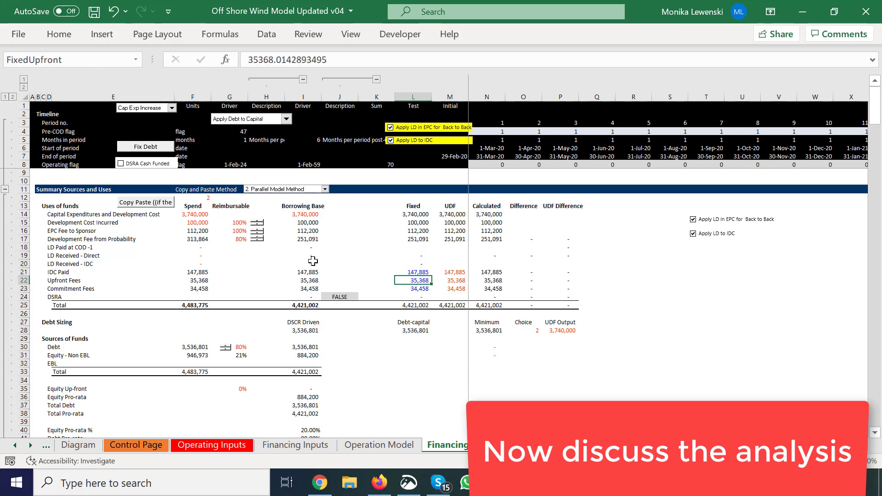
key(Up)
key(Up)
key(Up)
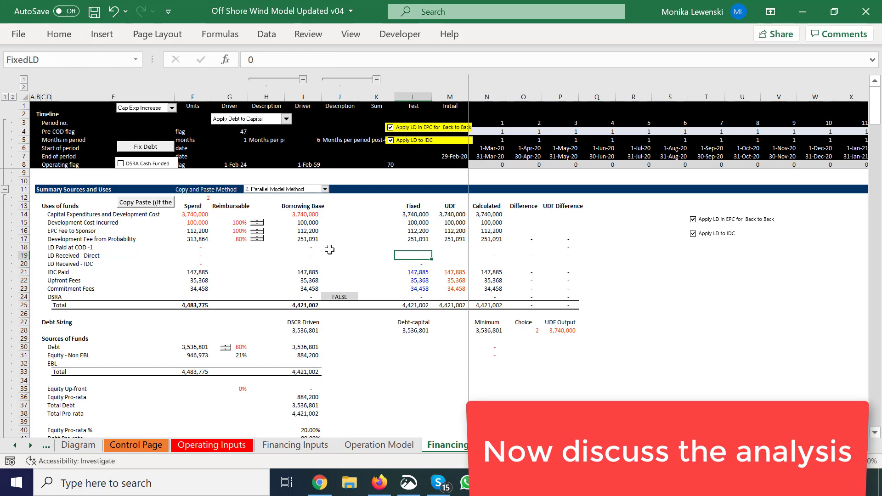
Step: Switch the summary of sources and uses to the 1. Copy and Paste Method
click(325, 189)
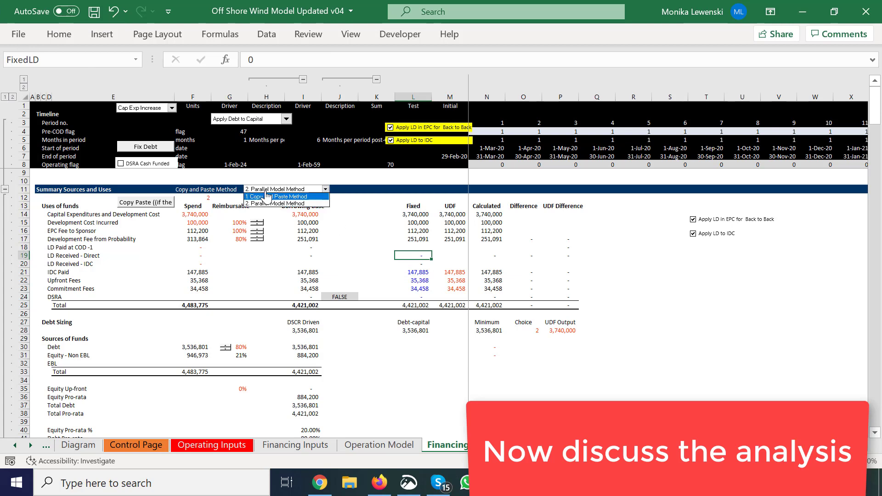
click(267, 196)
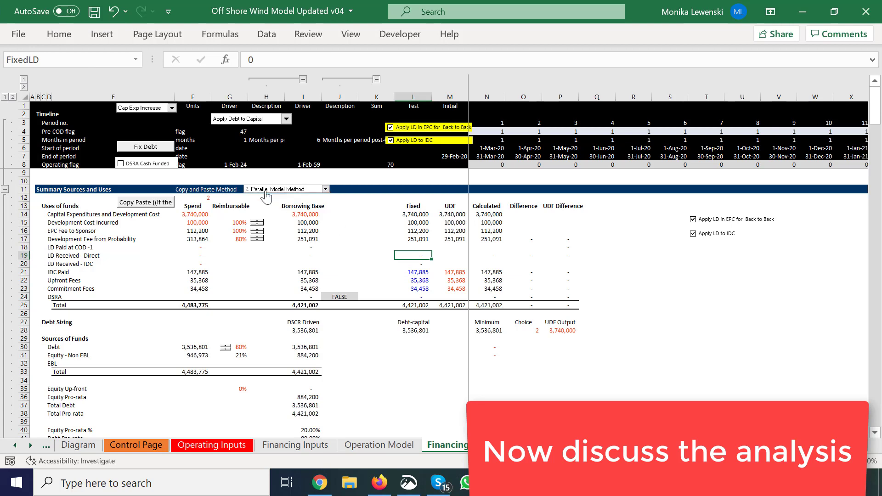
click(367, 241)
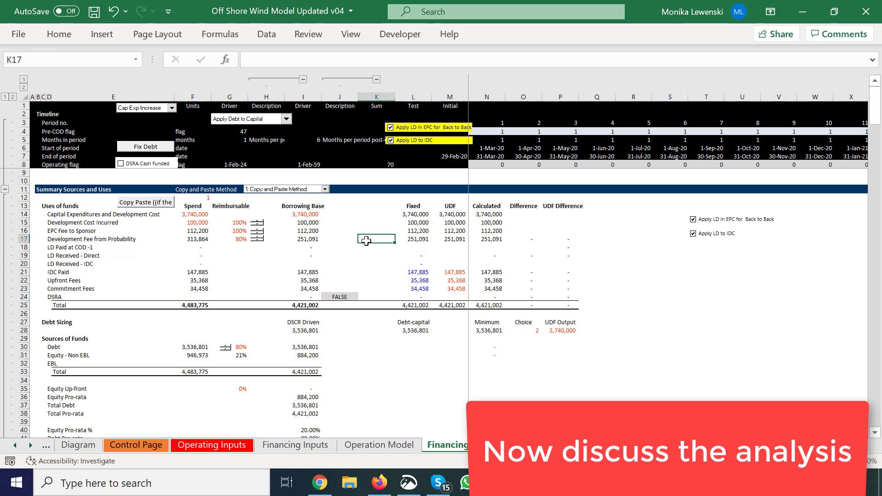
Step: On the Diagram sheet, raise the developer fee between SPV and Sponsor to 10%
click(197, 246)
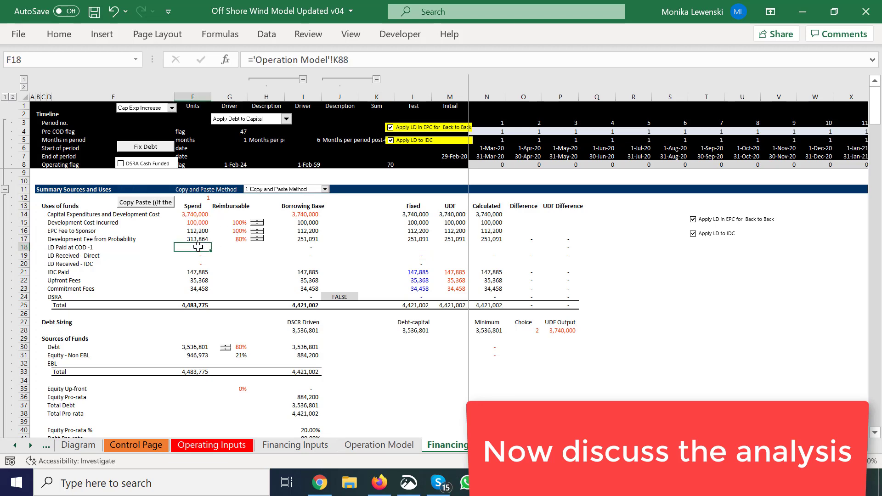
key(ctrl+bracketleft)
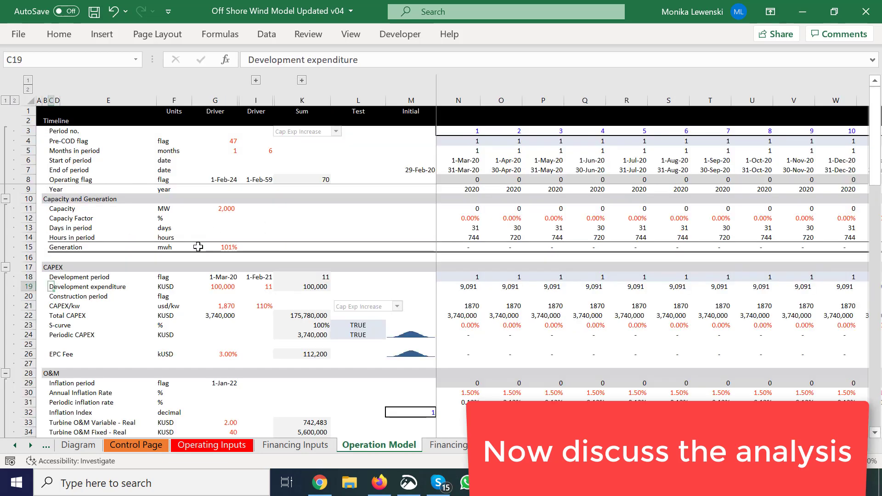
key(ctrl+bracketleft)
key(ctrl+Page_Up)
key(ctrl+Page_Up)
key(ctrl+Page_Up)
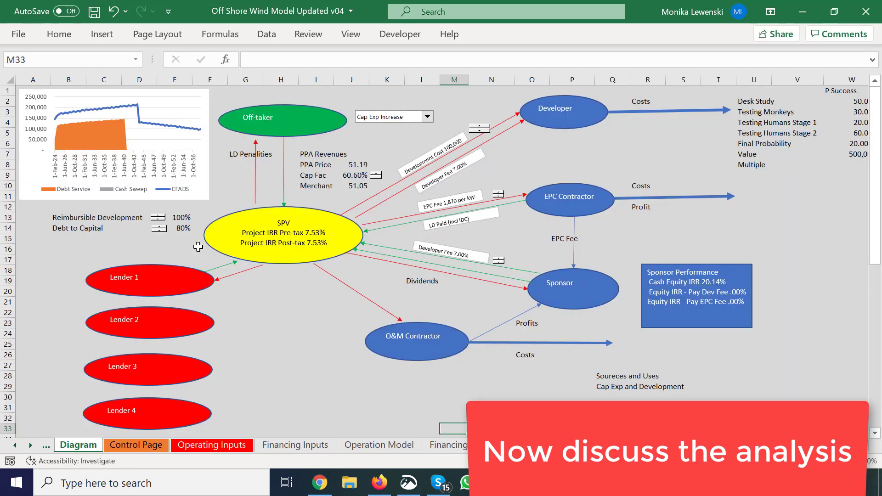
click(336, 313)
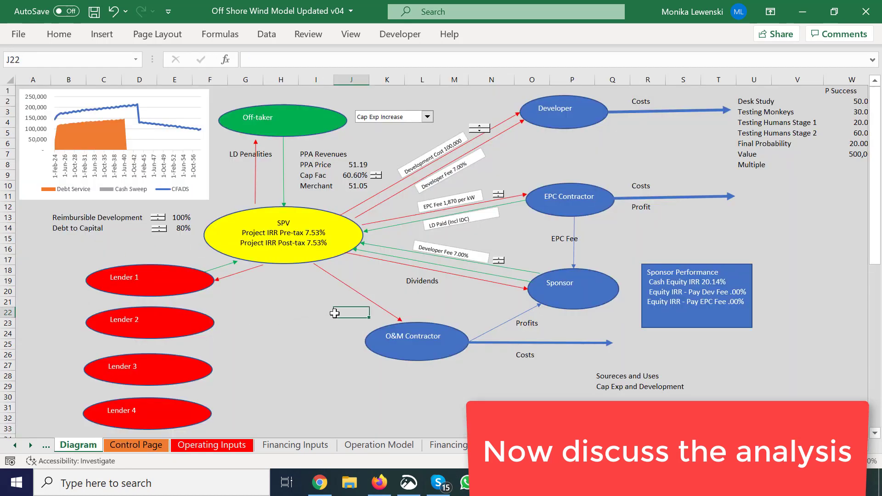
click(499, 260)
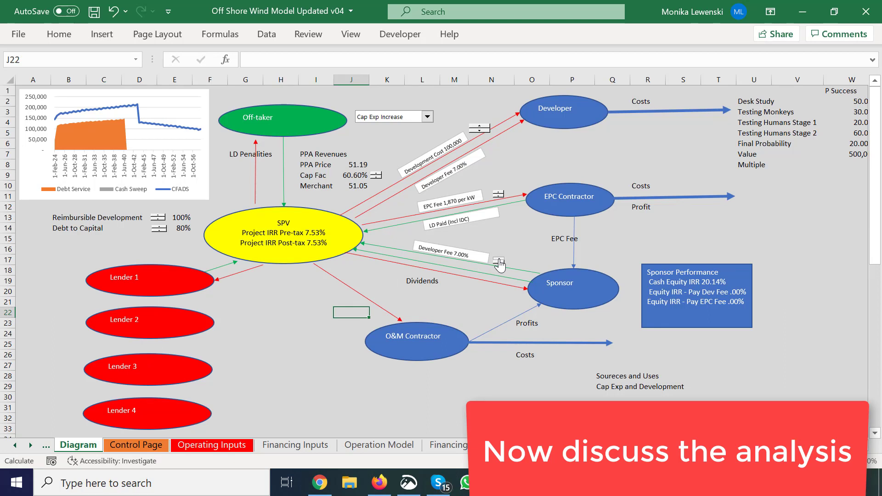
click(499, 260)
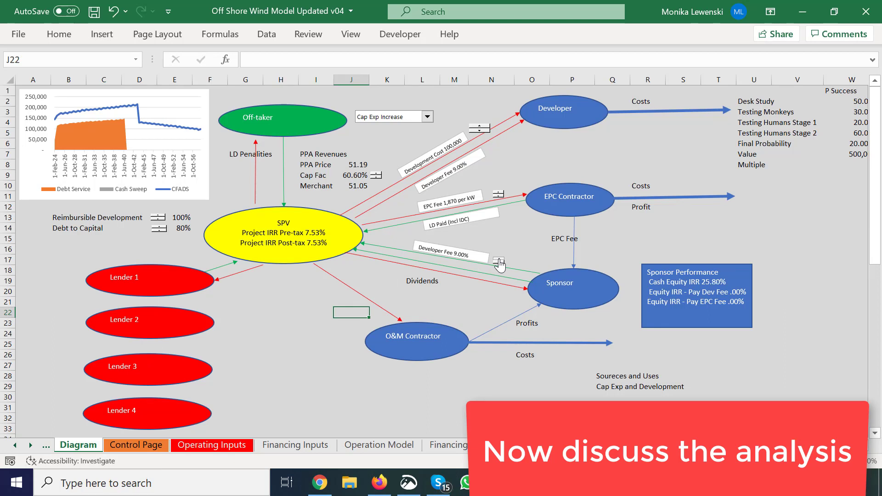
click(498, 260)
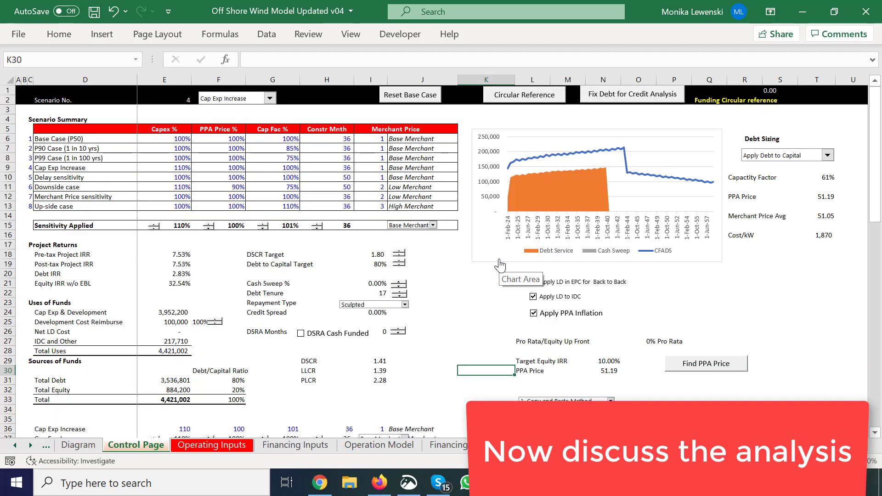
Step: Run the Circular Reference macro on the Control Page and review the uses of funds on the Financing Model sheet
click(522, 98)
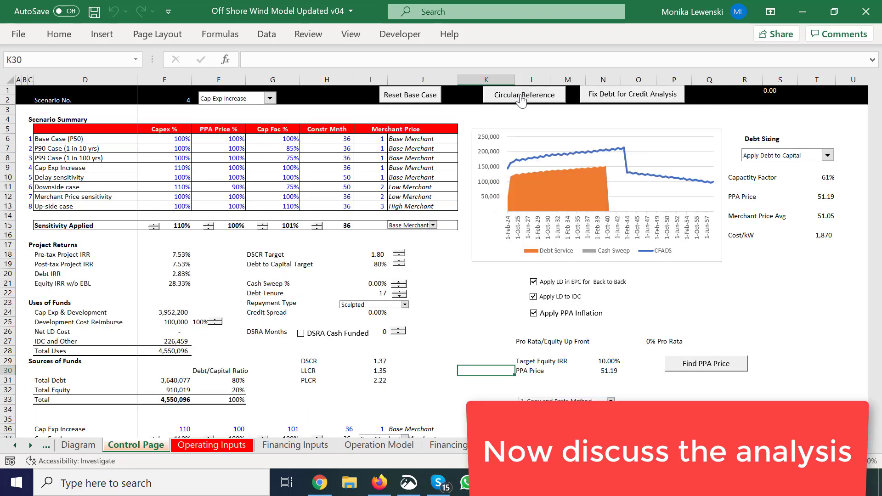
key(ctrl+Page_Down)
key(ctrl+Page_Down)
key(ctrl+Page_Down)
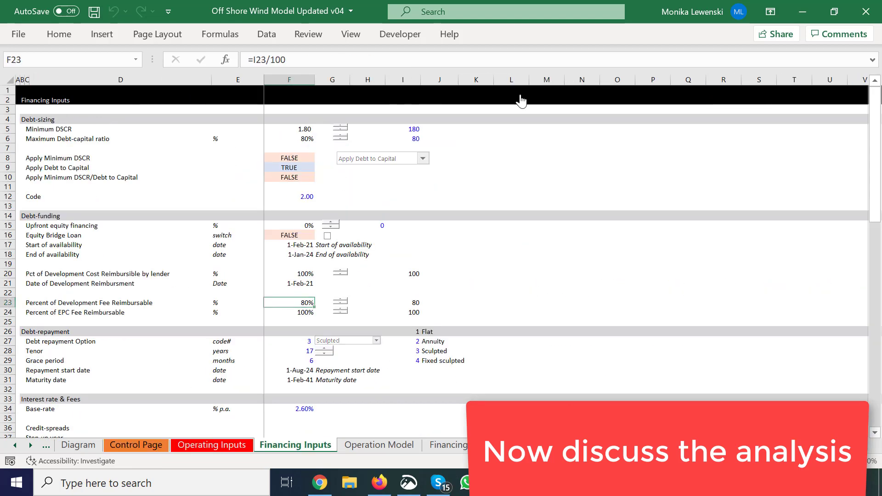
key(ctrl+Page_Down)
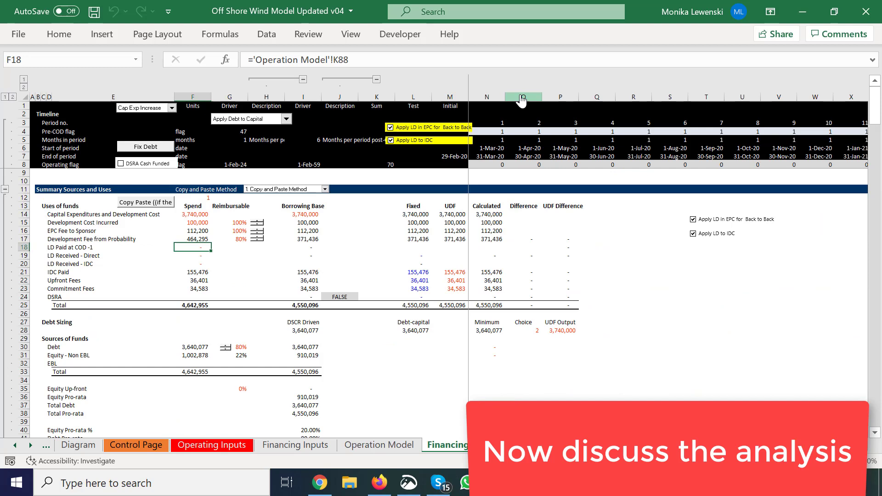
Step: Set the summary of sources and uses back to the 2. Parallel Model Method
click(370, 260)
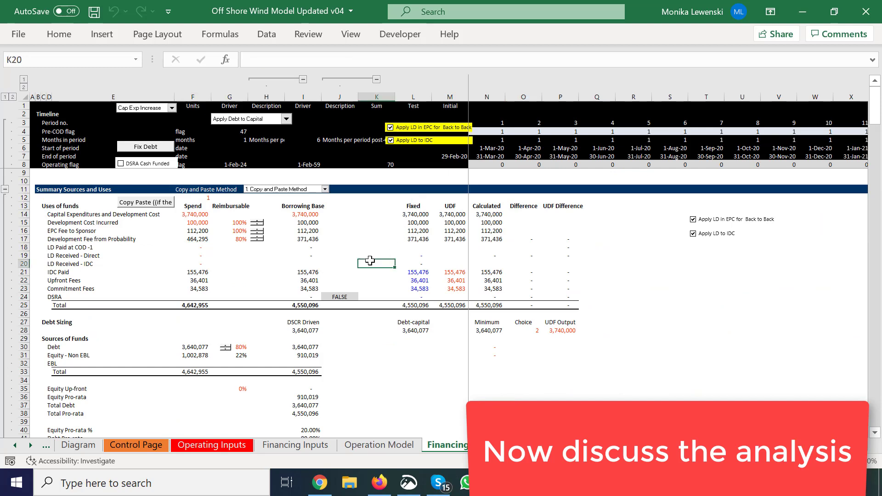
click(300, 190)
click(299, 192)
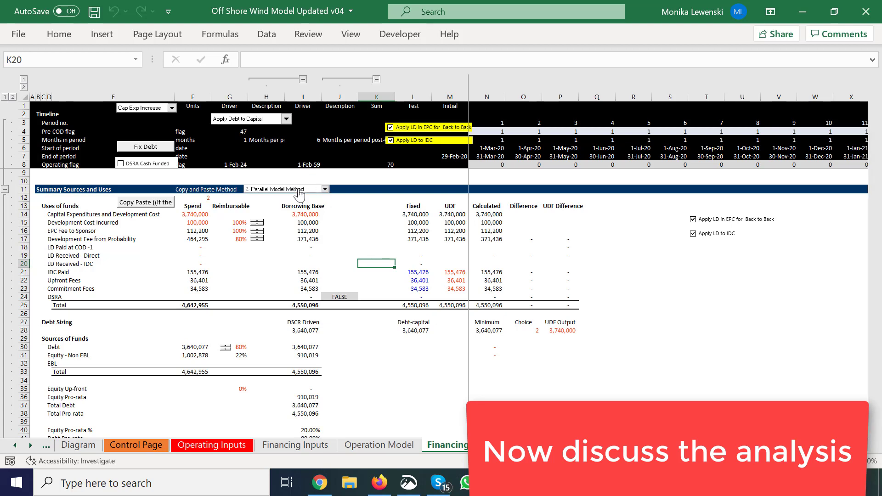
Step: Lower the developer fee on the Diagram sheet to 7%
key(ctrl+Page_Up)
key(ctrl+Page_Up)
key(ctrl+Page_Up)
key(ctrl+Page_Up)
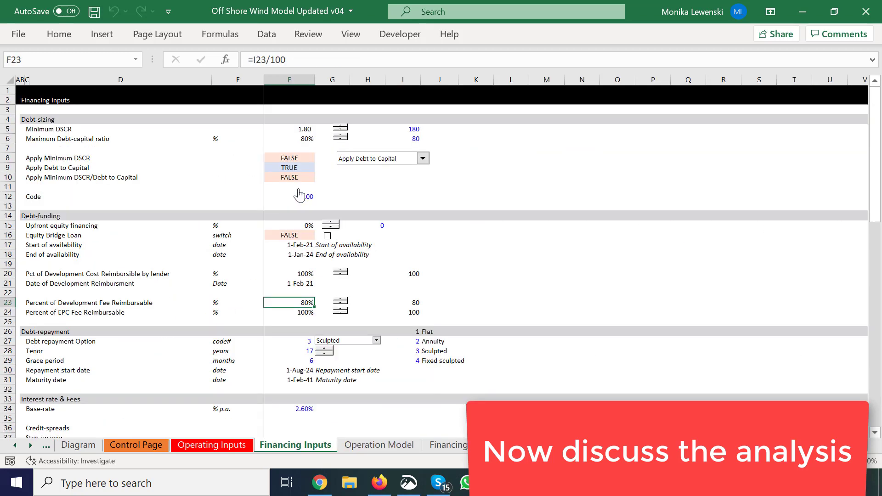
key(ctrl+Page_Up)
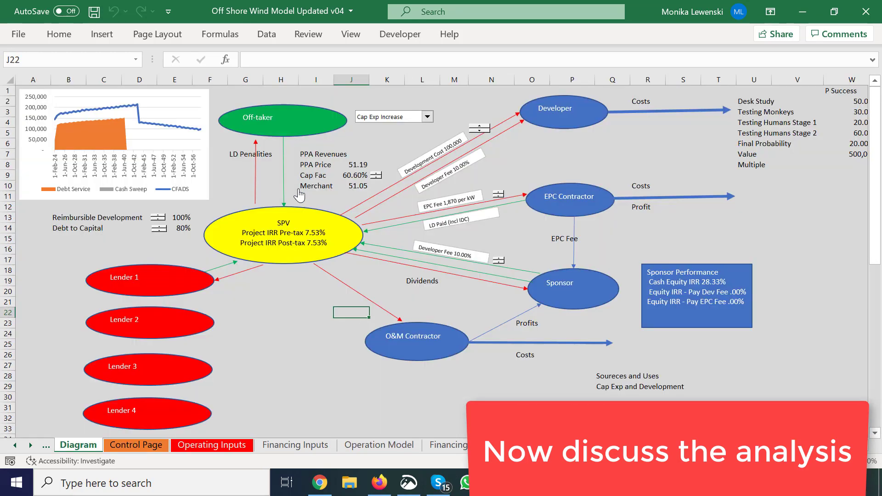
click(499, 263)
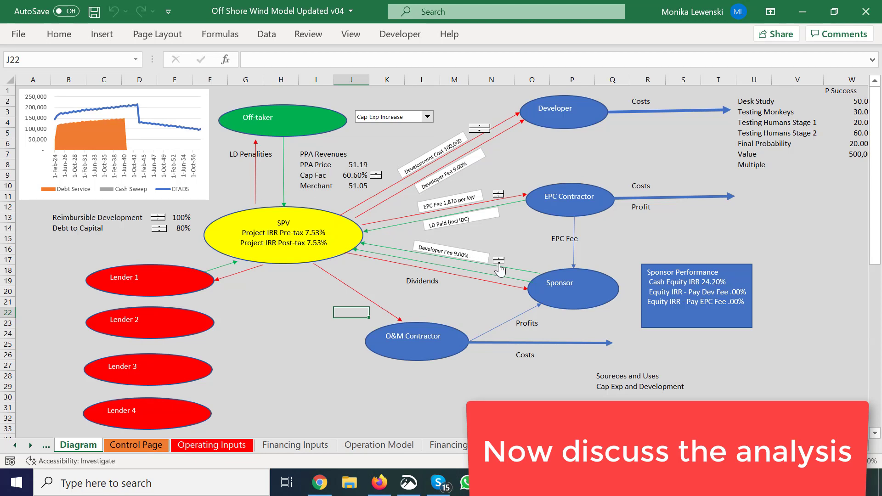
click(499, 263)
click(499, 263)
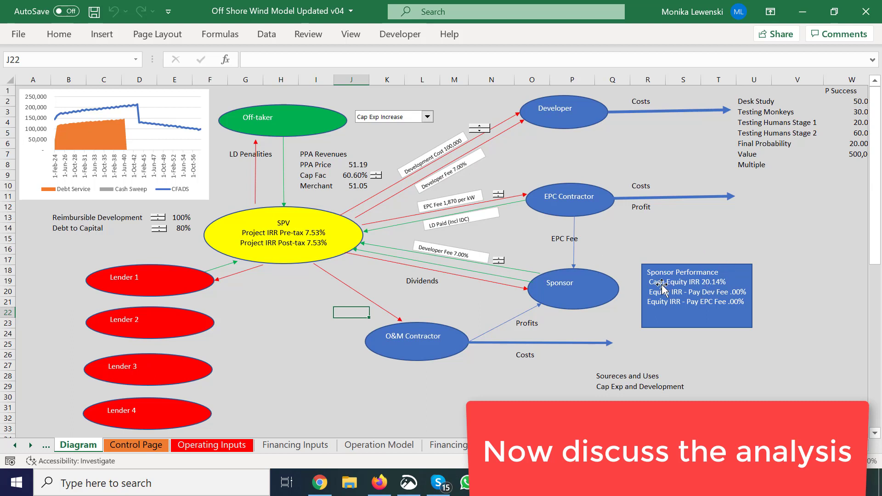
Step: Reword the label for paying the Dev Fee under Sponsor Performance in cell AA22 as "Equity IRR with Econ Cost for Dev Fee"
click(622, 247)
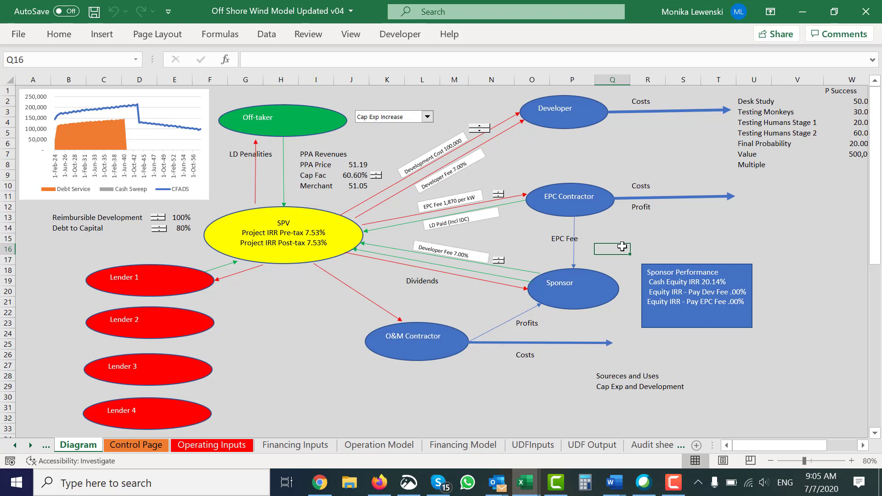
key(Down)
key(Down)
key(Down)
key(Down)
key(Right)
key(Right)
key(Right)
key(Right)
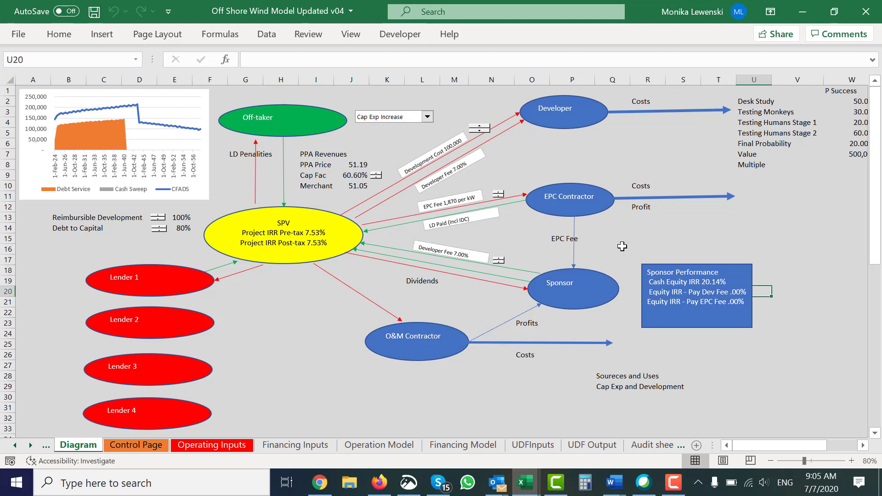
key(Left)
key(Left)
key(Left)
key(Up)
key(Right)
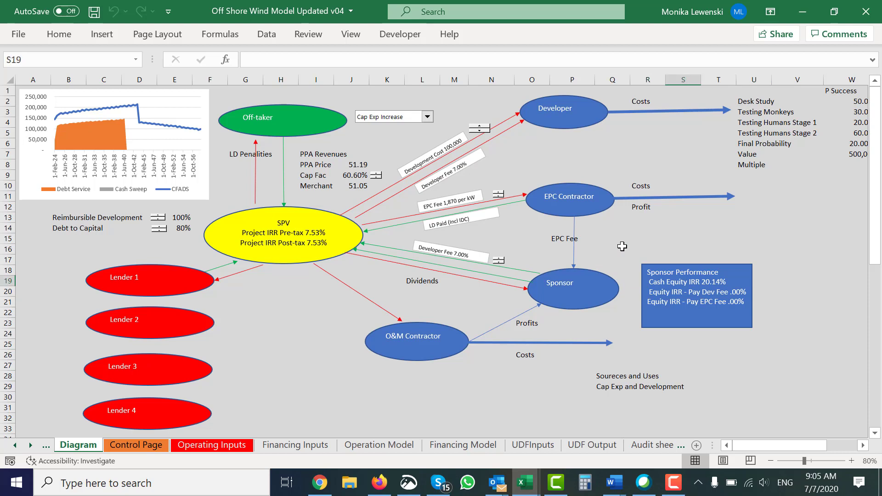
key(Down)
key(Right)
key(Right)
key(Right)
key(Right)
key(Right)
key(Right)
key(Right)
key(Right)
key(Right)
key(Right)
key(Right)
key(Right)
key(Right)
key(Right)
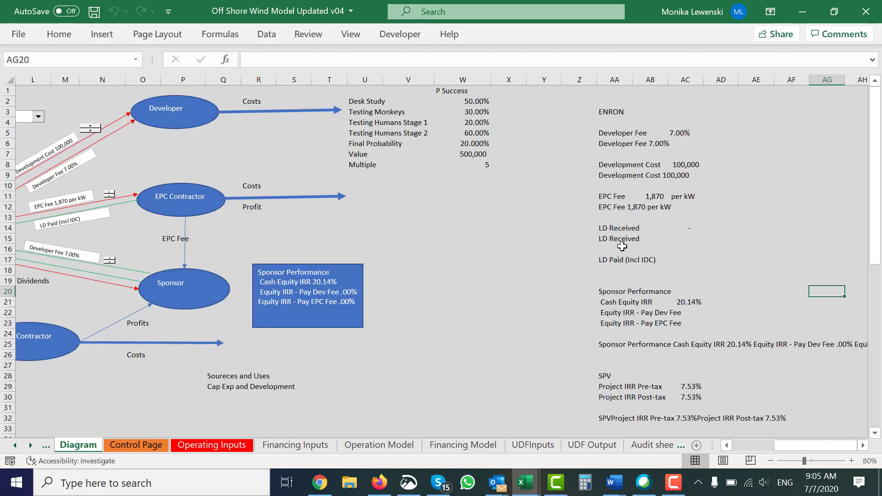
key(Left)
key(Left)
key(Left)
key(Left)
key(Left)
key(Down)
key(Down)
key(Left)
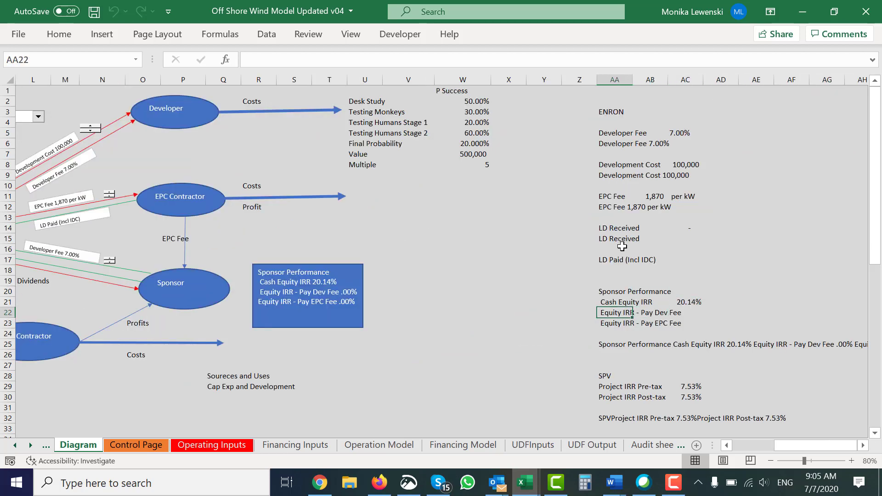
key(Left)
key(Right)
key(F2)
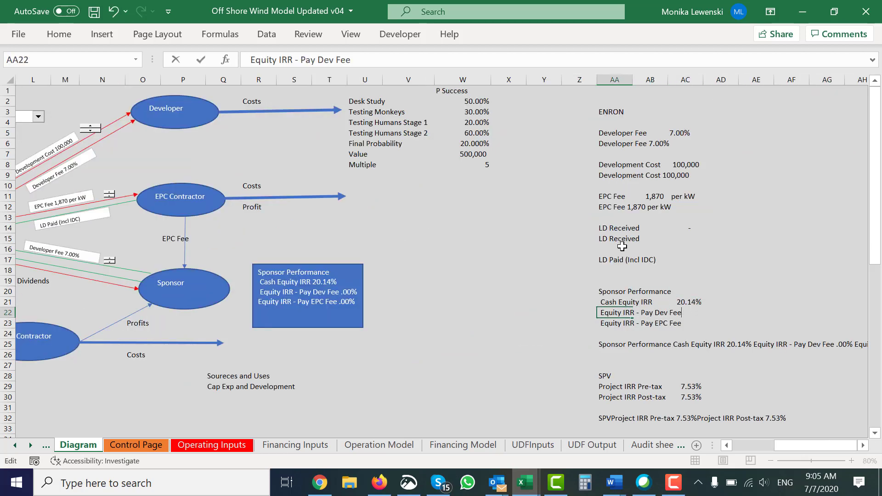
key(BackSpace)
key(BackSpace)
key(BackSpace)
key(BackSpace)
key(BackSpace)
key(BackSpace)
key(BackSpace)
key(BackSpace)
key(BackSpace)
key(BackSpace)
key(BackSpace)
key(BackSpace)
key(BackSpace)
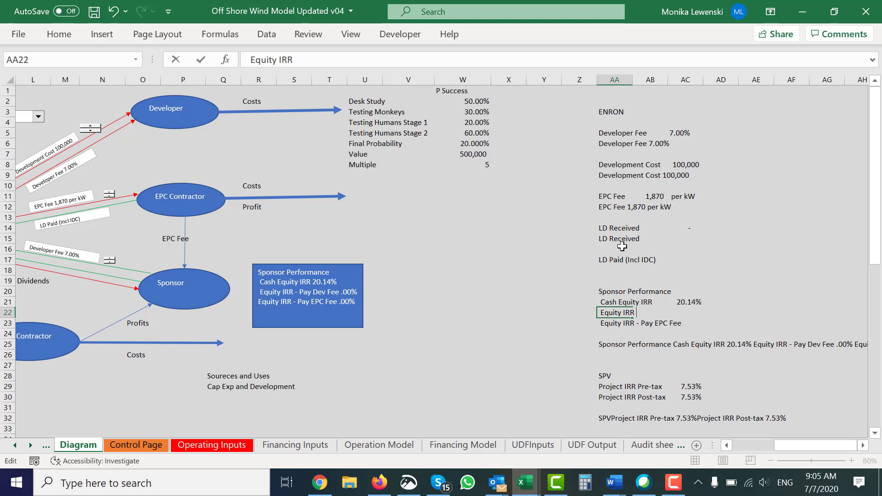
text(with Econ Cost fo)
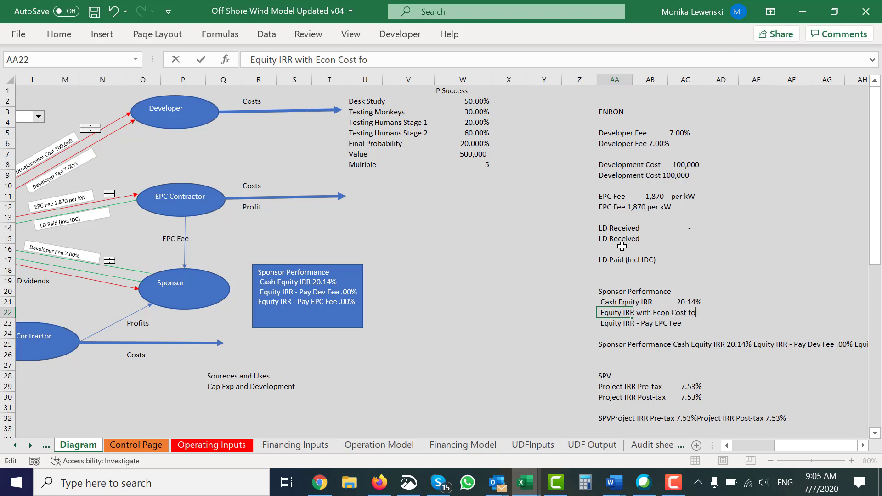
text(r Dev Fee)
key(Return)
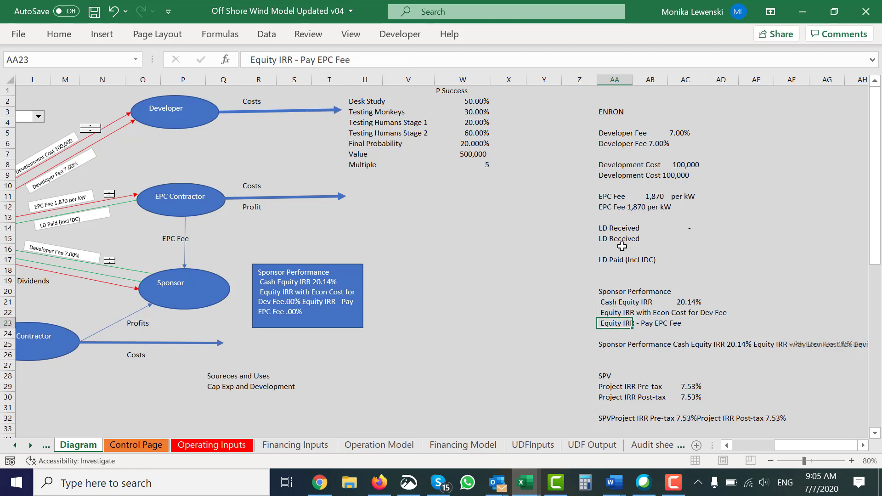
Step: Reword the label for paying the EPC Fee in cell AA23 as "Equity IRR with Econ Cost for Dev & EPC Fee"
key(F2)
key(BackSpace)
key(BackSpace)
key(BackSpace)
key(BackSpace)
key(BackSpace)
key(BackSpace)
key(BackSpace)
key(BackSpace)
key(BackSpace)
key(BackSpace)
key(BackSpace)
key(BackSpace)
key(BackSpace)
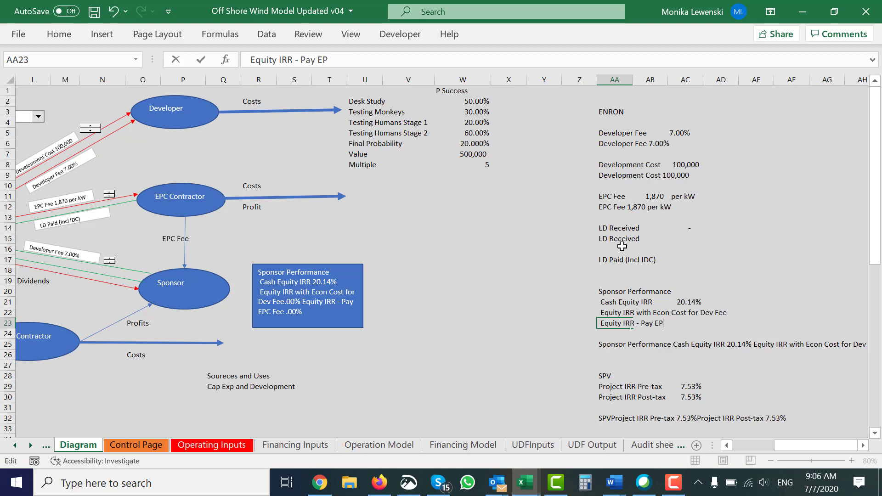
text(with)
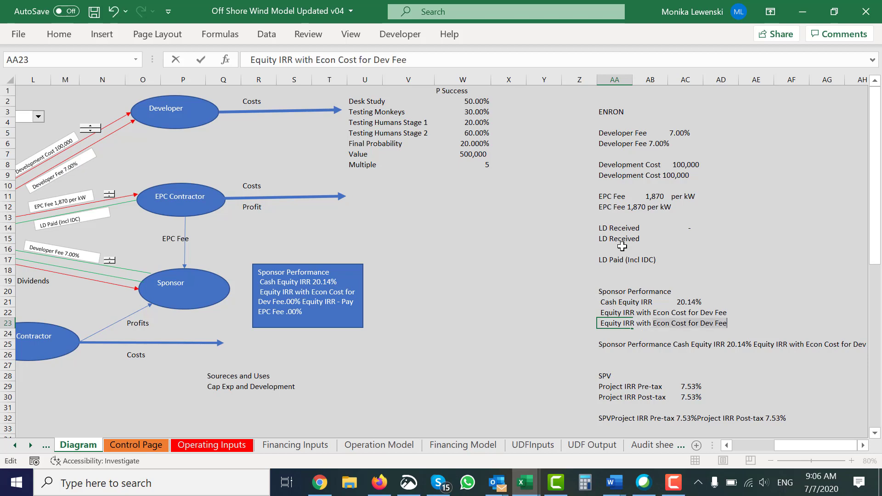
key(Return)
key(Up)
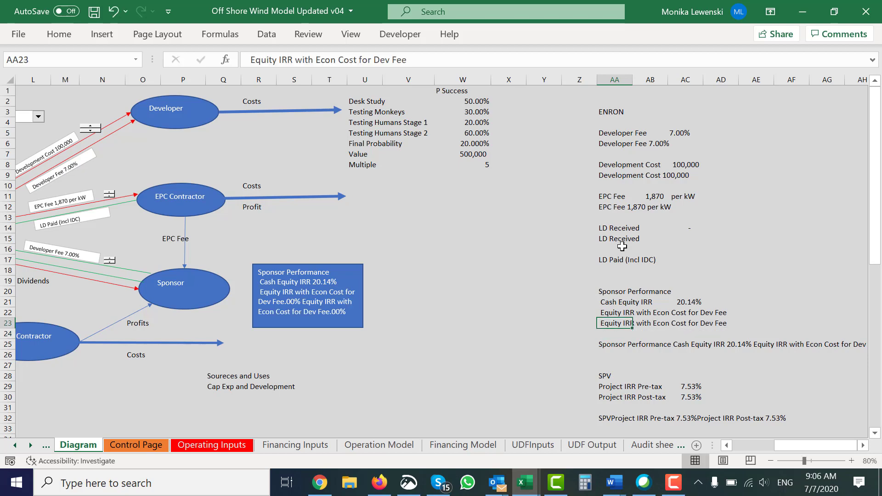
key(F2)
text(& )
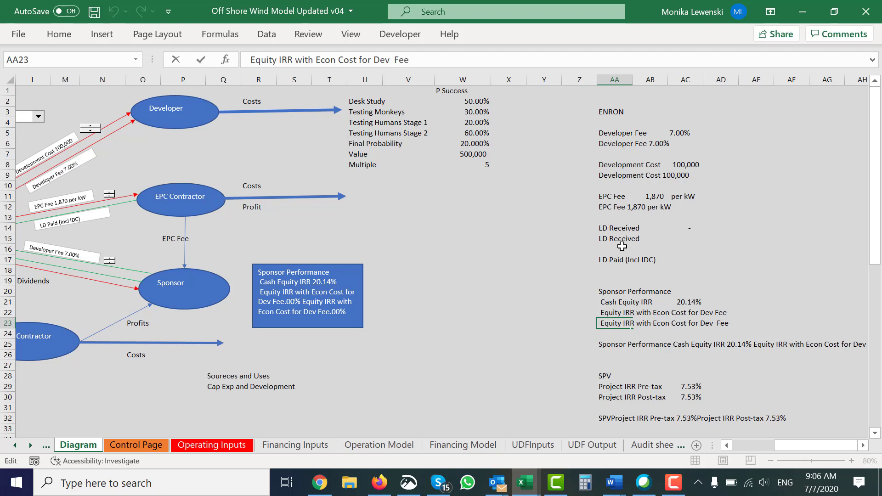
text(EPC)
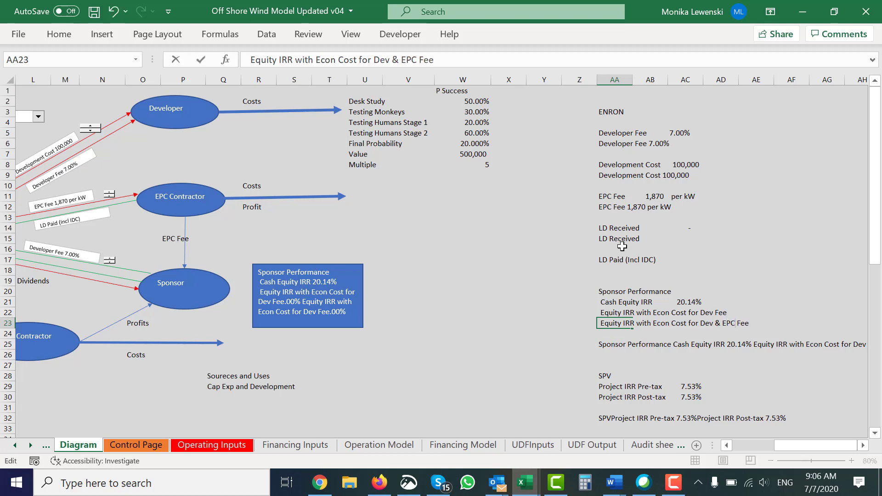
key(Return)
Step: Inspect the formula behind the Cash Equity IRR value under Sponsor Performance
key(Up)
key(Up)
key(Up)
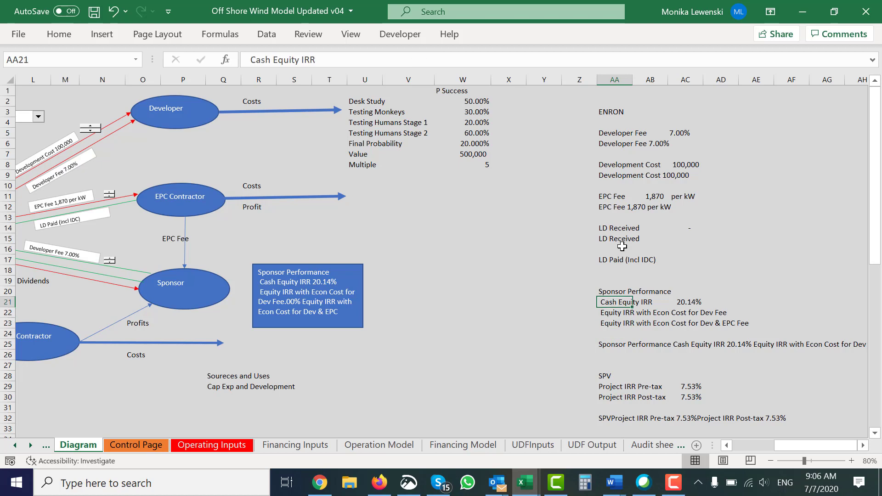
key(Right)
key(Right)
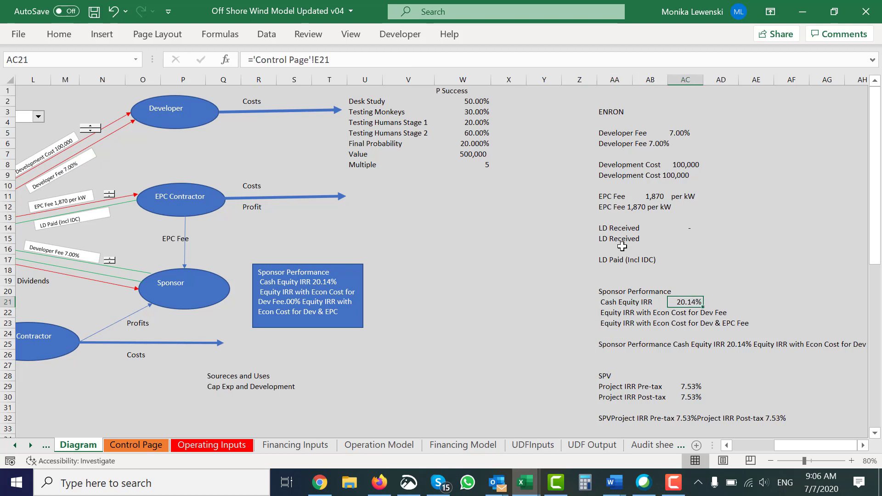
Step: Widen the Sponsor Performance box and insert a CHAR(10) line break before AA23 in the combined text formula in AA25
click(352, 317)
drag(363, 328, 475, 328)
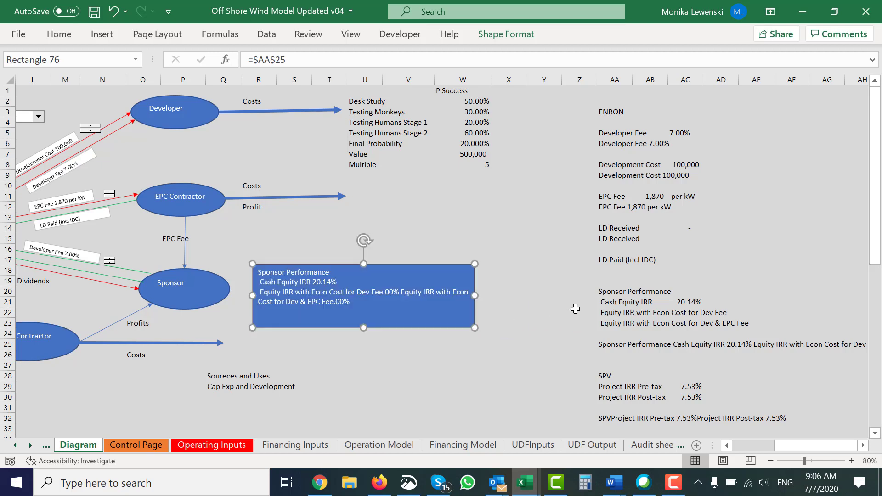
click(650, 303)
key(Down)
key(Down)
key(Down)
key(Down)
key(Left)
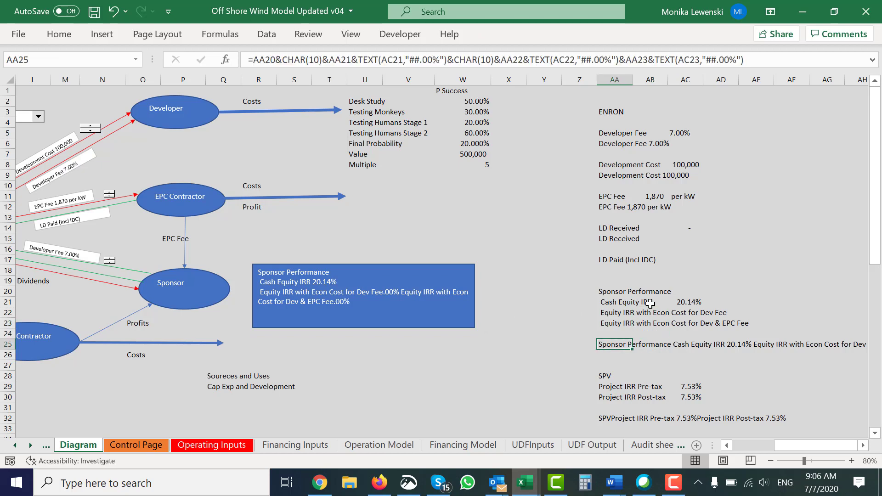
click(631, 60)
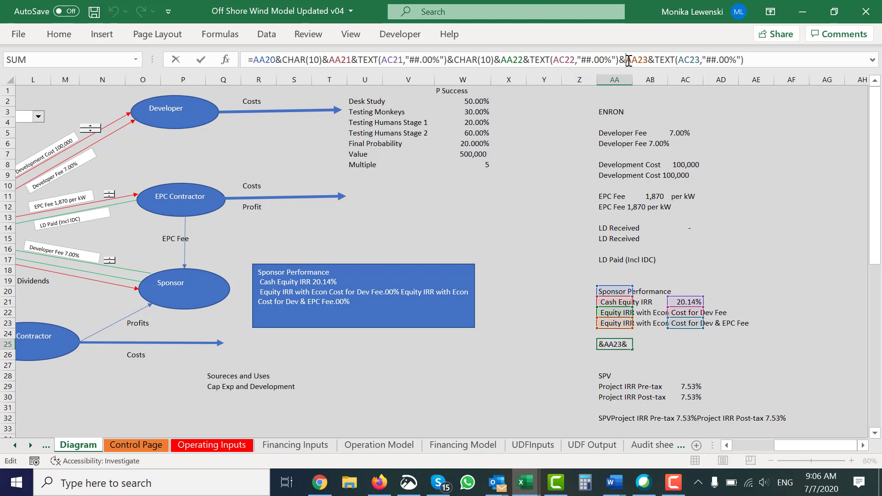
text(char(10))
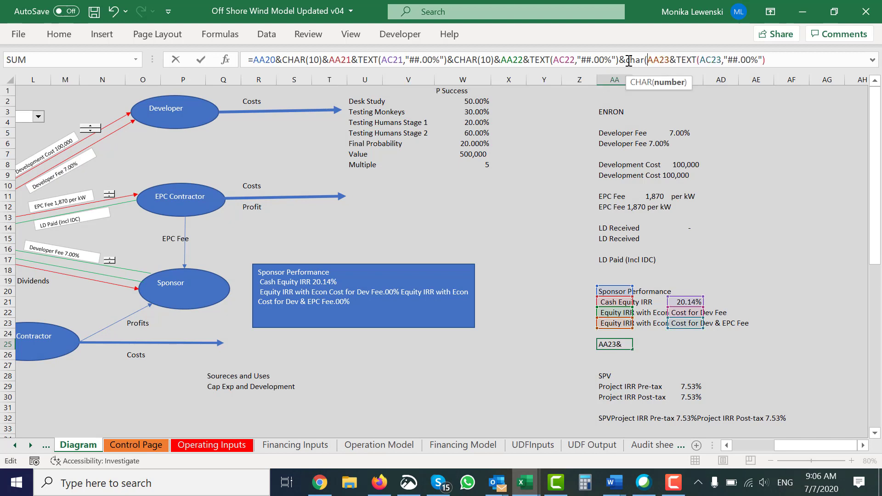
text(&)
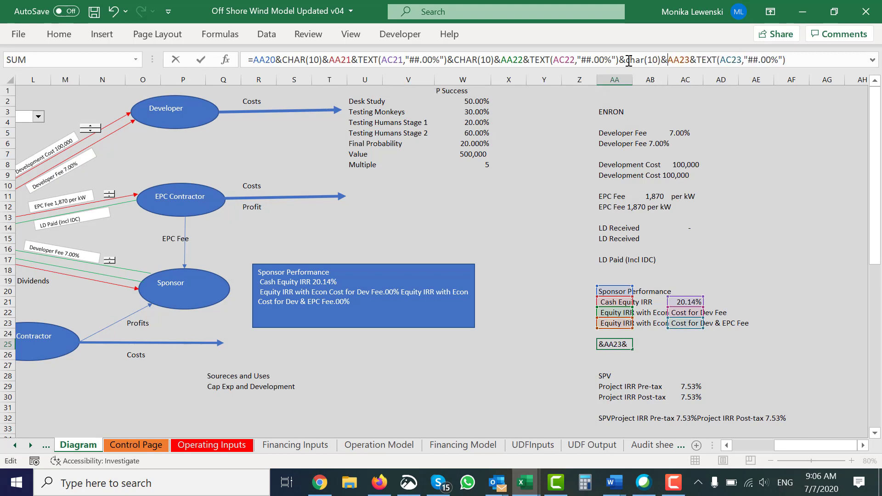
key(Return)
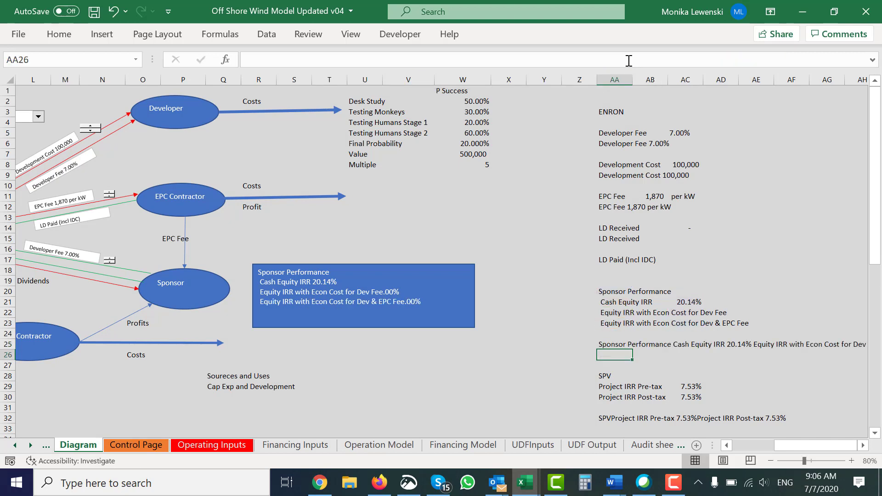
key(Left)
key(Left)
key(Left)
key(Left)
key(Up)
key(Up)
key(Up)
key(Up)
key(Up)
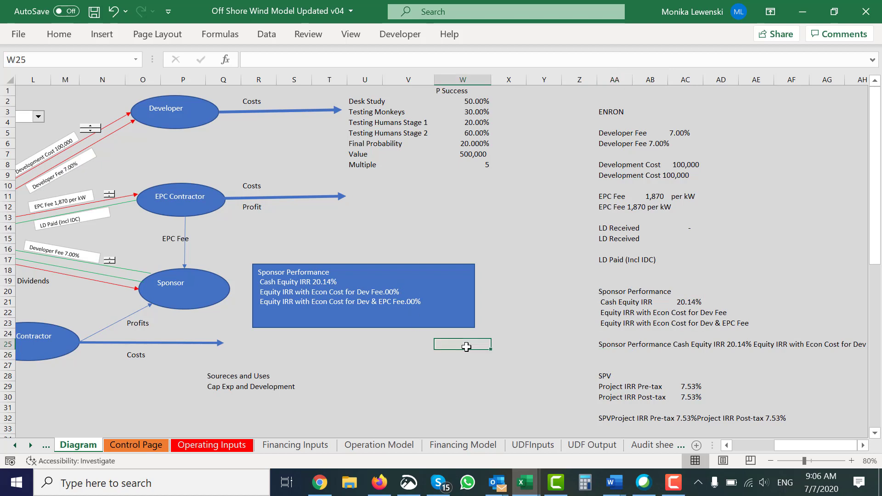
key(Right)
key(Right)
key(Right)
key(Right)
key(Right)
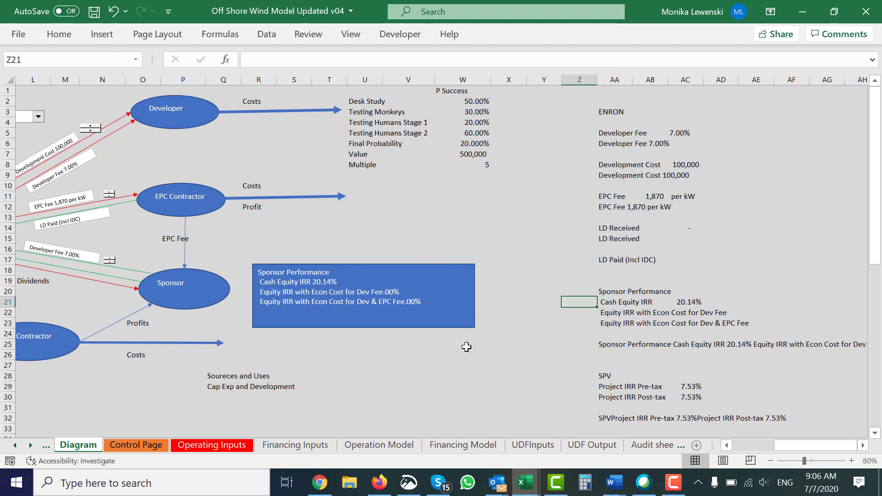
key(Down)
key(Right)
key(Right)
key(Right)
key(Right)
key(Right)
key(Right)
key(Right)
key(Right)
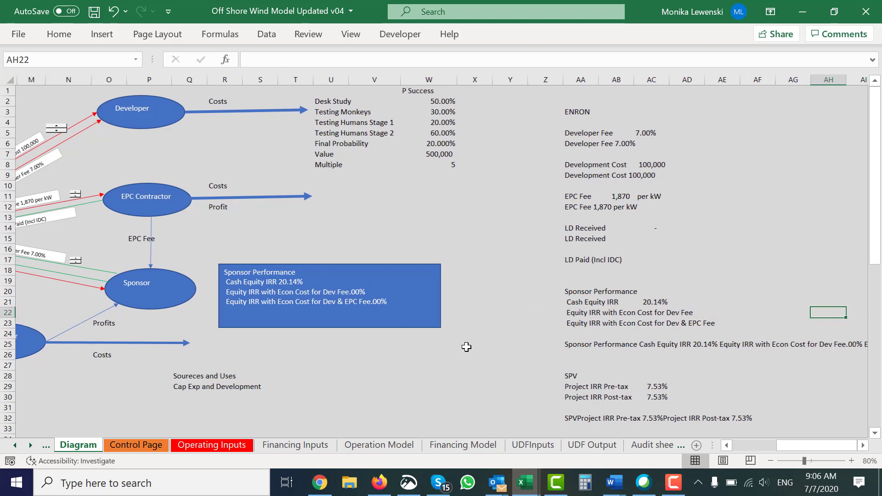
key(Left)
key(Left)
key(Left)
key(Left)
key(Left)
Step: Inspect the combined Sponsor Performance text formula in cell AA25
key(Left)
key(Left)
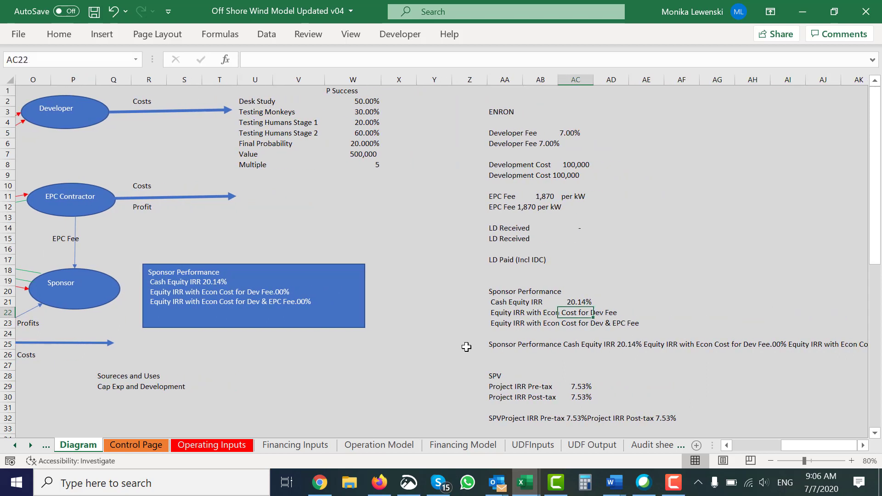
key(Right)
key(Down)
key(Down)
key(Down)
key(Left)
key(Left)
key(Left)
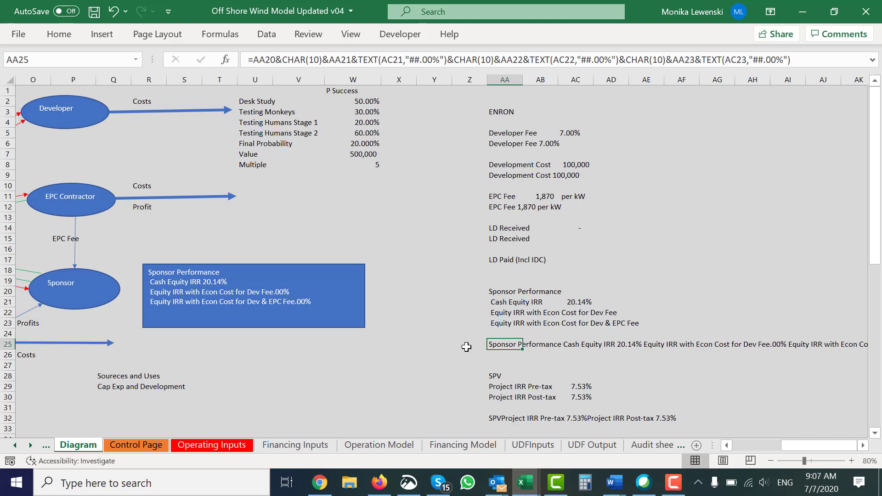
Step: Link cell AC22, the Equity IRR with Econ Cost for Dev Fee, to the economic-value Equity IRR in 'Financing Model'!I258
key(Up)
key(Up)
key(Up)
key(Right)
key(Right)
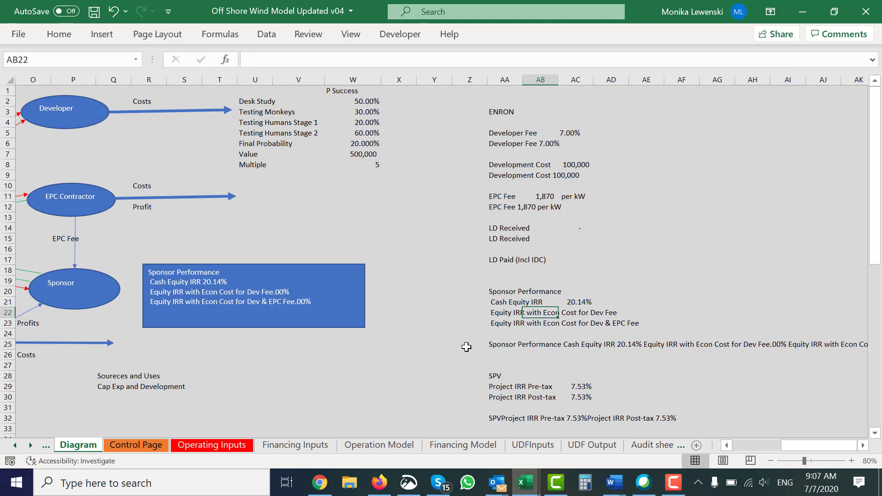
text(=)
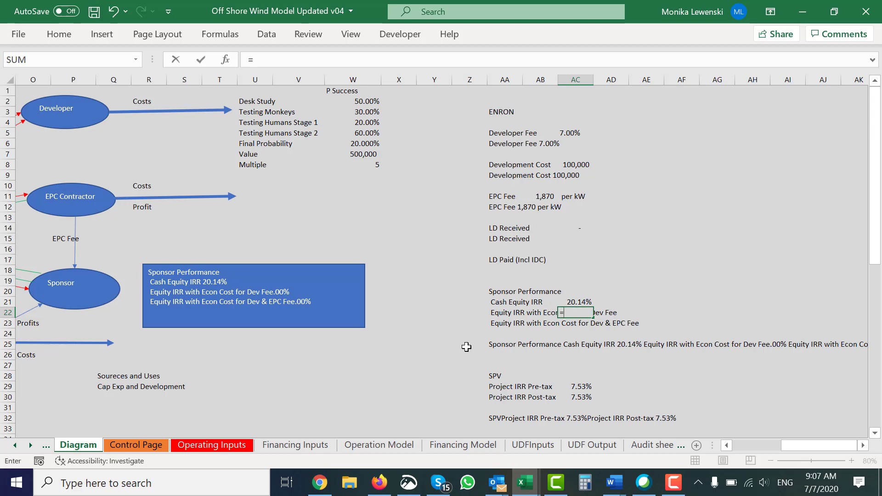
key(ctrl+Page_Down)
key(ctrl+Page_Down)
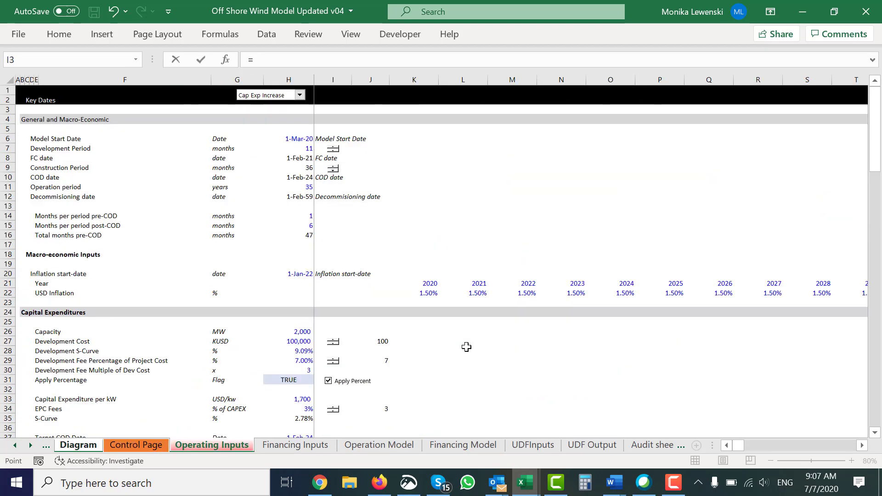
key(ctrl+Page_Down)
key(ctrl+Page_Down)
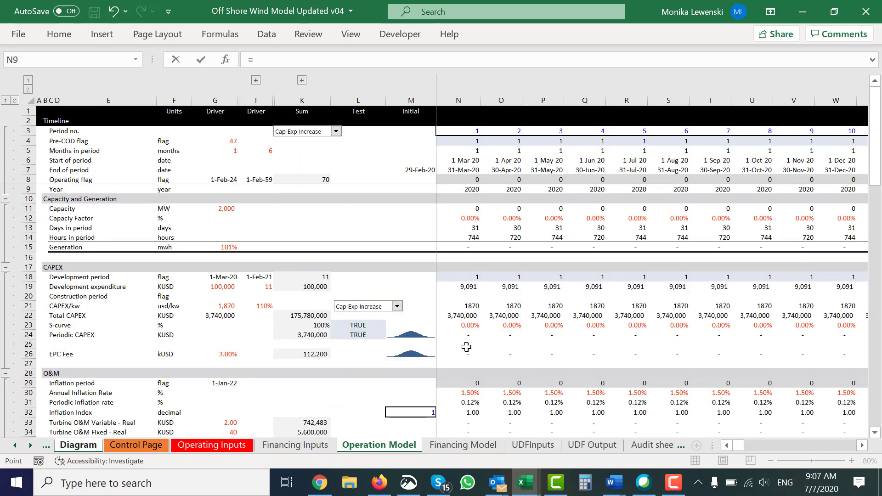
key(ctrl+Page_Down)
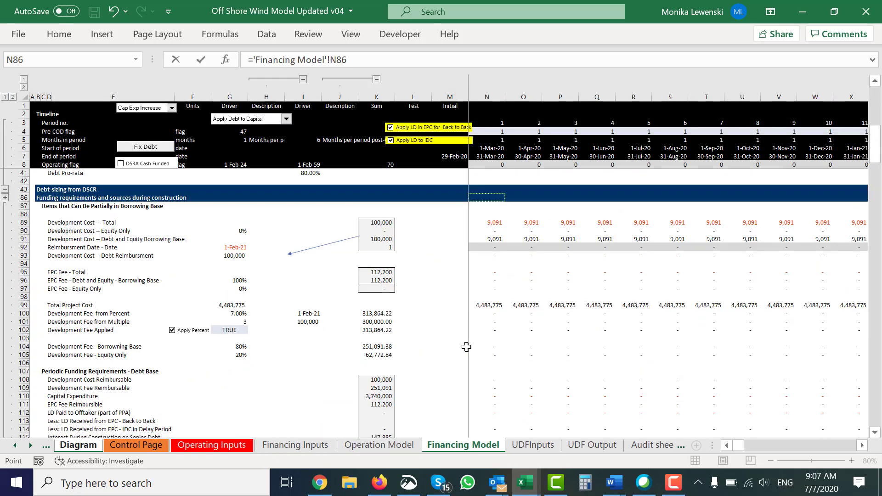
key(Page_Down)
key(Page_Down)
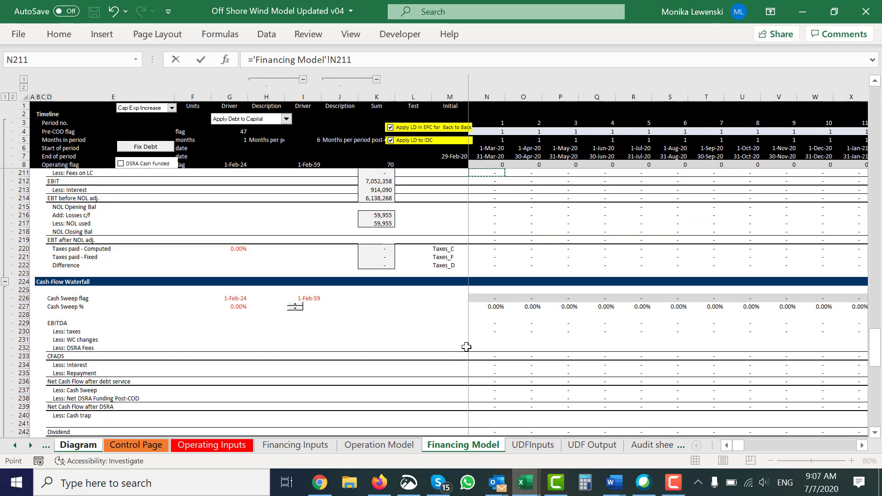
key(Page_Down)
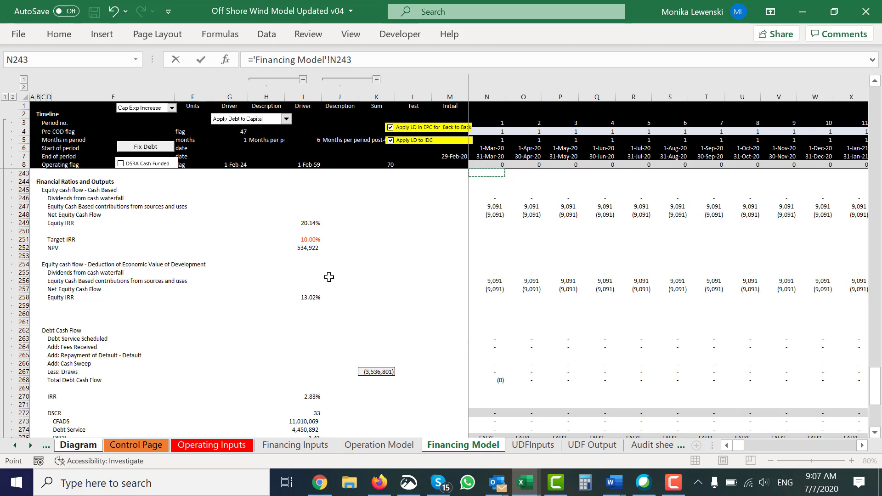
click(311, 298)
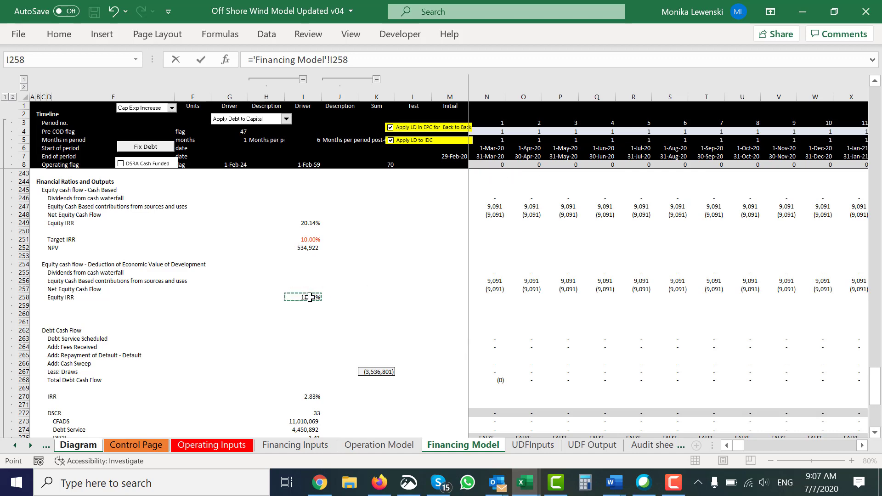
key(Return)
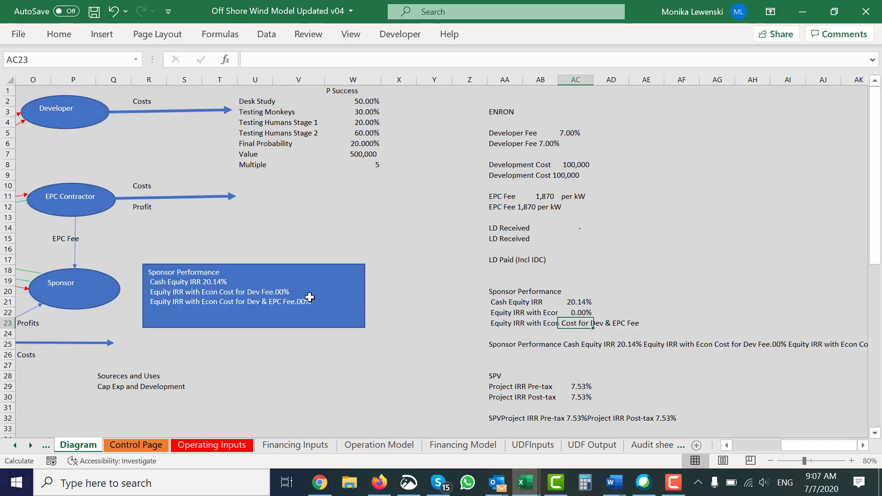
Step: Link cell AC23, the Equity IRR with Econ Cost for Dev & EPC Fee, to 'Financing Model'!I258 as well
text(=)
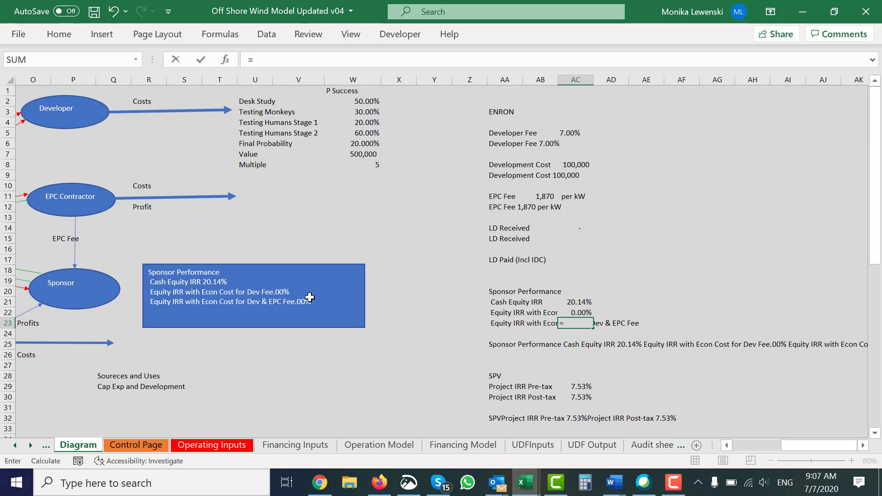
key(ctrl+Page_Down)
key(ctrl+Page_Down)
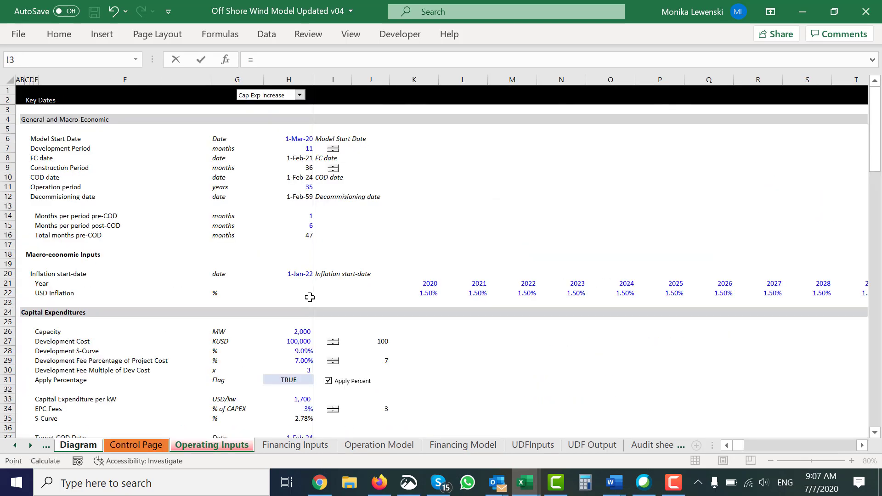
key(ctrl+Page_Down)
key(ctrl+Page_Down)
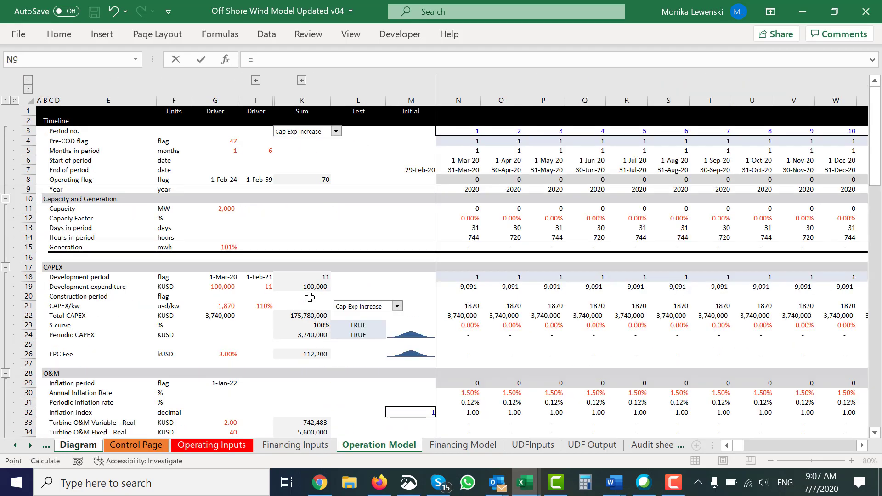
key(ctrl+Page_Down)
click(290, 297)
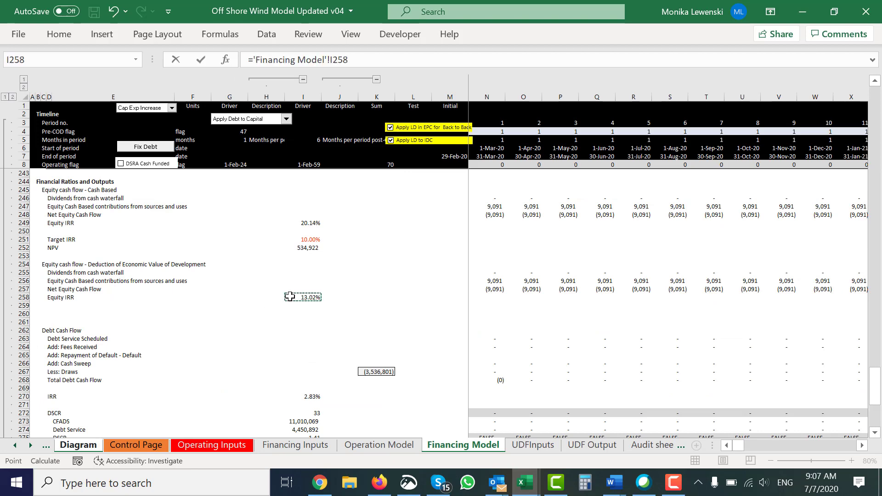
key(Return)
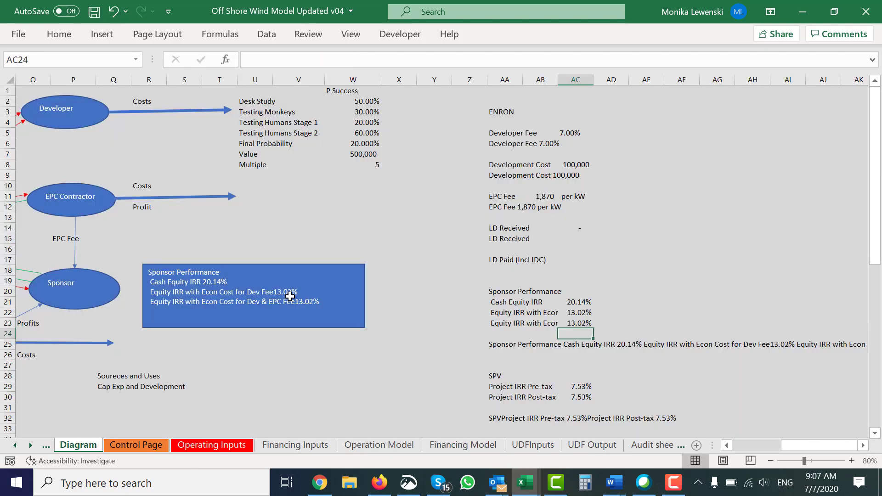
Step: Shrink the Sponsor Performance box so it fits tightly around its four lines of text
key(Up)
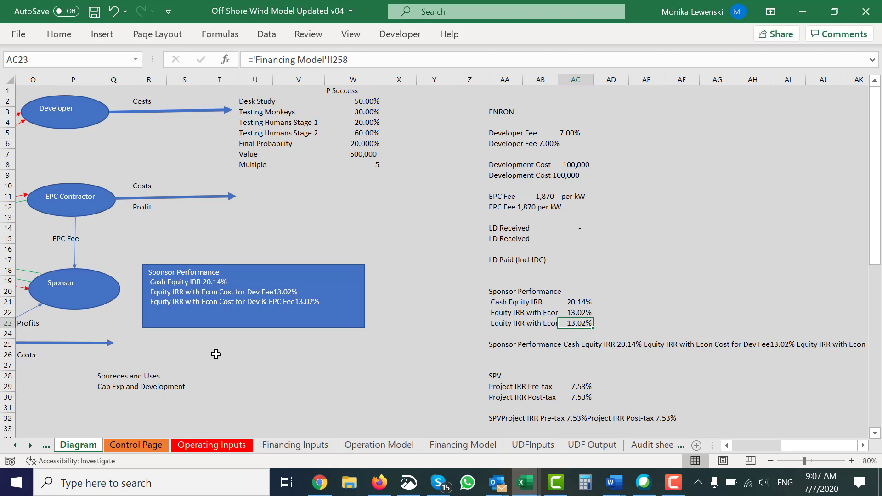
click(298, 326)
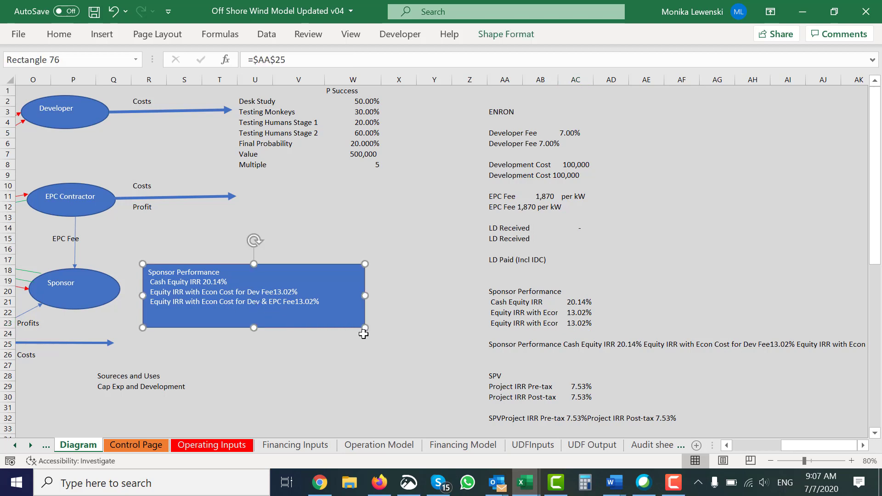
drag(364, 334, 361, 310)
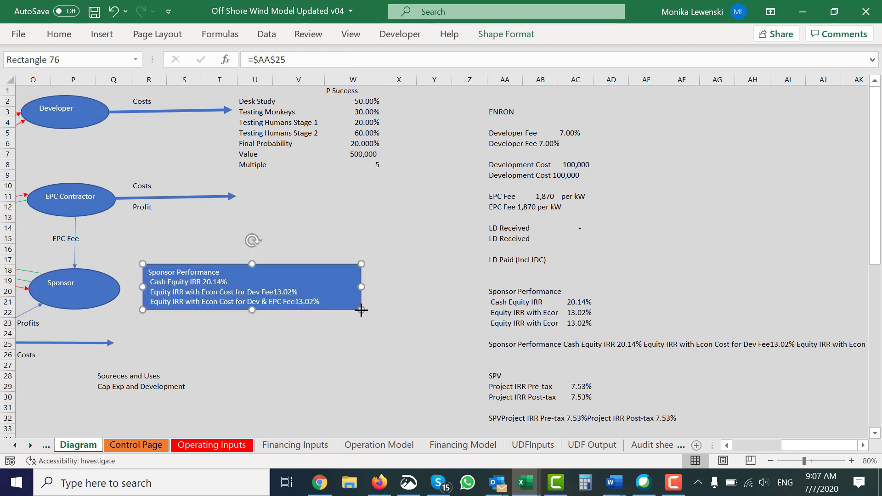
Step: Add a trailing space to the two Equity IRR with Econ Cost labels in AA22 and AA23
click(541, 314)
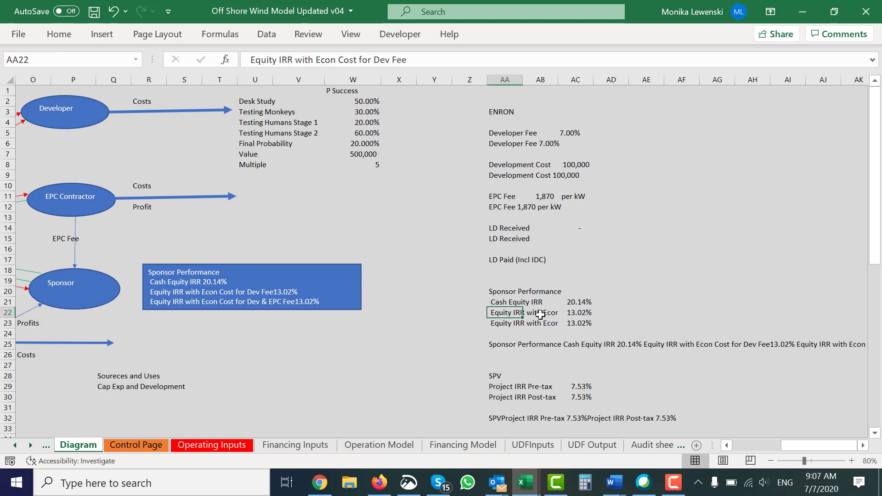
key(F2)
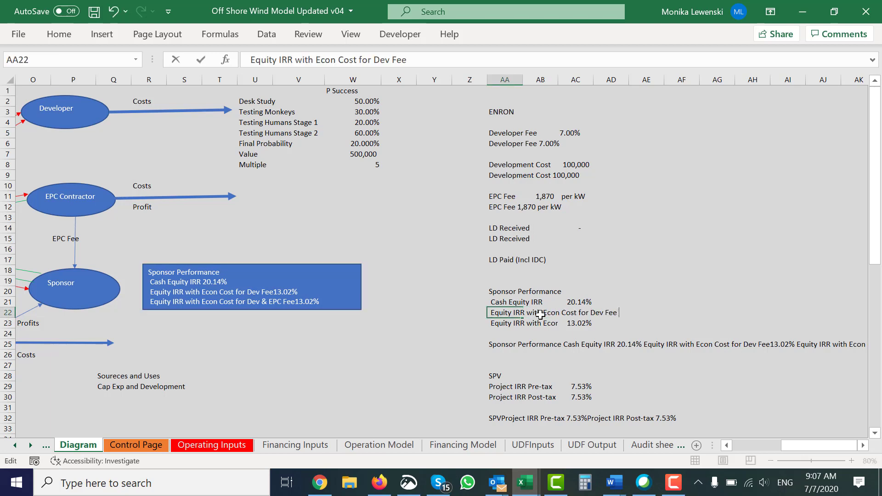
key(Return)
key(F2)
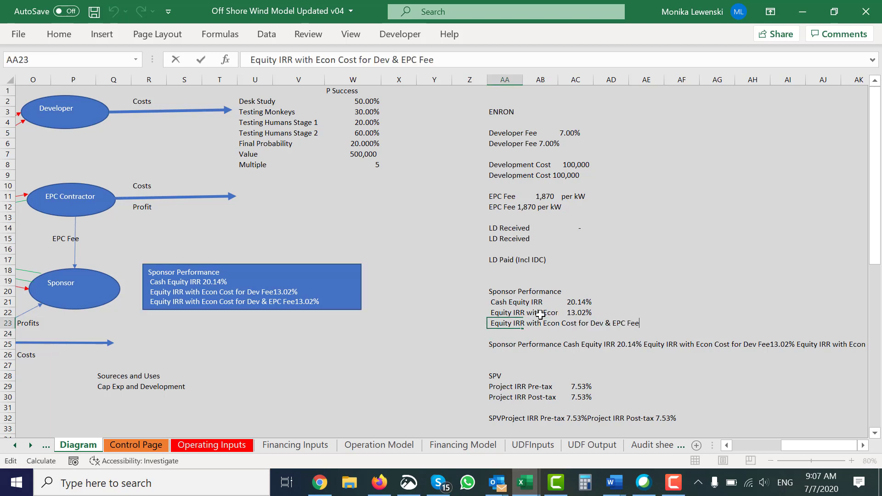
key(Return)
key(Down)
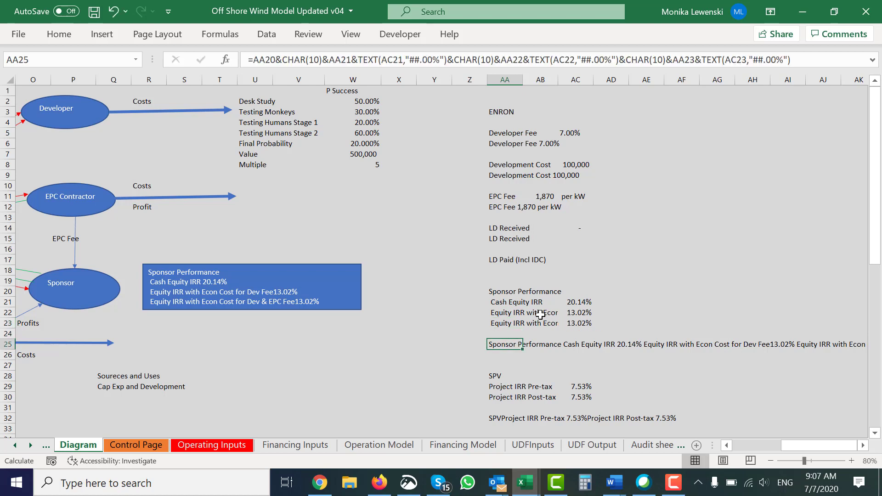
Step: Review the whole Diagram layout together with the Sponsor Performance box beside the Sponsor ellipse
key(Up)
key(Up)
key(Left)
key(Left)
key(Left)
key(Left)
key(Left)
key(Left)
key(Left)
key(Left)
key(Left)
key(Left)
key(Left)
key(Left)
key(Left)
key(Left)
key(Left)
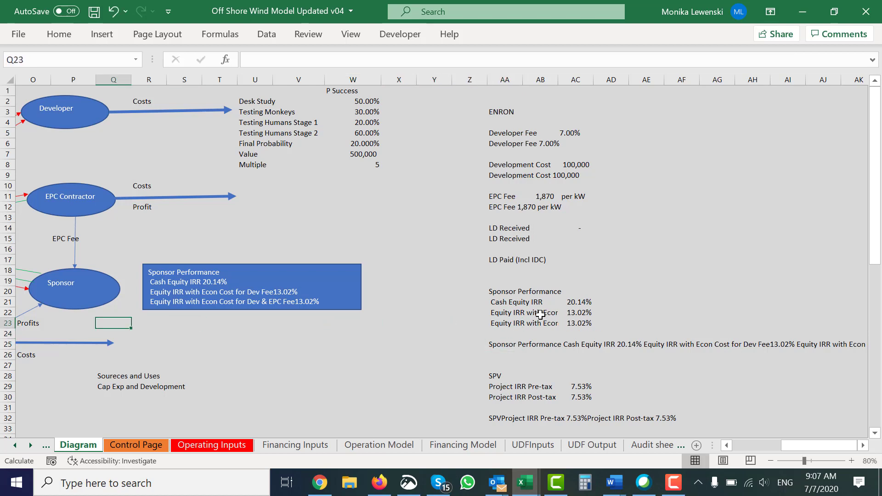
key(Left)
key(Left)
key(Left)
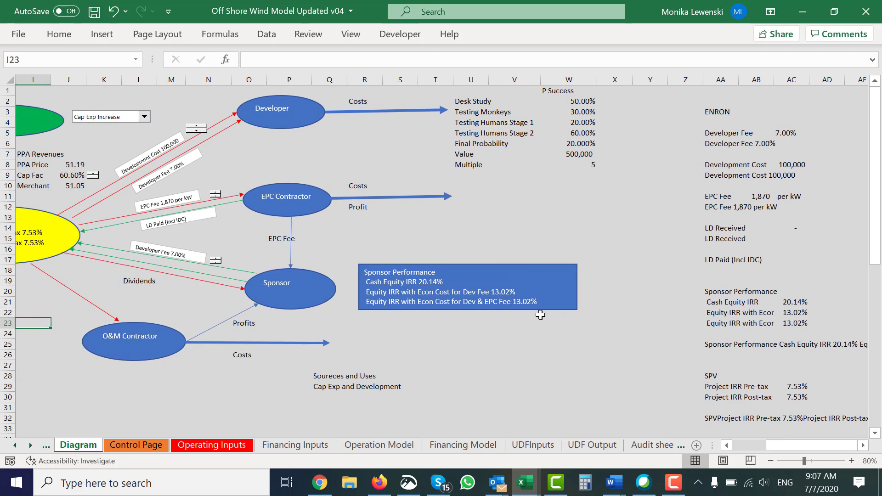
key(Left)
key(Left)
key(Left)
key(Left)
key(Left)
key(Left)
key(Left)
key(Left)
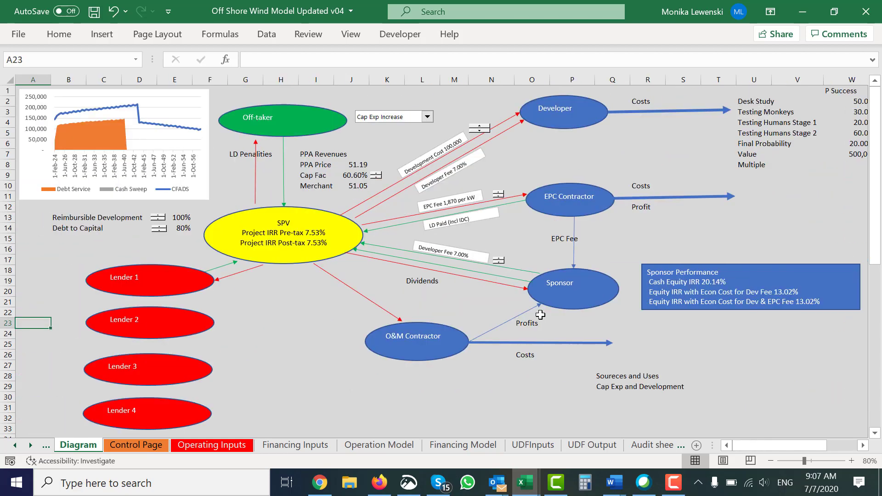
Step: Examine the P Success table in column W down to the Final Probability value in W6
key(Right)
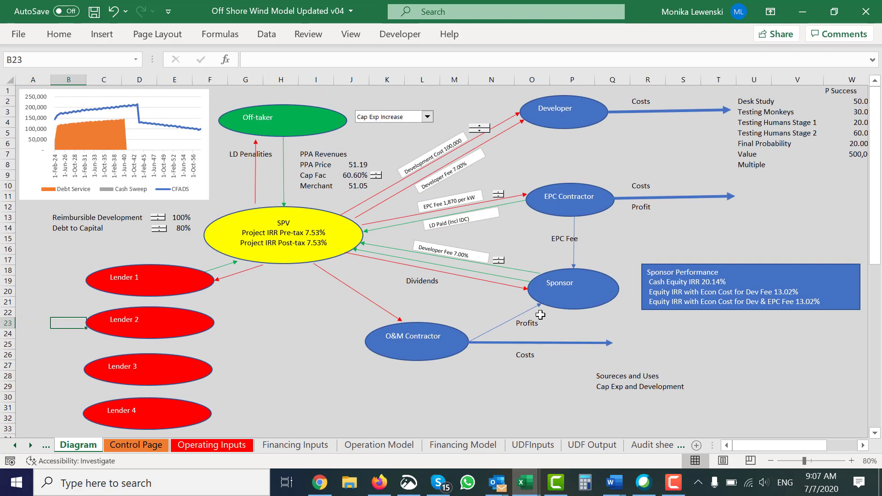
key(Right)
key(Right)
key(Right)
key(Right)
key(Right)
key(Right)
key(Right)
key(Right)
key(Right)
key(Right)
key(Right)
key(Right)
key(Right)
key(Right)
key(Right)
key(Right)
key(Right)
key(Right)
key(Right)
key(Right)
key(Up)
key(Up)
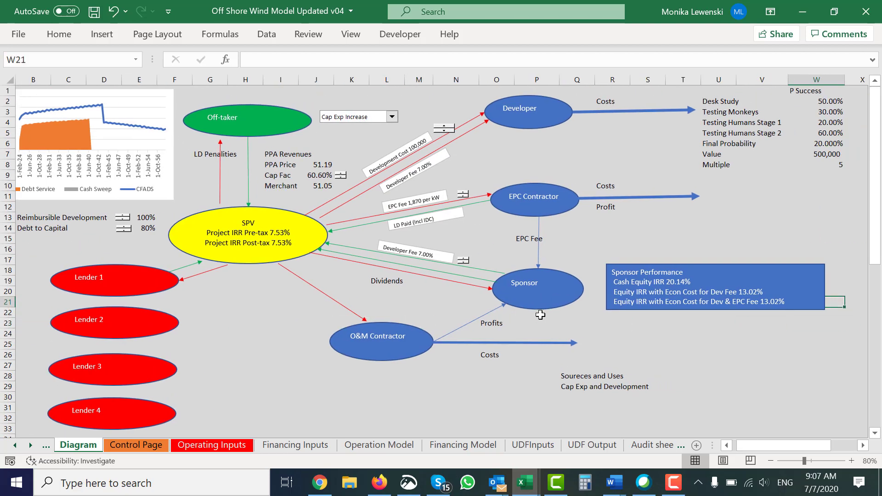
key(Up)
key(Up)
key(Up)
key(Up)
key(Up)
key(Up)
key(Up)
key(Up)
key(Up)
key(Up)
key(Up)
key(Up)
key(Up)
key(Up)
key(Up)
key(Up)
key(Up)
key(Up)
key(Up)
key(Up)
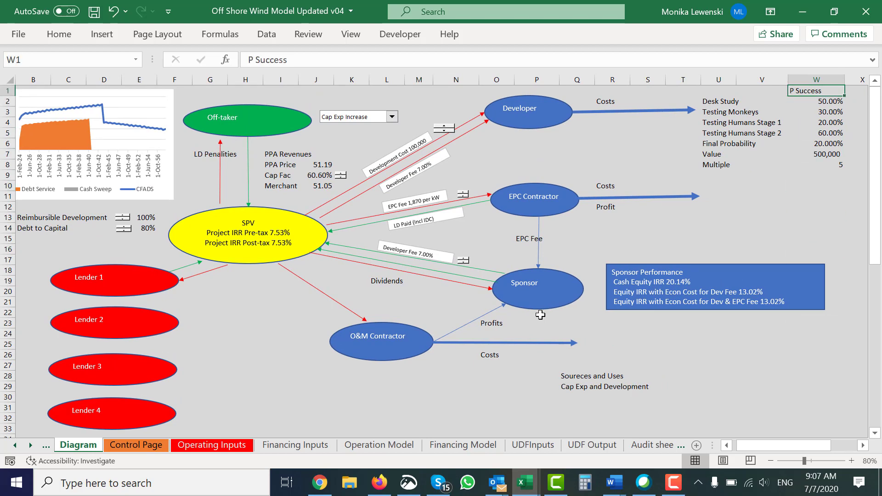
key(Down)
key(Down)
key(Down)
key(Down)
key(Down)
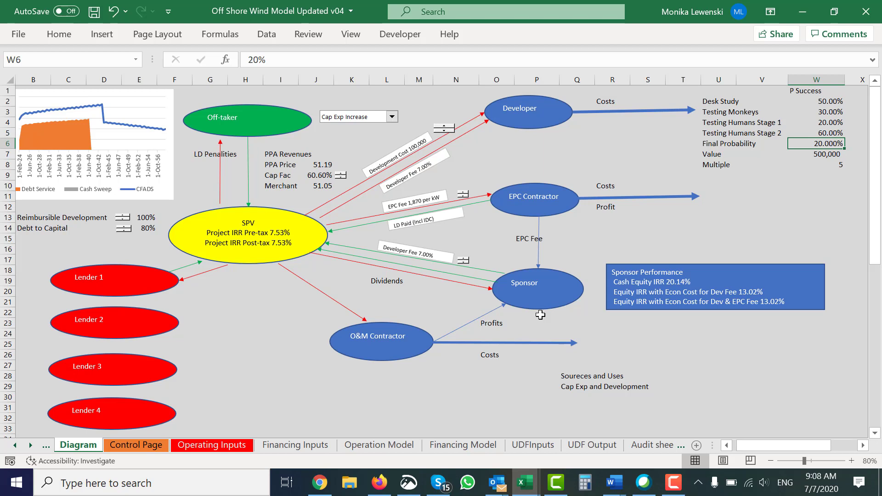
Step: Switch to Chrome and look at the Novavax stock price chart beside the Regeneron search
key(Left)
key(Left)
key(Left)
key(Left)
key(Left)
key(Left)
key(Left)
key(Left)
key(Left)
key(Left)
key(Left)
key(Left)
key(Left)
key(Left)
key(Left)
key(Left)
key(Left)
key(Left)
key(Left)
key(Left)
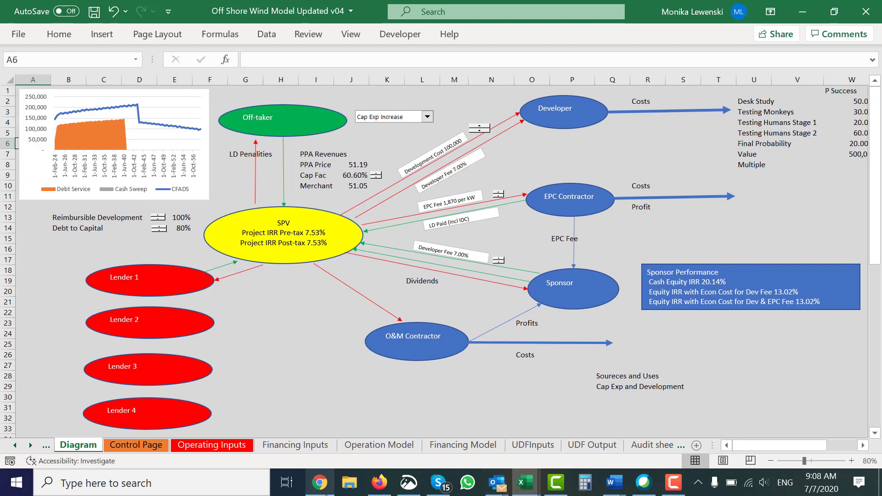
mouse_move(326, 492)
click(324, 463)
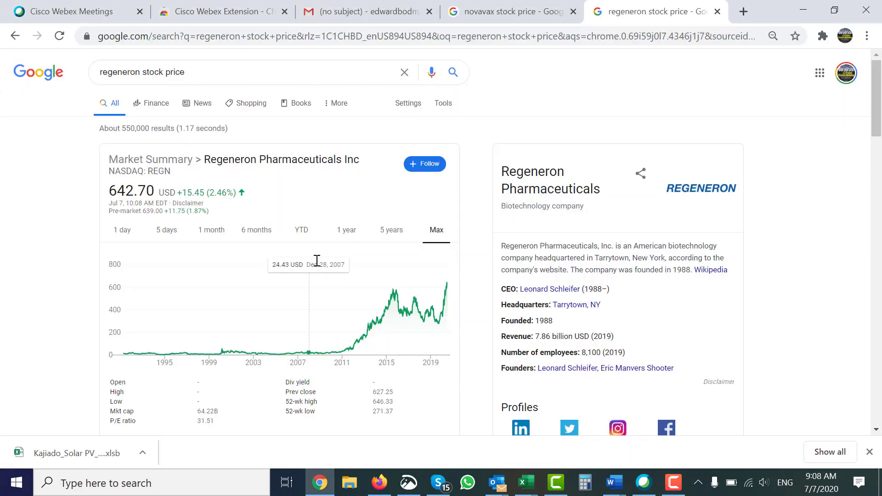
click(505, 16)
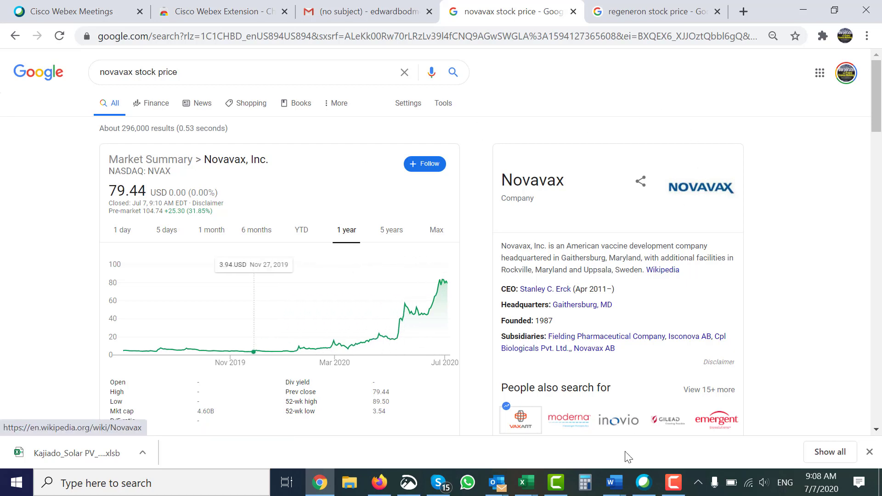
Step: Return to the Off Shore Wind Model workbook in Excel and show Summary Sources and Uses on the Financing Model sheet
mouse_move(533, 490)
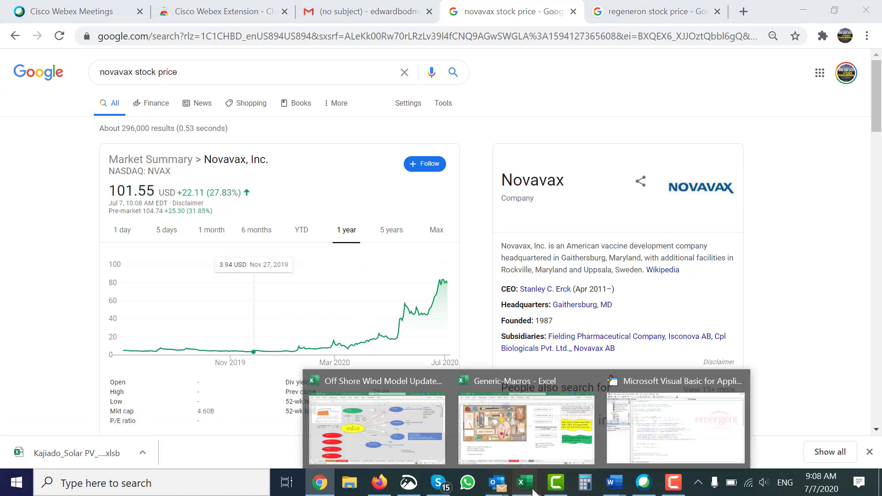
click(412, 445)
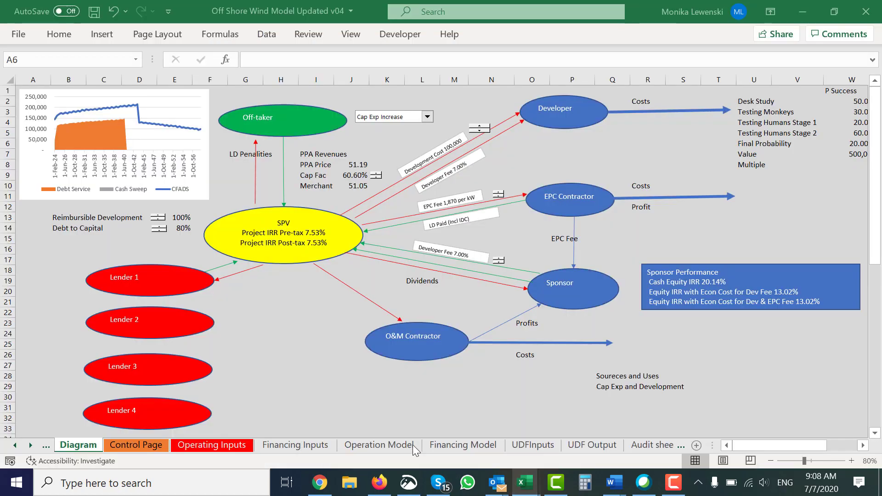
click(791, 186)
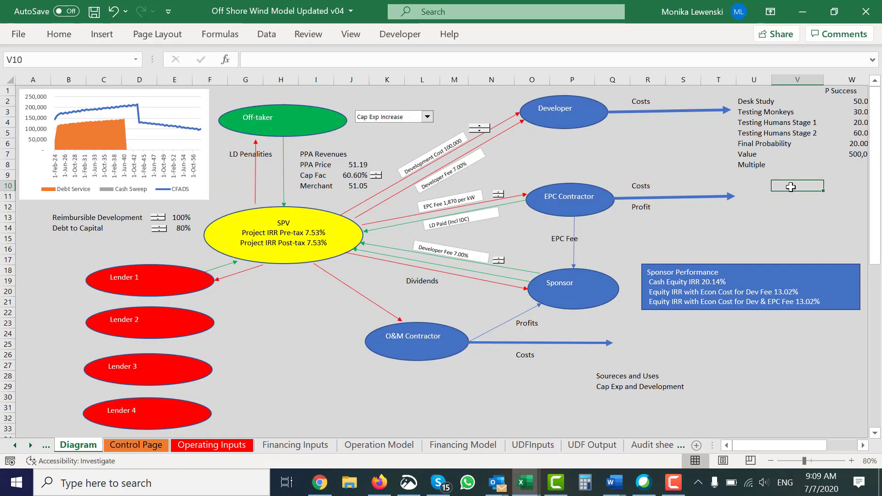
key(ctrl+Page_Down)
key(ctrl+Page_Down)
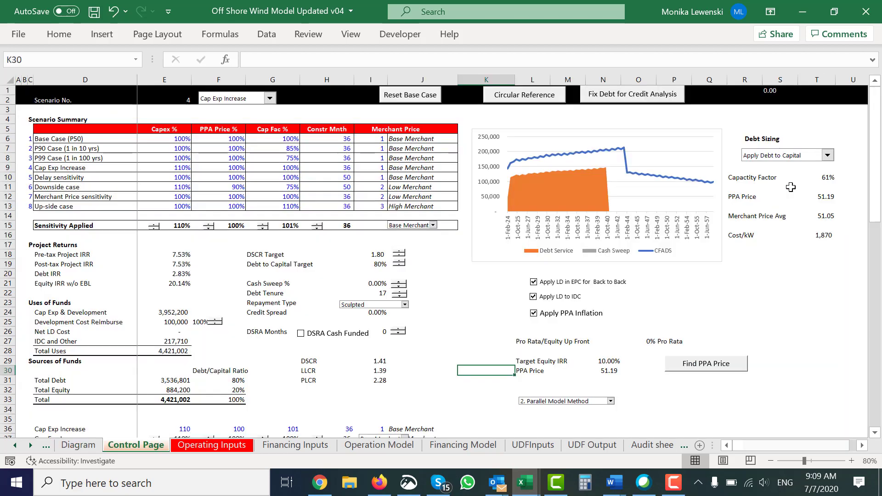
key(ctrl+Page_Down)
key(ctrl+Page_Down)
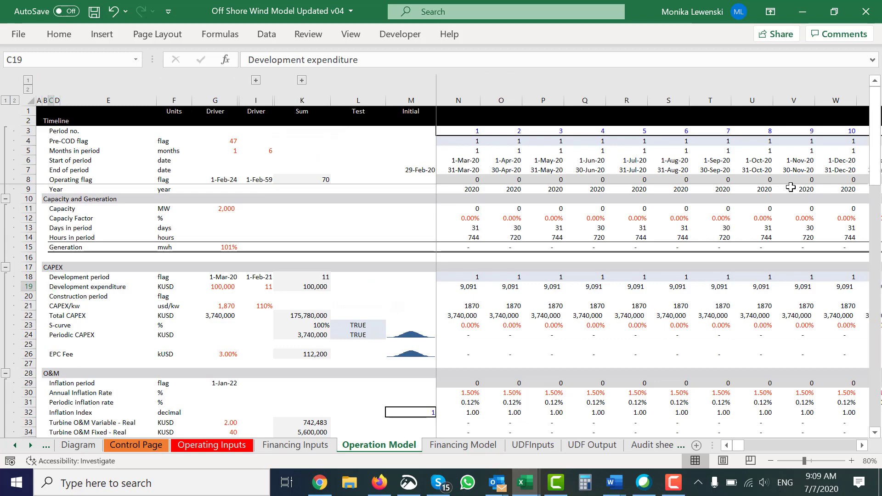
key(ctrl+Page_Down)
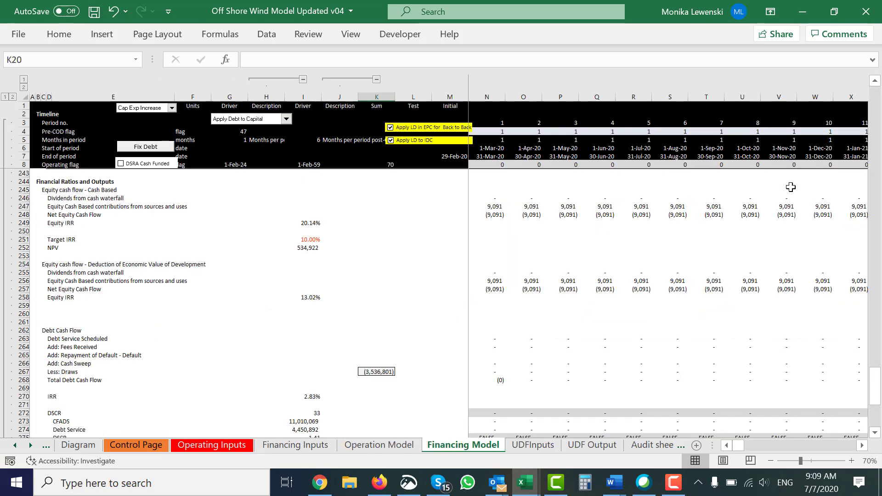
key(ctrl+Up)
key(ctrl+Up)
key(ctrl+Up)
key(ctrl+Up)
key(ctrl+Up)
key(ctrl+Up)
key(ctrl+Up)
key(ctrl+Up)
key(ctrl+Up)
key(ctrl+Up)
key(ctrl+Up)
key(ctrl+Up)
key(ctrl+Up)
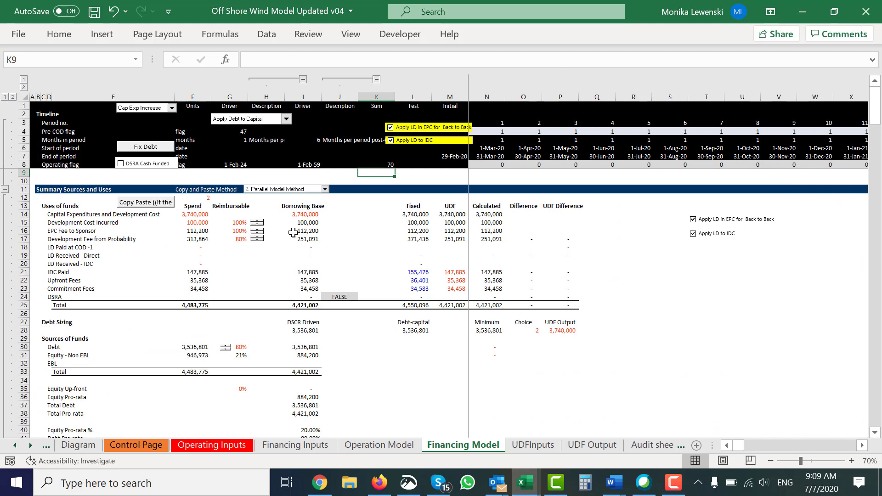
Step: Try the reimbursable share of Development Fee from Probability at 85%, and restore it to 80%
click(258, 238)
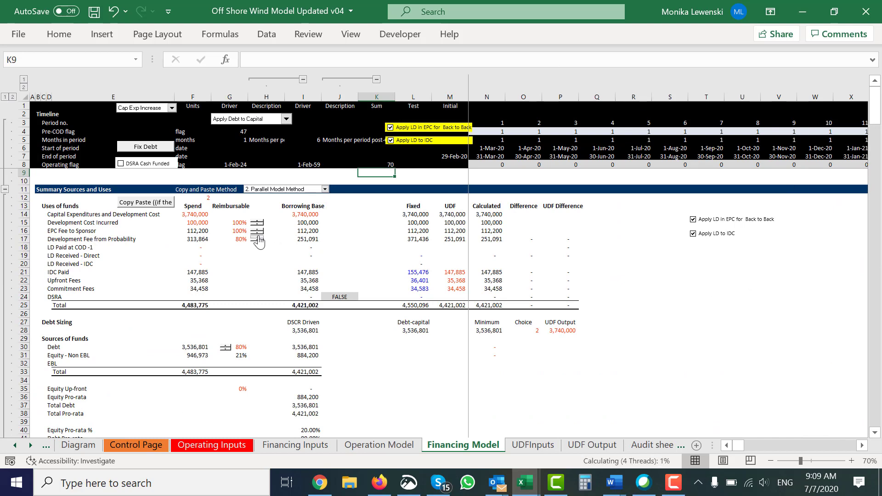
click(258, 237)
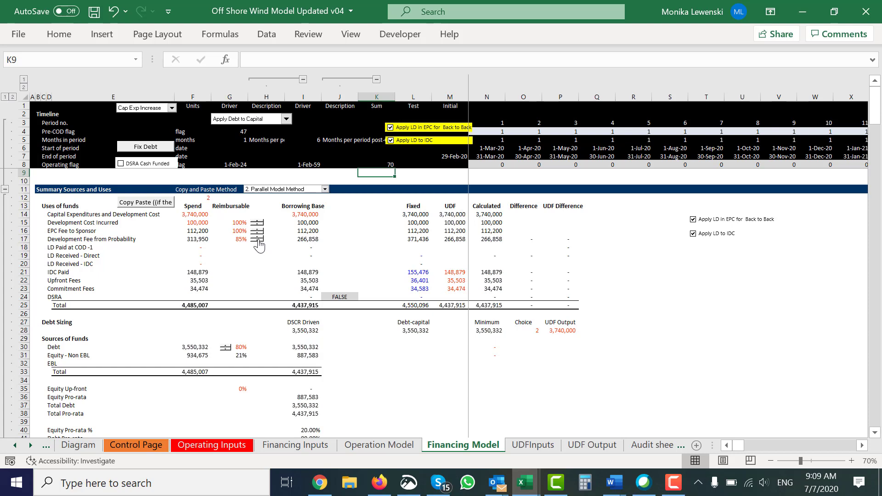
click(259, 241)
click(258, 241)
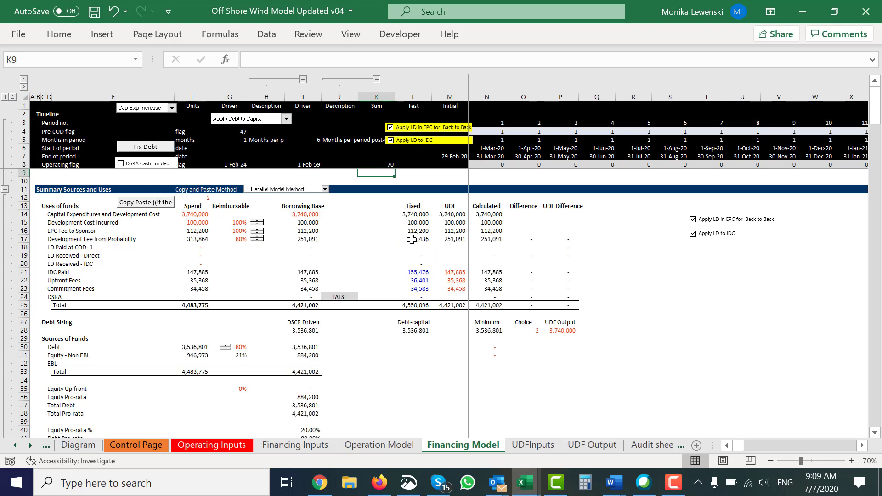
click(335, 123)
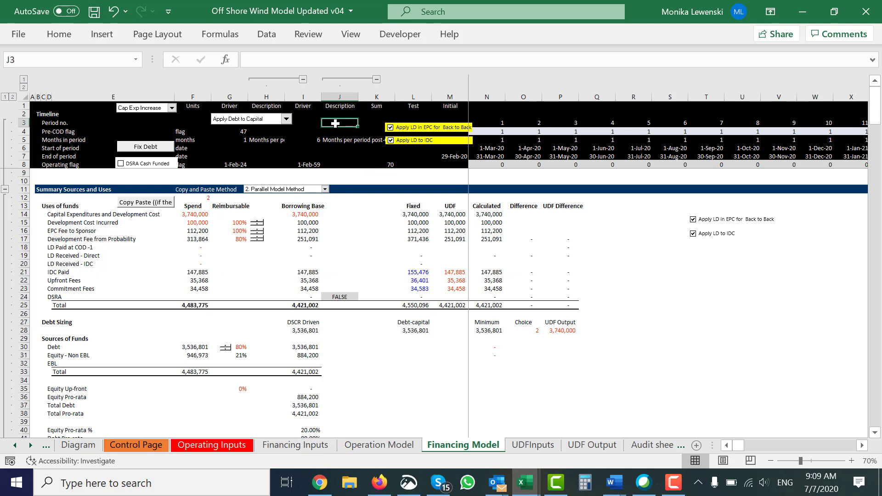
key(Up)
key(Up)
key(Down)
key(Down)
key(Up)
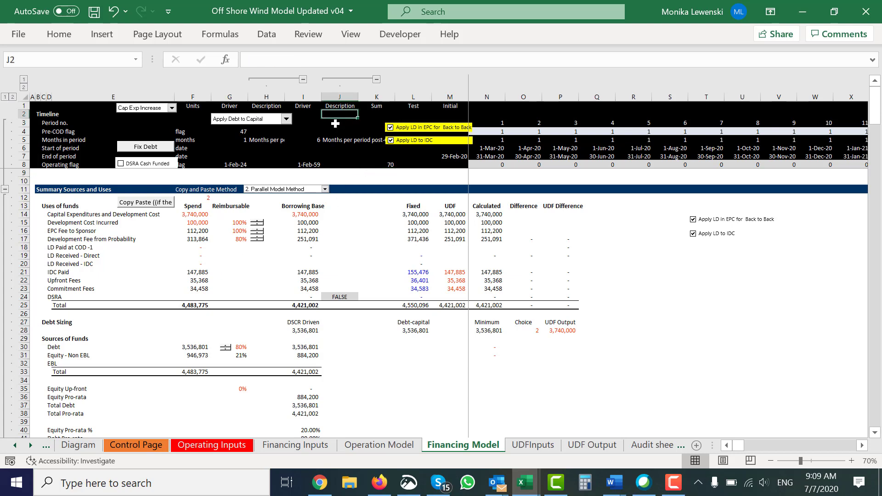
key(Up)
key(Down)
key(Right)
key(Right)
key(Left)
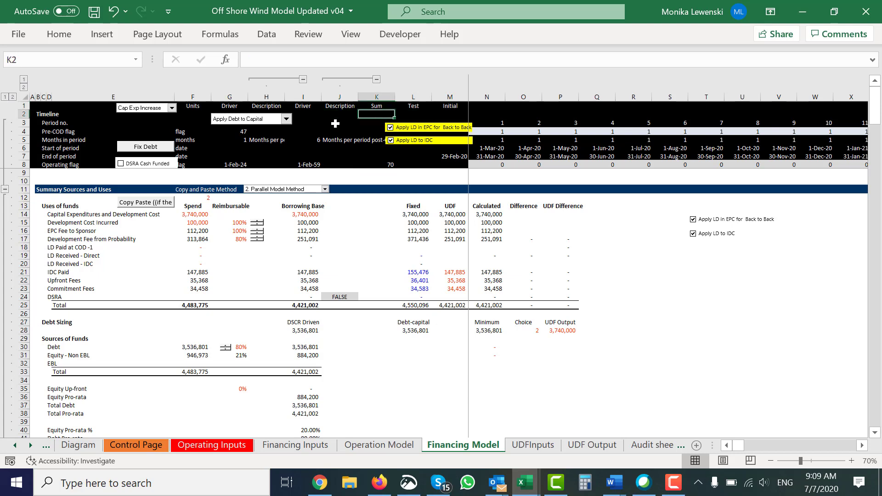
key(Down)
key(Left)
key(Up)
key(Left)
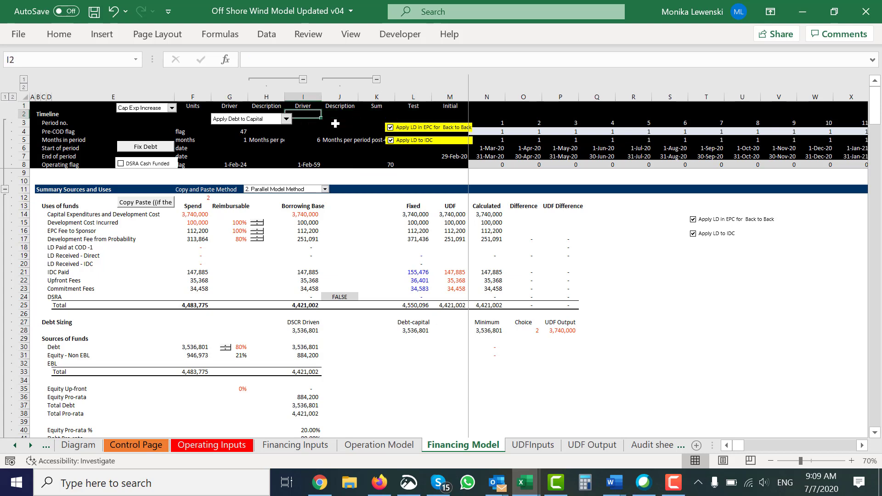
key(Right)
text(Ca)
key(BackSpace)
key(BackSpace)
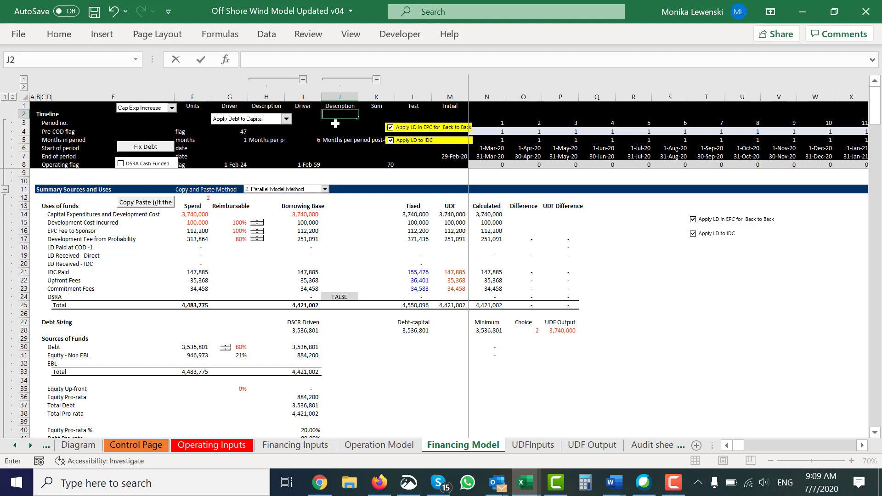
text(ash)
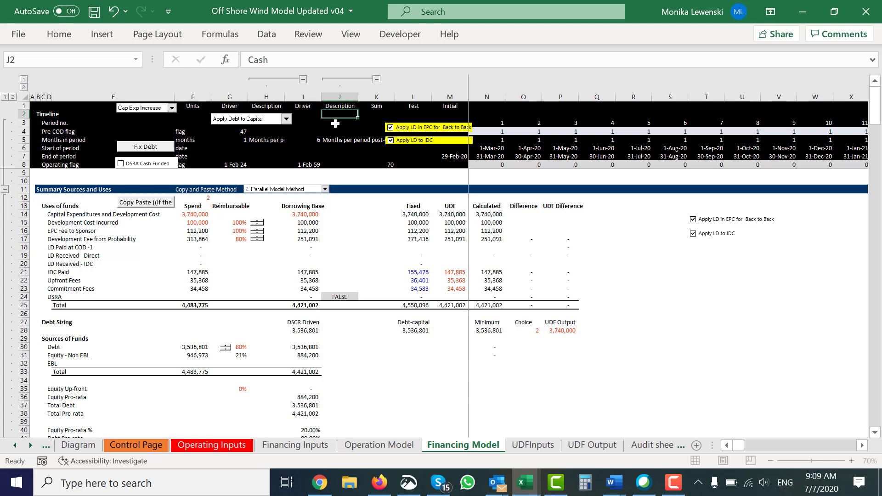
key(Escape)
Step: Label O1 "Cash IRR" and link P1 to the cash-based Equity IRR in I249
click(522, 106)
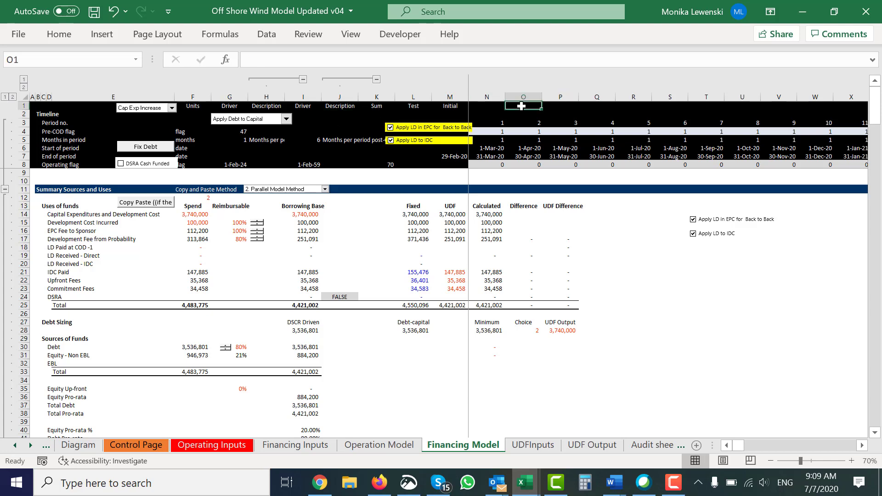
text(Cash IRR)
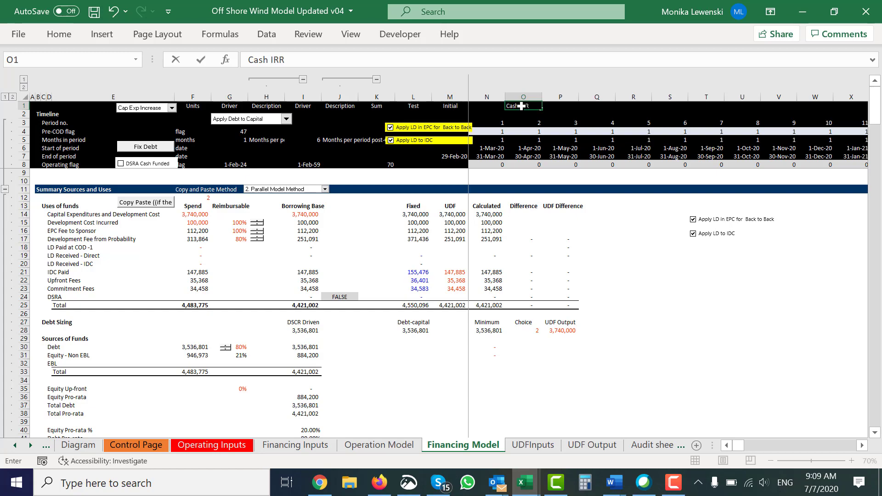
key(Tab)
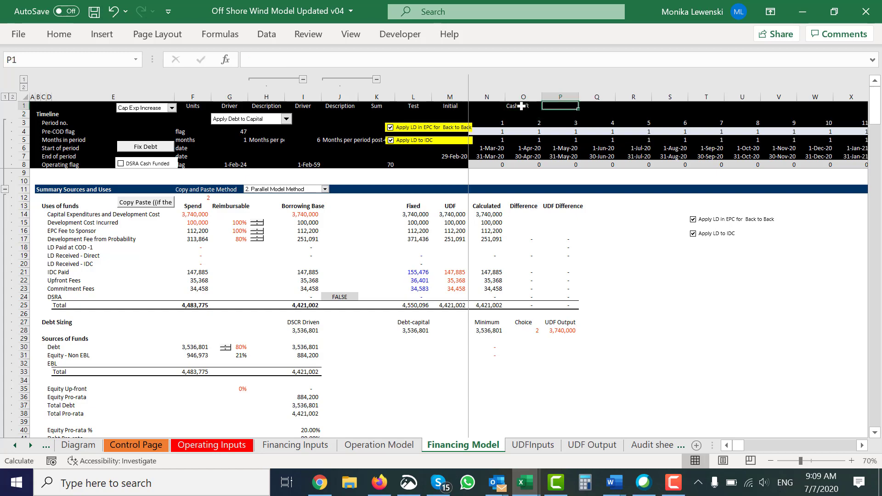
text(=)
key(Page_Down)
key(Page_Down)
key(Page_Down)
key(Page_Down)
key(Page_Down)
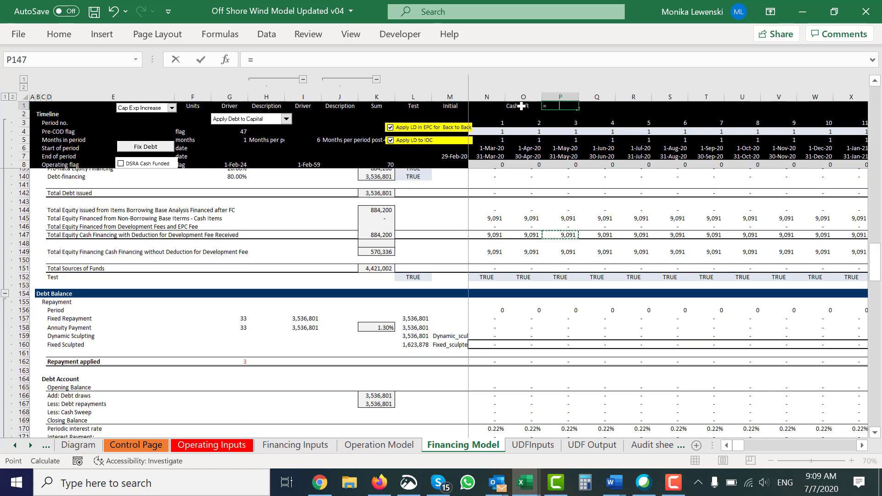
key(Page_Down)
key(Page_Down)
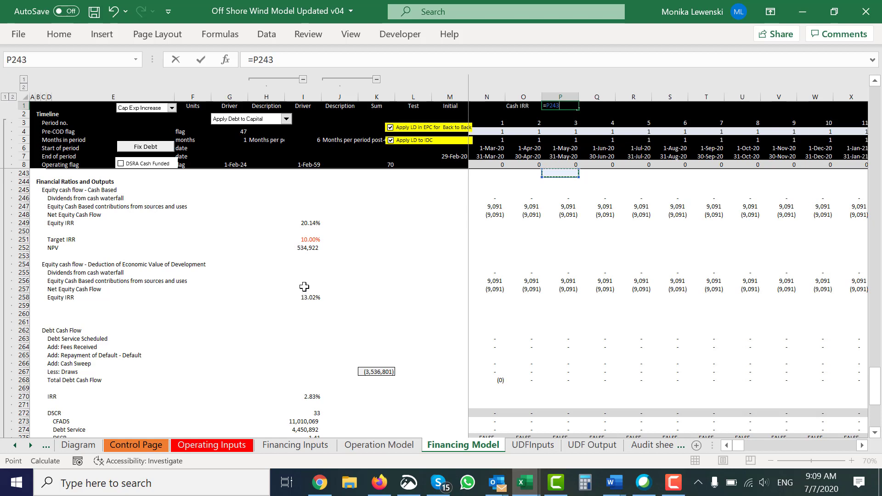
click(310, 225)
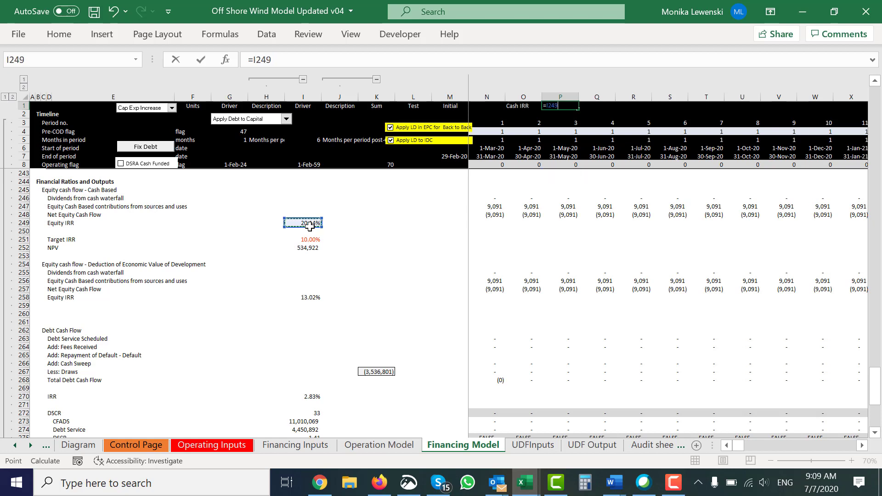
key(Return)
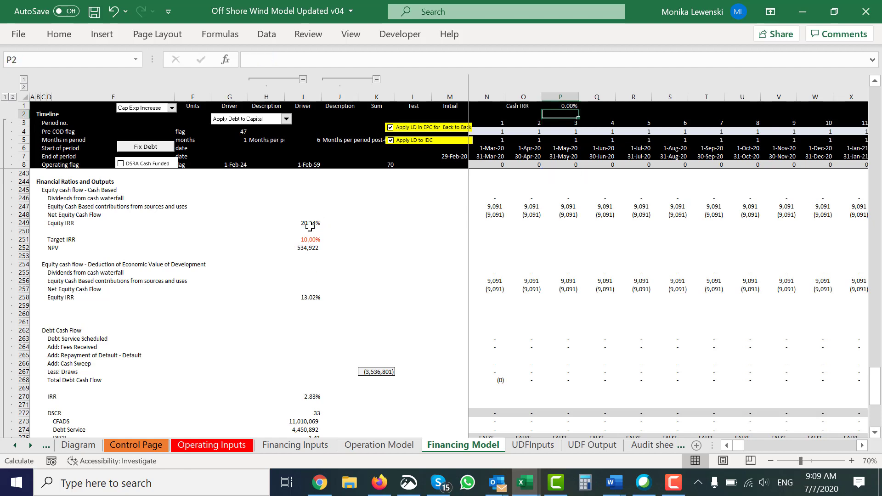
Step: Label O2 "Econ IRR" and link P2 to the Equity IRR with economic value of development deducted in I258
key(Left)
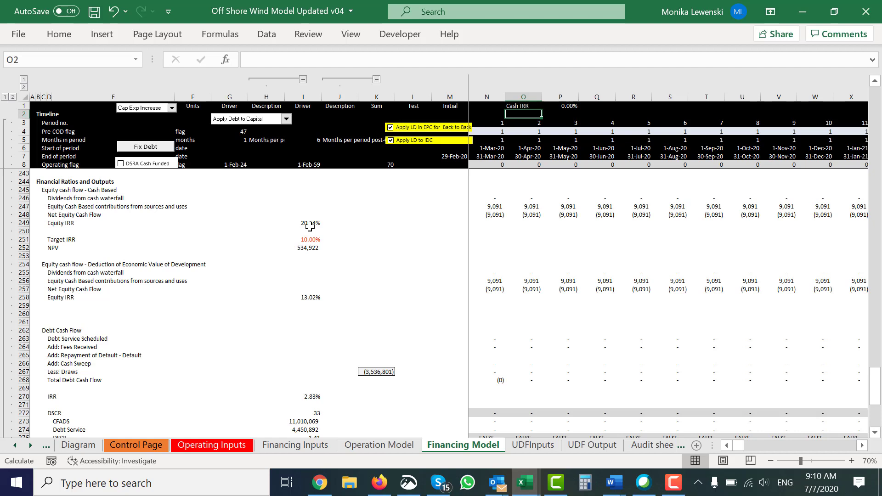
text(Econ)
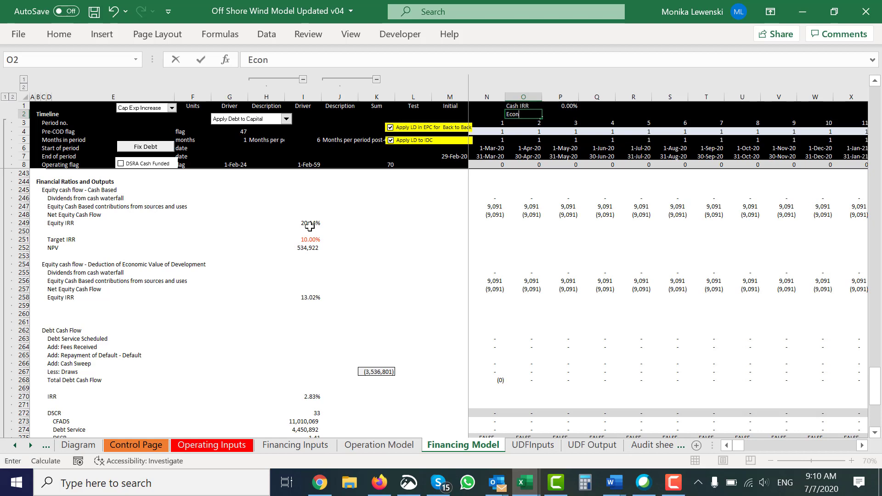
text( IRR)
key(Tab)
text(=)
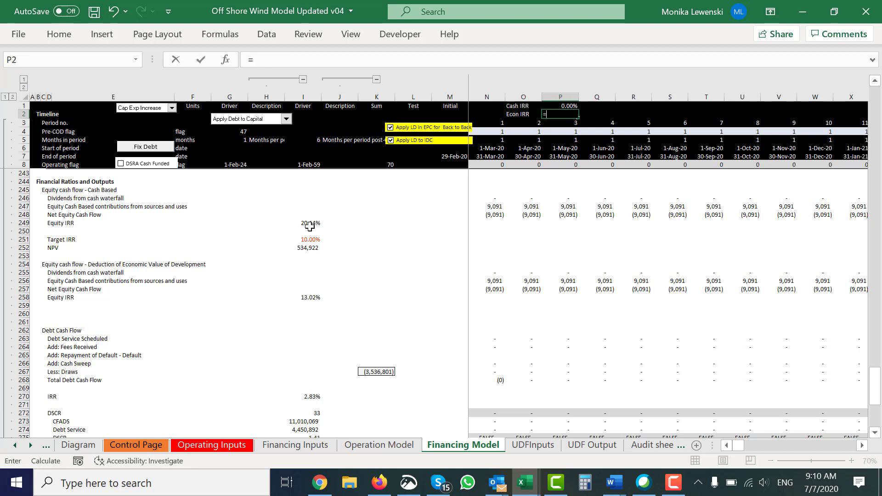
click(303, 225)
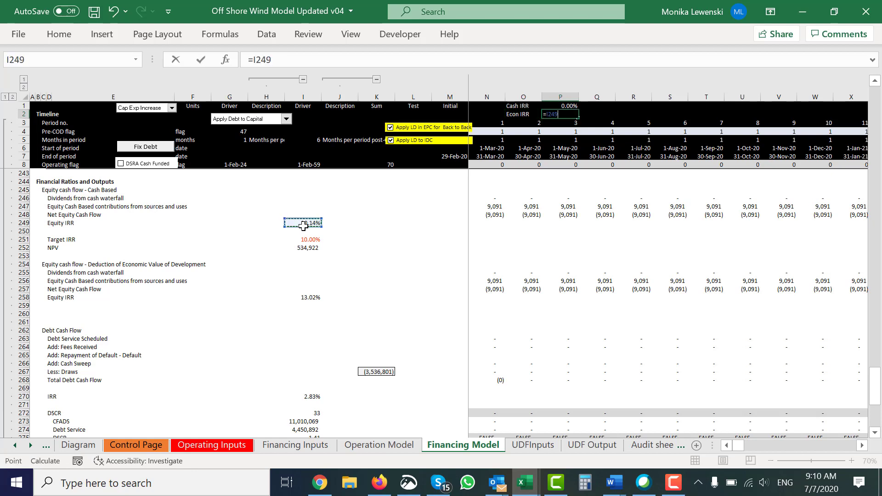
key(ctrl+Return)
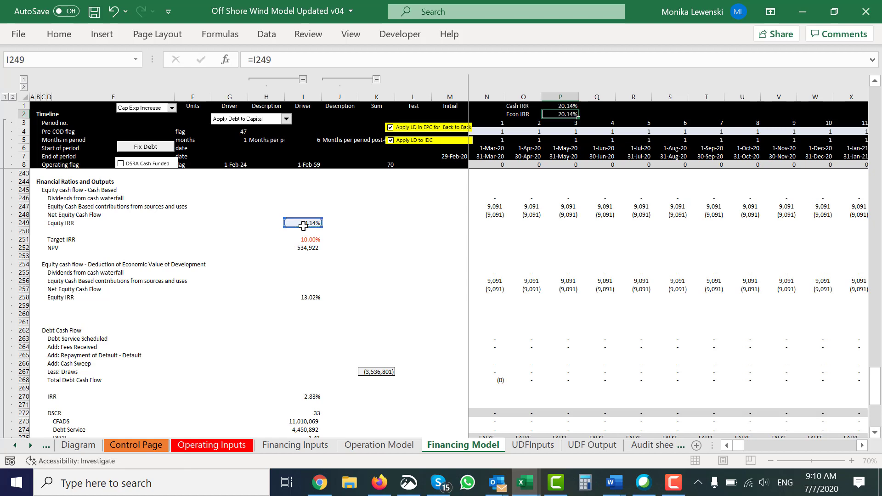
text(=)
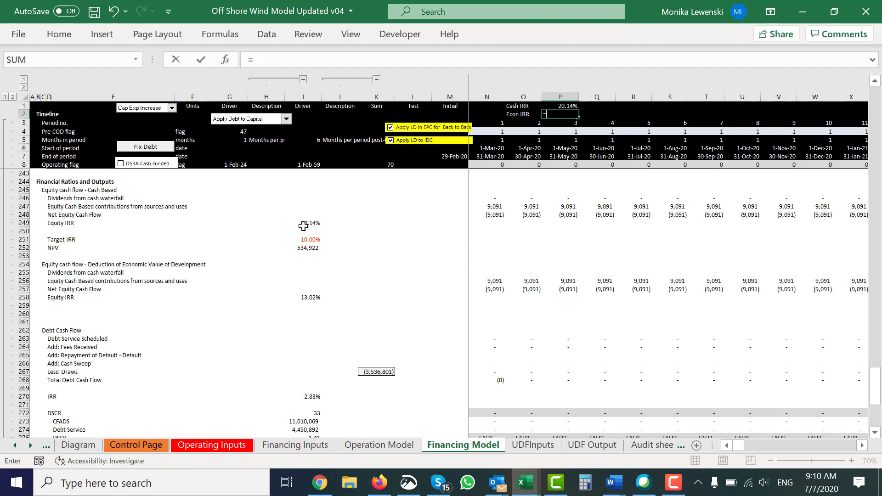
click(306, 299)
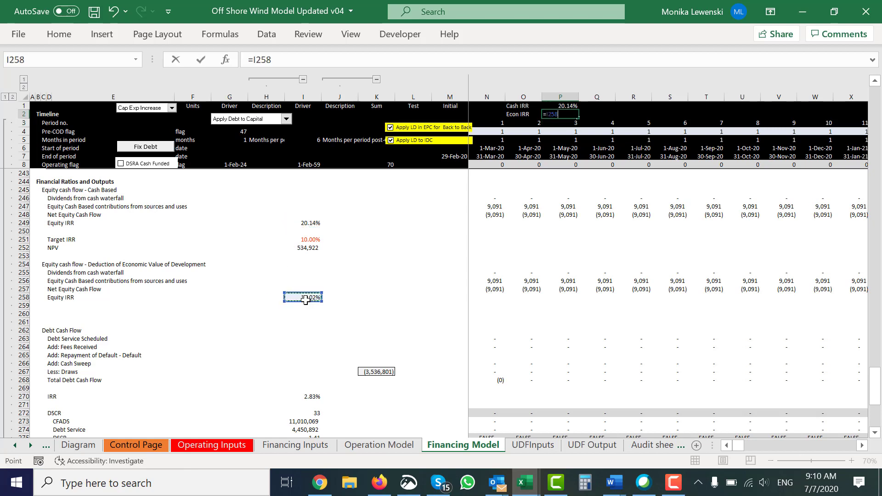
key(Return)
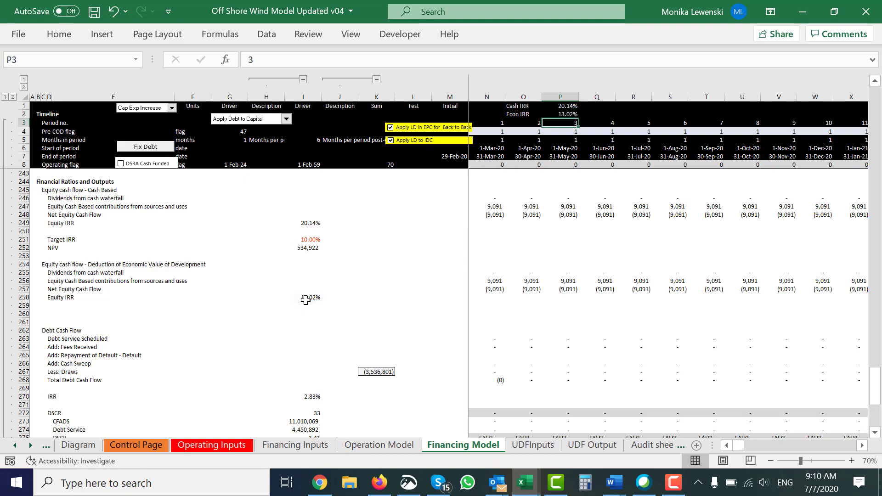
Step: Bring the Summary Sources and Uses section back into view beneath the Cash IRR and Econ IRR header cells
scroll(306, 300, up, 20)
key(Page_Up)
key(Page_Up)
key(Page_Up)
key(Page_Up)
key(Page_Up)
key(Page_Up)
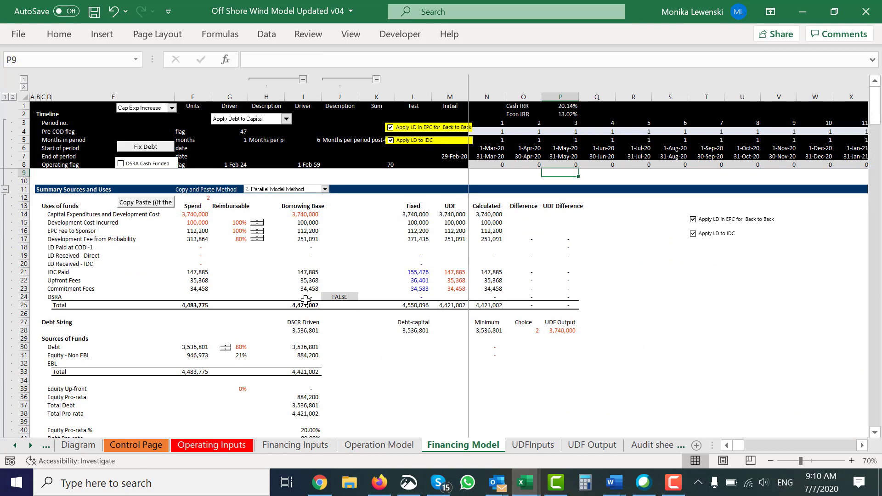
Step: Review the funding requirements, circular reference, up-front equity and pro-rata financing rows down to the Debt Balance section
key(Page_Down)
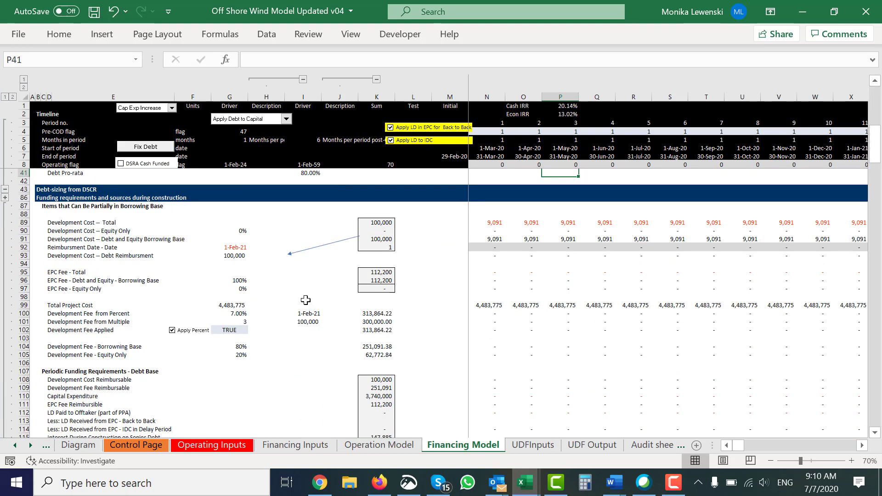
key(Page_Down)
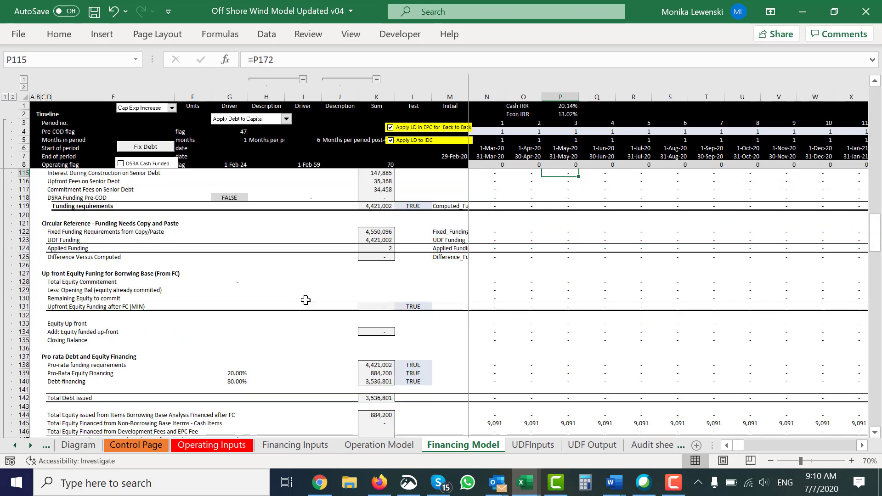
key(Down)
key(Down)
key(Down)
key(Down)
key(Down)
key(Down)
key(Down)
key(Down)
key(Down)
key(Down)
key(Down)
key(Down)
key(Down)
key(Down)
key(Down)
key(Down)
key(Down)
key(Down)
key(Down)
key(Down)
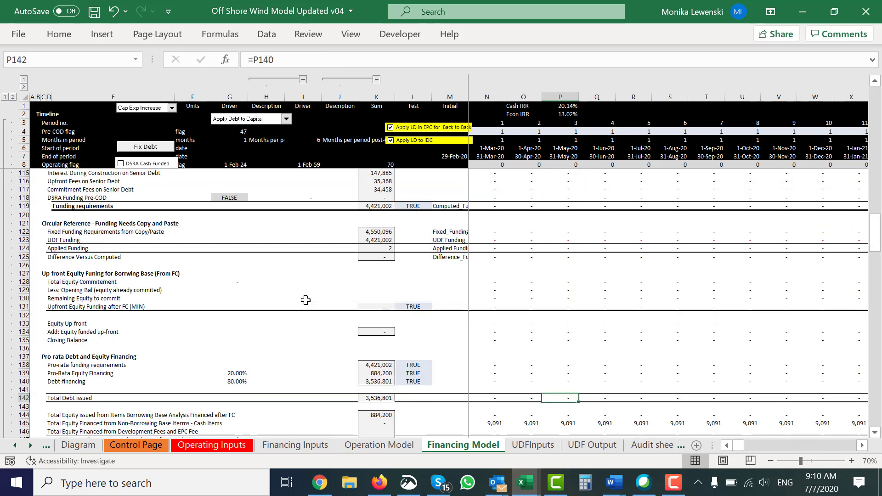
key(Down)
key(Down)
key(Down)
key(Down)
key(Down)
key(Down)
key(Down)
key(Down)
key(Down)
key(Down)
key(Down)
key(Down)
key(Down)
key(Down)
key(Down)
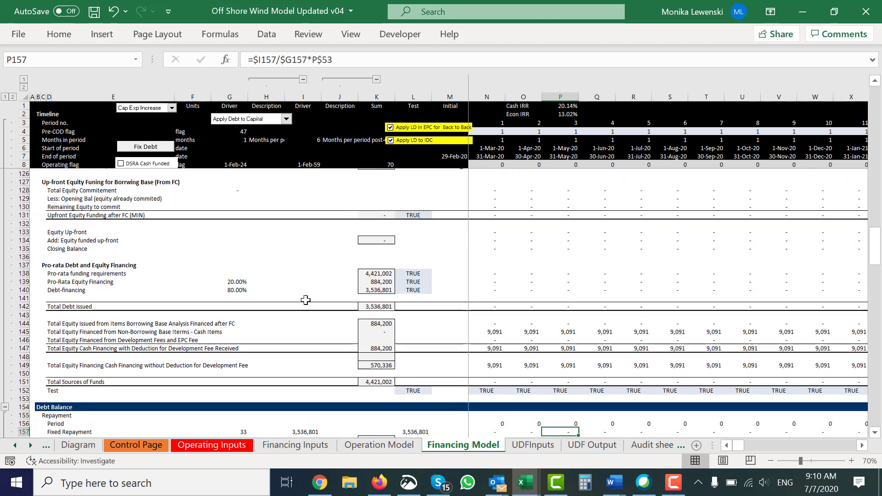
key(Down)
key(Down)
key(Down)
key(Down)
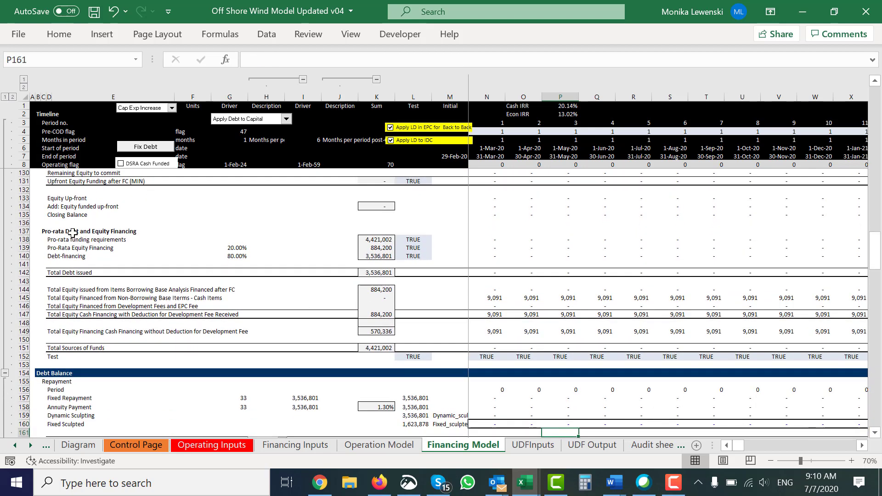
Step: Inspect the summed pro-rata funding requirements in K138 of the Pro-rata Debt and Equity Financing section
click(54, 236)
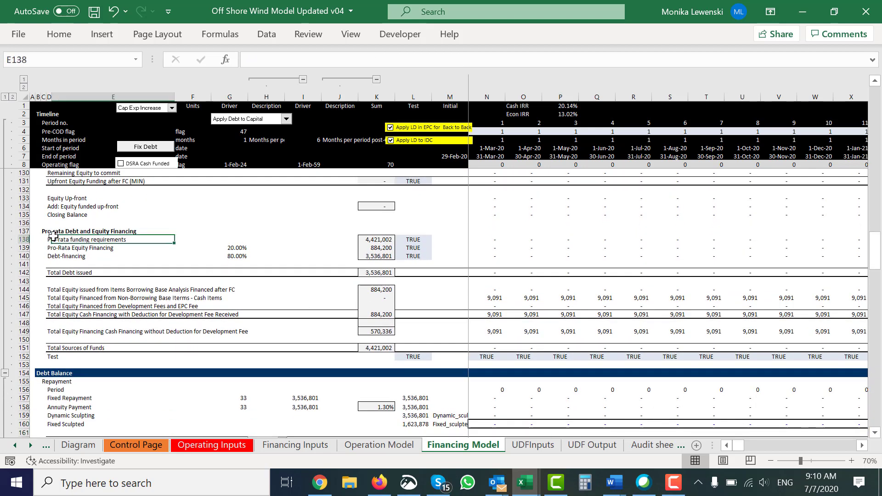
key(Right)
key(Right)
key(Right)
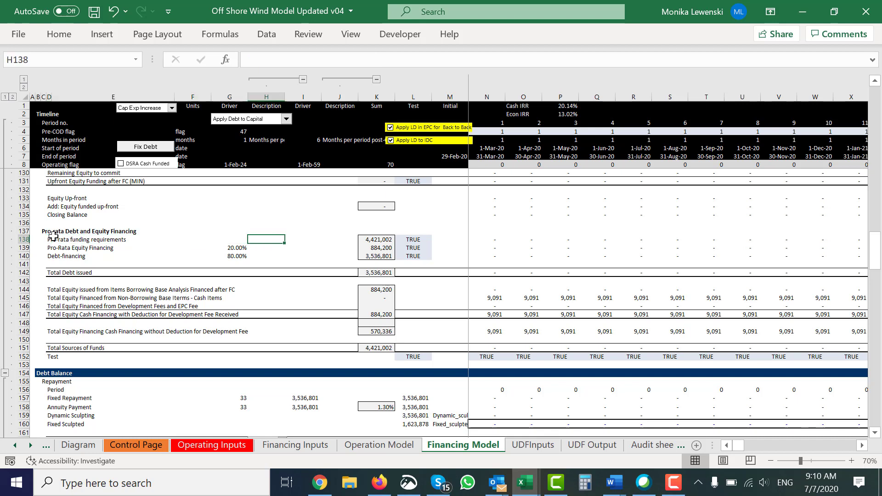
key(Right)
key(Right)
key(Right)
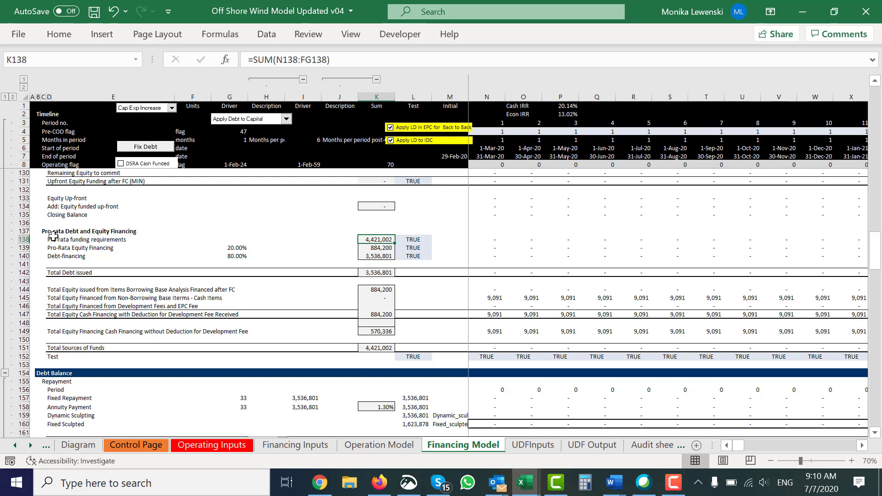
Step: Check the Borrowing Base total formula in I25 of the Summary Sources and Uses against the pro-rata funding requirements
key(Page_Up)
key(Page_Up)
key(Page_Up)
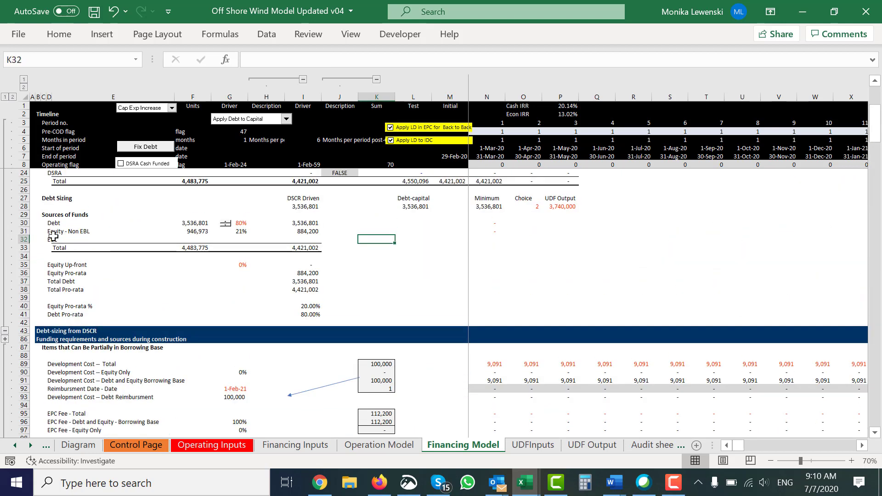
key(Up)
key(Up)
key(Up)
key(Up)
key(Up)
key(Up)
key(Up)
key(Left)
key(Left)
key(Left)
key(Left)
key(Left)
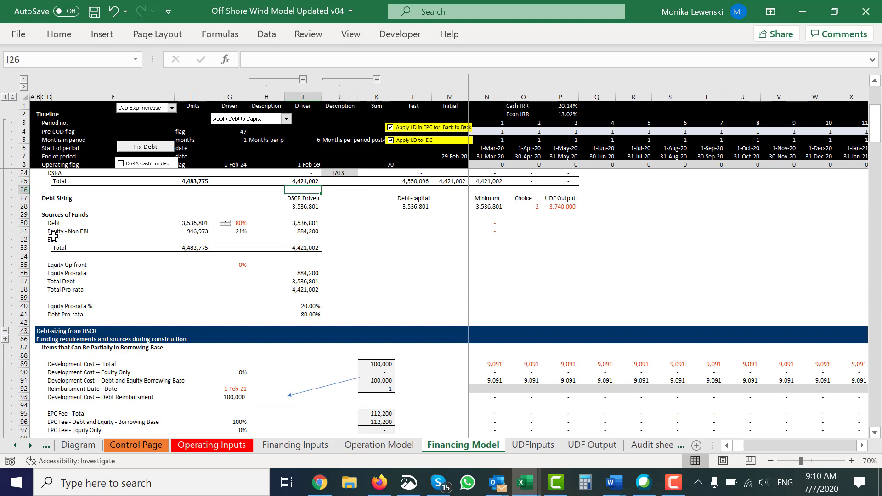
key(Right)
key(Right)
key(Right)
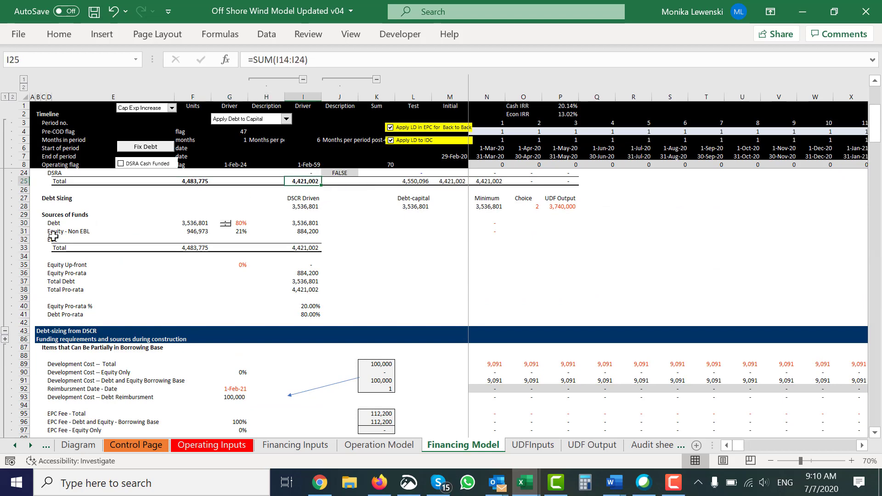
Step: Set the reimbursable share of Development Fee from Probability to 75%
key(Page_Up)
key(Down)
key(Down)
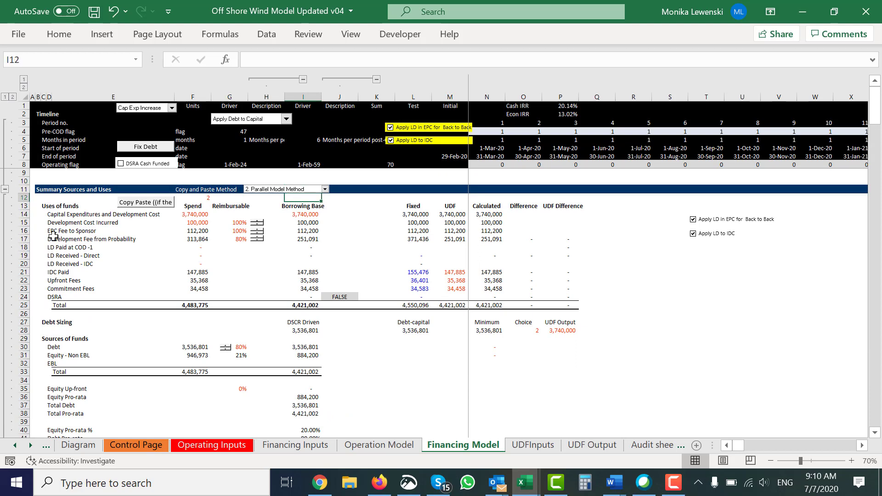
key(Down)
key(Down)
key(Down)
key(Down)
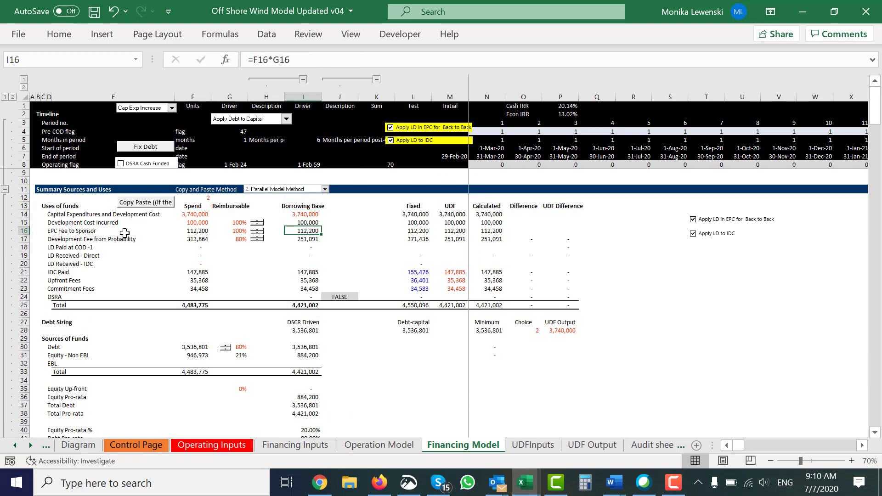
click(256, 240)
click(282, 270)
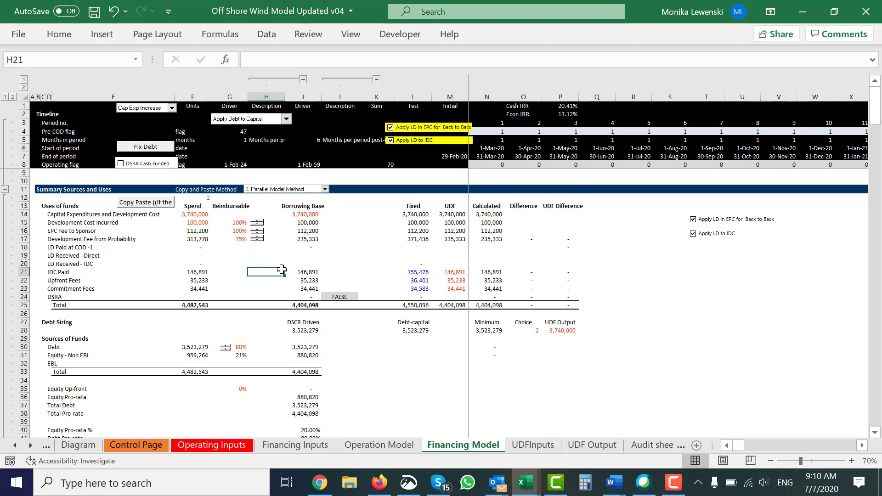
Step: Examine the recalculated pro-rata financing, equity financing and Total Sources of Funds rows down to the test in row 152
scroll(282, 269, down, 20)
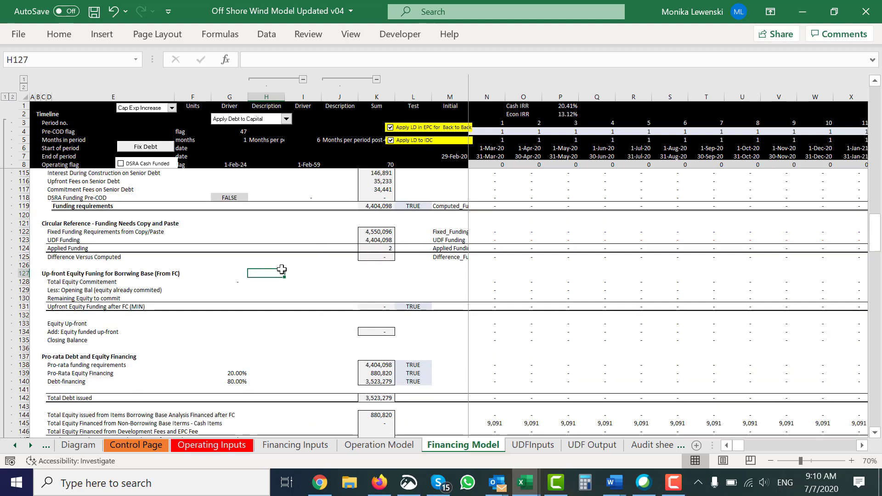
click(282, 270)
scroll(282, 270, up, 10)
scroll(282, 270, down, 10)
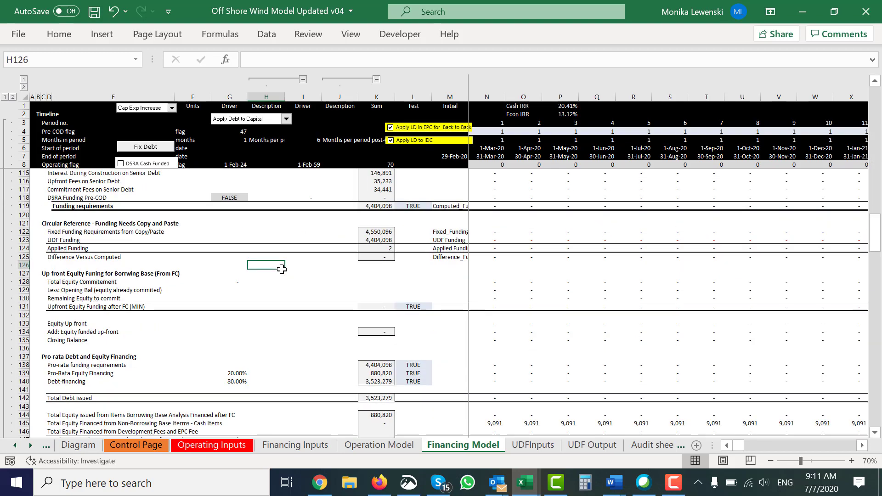
click(282, 270)
key(Down)
key(Down)
key(Down)
key(Down)
key(Down)
key(Down)
key(Down)
key(Down)
key(Down)
key(Down)
key(Down)
key(Down)
key(Down)
key(Down)
key(Down)
key(Down)
key(Down)
key(Down)
key(Down)
key(Down)
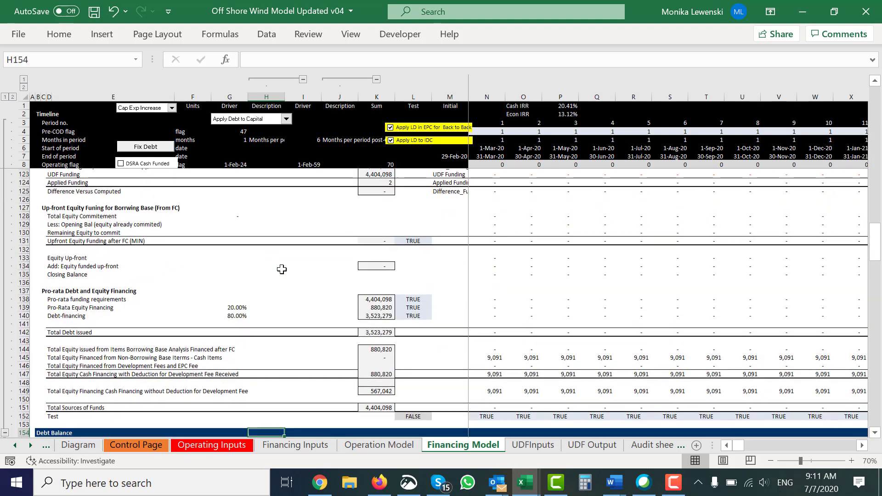
key(Up)
key(Up)
key(Up)
key(Up)
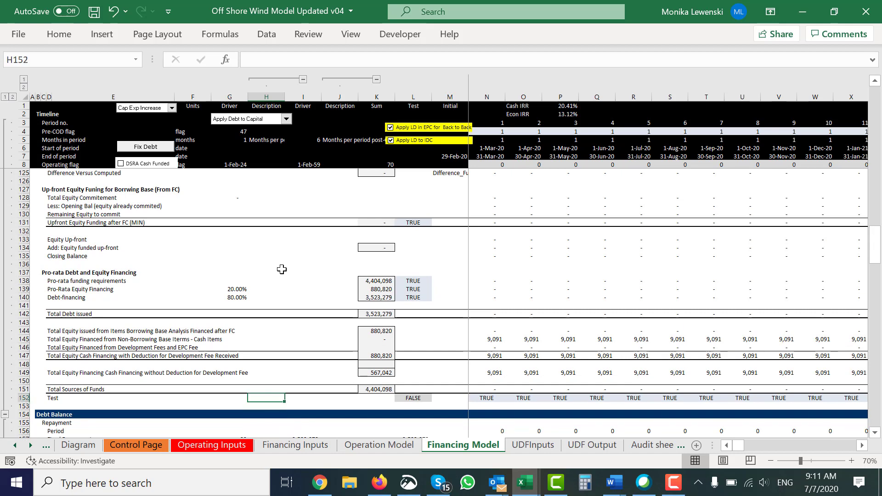
Step: Inspect the sum in K145 for total equity financed from non-borrowing base cash items
key(Up)
key(Up)
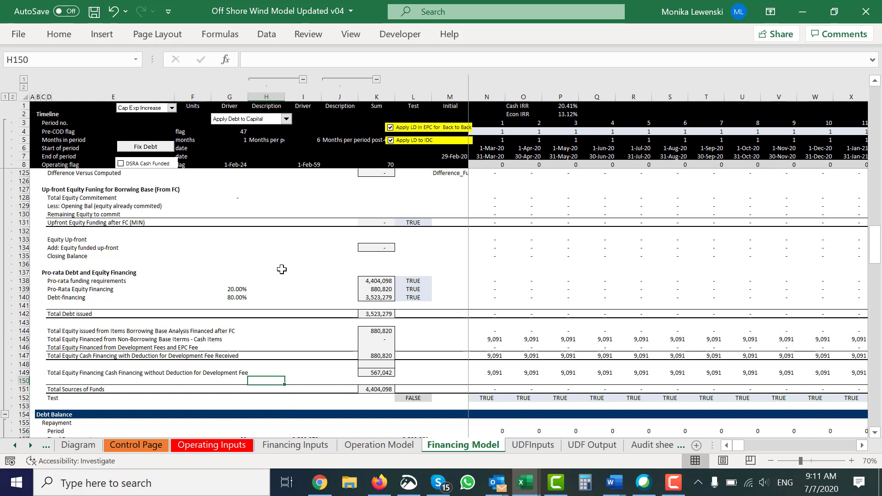
key(Up)
key(Up)
key(Up)
key(Up)
key(Up)
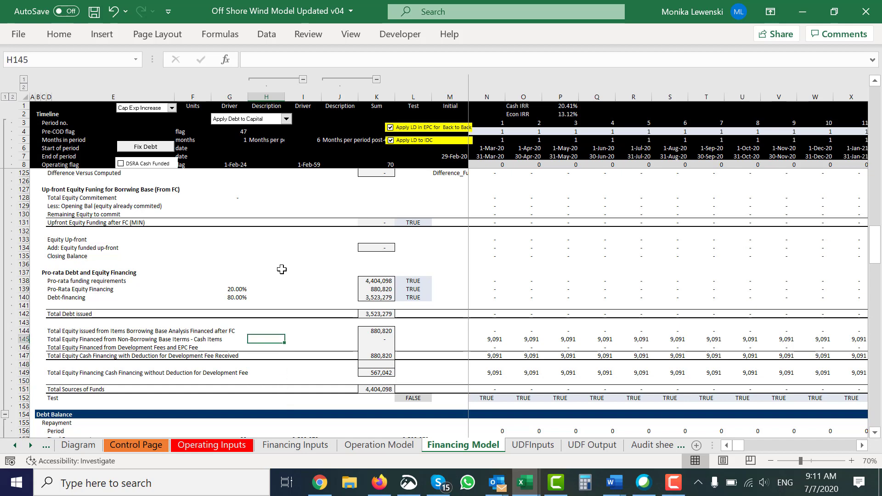
key(Right)
key(Right)
key(Right)
key(Right)
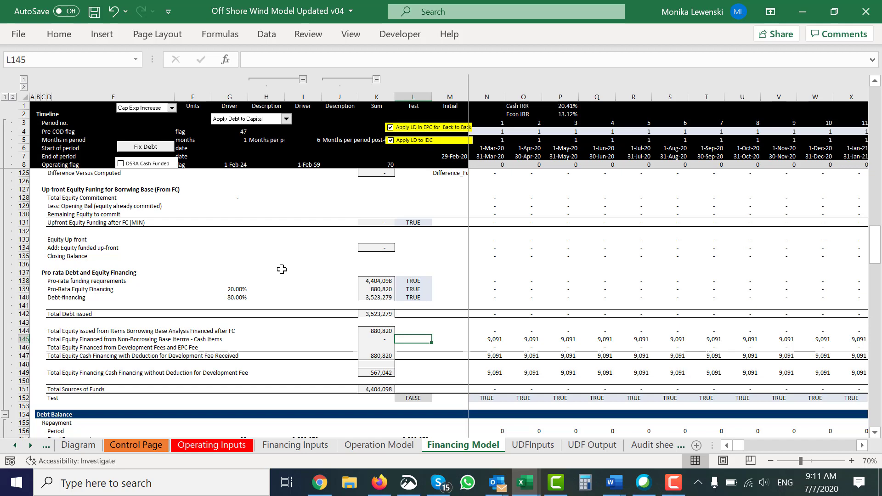
key(Right)
key(Right)
key(Right)
key(Left)
key(Left)
key(Left)
key(Left)
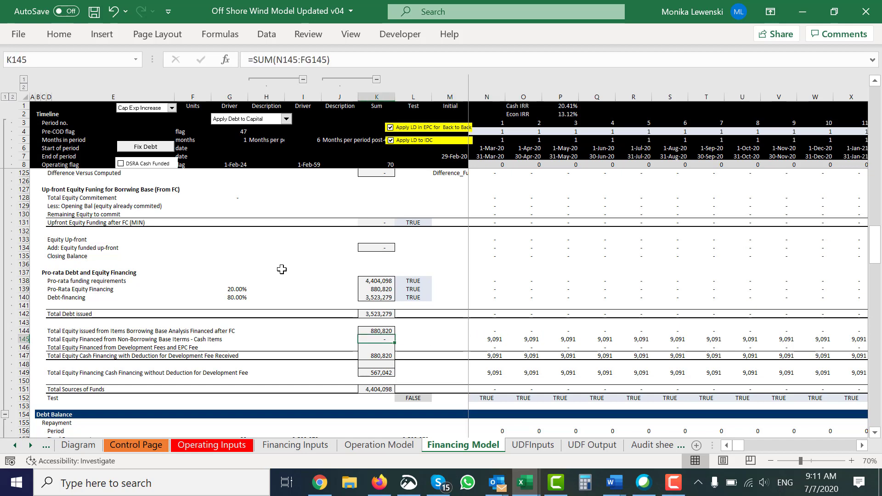
Step: Compare the Pro-Rata Equity Financing sum in K139 with the non-borrowing base equity sum in K145
key(Up)
key(Up)
key(Up)
key(Up)
key(Up)
key(Up)
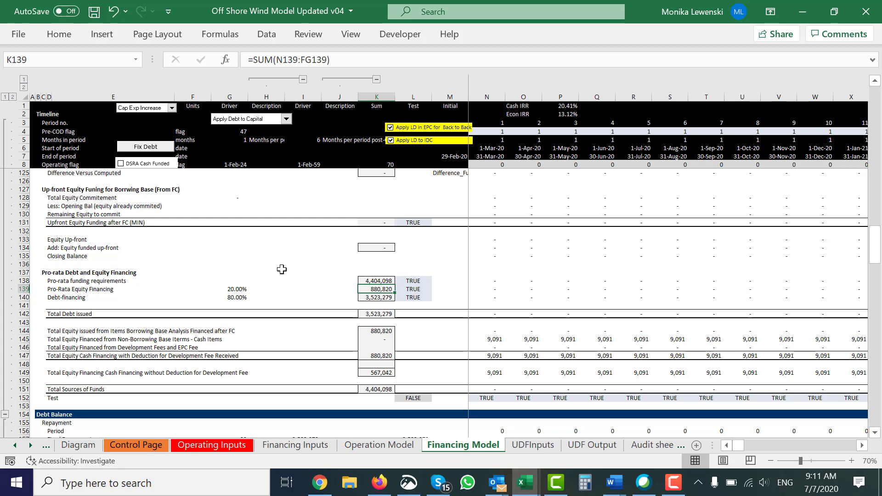
key(Down)
key(Down)
key(Down)
key(Down)
key(Down)
key(Down)
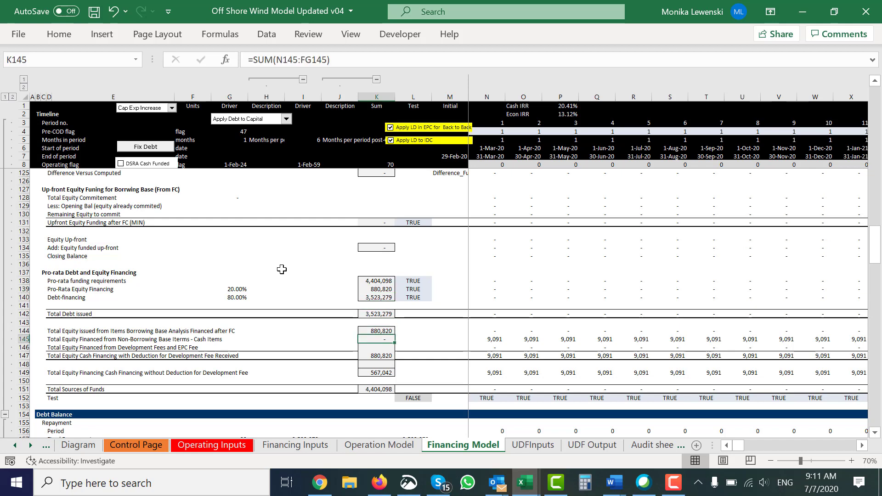
Step: Inspect the first-period formula in N145 that deducts development cost reimbursement from total development cost
key(Left)
key(Left)
key(Left)
key(Left)
key(Right)
key(Right)
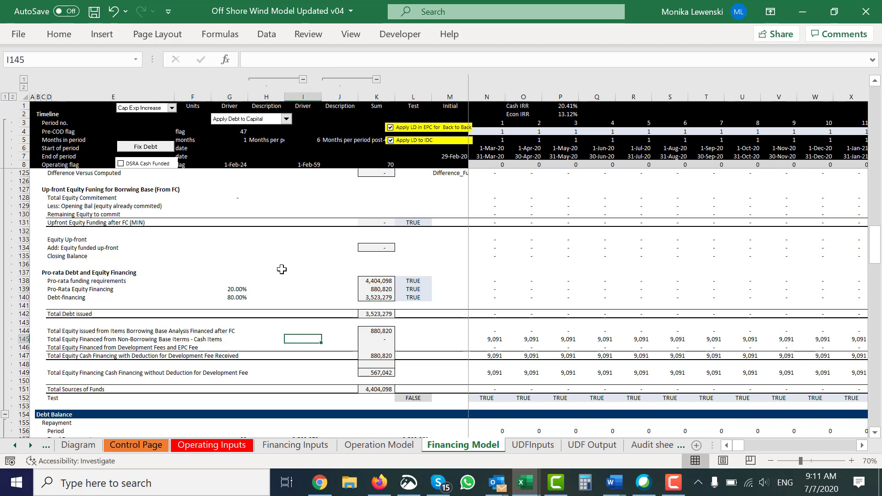
key(Right)
key(Right)
key(Right)
key(Right)
key(Right)
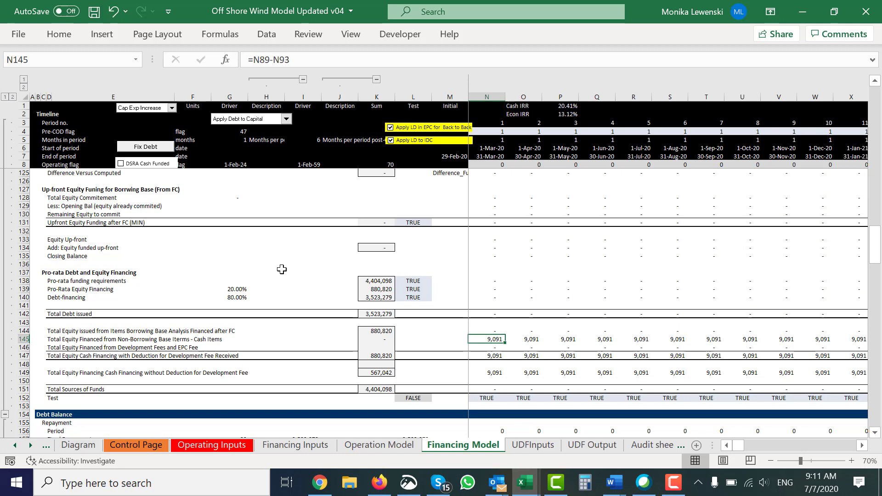
Step: Inspect the first-period Pro-Rata Equity Financing formula in N139
key(Up)
key(Up)
key(Up)
key(Up)
key(Up)
key(Up)
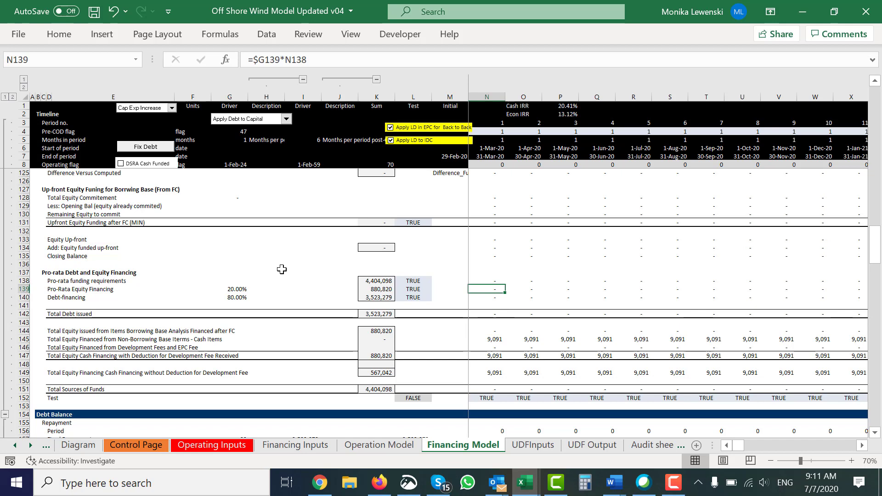
key(Down)
key(Down)
key(Down)
key(Down)
key(Down)
key(Down)
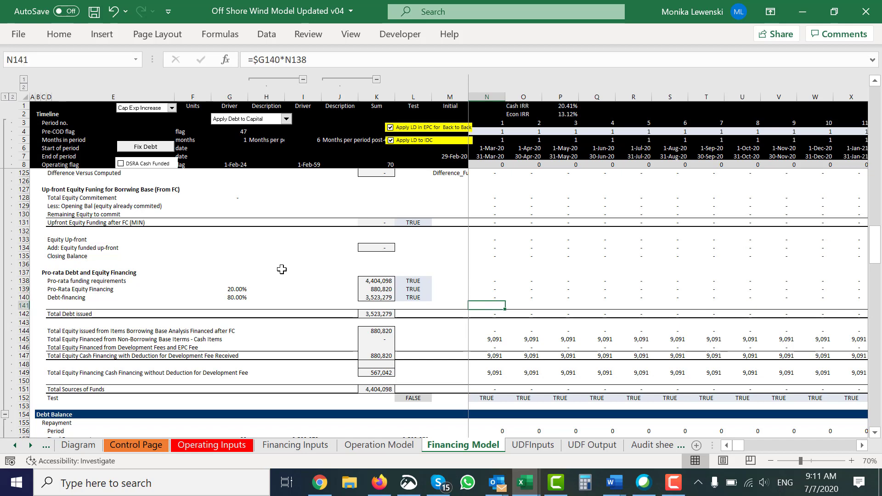
Step: Follow the non-borrowing base cash items in row 145 across the timeline to the February 2021 period, and return to the row's start
key(Right)
key(Right)
key(Right)
key(Right)
key(Right)
key(Right)
key(Right)
key(Right)
key(Right)
key(Right)
key(Right)
key(Right)
key(Right)
key(Right)
key(Right)
key(Right)
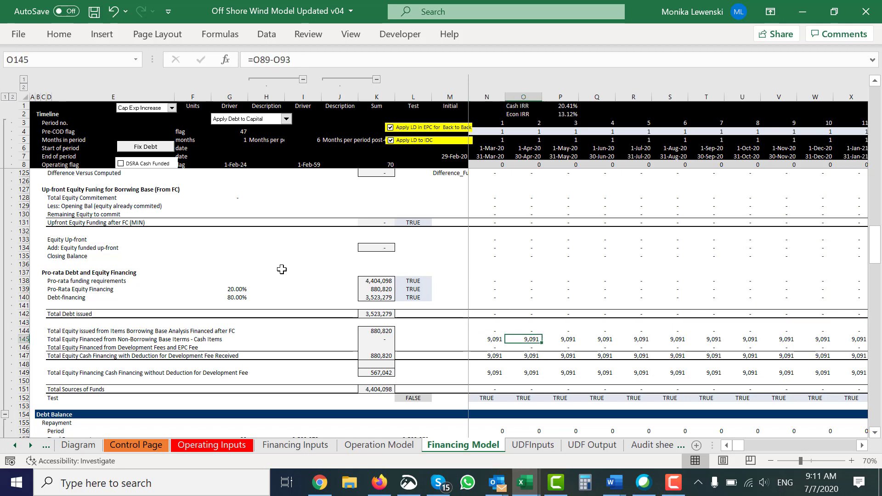
key(Left)
key(Left)
key(Left)
key(Left)
key(Left)
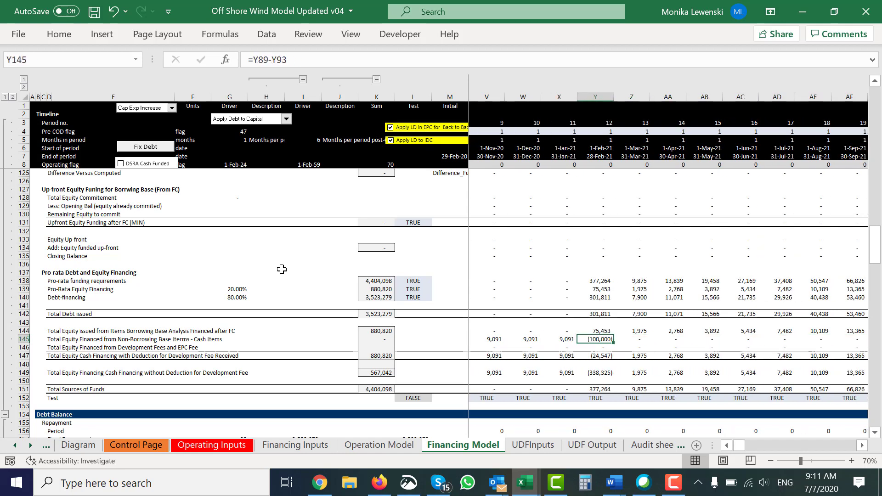
key(Left)
key(Left)
key(Left)
key(Left)
key(Left)
key(Left)
key(Left)
key(Left)
key(Left)
key(Left)
key(Left)
key(Left)
key(Left)
key(Left)
key(Left)
key(Left)
key(Left)
key(Left)
key(Left)
key(Left)
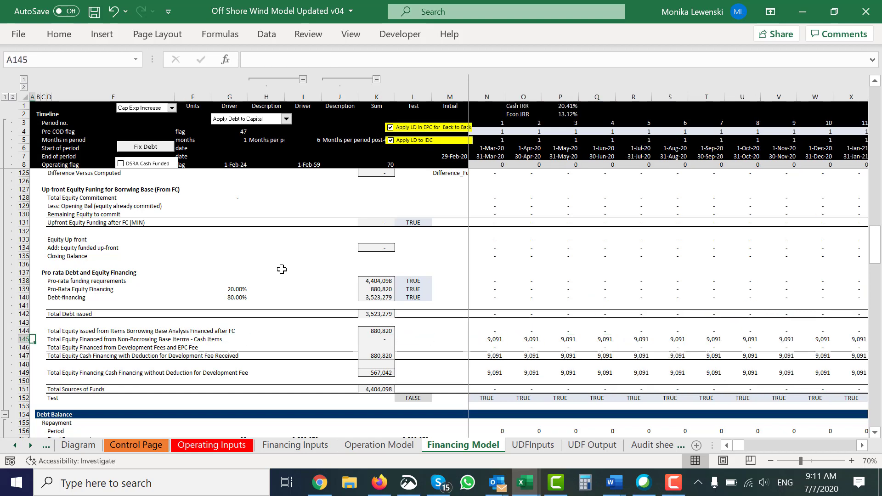
Step: Set the reimbursable share of Development Cost Incurred to 90% in the Summary Sources and Uses
key(Page_Up)
key(Page_Up)
key(Page_Up)
key(Page_Up)
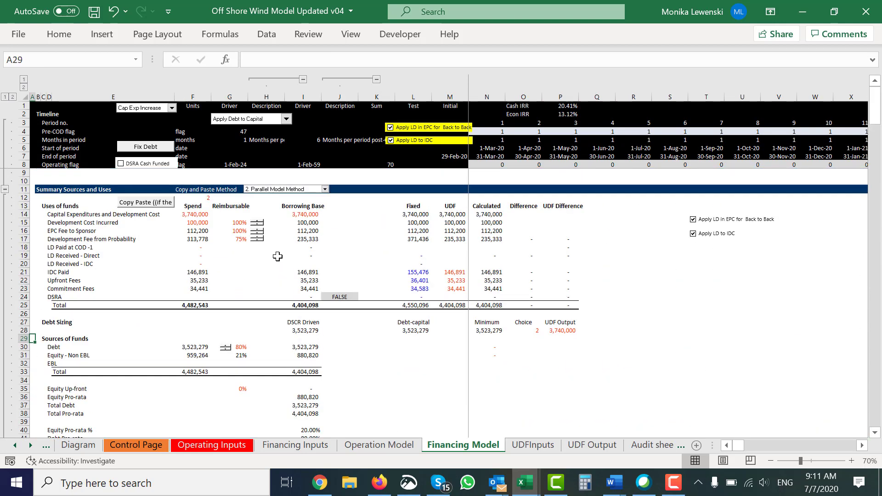
click(257, 226)
click(257, 226)
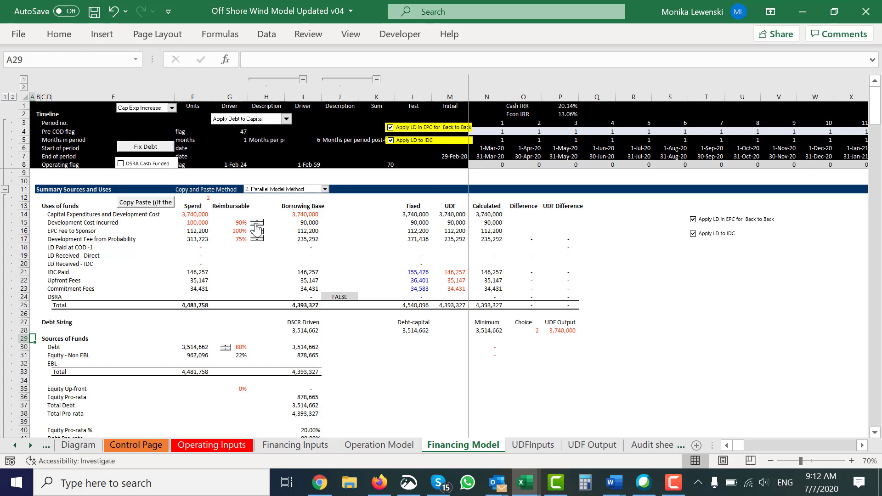
click(267, 281)
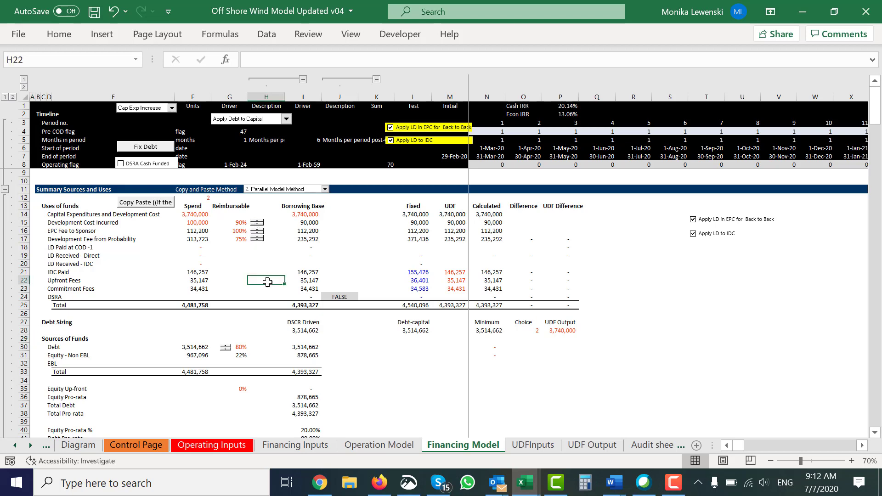
Step: Look through the Debt Balance and DSRA sections down to Profit and Loss and Taxes
key(Page_Down)
key(Page_Down)
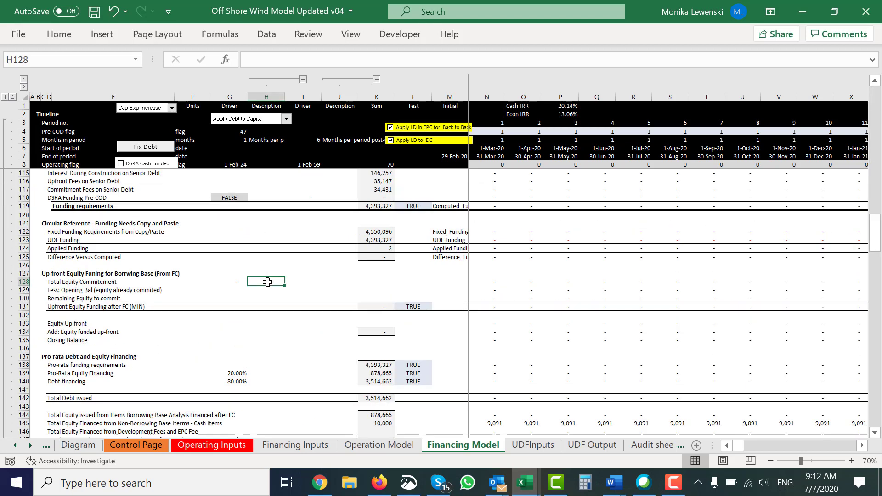
key(Page_Down)
key(Up)
key(Up)
key(Up)
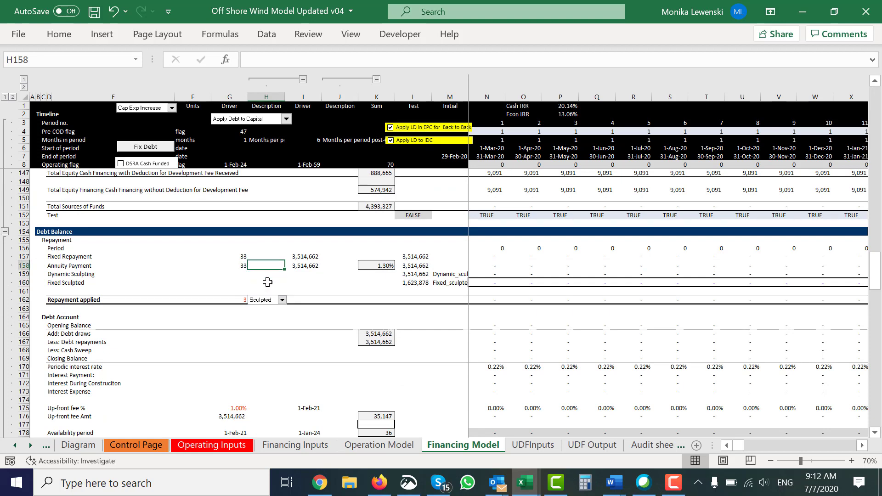
key(Down)
key(Down)
key(Down)
key(Down)
key(Down)
key(Down)
key(Down)
key(Down)
key(Down)
key(Down)
key(Down)
key(Down)
key(Down)
key(Down)
key(Down)
key(Down)
key(Down)
key(Down)
key(Down)
key(Down)
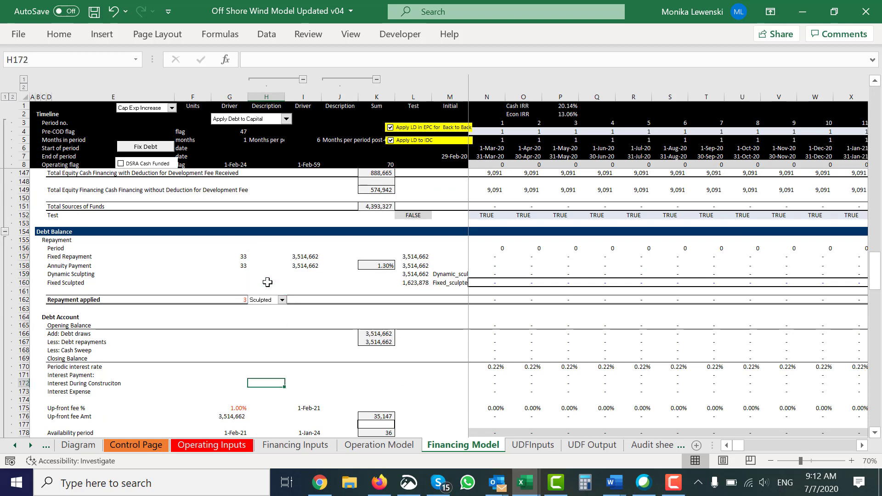
key(Page_Down)
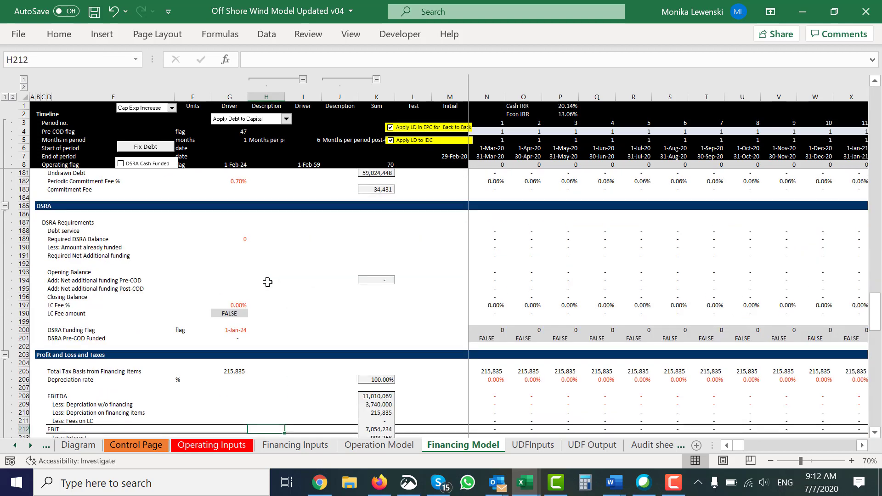
key(Down)
key(Down)
key(Down)
key(Down)
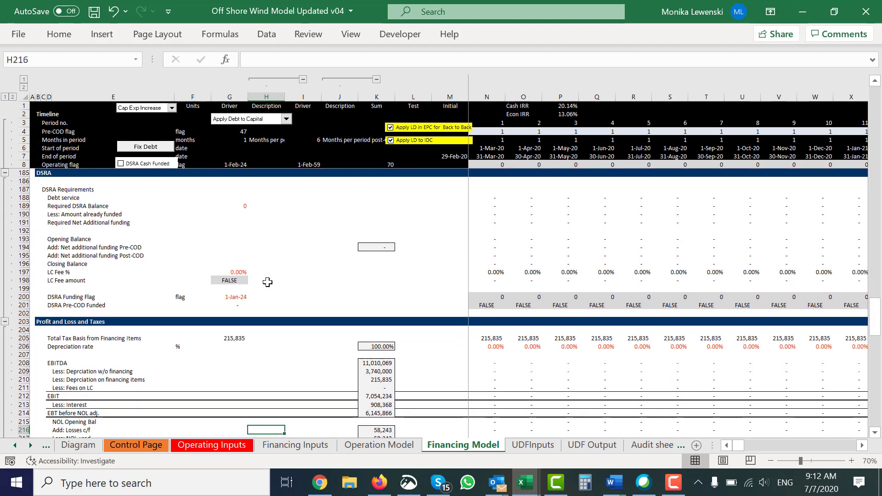
Step: Return to the Pro-rata Debt and Equity Financing block, at row 149 for equity cash financing without development fee deduction
key(Page_Up)
key(Up)
key(Up)
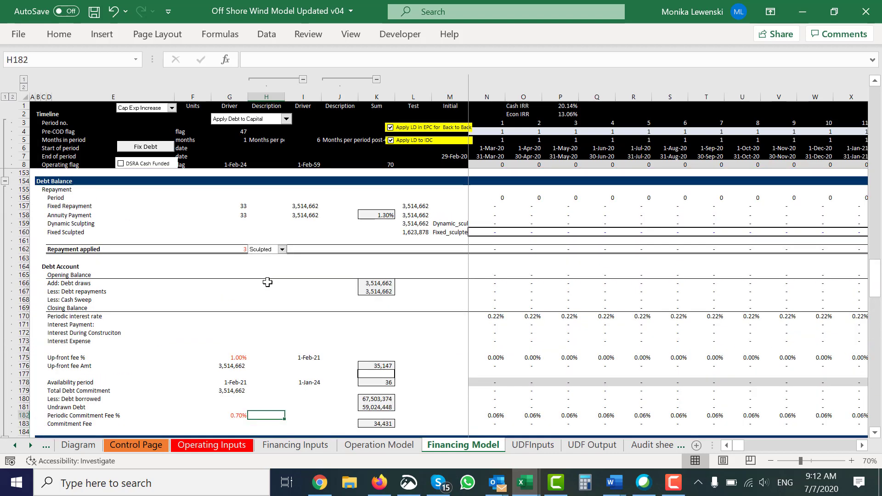
key(Page_Up)
key(Down)
key(Down)
key(Down)
key(Down)
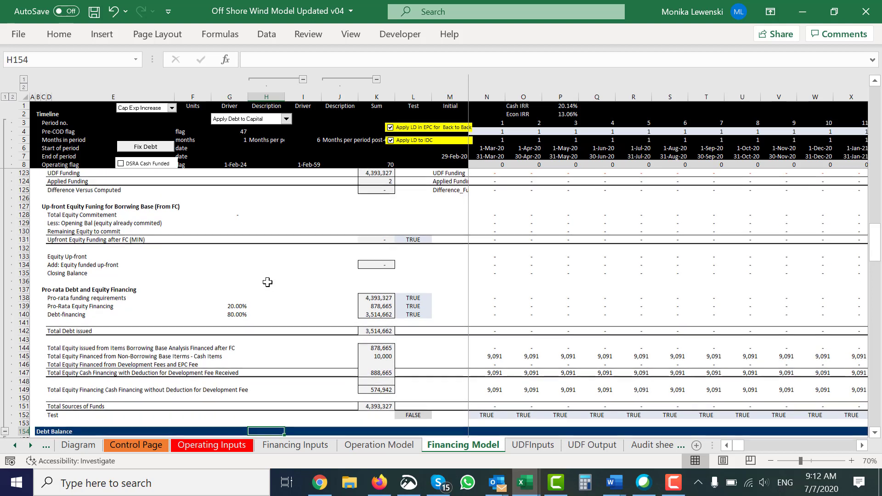
key(Up)
key(Up)
key(Up)
key(Up)
key(Up)
key(Up)
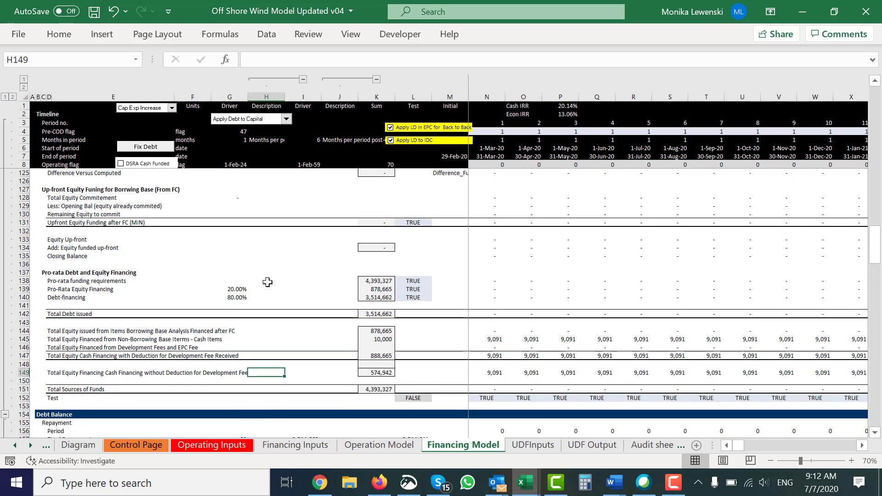
Step: Follow total equity cash financing in row 147 across the timeline and inspect the February 2021 formulas in Y145 and Y147
key(Right)
key(Right)
key(Right)
key(Right)
key(Right)
key(Right)
key(Right)
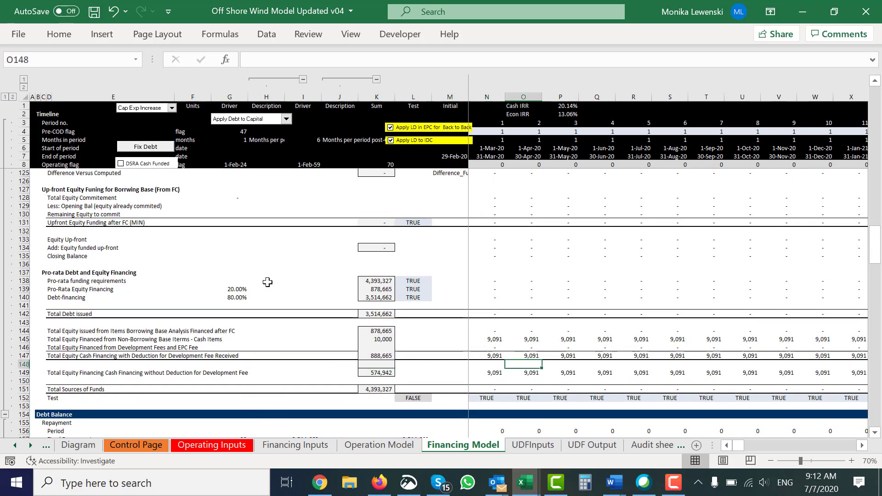
key(Up)
key(Right)
key(Right)
key(Right)
key(Right)
key(Right)
key(Right)
key(Right)
key(Right)
key(Right)
key(Right)
key(Right)
key(Right)
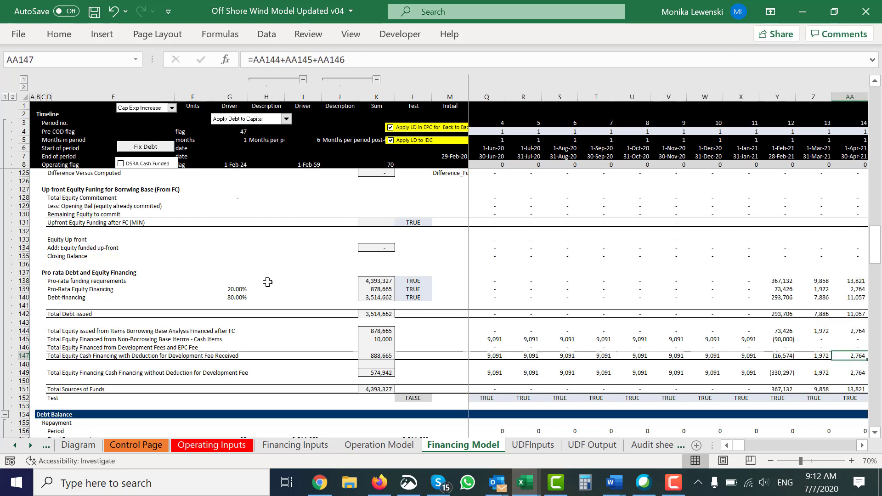
key(Left)
key(Left)
key(Up)
key(Up)
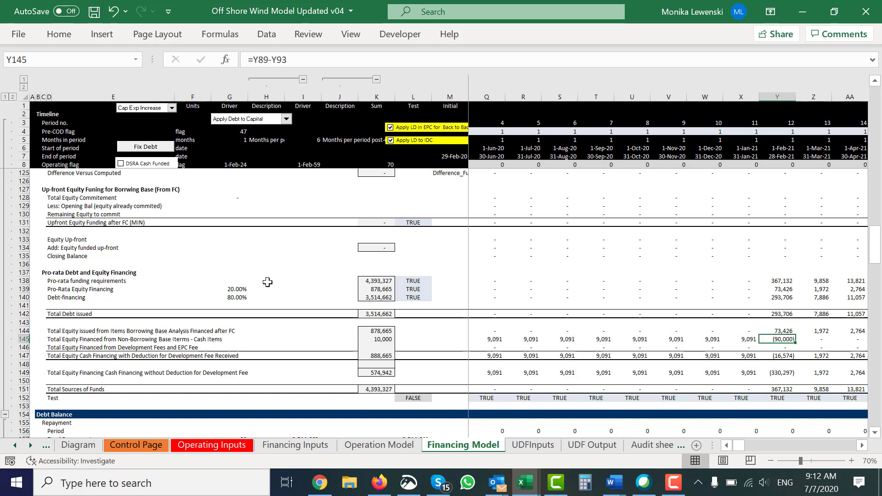
key(Down)
key(Down)
key(Down)
key(Down)
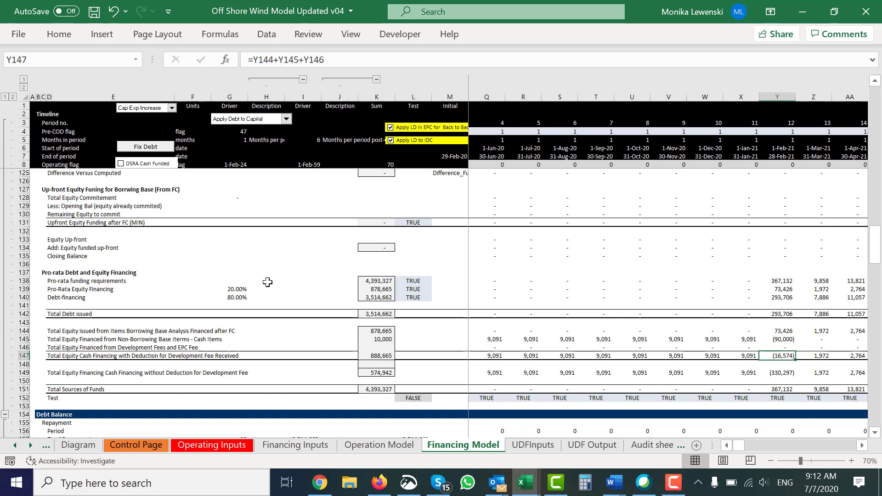
Step: Inspect the formula without development fee deduction in V149, and compare the February 2021 formulas in Y145 and Y146
key(Left)
key(Left)
key(Left)
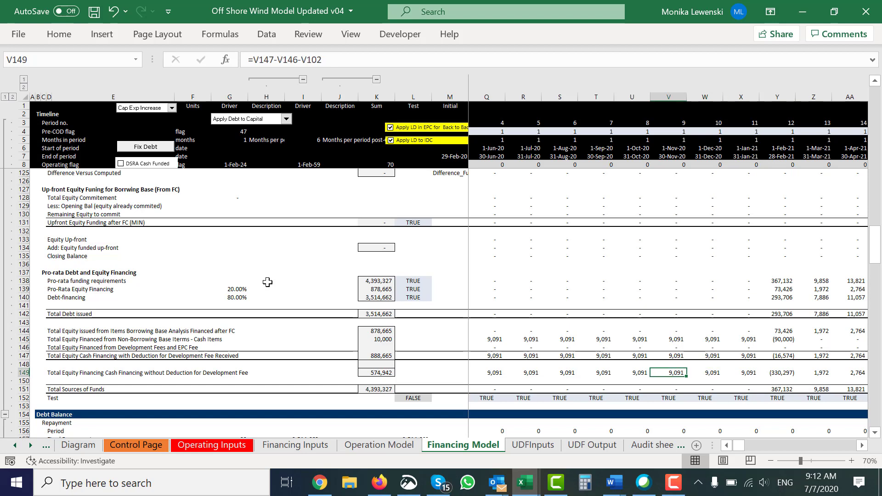
key(Right)
key(Right)
key(Right)
key(Up)
key(Up)
key(Up)
key(Up)
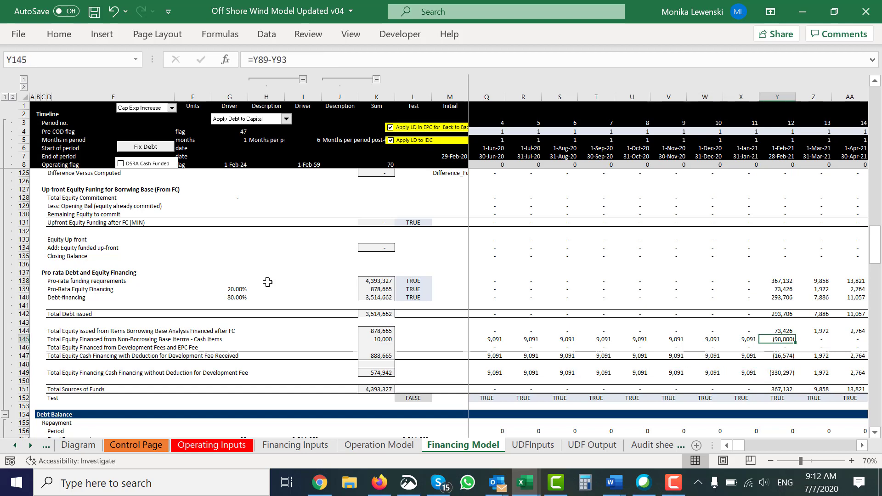
key(Down)
key(Down)
key(Down)
key(Down)
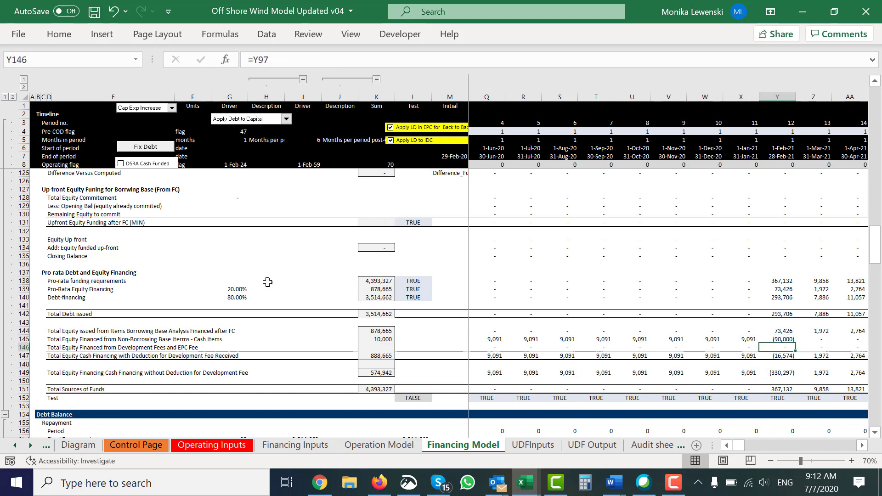
Step: Trace row 149 back to the start of the timeline and review the row 147 label for equity with development fee deduction
key(Left)
key(Left)
key(Left)
key(Left)
key(Left)
key(Left)
key(Left)
key(Left)
key(Left)
key(Left)
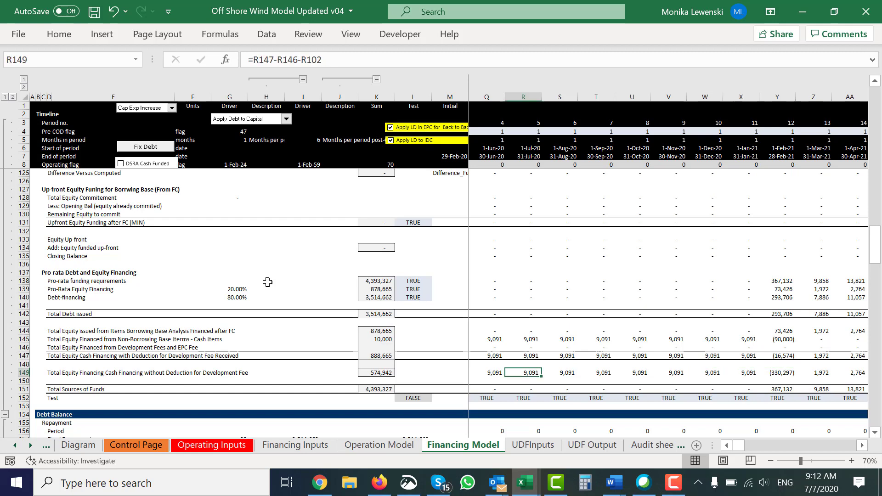
key(Left)
key(Left)
key(Left)
key(Left)
key(Left)
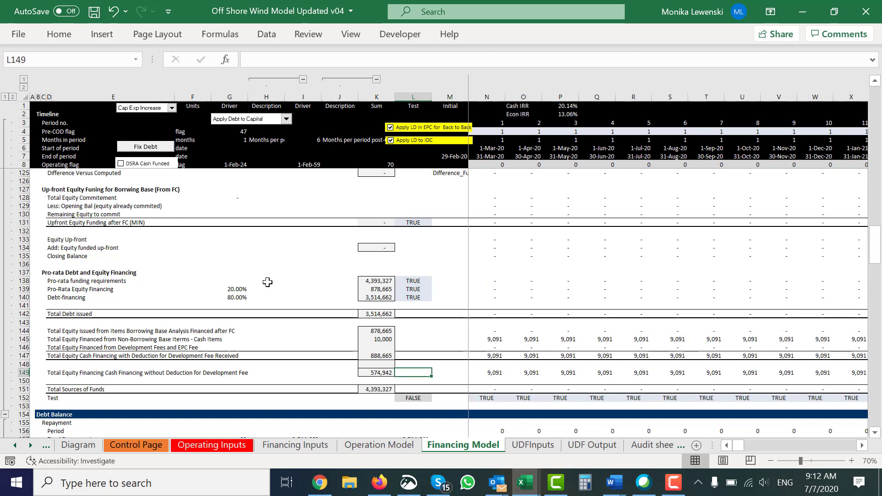
key(Up)
Step: Enter a SUM of N146:FG146 in K146 to total the equity financed from development fees and EPC fee
key(Up)
key(Left)
key(Left)
key(Left)
key(Left)
key(Left)
key(Left)
key(Left)
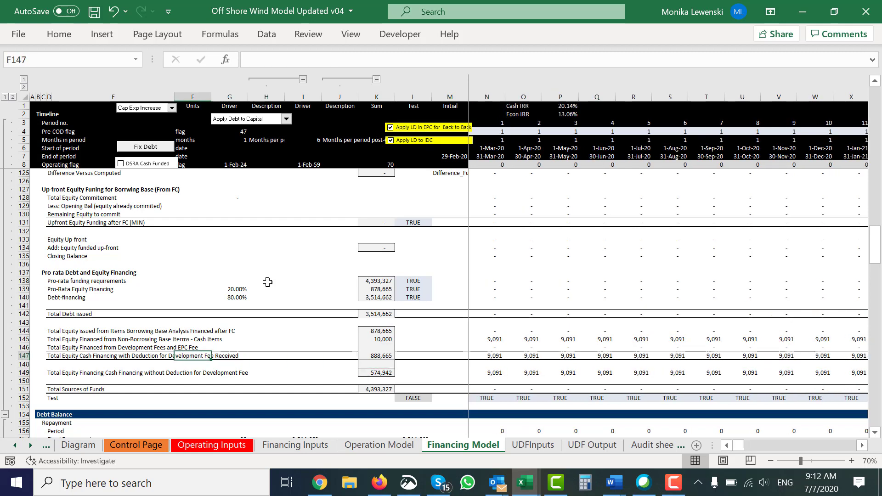
key(Up)
key(Right)
key(Right)
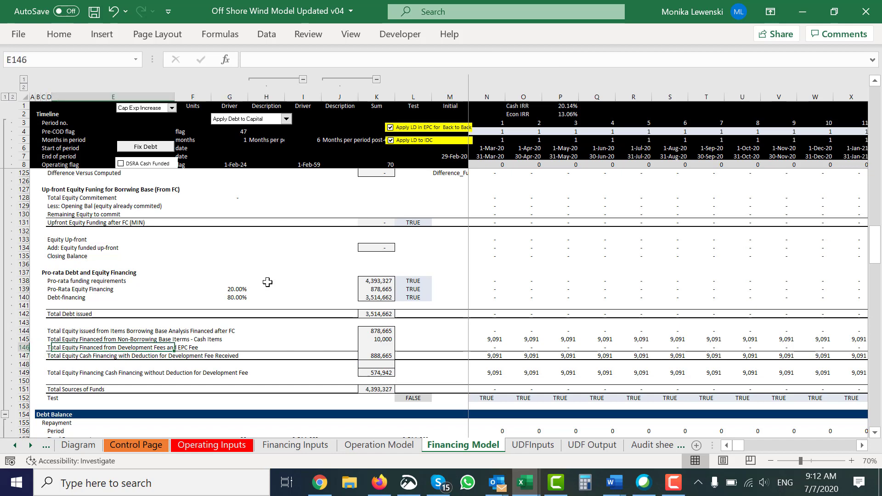
key(Left)
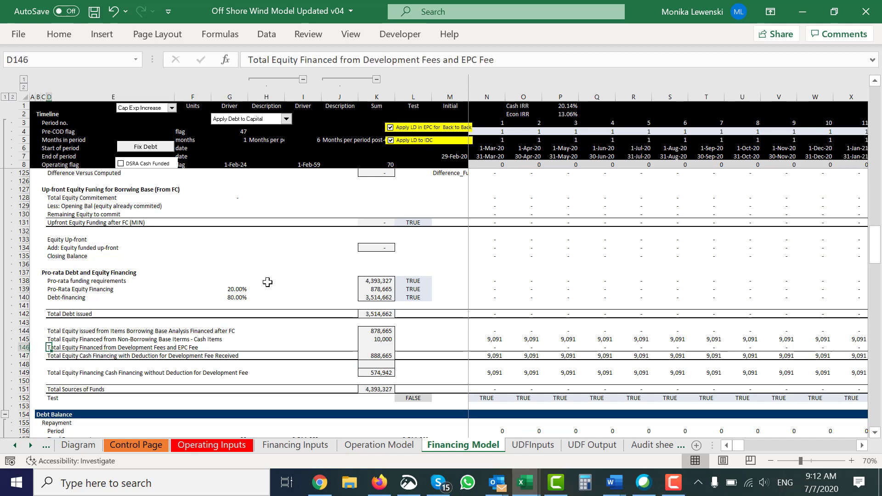
key(Right)
key(Right)
key(Right)
key(Right)
key(Right)
key(Right)
key(Right)
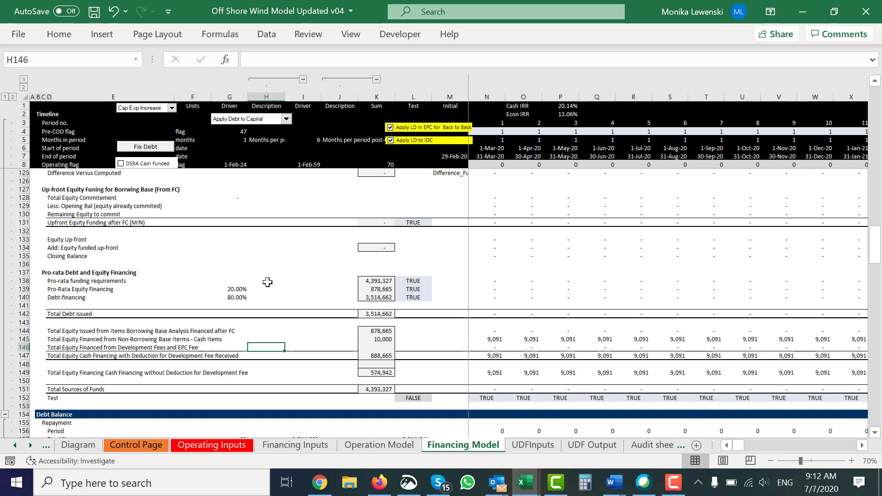
text(=sum()
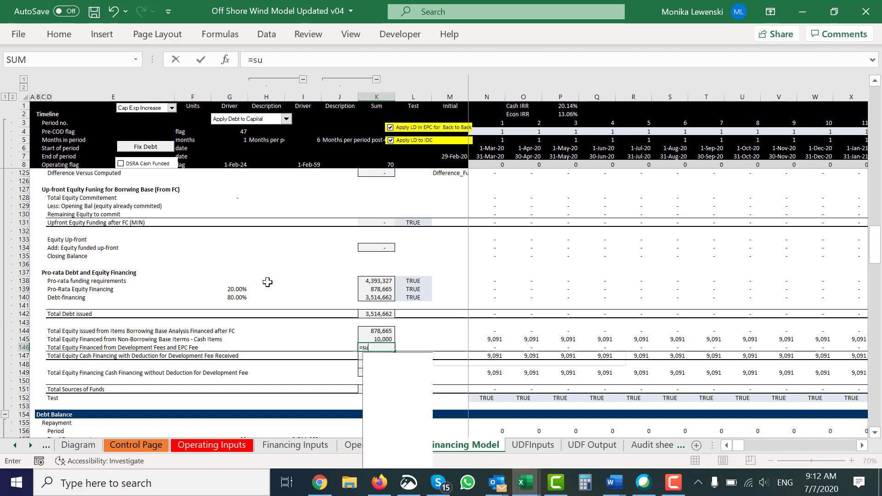
key(Right)
key(Right)
key(Right)
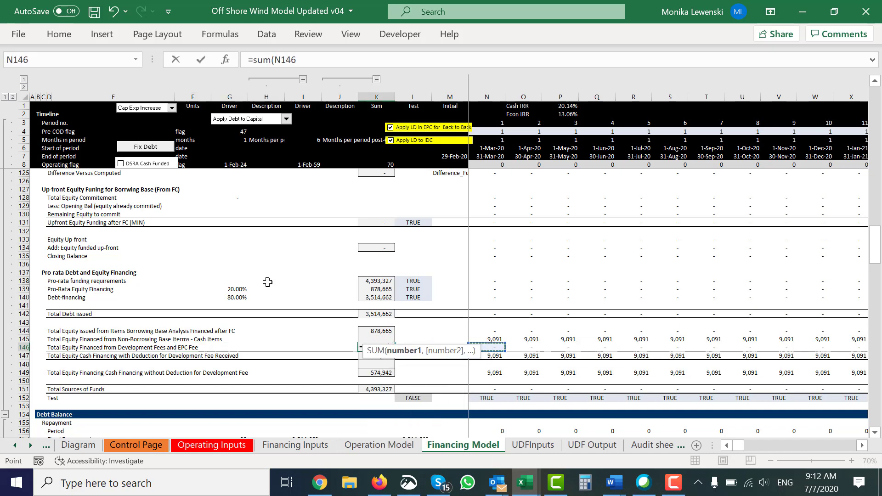
key(ctrl+shift+Right)
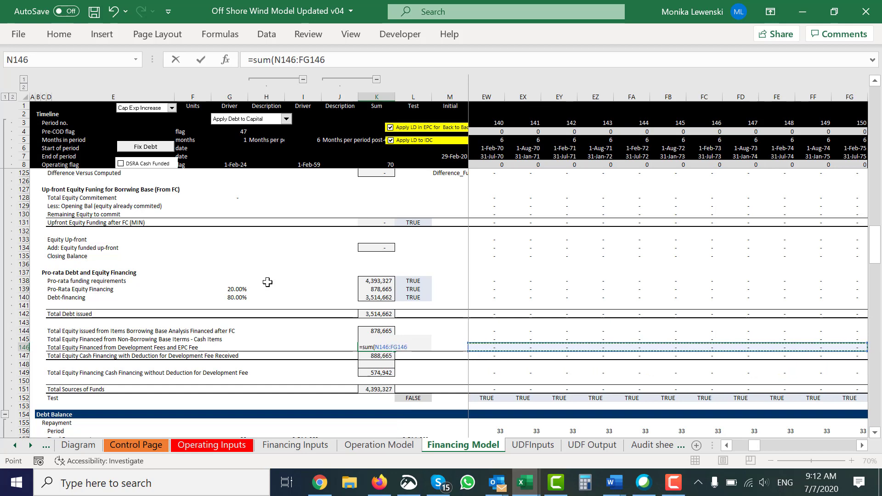
key(Return)
Step: Inspect the sum formula in K145 for equity financed from non-borrowing base cash items
key(Left)
key(Left)
key(Up)
key(Up)
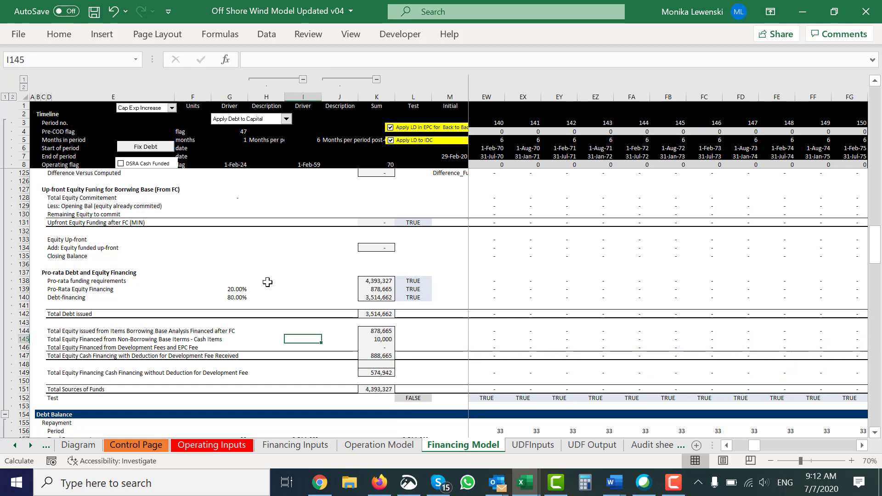
key(Right)
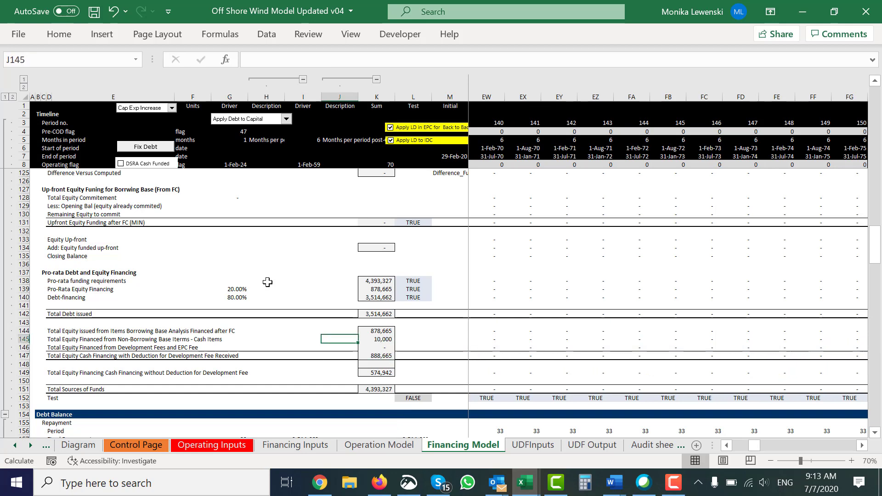
key(Right)
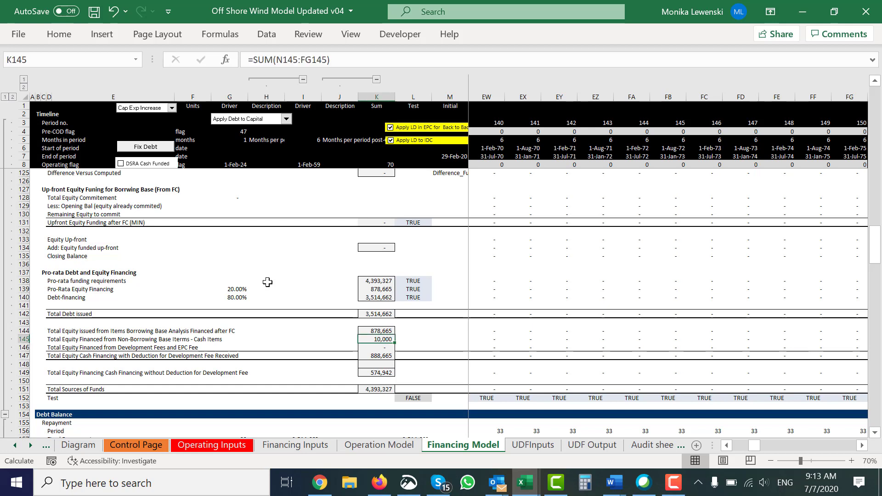
key(Right)
key(Right)
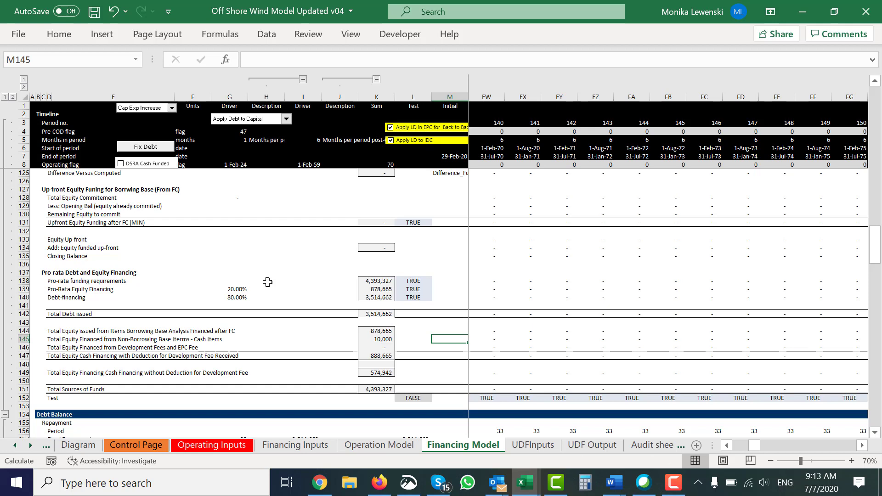
Step: Follow the development fees and EPC fee equity in row 146 across the timeline to October 2021, and return to the row's start
key(Down)
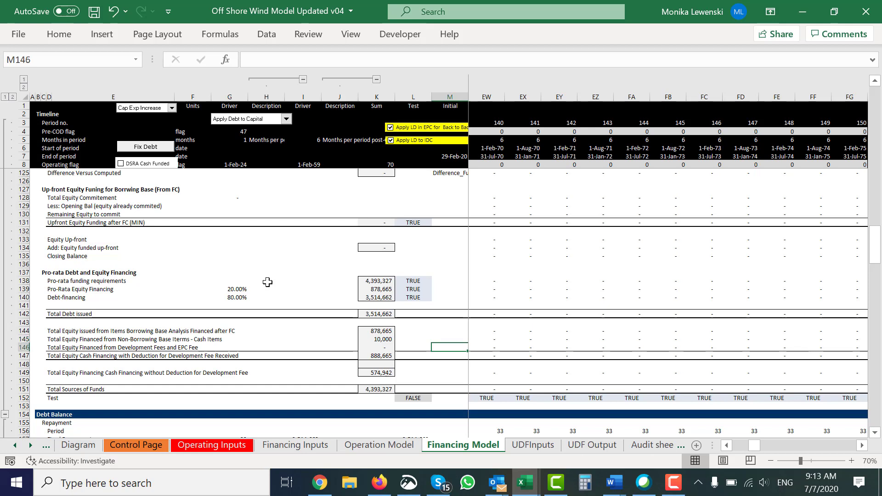
key(Right)
key(Right)
key(Left)
key(Left)
key(Left)
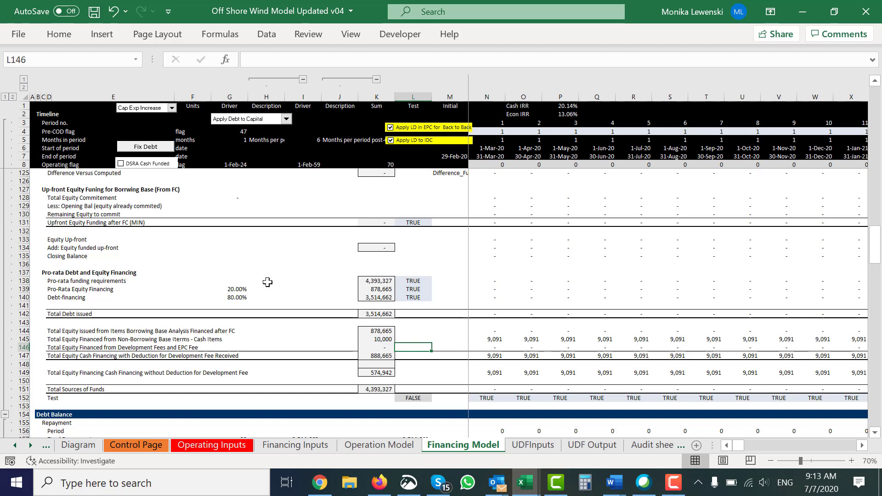
key(Right)
key(Right)
key(Right)
key(Right)
key(Right)
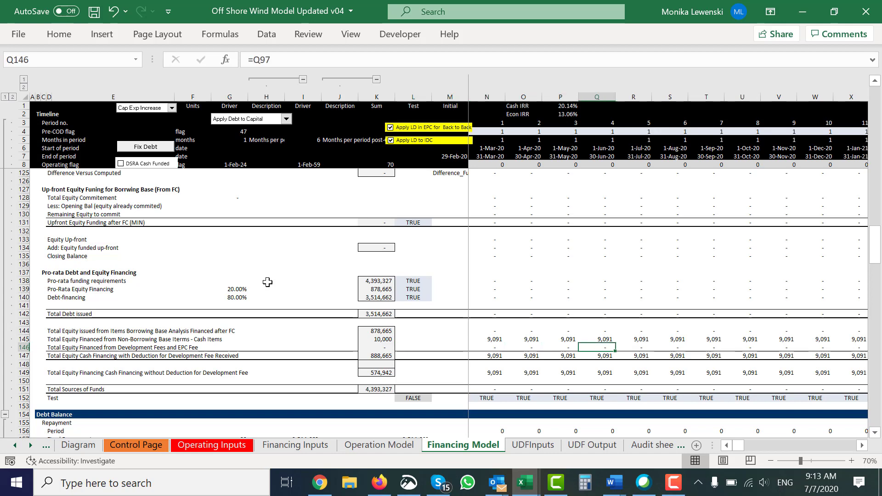
key(Right)
key(Right)
key(Right)
key(Right)
key(Right)
key(Right)
key(Right)
key(Right)
key(Right)
key(Right)
key(Right)
key(Right)
key(Right)
key(Right)
key(Right)
key(Right)
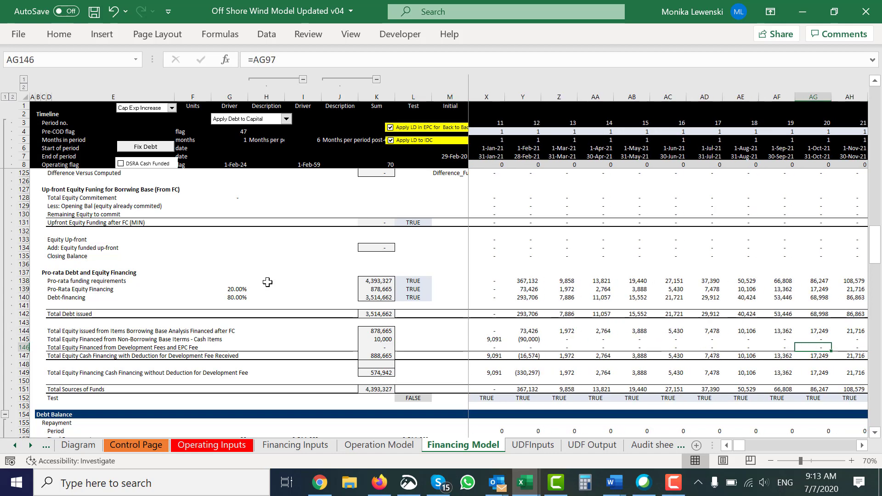
key(Left)
key(Left)
key(Left)
key(Left)
key(Left)
key(Left)
key(Left)
key(Left)
key(Left)
key(Left)
key(Left)
key(Left)
key(Left)
key(Left)
key(Left)
key(Left)
key(Left)
key(Left)
key(Left)
key(Left)
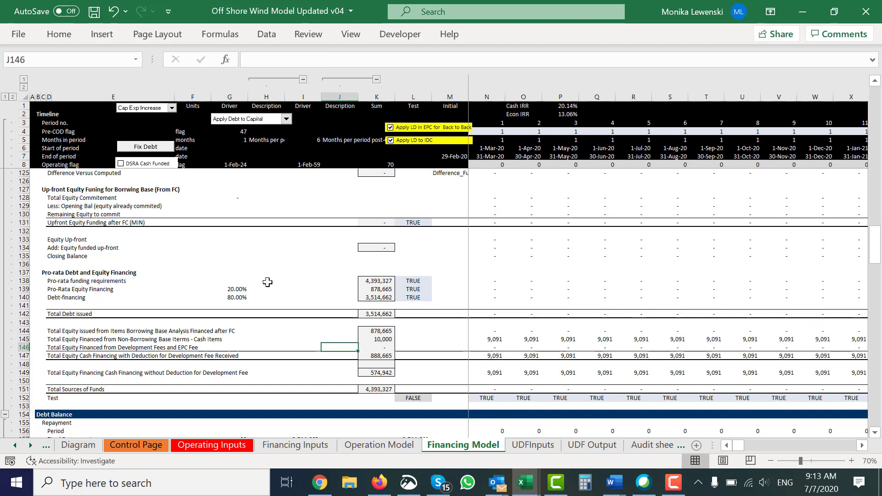
Step: Review the row 149 label for equity cash financing without deduction for the development fee, together with its total
key(Left)
key(Left)
key(Left)
key(Left)
key(Left)
key(Left)
key(Left)
key(Left)
key(Left)
key(Down)
key(Down)
key(Down)
key(Right)
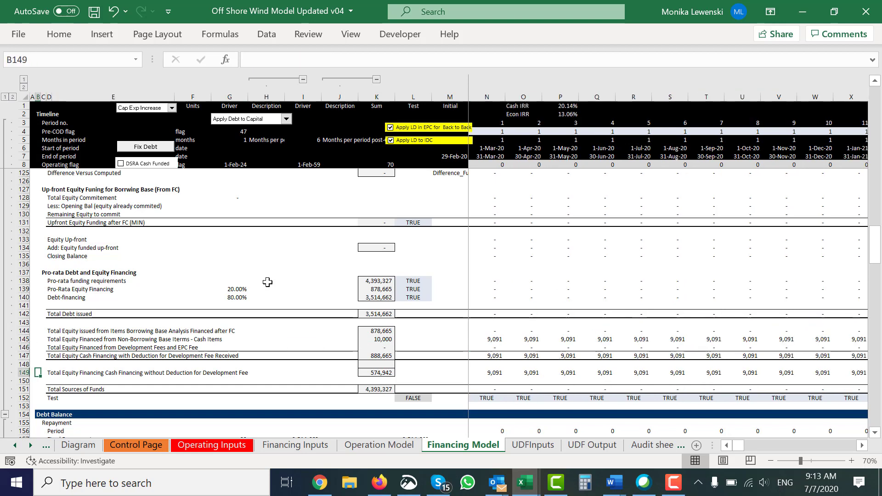
key(Right)
key(Right)
key(Right)
key(Right)
key(Right)
key(Right)
key(Right)
key(Right)
key(Right)
key(Right)
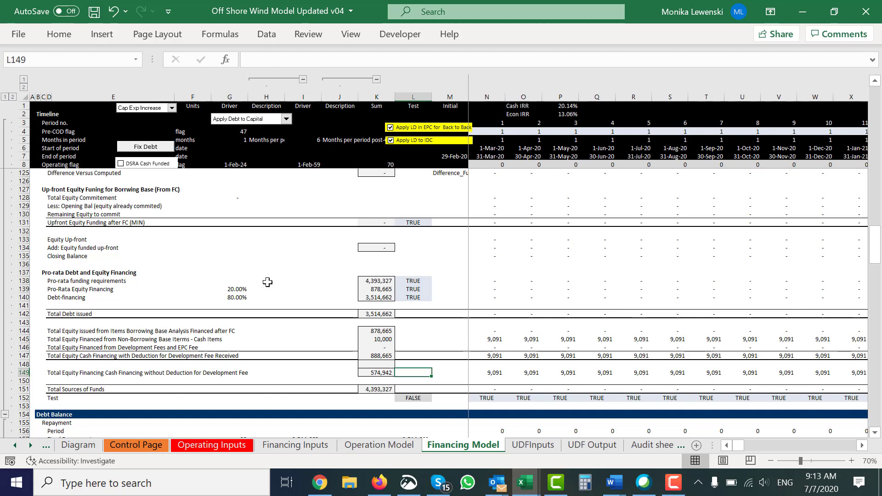
key(Left)
key(Left)
key(Left)
key(Left)
key(Left)
key(Left)
key(Left)
key(Left)
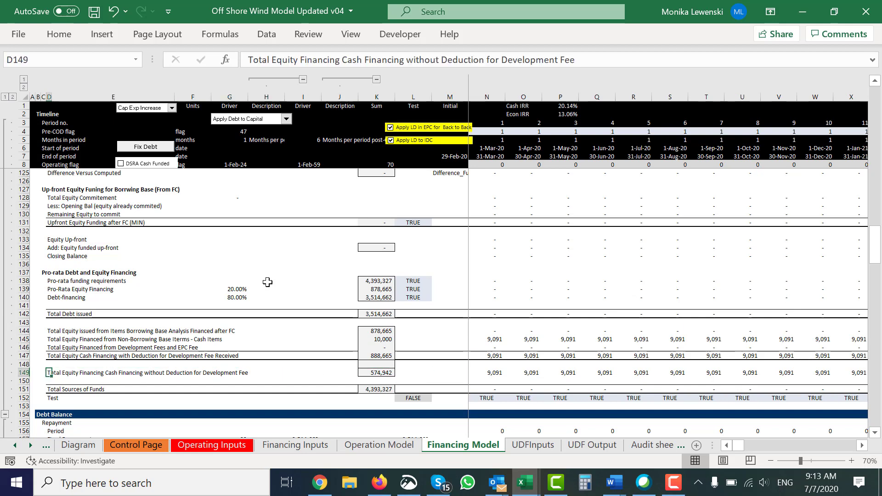
Step: Follow the development fees and EPC fee equity in row 146 across the timeline to April 2021
key(Up)
key(Up)
key(Up)
key(Right)
key(Right)
key(Right)
key(Right)
key(Right)
key(Right)
key(Right)
key(Right)
key(Right)
key(Right)
key(Right)
key(Right)
key(Right)
key(Right)
key(Right)
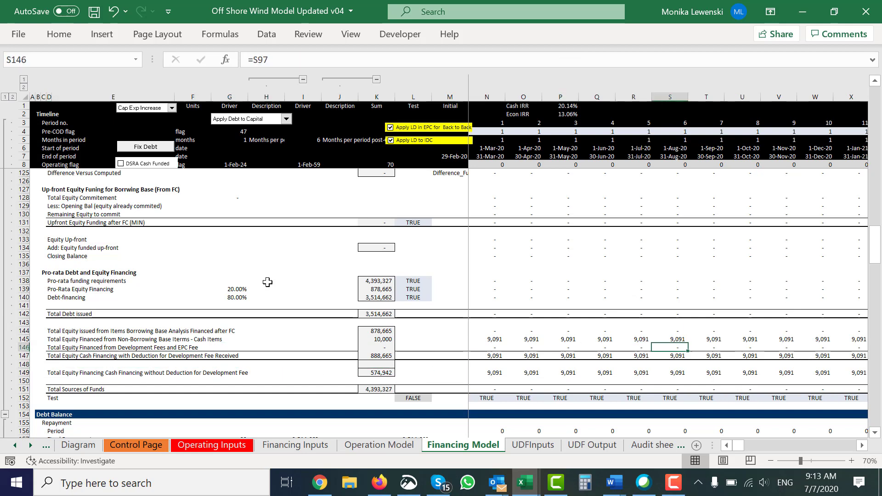
key(Right)
key(Right)
key(Right)
key(Right)
key(Right)
key(Right)
key(Right)
key(Right)
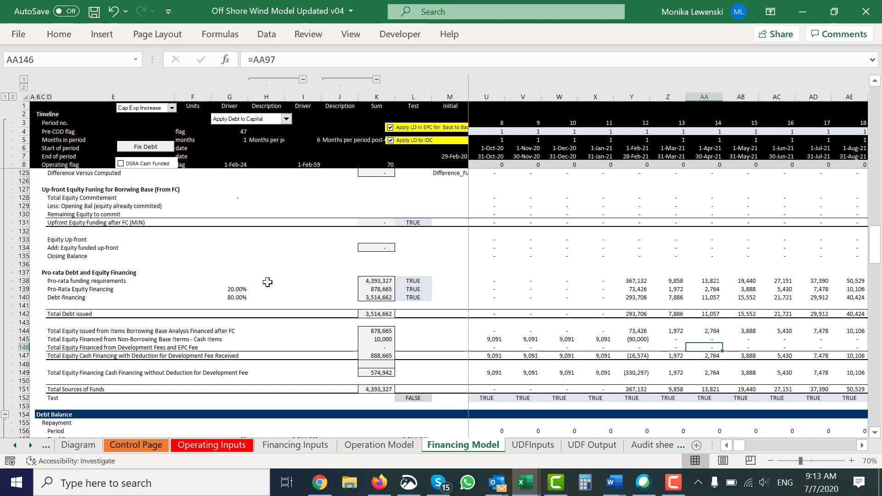
key(Left)
key(Left)
Step: Examine the February 2021 development cost and development fee reimbursable amounts in rows 108 and 109 against the equity financing section
key(Page_Up)
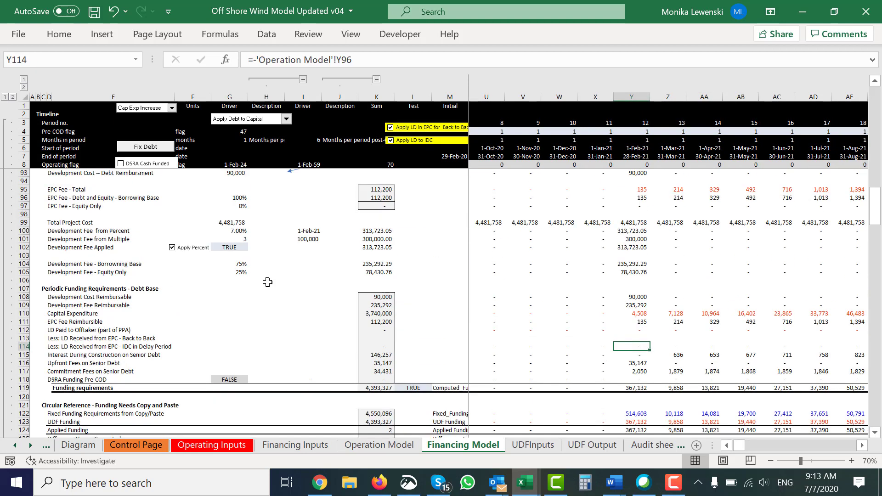
key(Up)
key(Up)
key(Up)
key(Up)
key(Up)
key(Up)
key(Up)
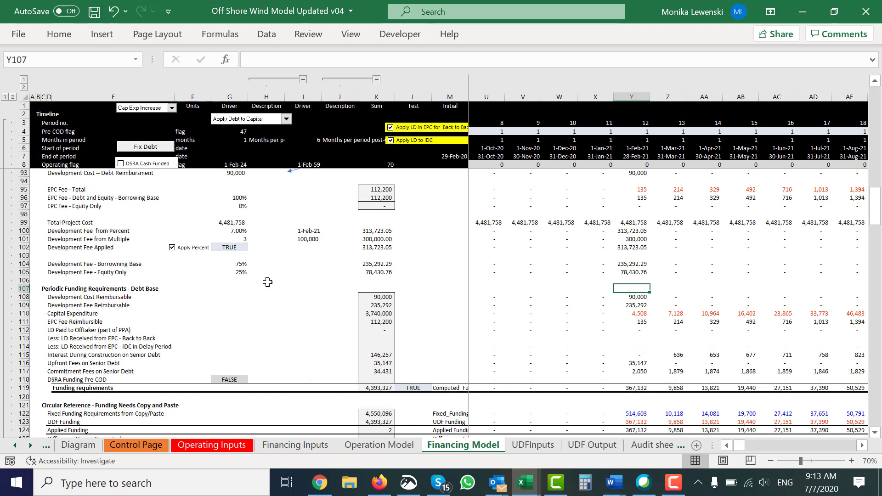
key(Down)
key(Down)
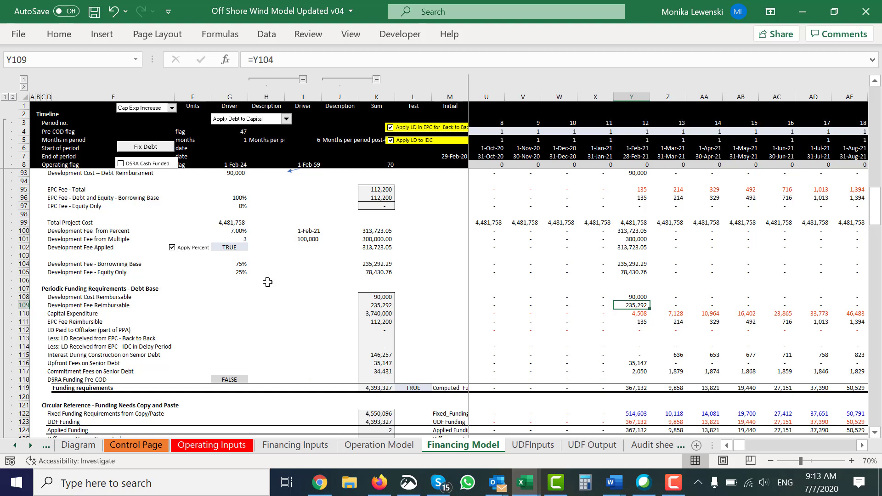
key(Page_Down)
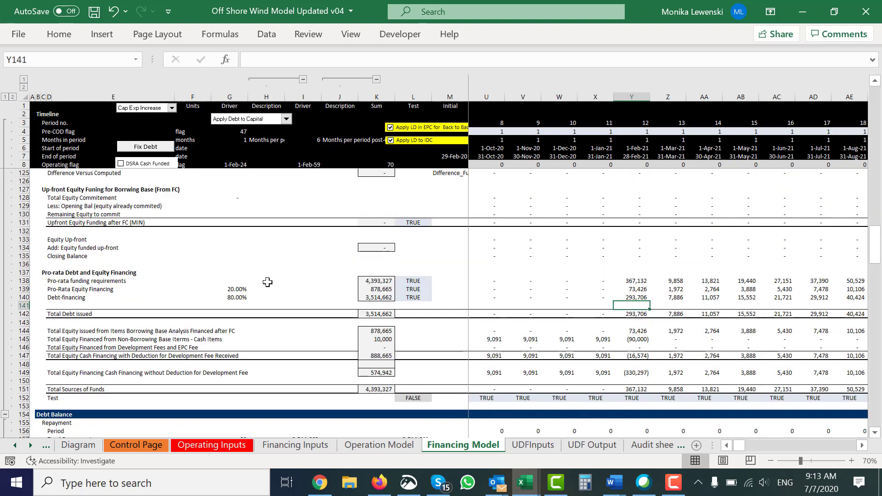
key(Page_Up)
key(Page_Down)
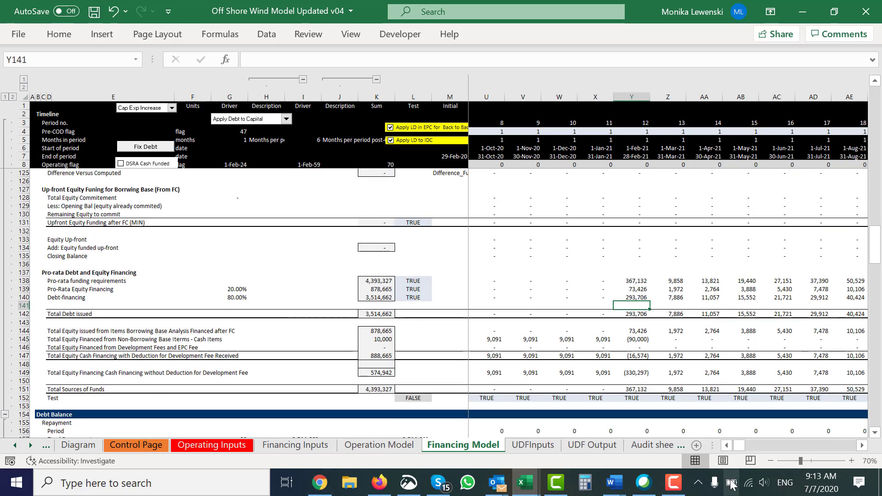
click(674, 482)
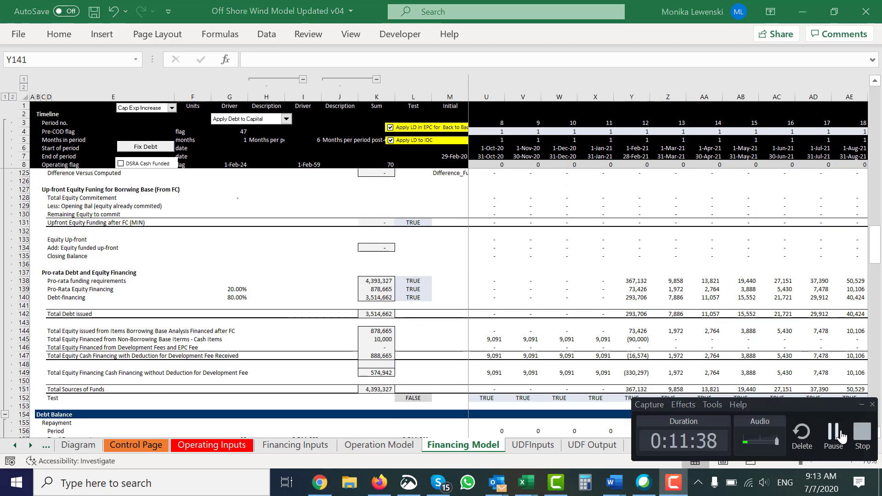
click(841, 436)
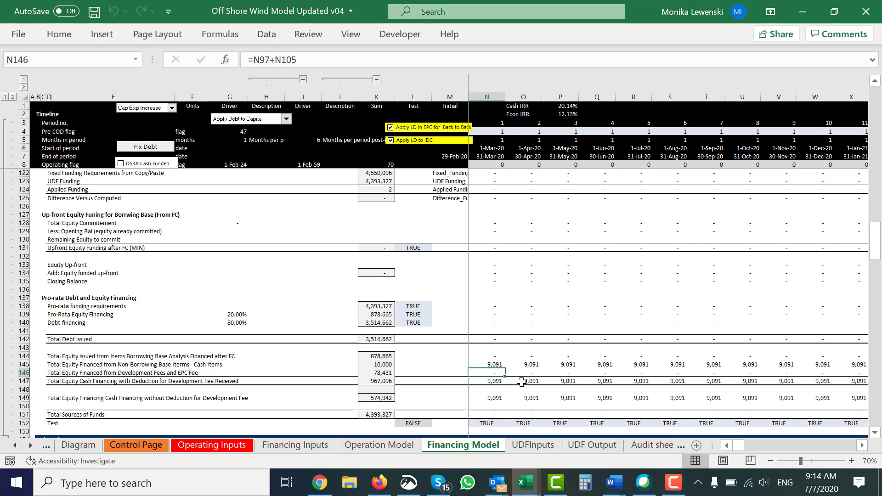
Step: Trace the N146 formula back to its source rows for the EPC fee and development fee
key(ctrl+[)
key(Up)
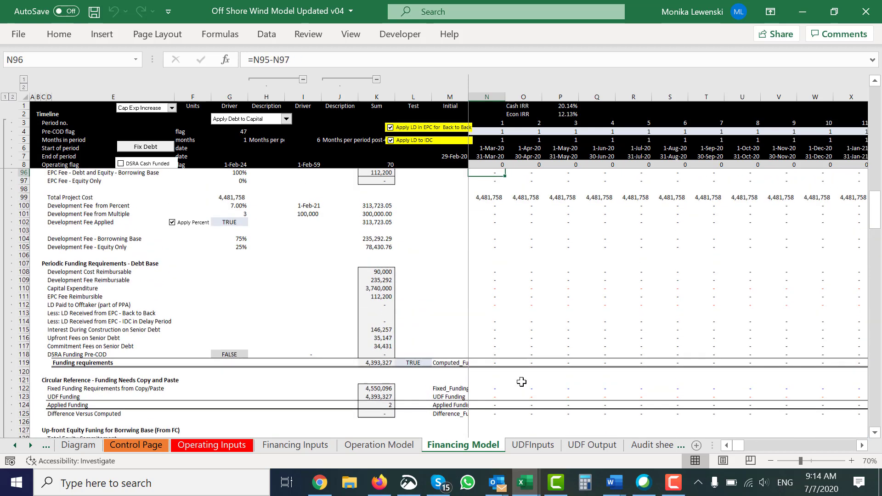
key(Down)
key(Down)
key(Down)
key(Down)
key(Down)
key(Down)
key(Down)
key(Down)
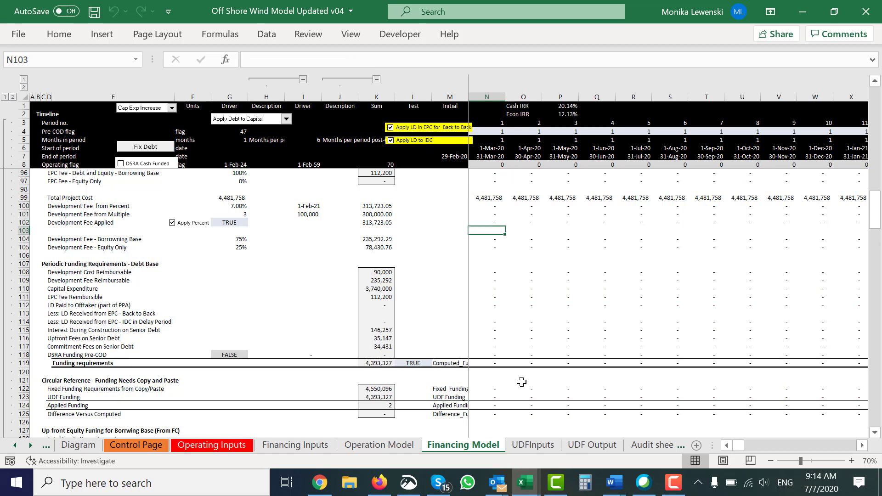
Step: Follow the applied development fee in row 102 across the timeline to February 2021
key(Up)
key(Up)
key(Right)
key(Right)
key(Right)
key(Right)
key(Right)
key(Right)
key(Right)
key(Right)
key(Right)
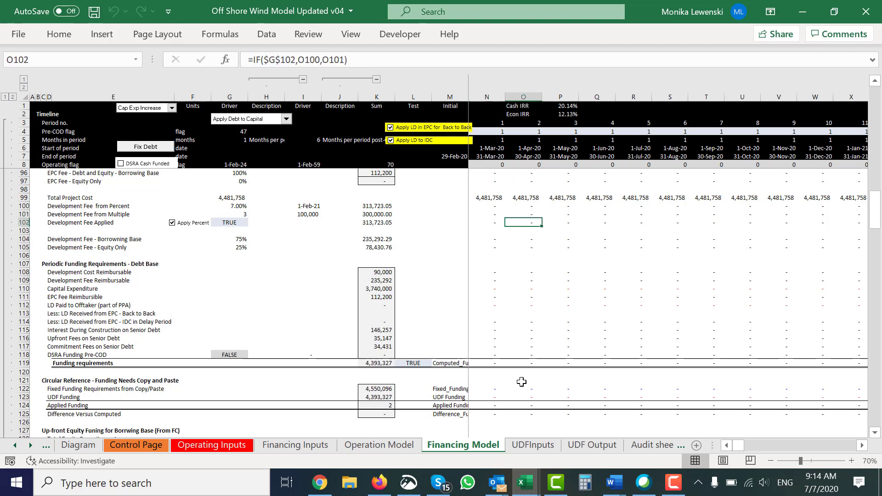
key(Right)
key(Right)
key(Right)
key(Right)
key(Right)
key(Right)
key(Right)
key(Left)
key(Left)
key(Left)
key(Left)
key(Left)
key(Left)
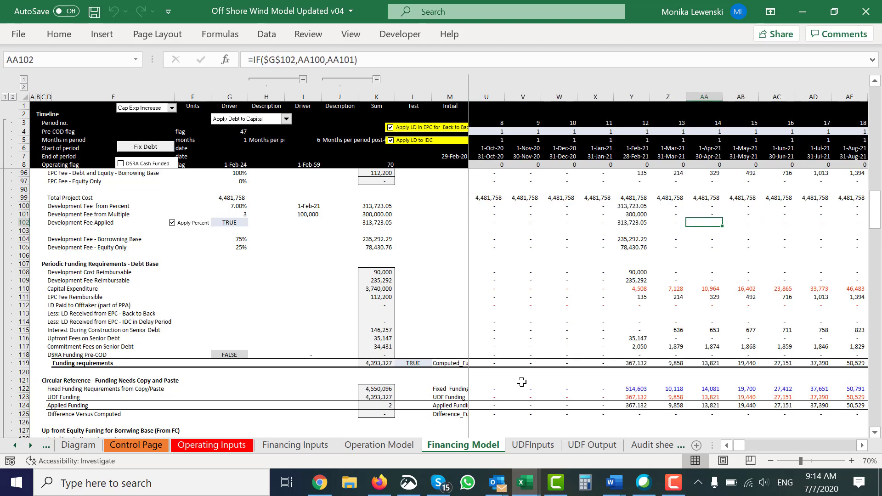
key(Right)
Step: Compare the borrowing base development fee formula in Y104 with the applied development fee formula in Y102
key(Down)
key(Down)
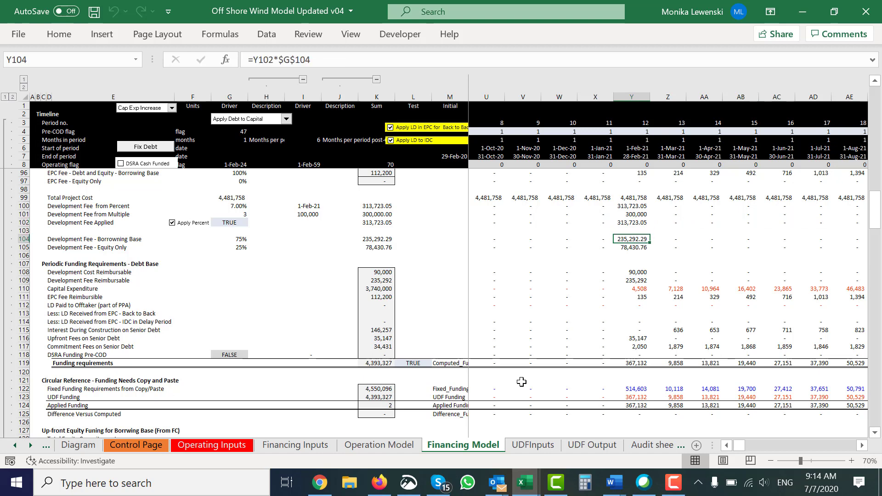
key(Up)
key(Up)
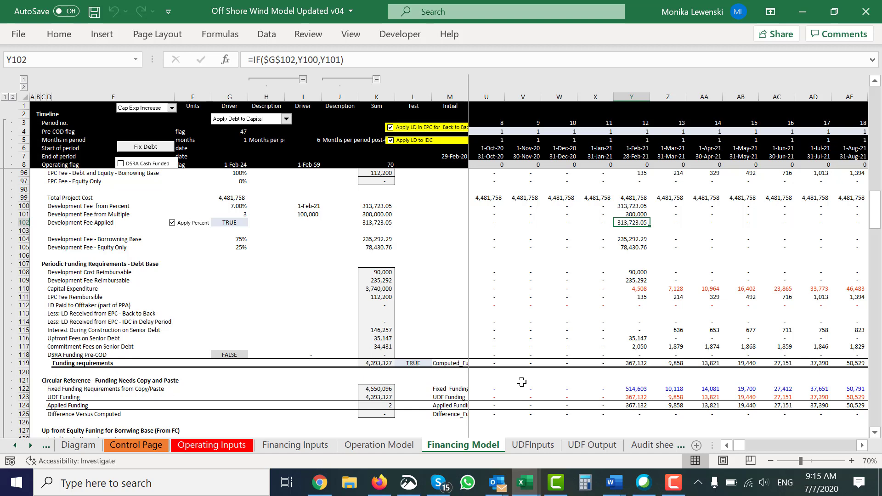
key(Down)
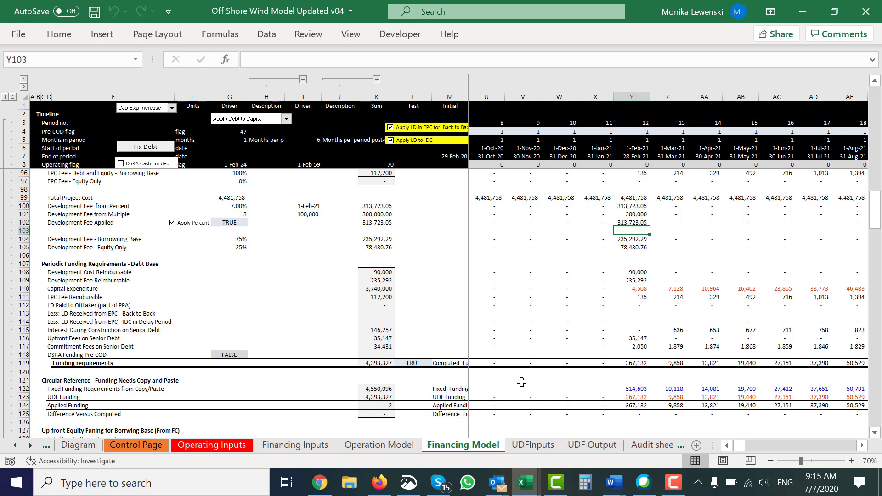
key(Down)
key(Up)
key(Up)
key(Down)
key(Down)
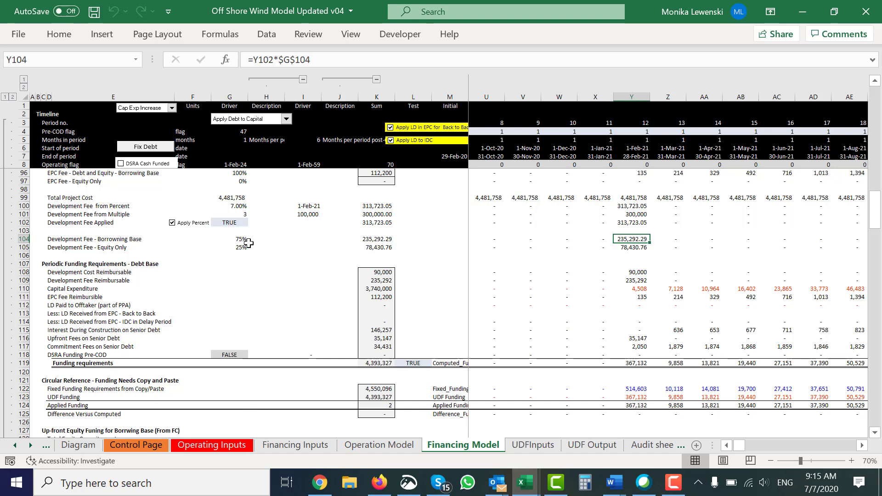
Step: Inspect the driver formulas in G104 and G105 for the borrowing base and equity-only development fee shares
click(232, 245)
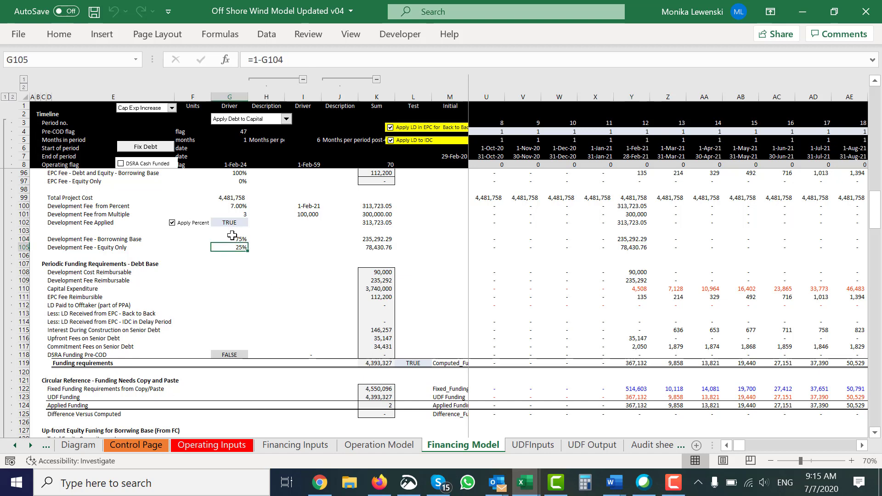
click(232, 238)
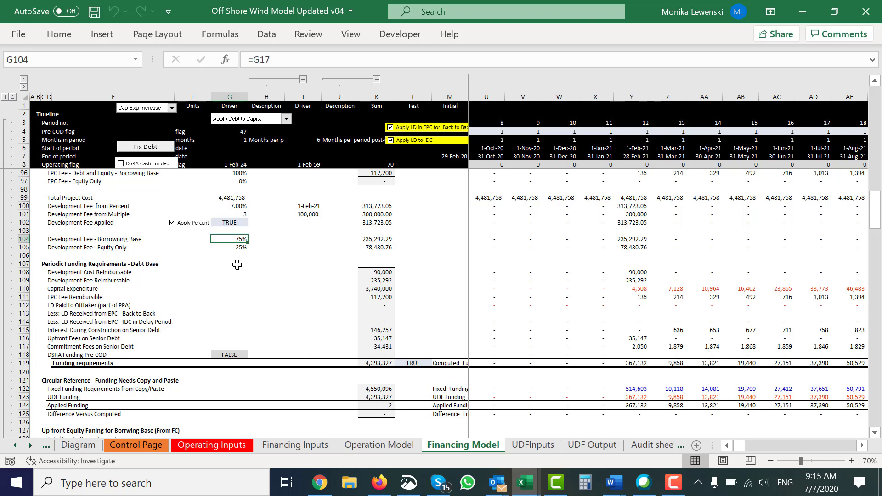
key(Down)
Step: Step down the February 2021 column from pro-rata equity financing to the equity total with development fee deduction in row 147
click(631, 265)
scroll(630, 265, down, 11)
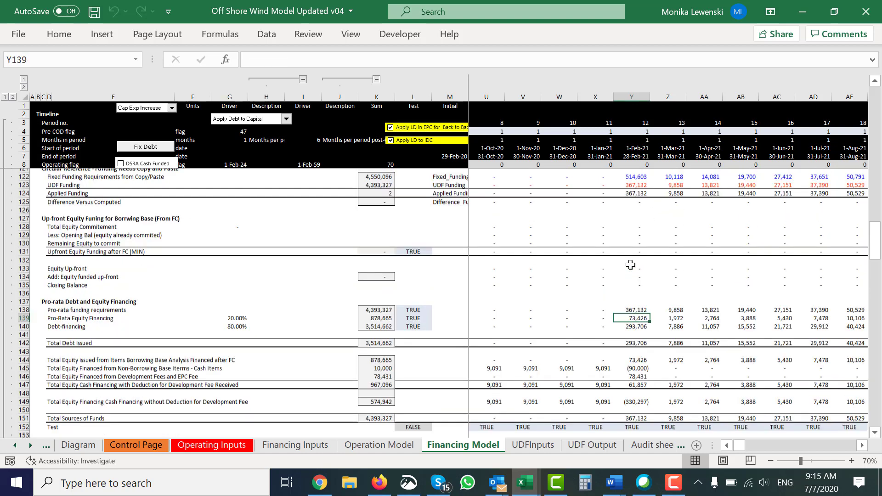
click(630, 265)
key(Down)
key(Down)
key(Down)
key(Down)
key(Down)
key(Down)
key(Down)
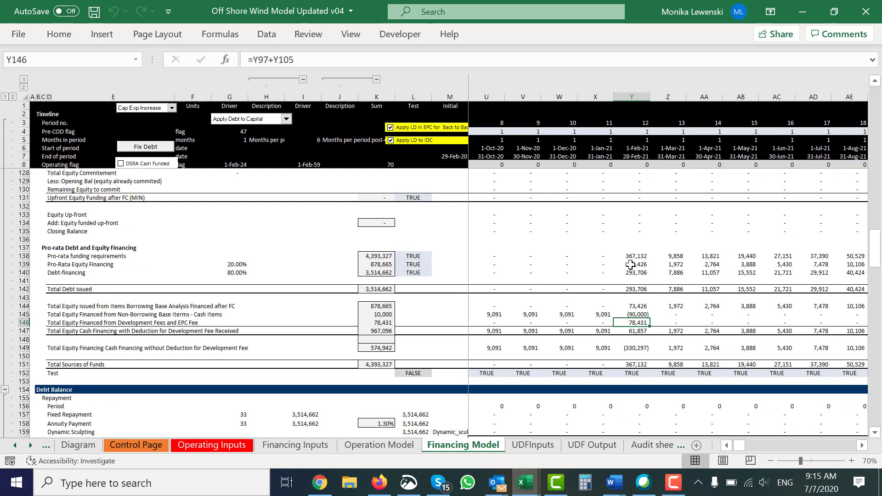
key(Down)
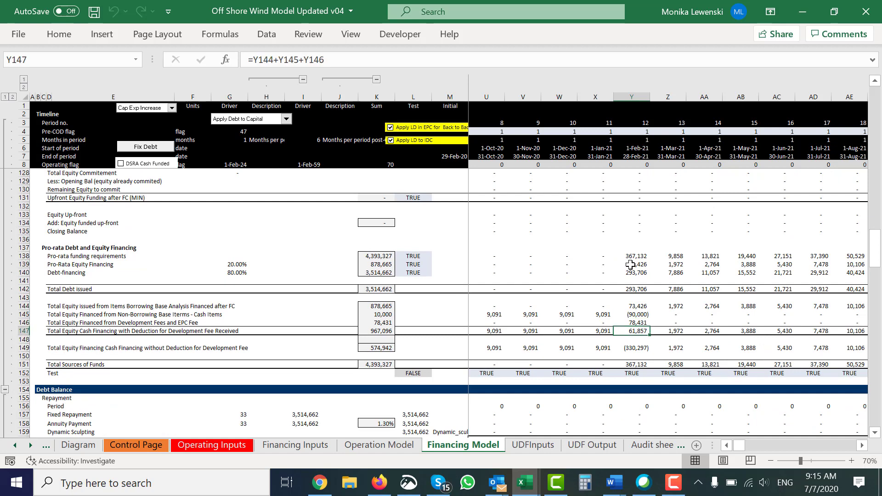
Step: Inspect which cells the Y147 formula adds, and compare it with the preceding months in row 147
key(F2)
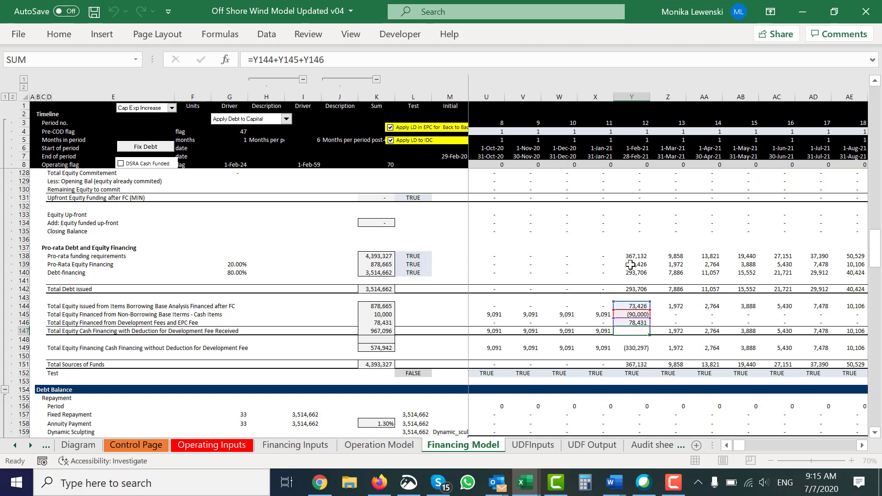
key(Escape)
key(Left)
key(Left)
key(Left)
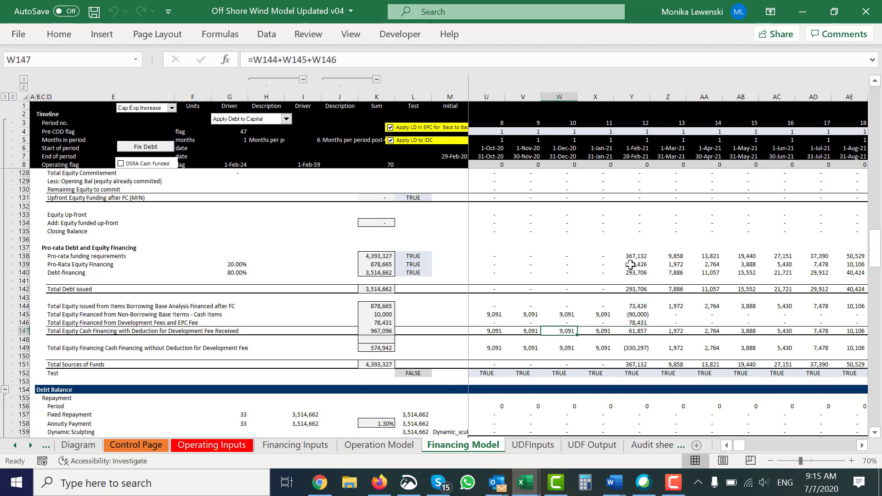
key(Right)
key(Right)
key(Right)
Step: Examine the February 2021 equity components in Y144, Y145 and Y146 one by one
key(Up)
key(Up)
key(Up)
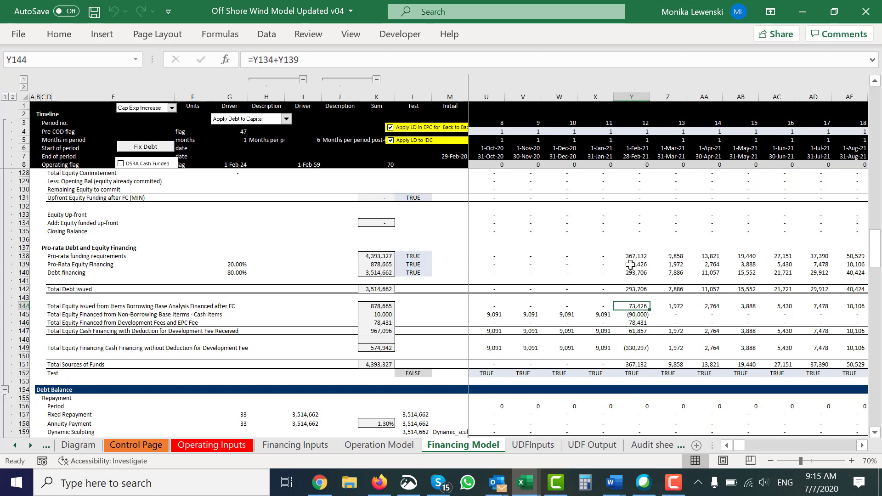
key(Down)
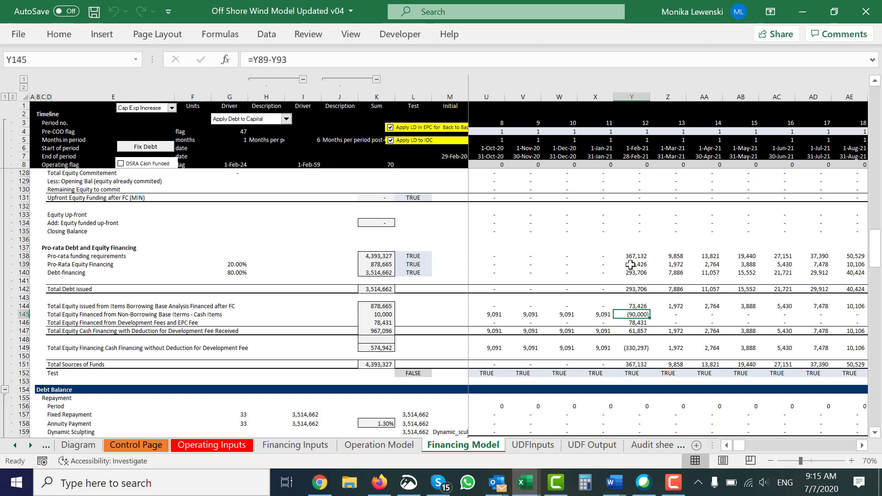
key(Down)
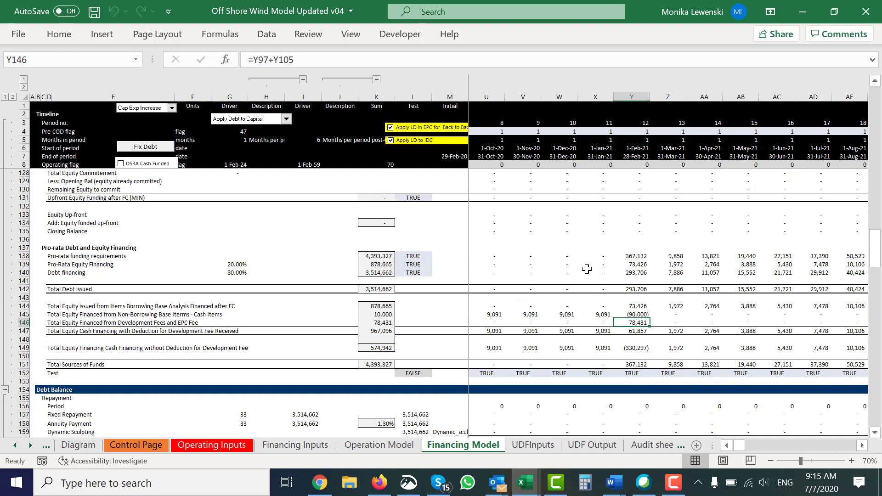
Step: Trace equity financing without development fee deduction in row 149 back to its total, and return to the timeline's first month
click(615, 347)
key(Left)
key(Left)
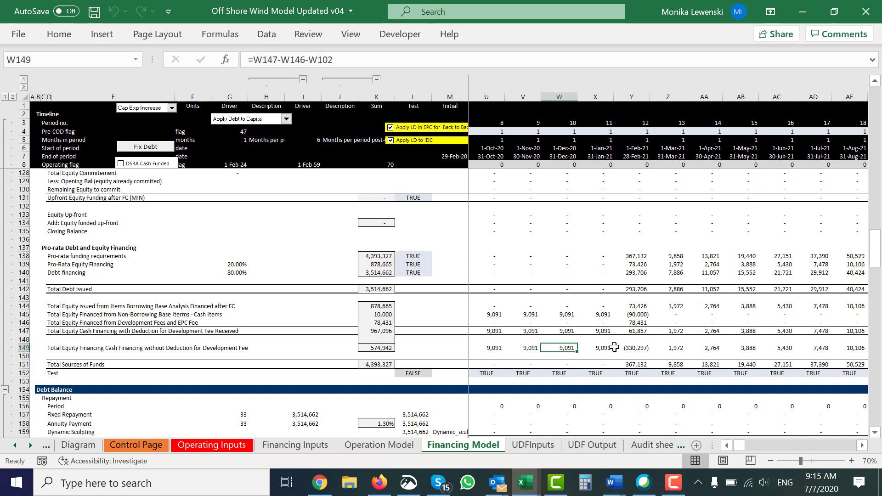
key(Left)
key(Left)
key(Left)
key(Left)
key(Left)
key(Left)
key(Left)
key(Left)
key(Left)
key(Left)
key(Left)
key(Left)
key(Left)
key(Left)
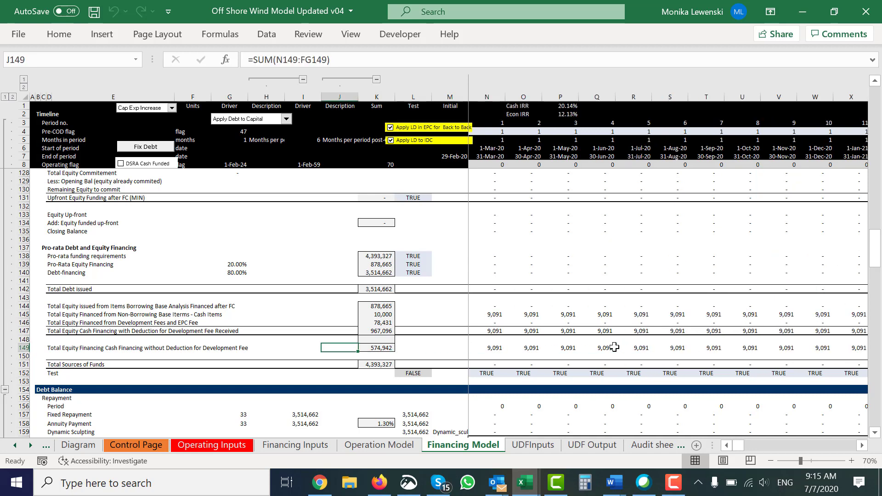
key(Left)
key(Right)
key(Right)
key(Right)
key(Right)
key(Right)
key(Right)
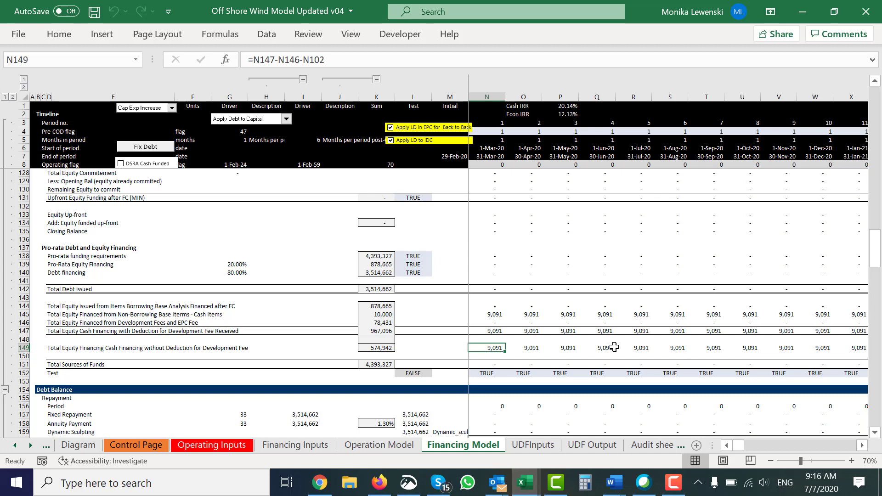
Step: Follow row 149 across the timeline to February 2021 and inspect the formula in Y149
key(Right)
key(Right)
key(Right)
key(Right)
key(Right)
key(Right)
key(Right)
key(Right)
key(Right)
key(Right)
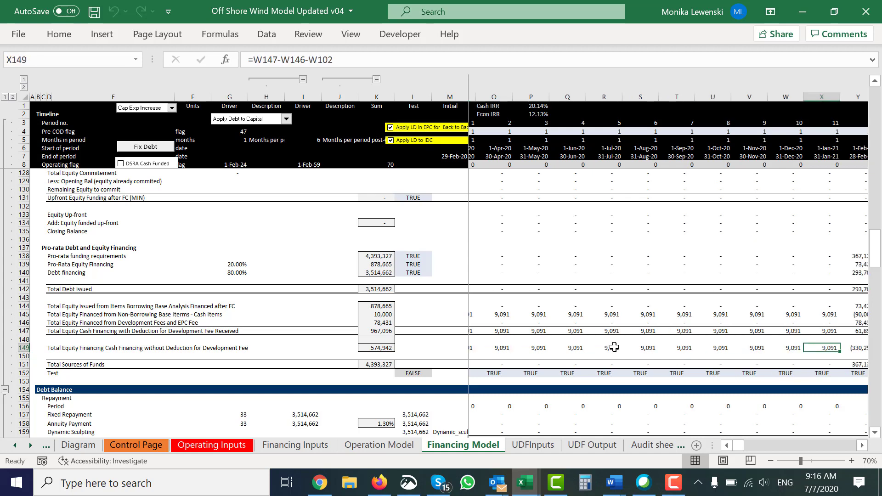
key(Right)
key(Right)
key(Right)
key(Right)
key(Left)
key(Left)
key(Left)
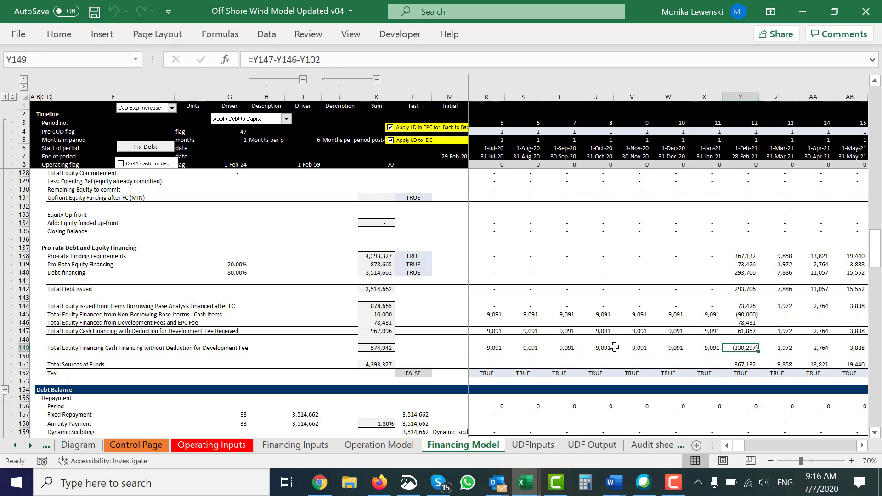
Step: Open the Diagram sheet and review the sponsor performance equity IRRs with and without economic development fee cost
key(ctrl+Page_Up)
key(ctrl+Page_Up)
key(ctrl+Page_Up)
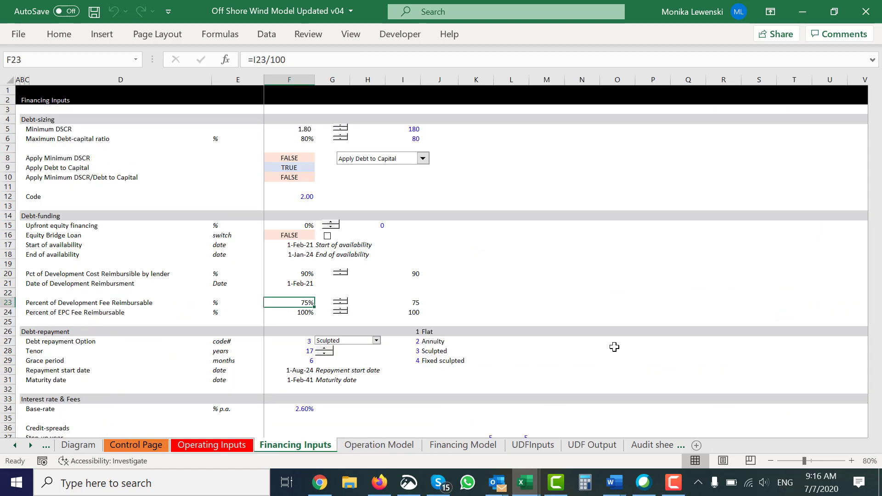
key(ctrl+Page_Up)
key(ctrl+Page_Up)
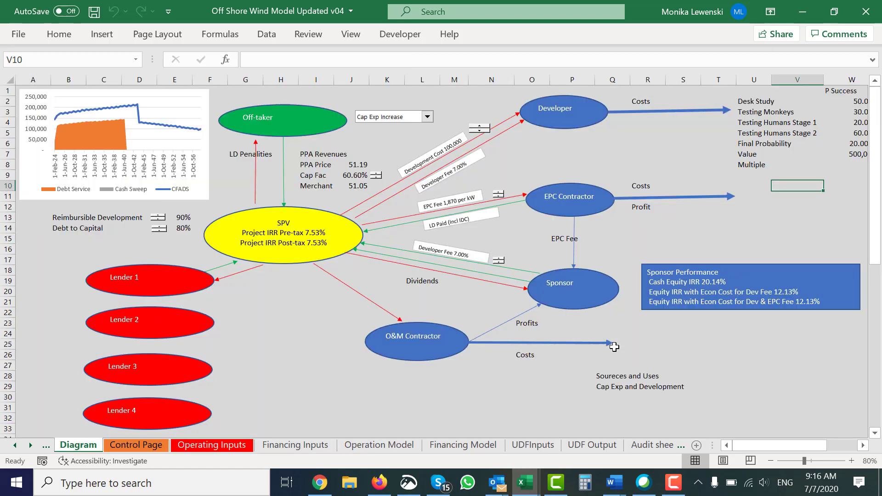
click(303, 331)
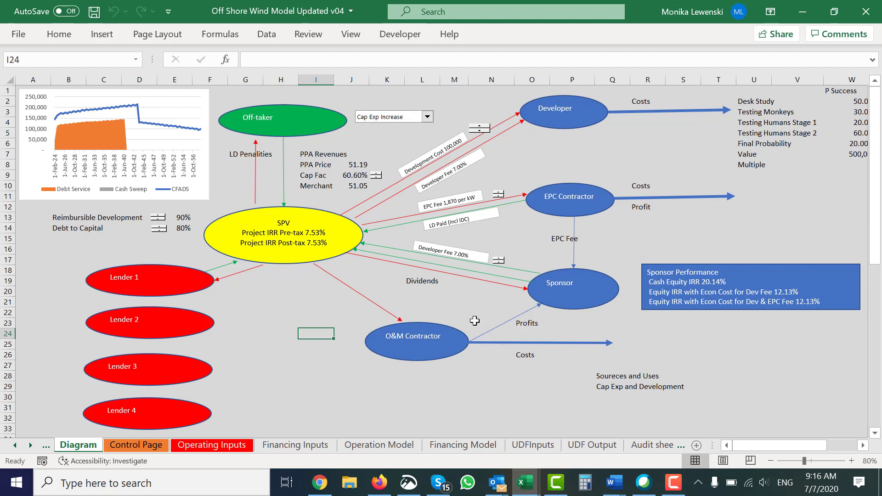
click(700, 283)
click(698, 347)
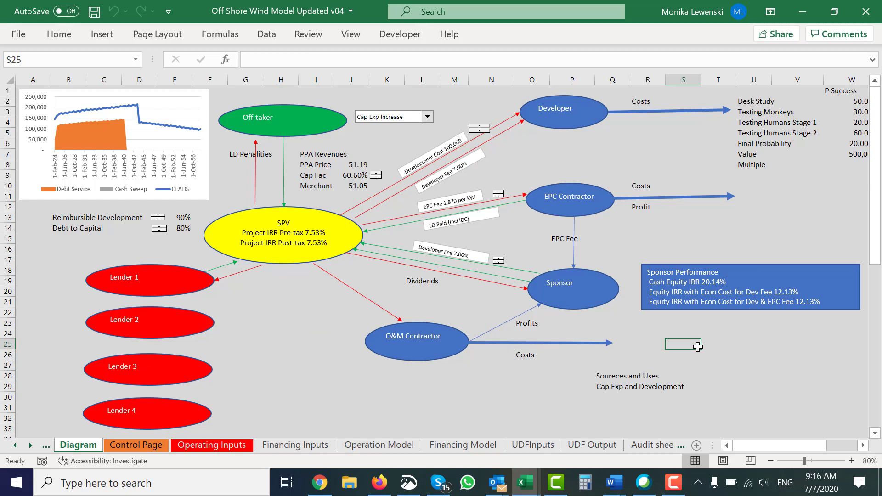
Step: Return to the Financing Model sheet and trace row 149 from January 2021 back to its label
key(ctrl+Page_Down)
key(ctrl+Page_Down)
key(ctrl+Page_Down)
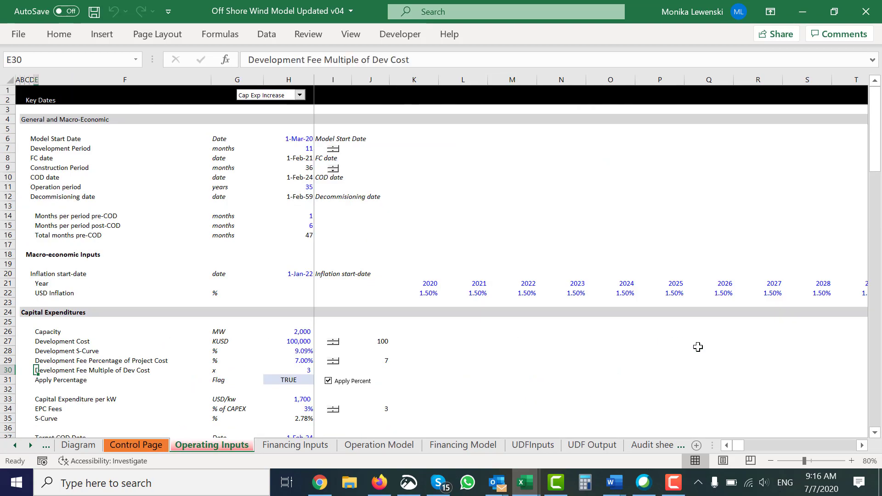
key(ctrl+Page_Down)
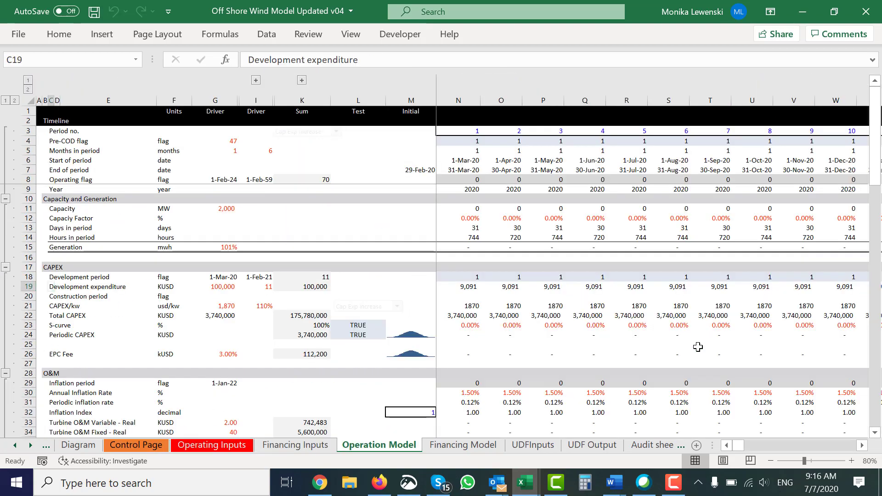
key(ctrl+Page_Down)
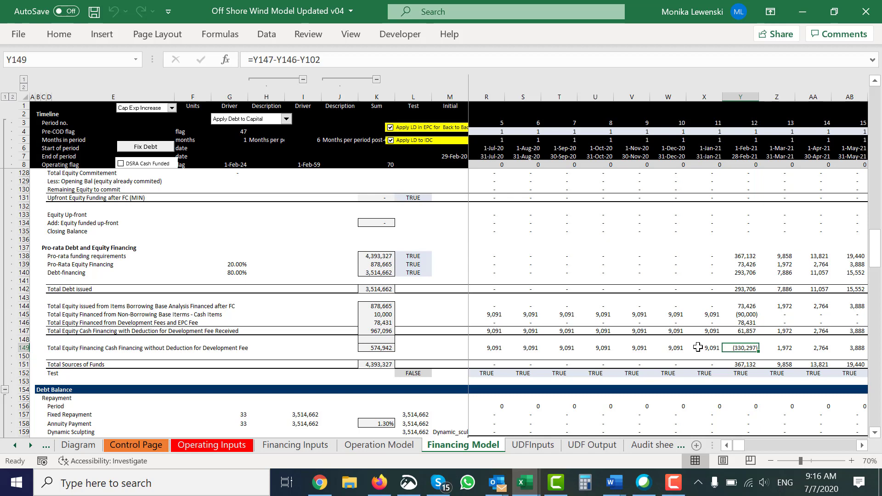
click(698, 348)
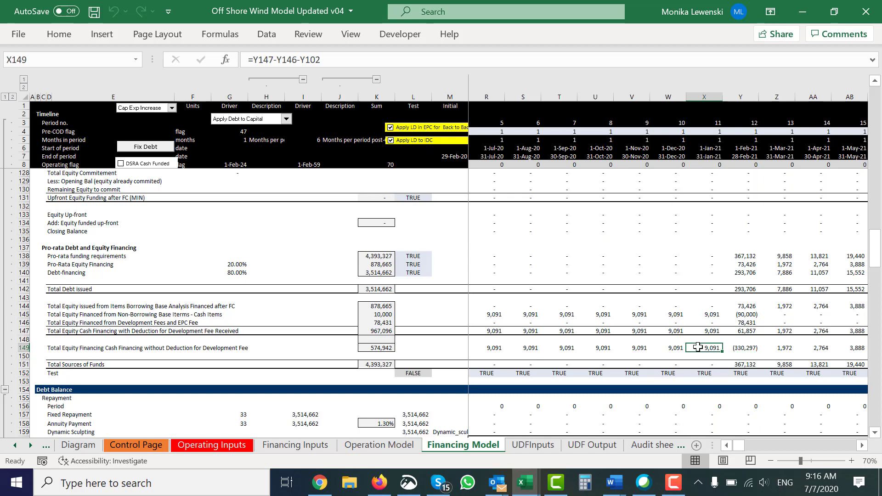
key(ctrl+Left)
key(ctrl+Left)
key(ctrl+Left)
key(ctrl+Left)
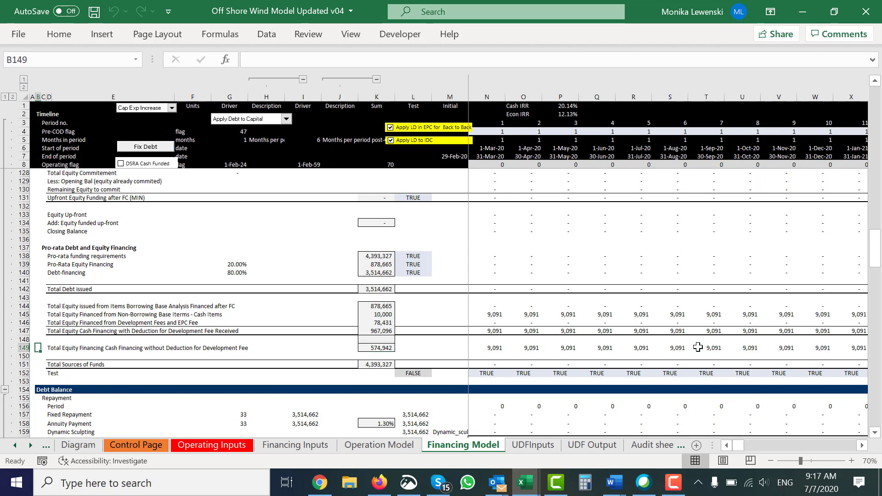
Step: Inspect the formulas behind the Cash IRR in P1 and the Econ IRR in P2
click(527, 101)
key(Right)
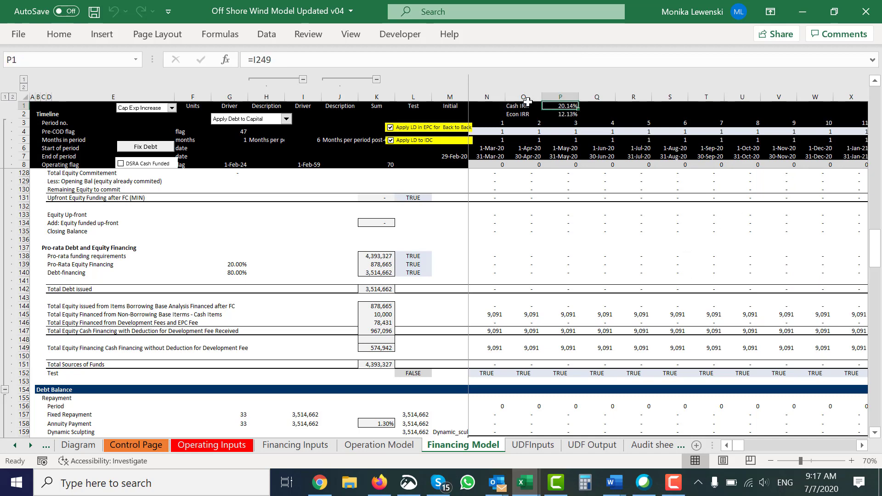
key(Down)
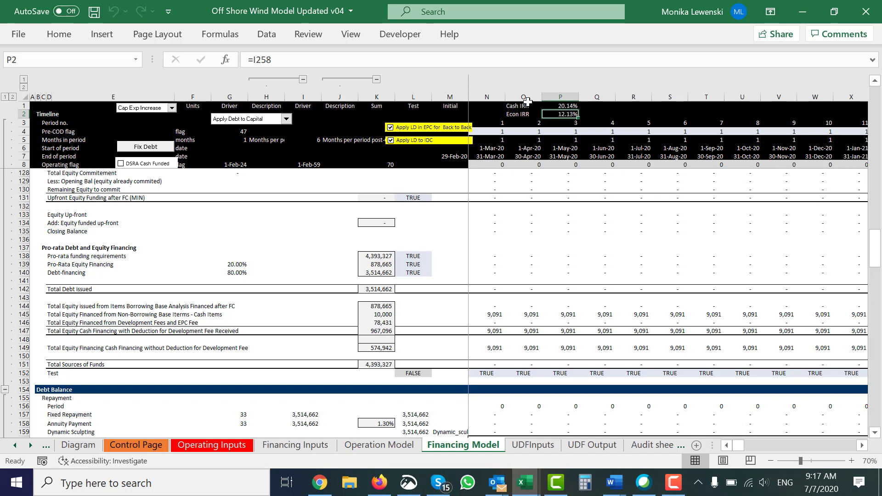
Step: Set the Development Fee Percentage of Project Cost on the Operating Inputs sheet to 3%
key(Page_Up)
key(Page_Up)
key(Page_Up)
key(Page_Up)
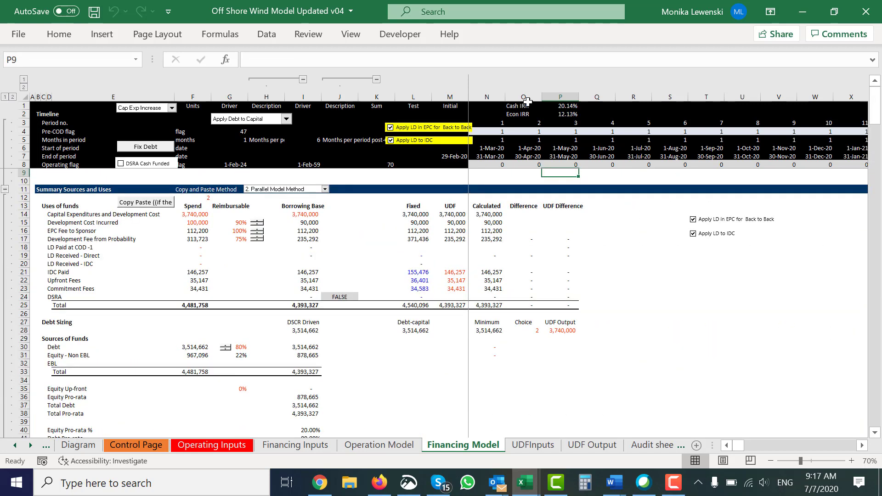
click(253, 247)
key(ctrl+Page_Up)
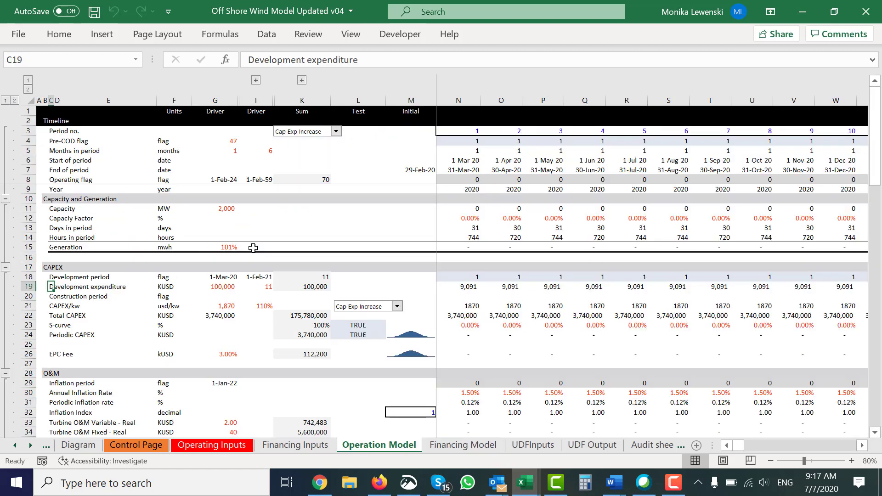
key(ctrl+Page_Up)
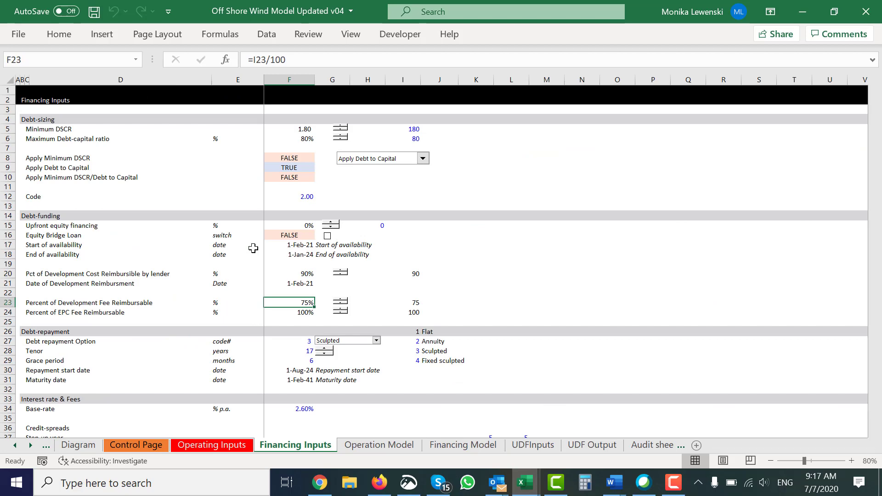
key(ctrl+Page_Up)
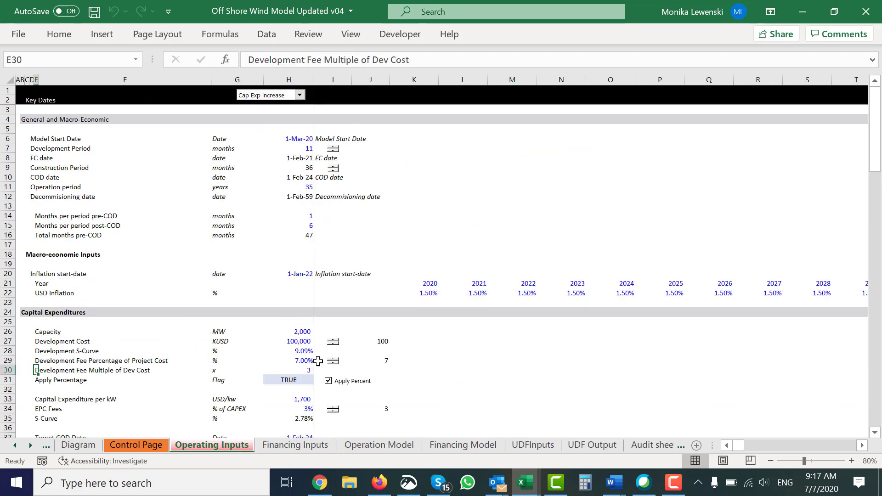
double_click(333, 365)
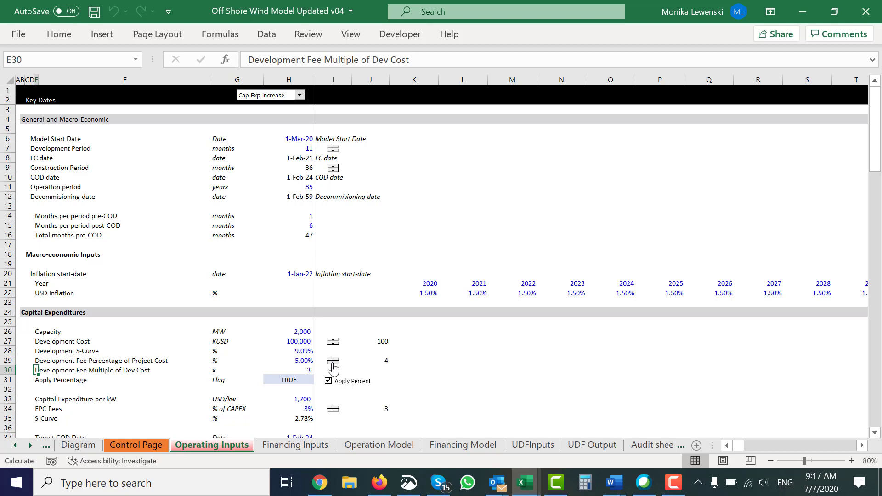
click(333, 367)
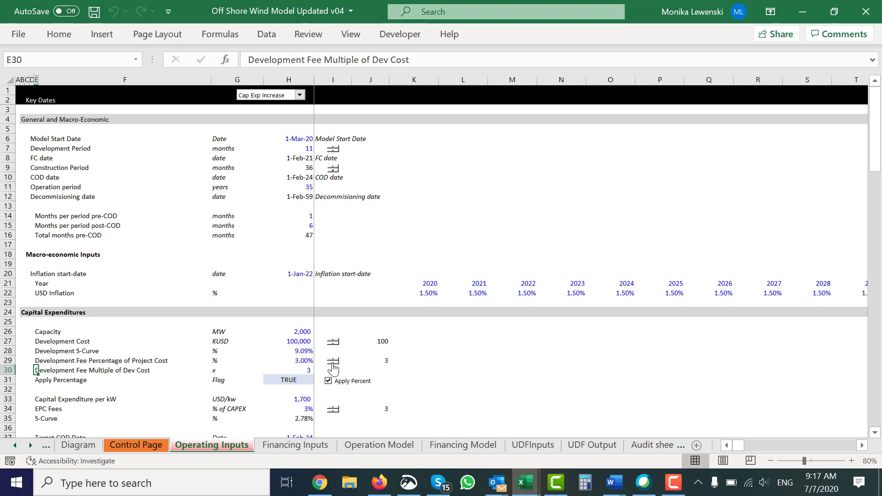
Step: Review the Financing Model's summary sources and uses and its development cost and fee rows under the new fee percentage
key(ctrl+Page_Down)
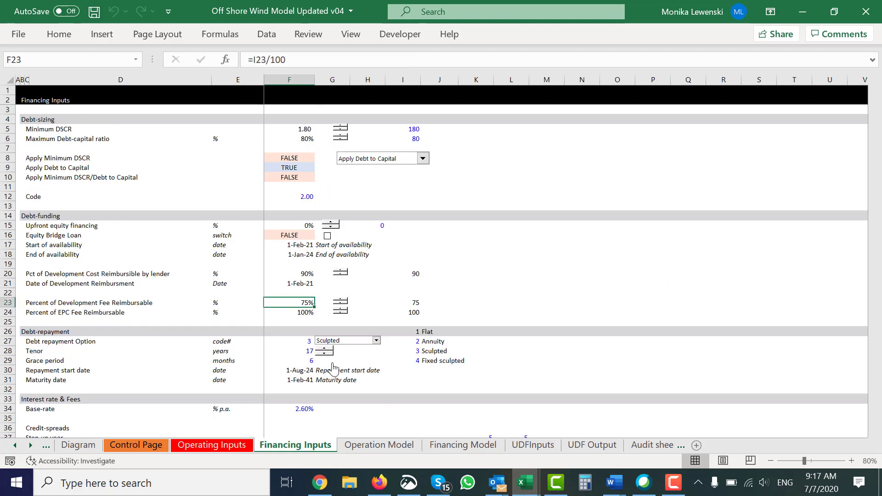
key(ctrl+Page_Down)
key(ctrl+Page_Down)
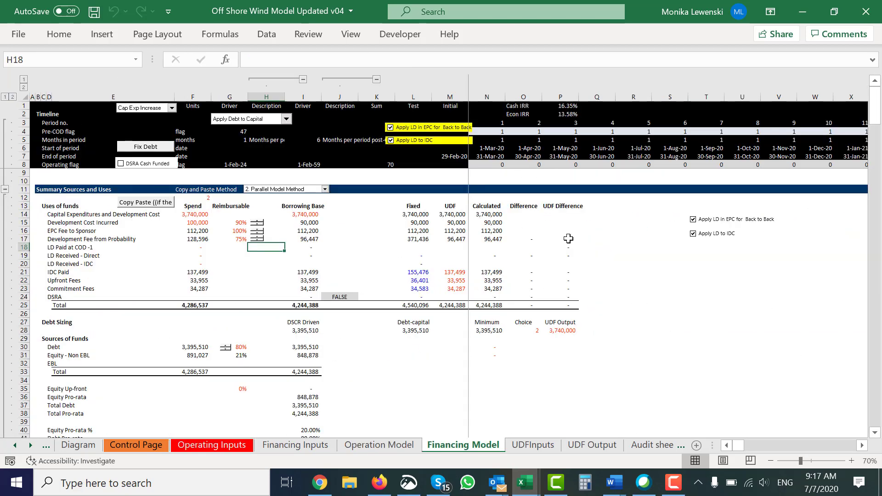
click(590, 256)
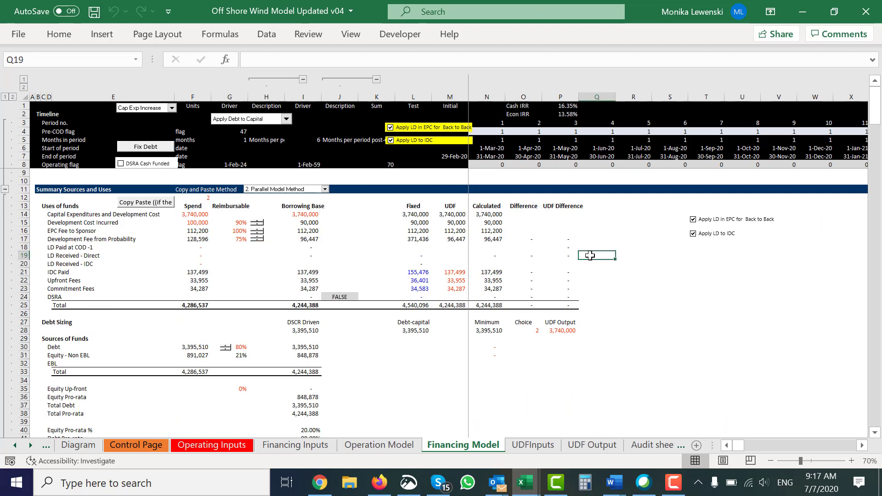
scroll(590, 255, down, 10)
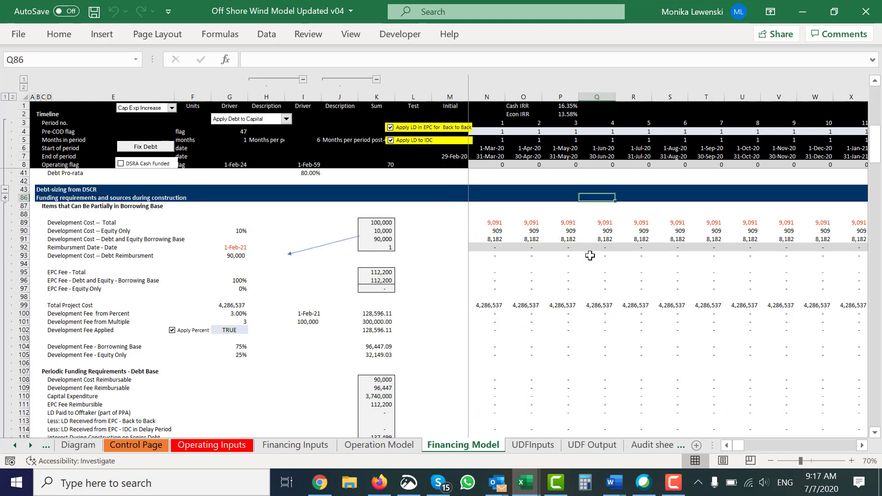
scroll(590, 256, up, 10)
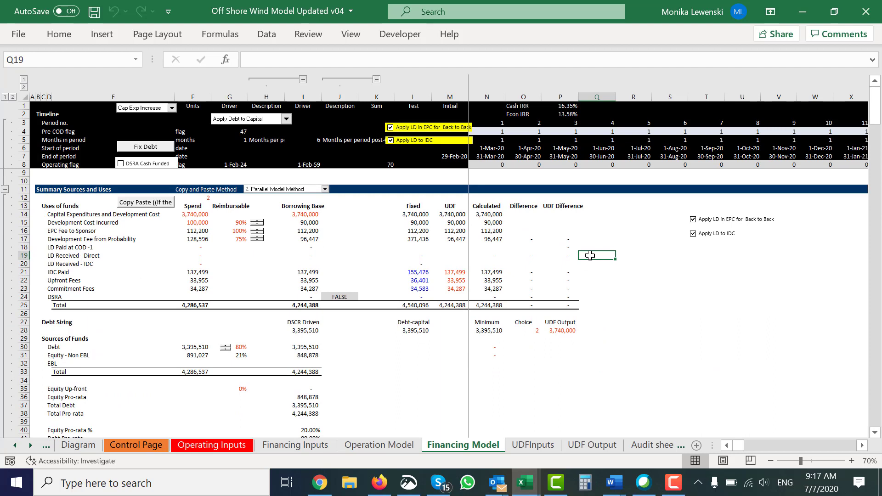
Step: Compare the Cash IRR in P1 with the Econ IRR in P2 under the new development fee percentage
key(Up)
key(Up)
key(Up)
key(Up)
key(Up)
key(Up)
key(Up)
key(Up)
key(Up)
key(Up)
key(Up)
key(Up)
key(Up)
key(Up)
key(Up)
key(Up)
key(Up)
key(Up)
key(Down)
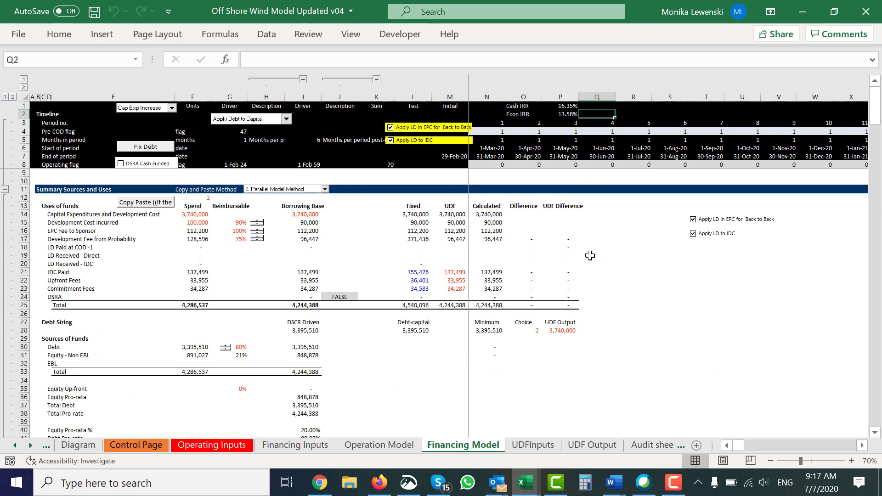
key(Left)
key(Up)
key(Down)
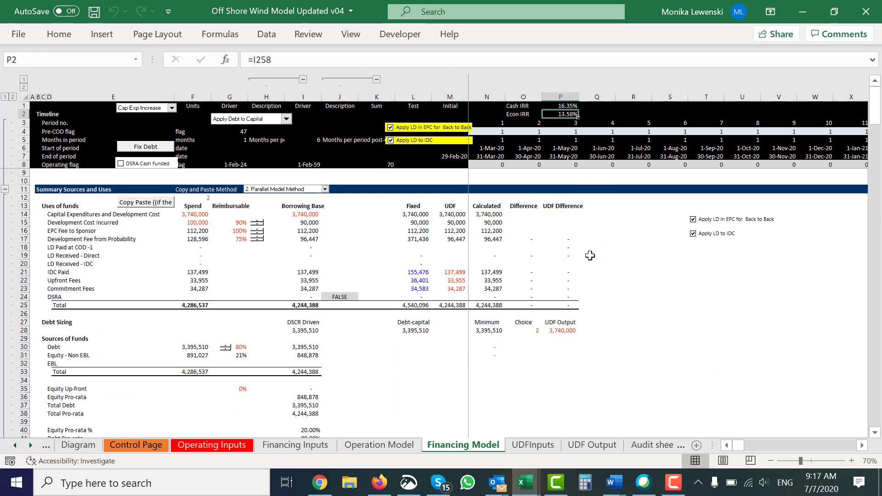
key(Up)
key(Down)
key(Up)
key(Down)
click(376, 379)
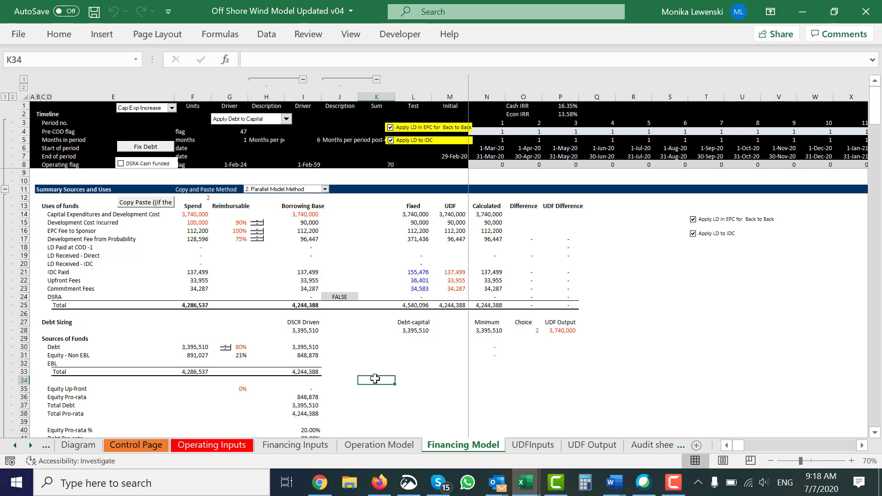
key(Down)
key(Down)
key(Down)
key(Down)
key(Down)
key(Up)
key(Up)
key(Up)
key(Up)
key(Up)
key(Up)
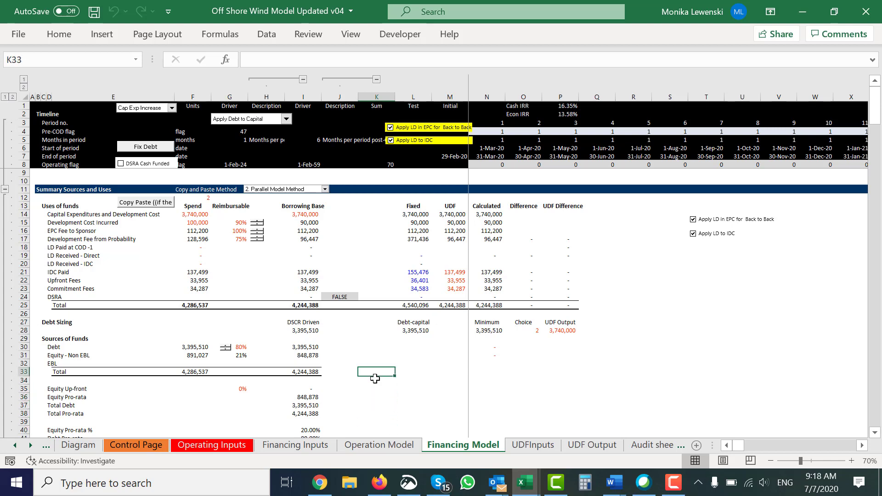
key(Down)
key(Down)
key(Down)
key(Down)
key(Down)
key(Down)
key(Down)
key(Down)
key(Down)
key(Down)
key(Down)
key(Down)
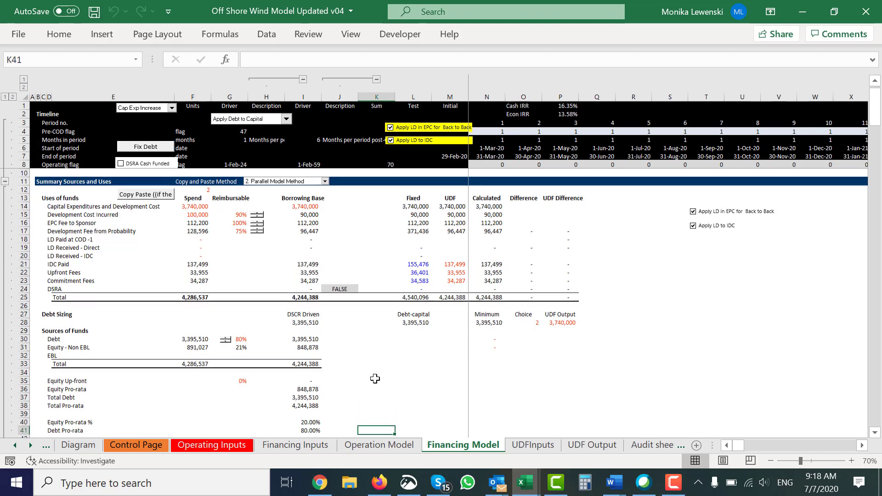
key(Up)
key(Up)
key(Up)
key(Up)
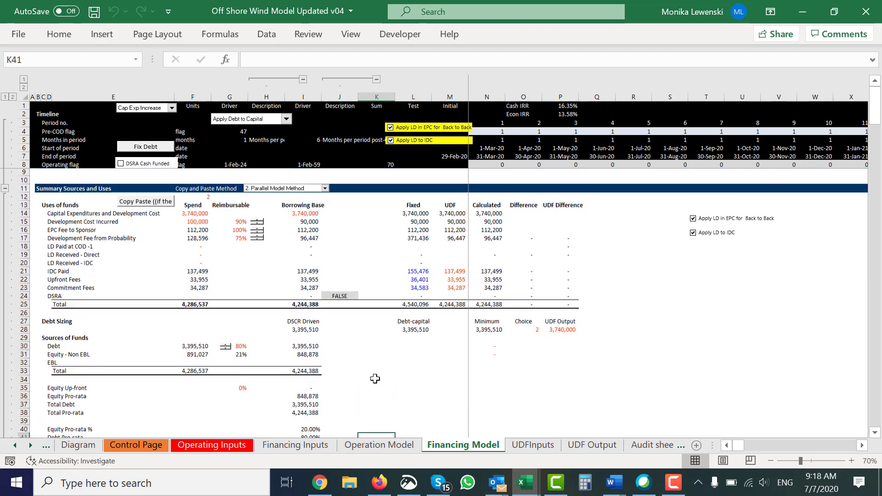
Step: Raise the reimbursable share of the development fee in the summary uses of funds to 100%
click(259, 237)
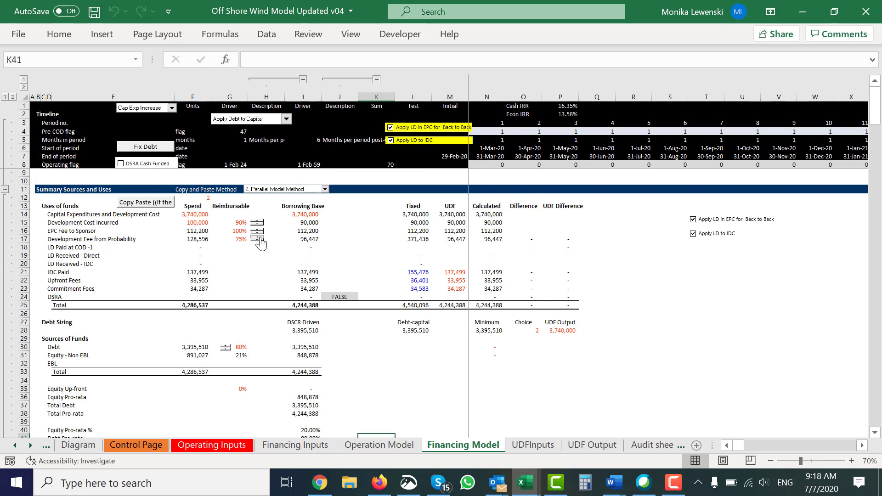
click(260, 238)
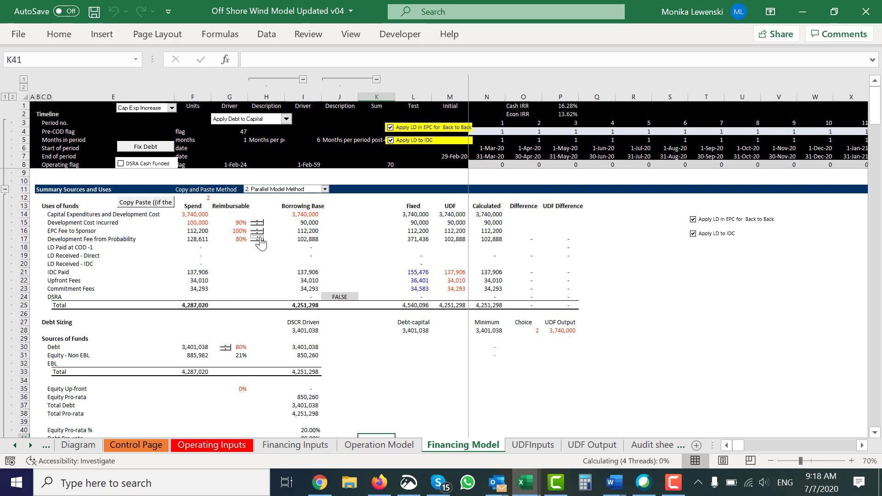
click(259, 237)
click(260, 238)
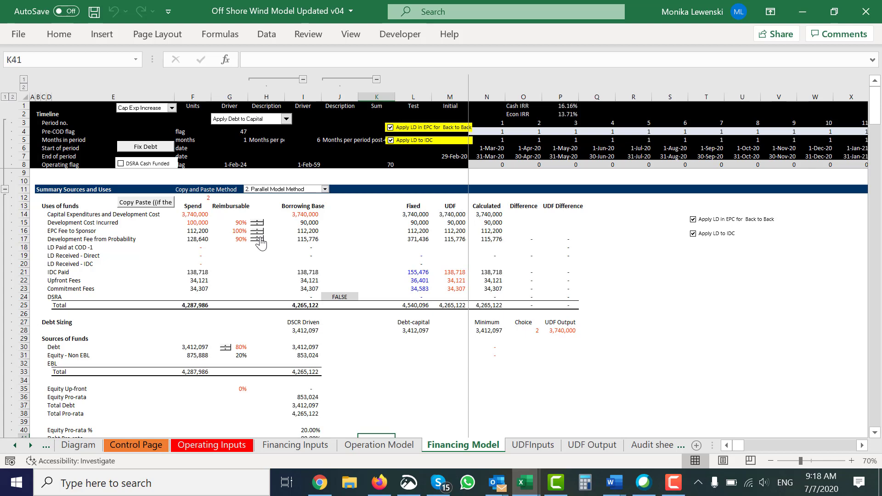
click(260, 237)
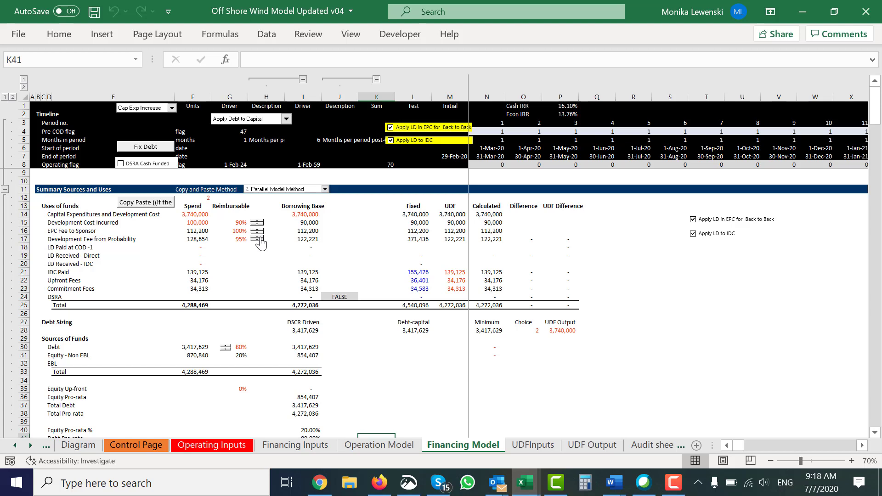
click(259, 237)
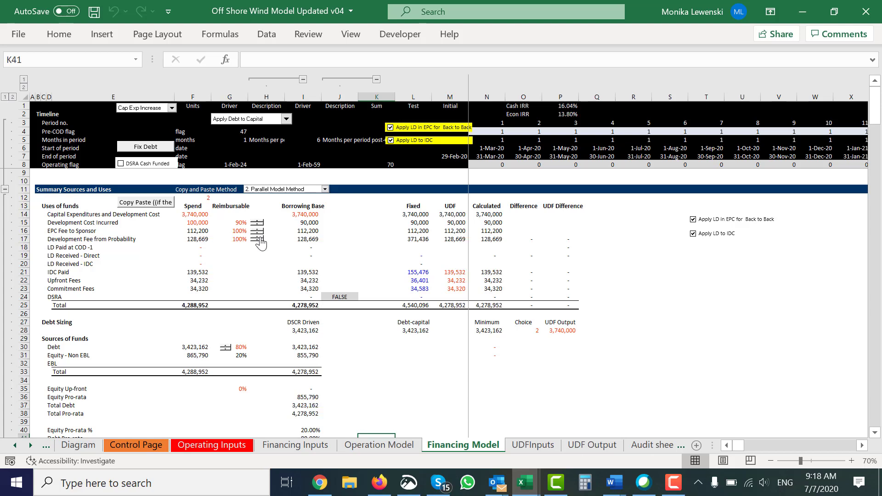
click(233, 289)
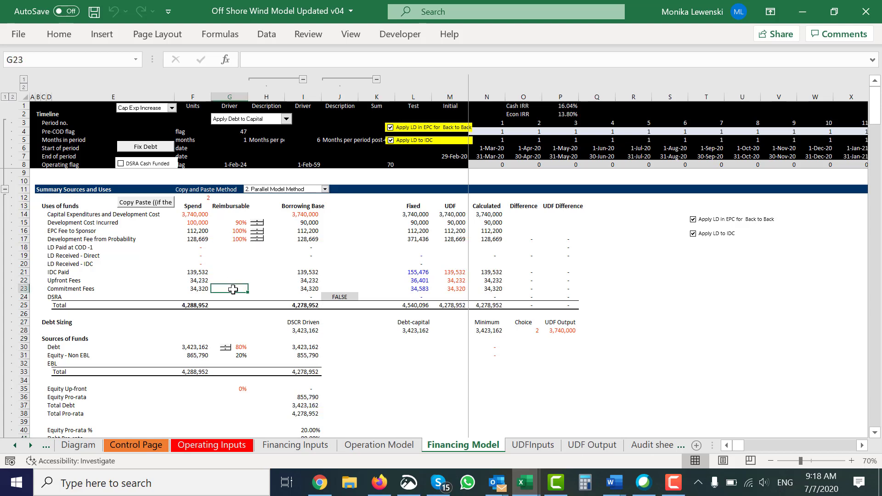
click(665, 487)
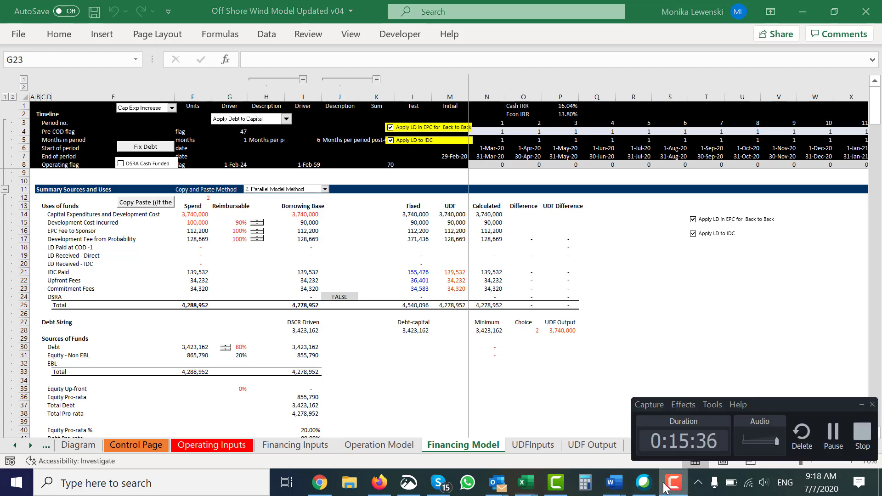
click(833, 434)
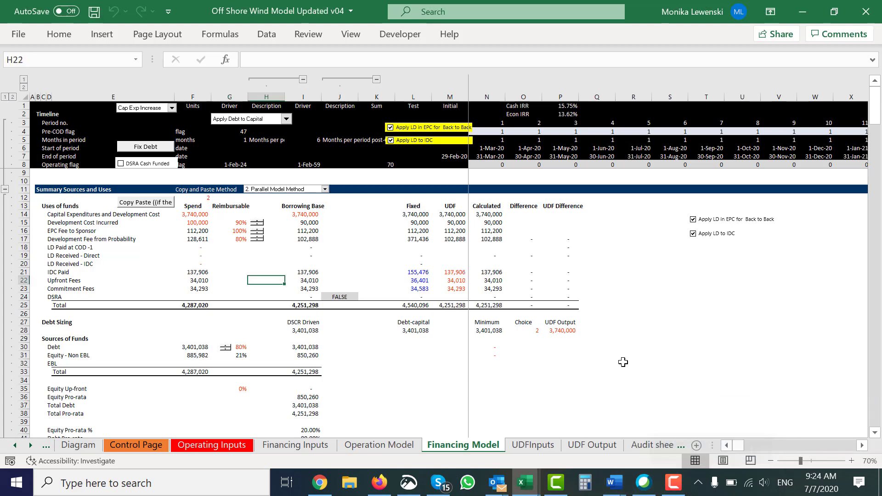
Step: Lower the reimbursable share of the Development Fee from Probability in the summary uses of funds to 30%
click(257, 241)
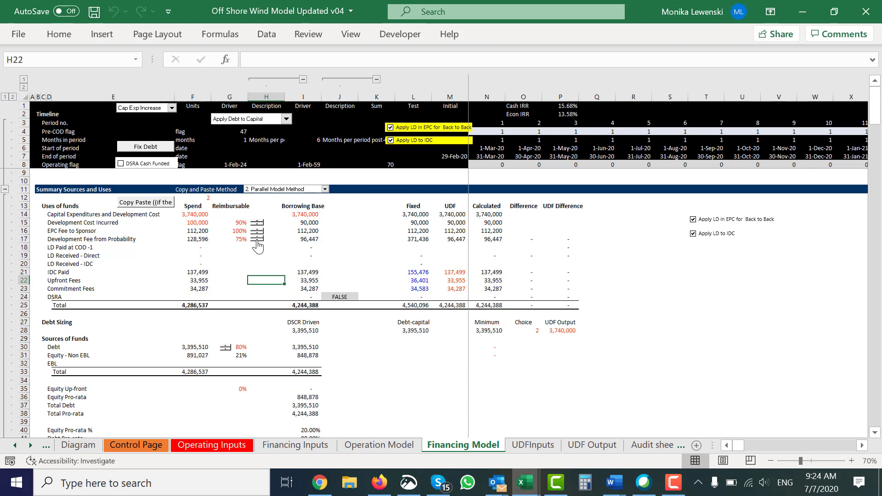
click(257, 241)
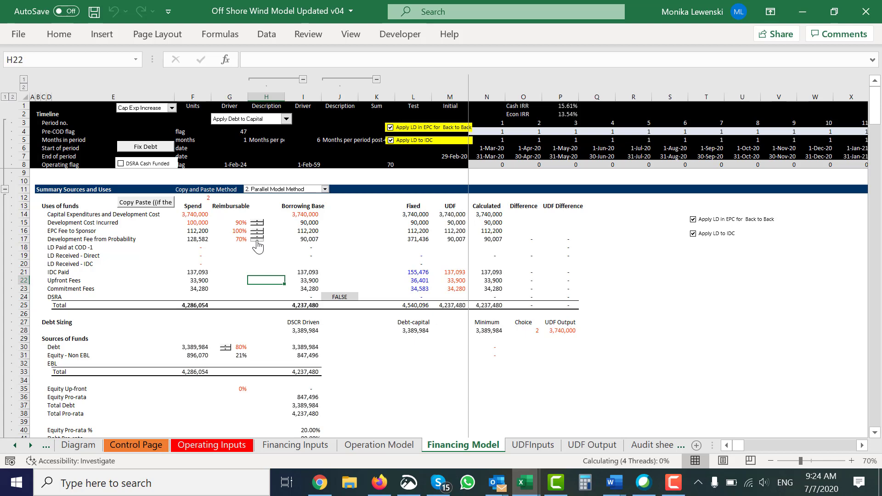
click(256, 241)
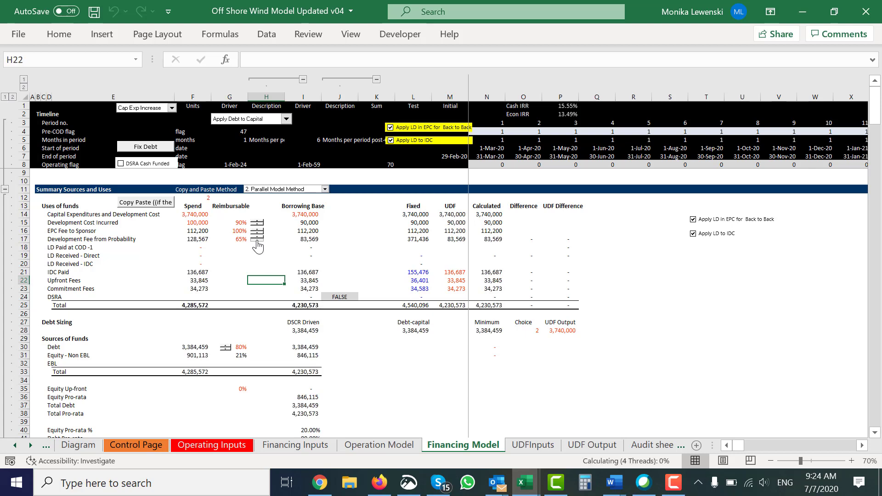
click(257, 241)
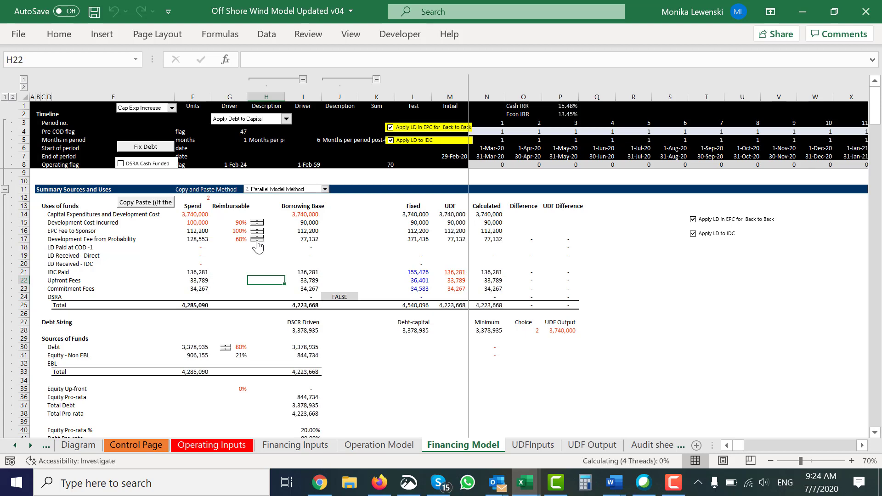
click(257, 241)
click(257, 241)
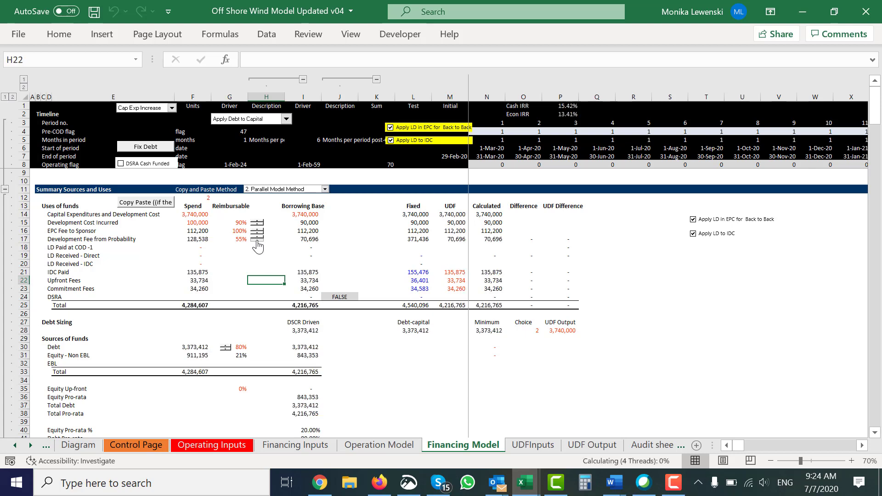
click(257, 241)
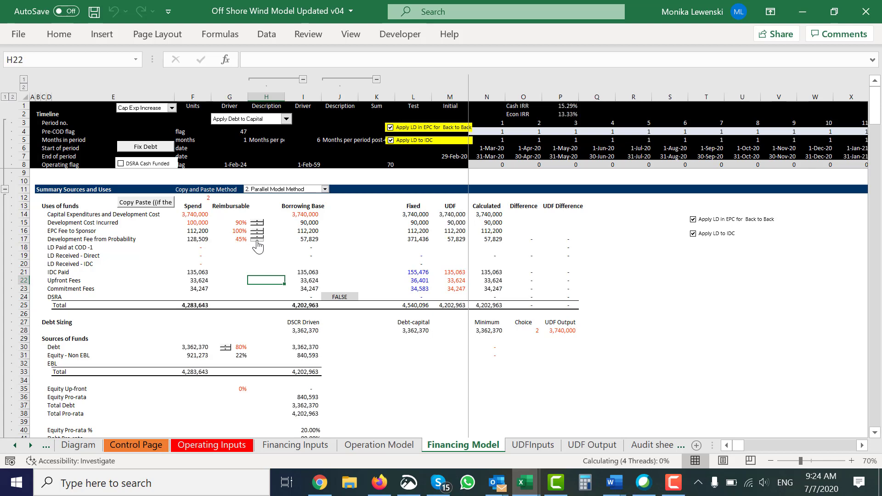
click(256, 241)
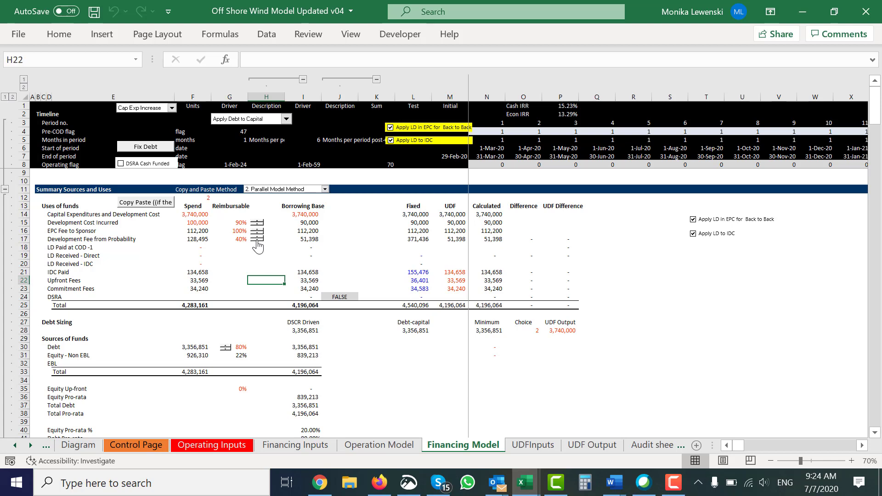
click(256, 242)
click(257, 241)
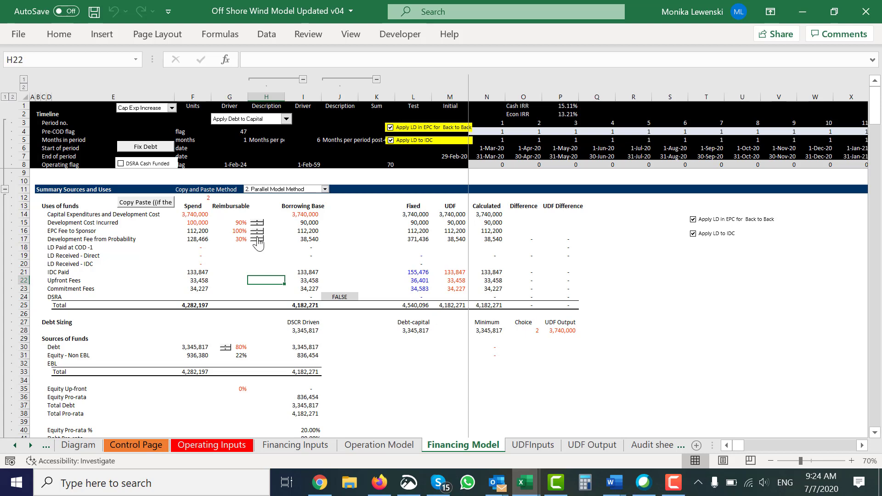
Step: Raise the reimbursable share of the Development Fee from Probability to 85%
click(257, 238)
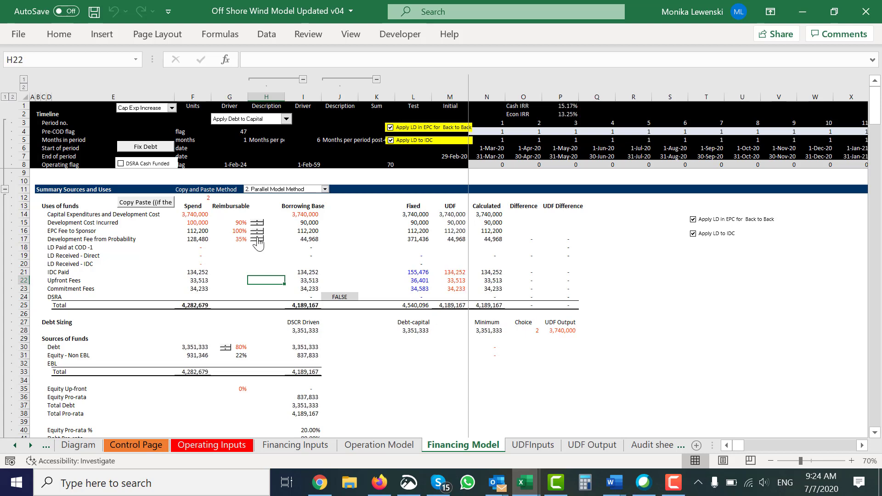
click(258, 238)
click(258, 239)
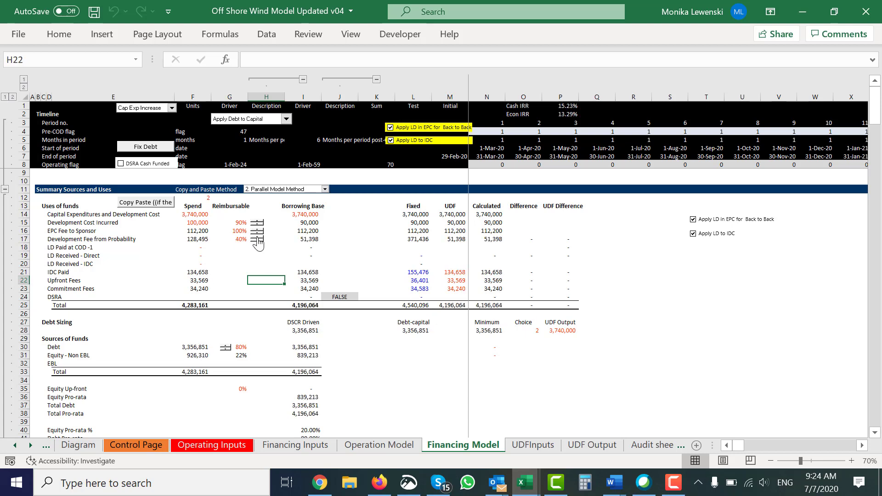
click(257, 239)
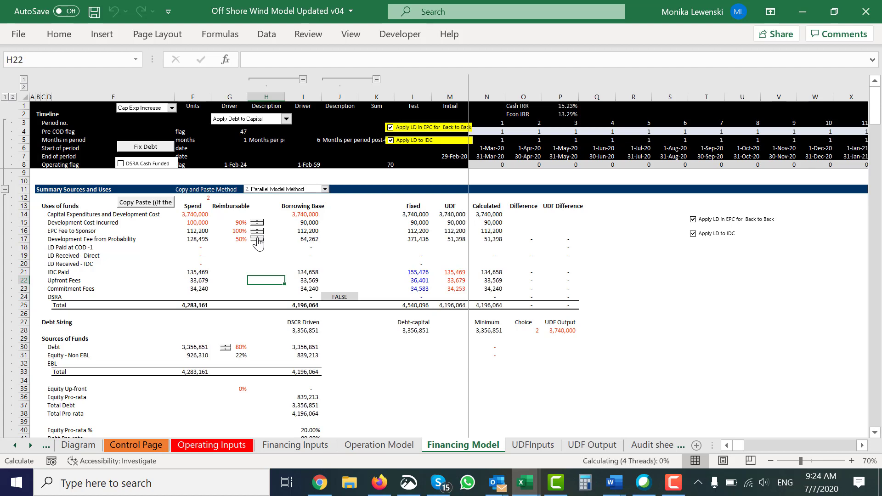
click(257, 238)
click(257, 237)
click(257, 238)
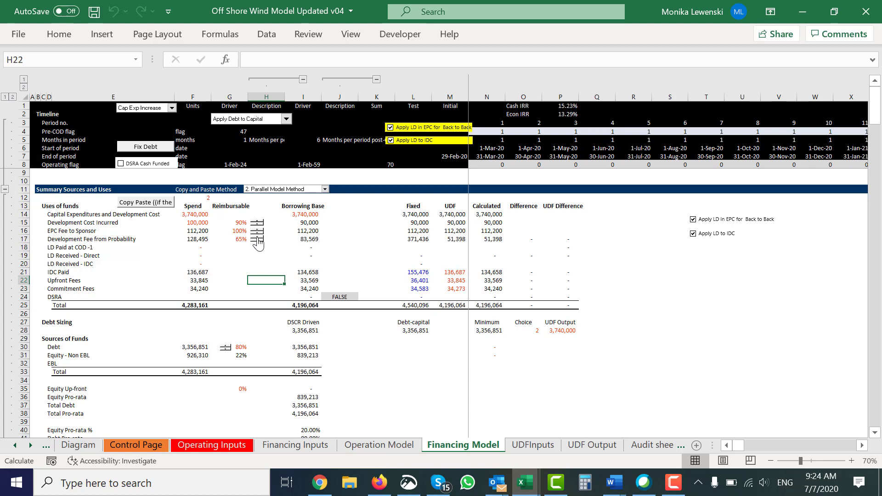
click(257, 237)
click(257, 238)
click(257, 237)
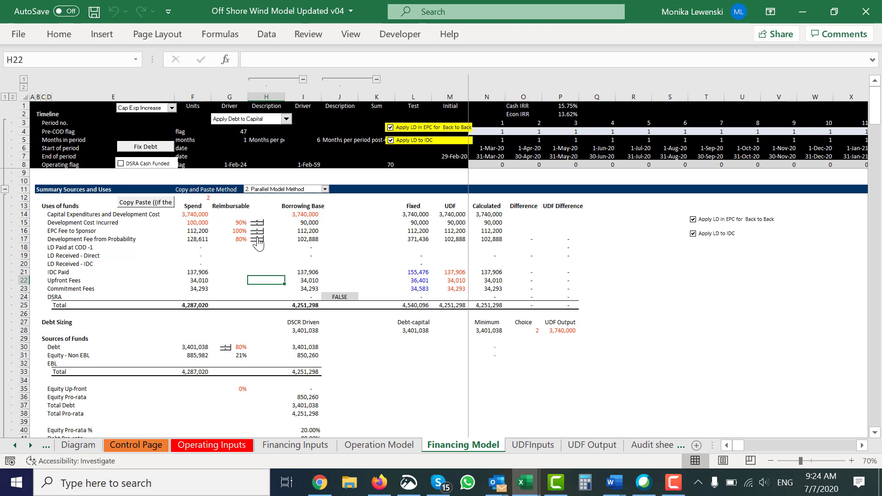
click(257, 237)
Step: Examine the Financing Model rows for total equity cash financing with and without deduction for the development fee
key(Page_Down)
key(Page_Down)
key(Page_Down)
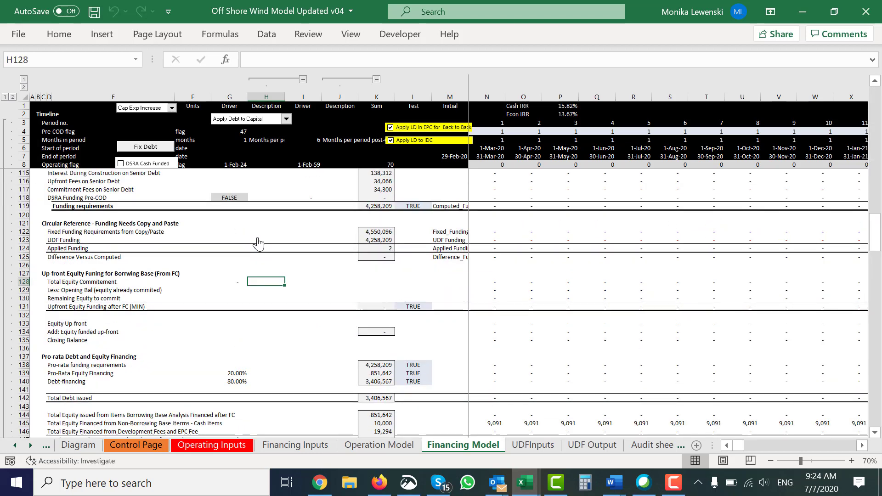
key(Up)
key(Up)
key(Up)
key(Up)
key(Up)
key(Up)
key(Up)
key(Up)
key(Up)
key(Up)
key(Up)
key(Up)
key(Up)
key(Up)
key(Up)
key(Up)
key(Up)
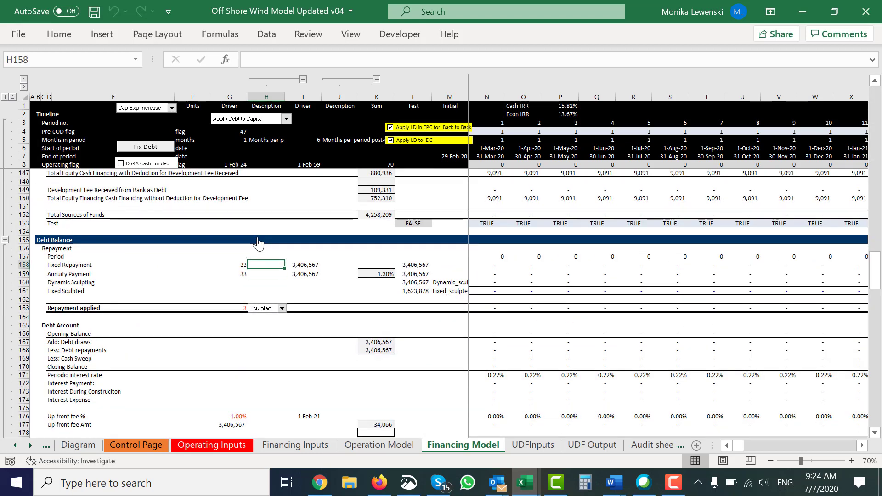
key(Up)
key(Down)
key(Down)
key(Down)
key(Down)
key(Down)
key(Down)
key(Down)
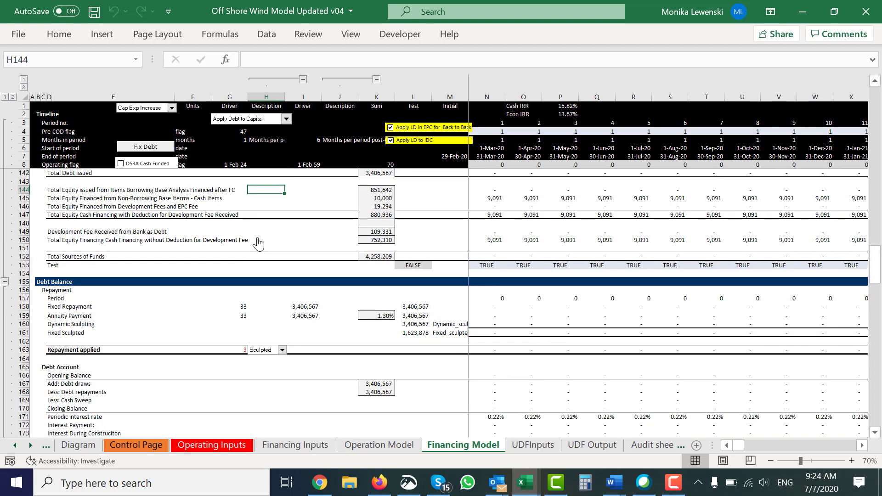
key(Down)
key(Left)
key(Left)
key(Left)
key(Left)
key(Left)
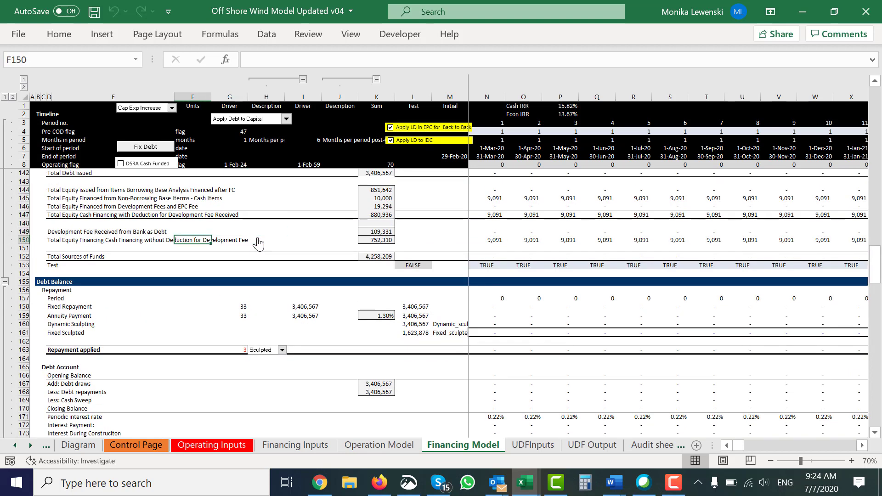
Step: Check the first-period formulas for the development fee received from the bank as debt and the equity financed from development and EPC fees
key(Up)
key(Right)
key(Right)
key(Right)
key(Right)
key(Right)
key(Right)
key(Right)
key(Right)
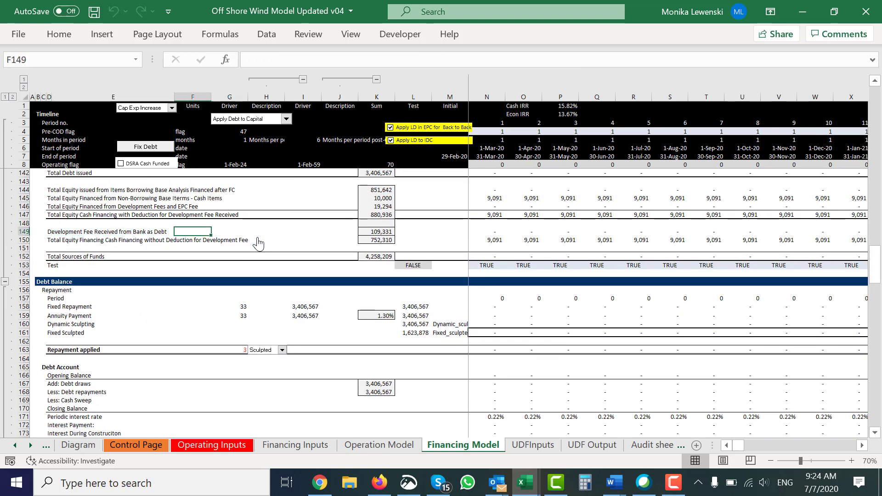
key(Right)
key(Right)
key(Right)
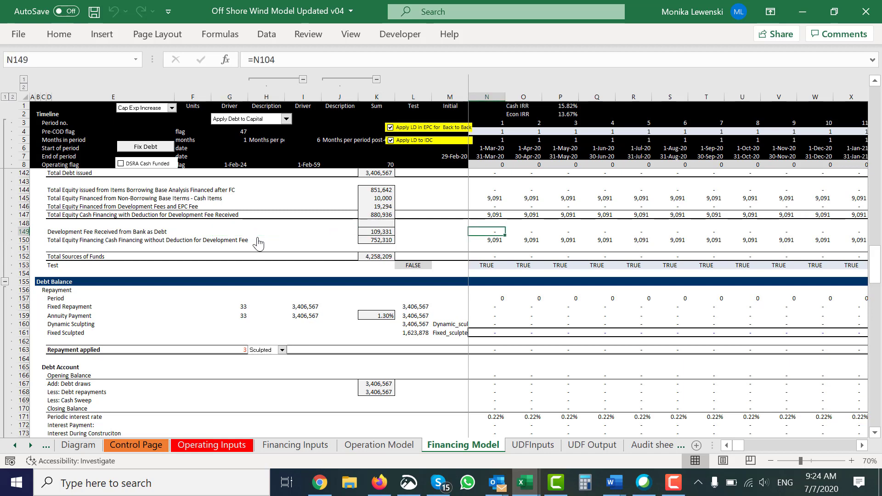
key(Up)
key(Up)
key(Up)
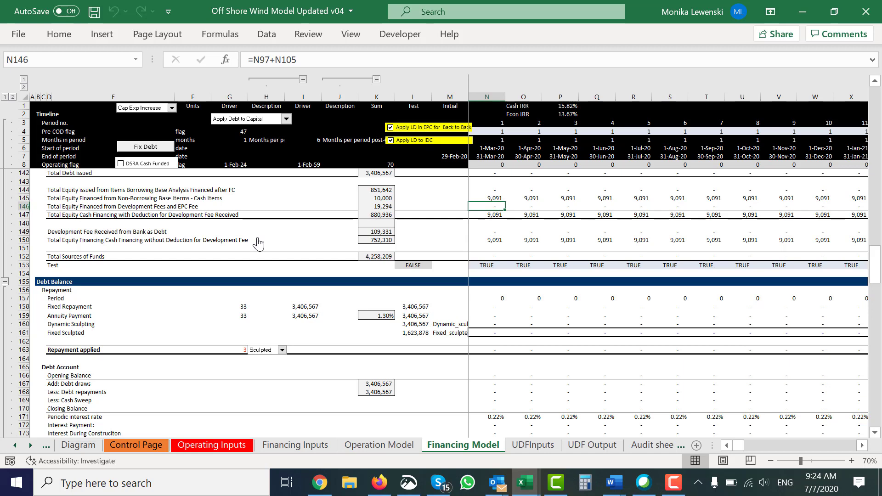
key(Down)
key(Down)
key(Down)
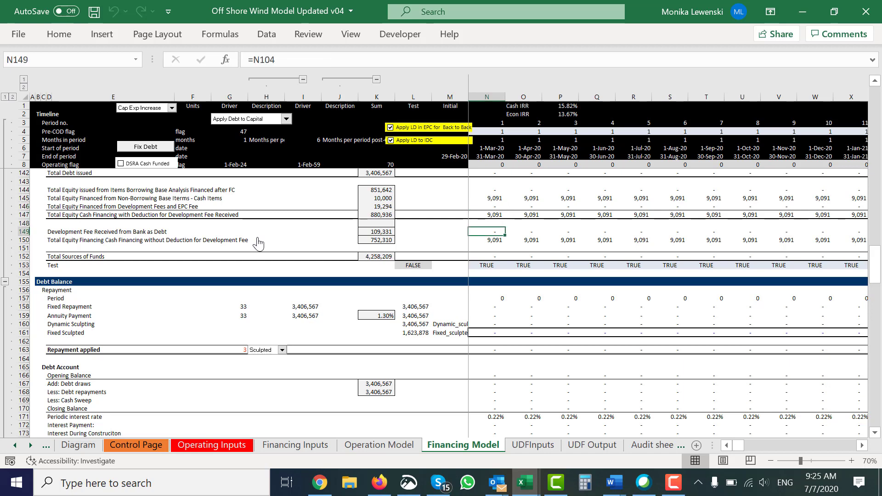
Step: Inspect the precedents of the equity cash financing without deduction formula in N150 and follow that row across to period 12
key(Down)
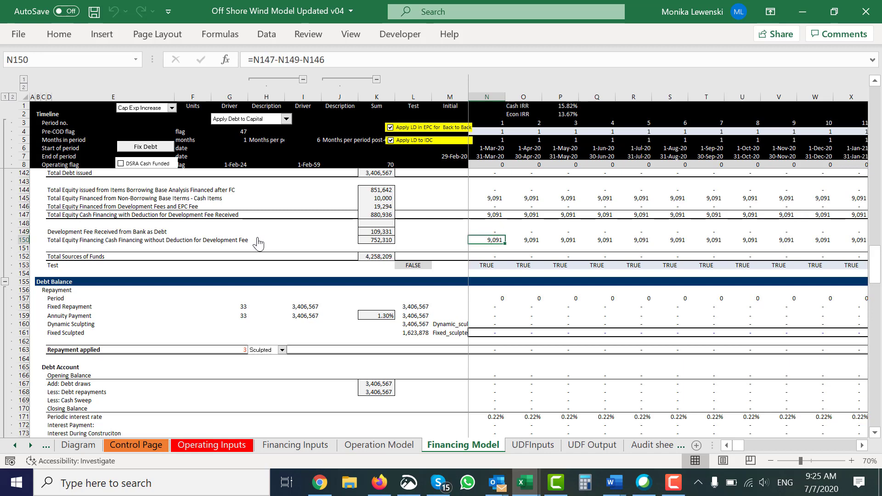
key(F2)
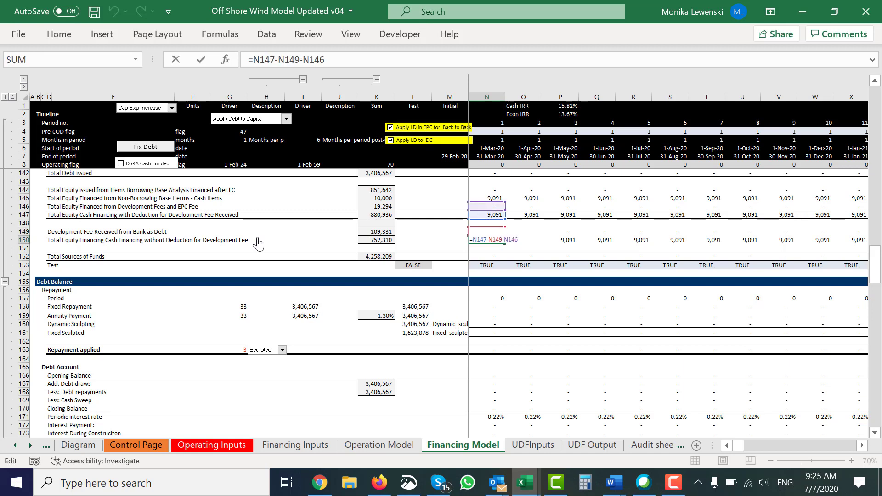
key(ctrl+Return)
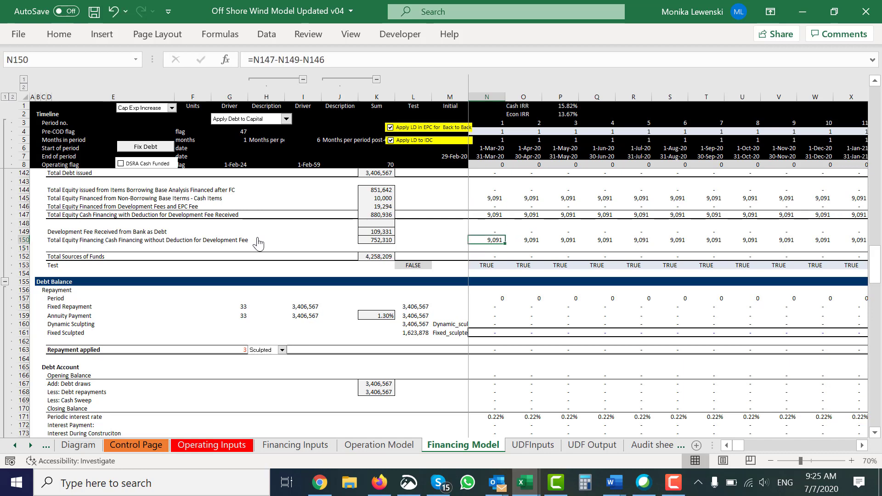
key(Right)
key(Right)
key(Right)
key(Right)
key(Right)
key(Right)
key(Right)
key(Right)
key(Right)
key(Right)
key(Right)
key(Right)
key(Right)
key(Right)
key(Right)
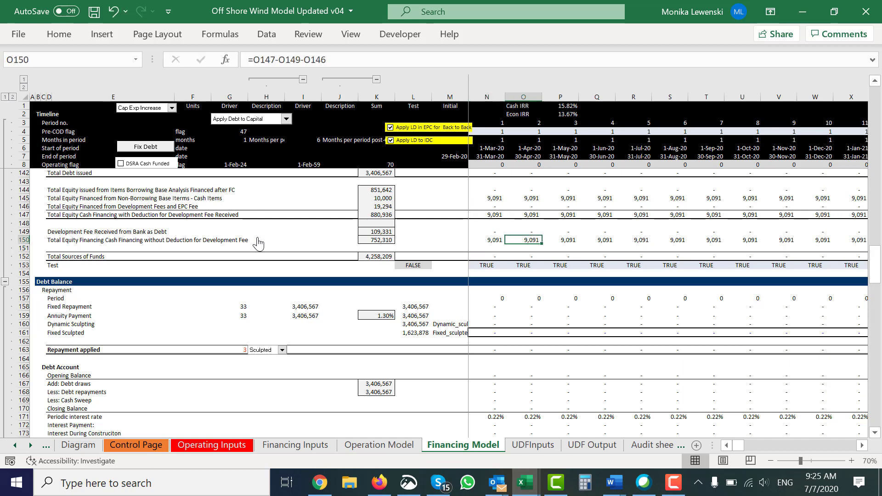
key(Left)
key(Left)
key(Left)
key(Left)
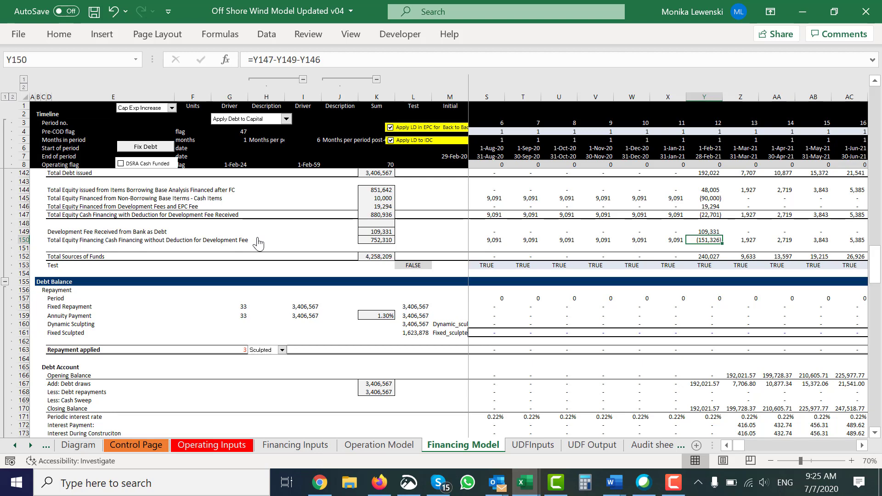
Step: Return to the Summary Sources and Uses section of the Financing Model sheet
key(Left)
key(Left)
key(Left)
key(Left)
key(Left)
key(Left)
key(Left)
key(Left)
key(Left)
key(Left)
key(Left)
key(Left)
key(Left)
key(Left)
key(Left)
key(Left)
key(Left)
key(Left)
key(Left)
key(Left)
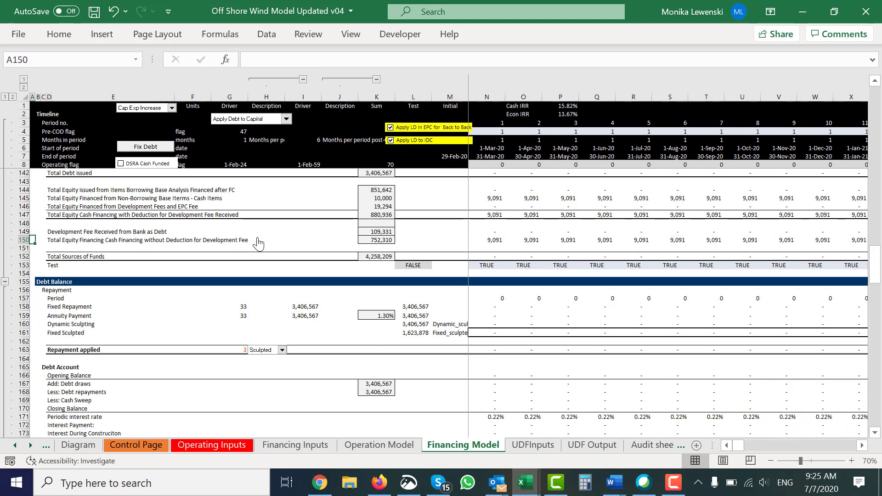
key(ctrl+Up)
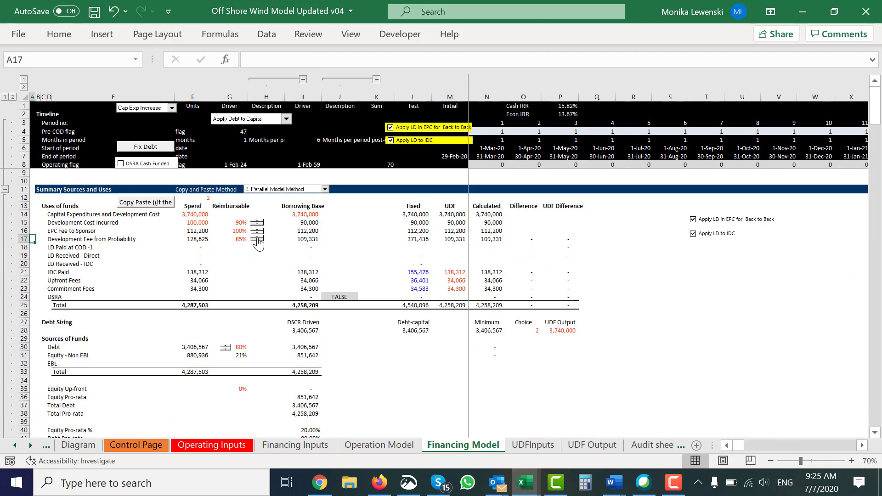
key(ctrl+Down)
key(ctrl+Up)
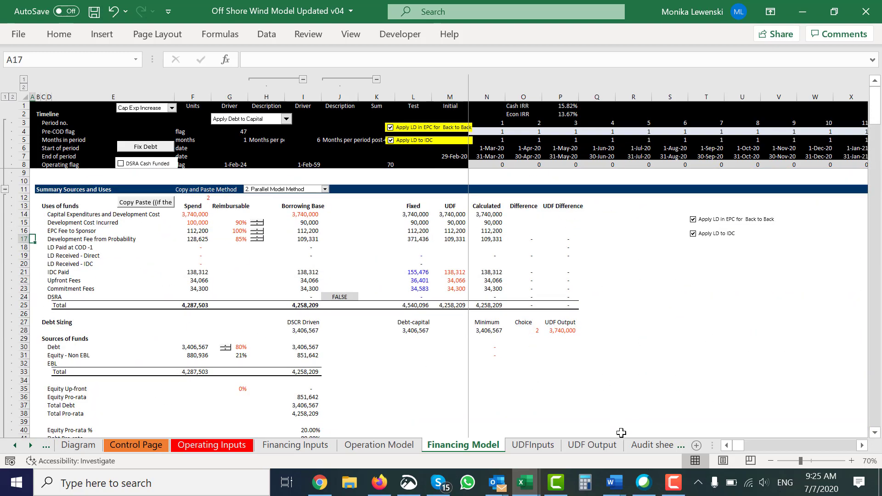
click(674, 487)
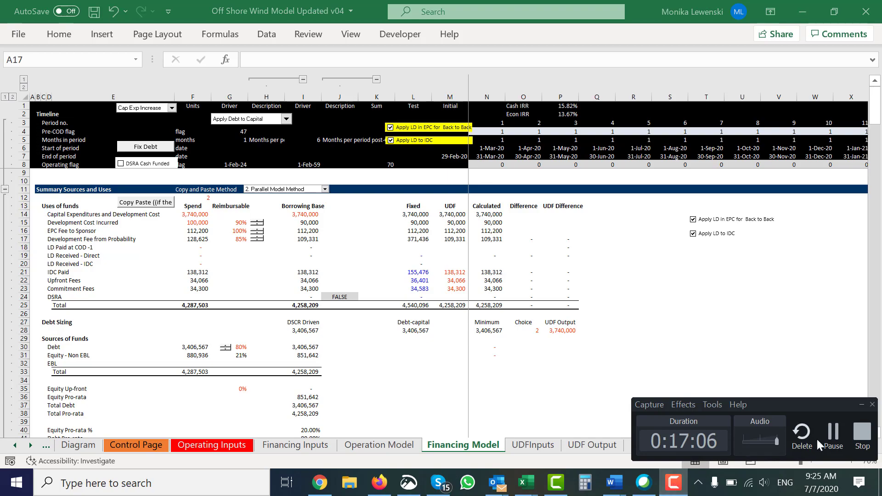